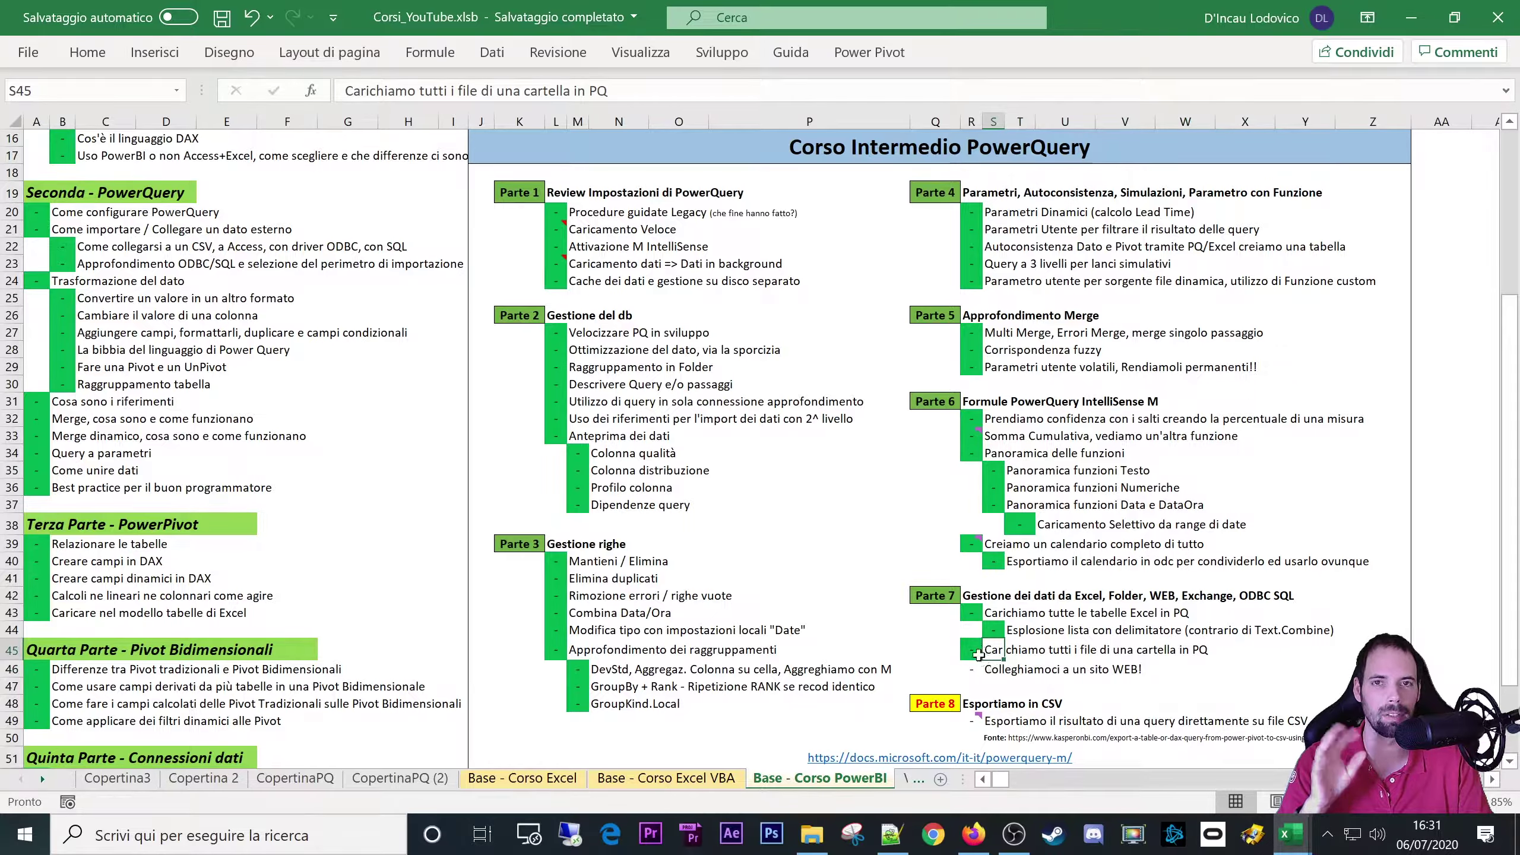
click(976, 652)
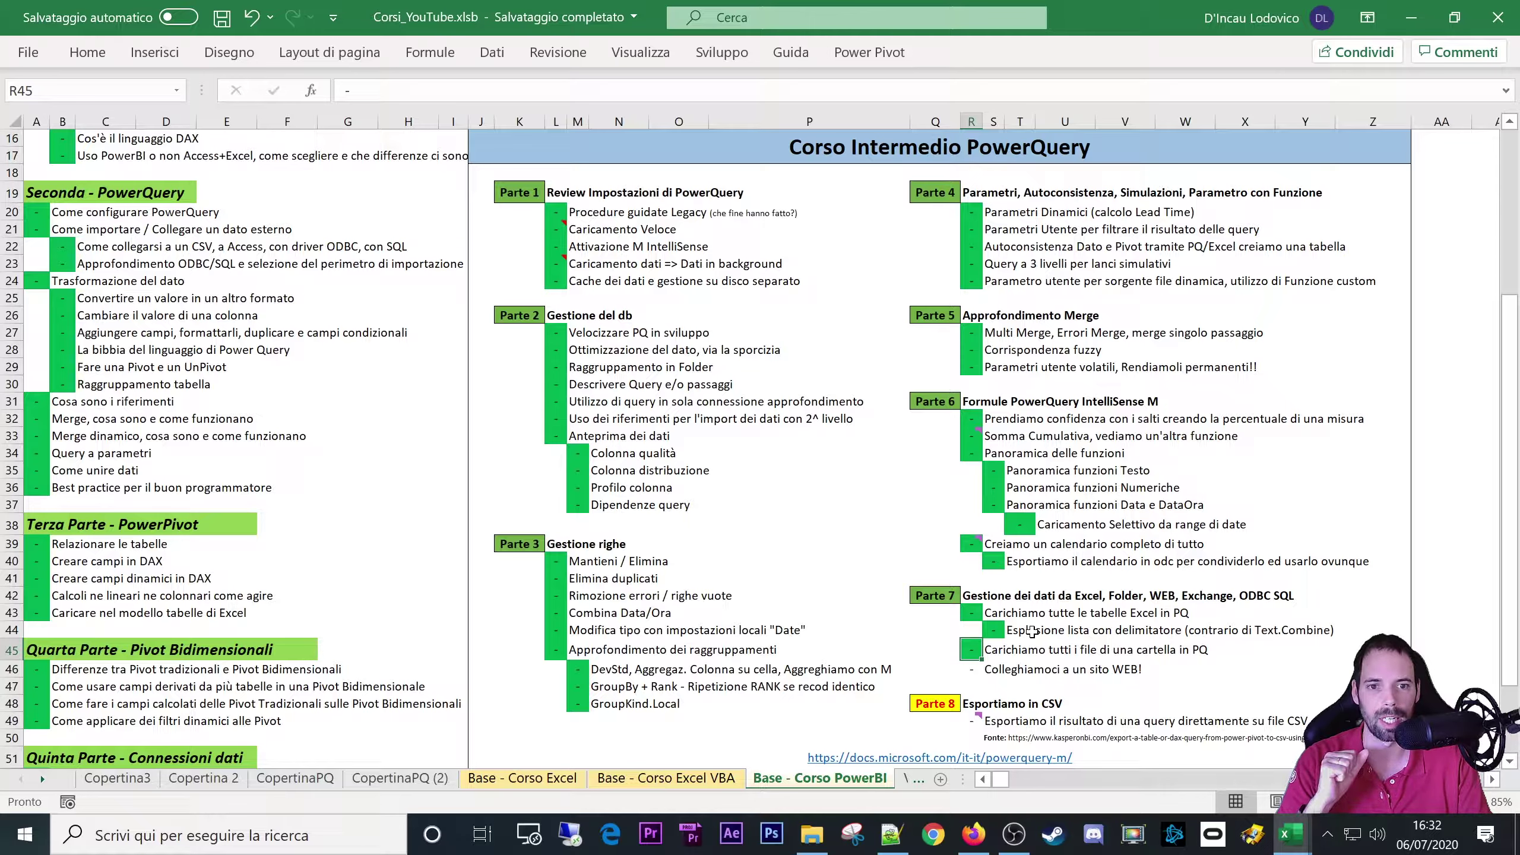
click(941, 597)
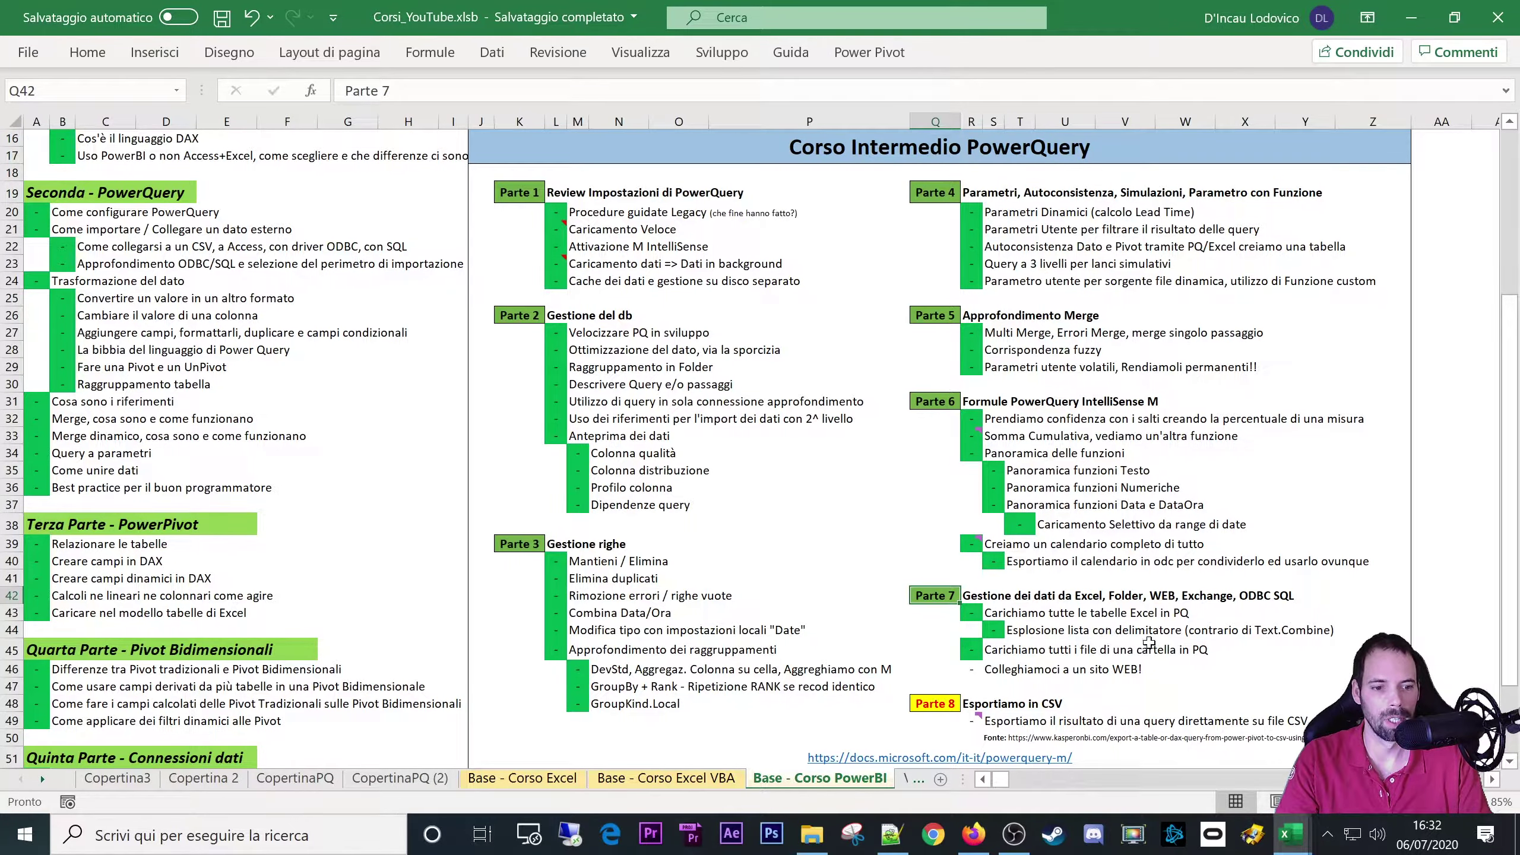
- Switch to the Importiamo_da_Web.xlsb workbook and select the Nome header of the company table
mouse_move(1285, 843)
click(1118, 696)
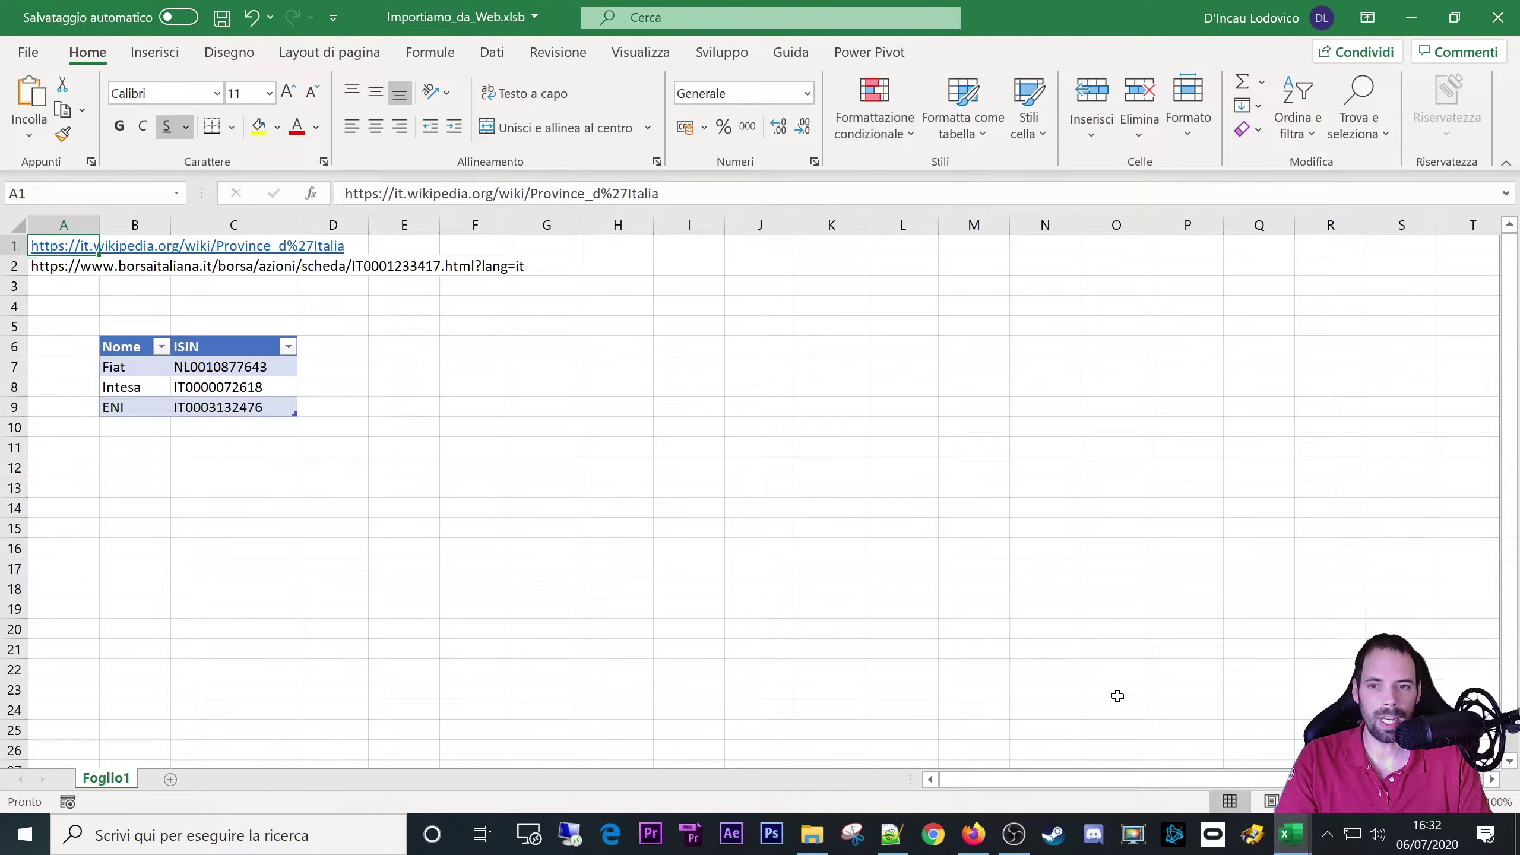
click(427, 466)
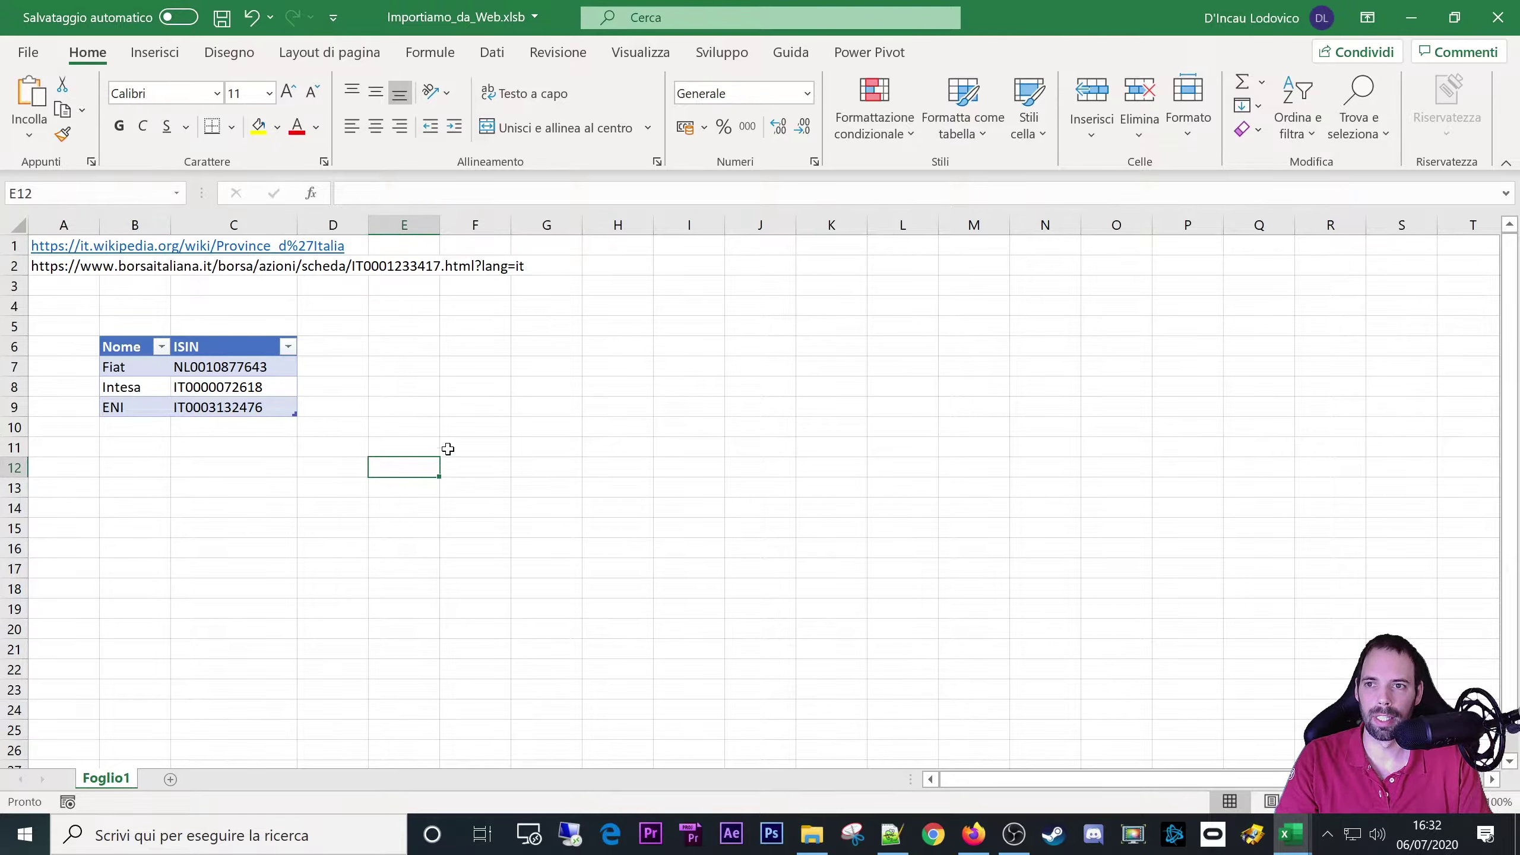
click(126, 350)
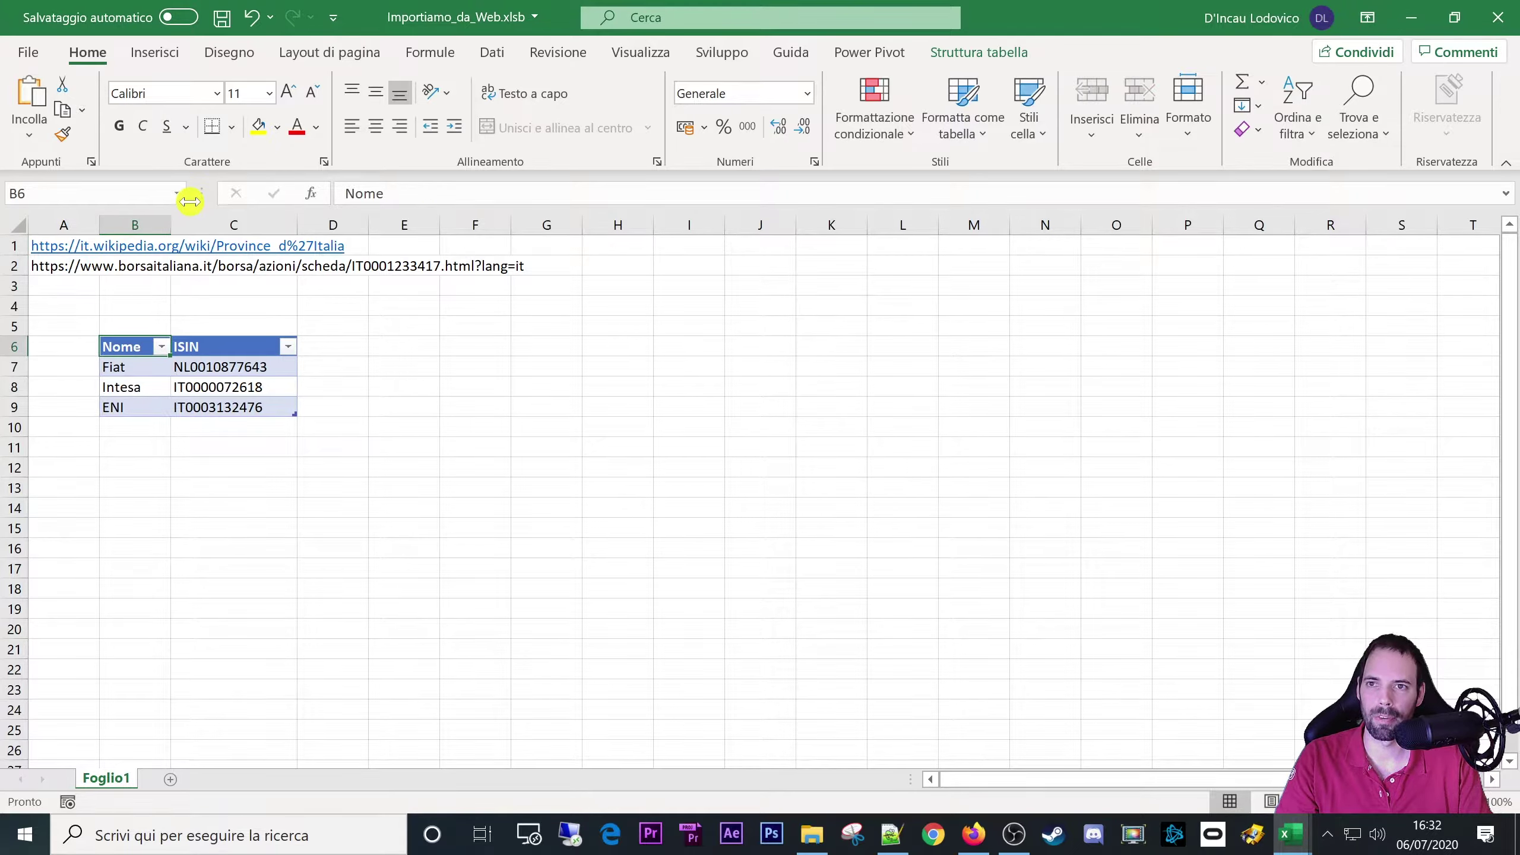
- Review the data source settings of the current workbook and close them
click(492, 53)
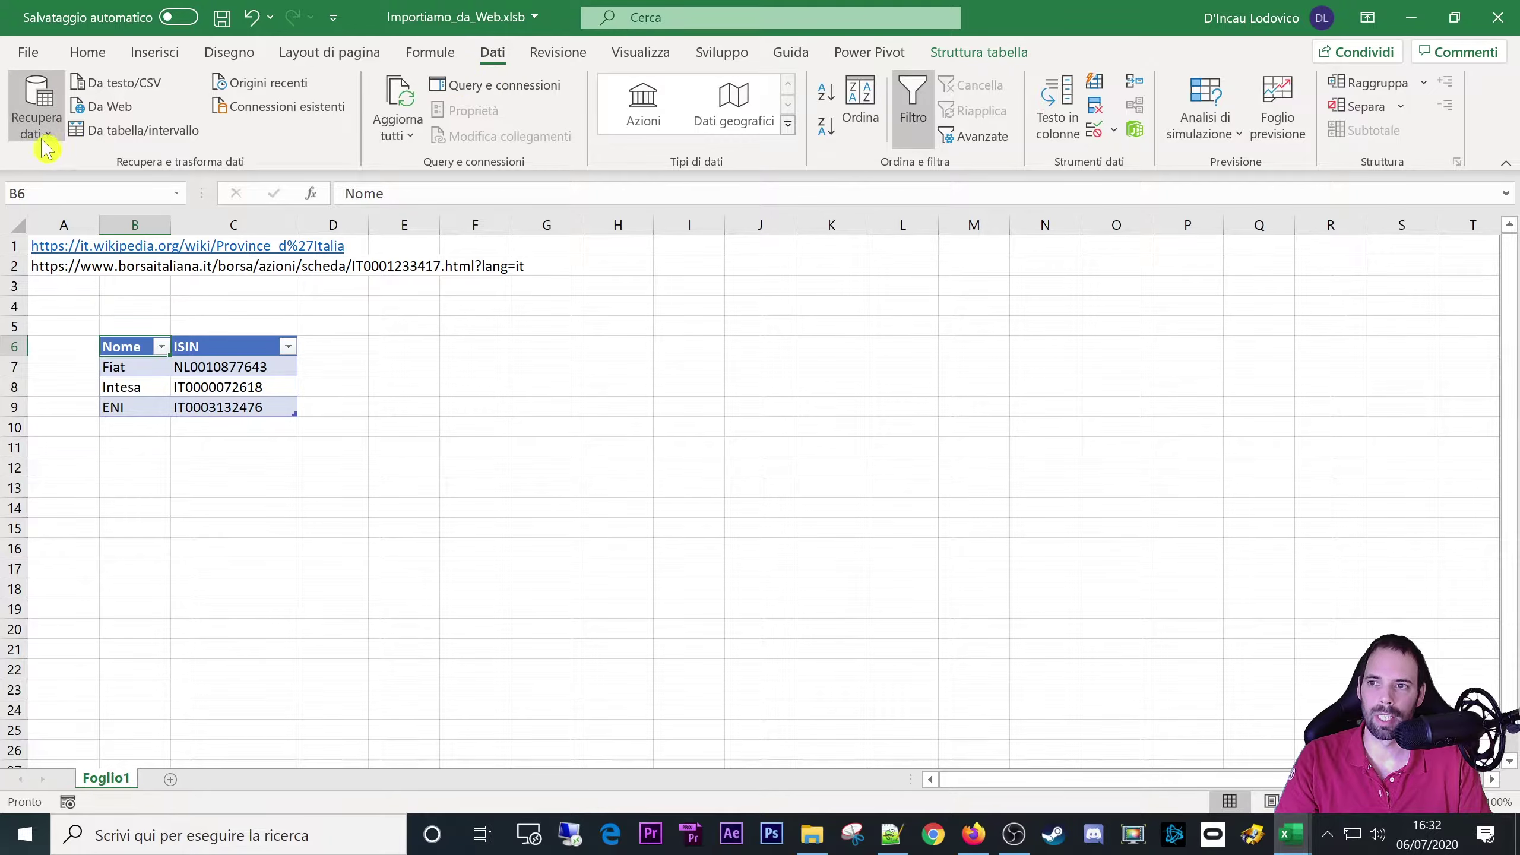
click(36, 105)
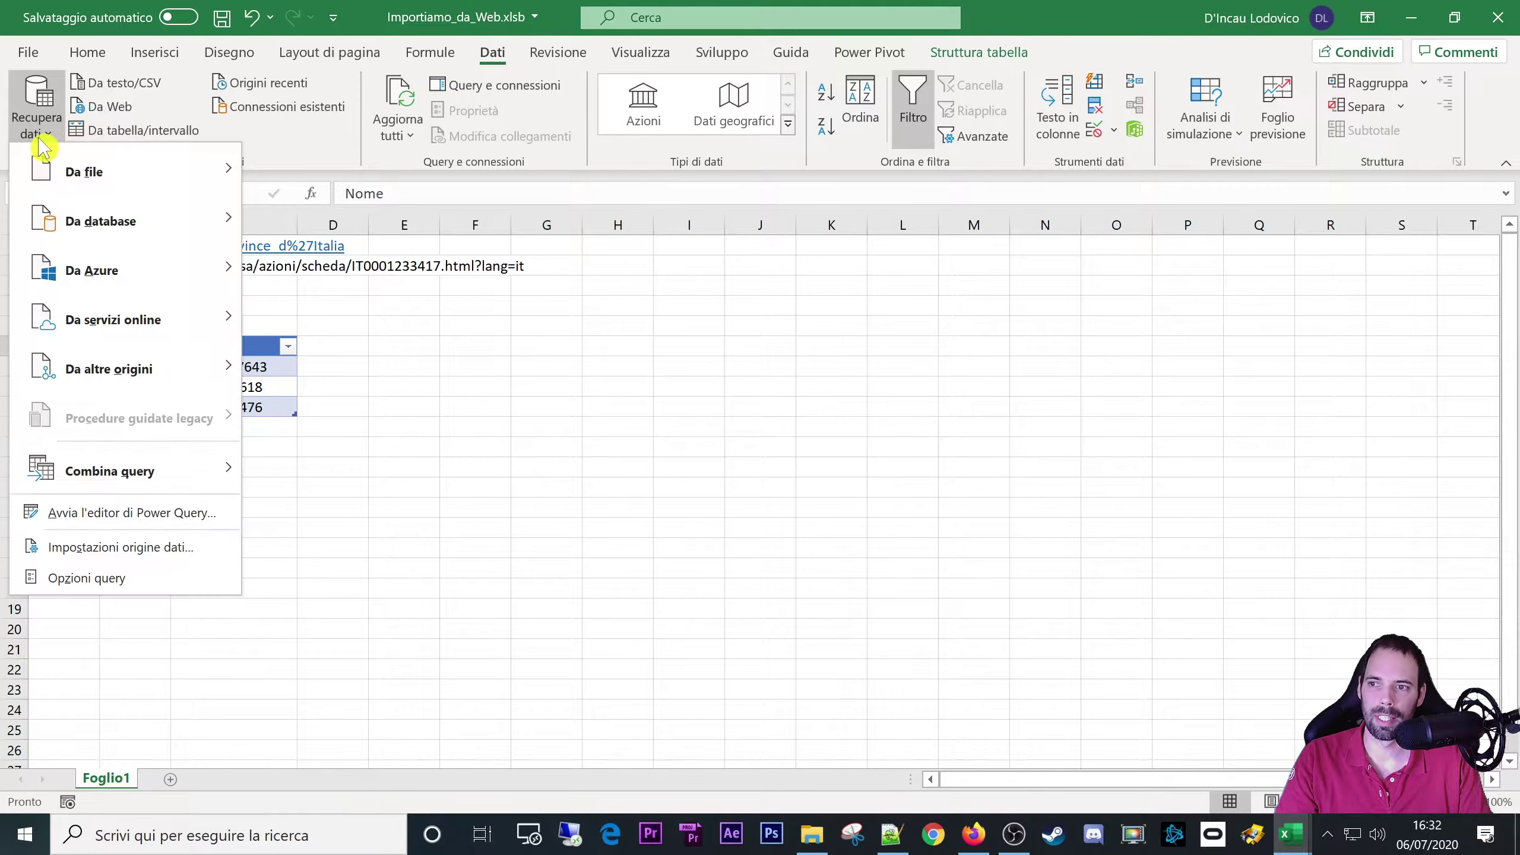
click(128, 554)
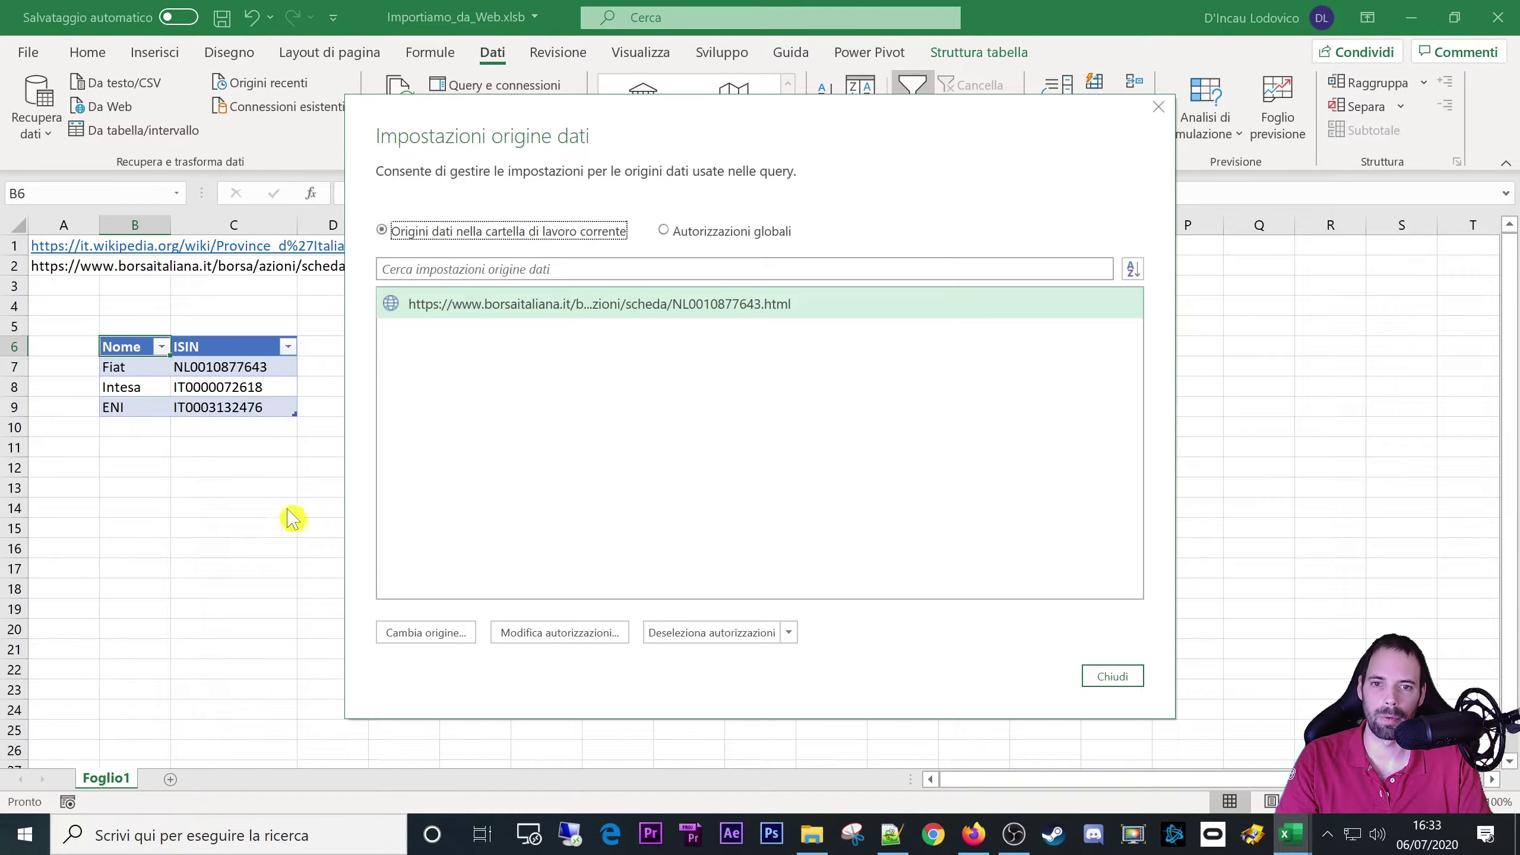
click(1112, 675)
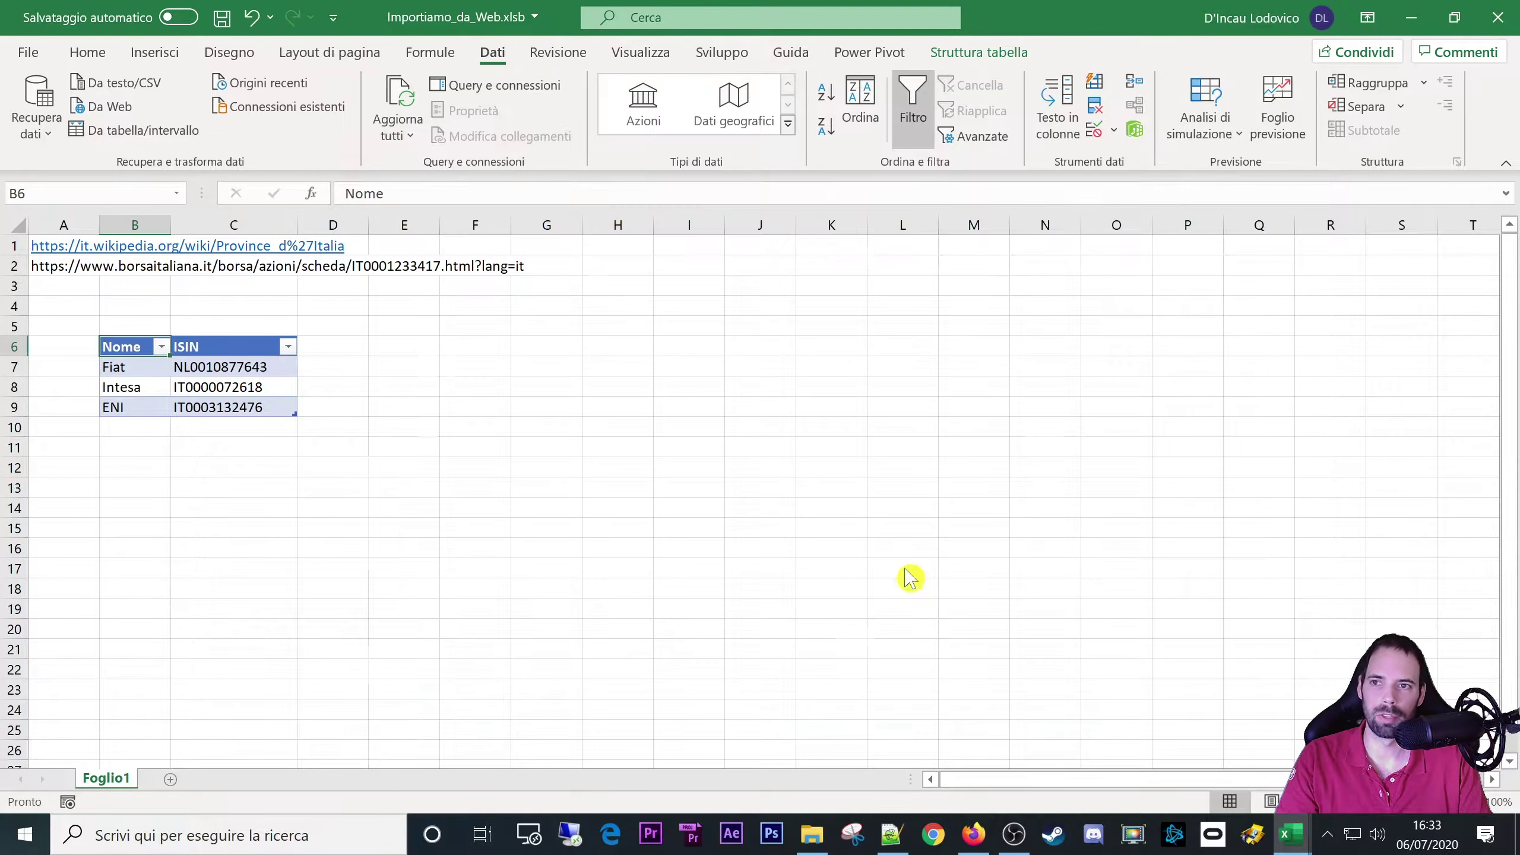
- Review the global privacy and security query options, including the web preview warning levels, and leave without saving
click(34, 123)
click(130, 579)
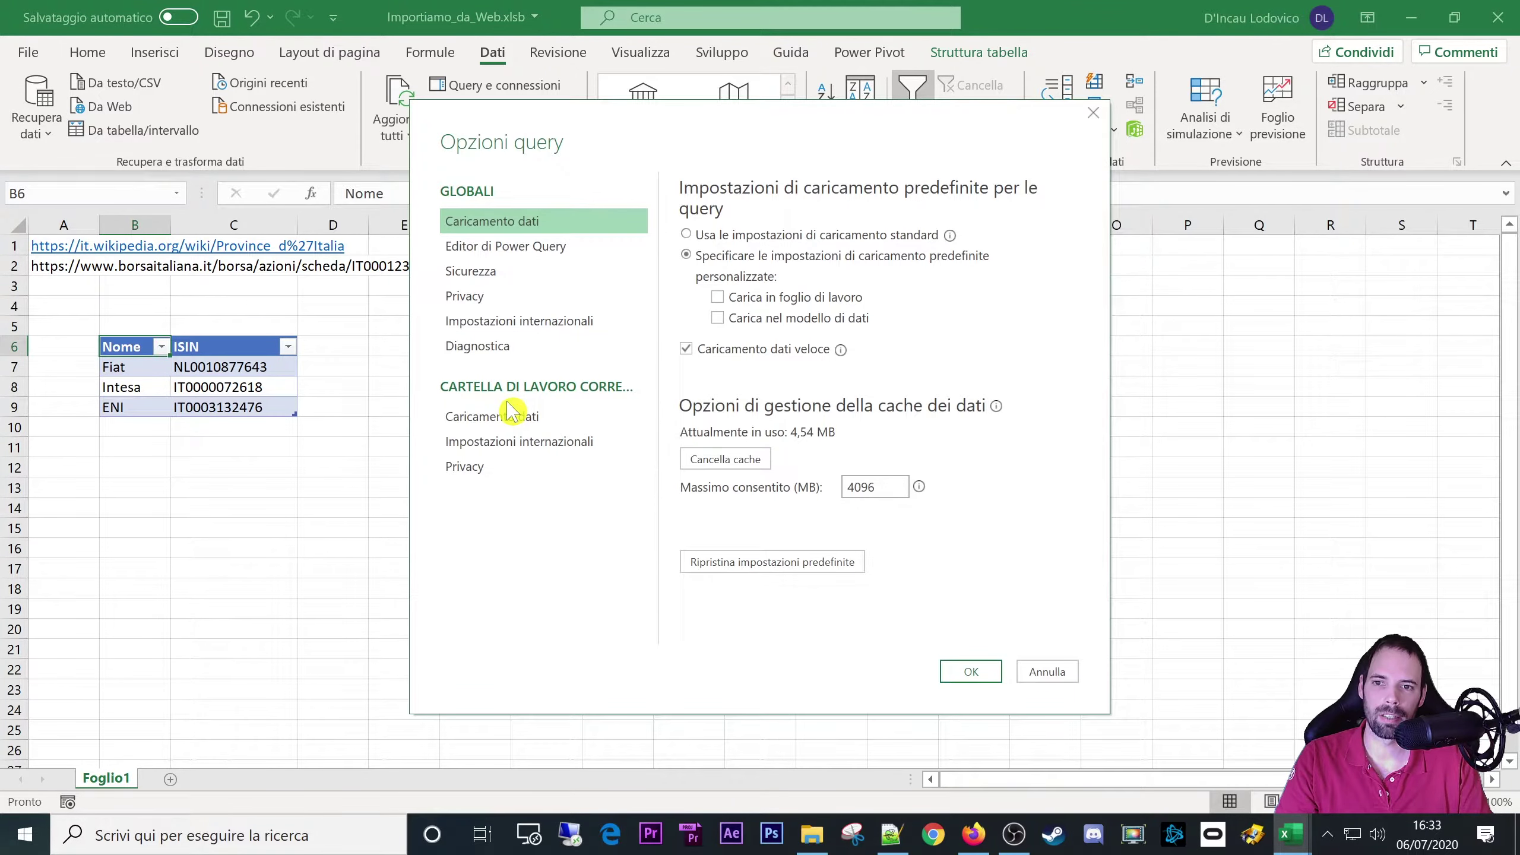
click(466, 295)
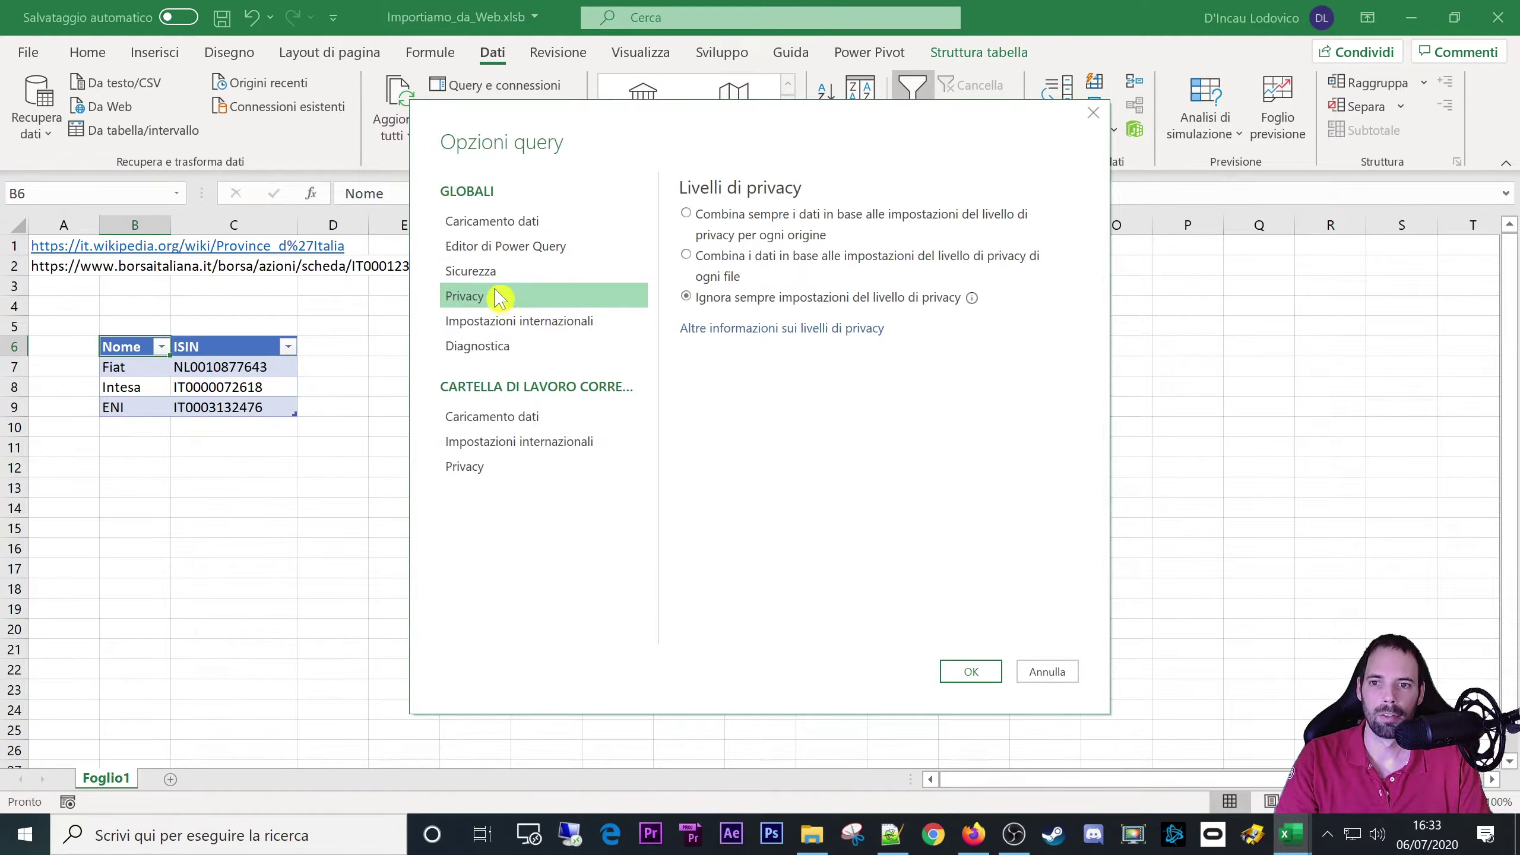
click(514, 276)
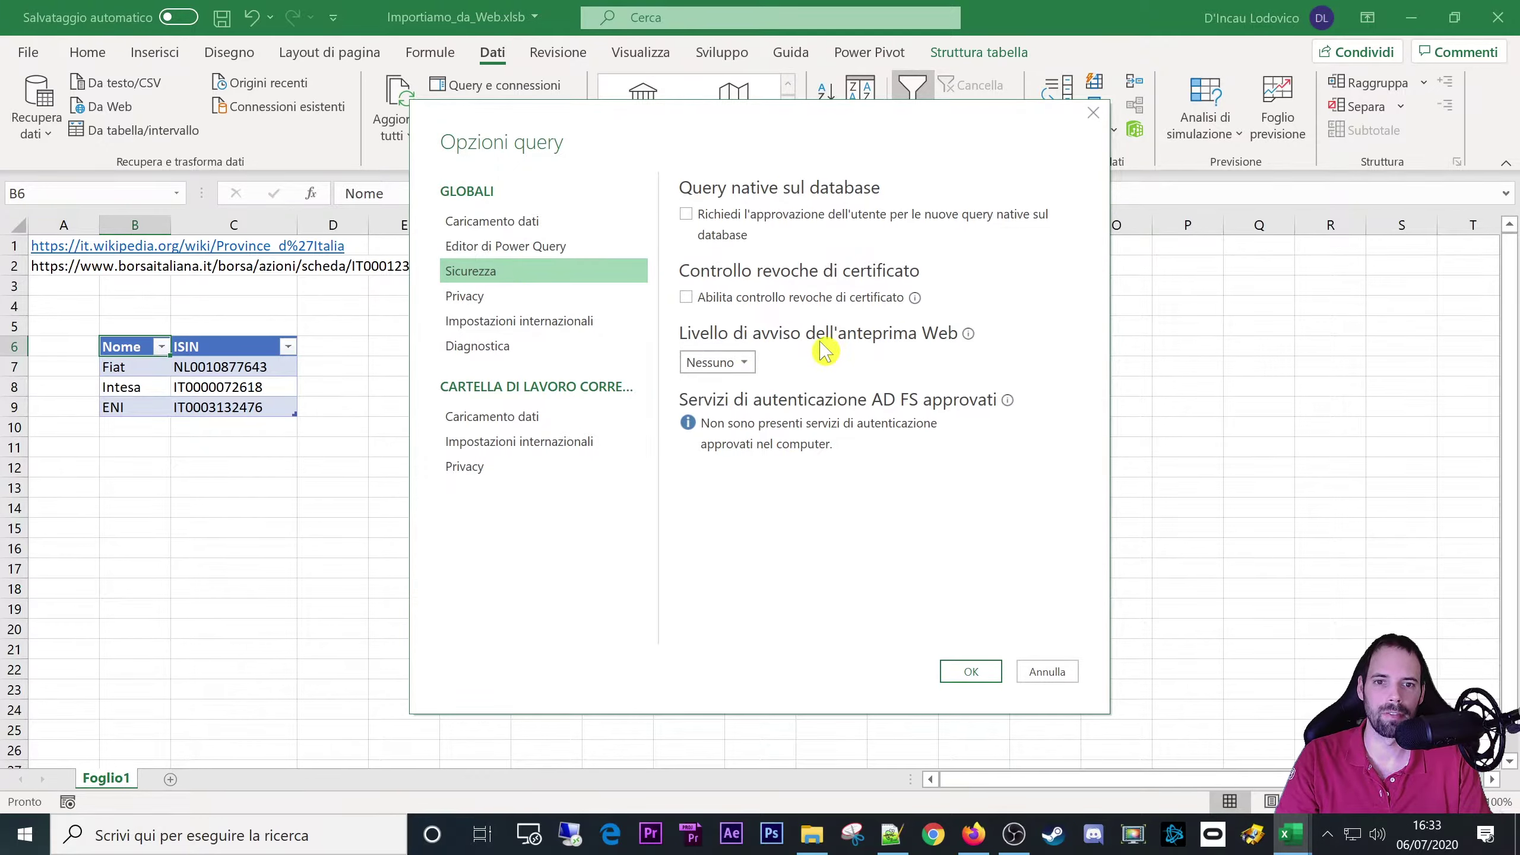
click(733, 363)
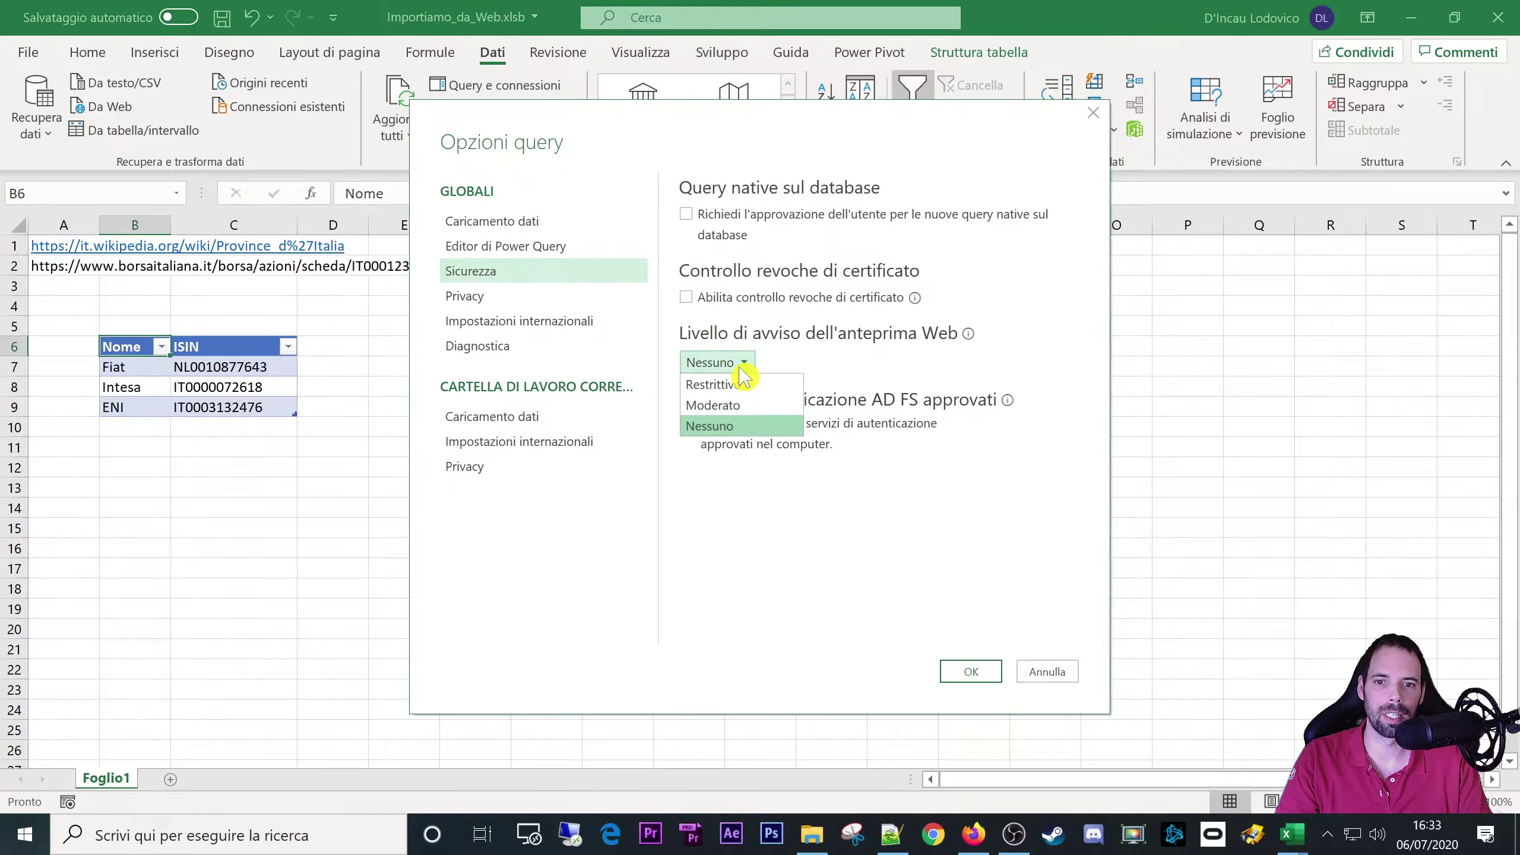
click(741, 368)
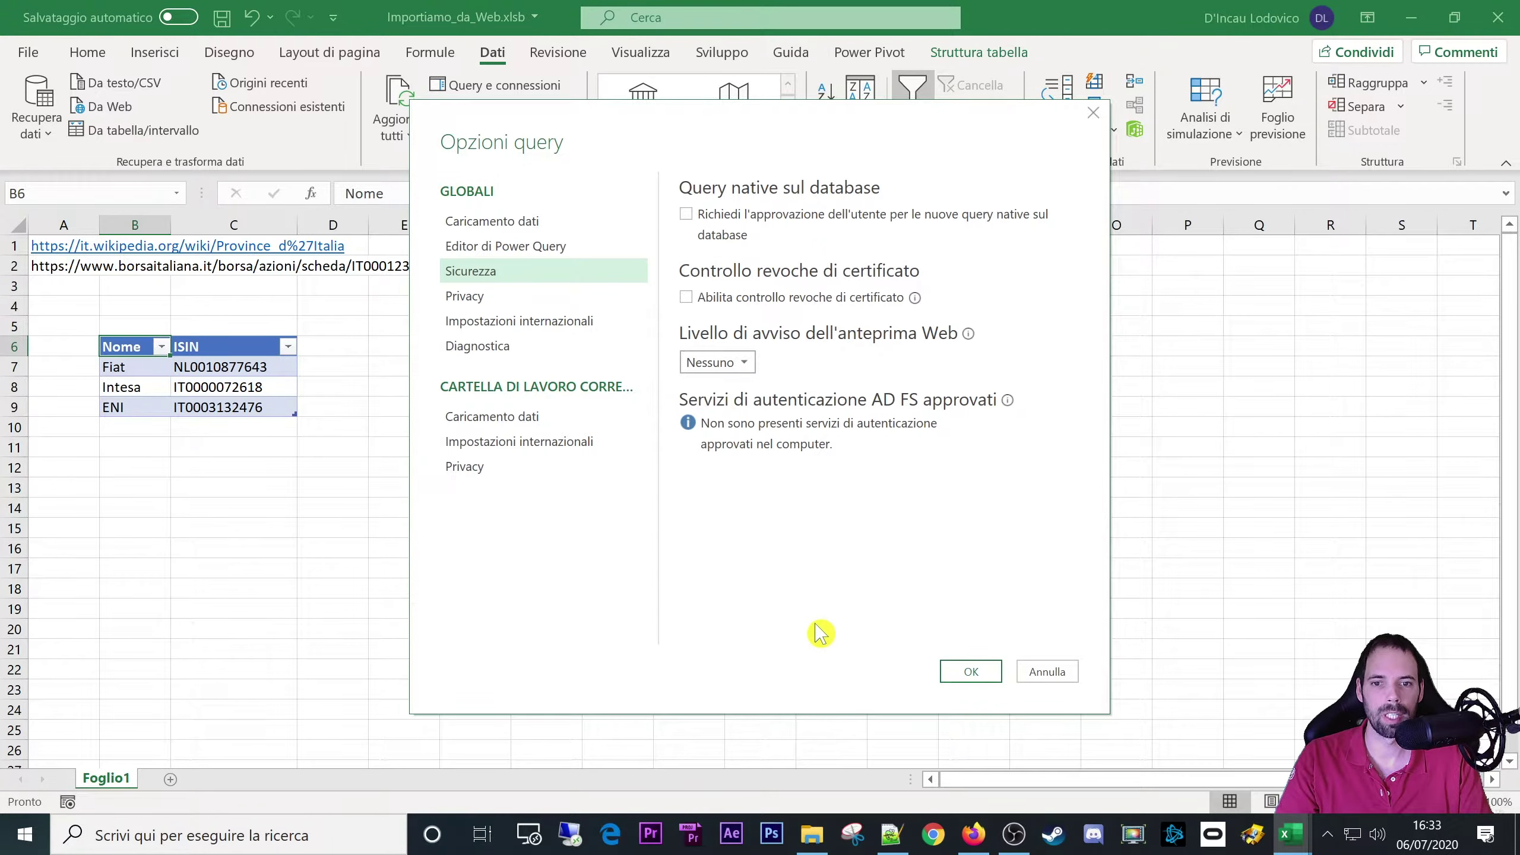
click(1056, 673)
- Check the full Wikipedia address stored in cell A1 without editing it
click(518, 451)
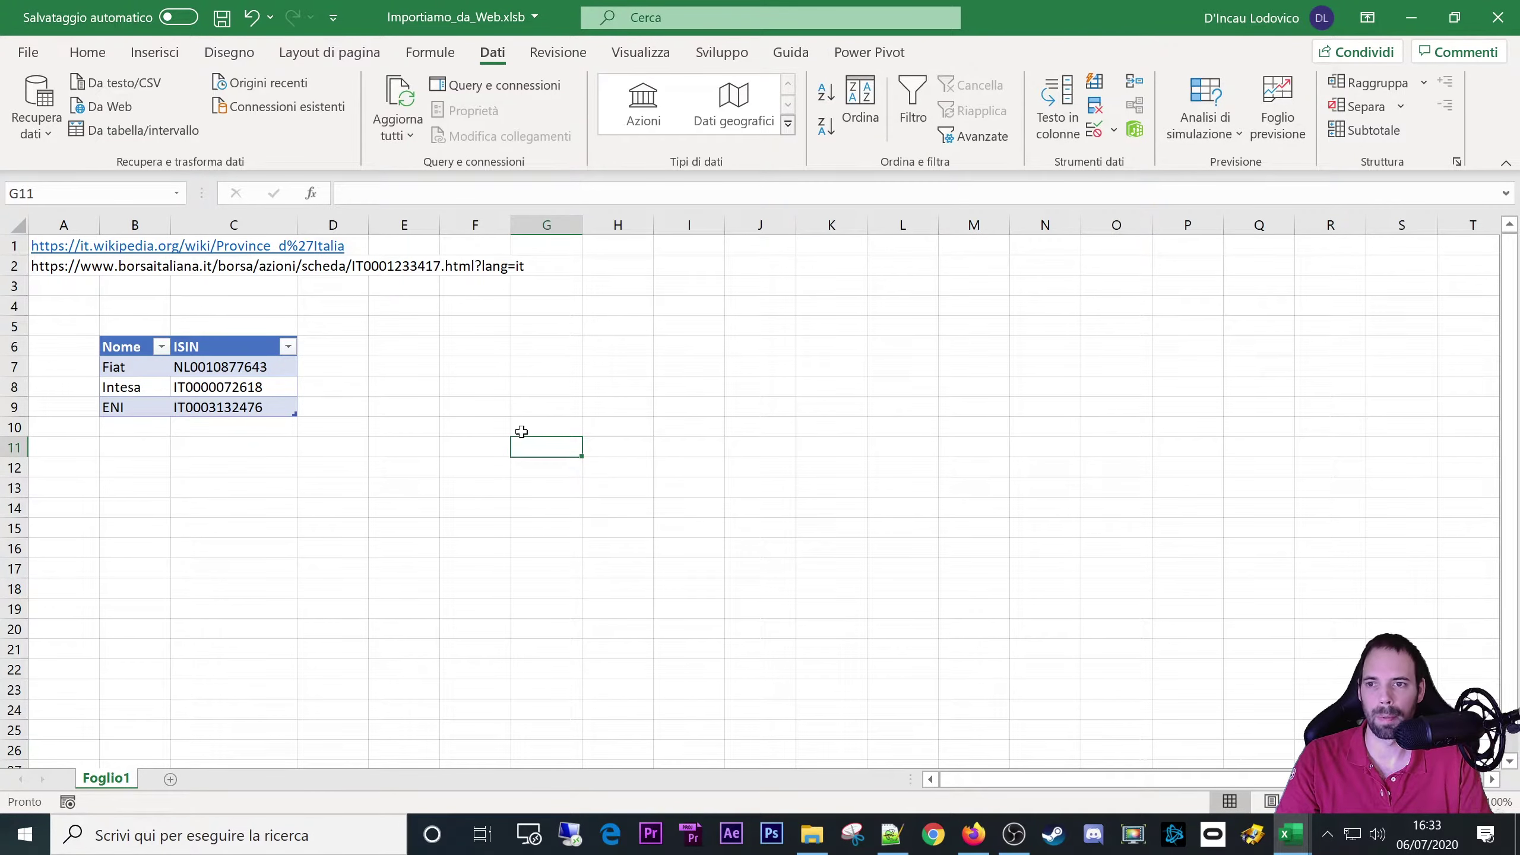
click(386, 372)
click(110, 268)
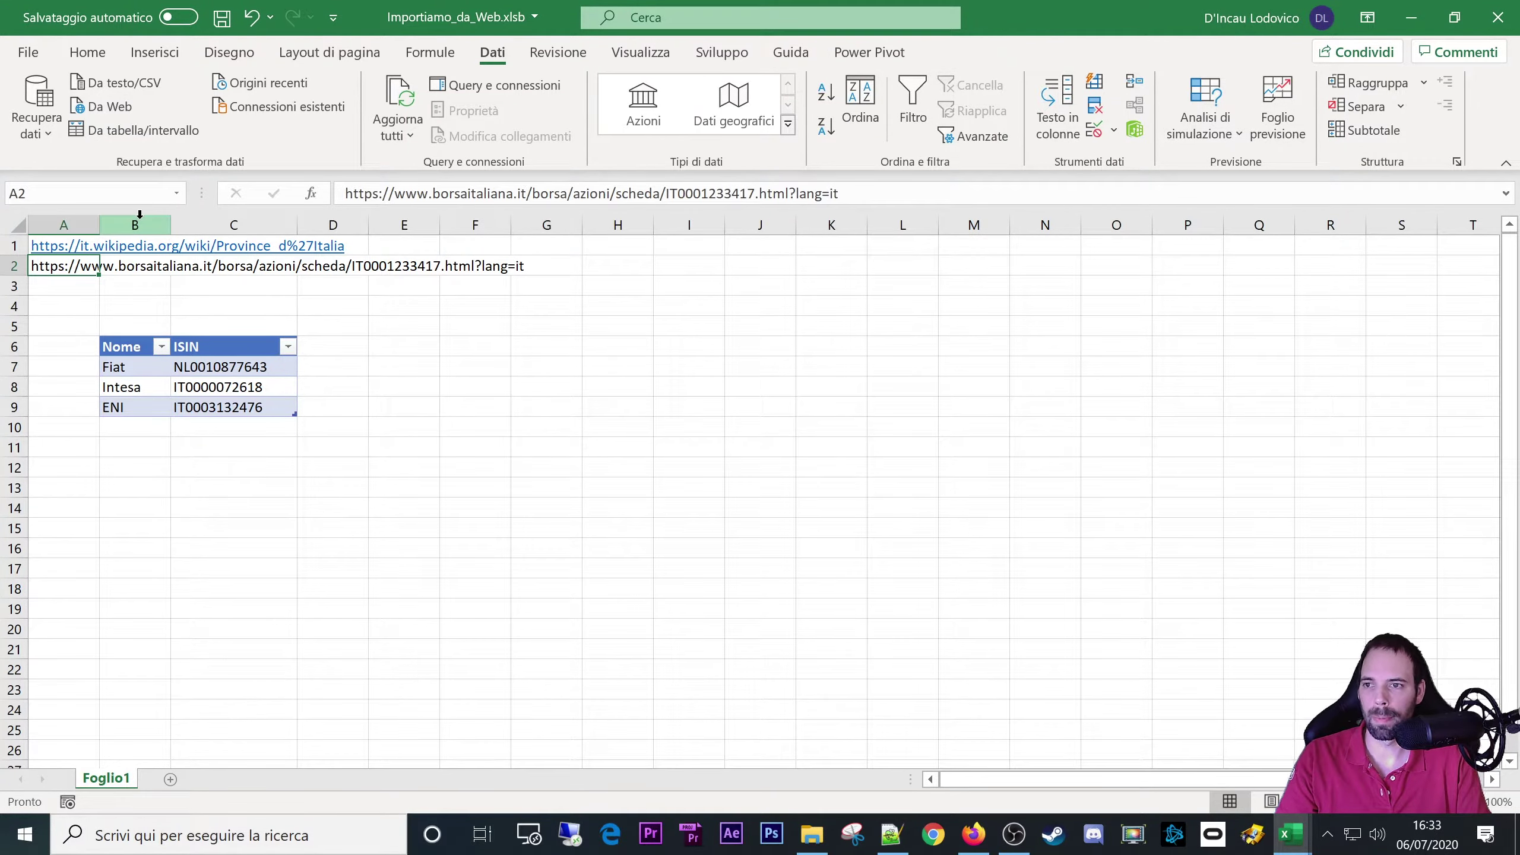
key(Up)
click(695, 194)
drag(695, 193, 101, 187)
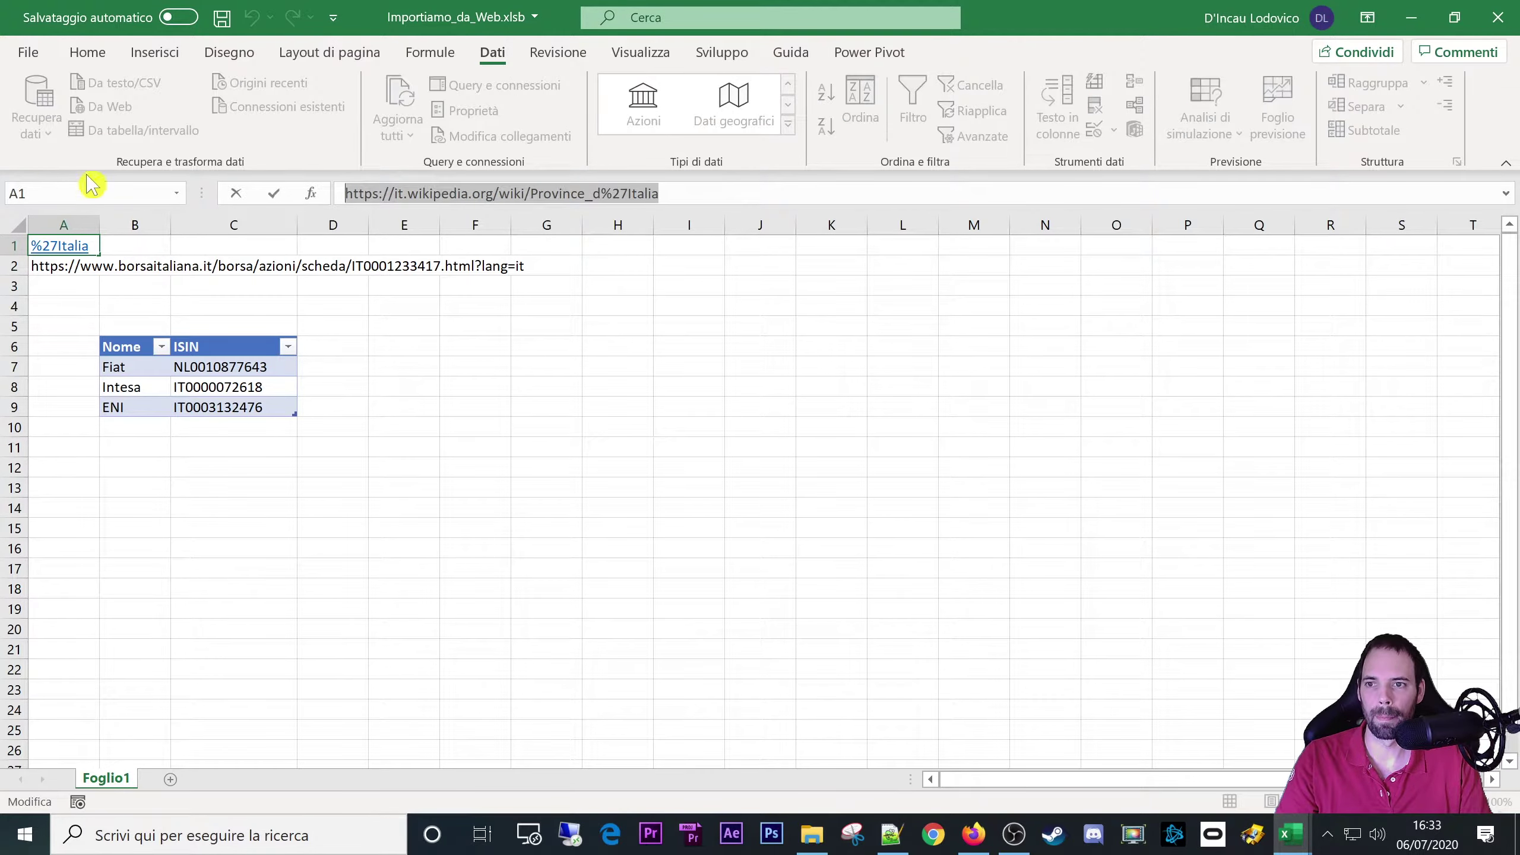
key(Escape)
click(587, 466)
- Switch to Firefox and look through the list of Italian provinces on the Wikipedia page
click(972, 834)
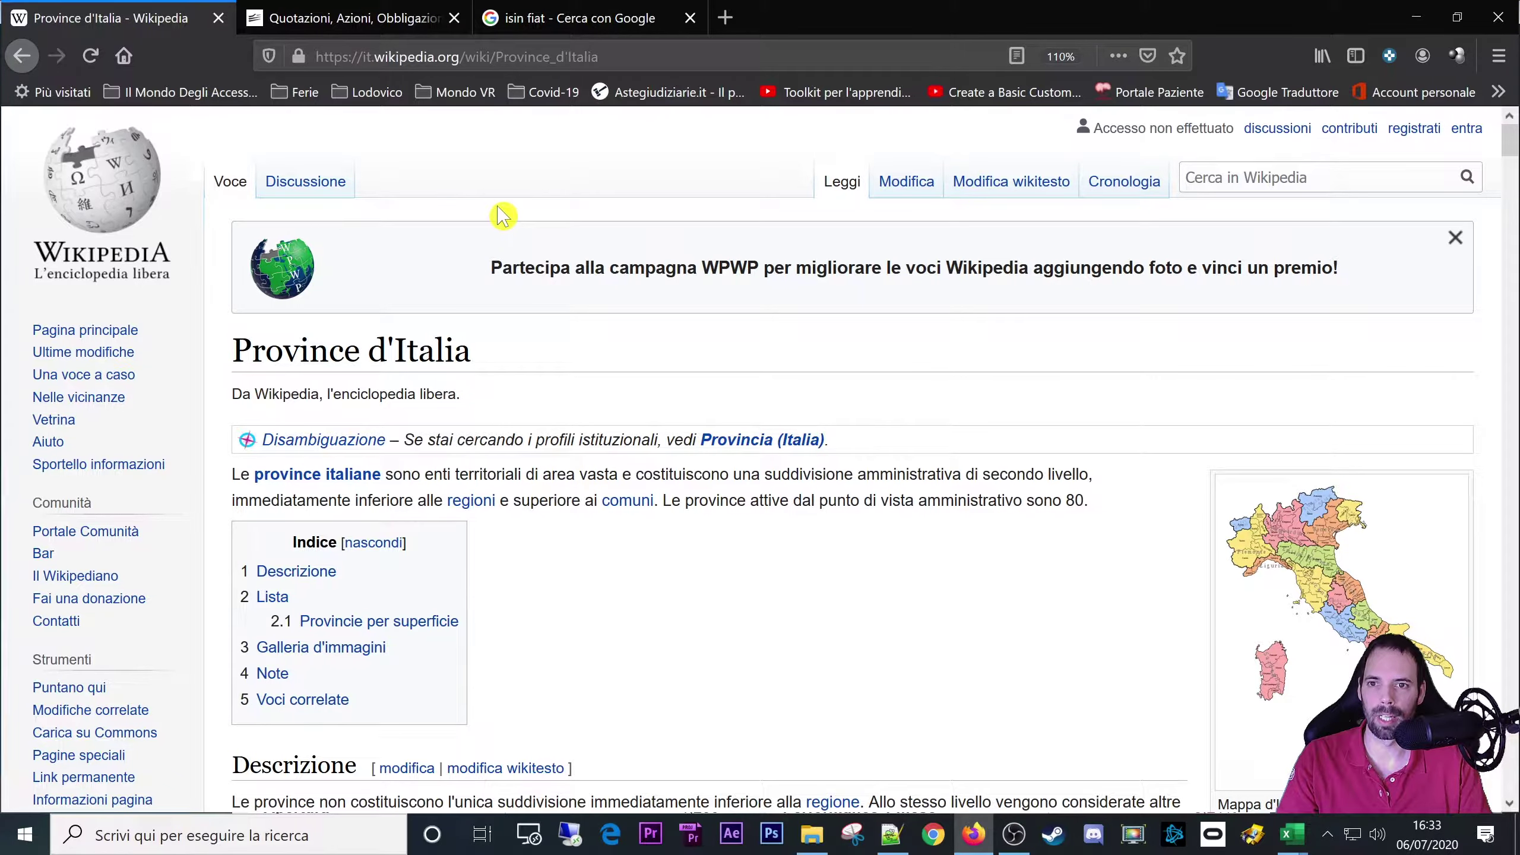
scroll(645, 448, down, 20)
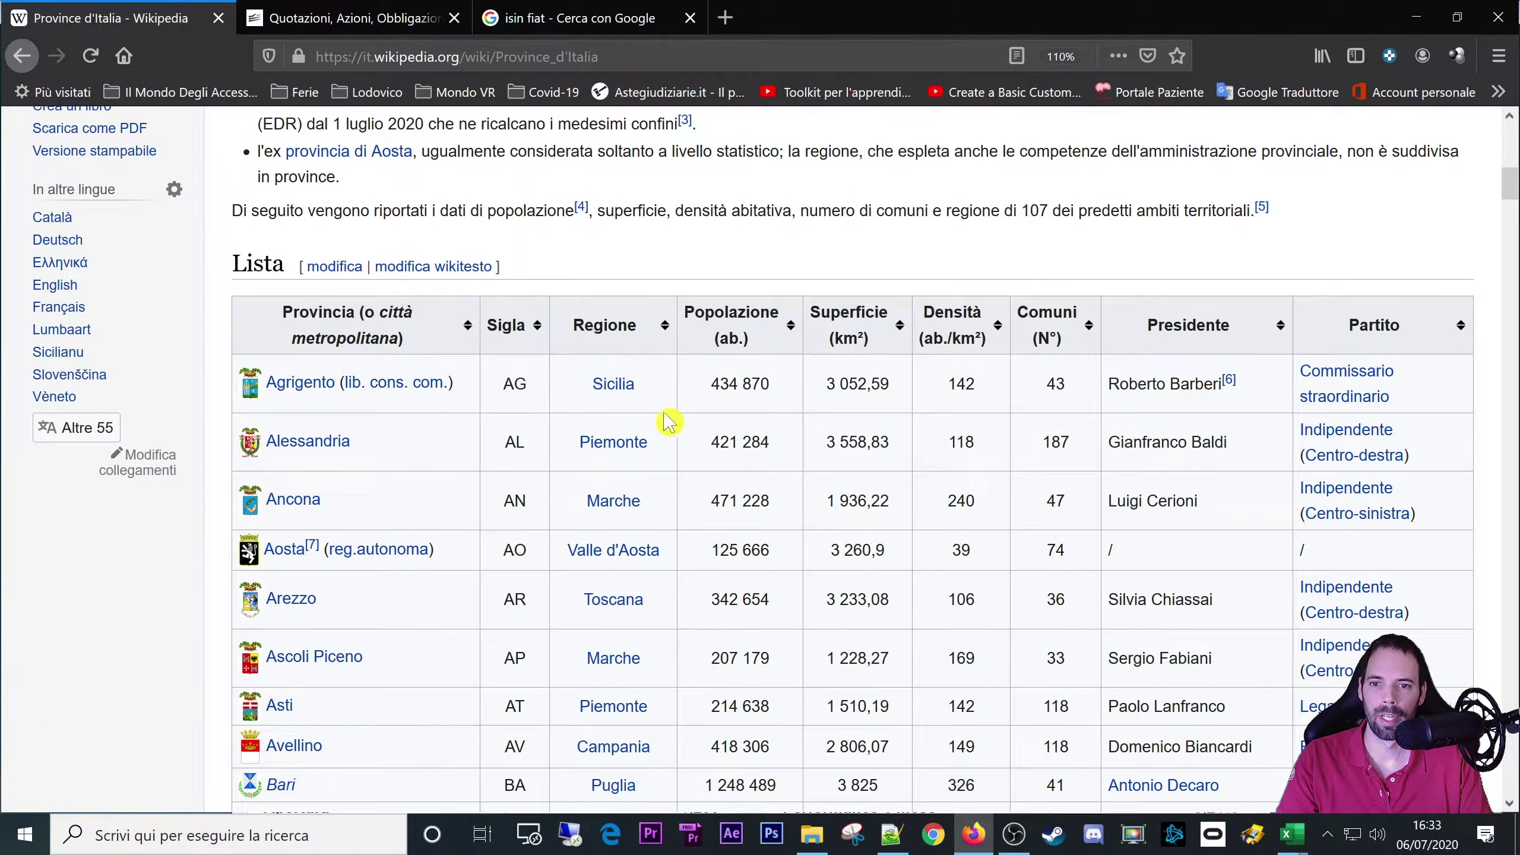
scroll(518, 379, down, 20)
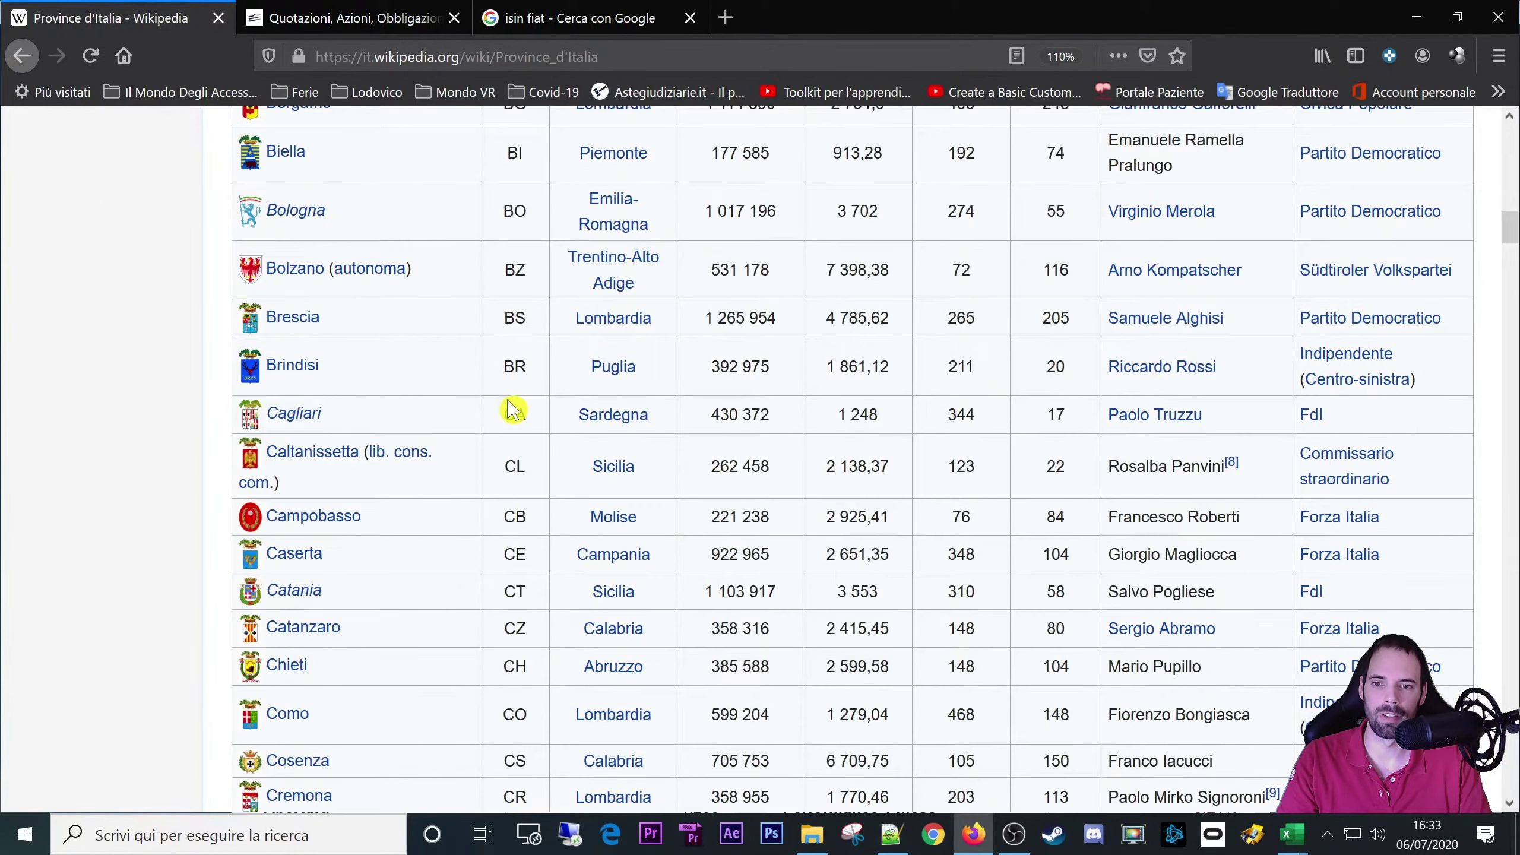
scroll(507, 411, down, 8)
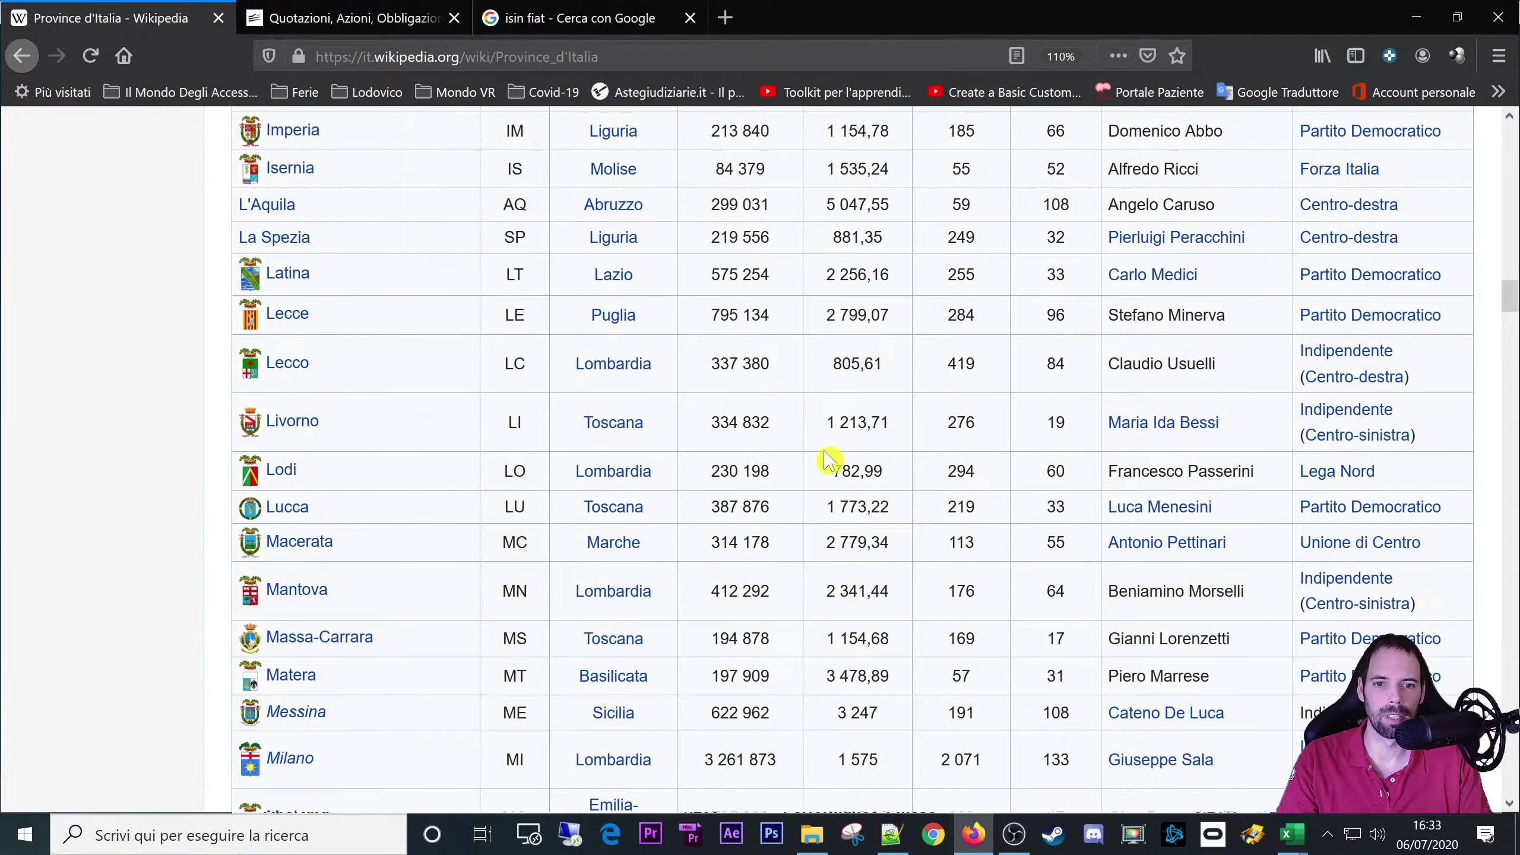
drag(720, 422, 952, 669)
scroll(801, 584, up, 20)
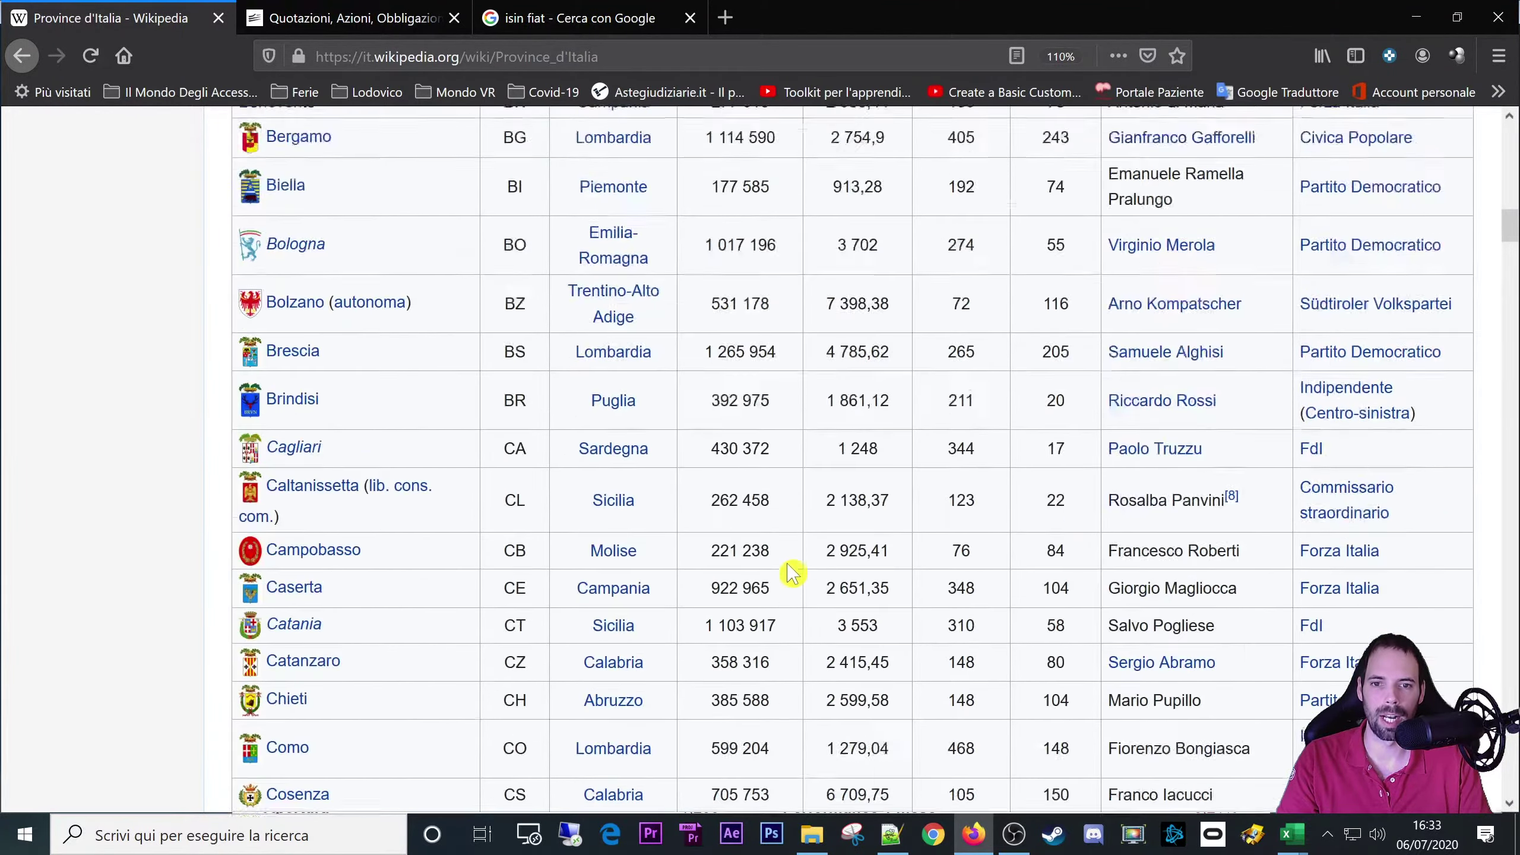
scroll(735, 601, down, 5)
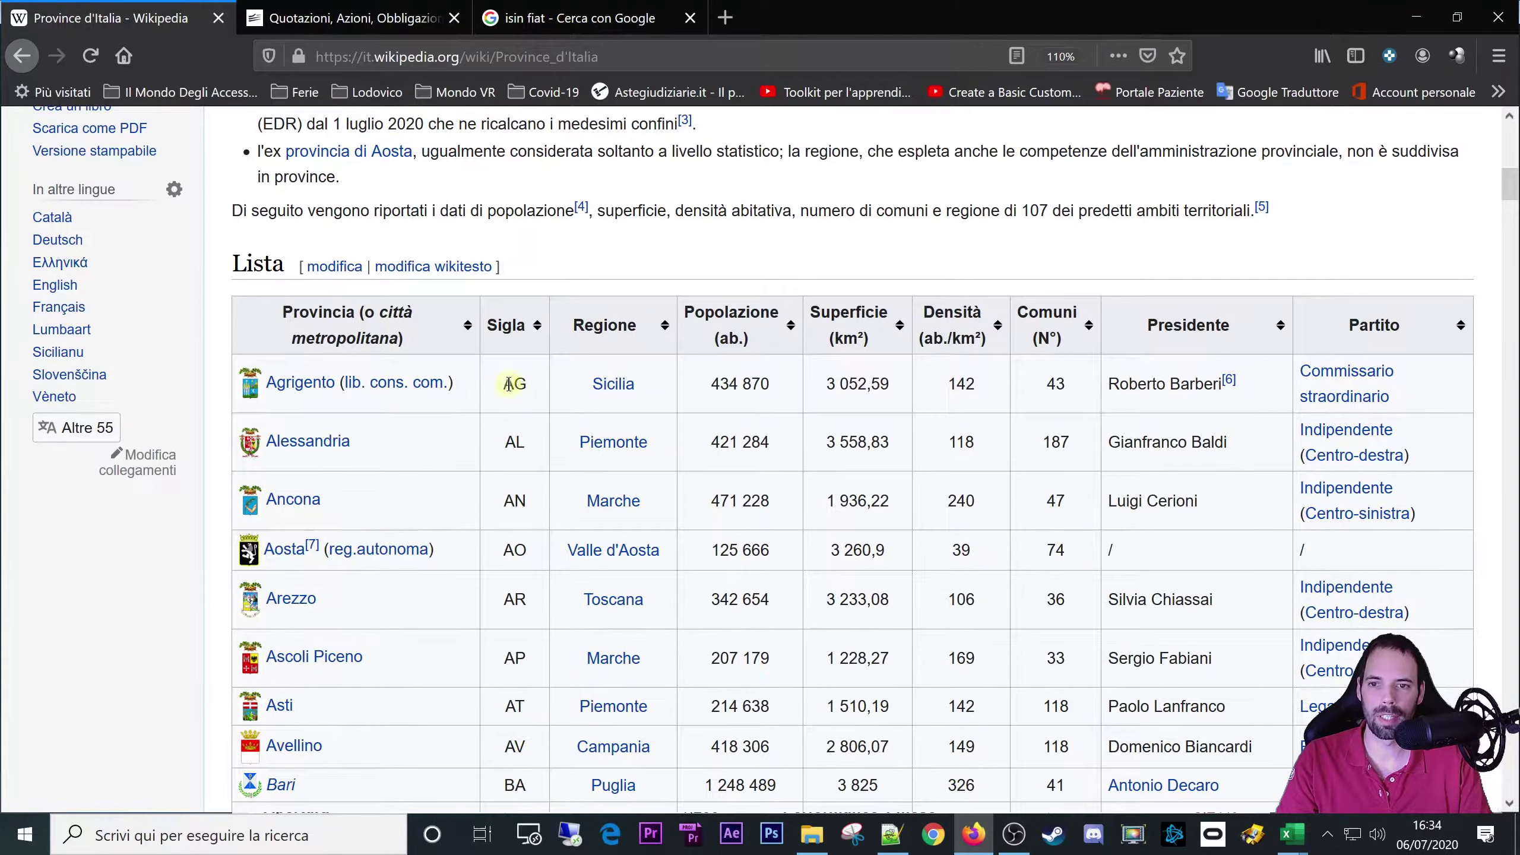
drag(510, 381, 903, 787)
scroll(769, 537, down, 8)
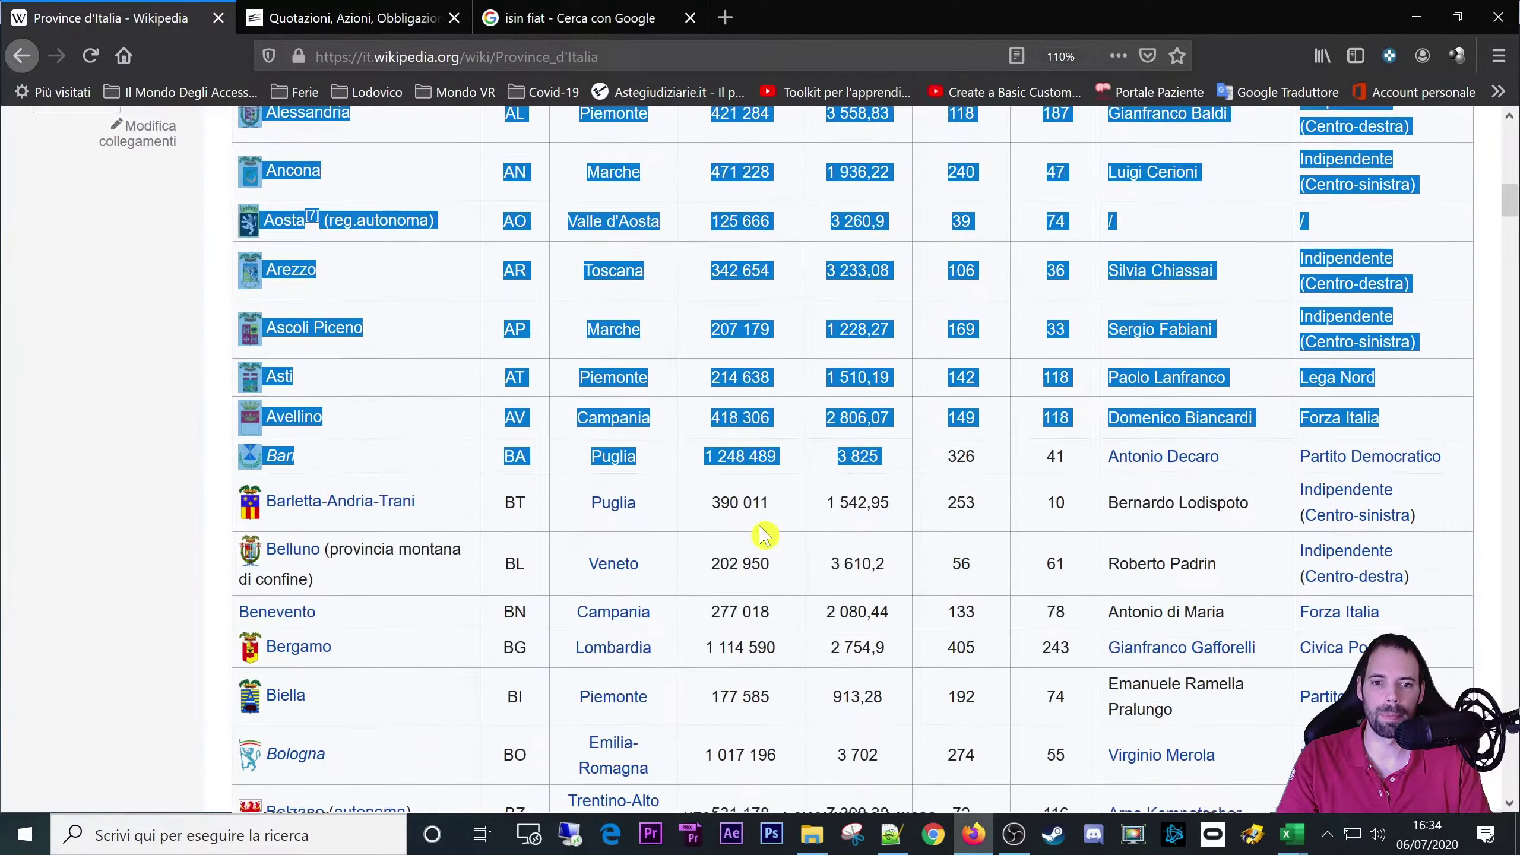
click(789, 478)
- Examine the start of the provinces table, including the population value in the Agrigento row
scroll(788, 486, up, 11)
scroll(788, 493, up, 5)
scroll(787, 496, down, 16)
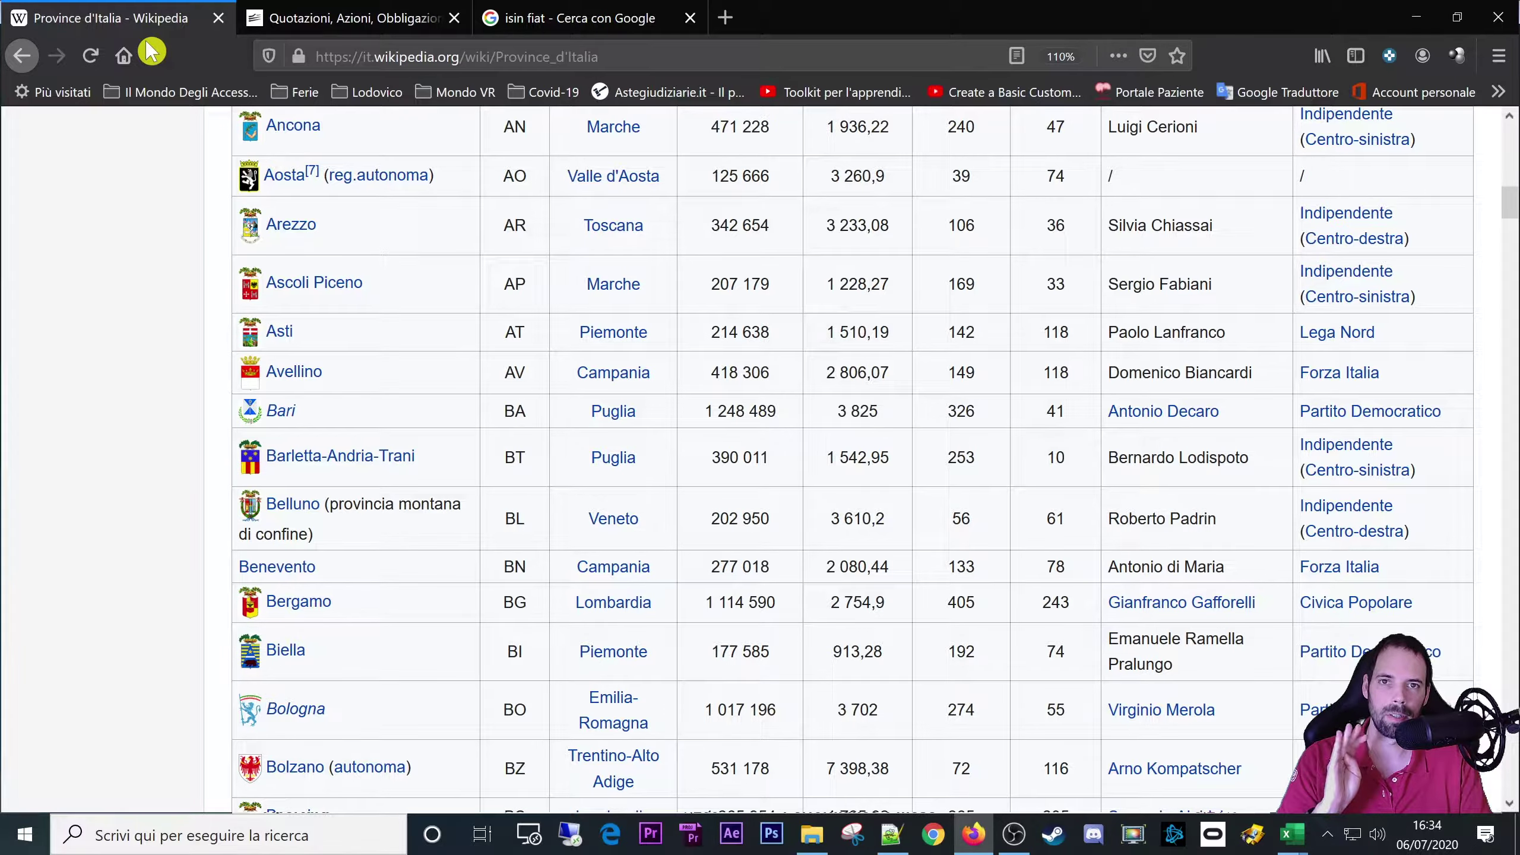
scroll(940, 566, up, 5)
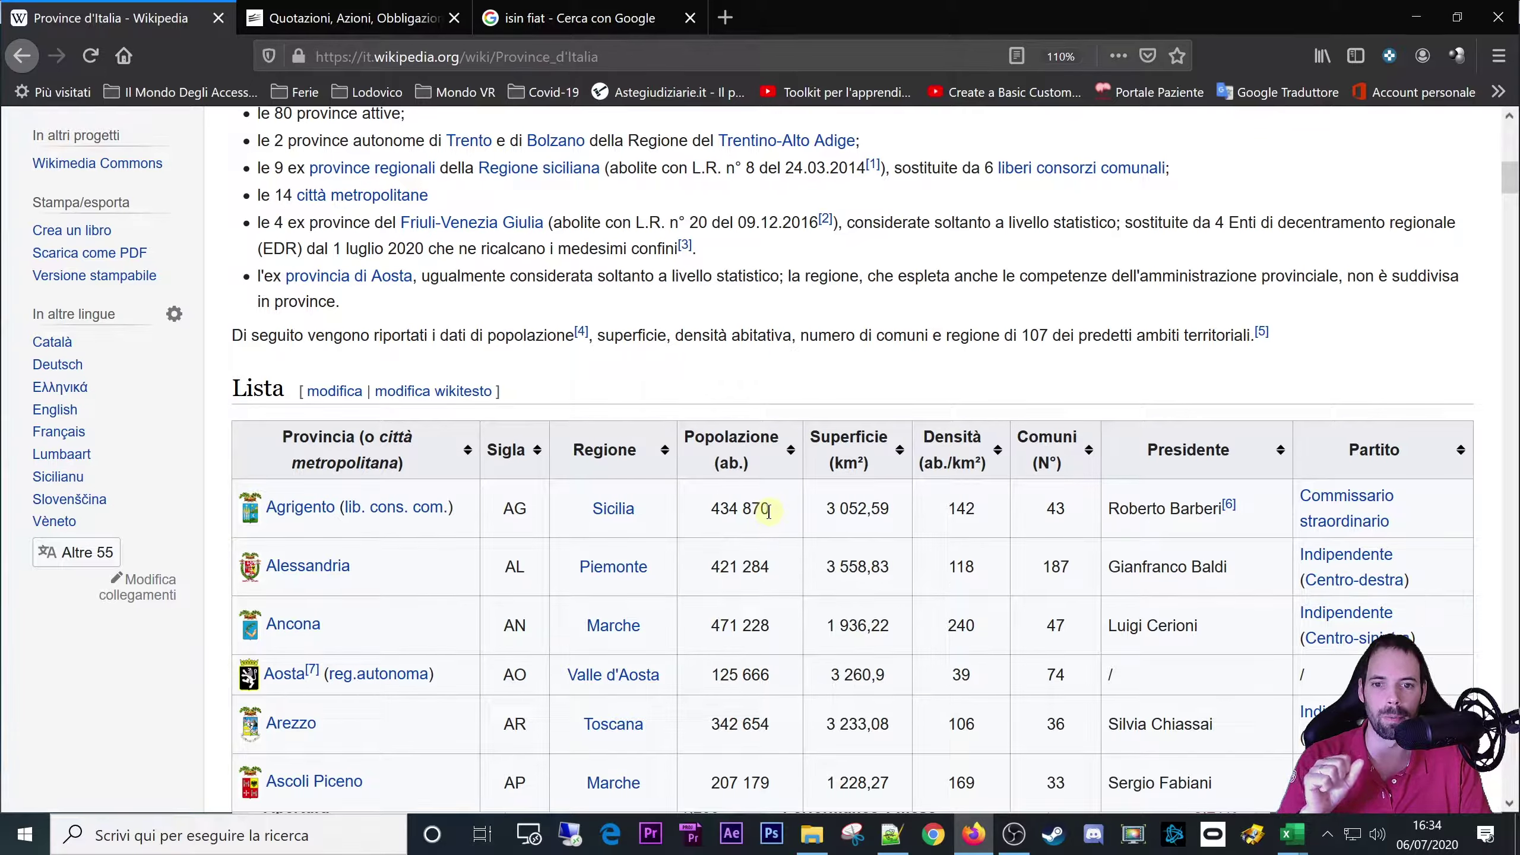
drag(712, 505, 773, 509)
click(860, 508)
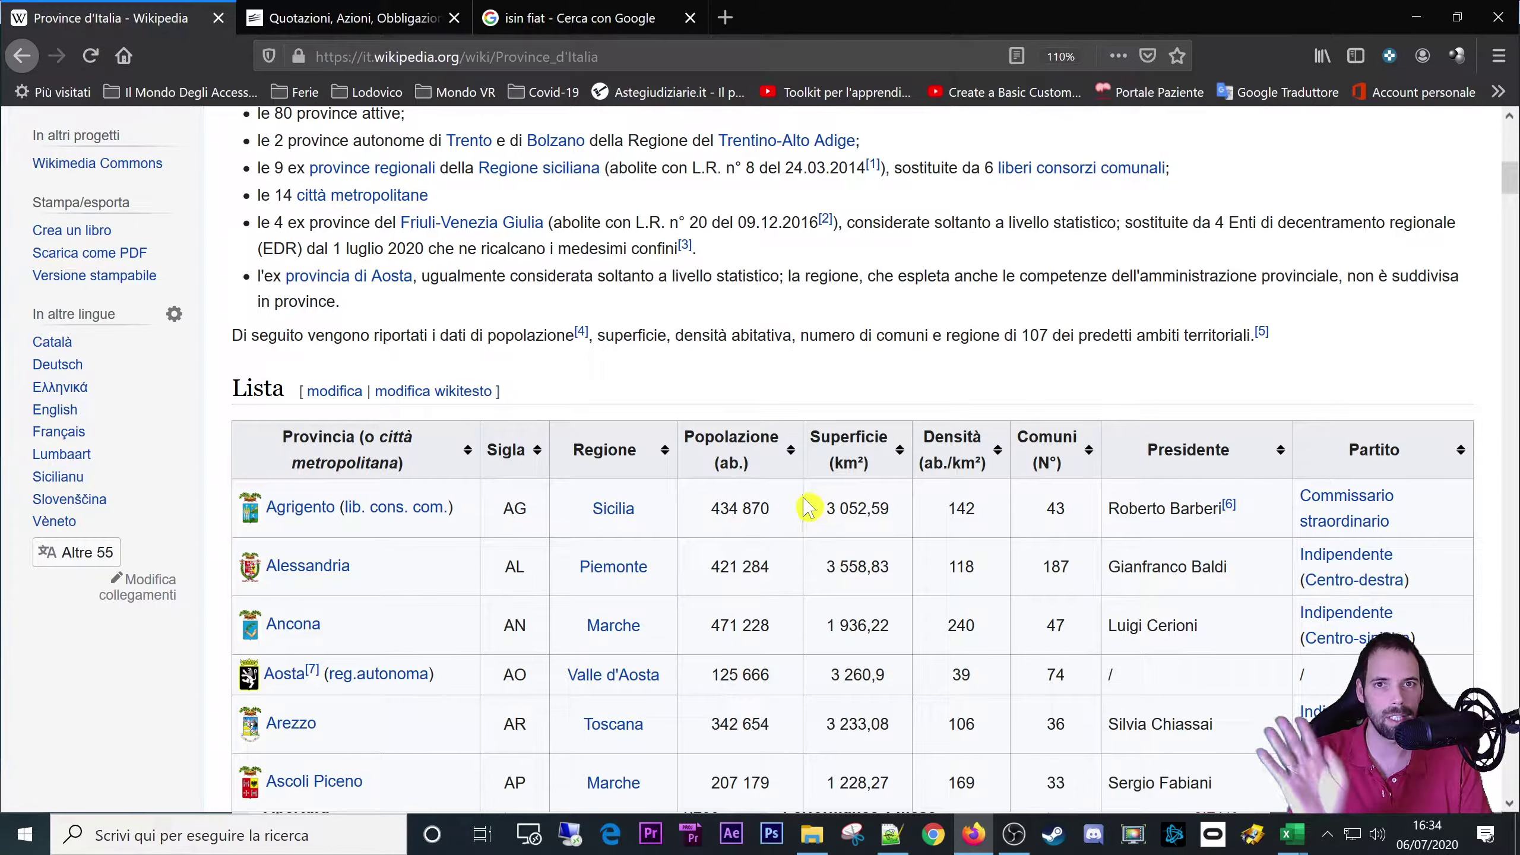
- Inspect the HTML code behind the cells of the provinces table with the browser's element picker
key(F12)
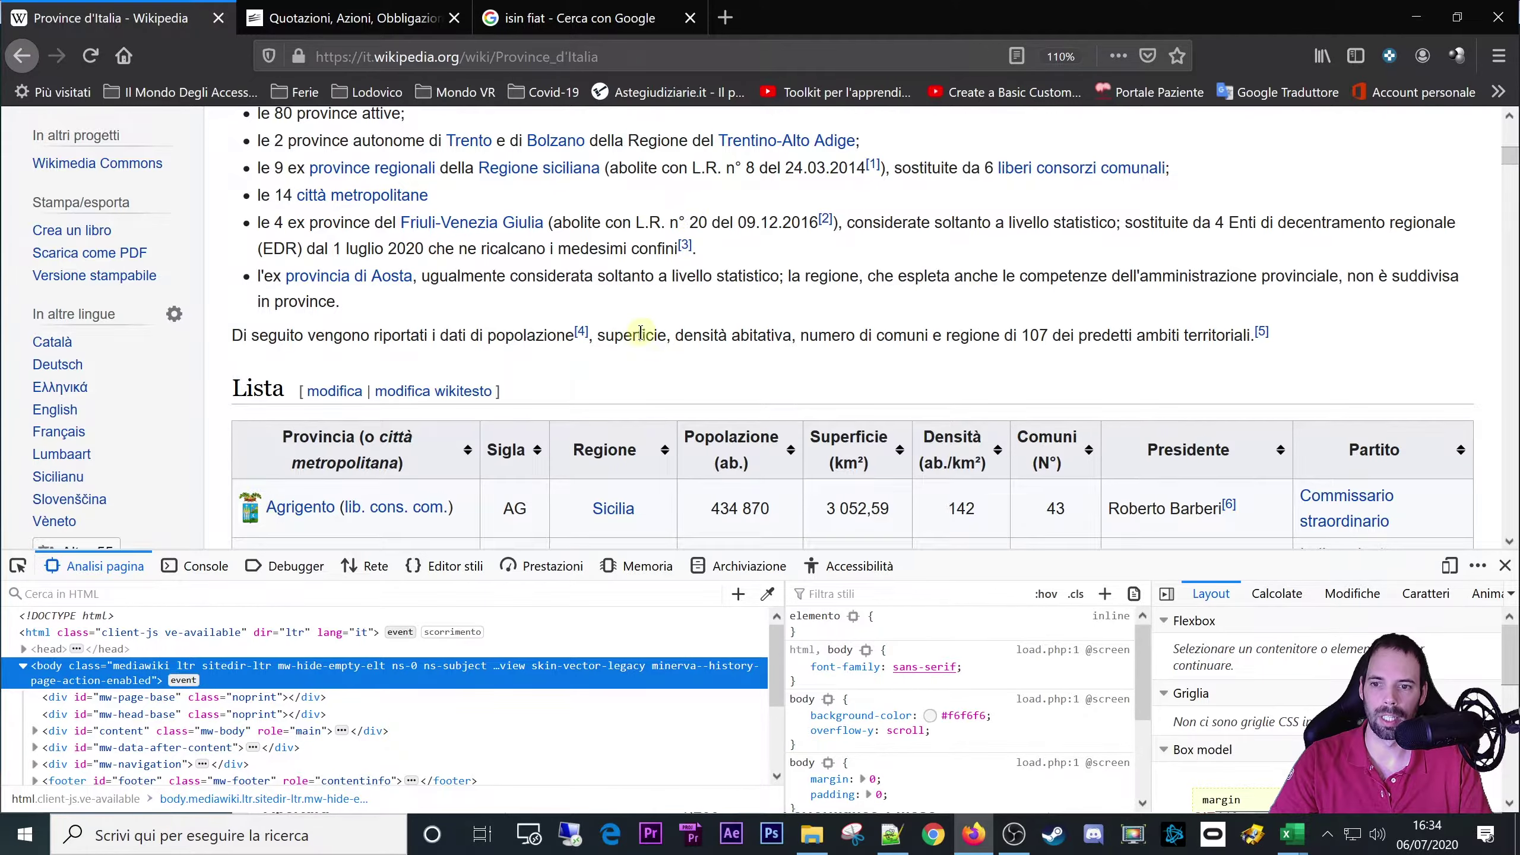
scroll(640, 332, down, 5)
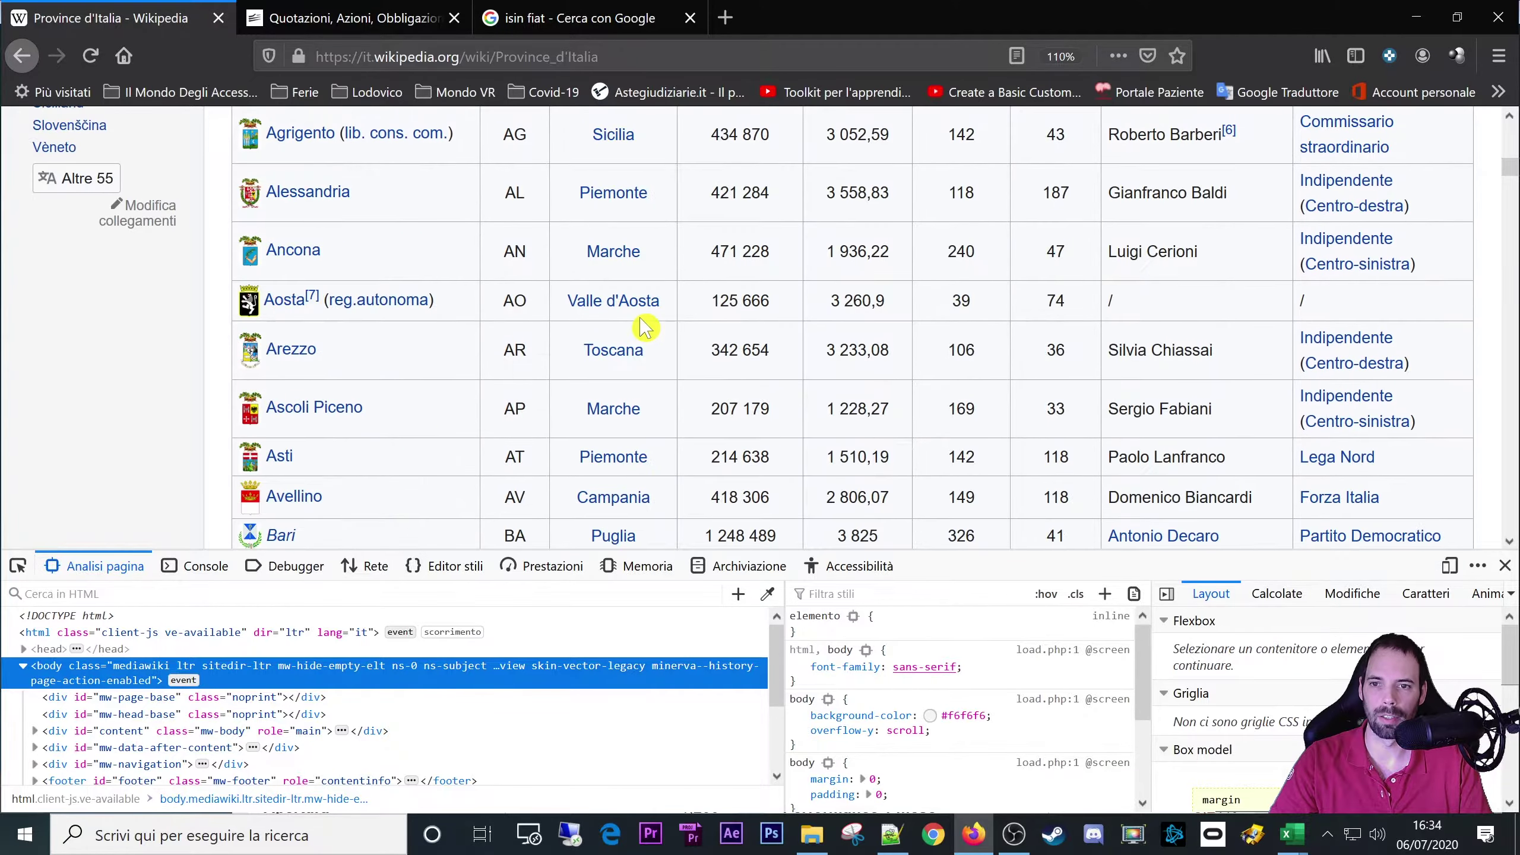
click(19, 569)
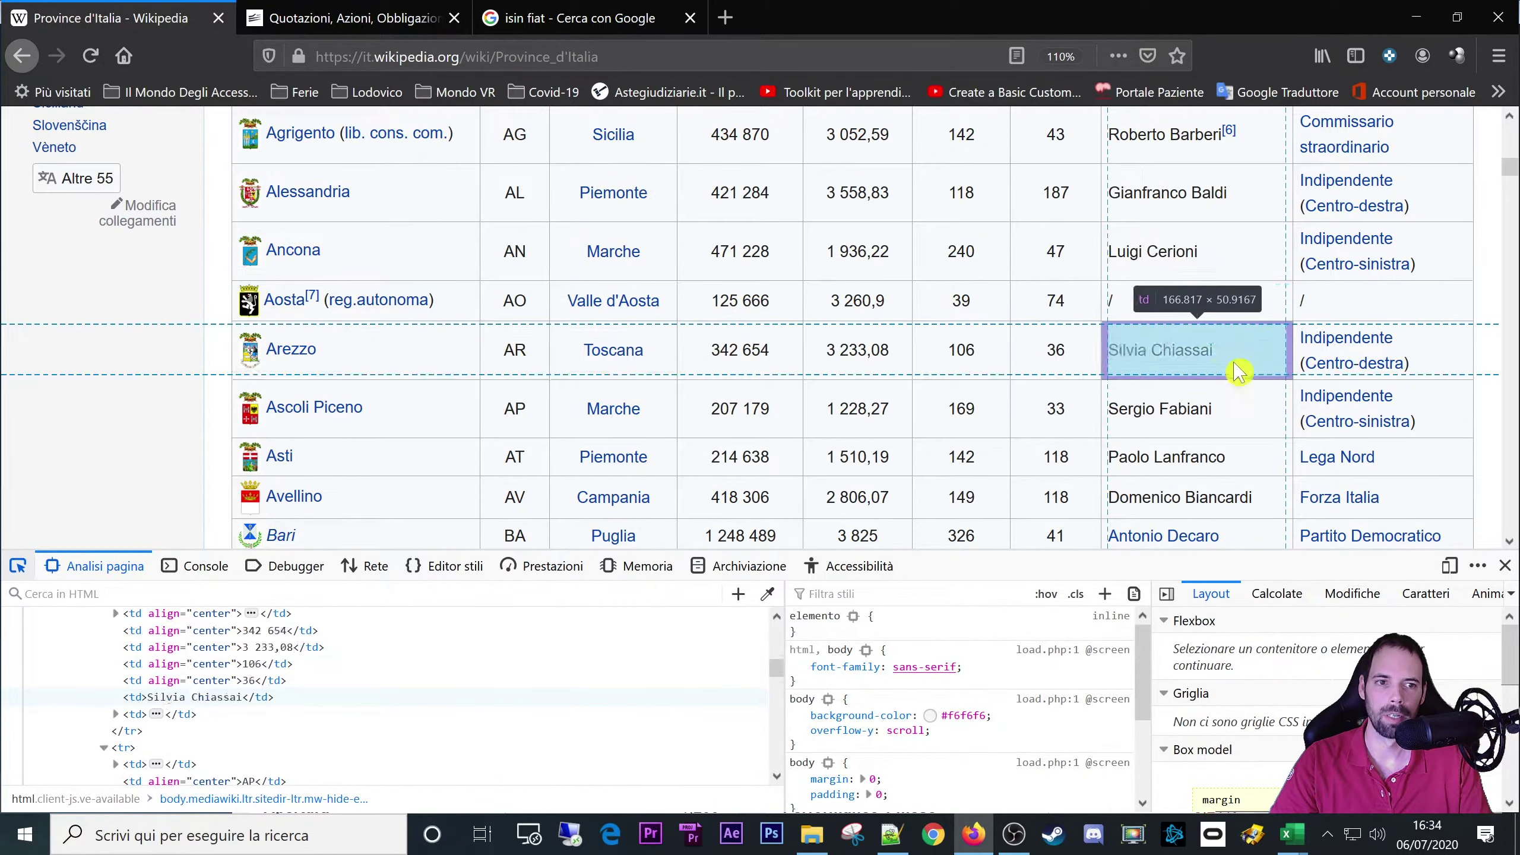
mouse_move(598, 458)
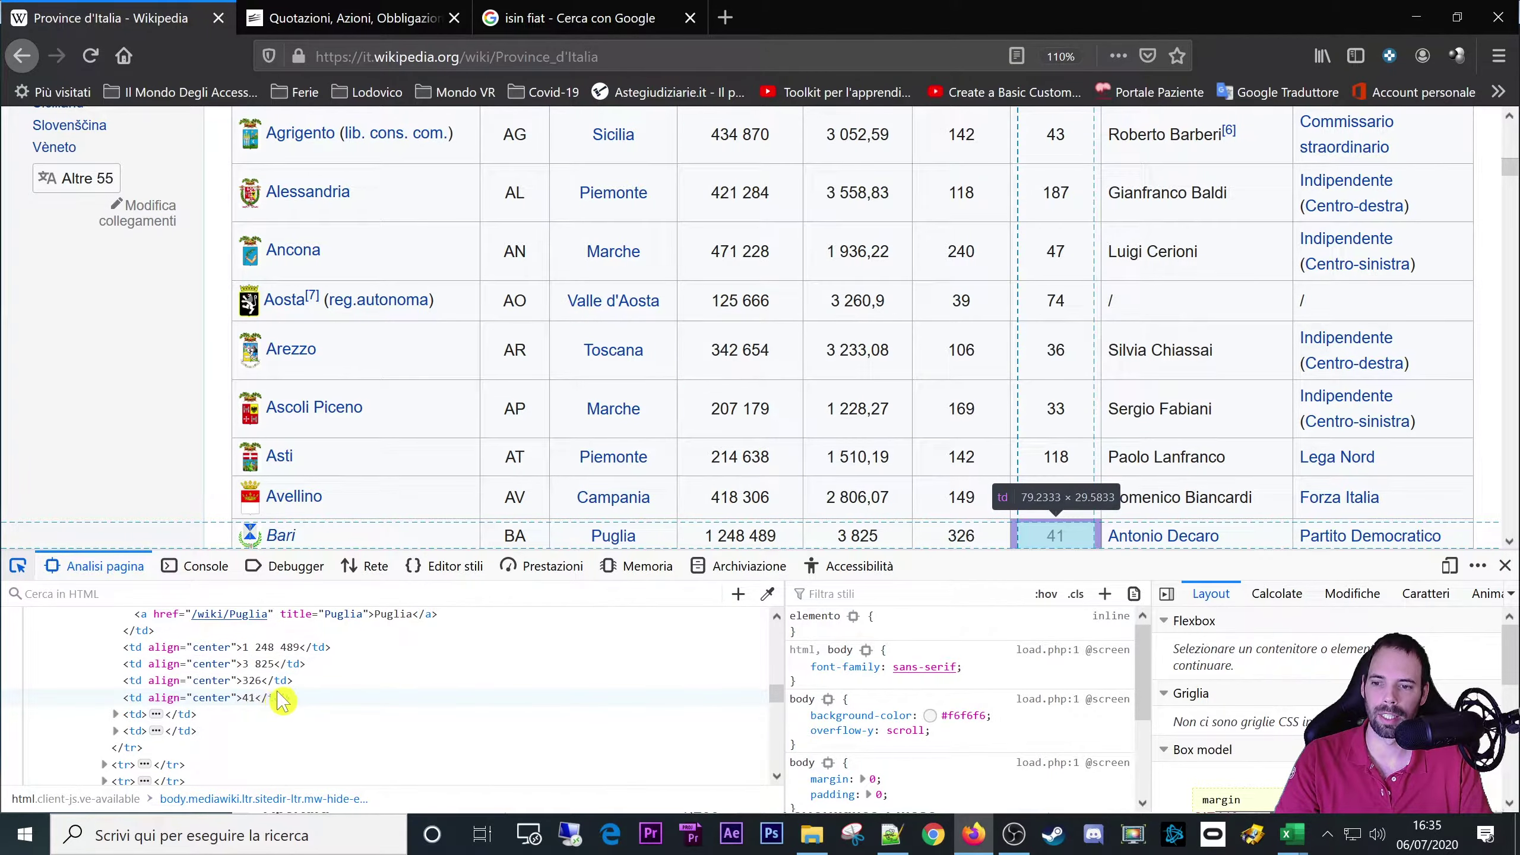
scroll(607, 354, up, 3)
scroll(607, 353, up, 2)
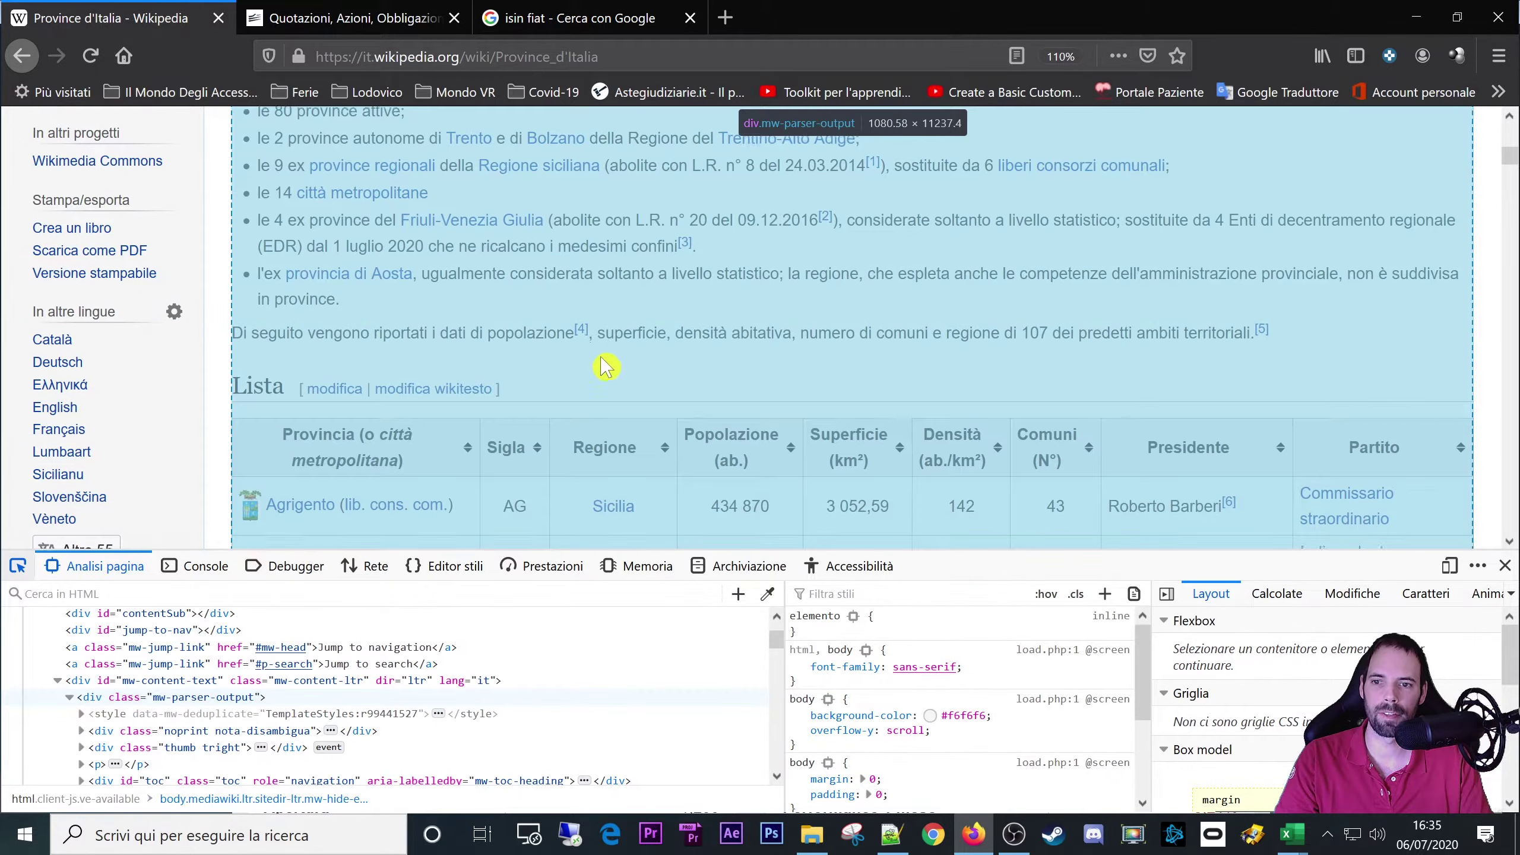
scroll(622, 368, down, 4)
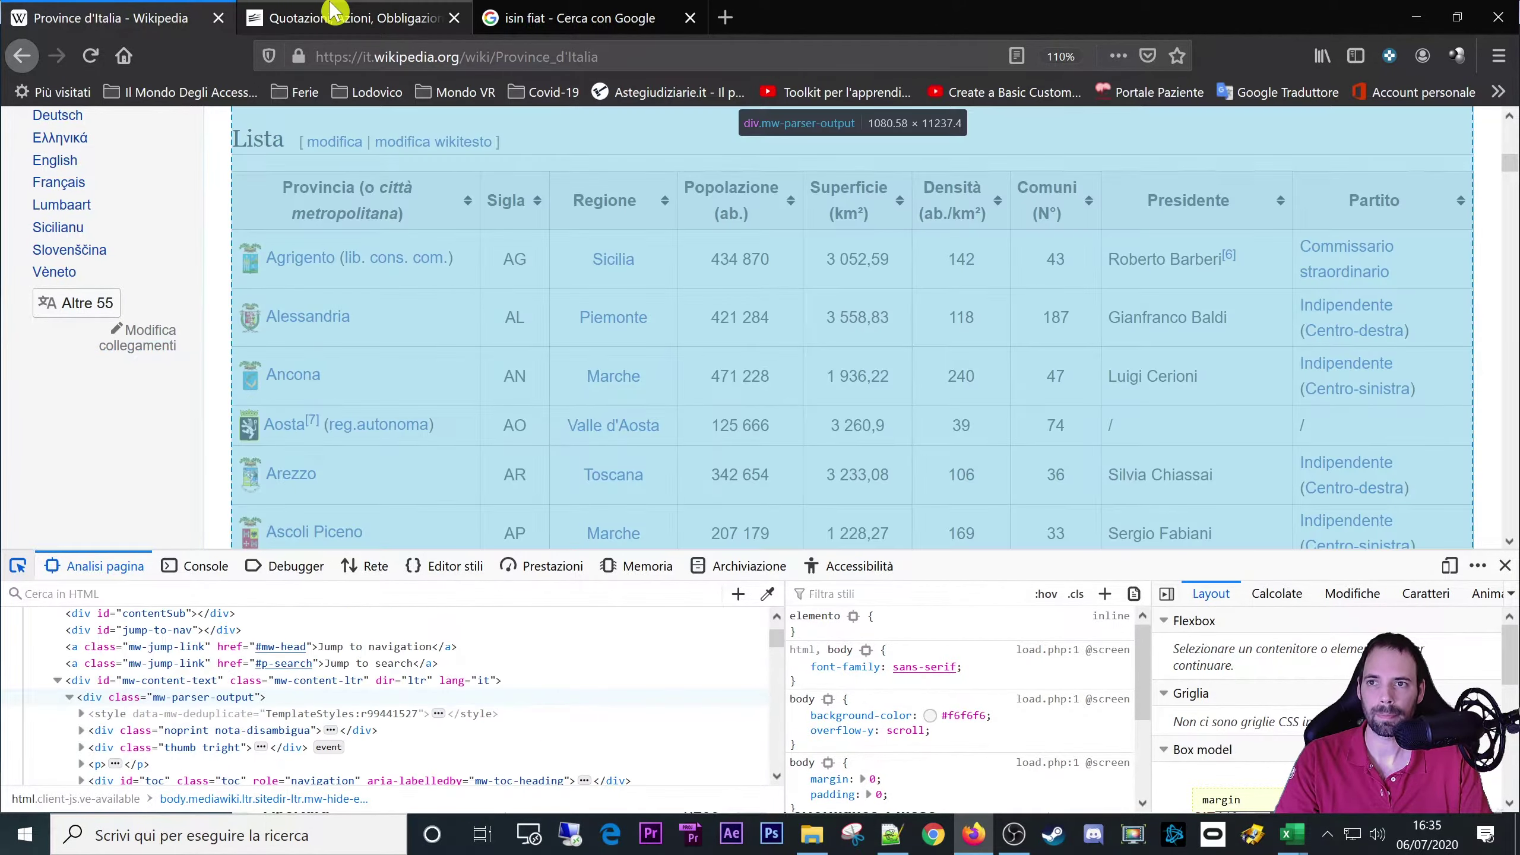
- Switch to the Borsa Italiana site and open the A2a share page from the A-Z list of shares
click(347, 18)
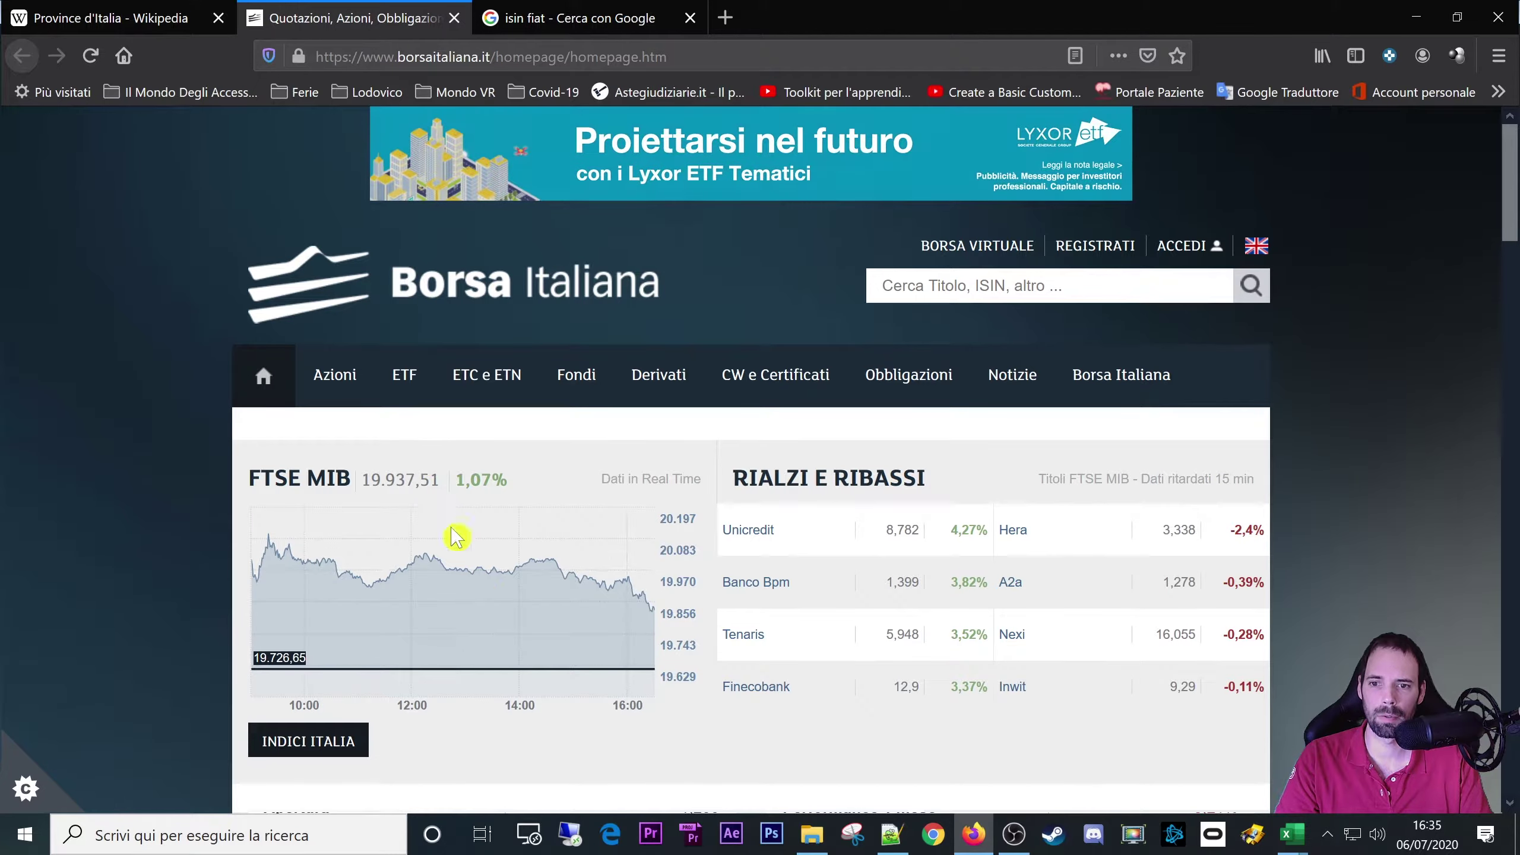
scroll(539, 557, down, 10)
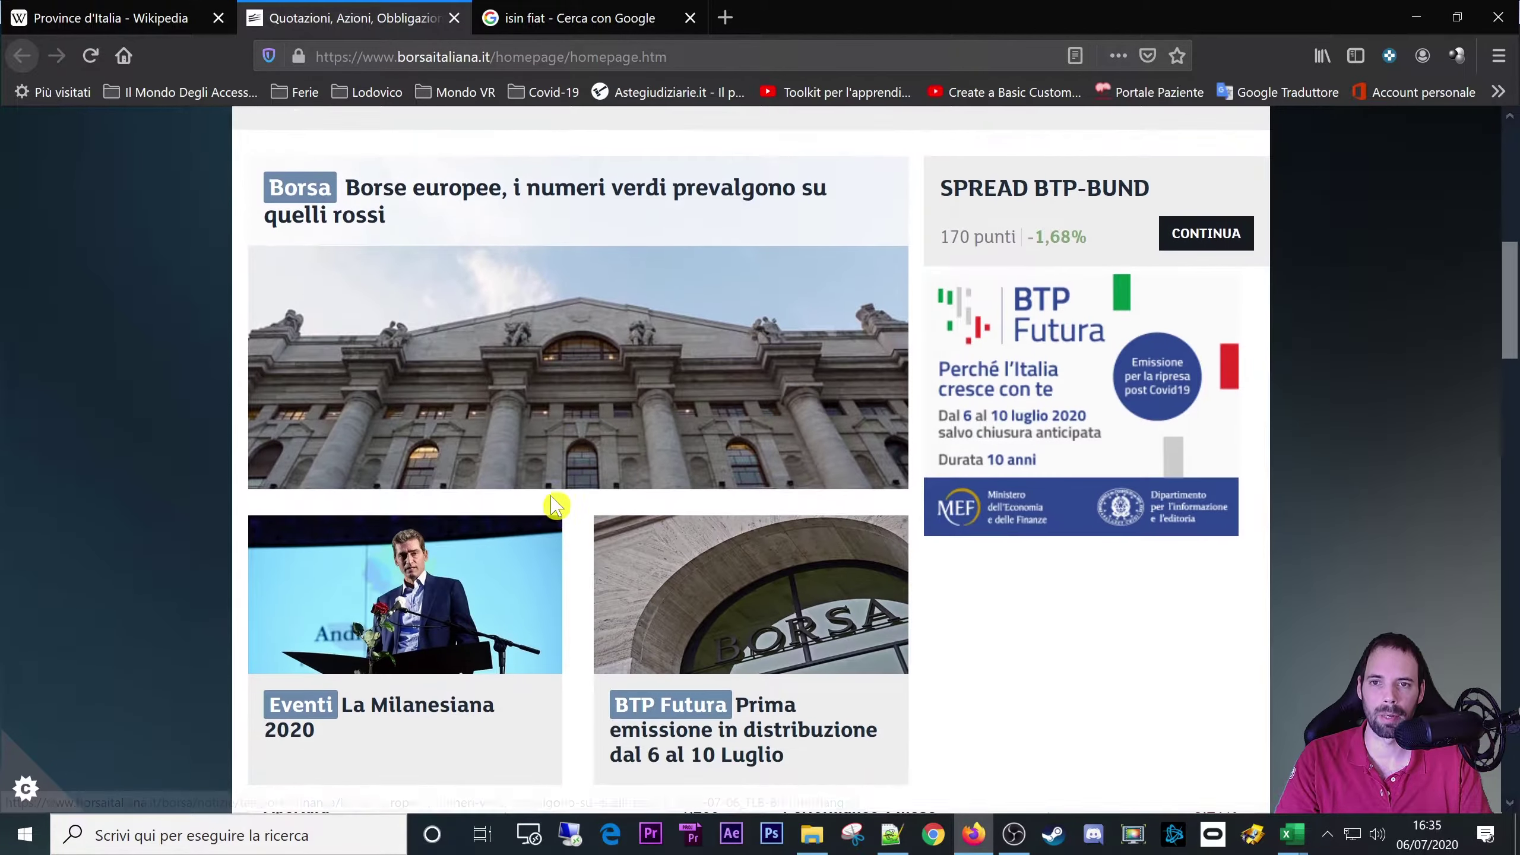
scroll(404, 351, up, 9)
mouse_move(336, 264)
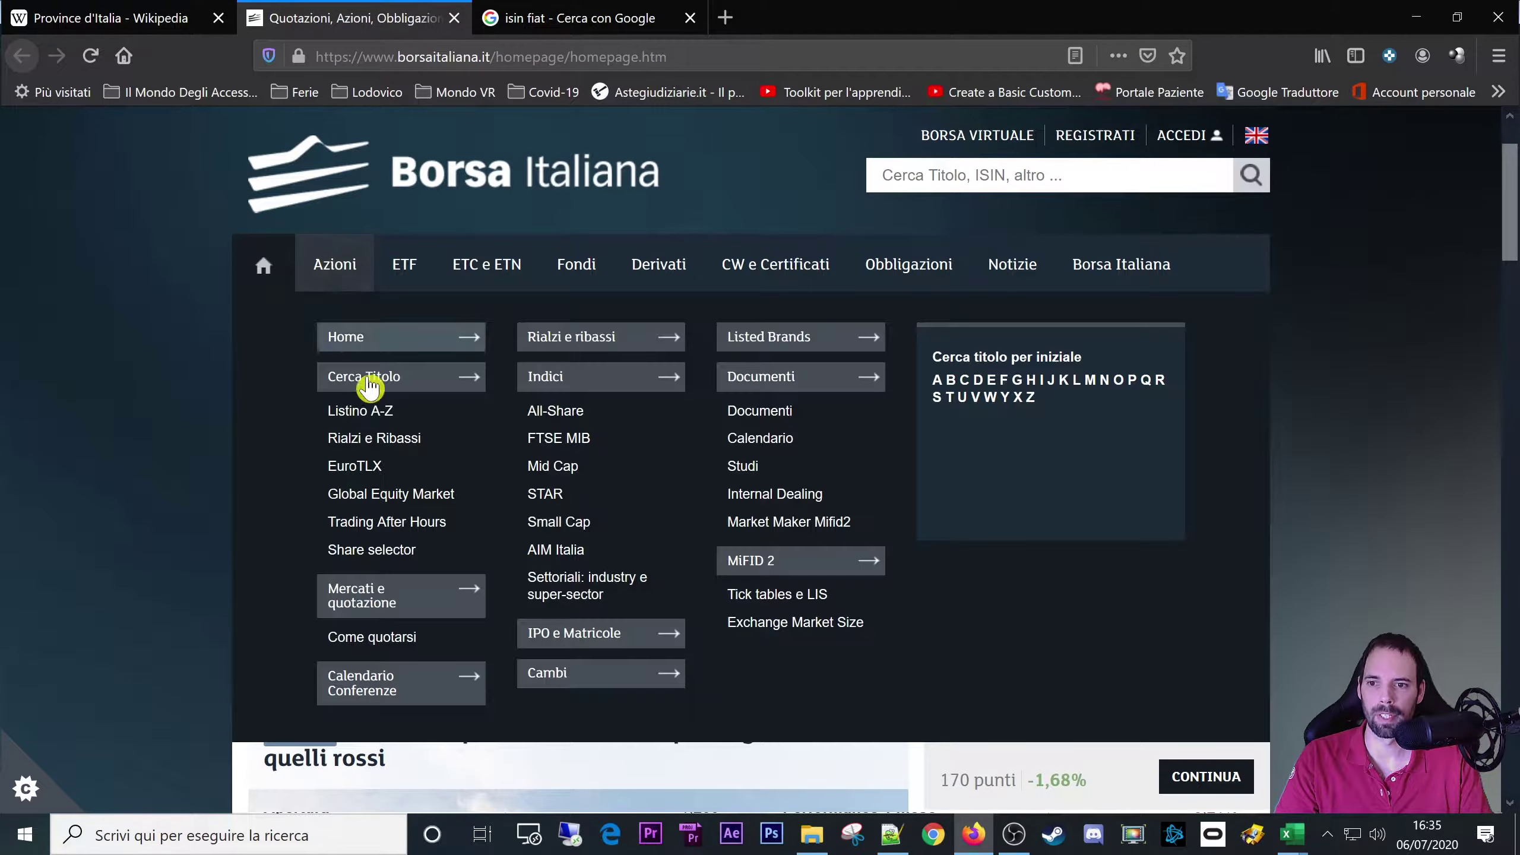
click(372, 419)
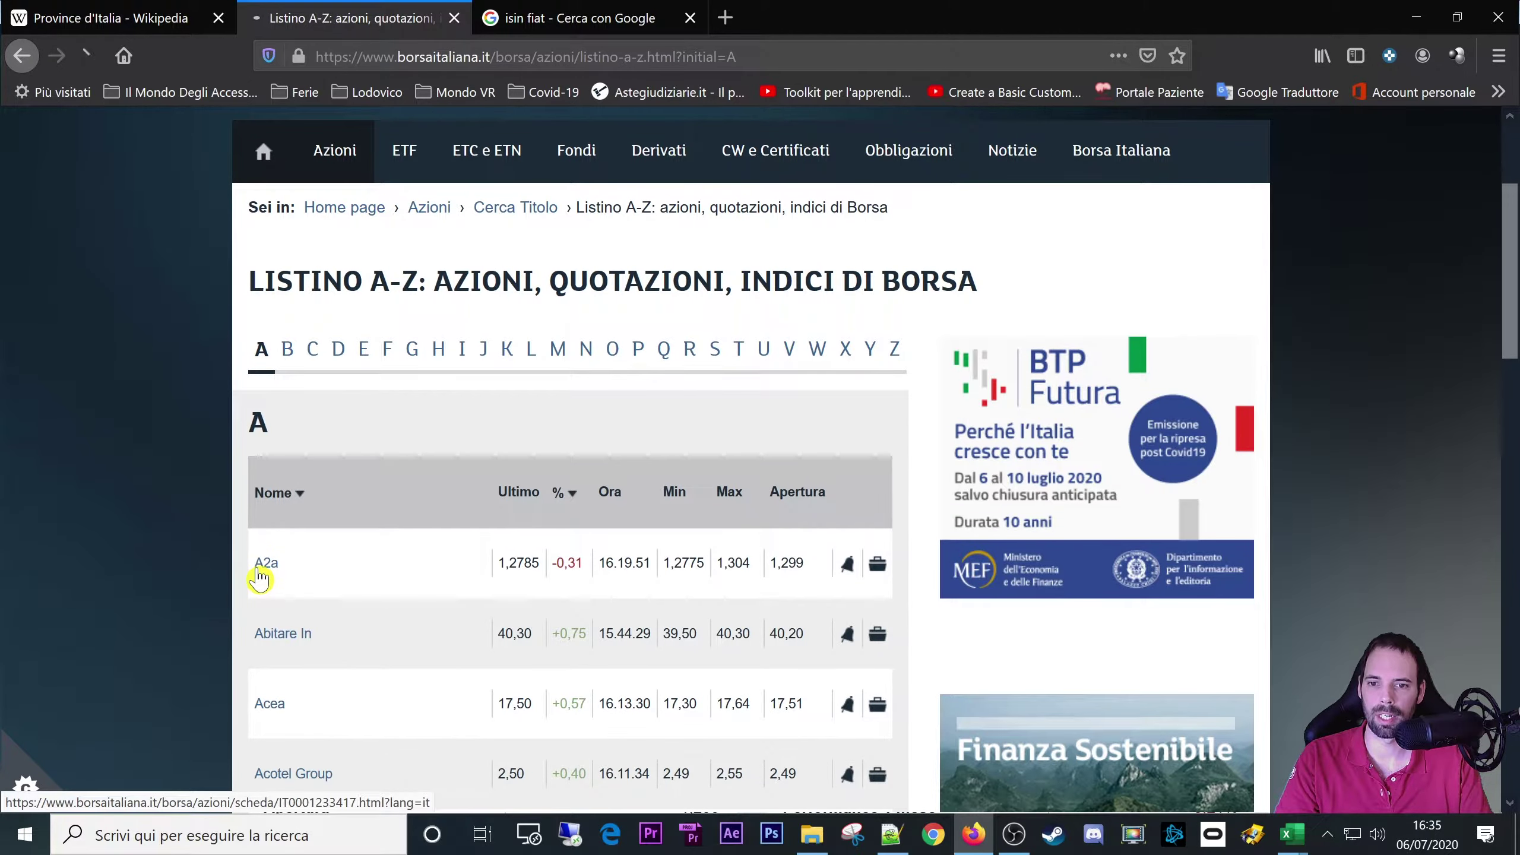
click(261, 567)
- Inspect the HTML code behind the A2a page's Dati Mercato and Contratti tables with the browser's element picker
scroll(431, 386, down, 5)
scroll(299, 527, down, 6)
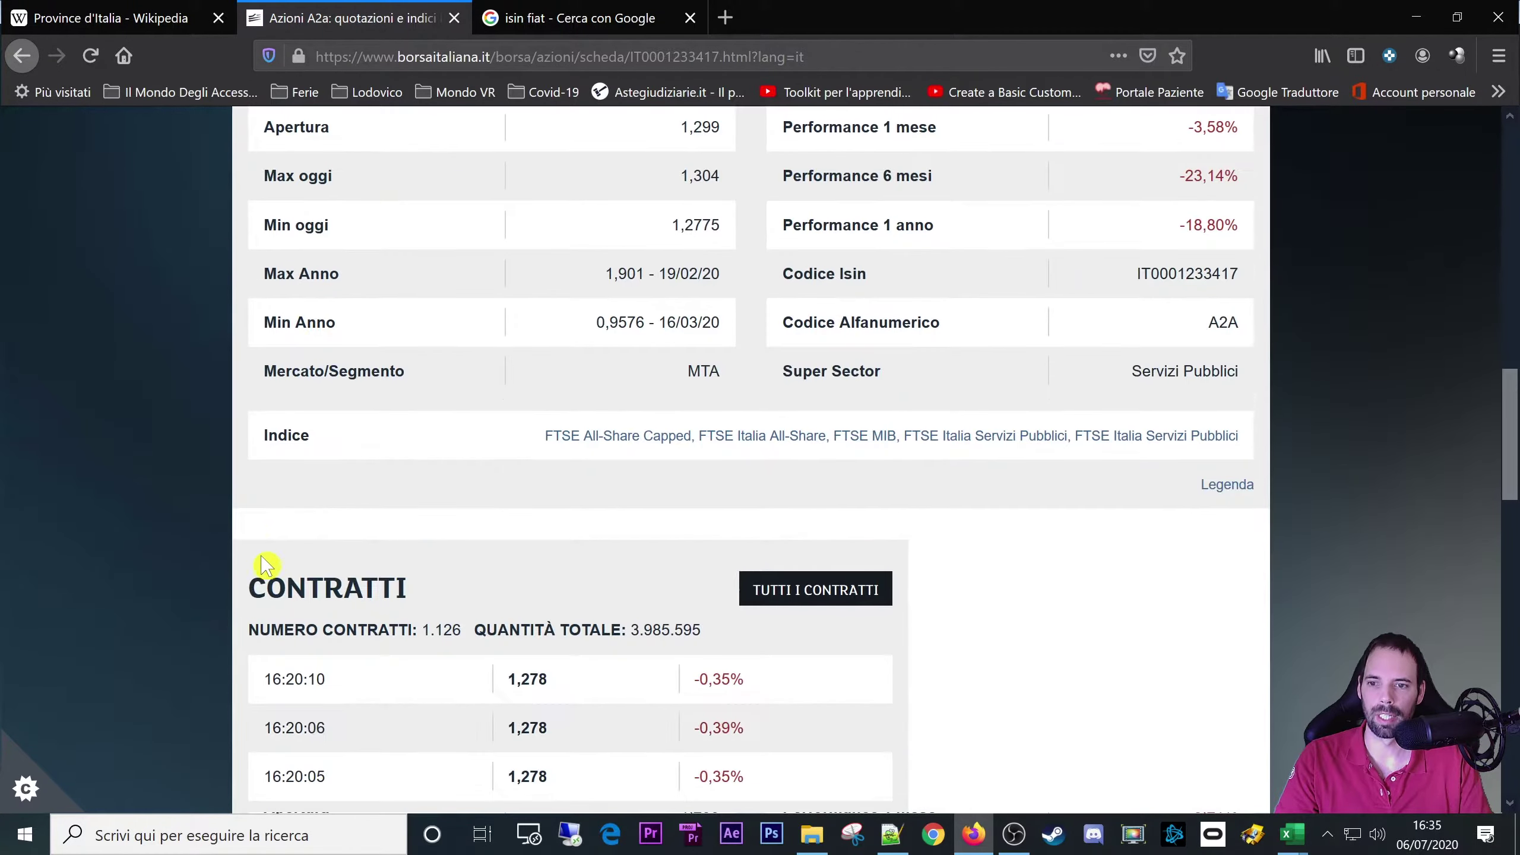
key(F12)
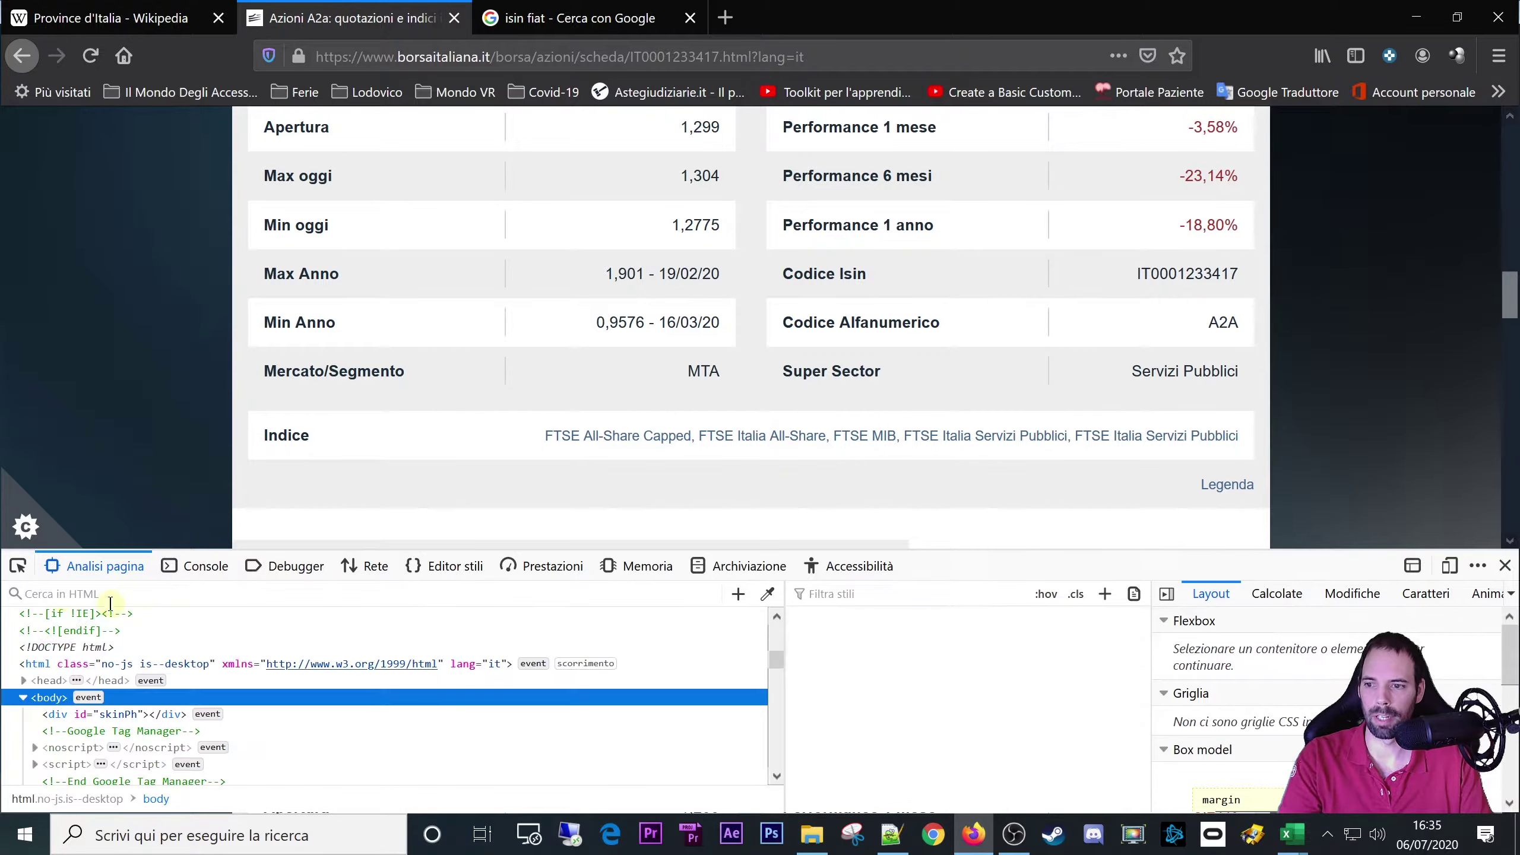
click(18, 565)
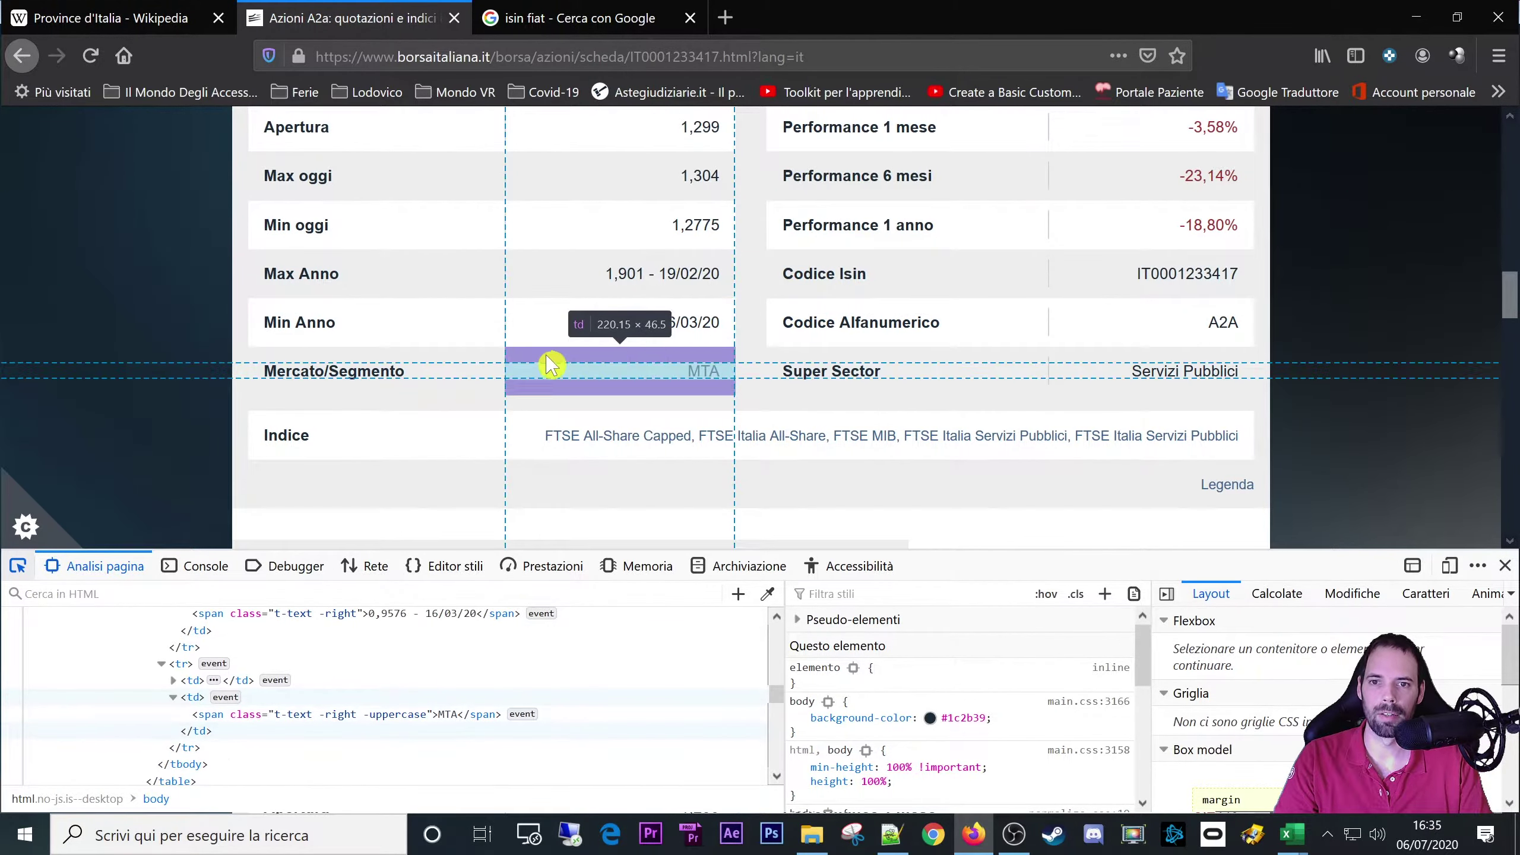
scroll(1029, 451, up, 3)
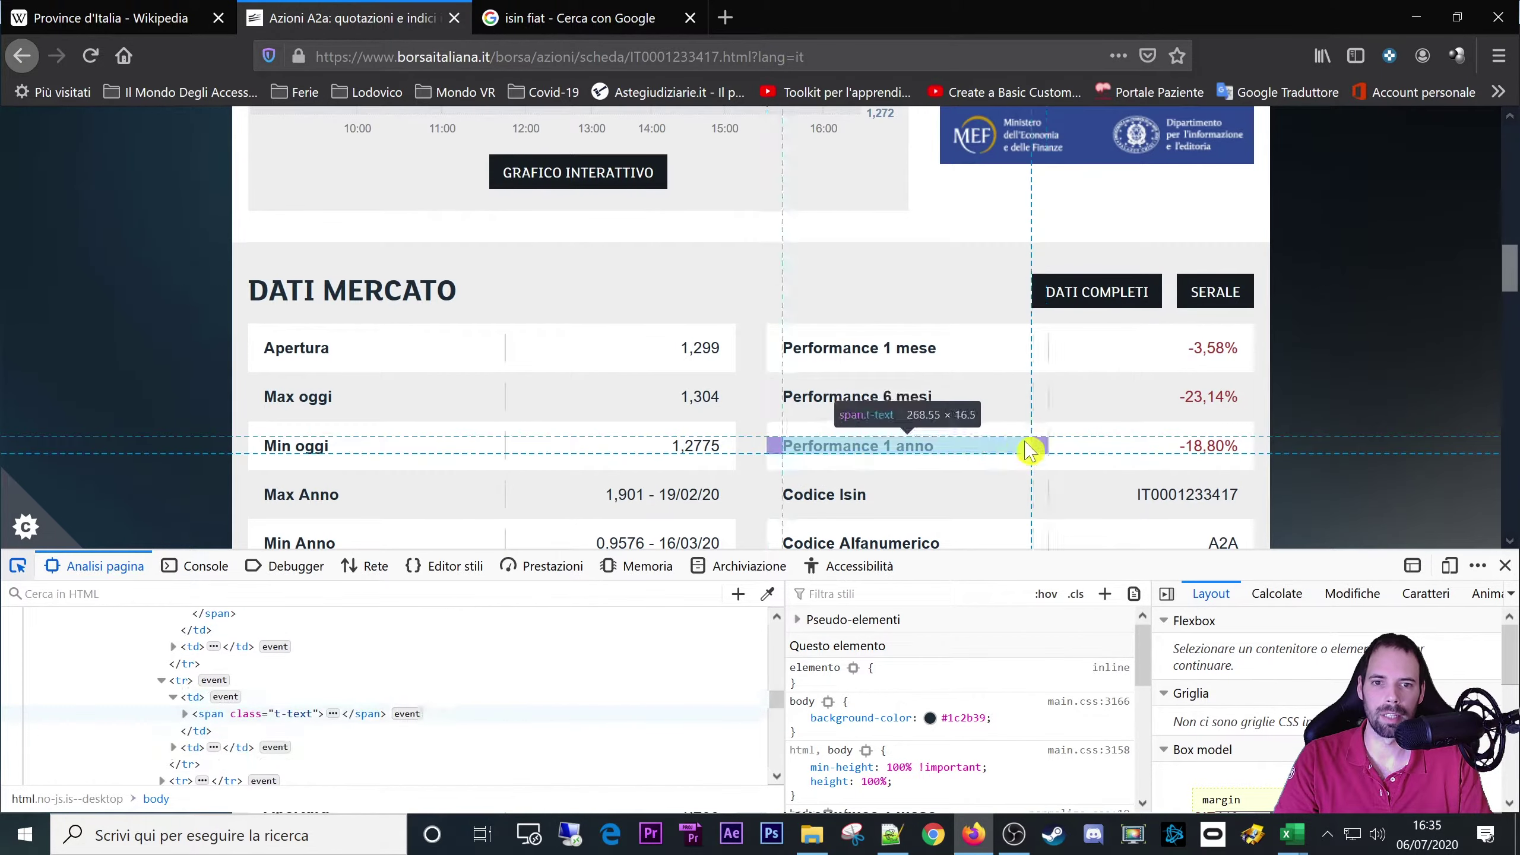
scroll(876, 401, down, 5)
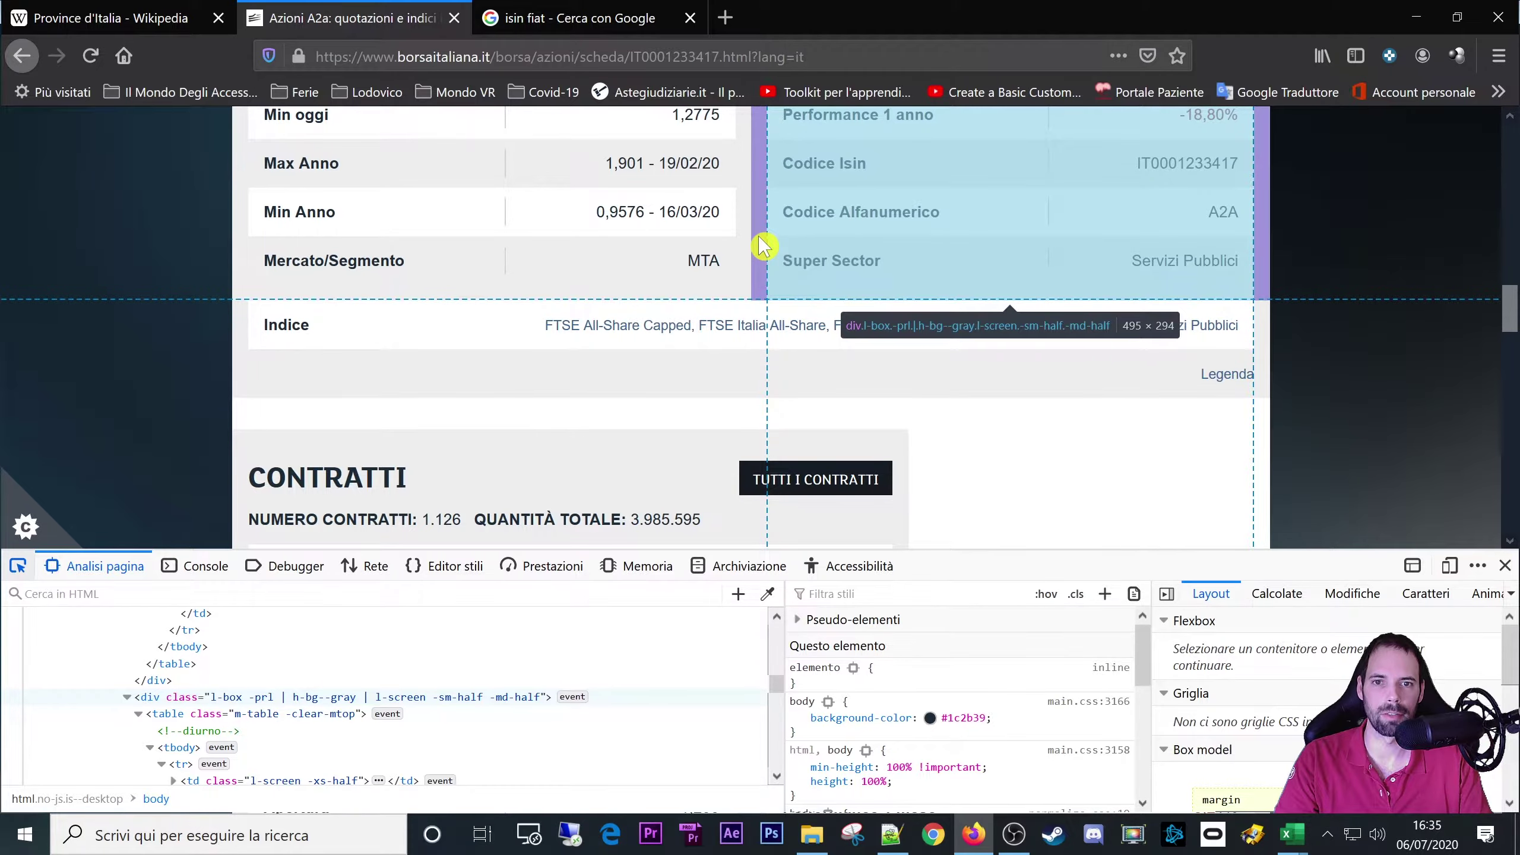
scroll(765, 245, up, 3)
scroll(910, 230, down, 3)
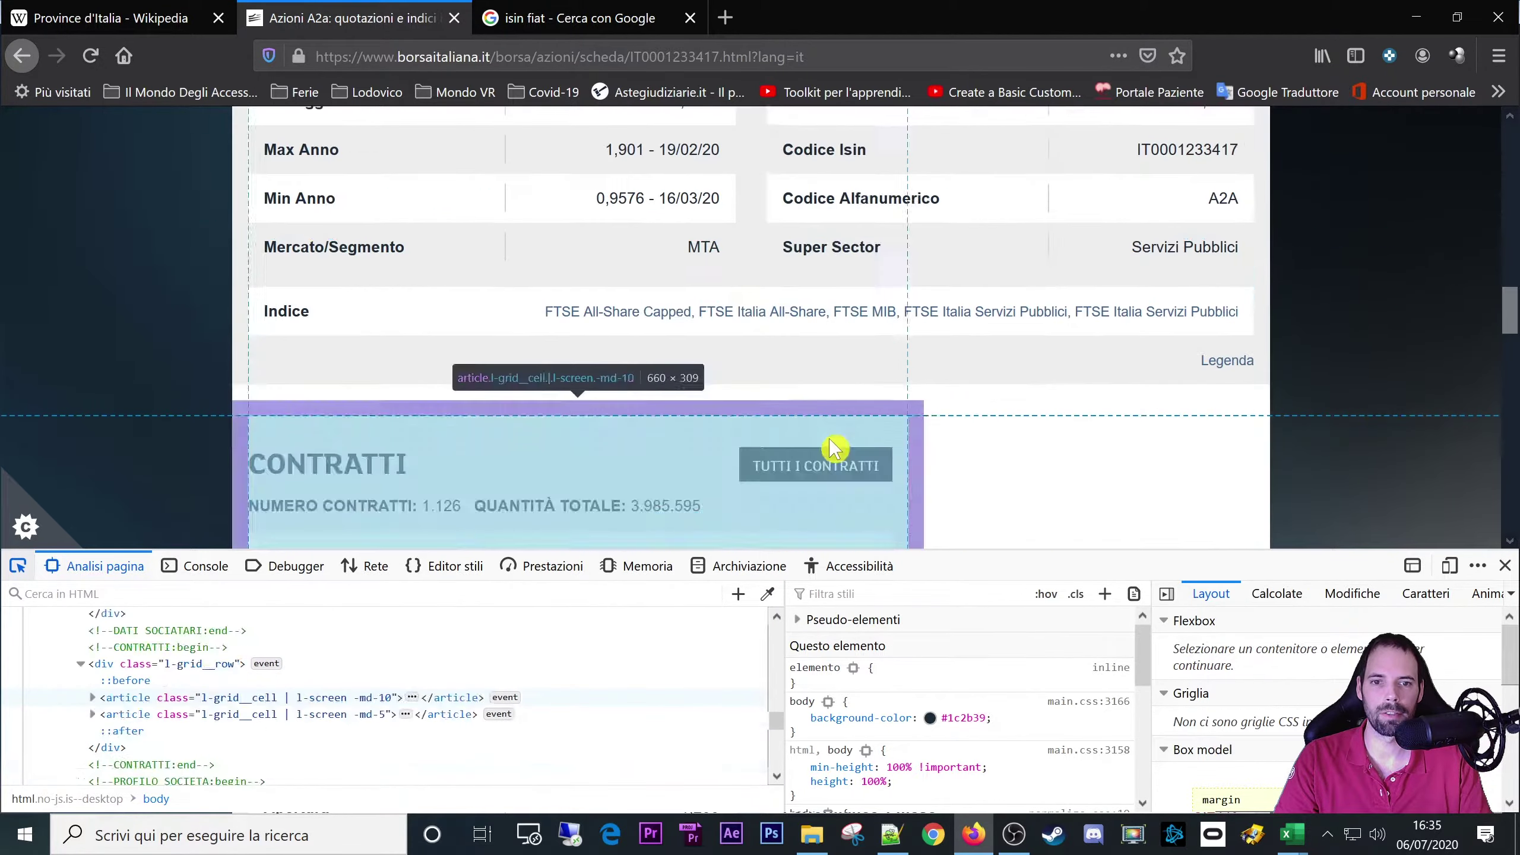
scroll(835, 448, down, 5)
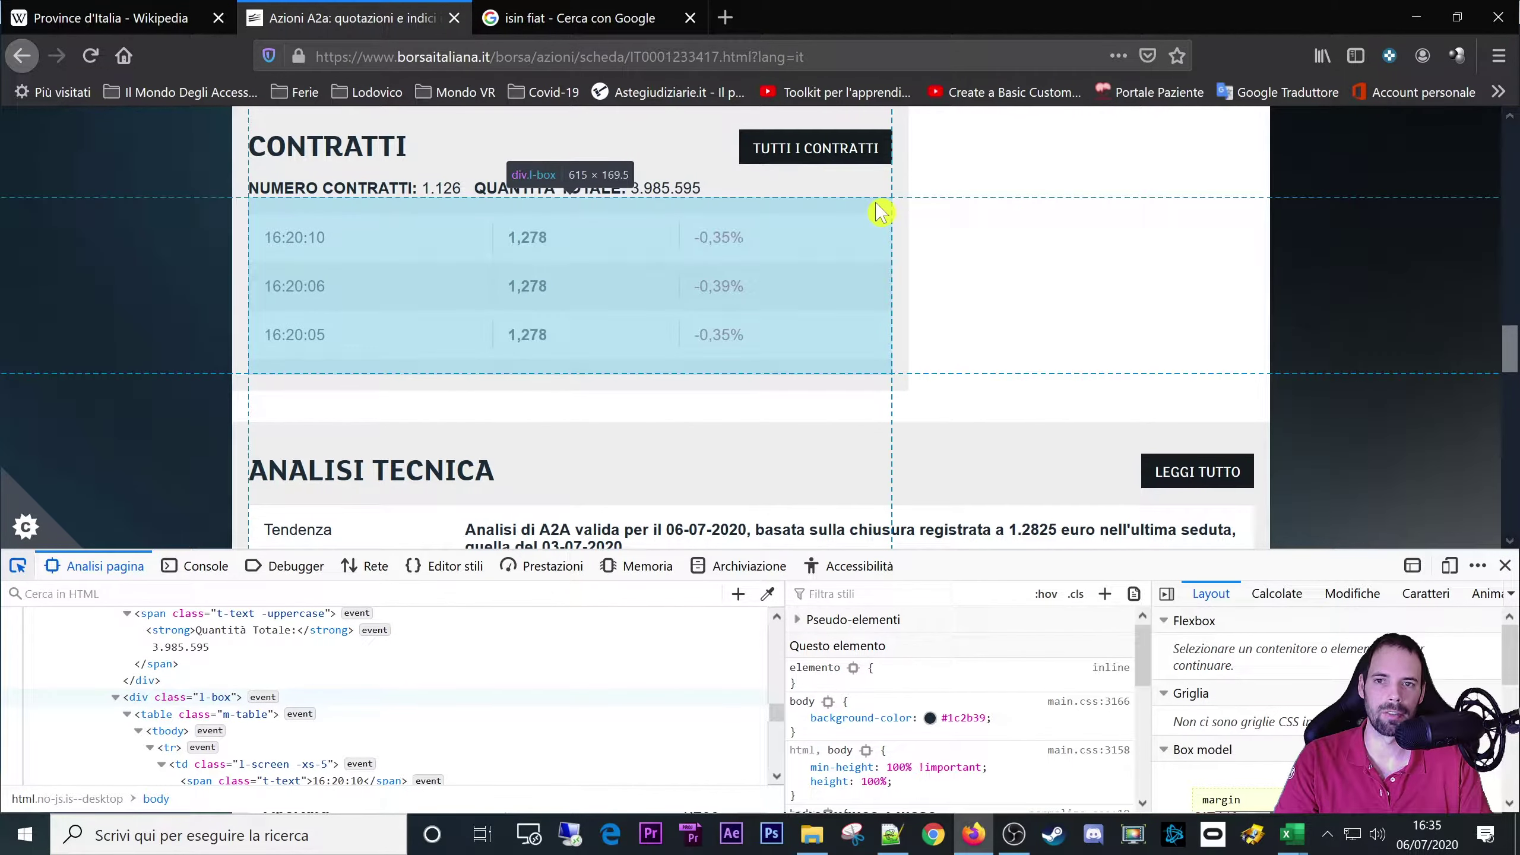
scroll(878, 221, up, 8)
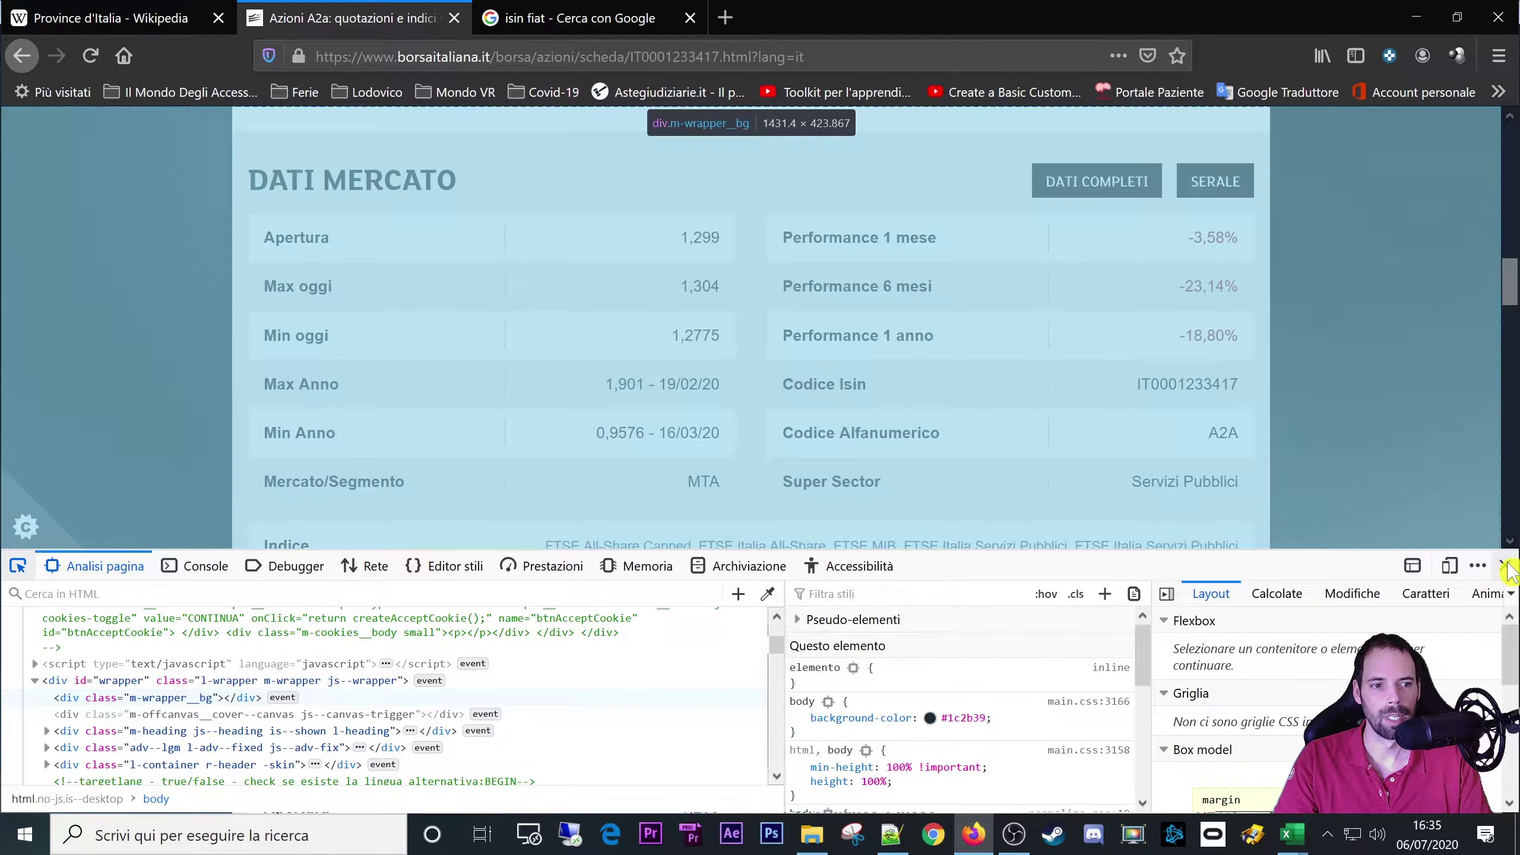
- Close the developer tools on both the A2a and Wikipedia pages, returning to the A2a page
click(1504, 567)
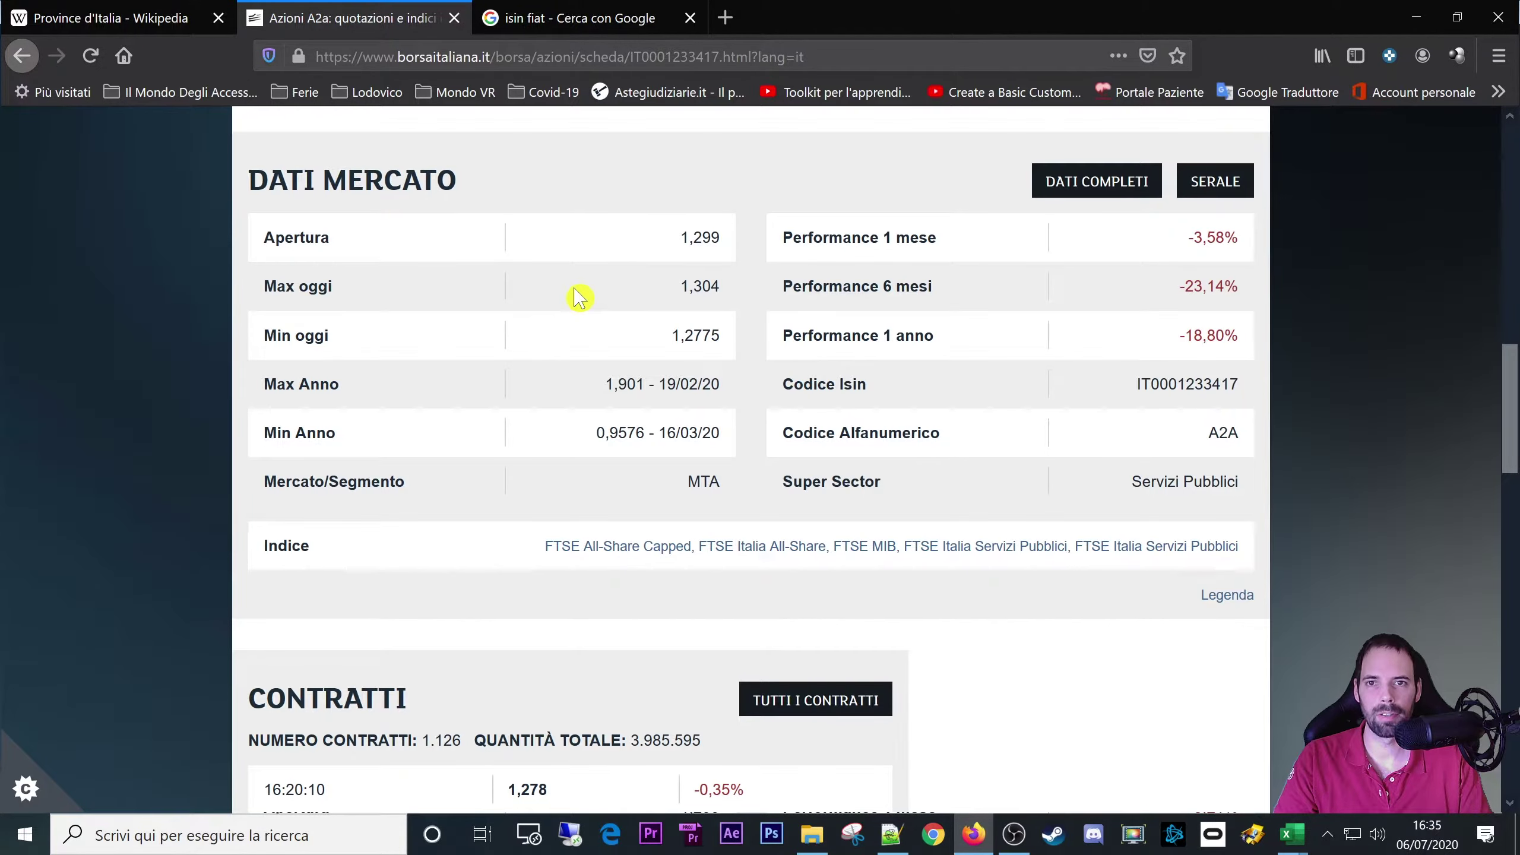
click(111, 18)
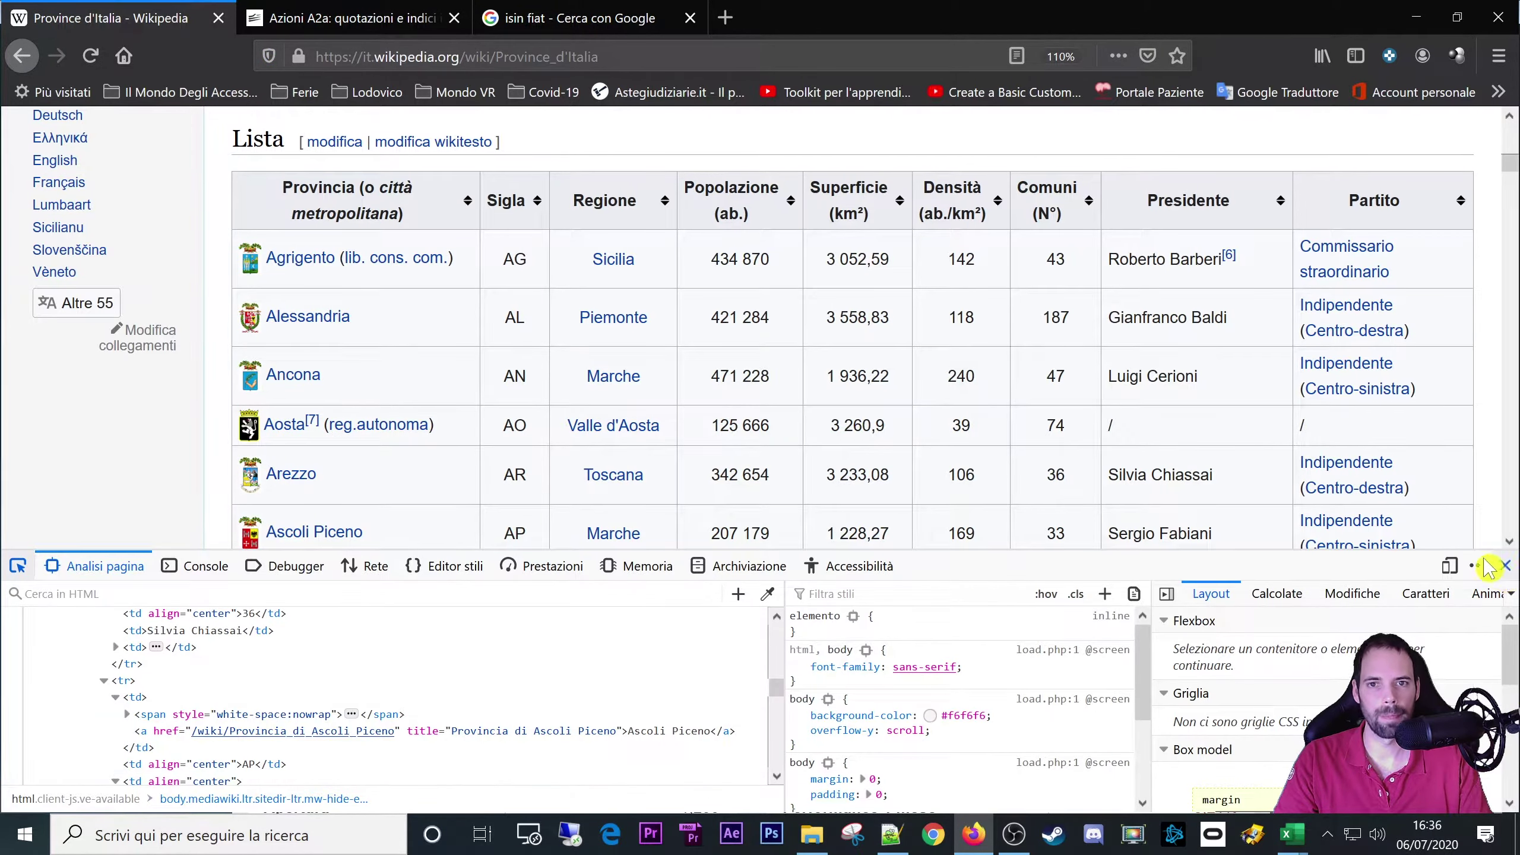
click(1505, 566)
click(347, 17)
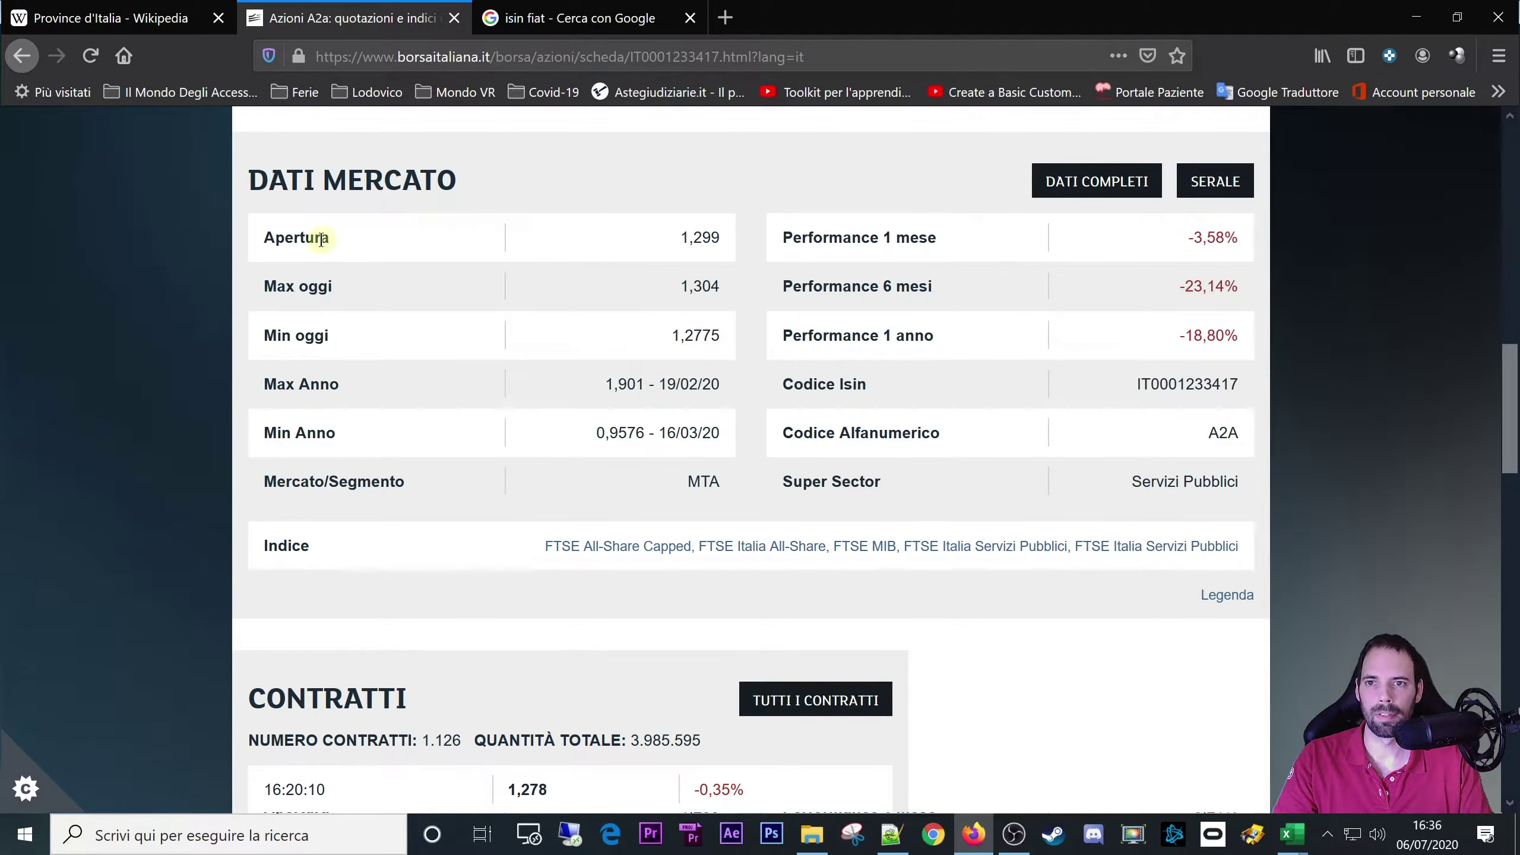
- Highlight the A2a share name in the page heading and the full web address of its page
scroll(321, 239, up, 10)
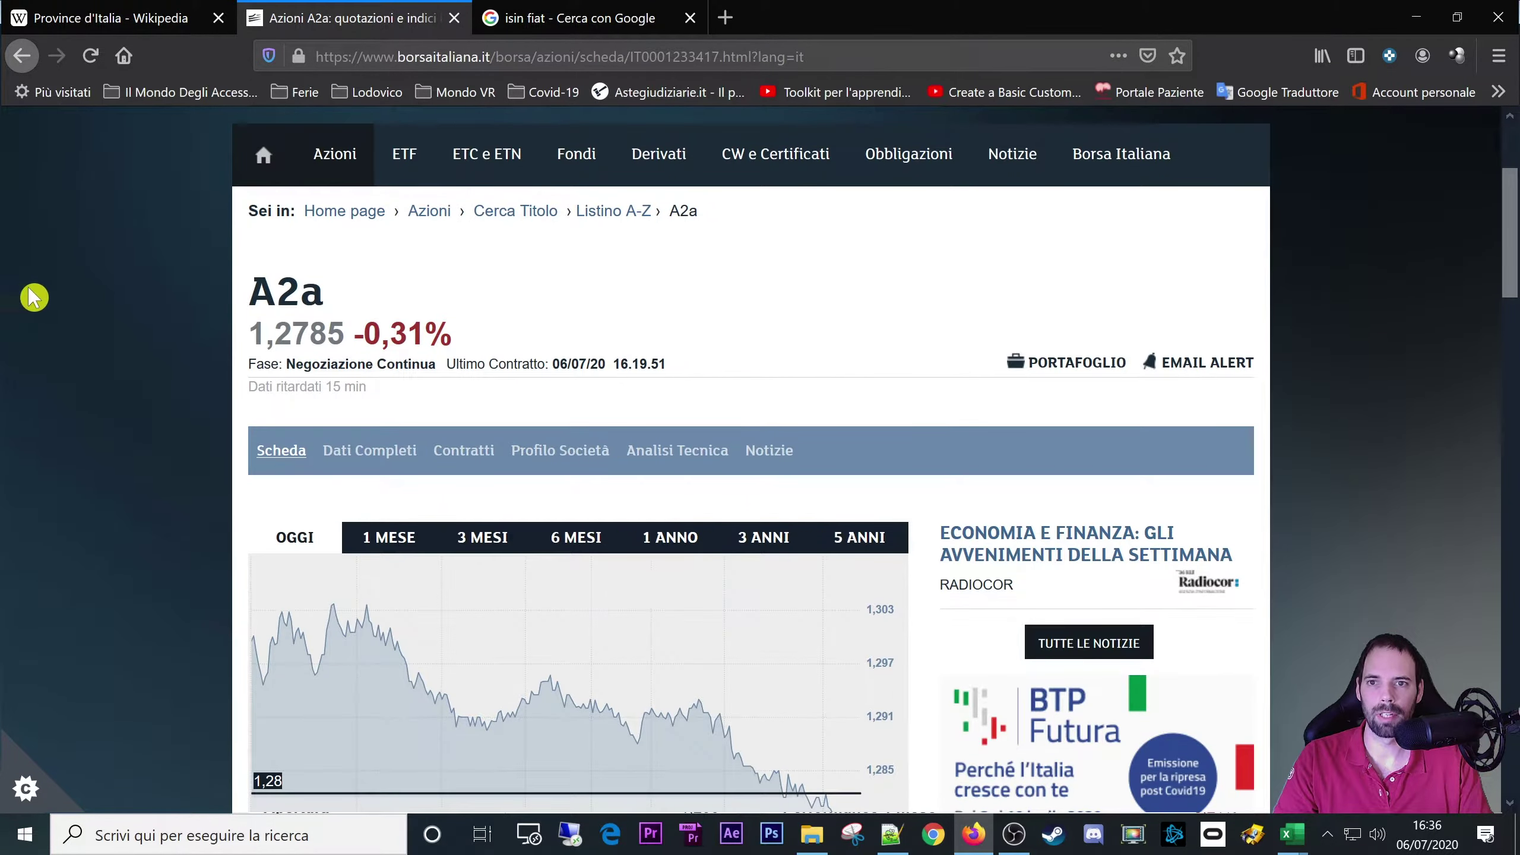
drag(259, 295, 252, 303)
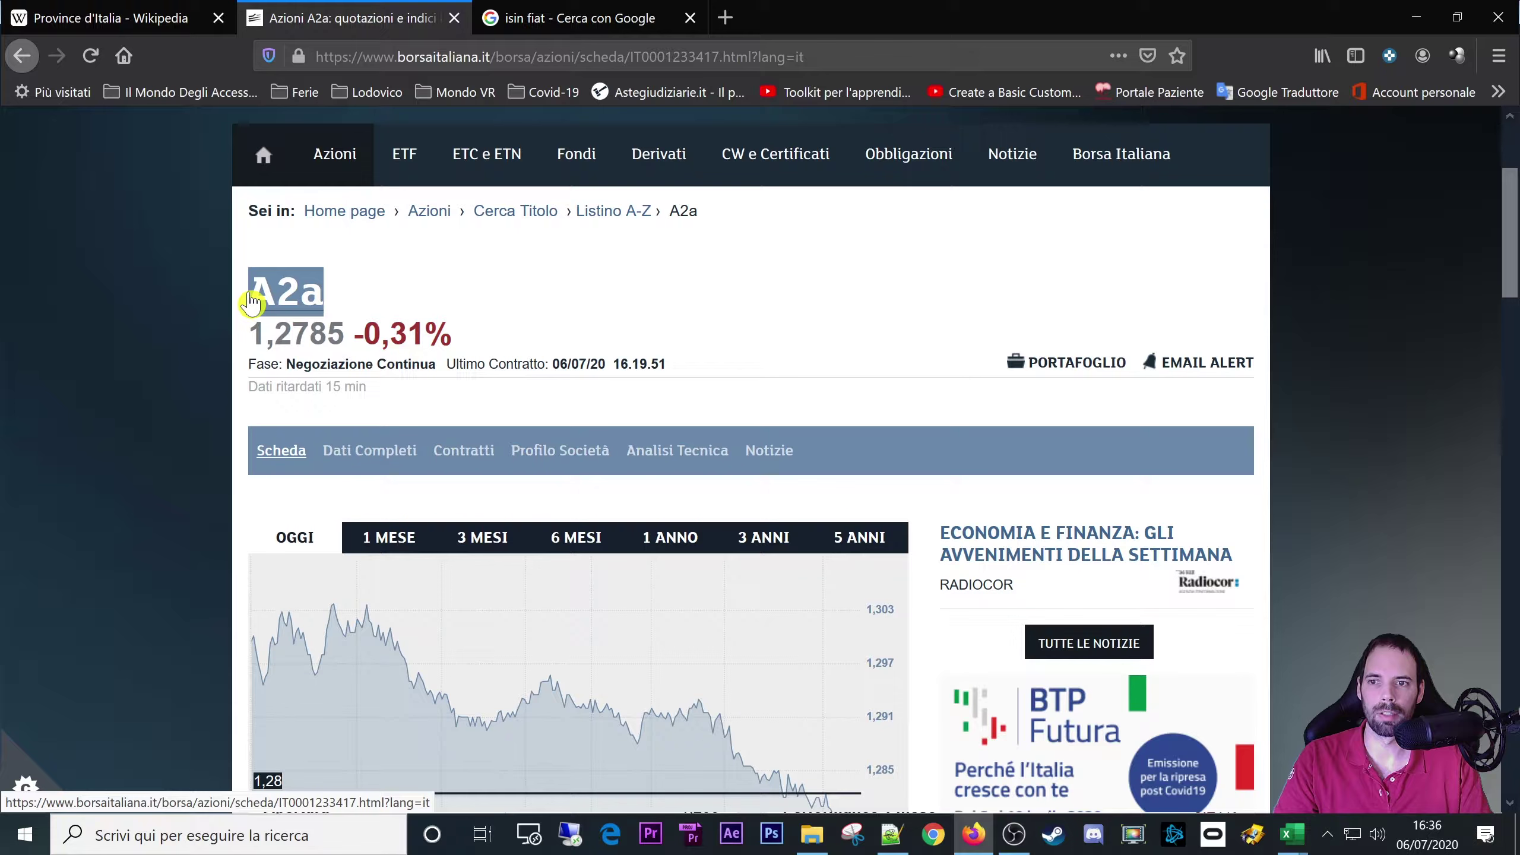
click(420, 57)
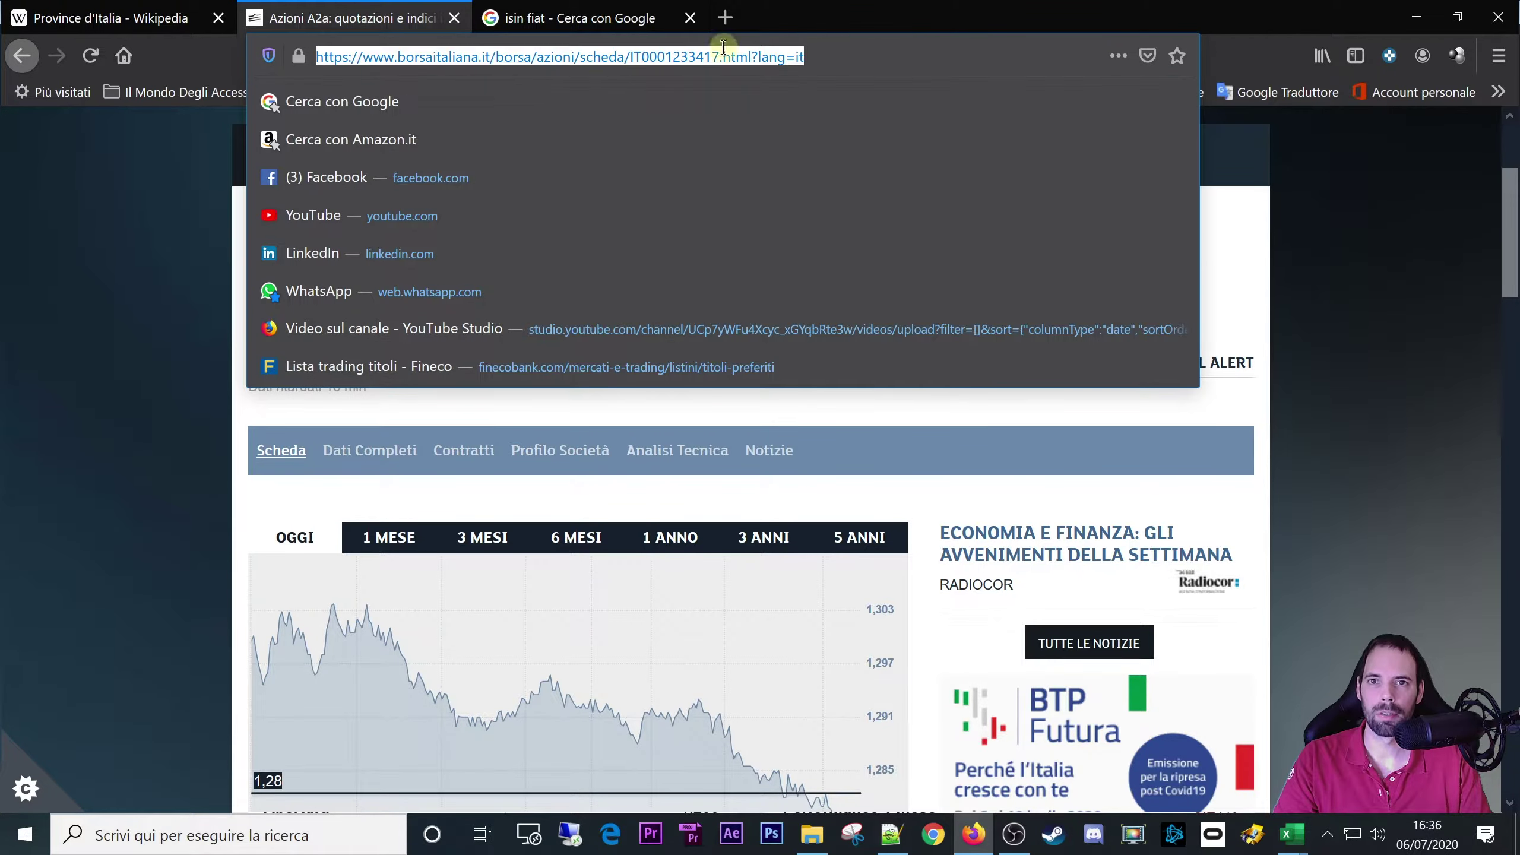
click(869, 62)
drag(869, 62, 282, 62)
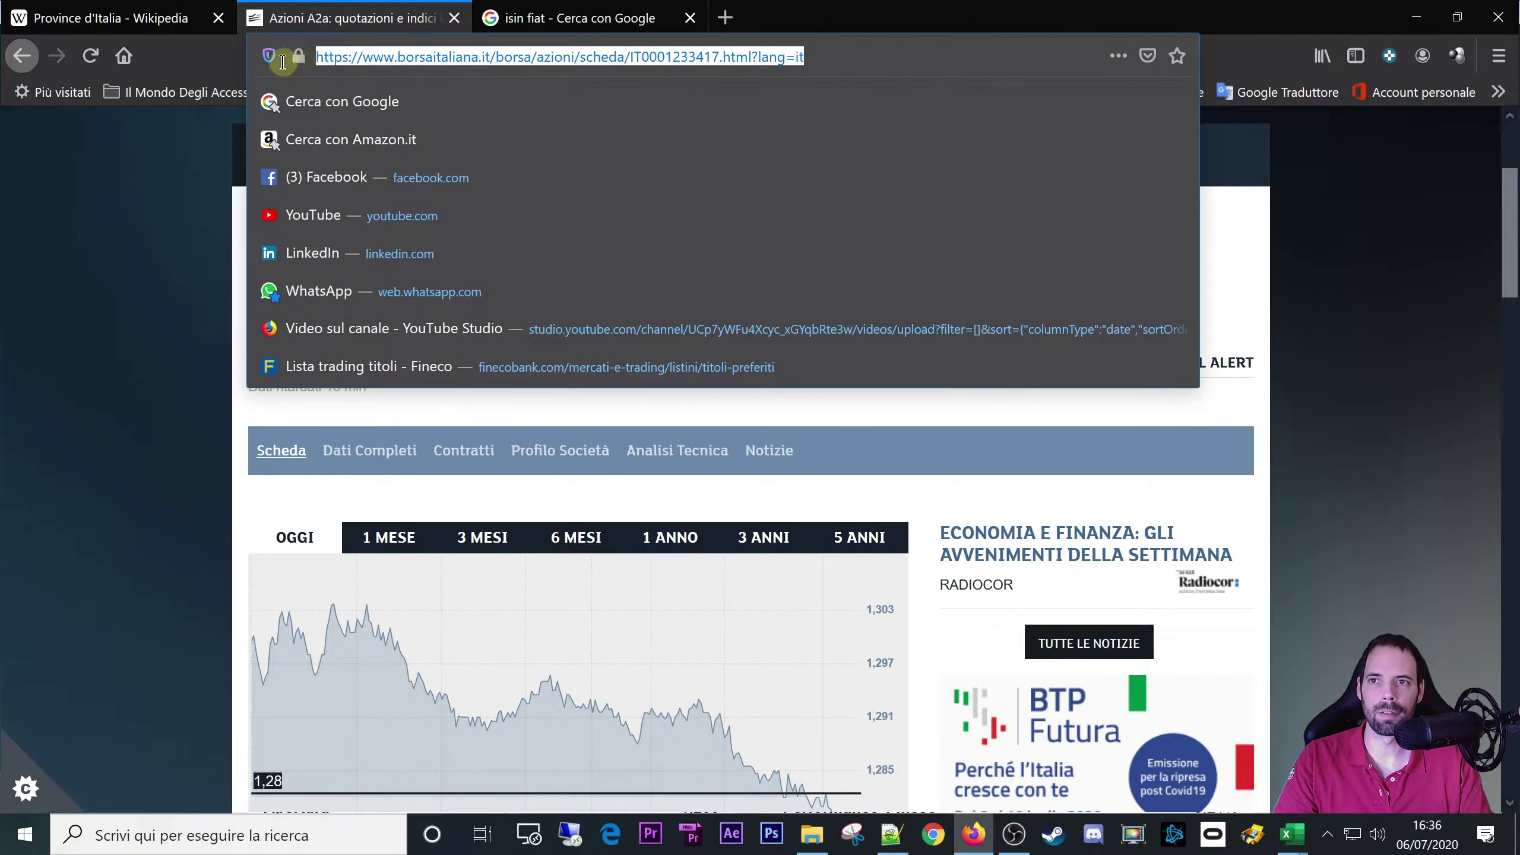
click(149, 292)
double_click(667, 58)
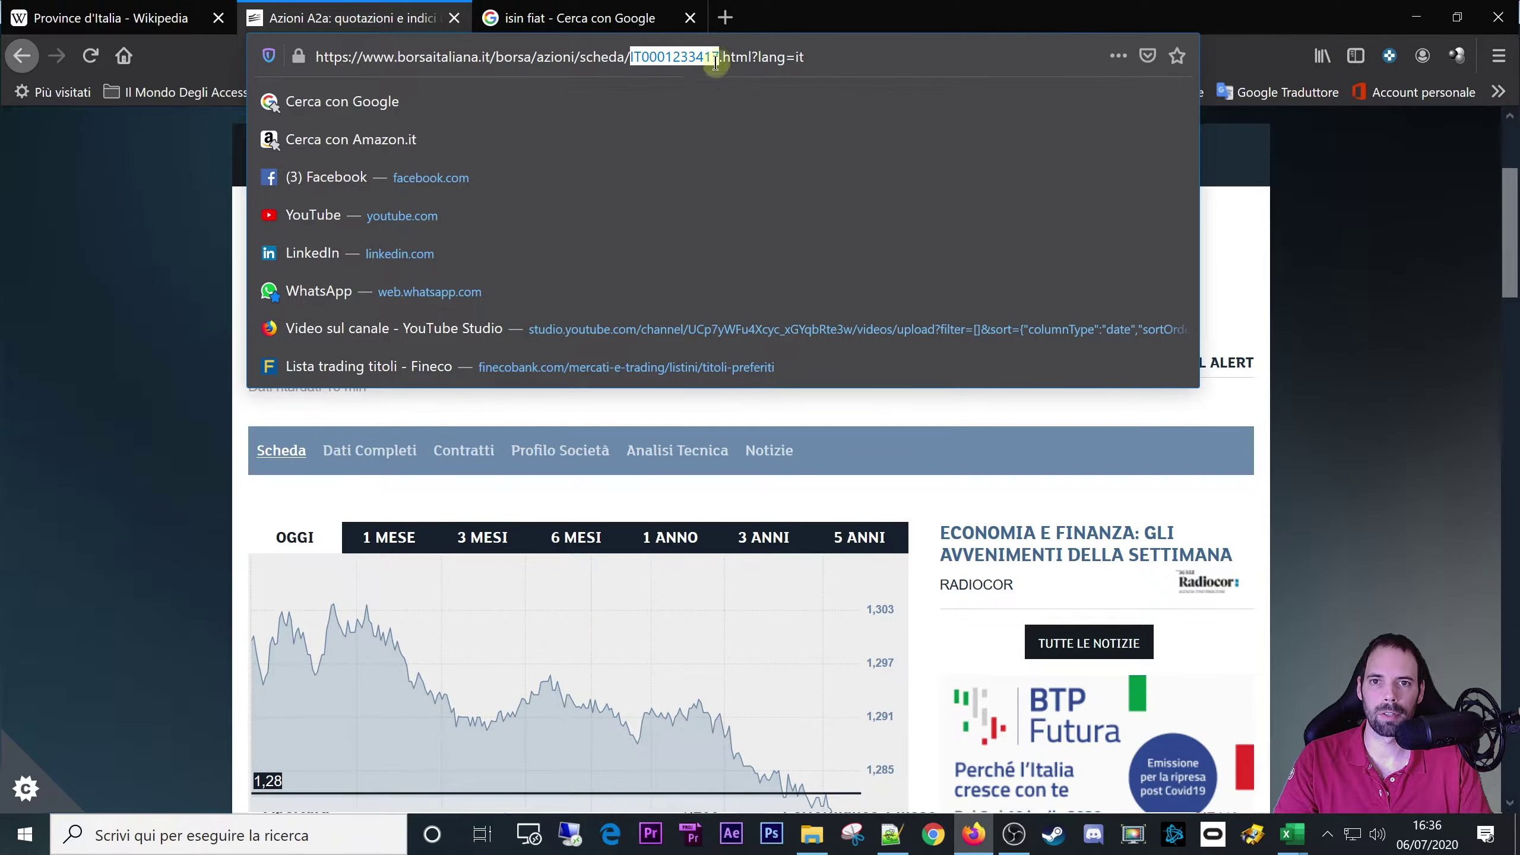
mouse_move(719, 57)
mouse_down()
mouse_move(711, 69)
mouse_move(717, 56)
mouse_up()
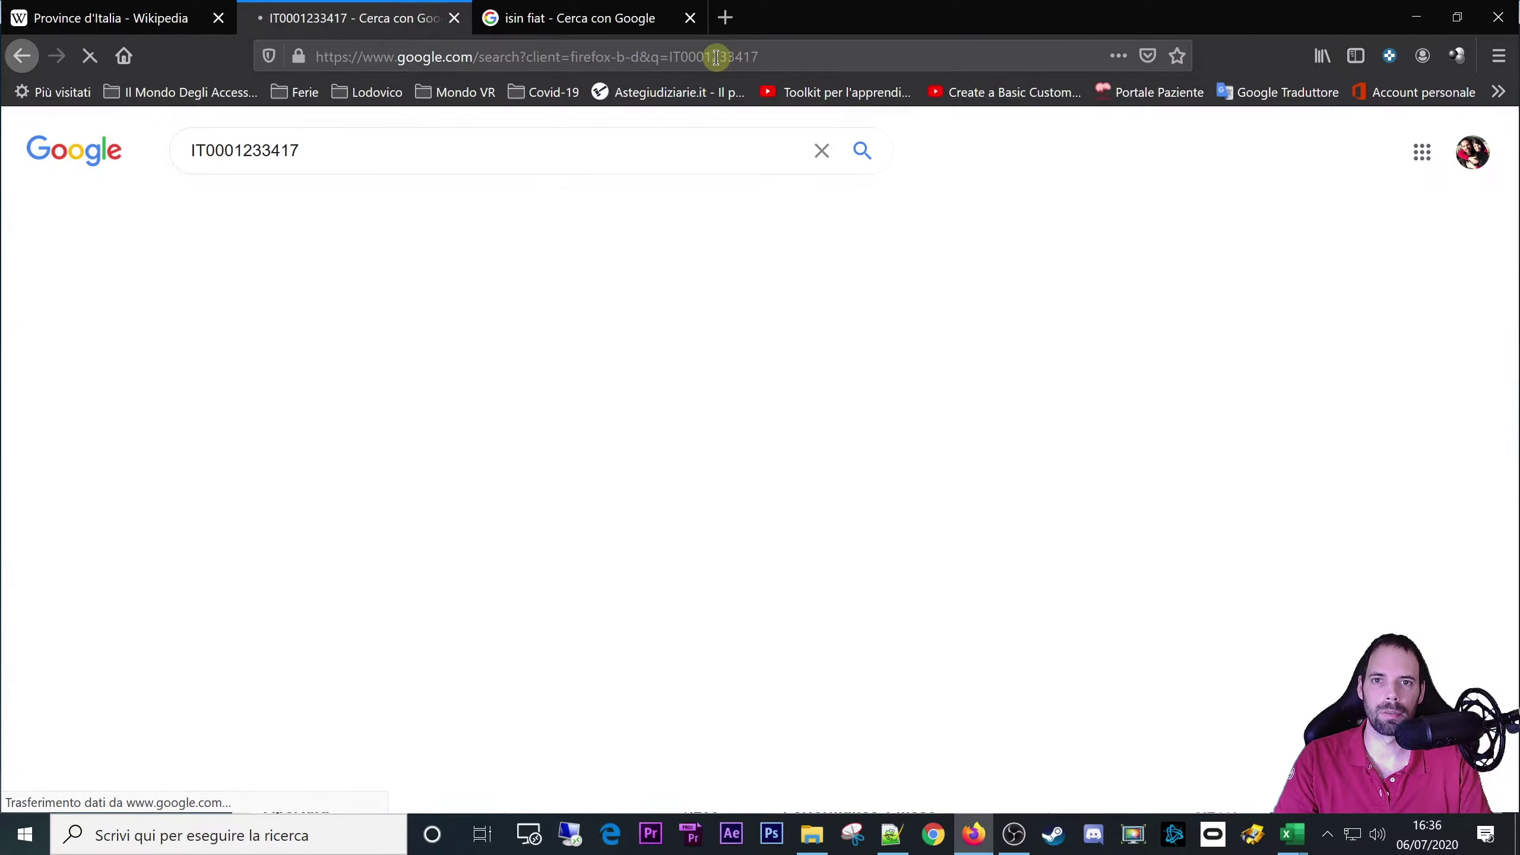
click(28, 60)
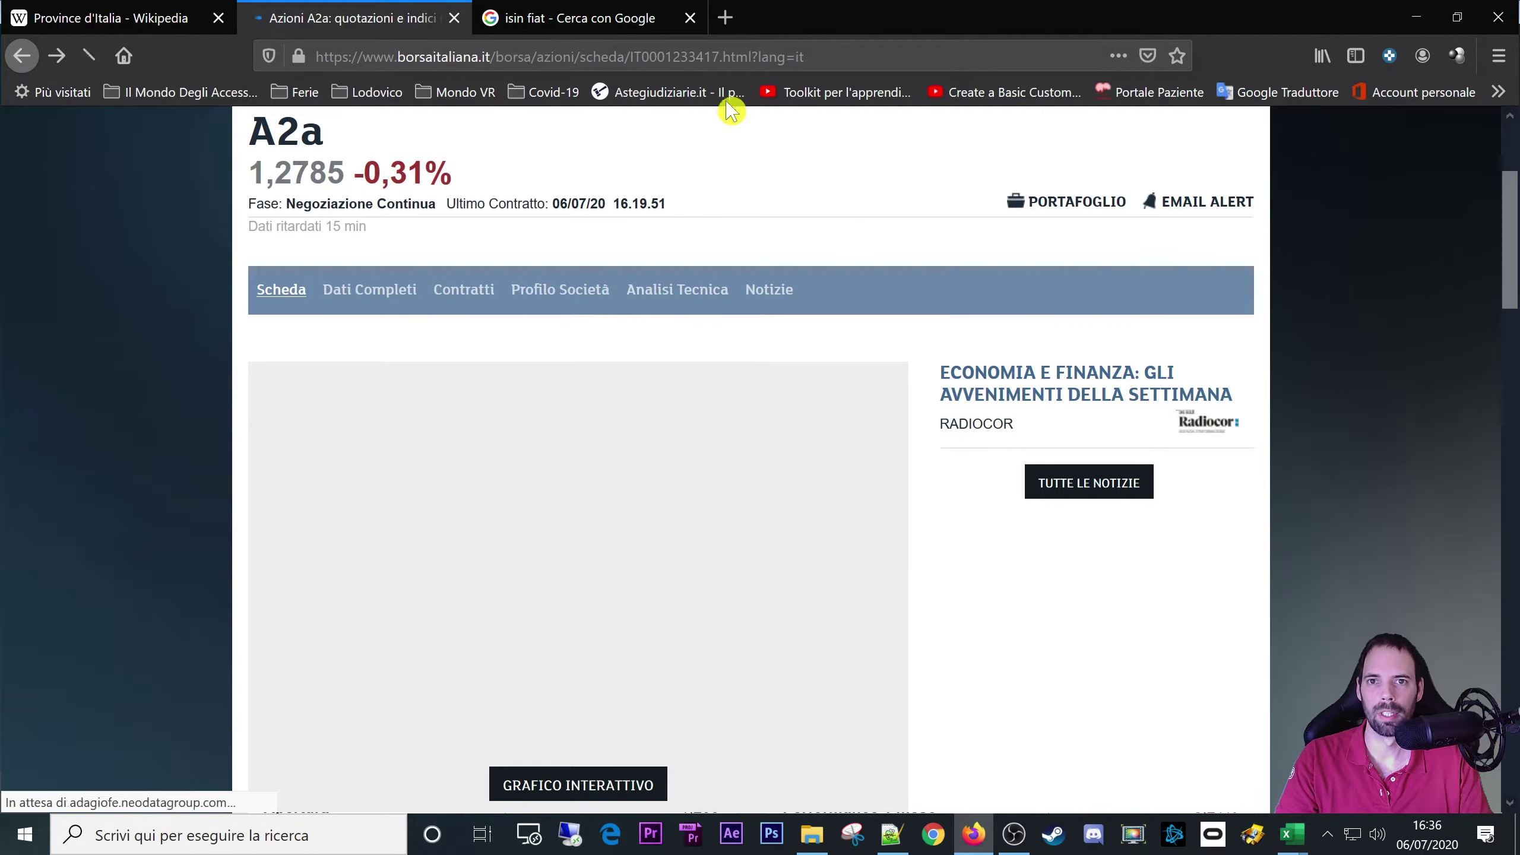
click(711, 59)
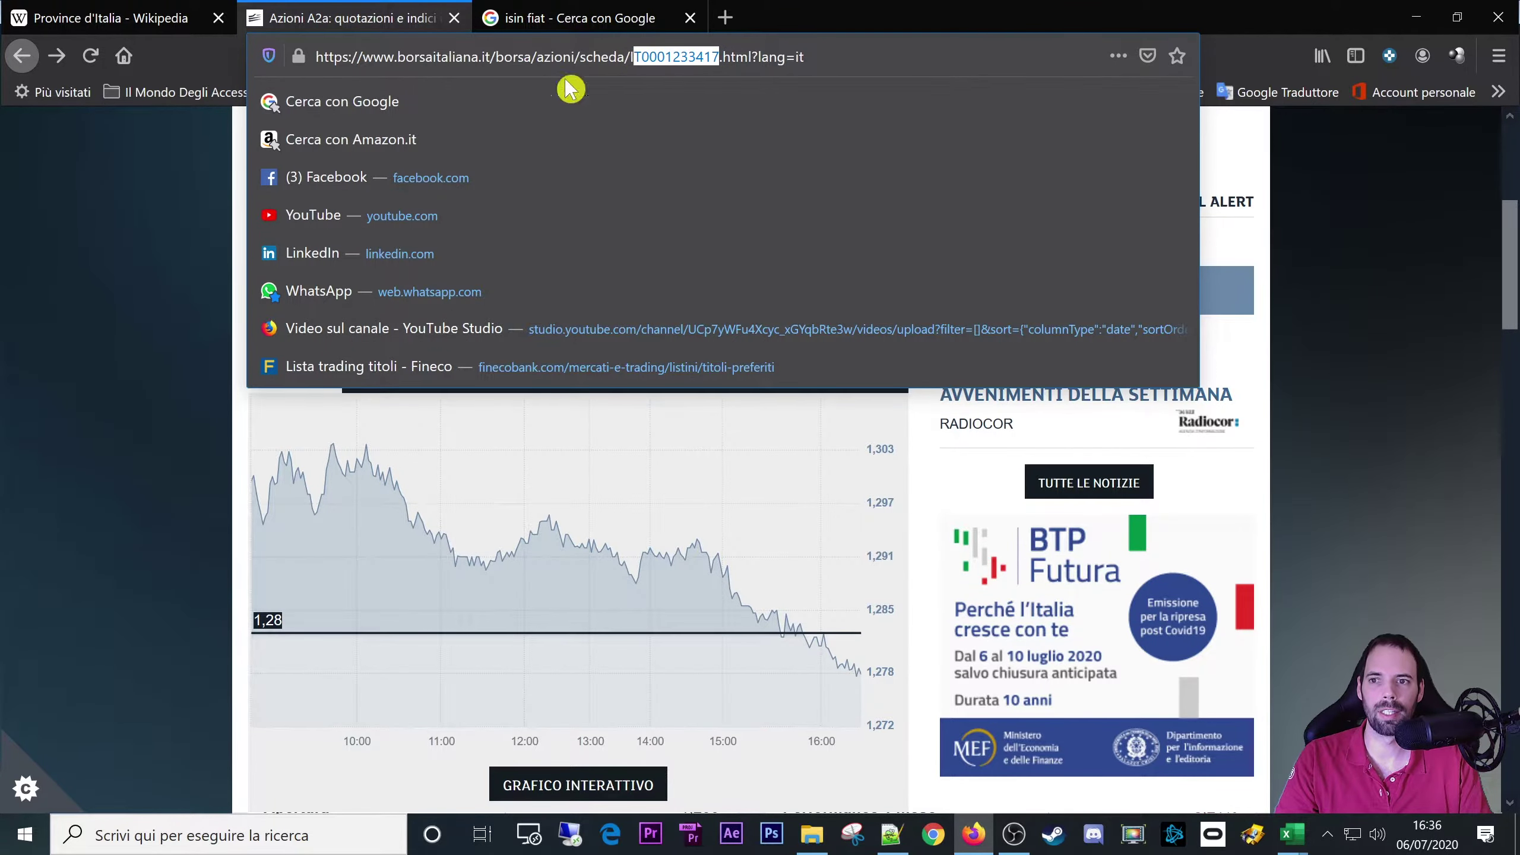
click(193, 318)
scroll(207, 248, up, 5)
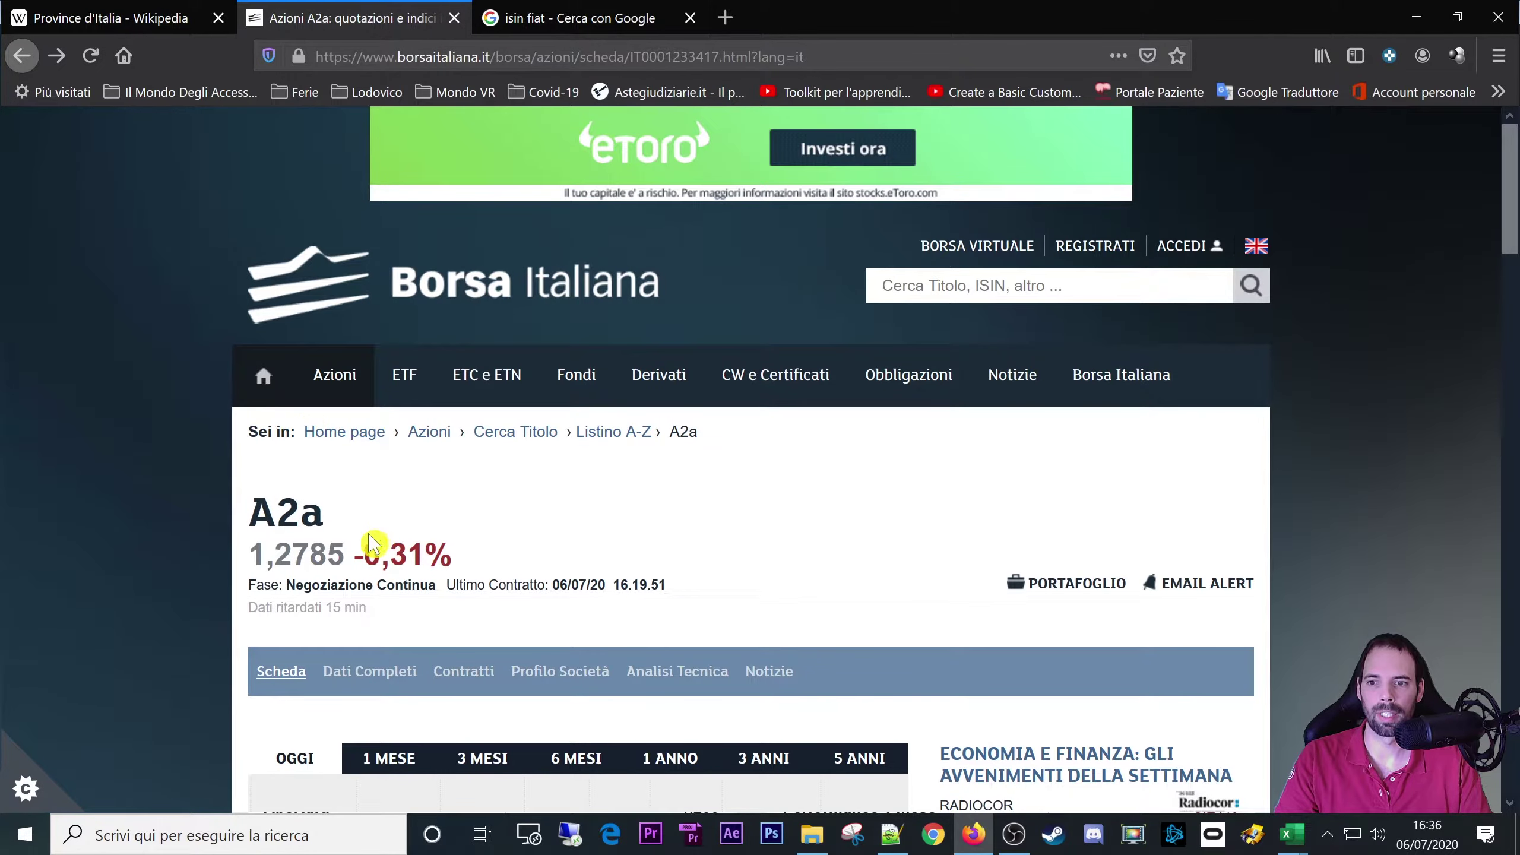
double_click(263, 506)
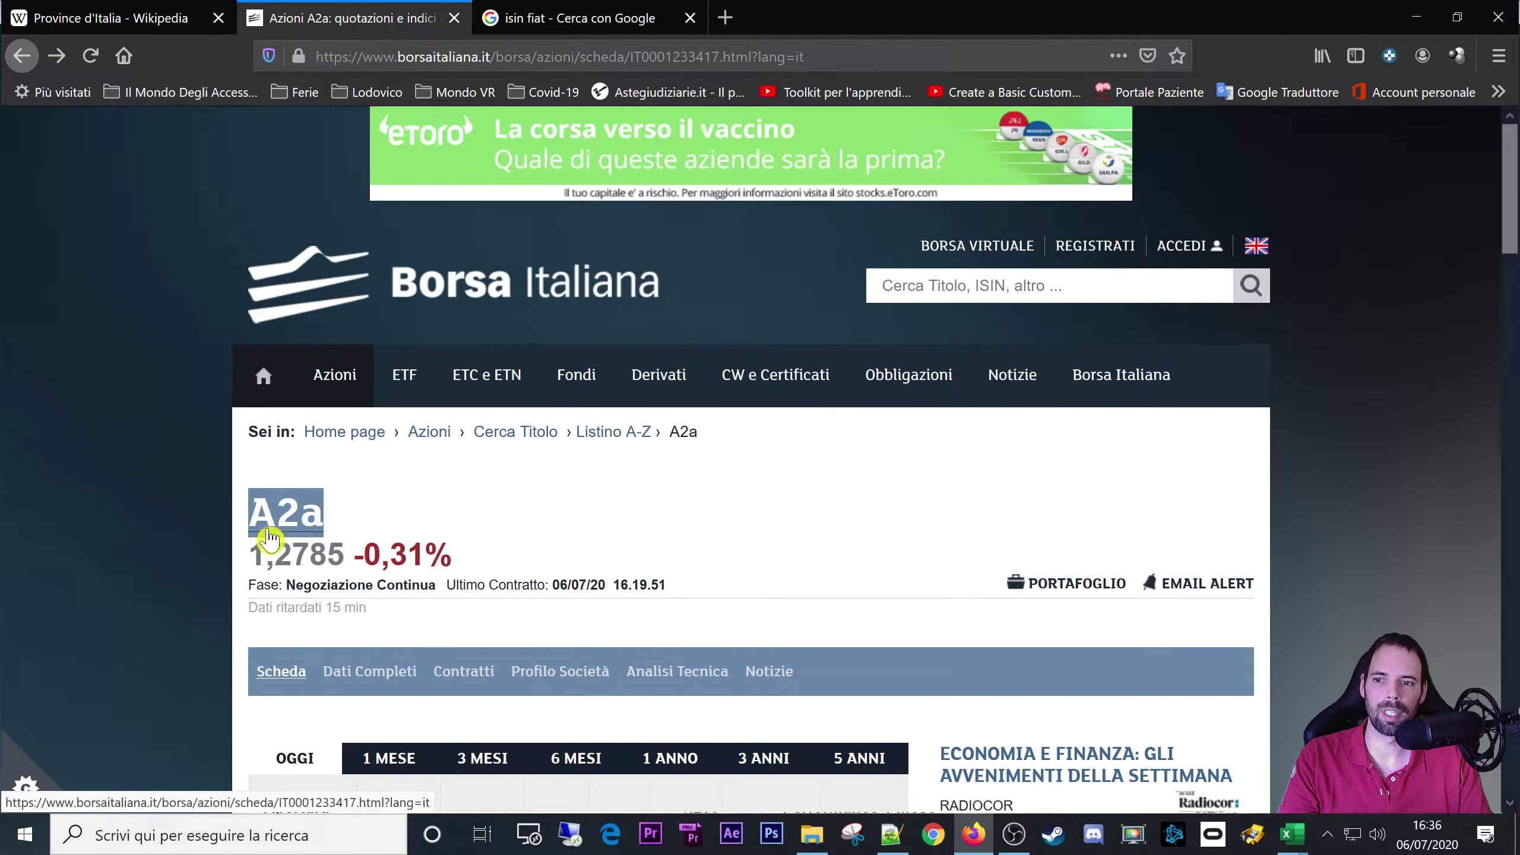
click(431, 529)
scroll(290, 265, down, 3)
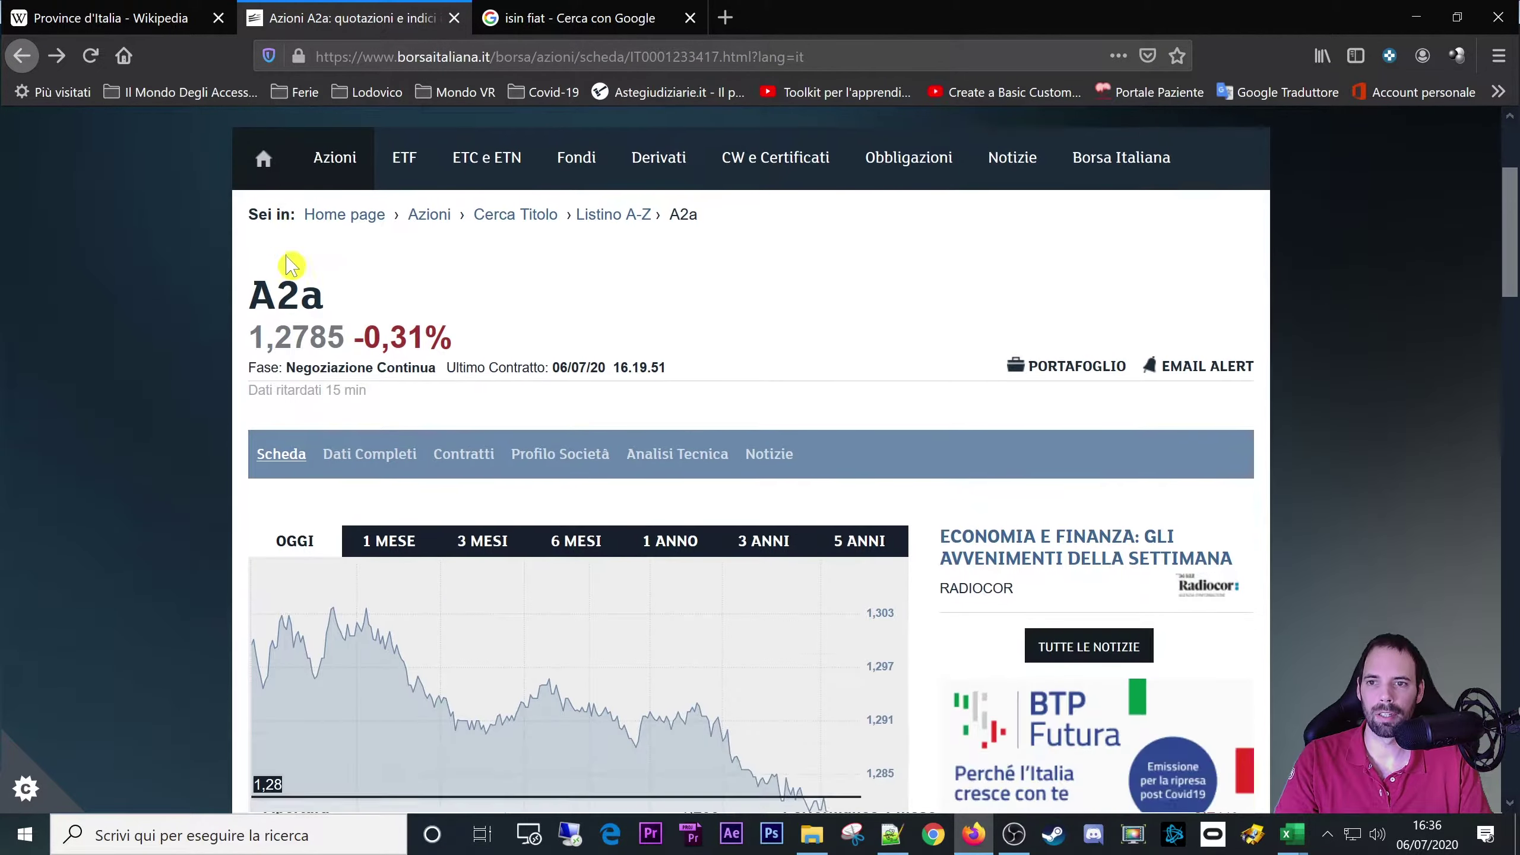
key(alt+Left)
scroll(270, 522, down, 3)
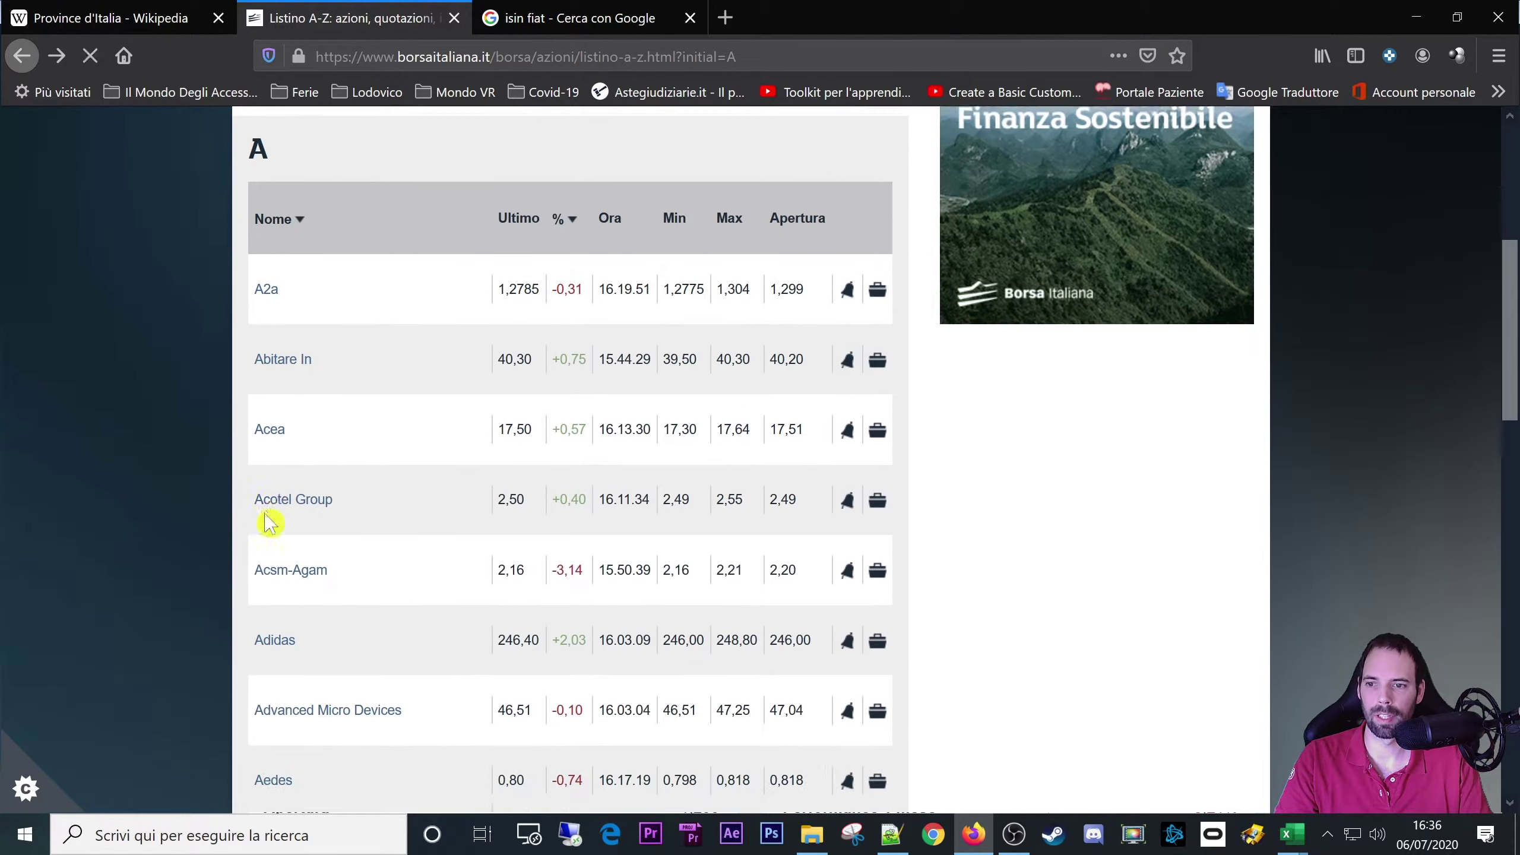
click(556, 387)
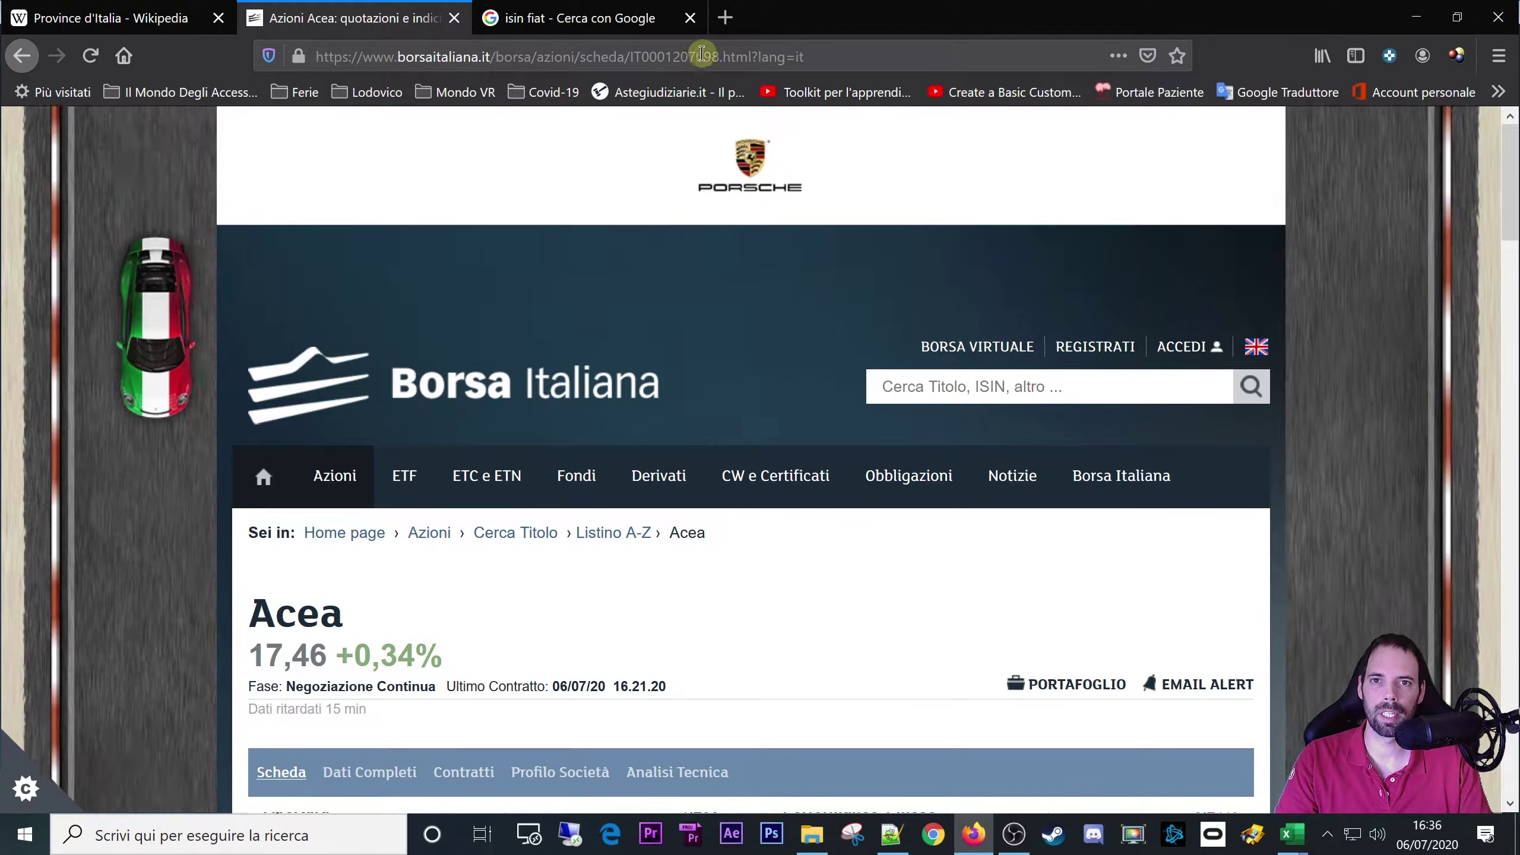
click(719, 57)
drag(719, 56, 630, 58)
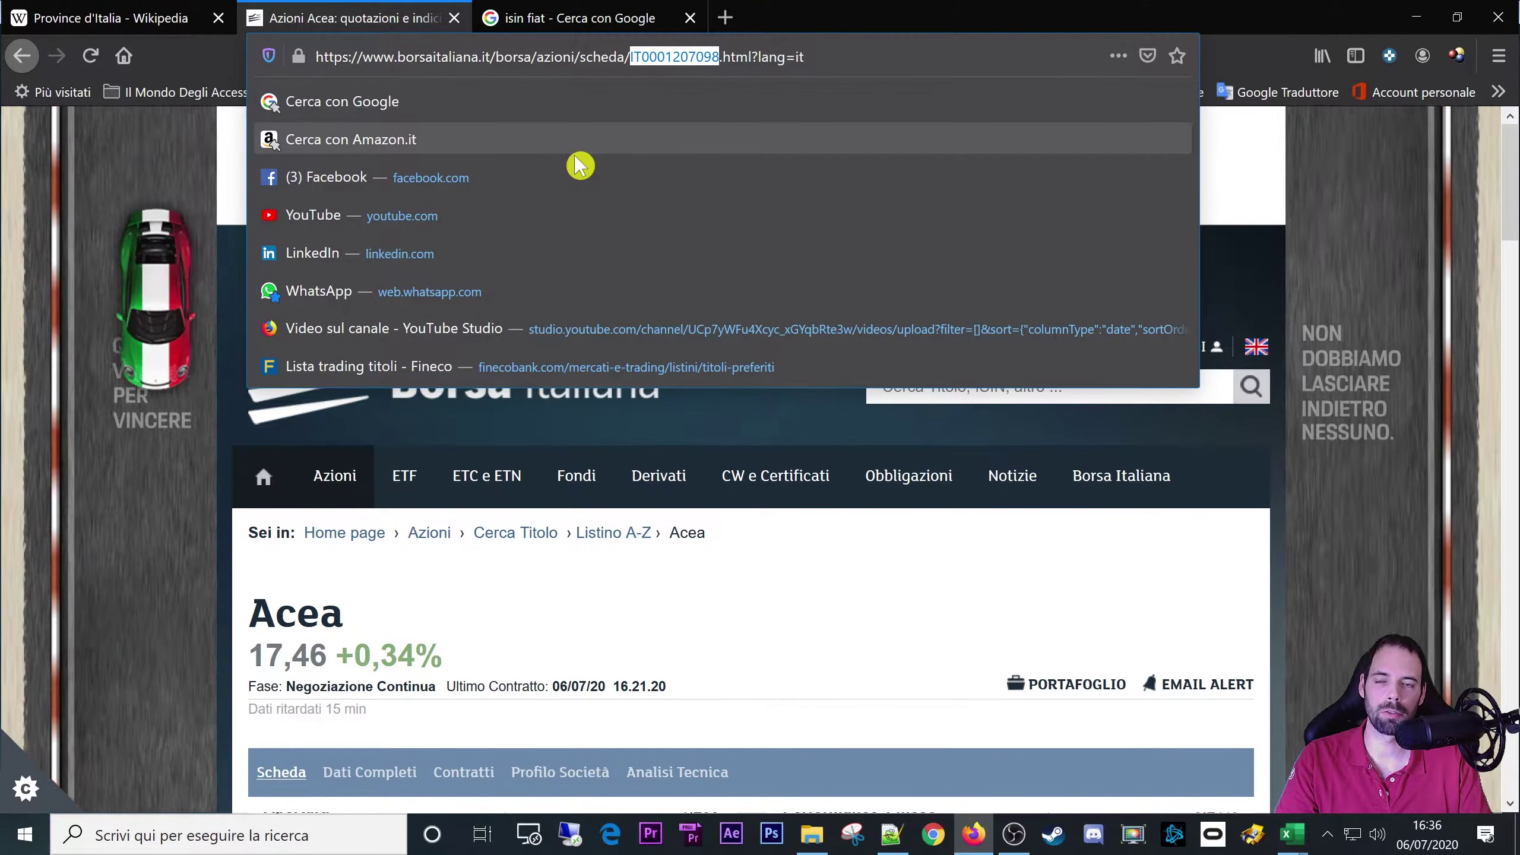
click(500, 599)
- Return to the A-Z list of shares and look through the companies listed under letter A
click(503, 533)
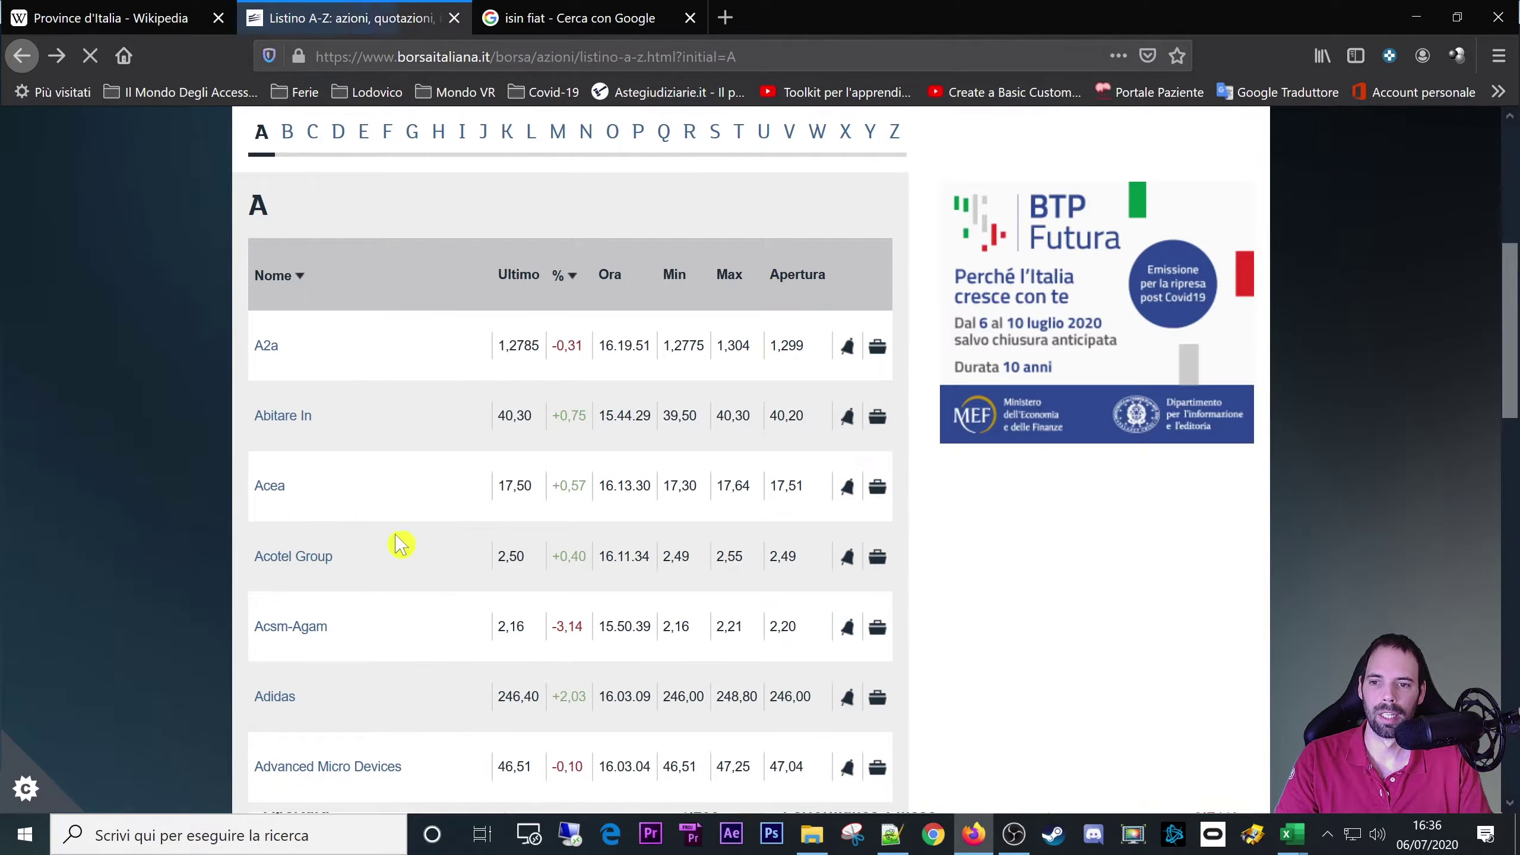
scroll(397, 543, down, 5)
scroll(260, 496, down, 10)
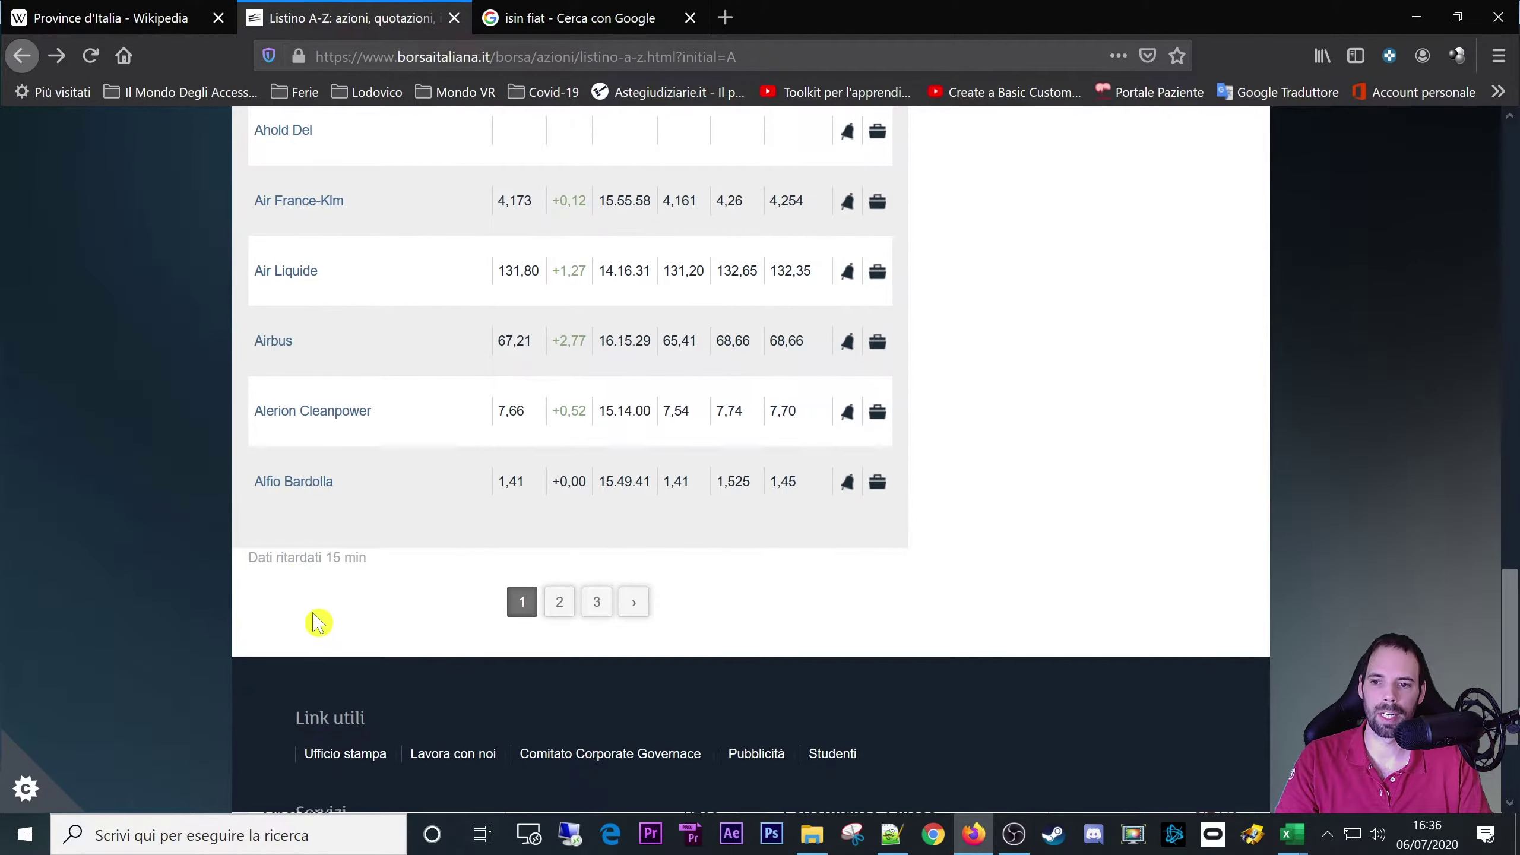
scroll(315, 621, up, 15)
scroll(316, 552, up, 1)
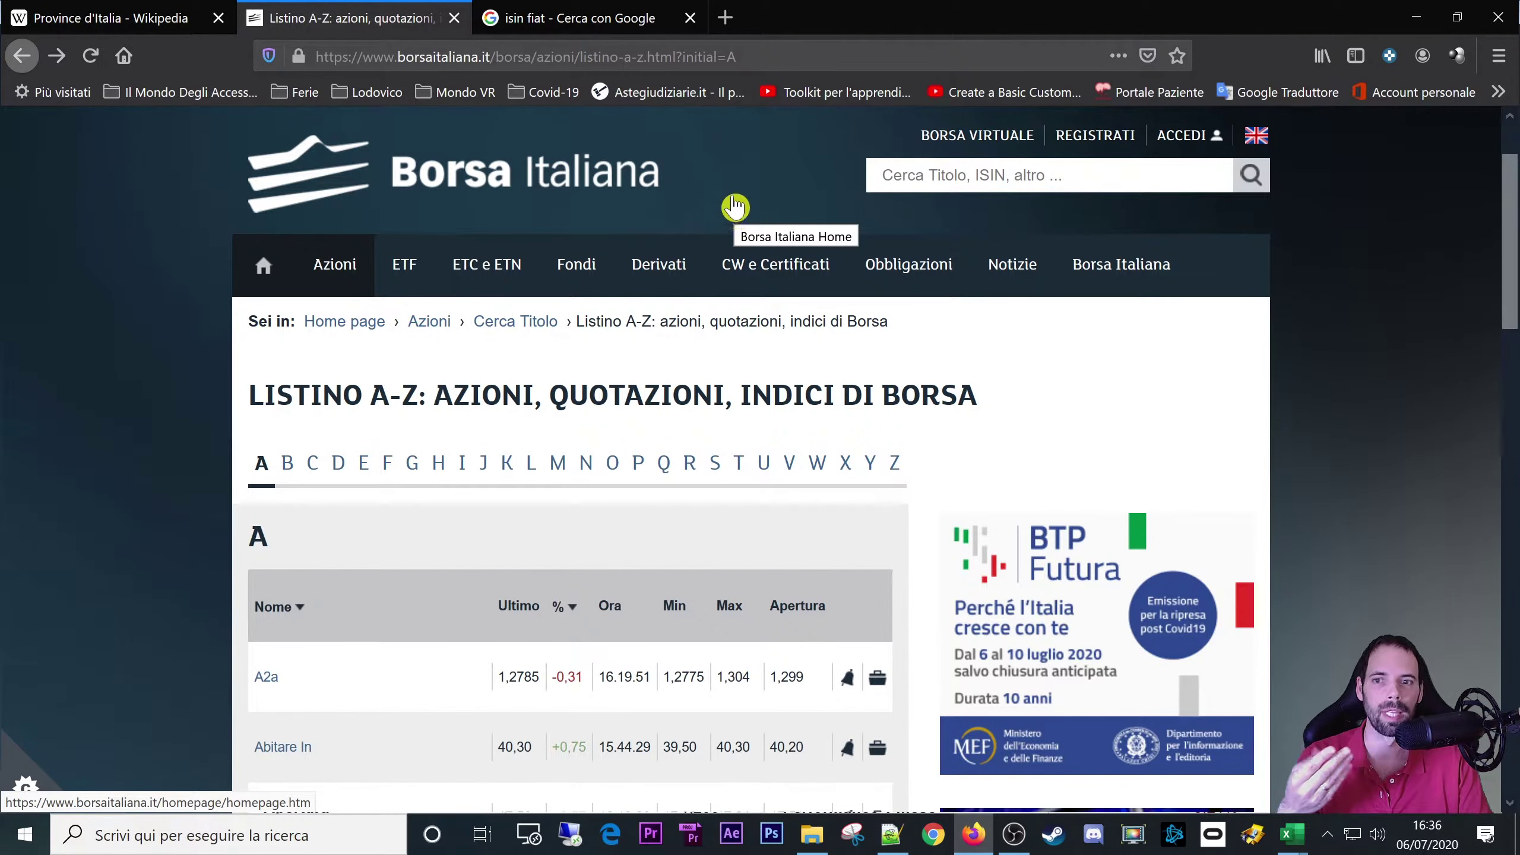
scroll(269, 670, down, 5)
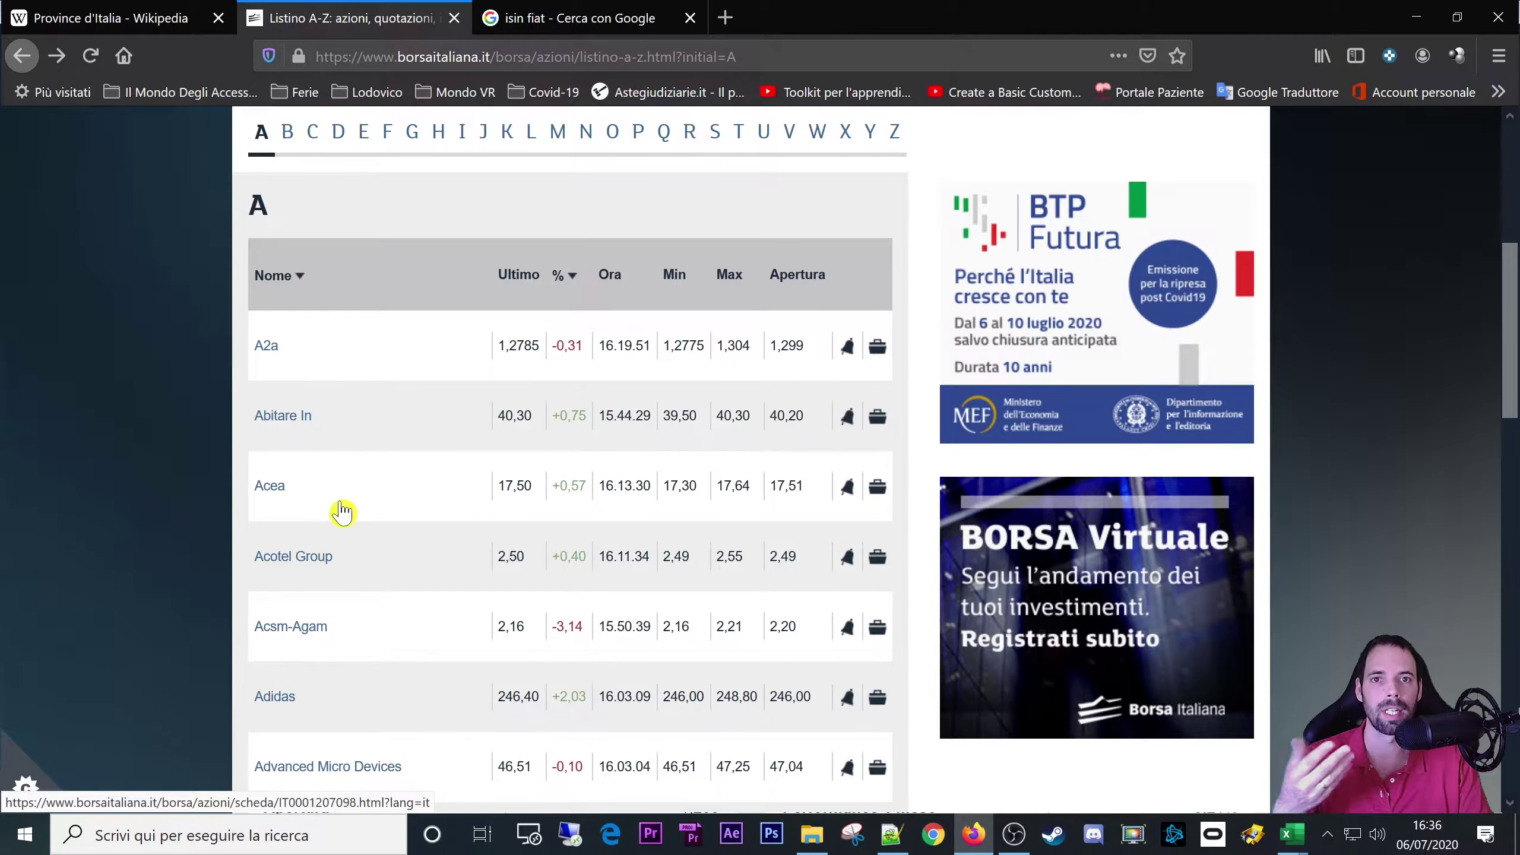
scroll(426, 532, up, 5)
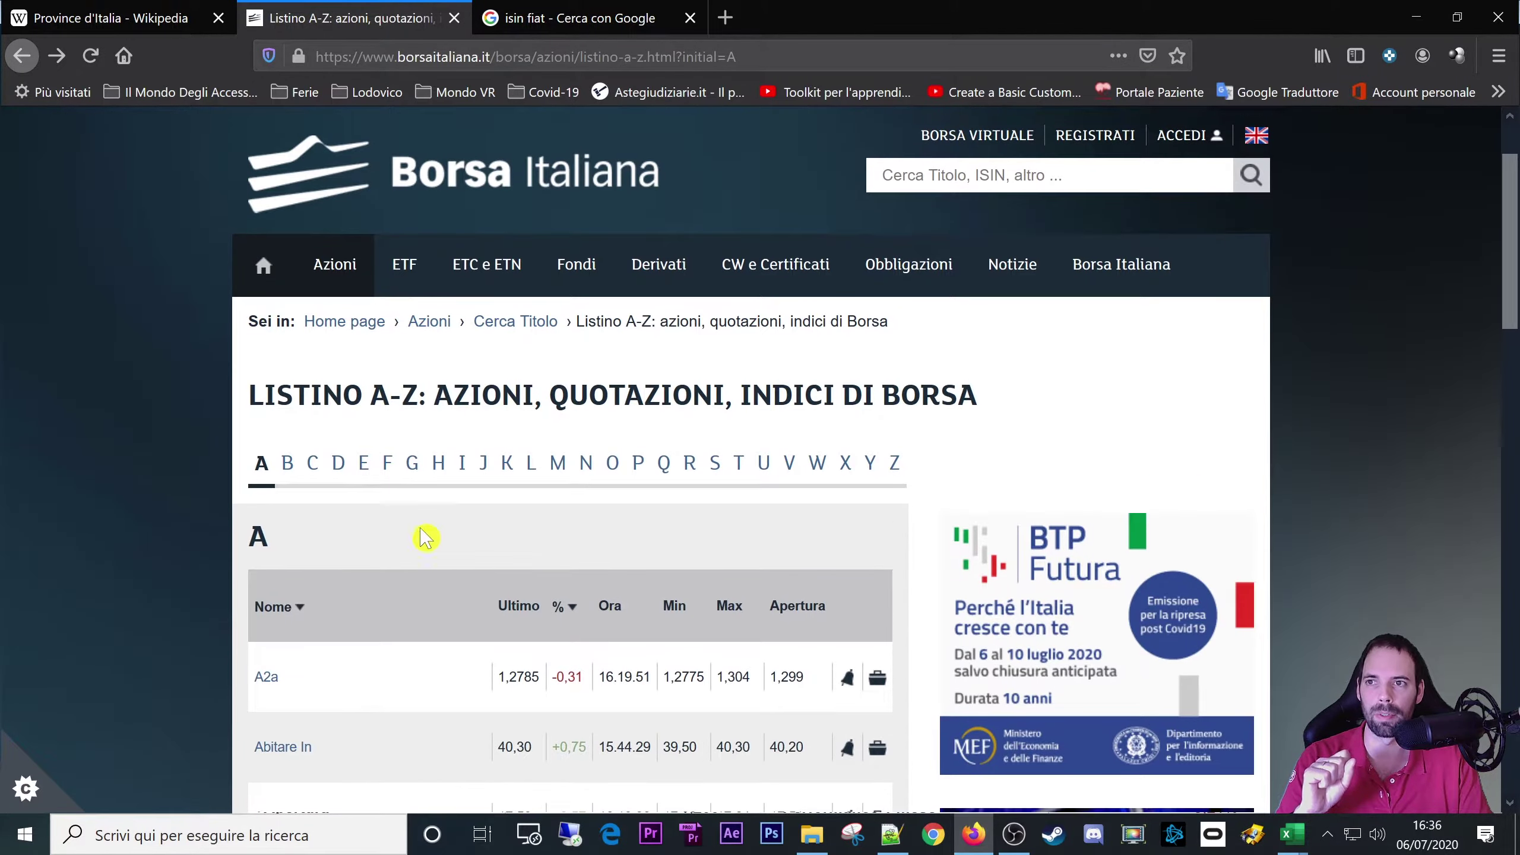
- Switch back to the Wikipedia page on Italian provinces and view the Descrizione section above the list
click(62, 17)
scroll(210, 539, up, 10)
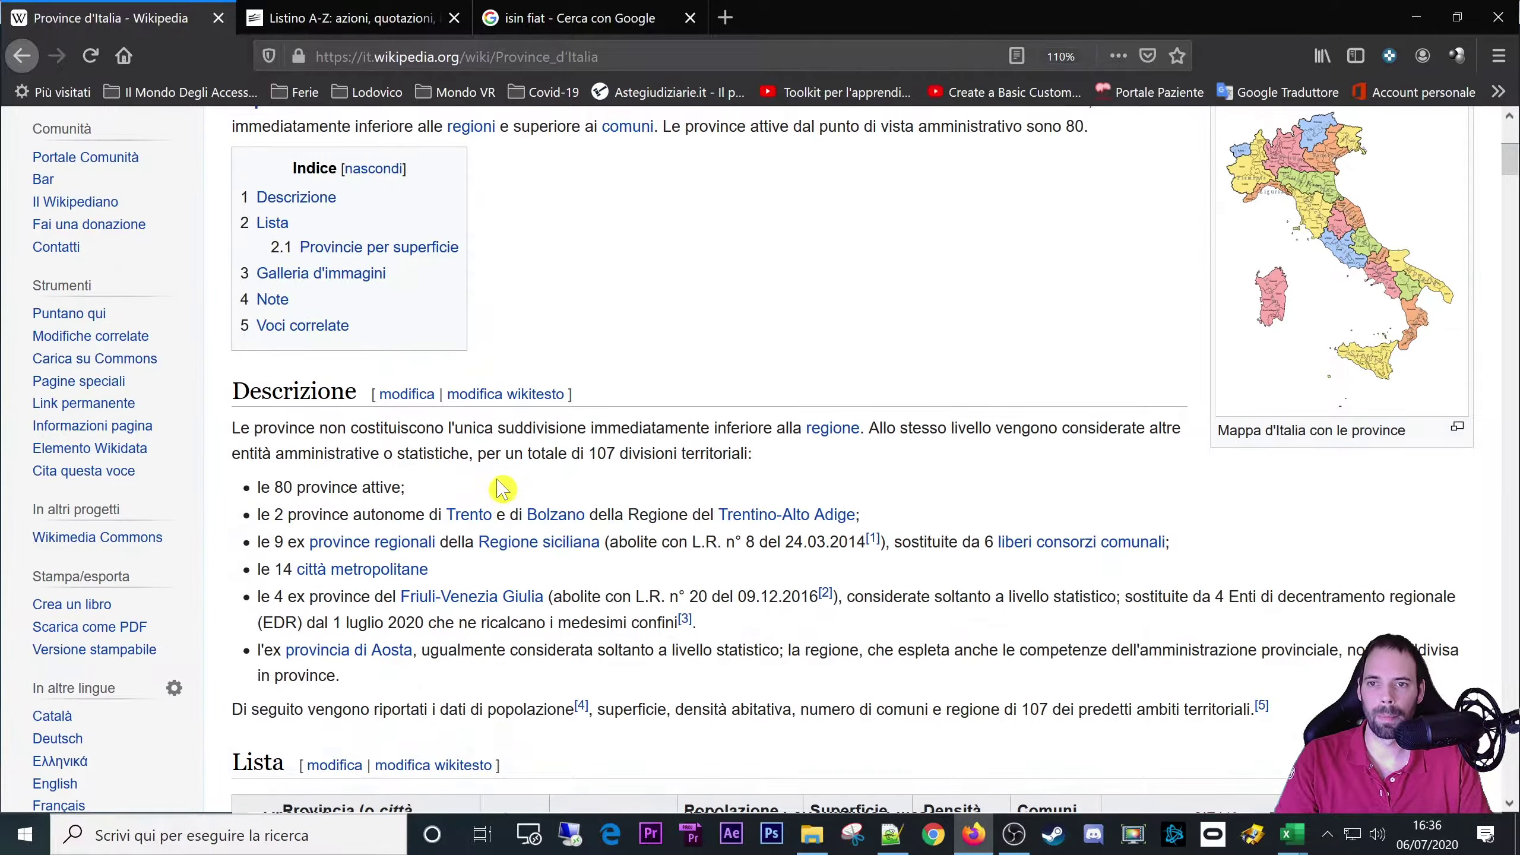
- Look over the Lista table on the Wikipedia provinces page and copy the page's full address
scroll(502, 491, down, 15)
scroll(488, 509, up, 6)
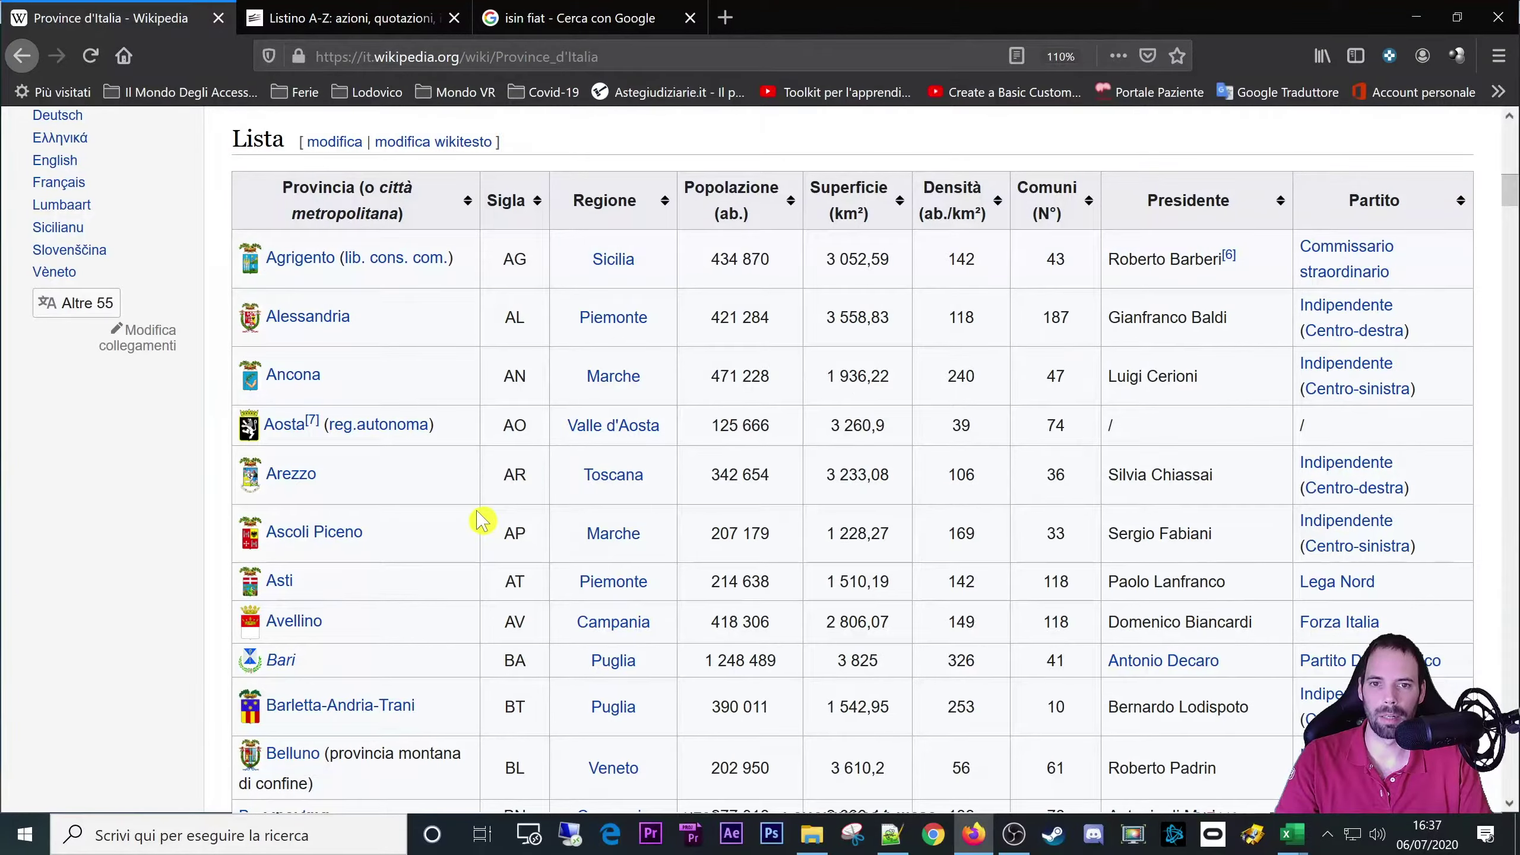
scroll(482, 519, up, 10)
click(477, 59)
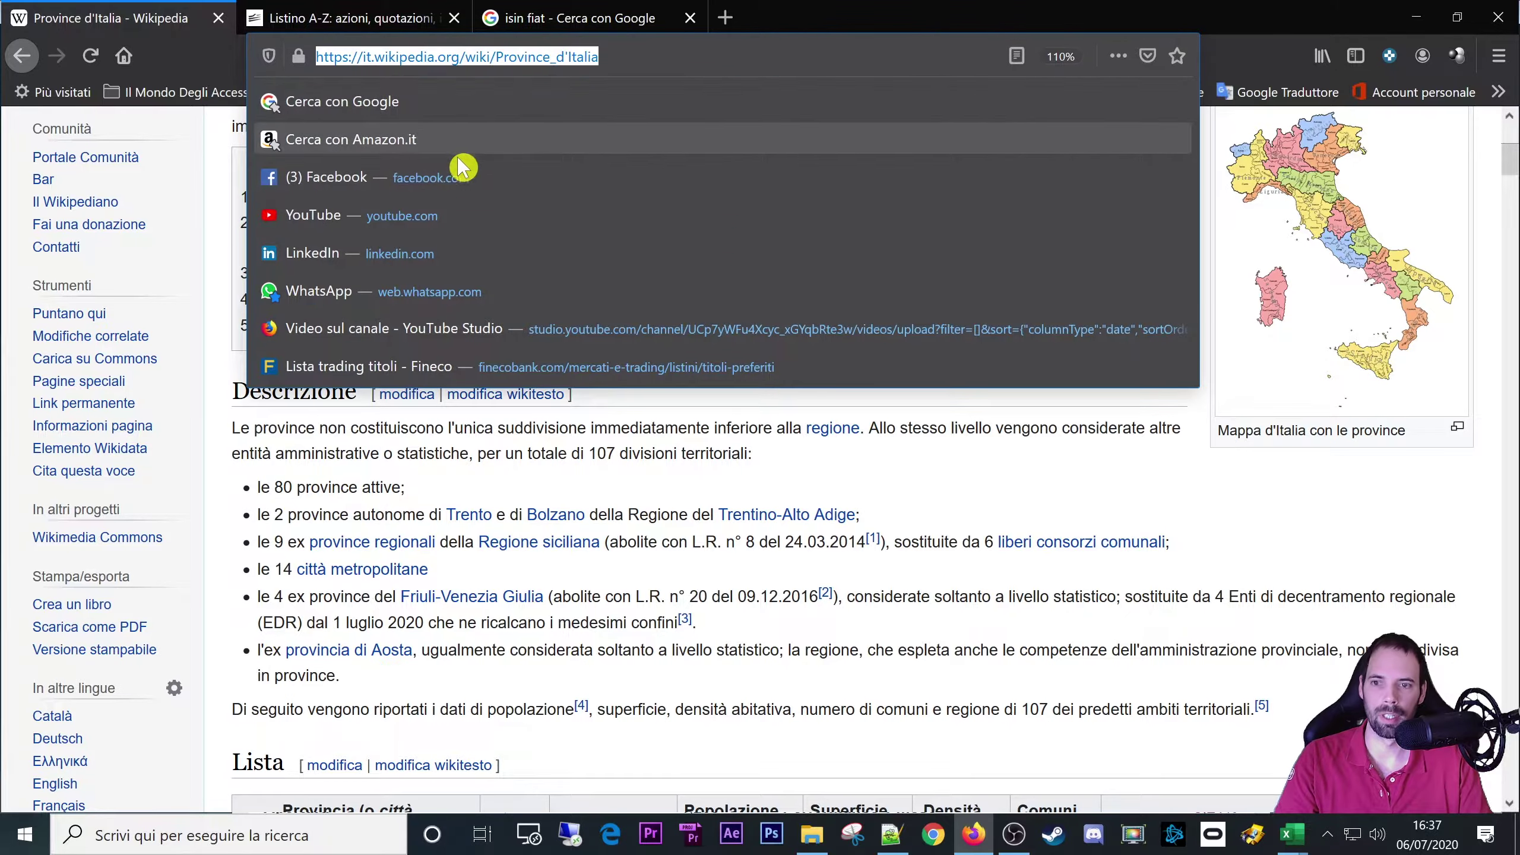
key(Escape)
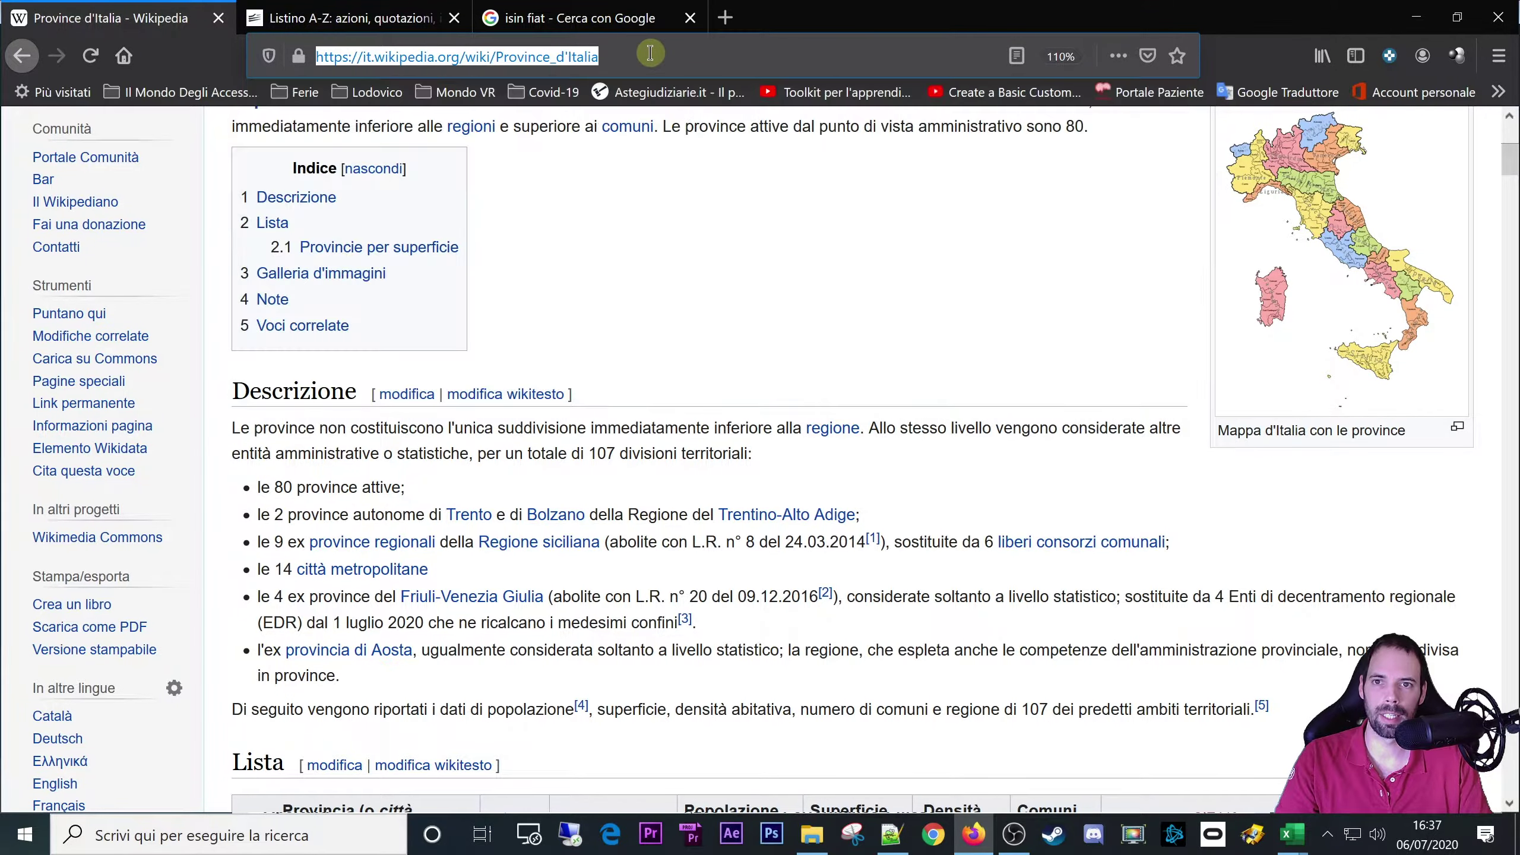
drag(642, 59, 108, 78)
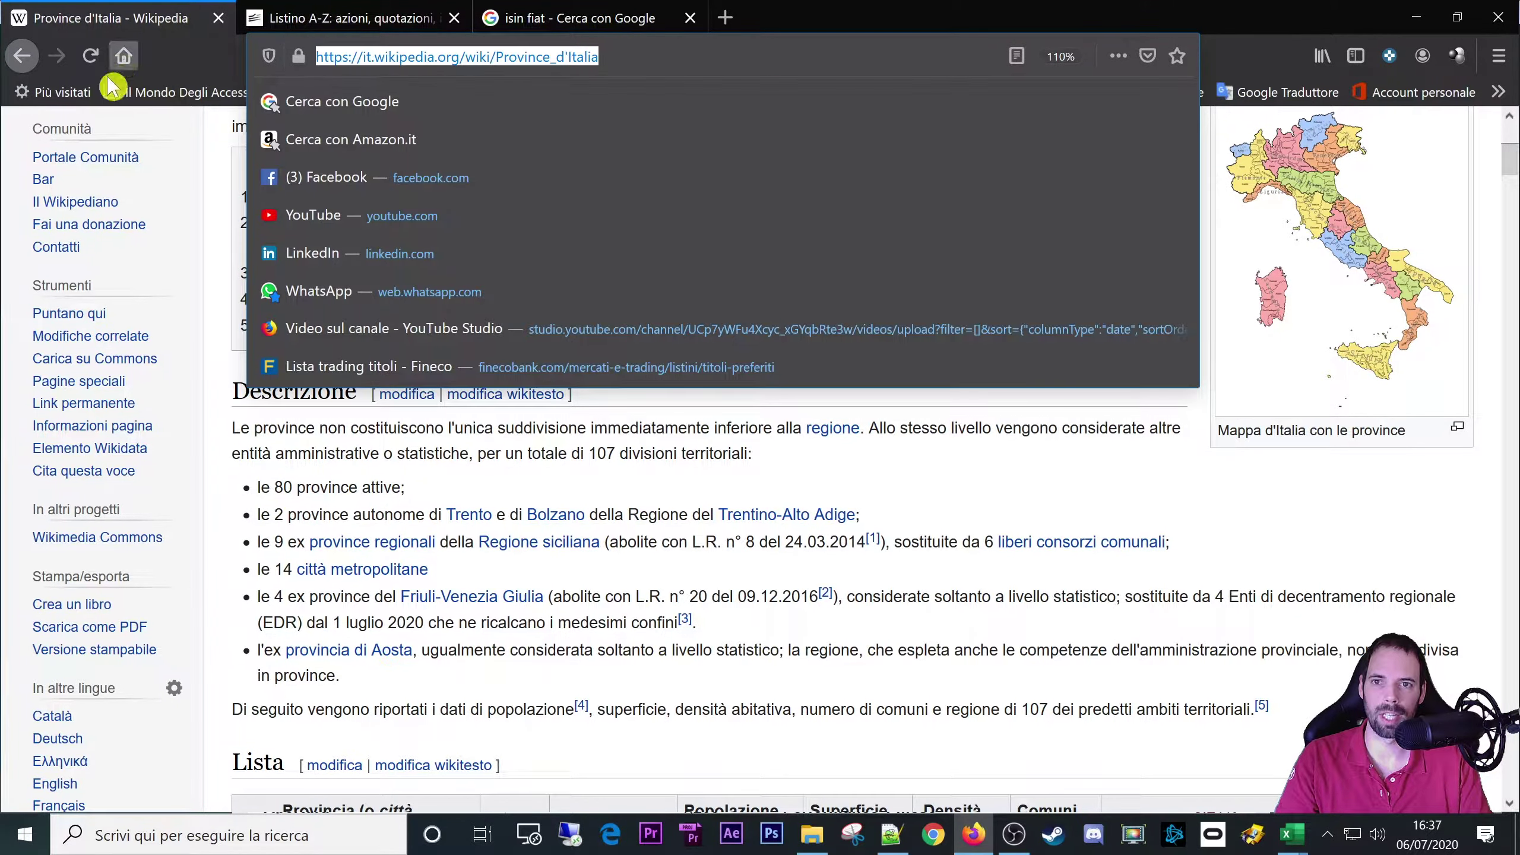
click(677, 594)
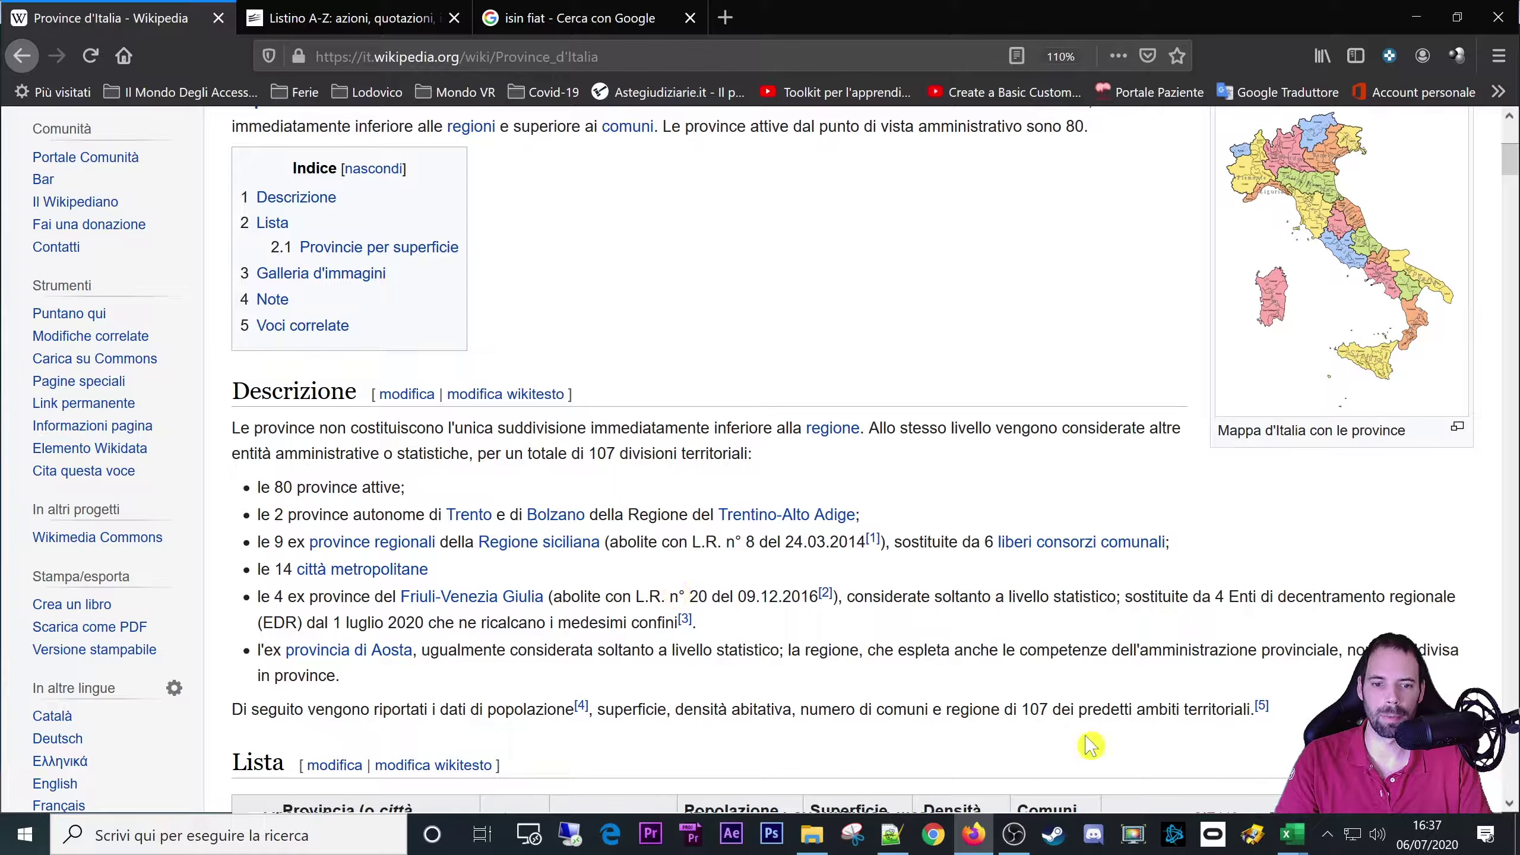
click(1288, 837)
click(36, 123)
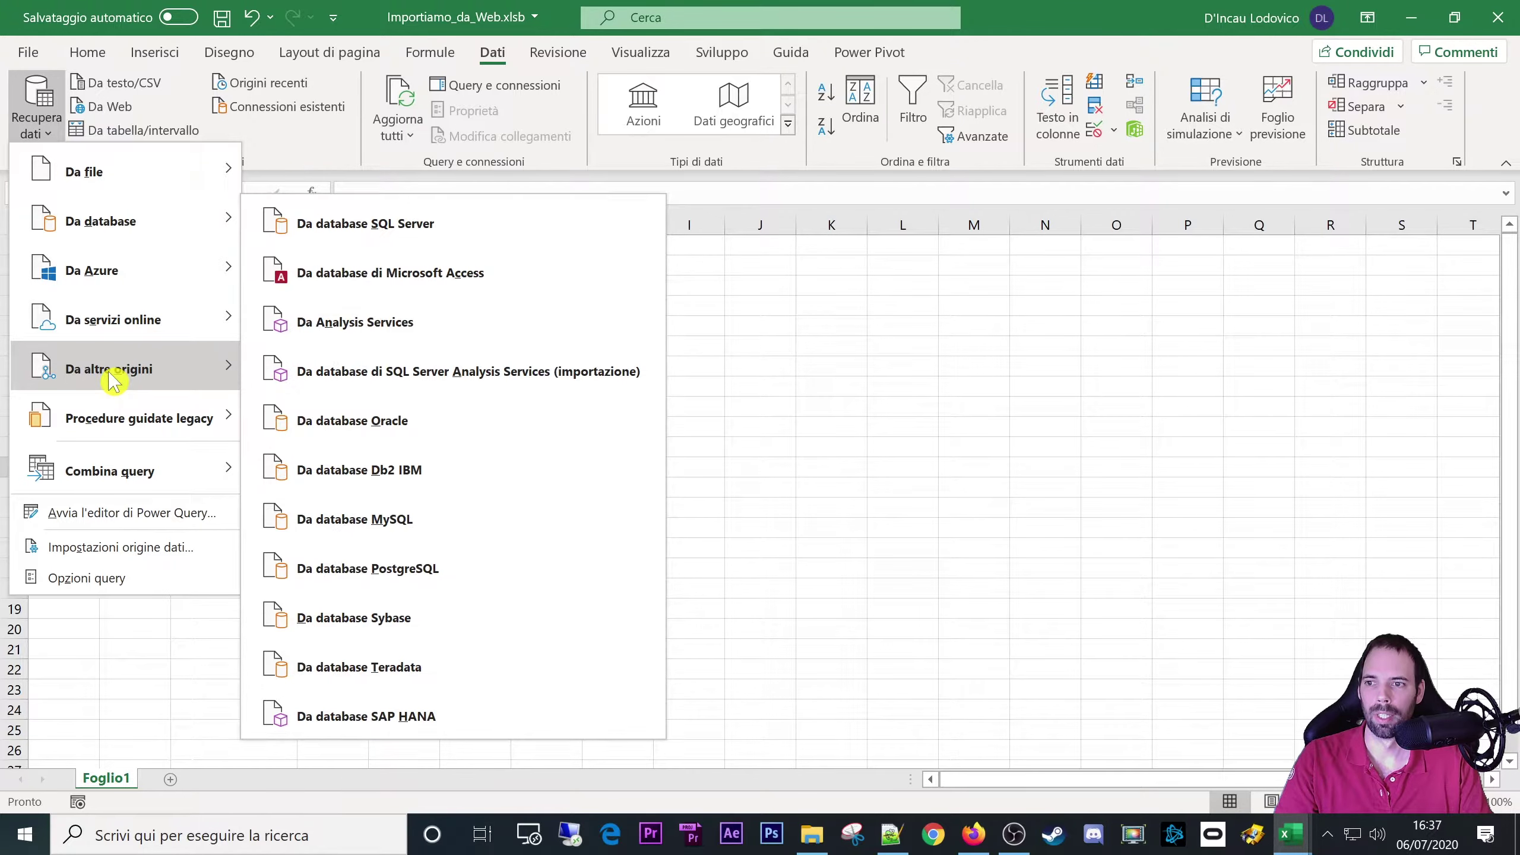
mouse_move(113, 368)
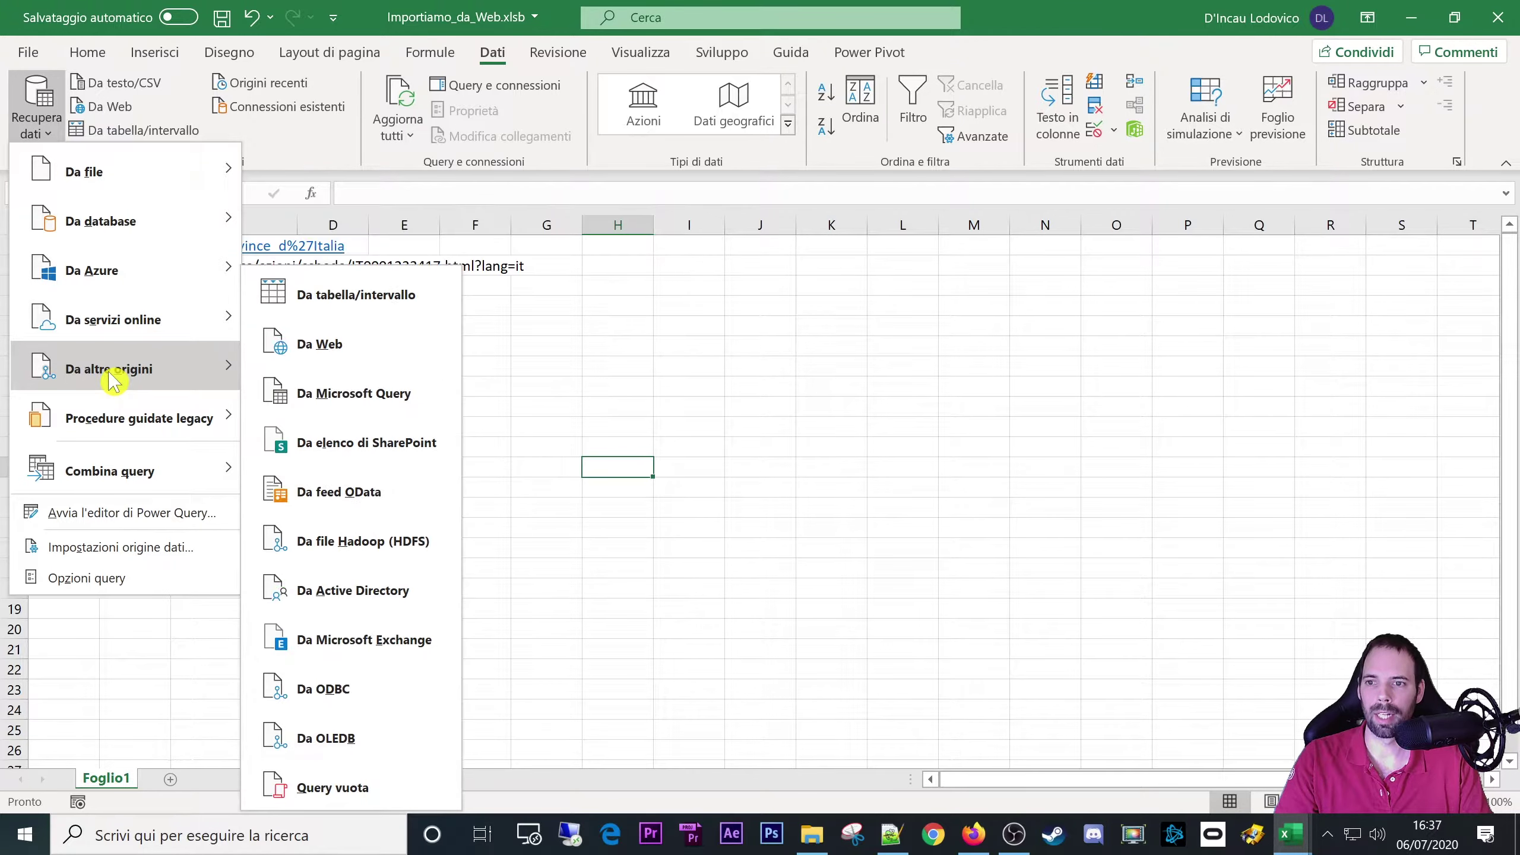
click(334, 346)
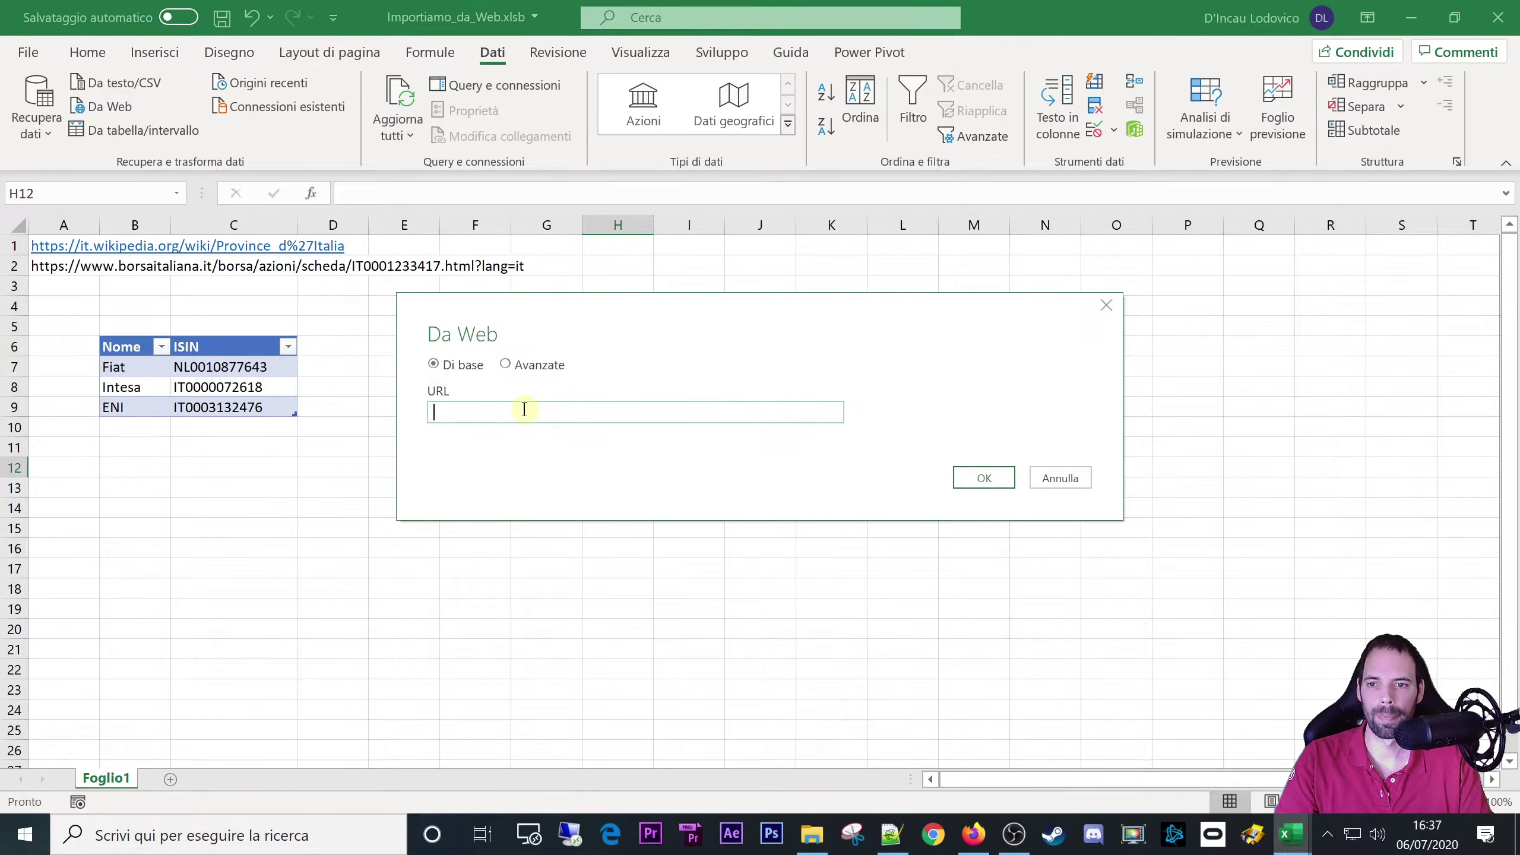
click(539, 366)
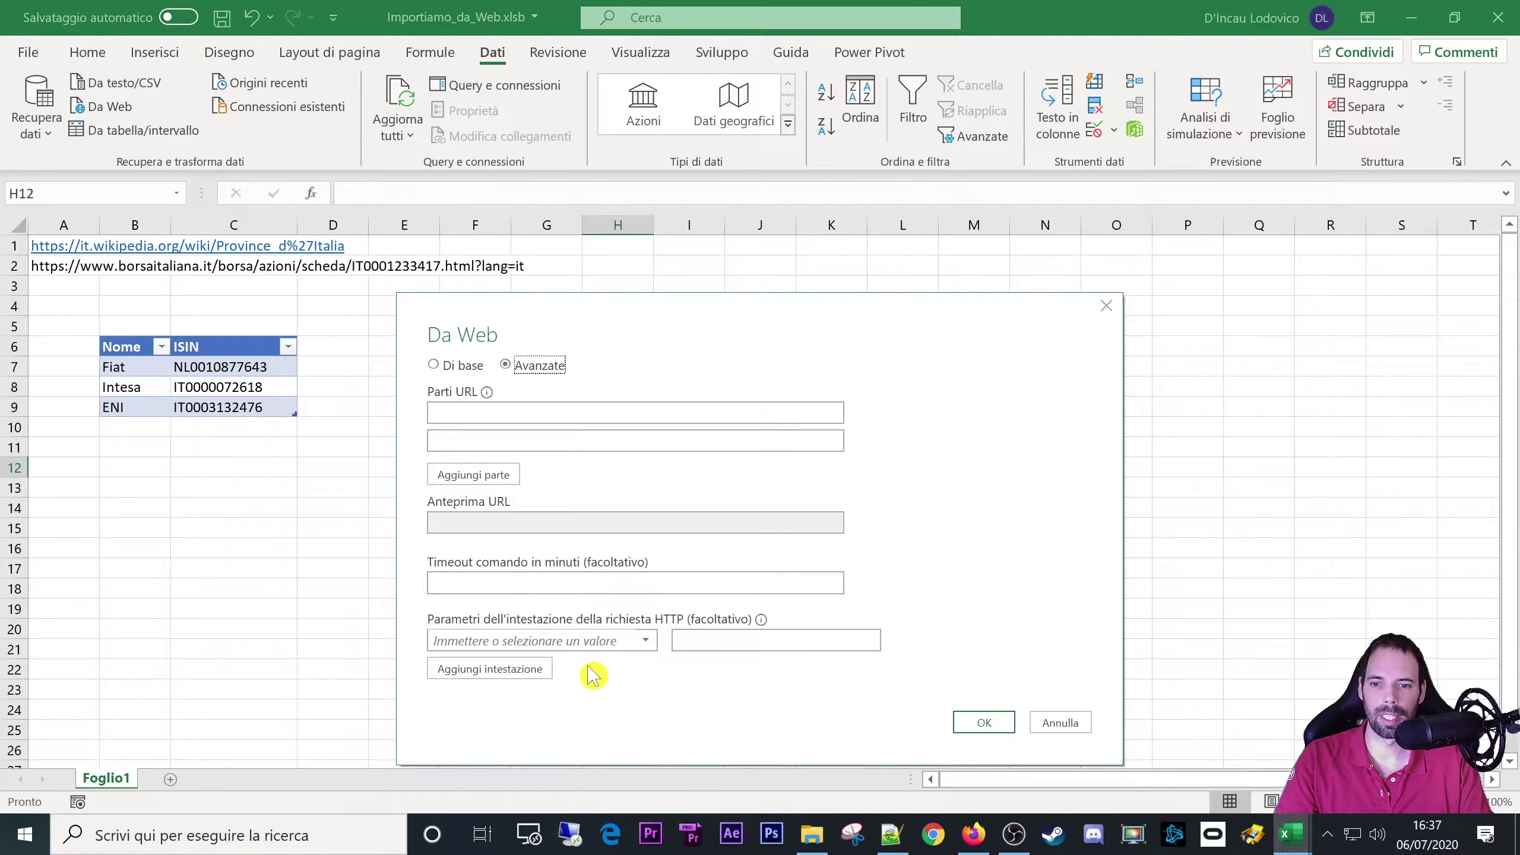
click(461, 367)
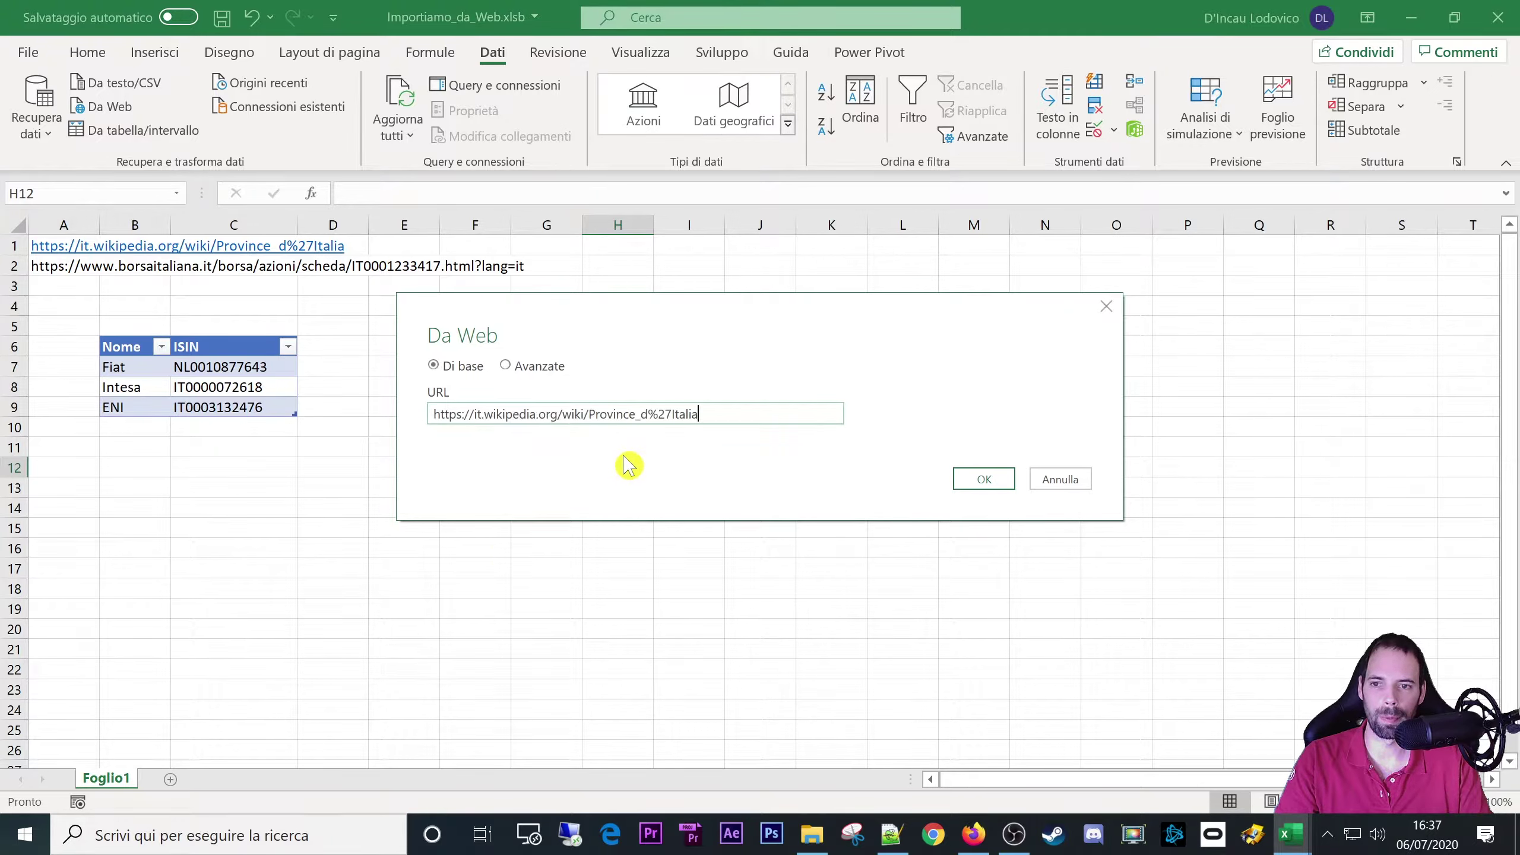
drag(761, 415, 322, 450)
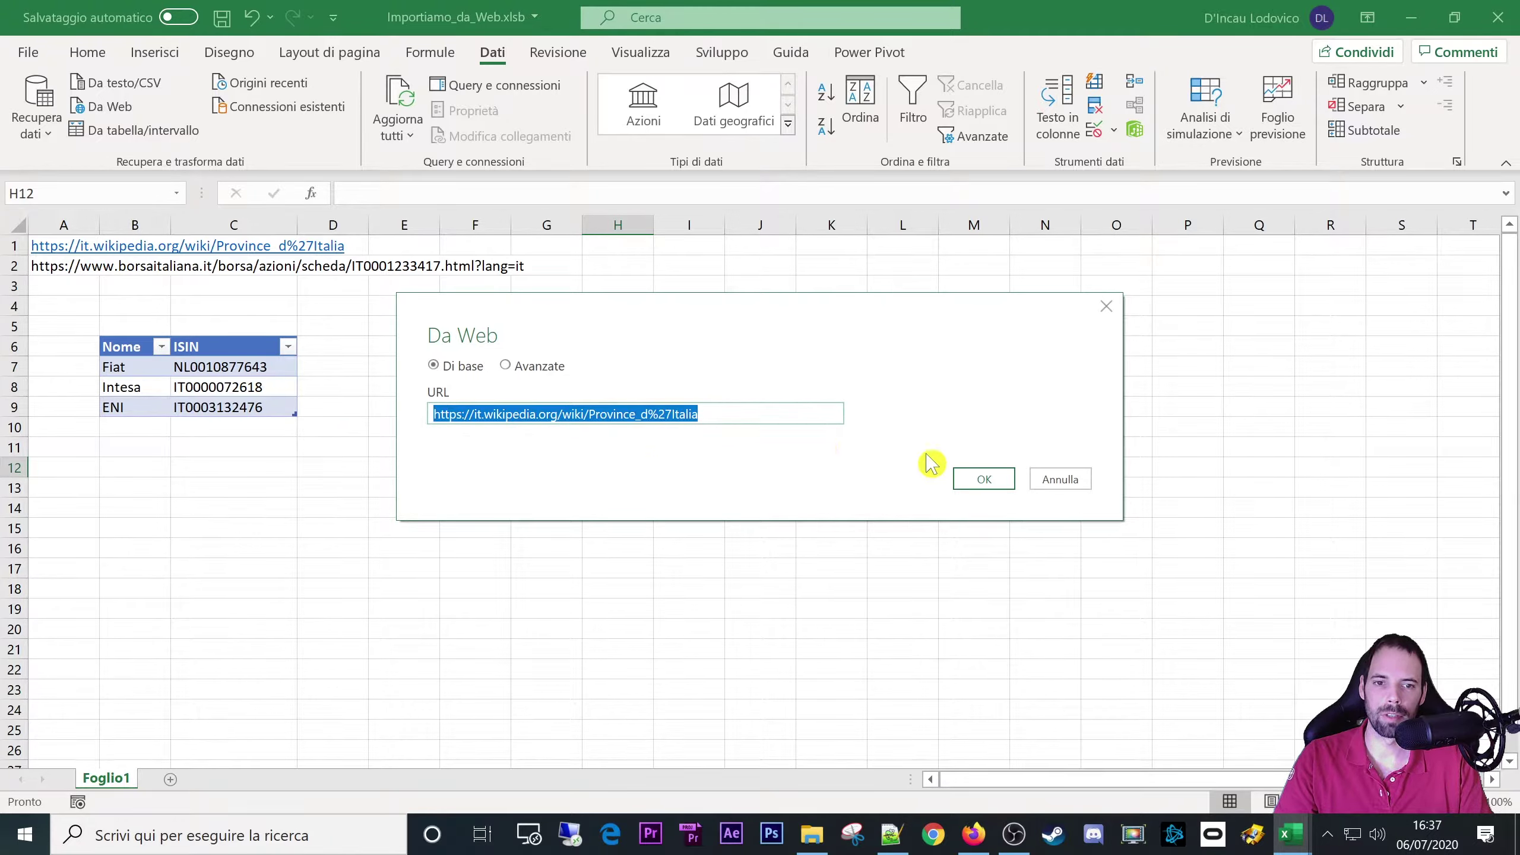
click(984, 479)
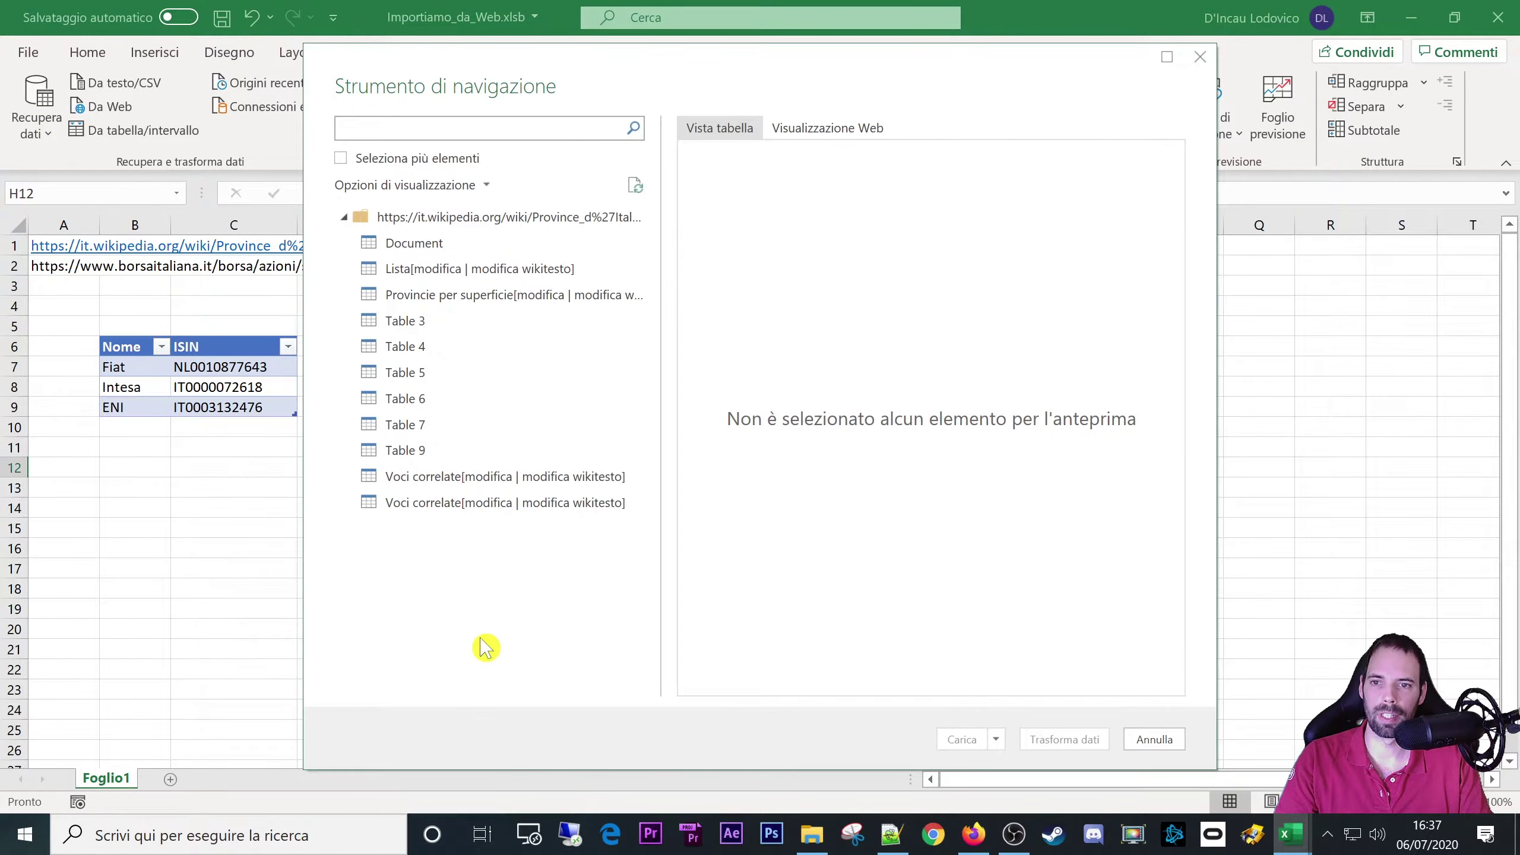
- Preview every item found on the web page, from Document through the numbered tables to both Voci correlate entries
click(432, 246)
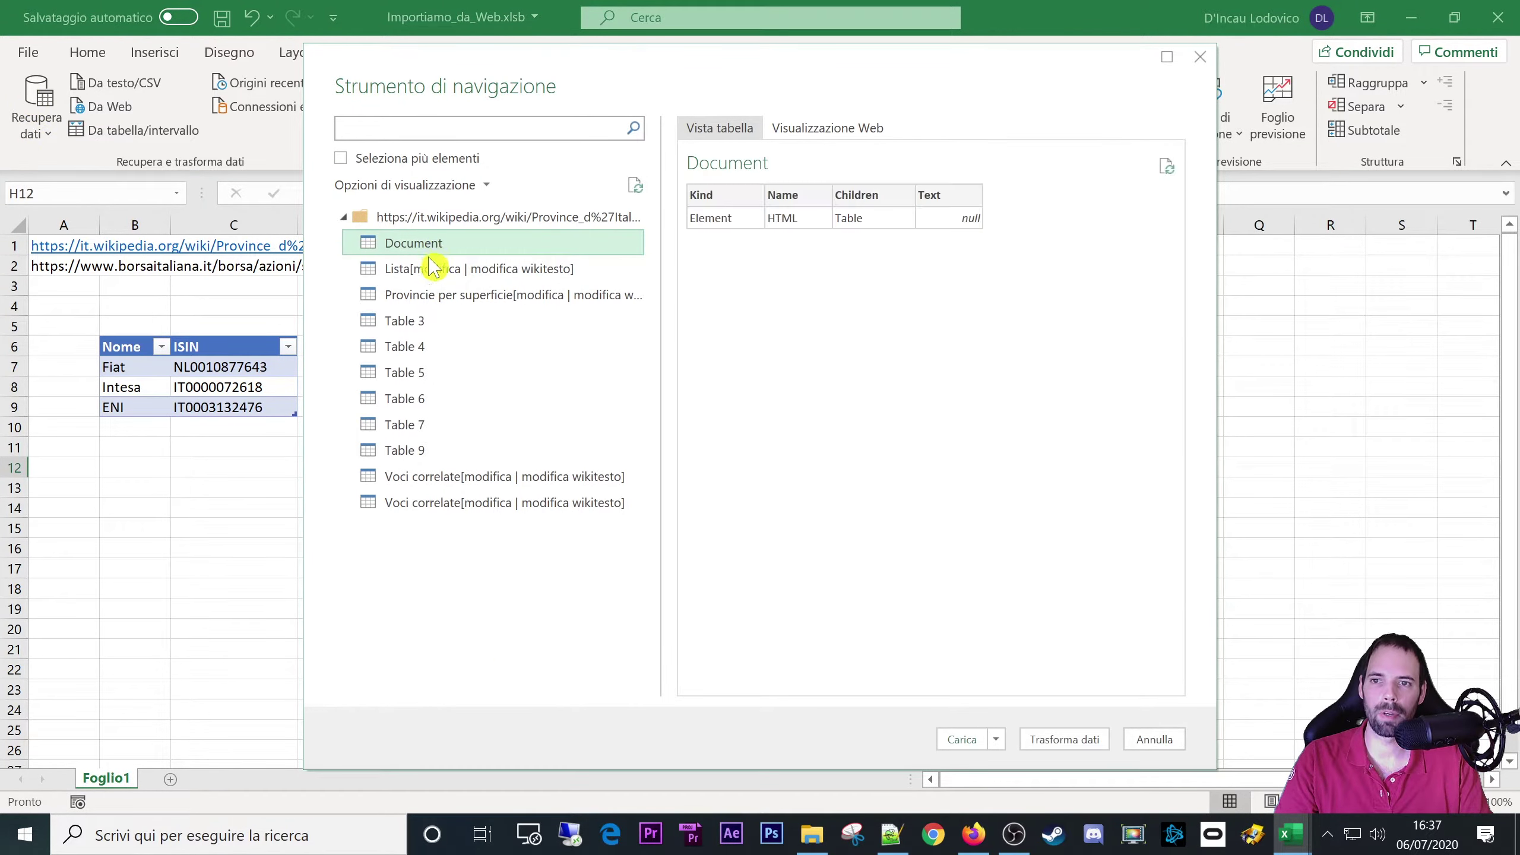
click(433, 268)
click(431, 294)
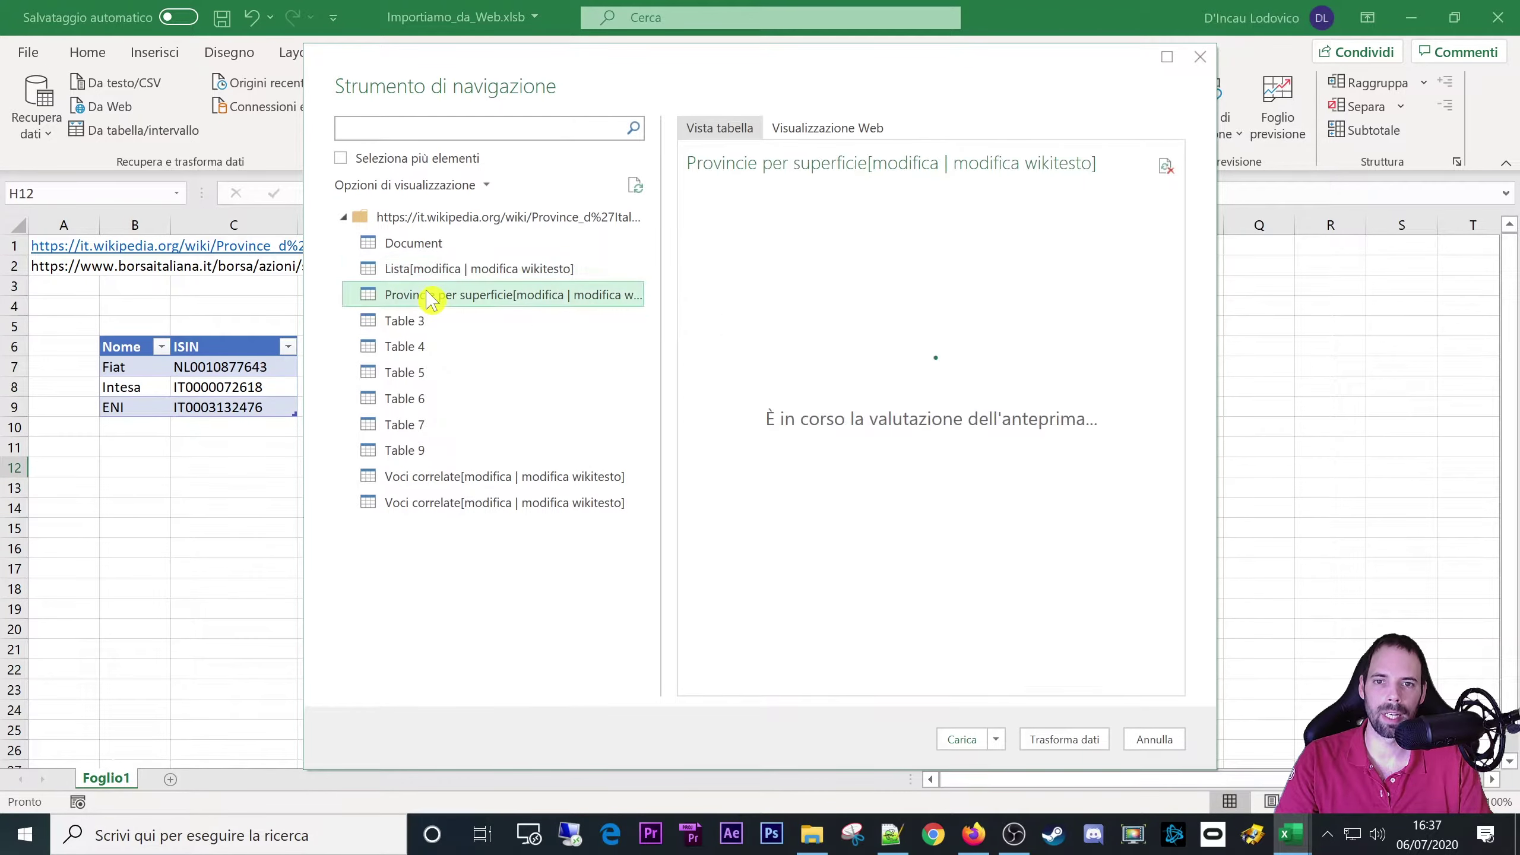
click(424, 322)
click(422, 348)
click(422, 373)
click(424, 398)
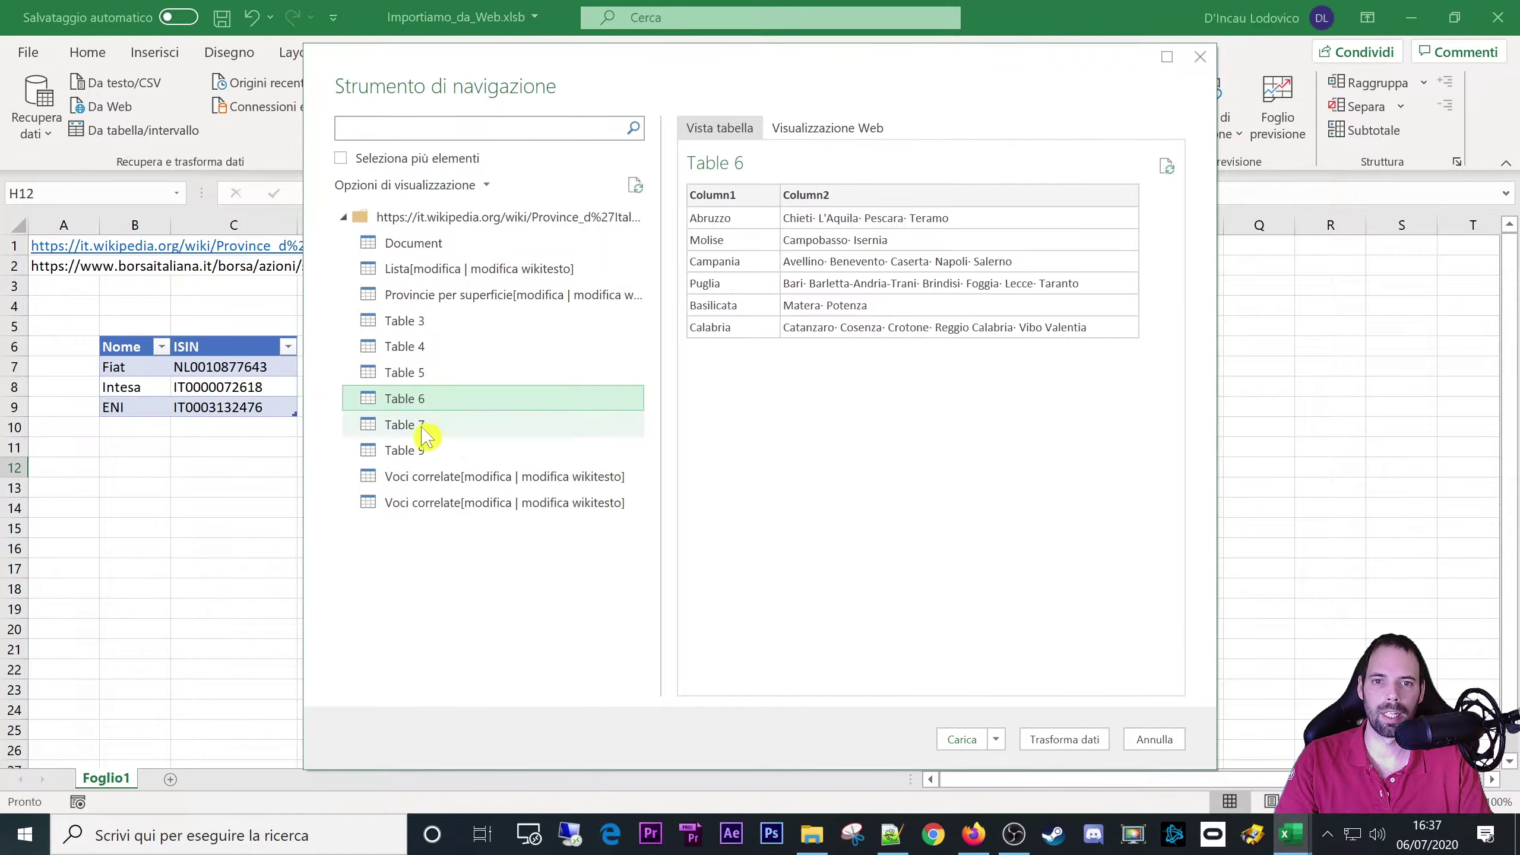
click(422, 425)
click(430, 451)
click(436, 476)
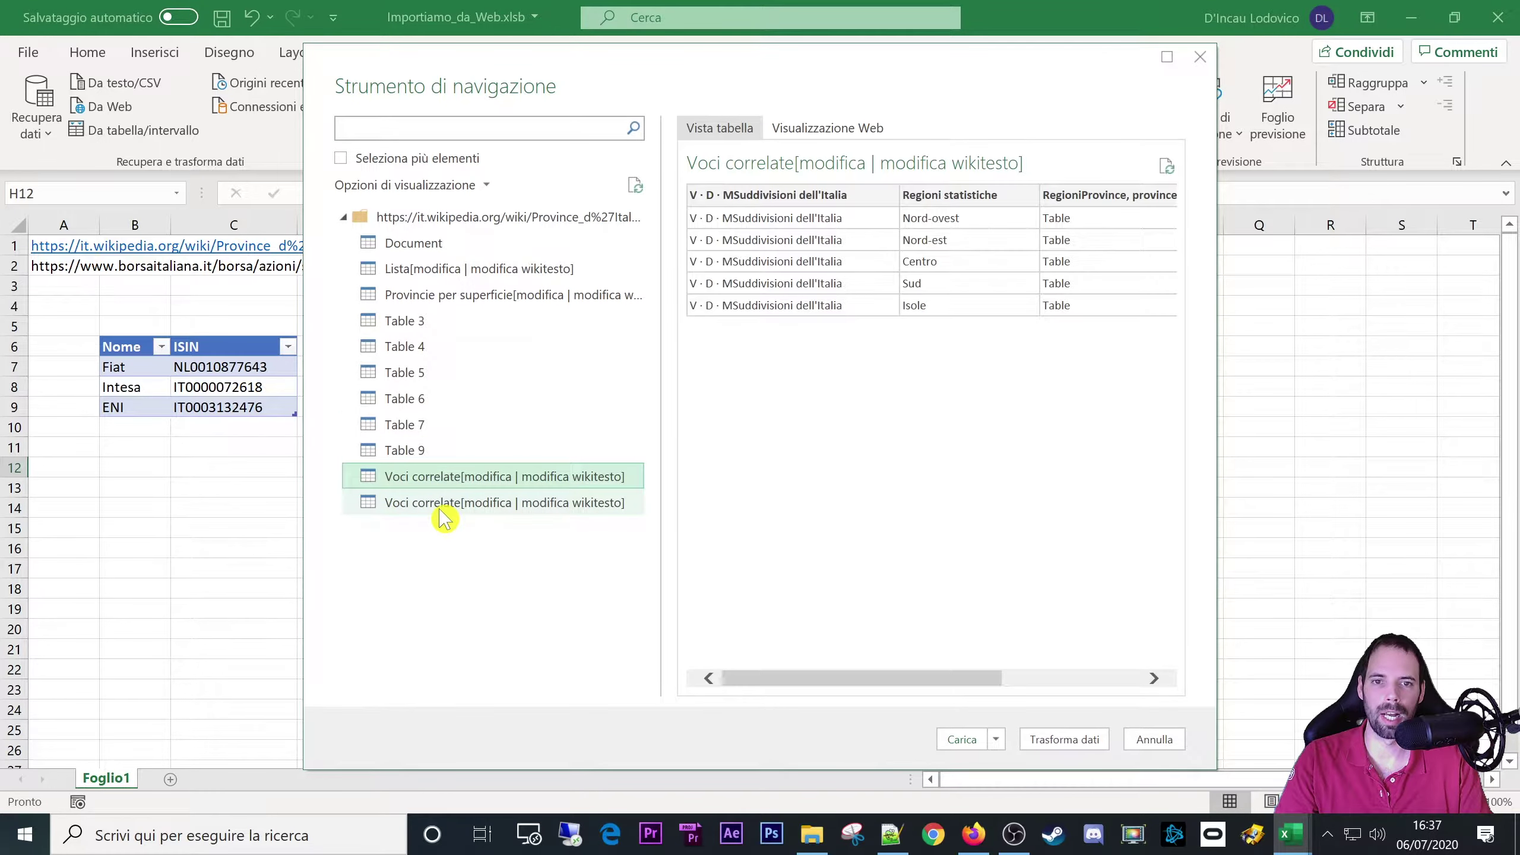
click(440, 503)
- Select the Lista table and compare its preview with the provinces table on the Wikipedia page in Firefox
click(431, 269)
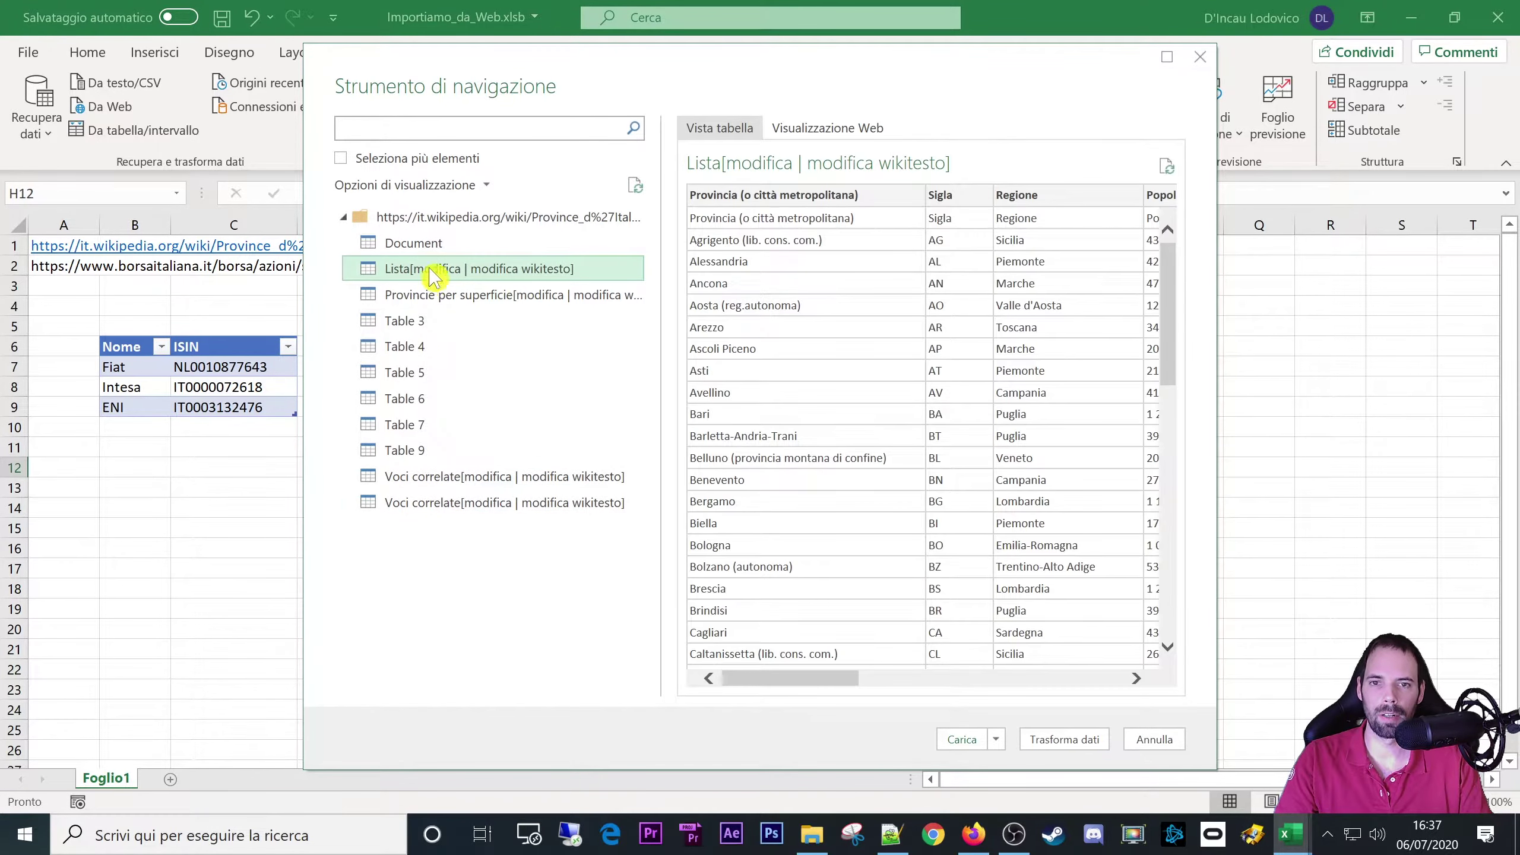
click(472, 295)
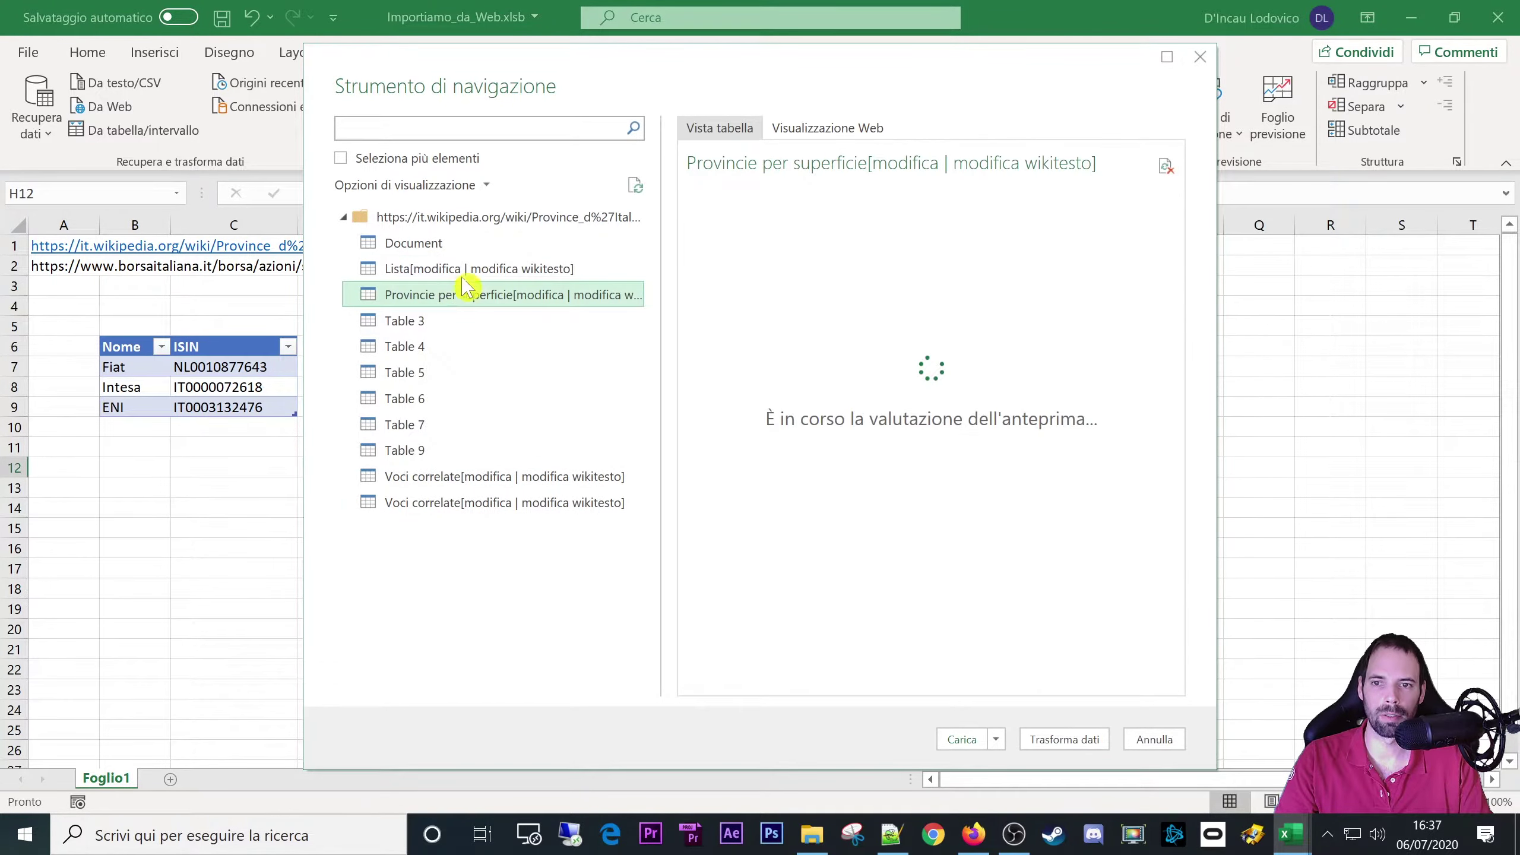
click(479, 268)
drag(794, 681, 803, 737)
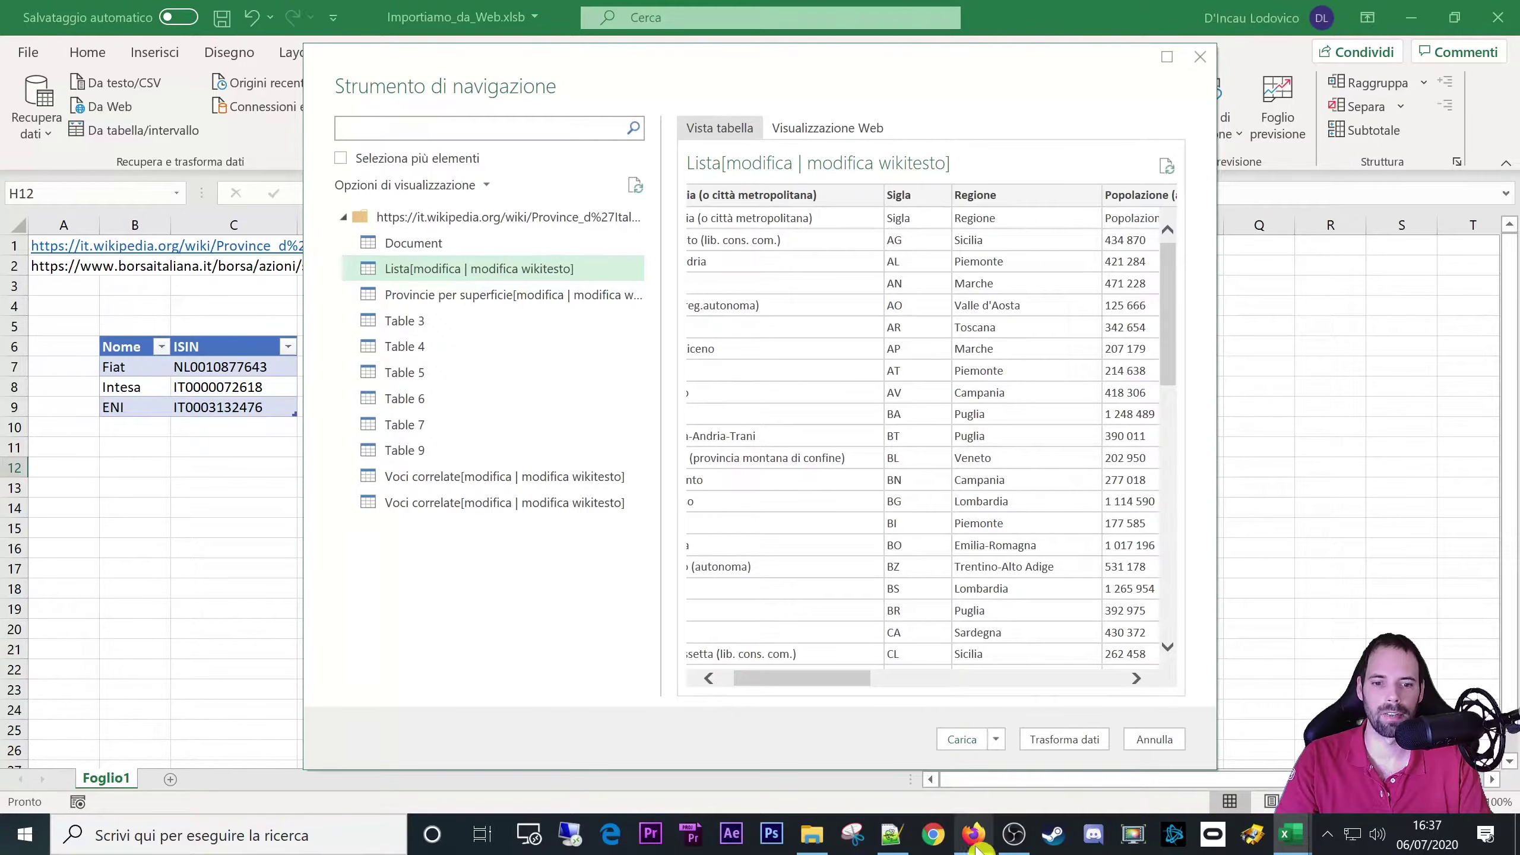
click(975, 847)
scroll(610, 527, down, 10)
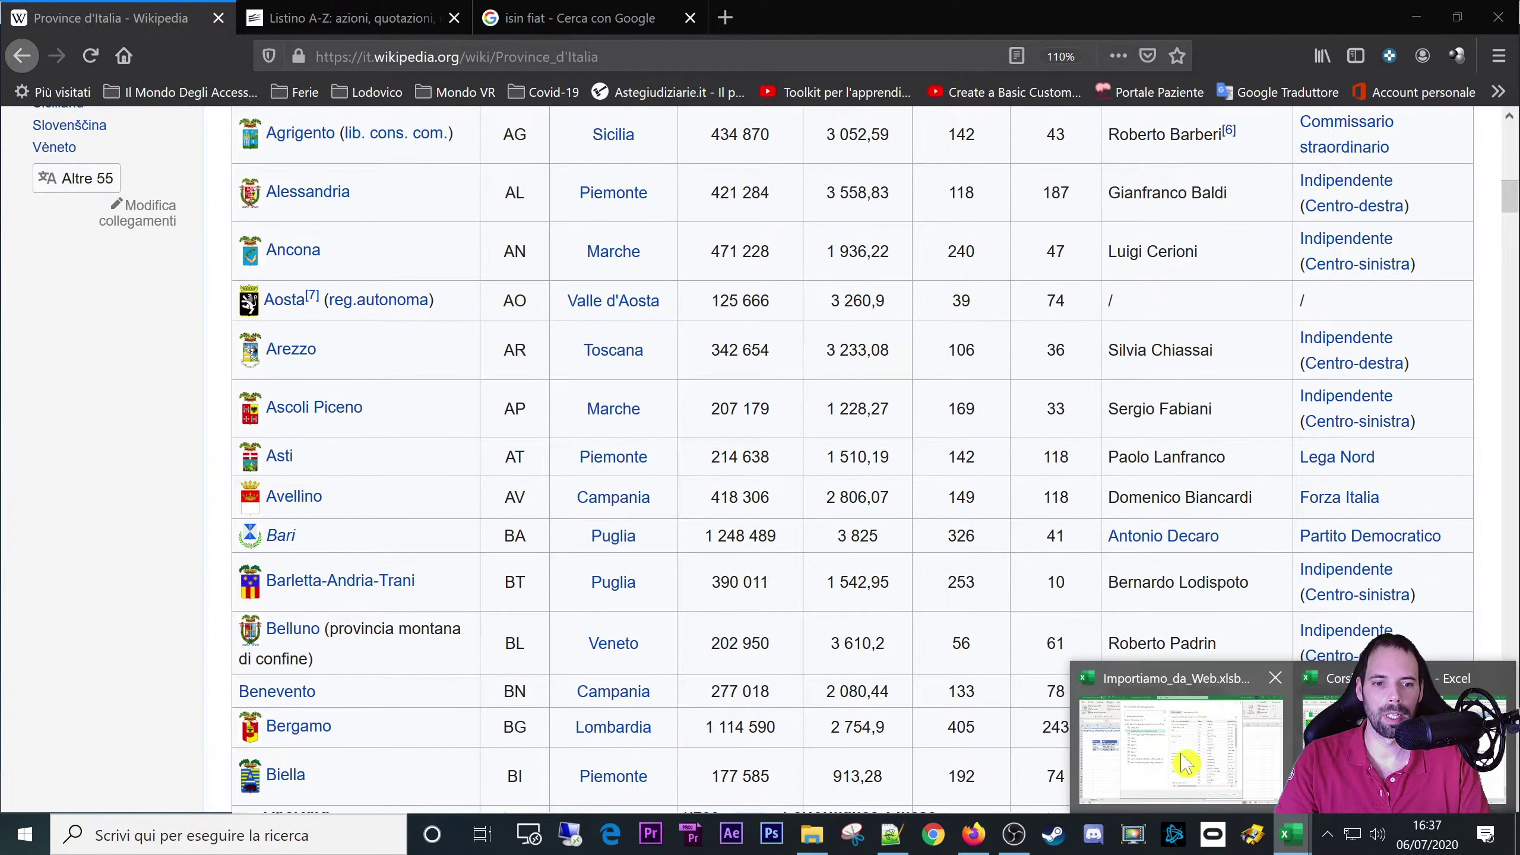
click(1296, 837)
- Open the Lista table in the Power Query Editor for transformation and expand the list of queries
click(396, 281)
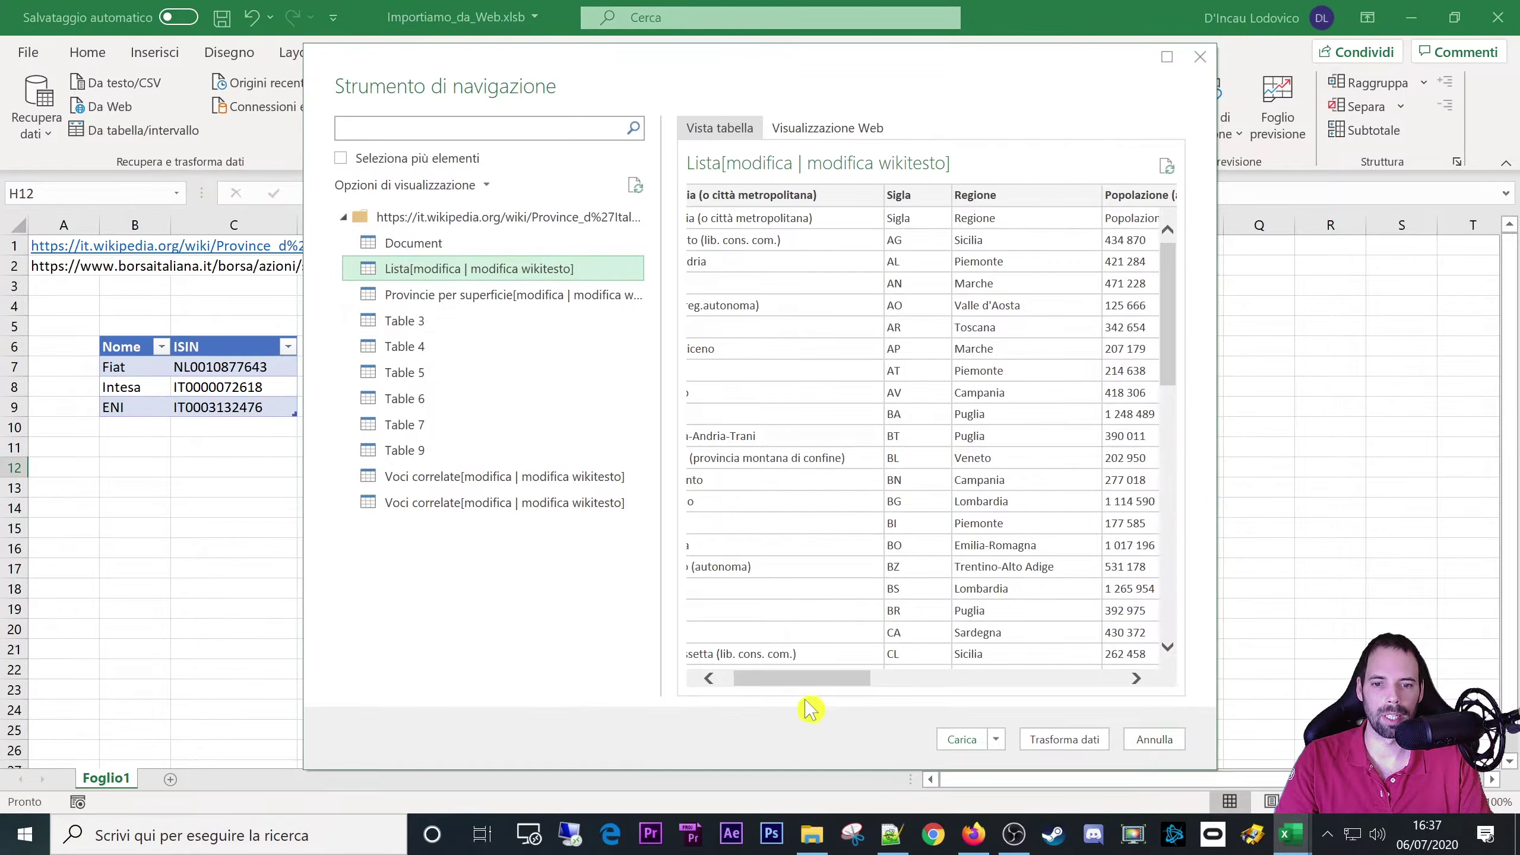
scroll(818, 683, left, 2)
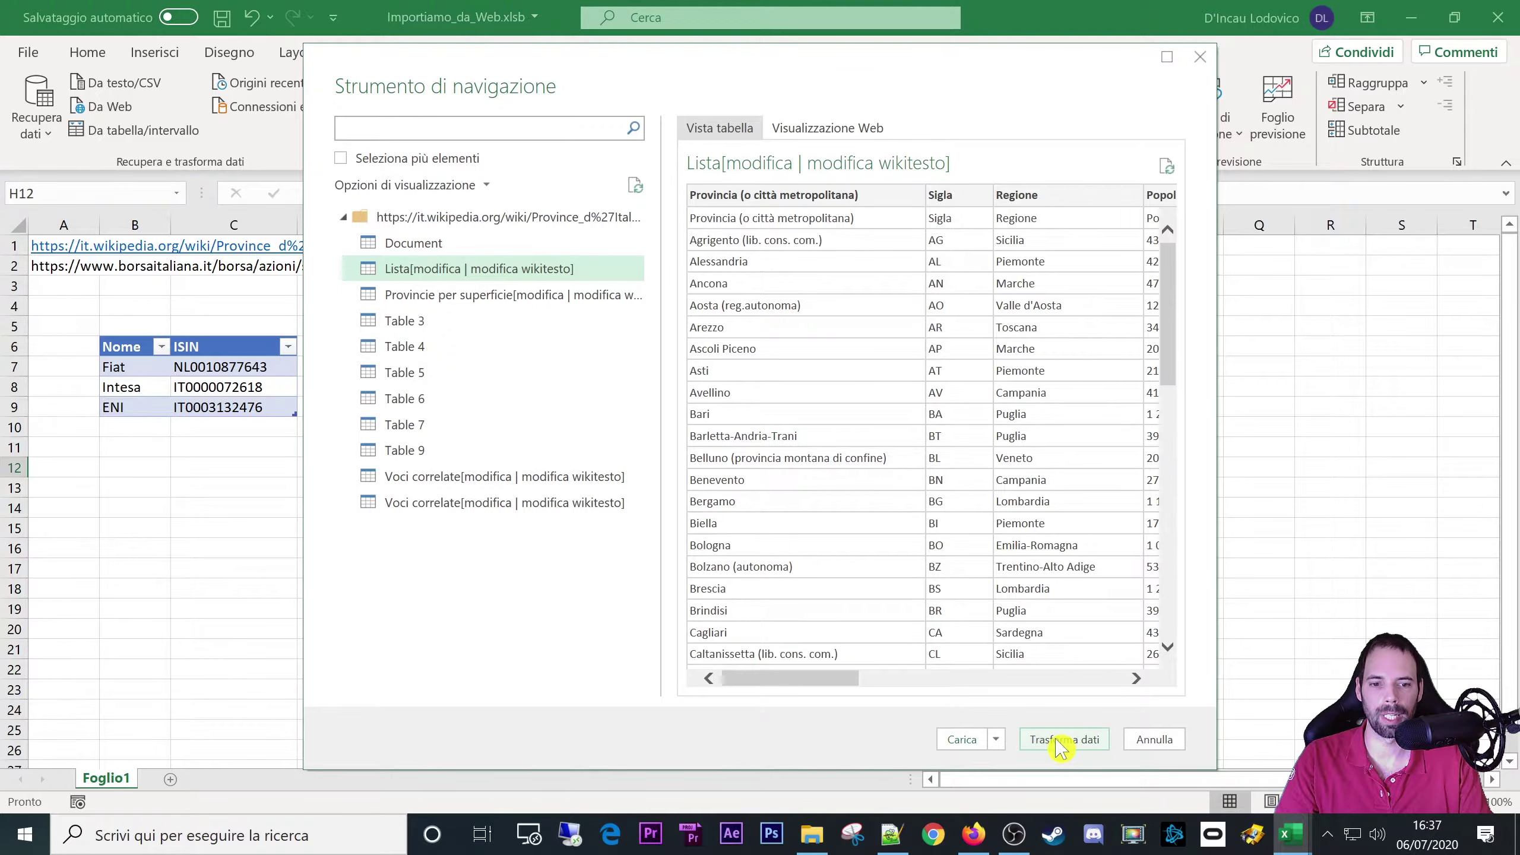
click(1059, 742)
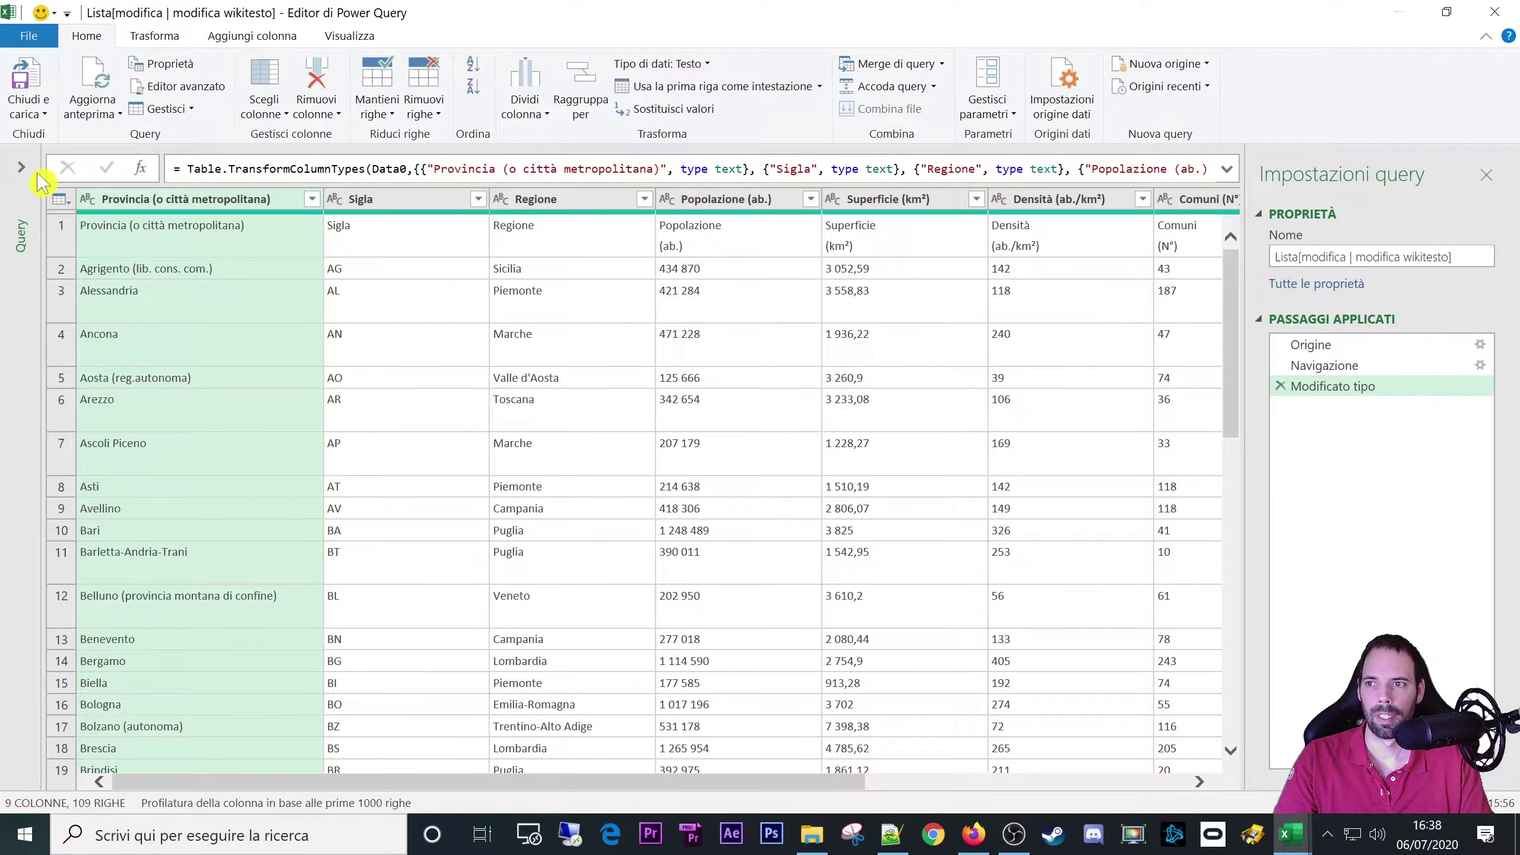
click(24, 168)
- Show the Origine step's result and preview the nested table in row 2 of the Data column with an enlarged preview area
click(1320, 346)
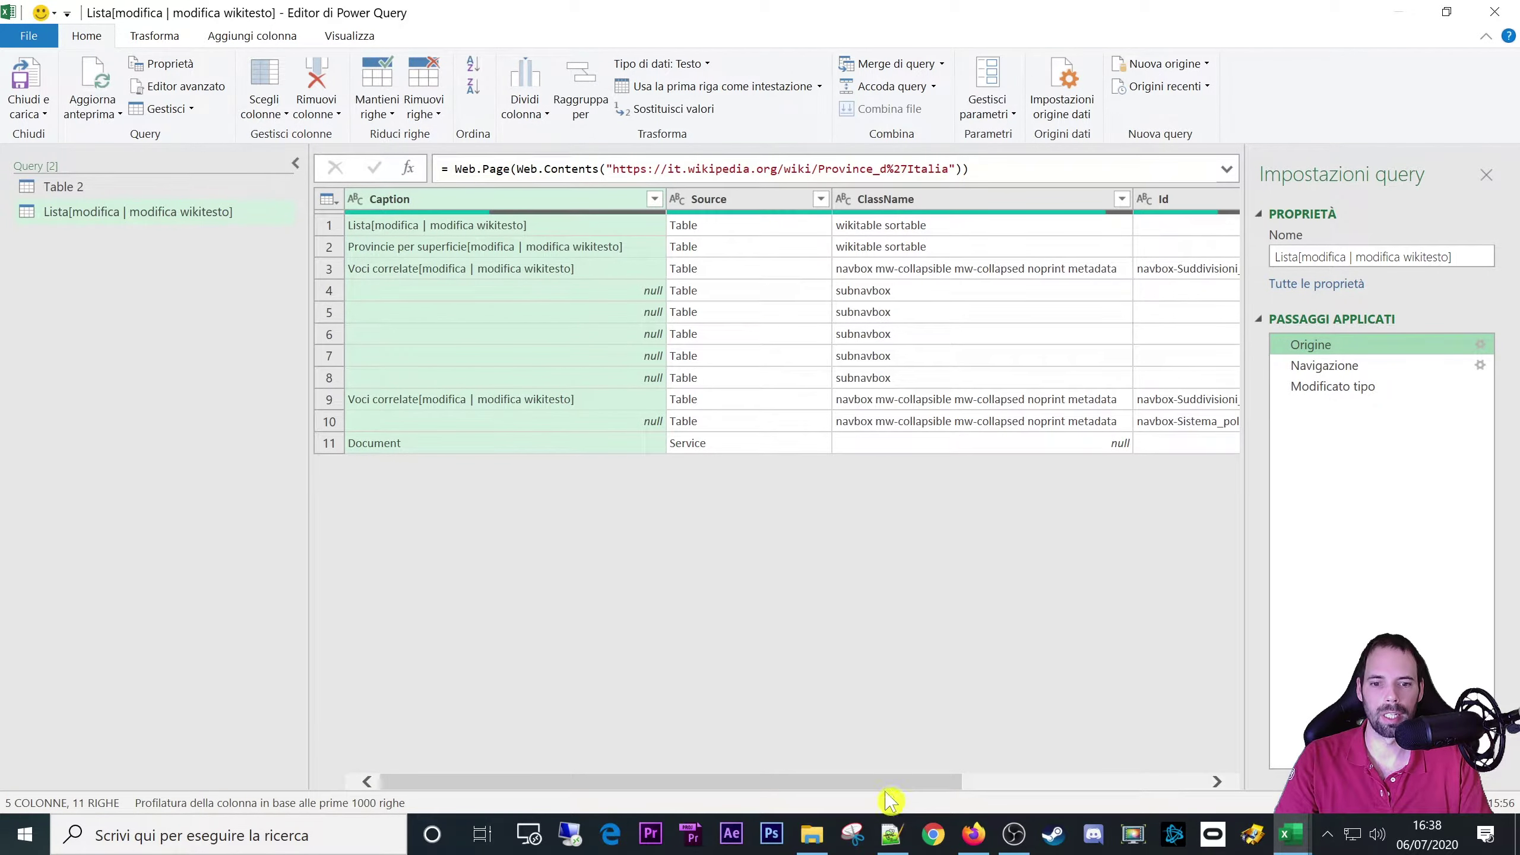
drag(890, 799, 1164, 805)
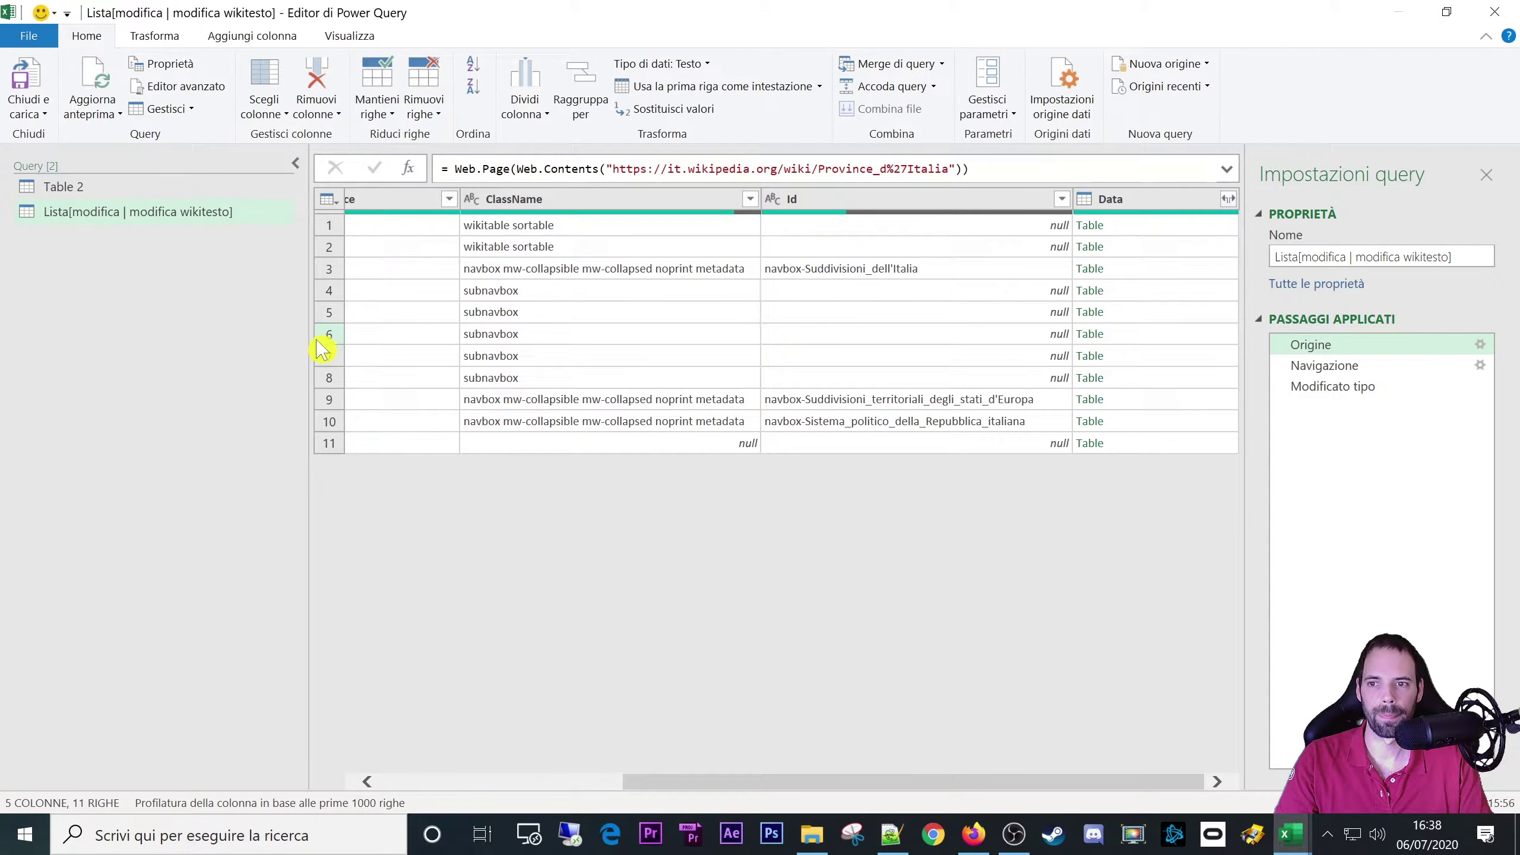
drag(166, 346, 157, 347)
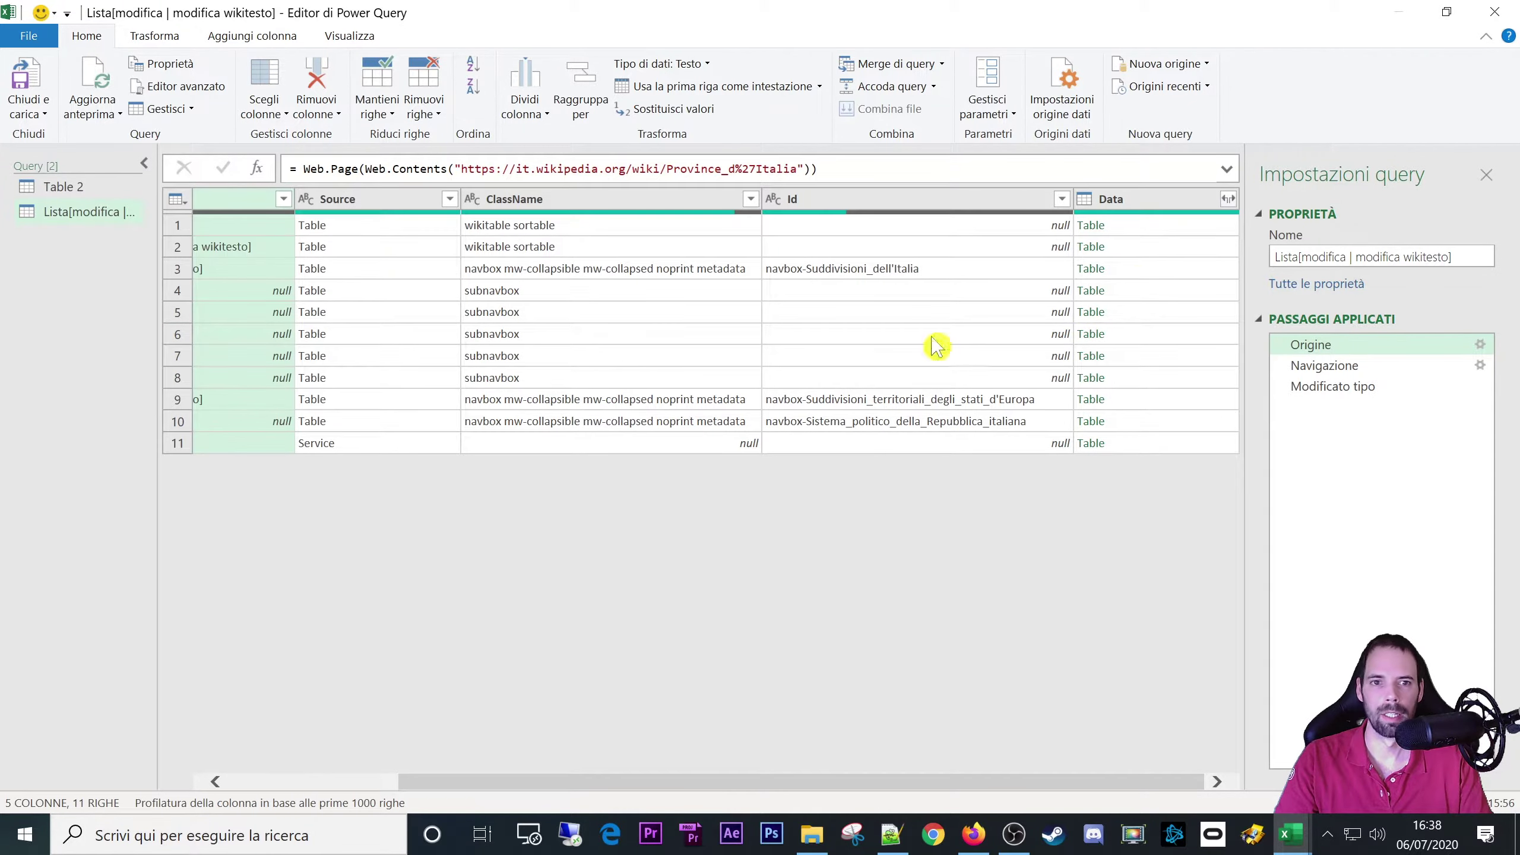
click(1137, 247)
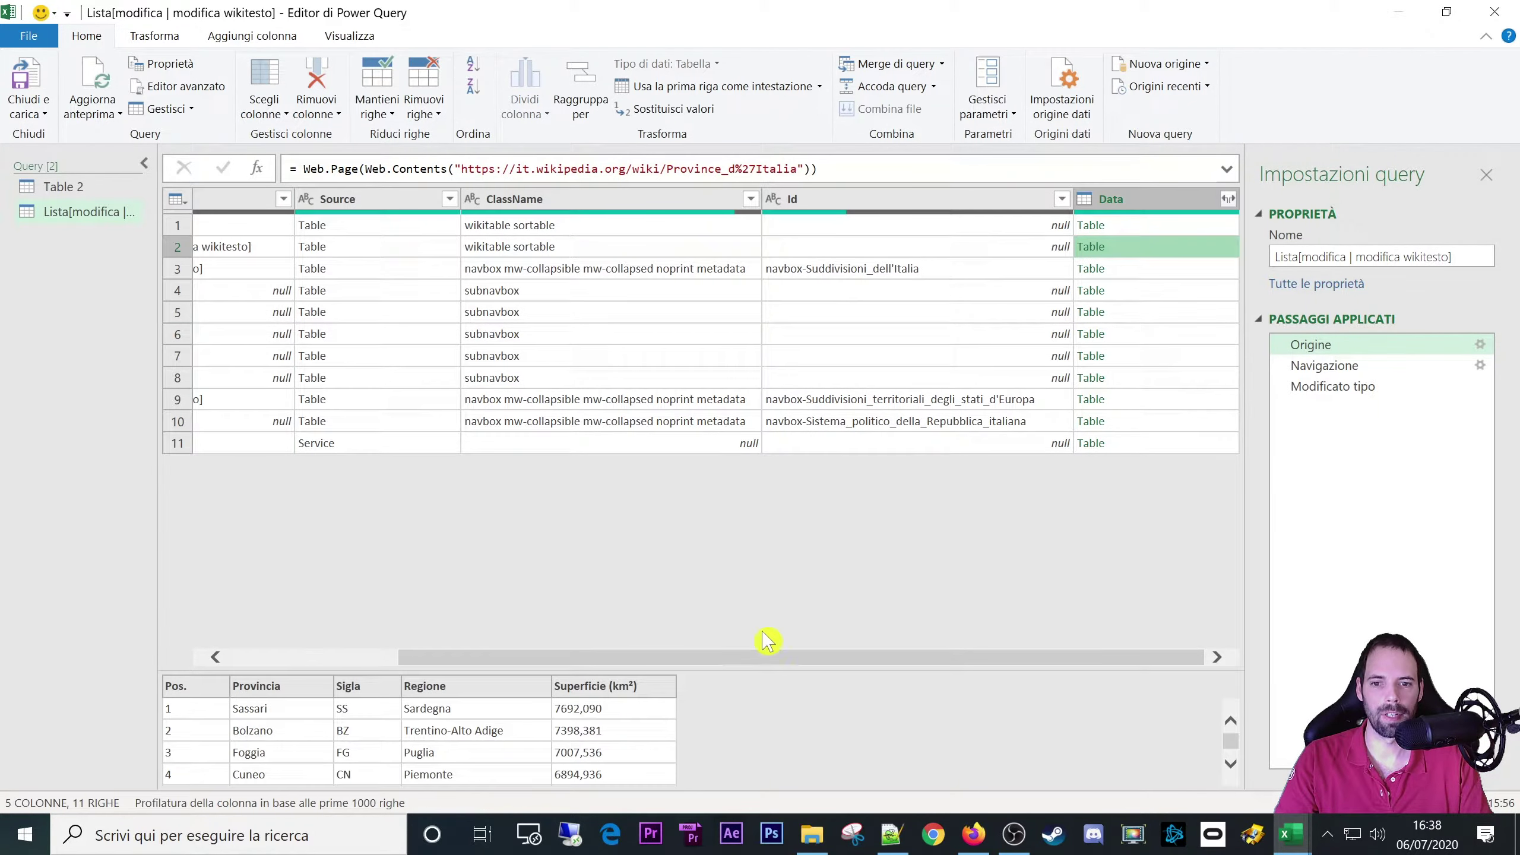
drag(731, 666, 737, 563)
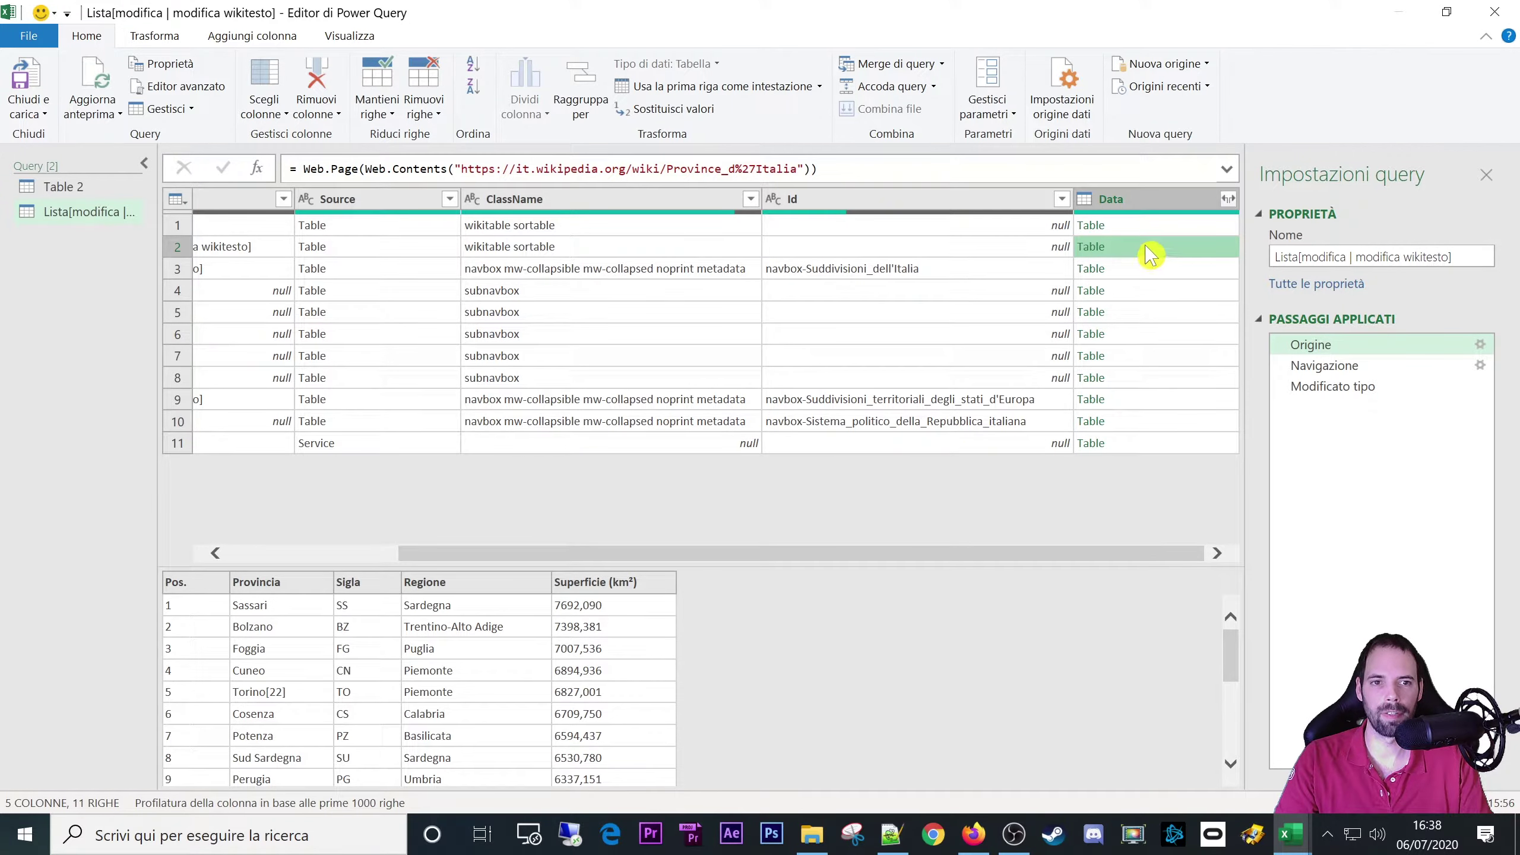
- Preview the nested tables in the Data column from row 3 down to the Document entry in row 11
click(1136, 270)
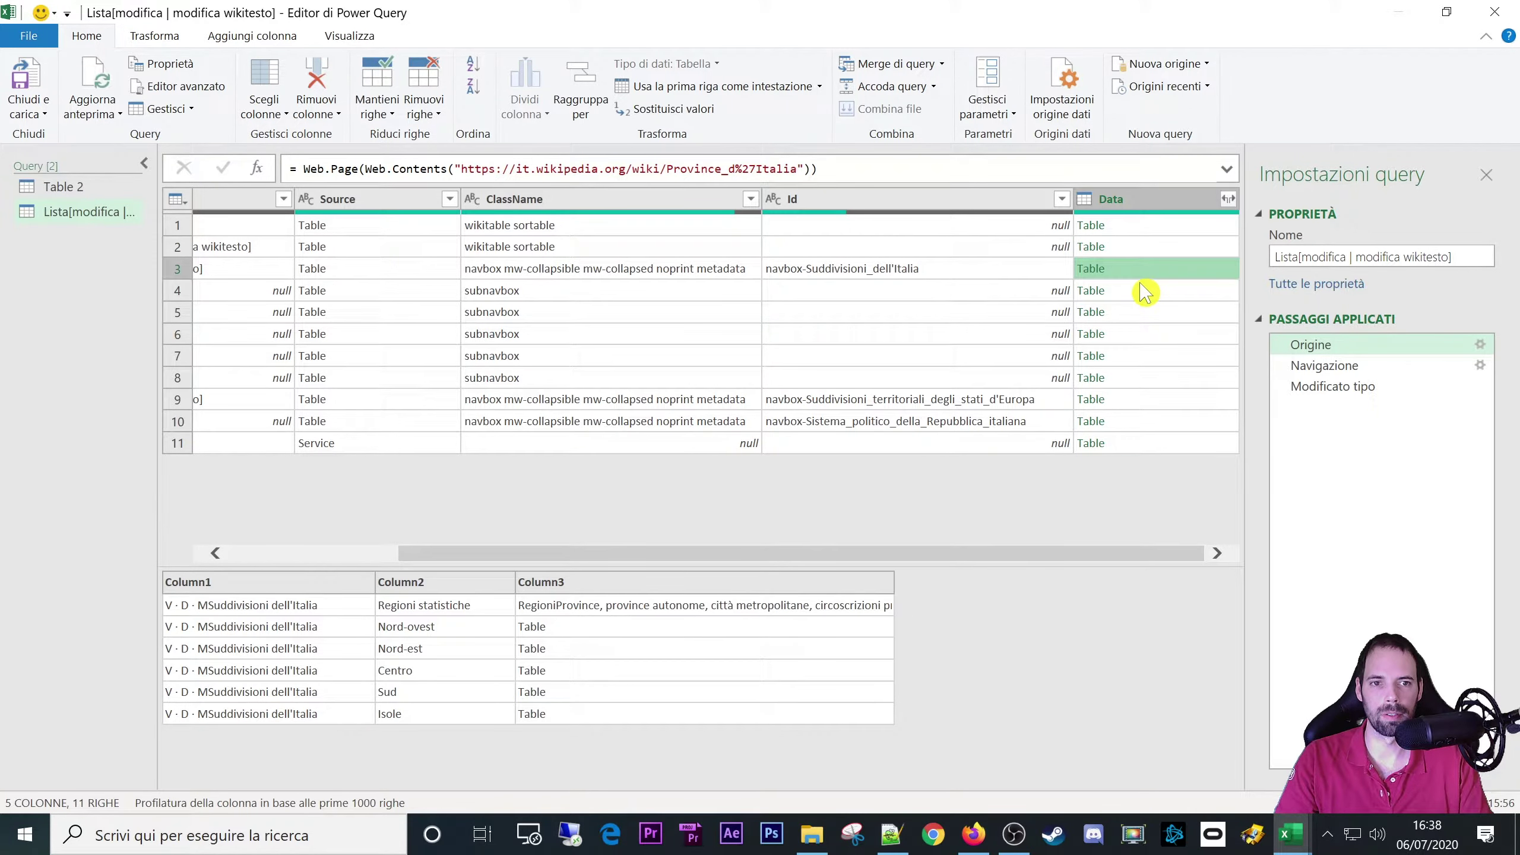
click(1141, 292)
click(1143, 333)
click(1144, 356)
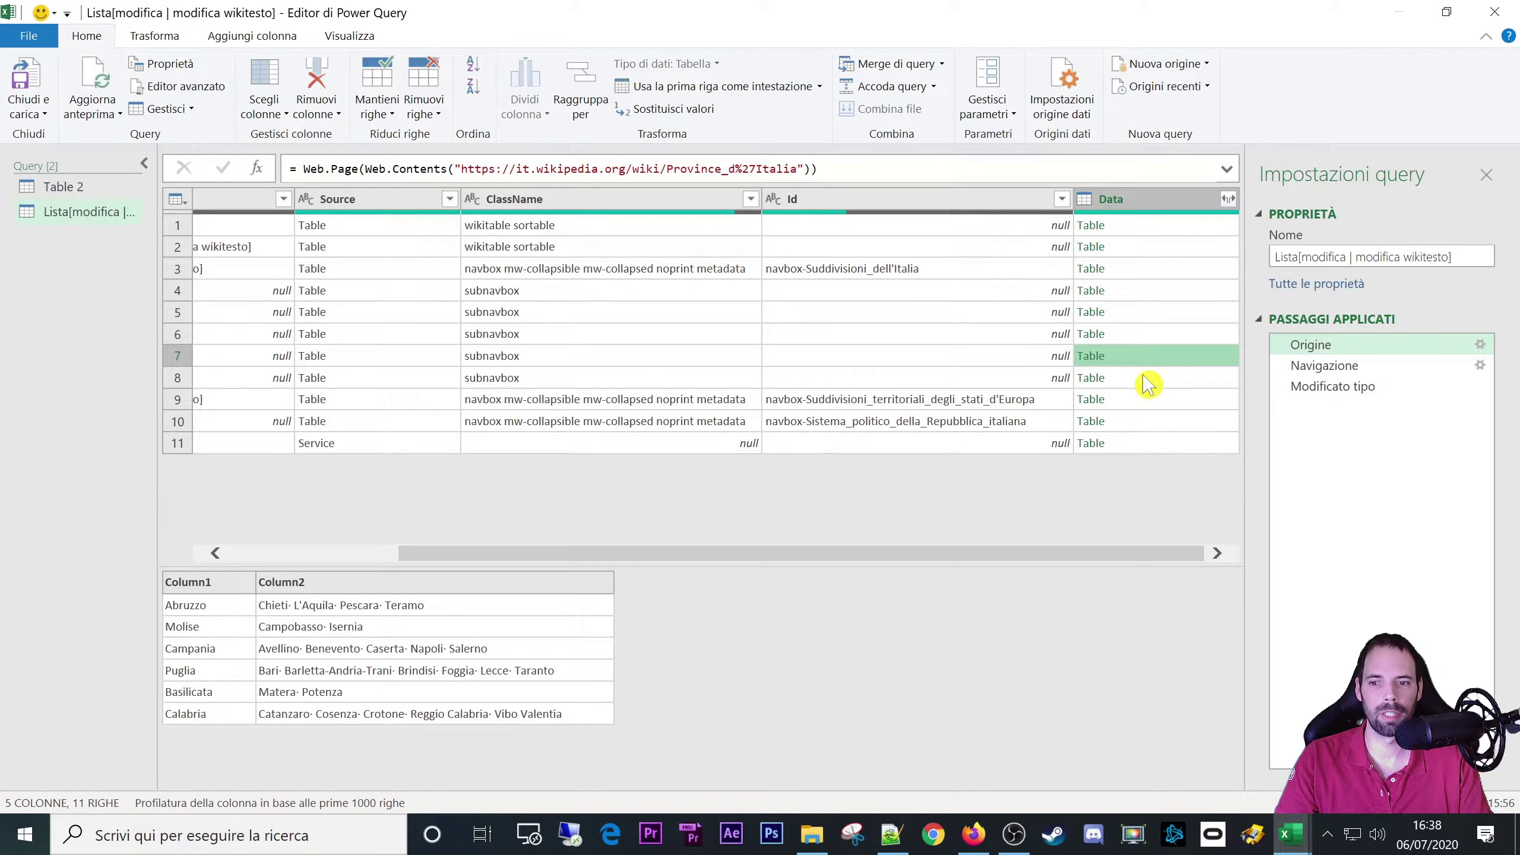
click(1144, 377)
click(1144, 421)
click(1140, 399)
click(1137, 443)
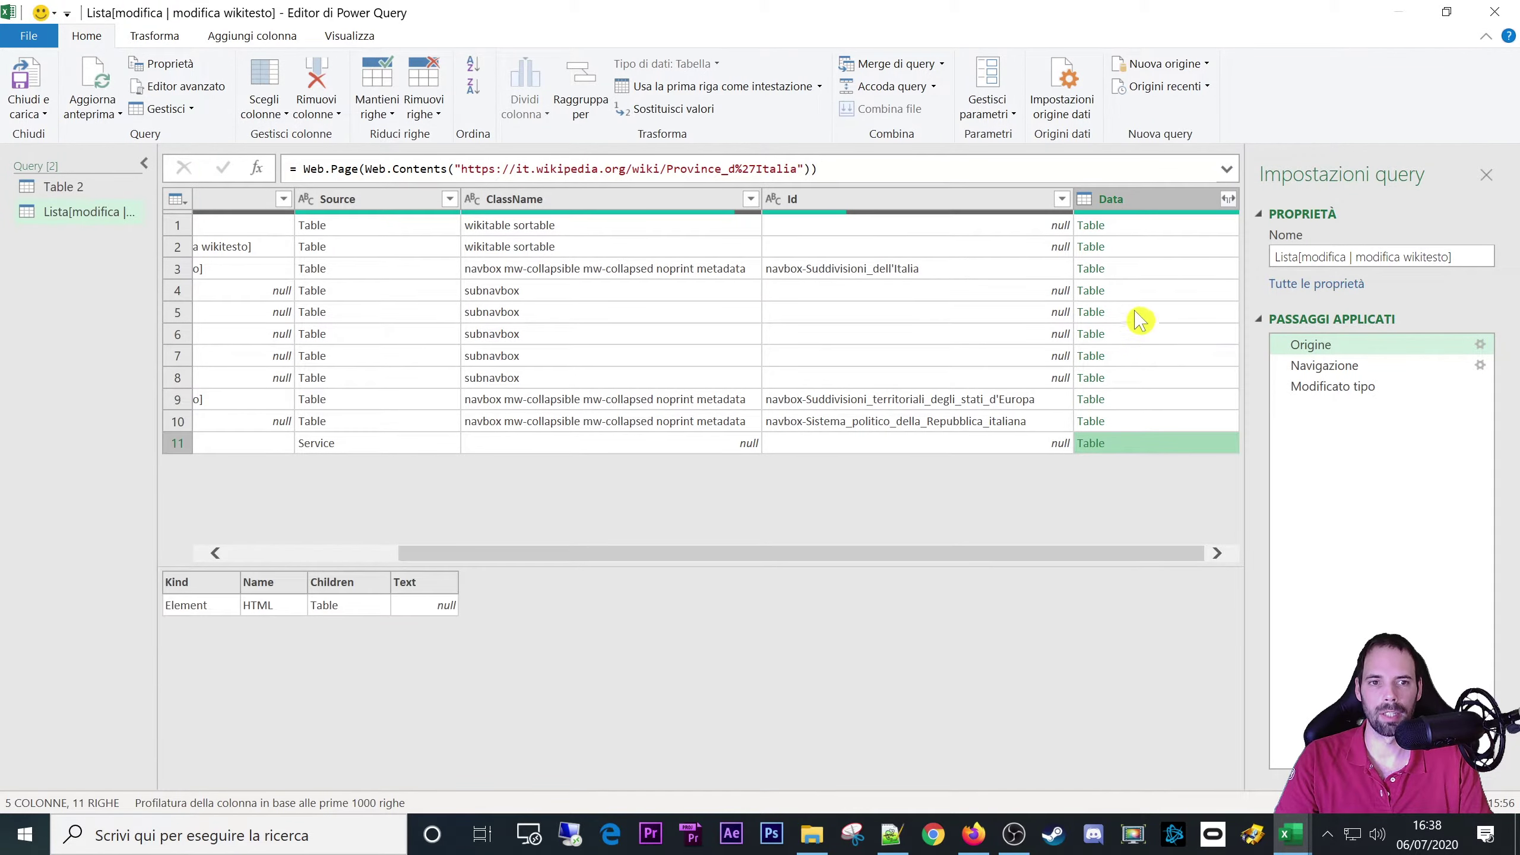
- Return to the first row's nested table preview and view the Data column's expand options without applying them
click(1128, 269)
click(1126, 246)
click(1131, 231)
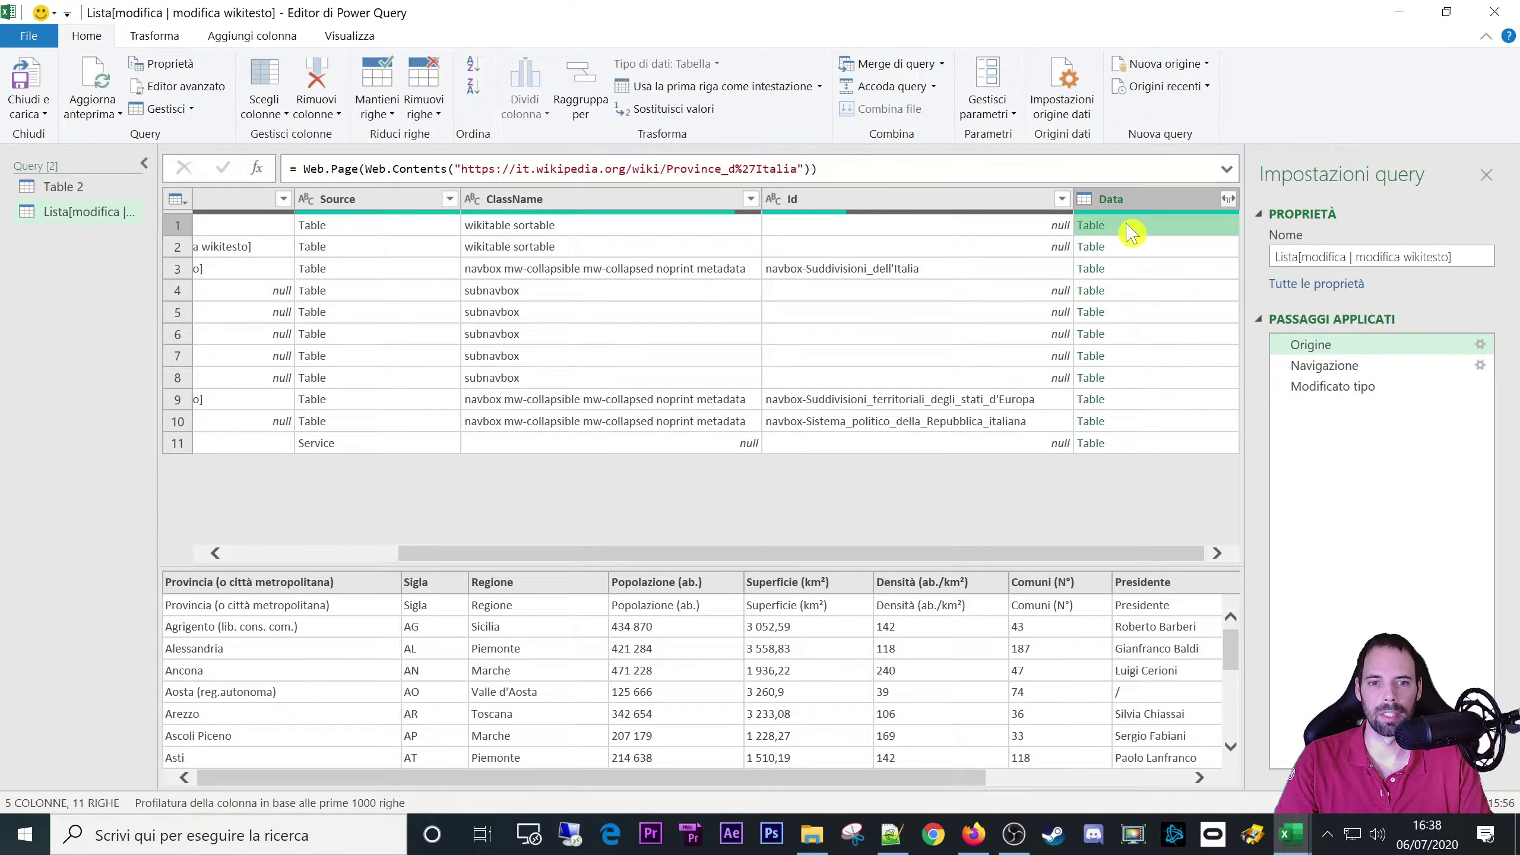
click(1227, 200)
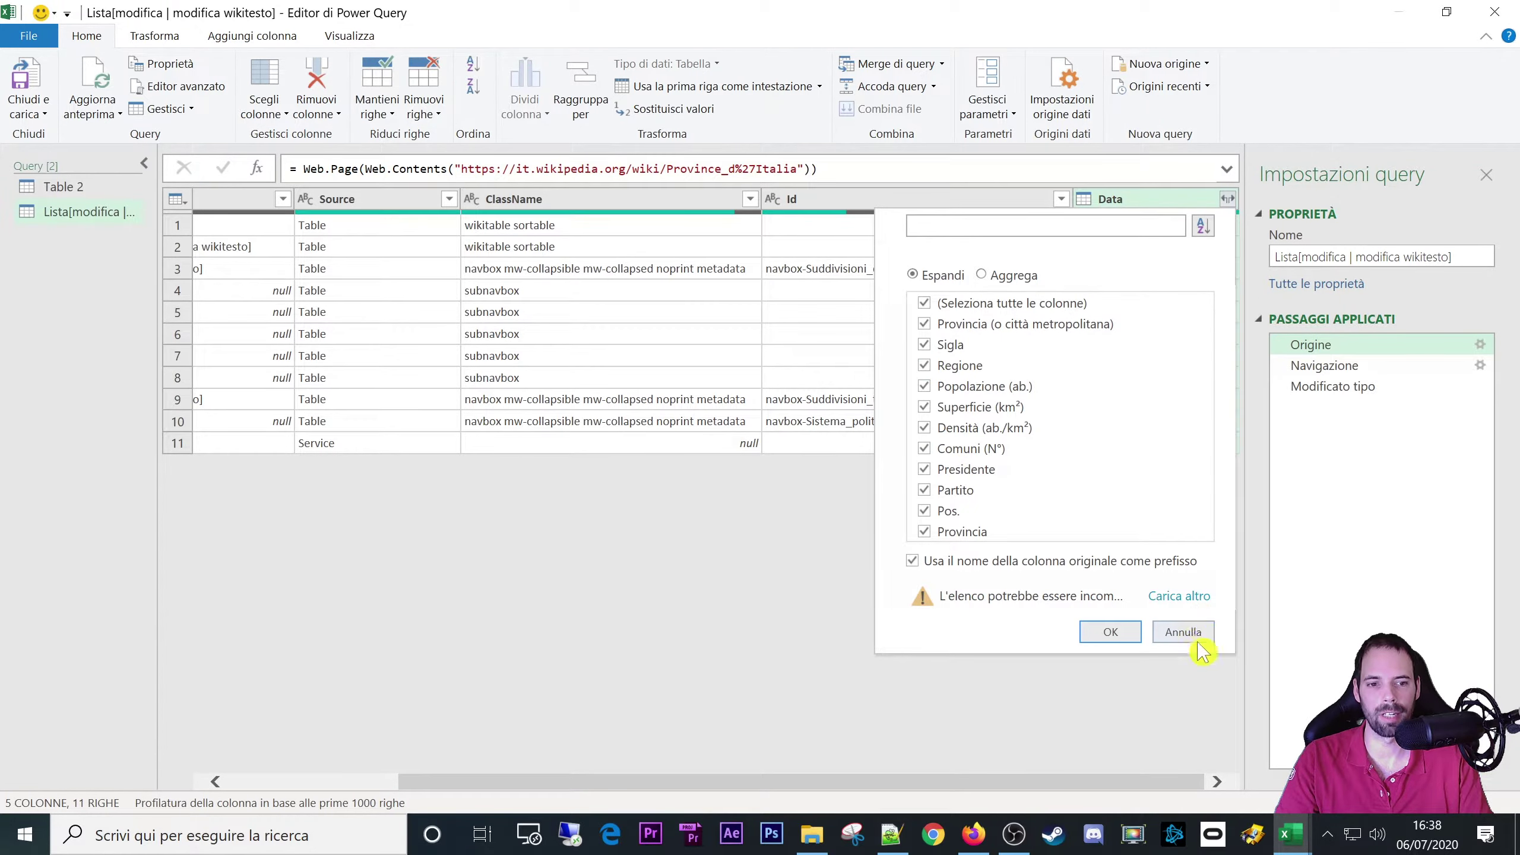
click(1183, 631)
- Show the Navigazione step's result, view its table selection settings without changing them, and compare it with the Origine step
click(1332, 367)
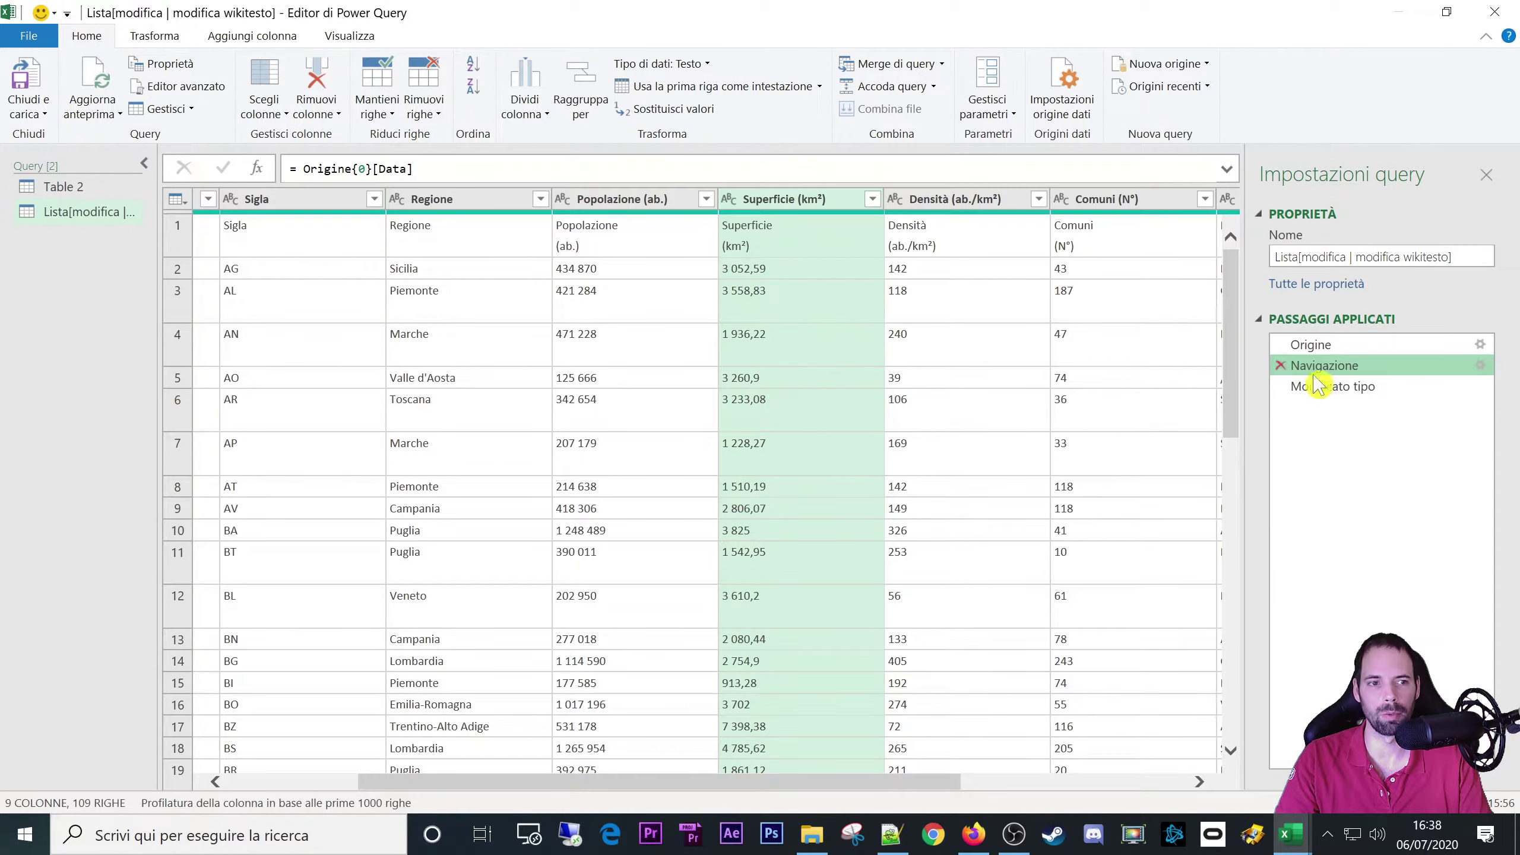
click(1480, 365)
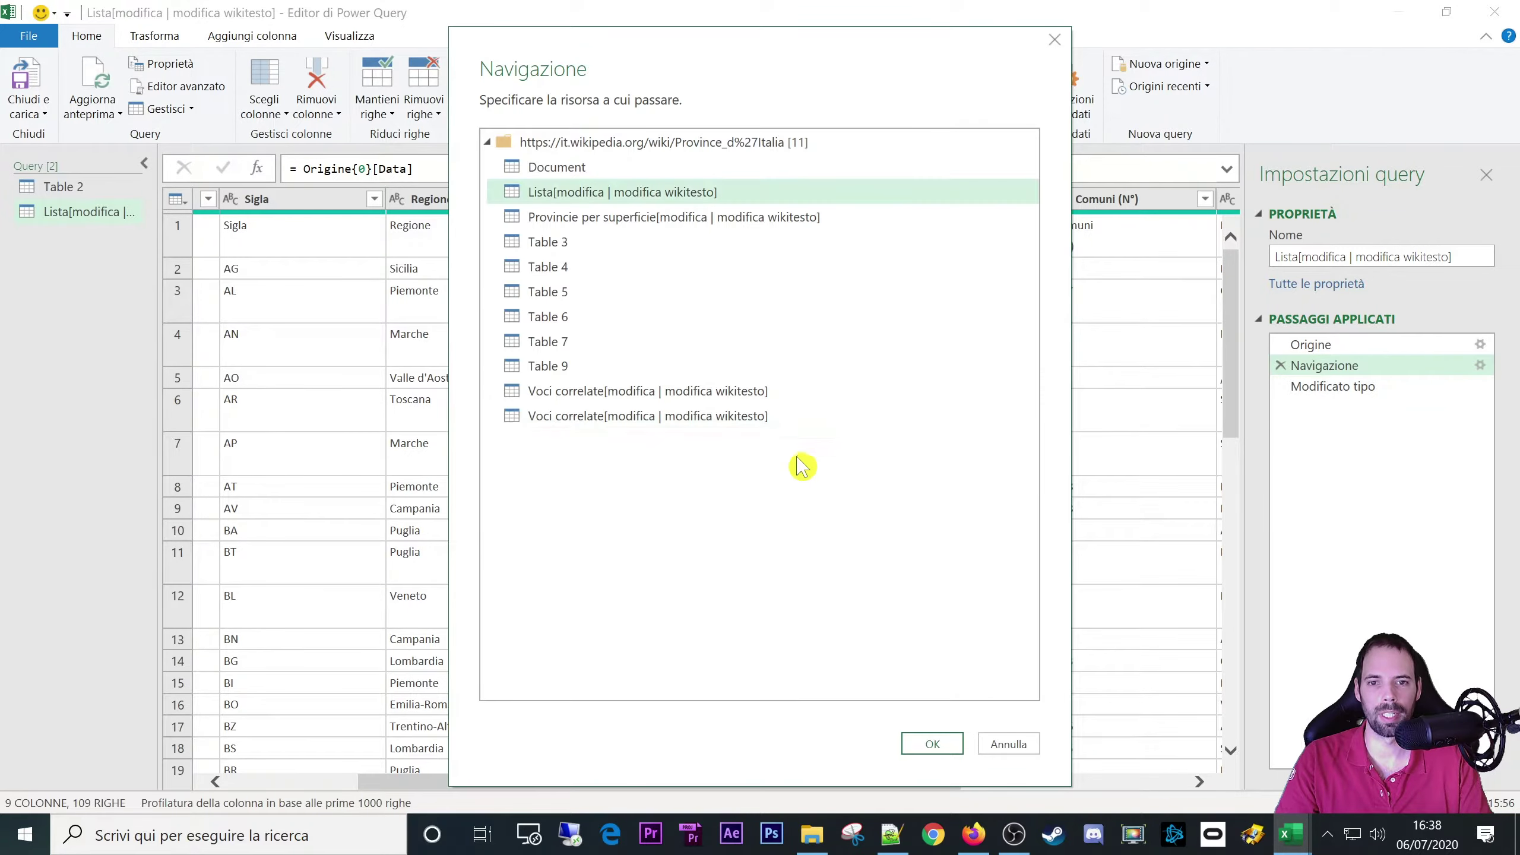
key(Escape)
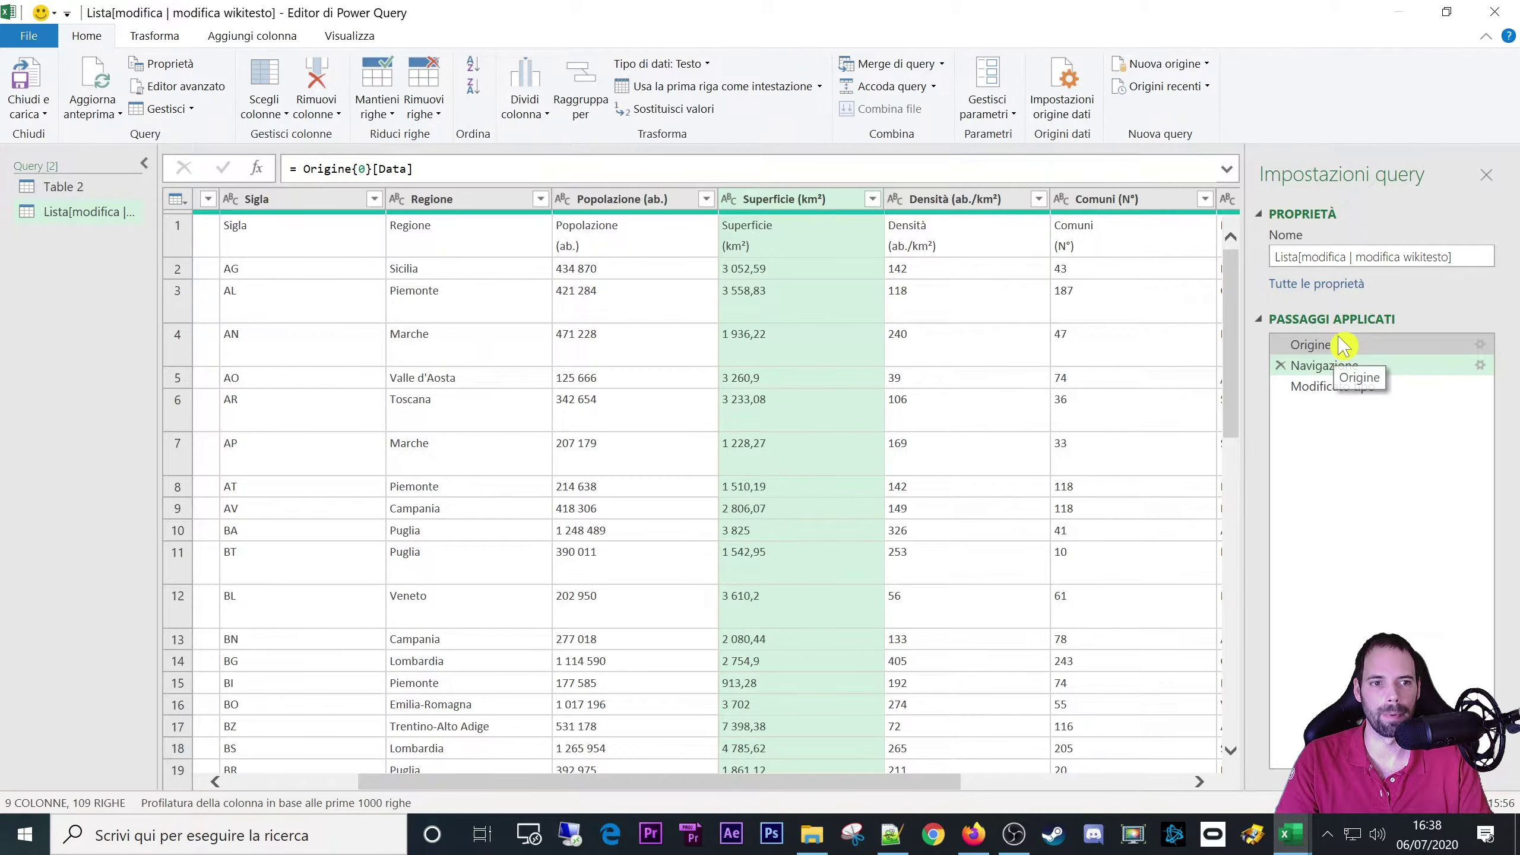
click(1338, 345)
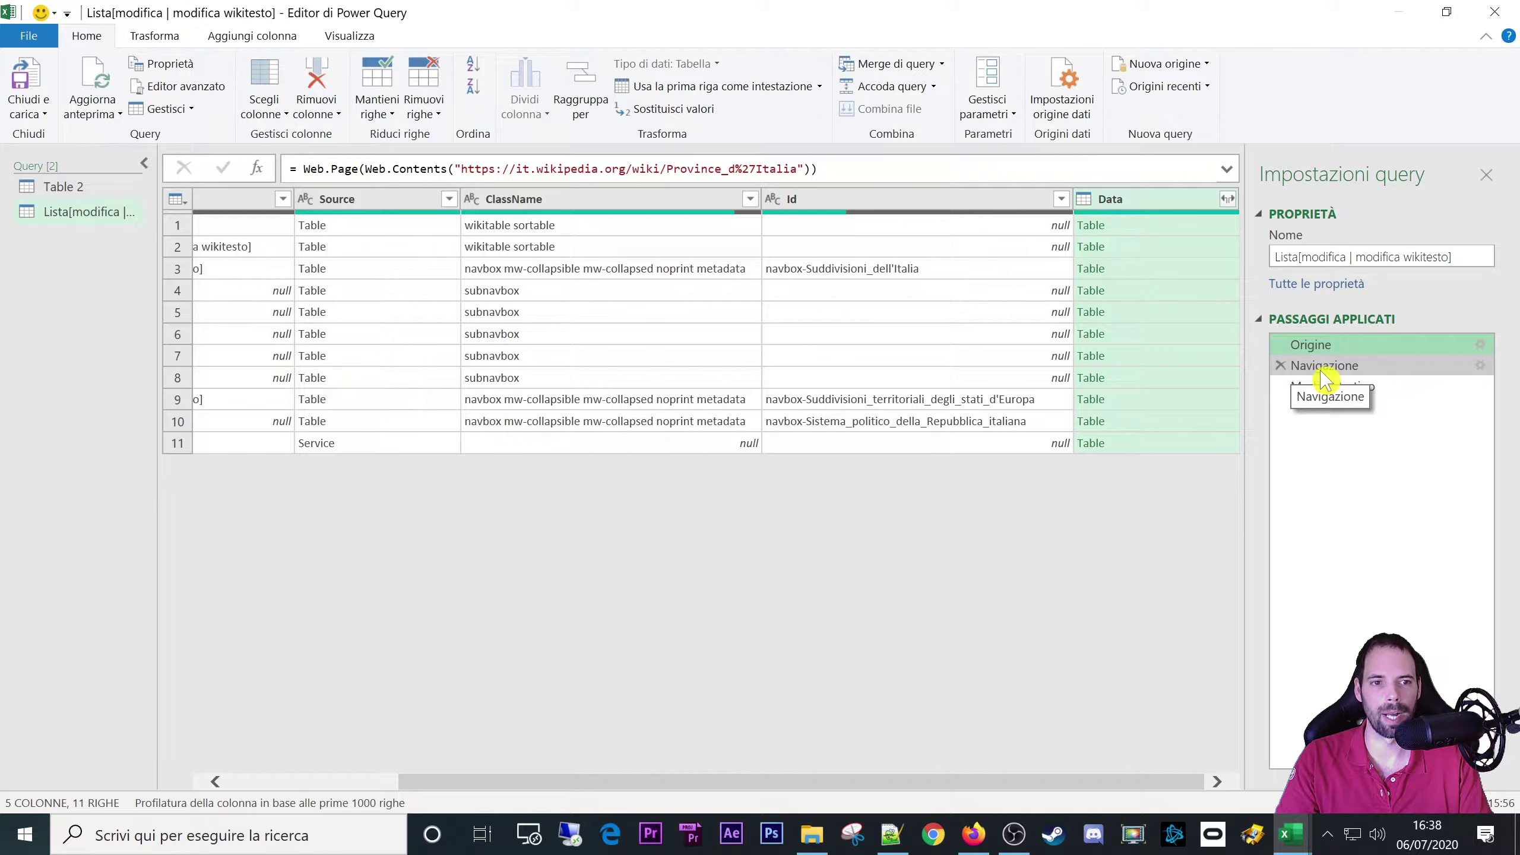
click(1321, 368)
drag(772, 782, 638, 802)
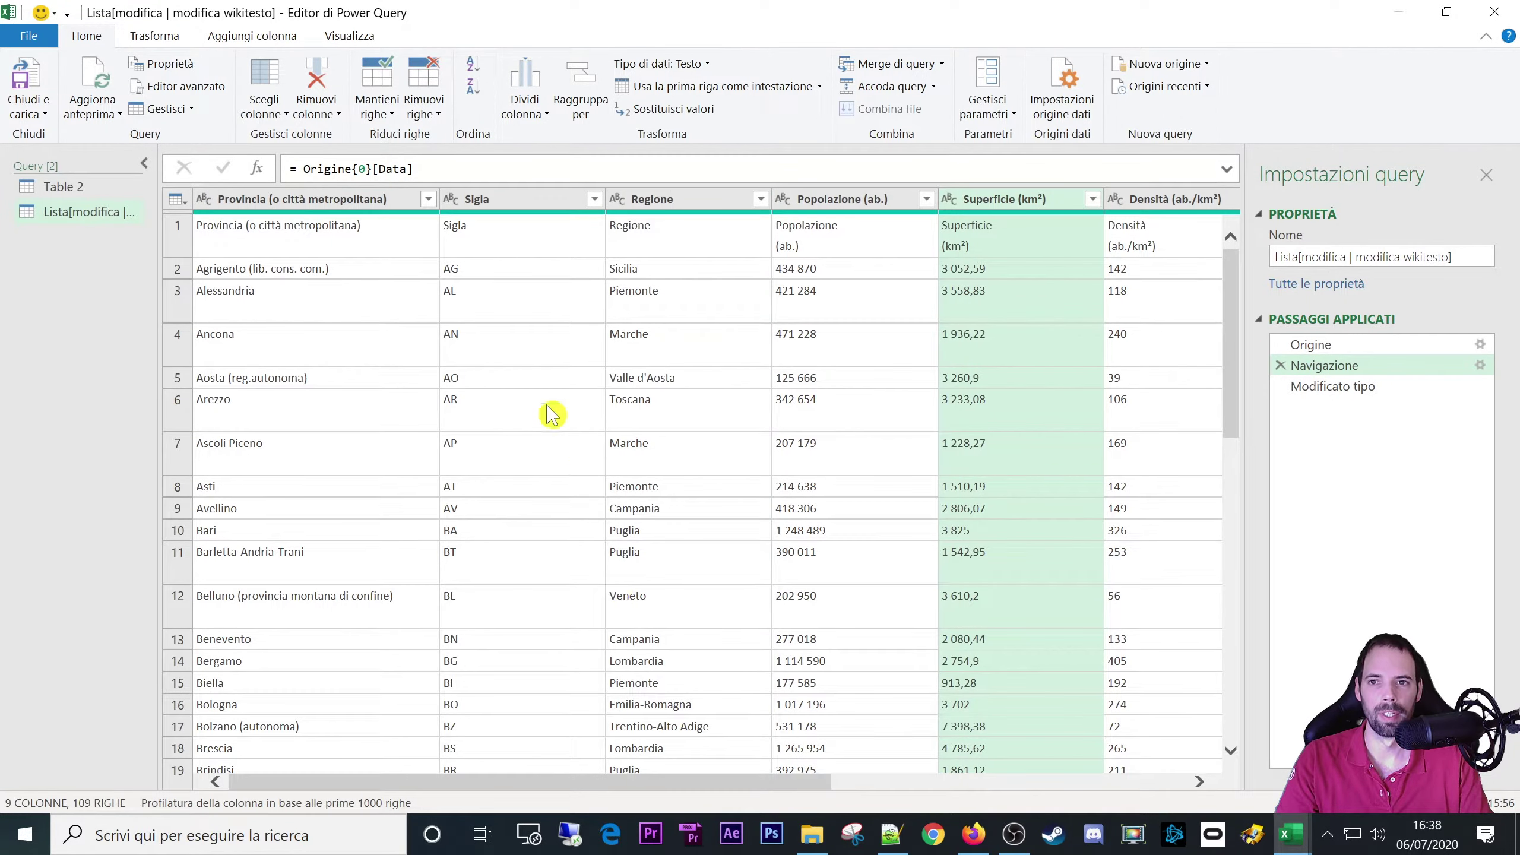
- Show the Modificato tipo step's result and look over the provinces table's columns and rows
click(1339, 386)
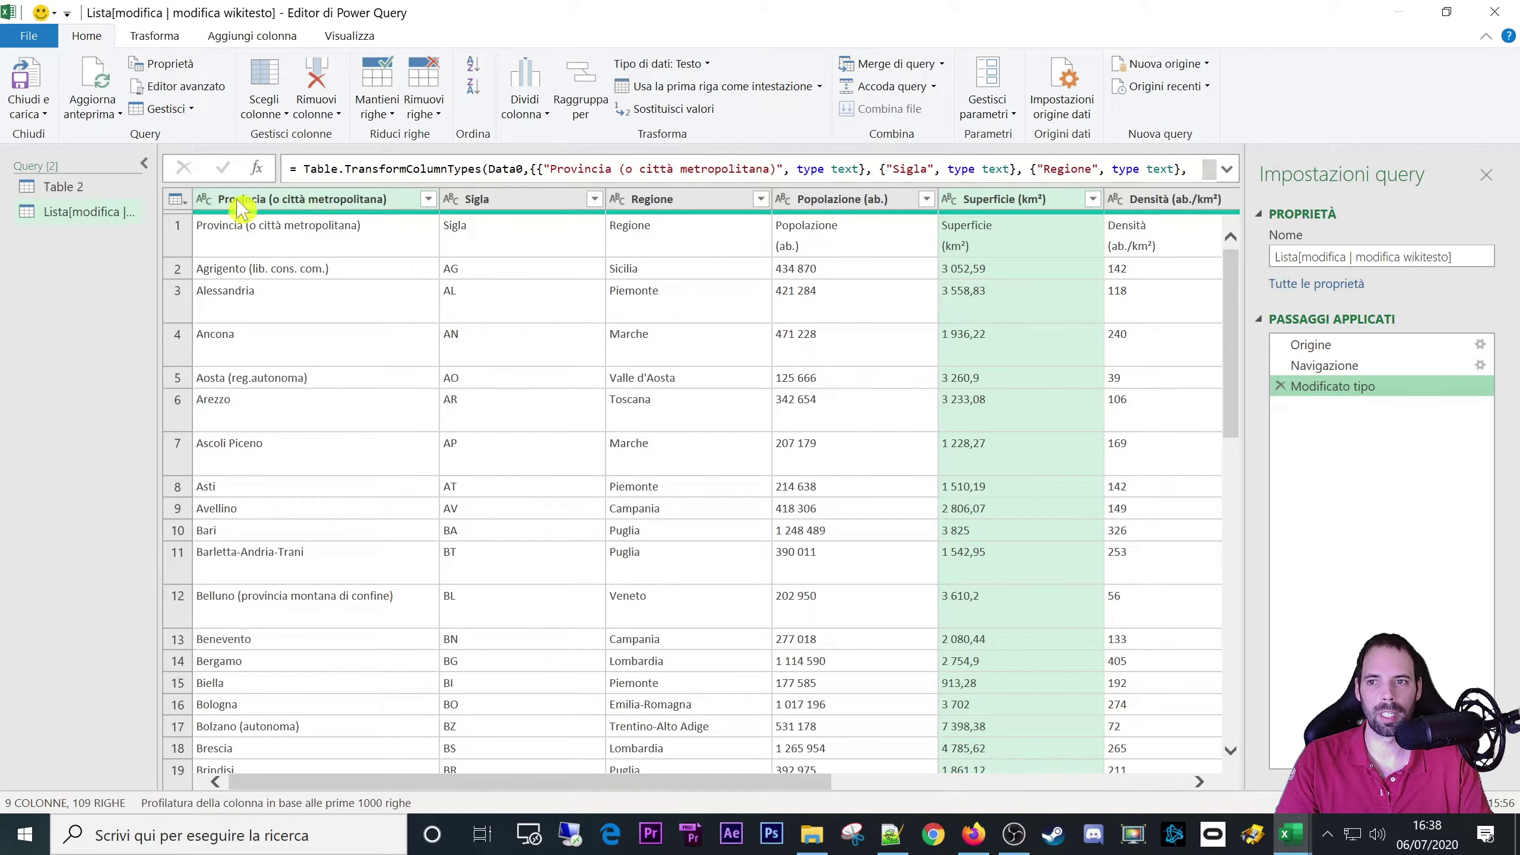
drag(771, 800, 516, 758)
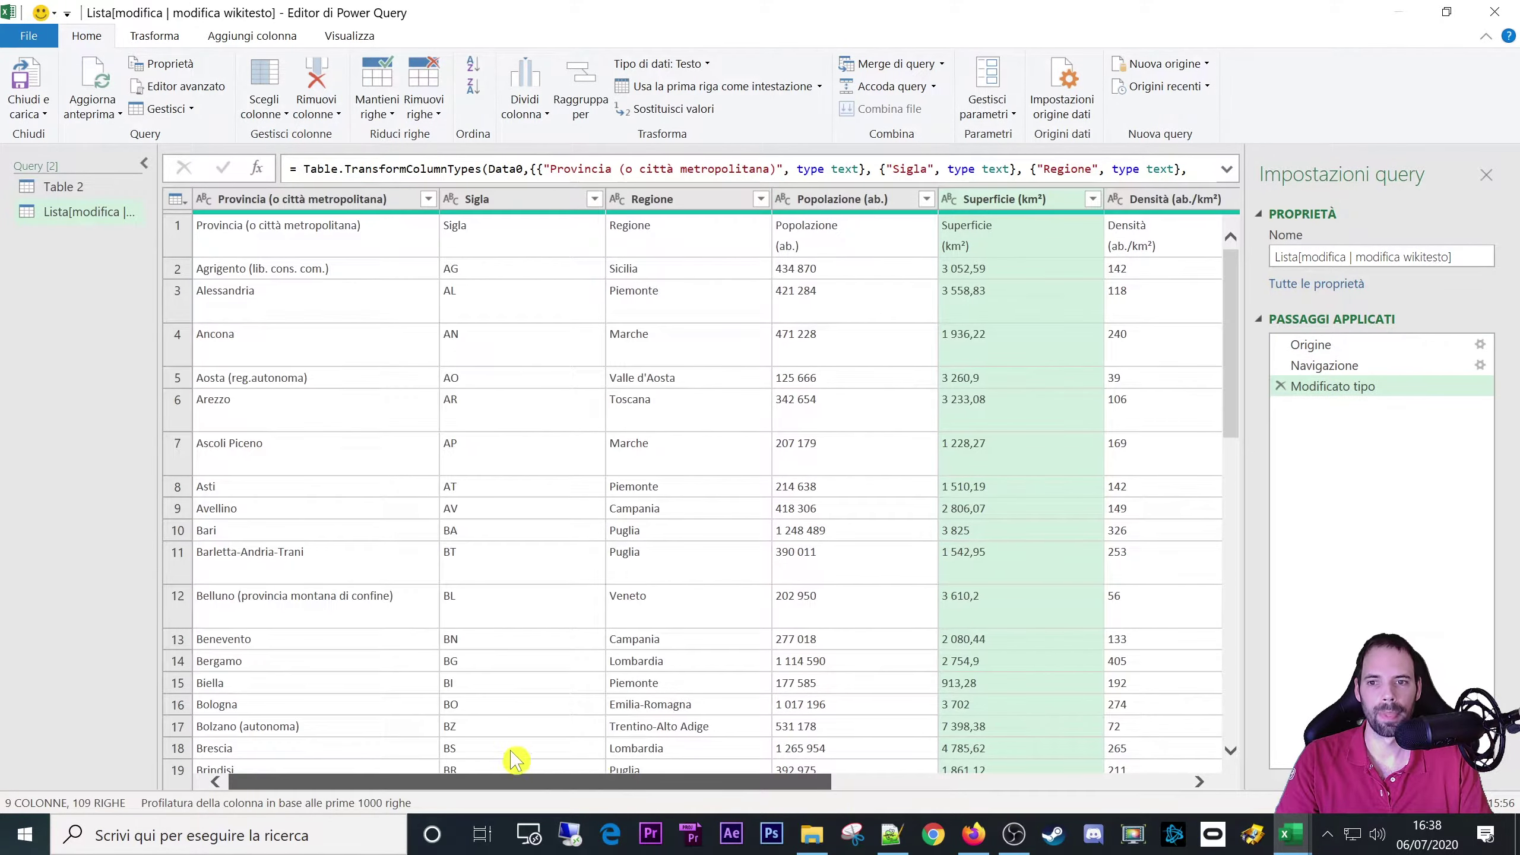
scroll(364, 503, down, 10)
scroll(376, 465, up, 10)
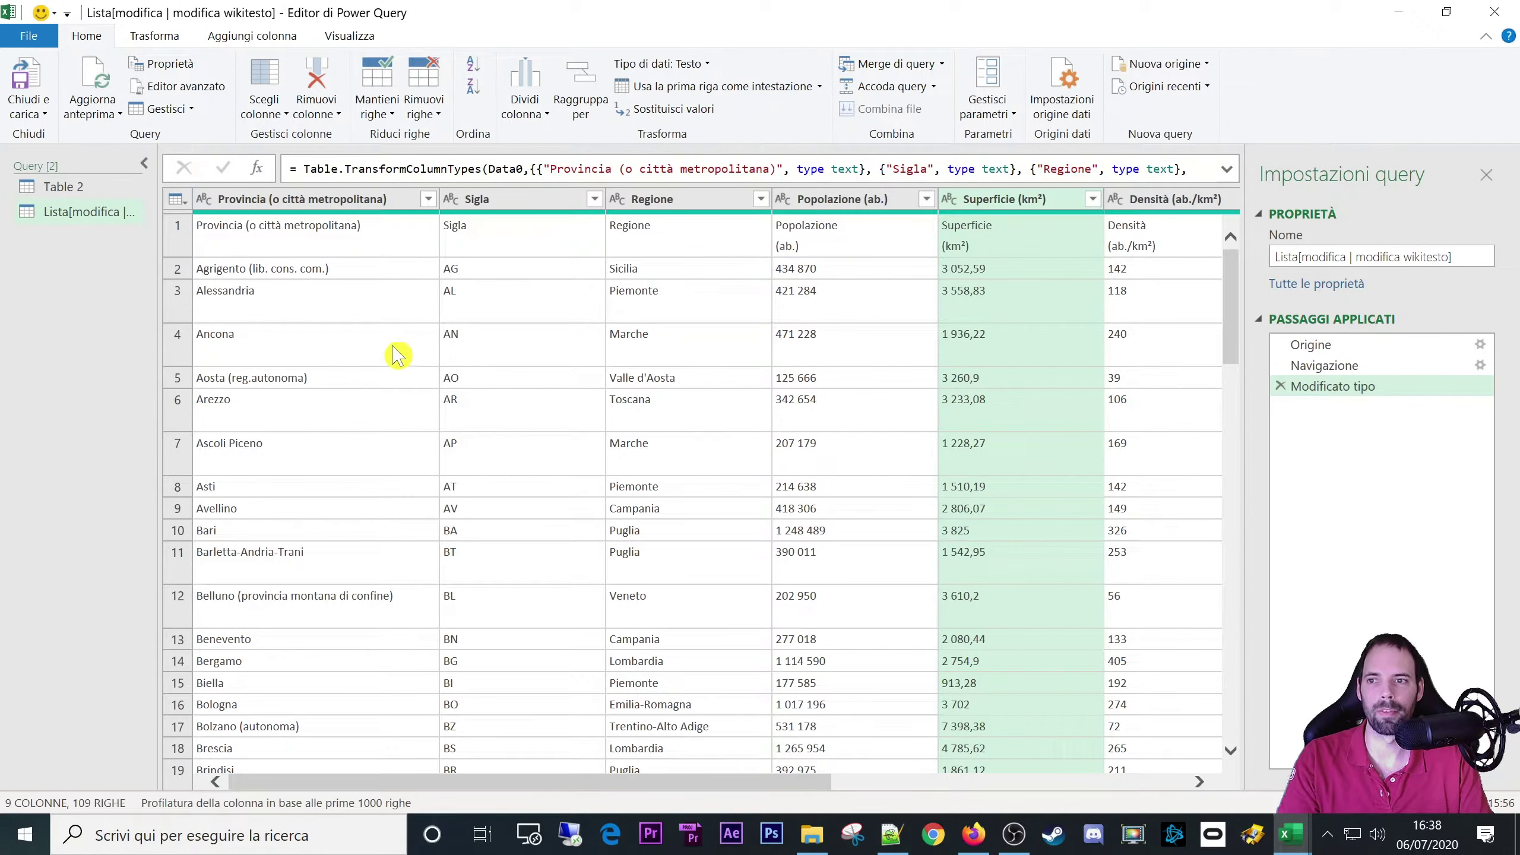
- Filter out the repeated header row by keeping only rows whose Sigla value is different from "Sigla"
click(361, 242)
click(479, 245)
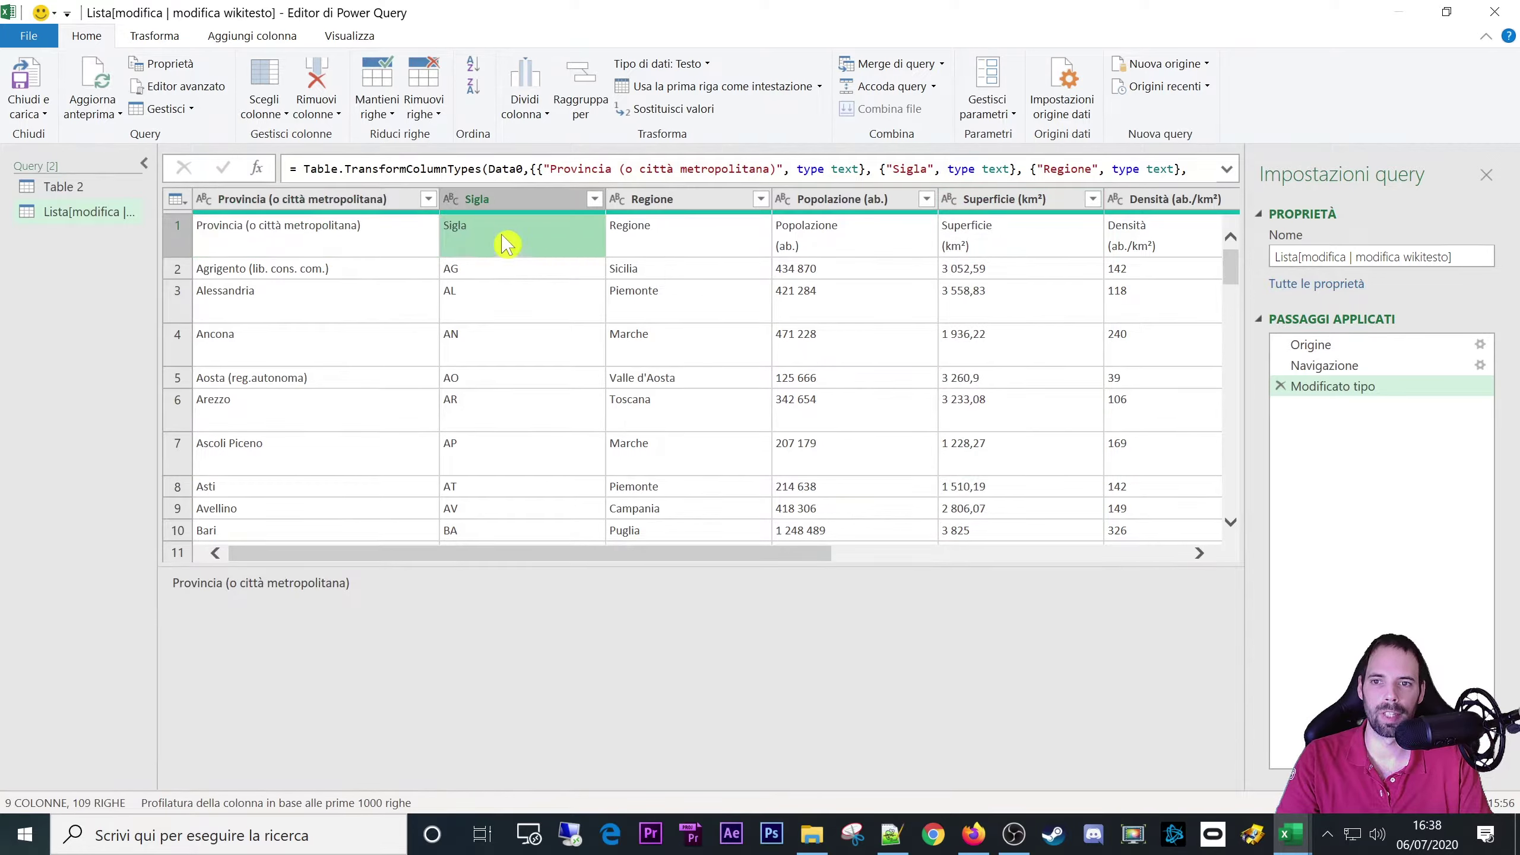
click(359, 243)
click(502, 243)
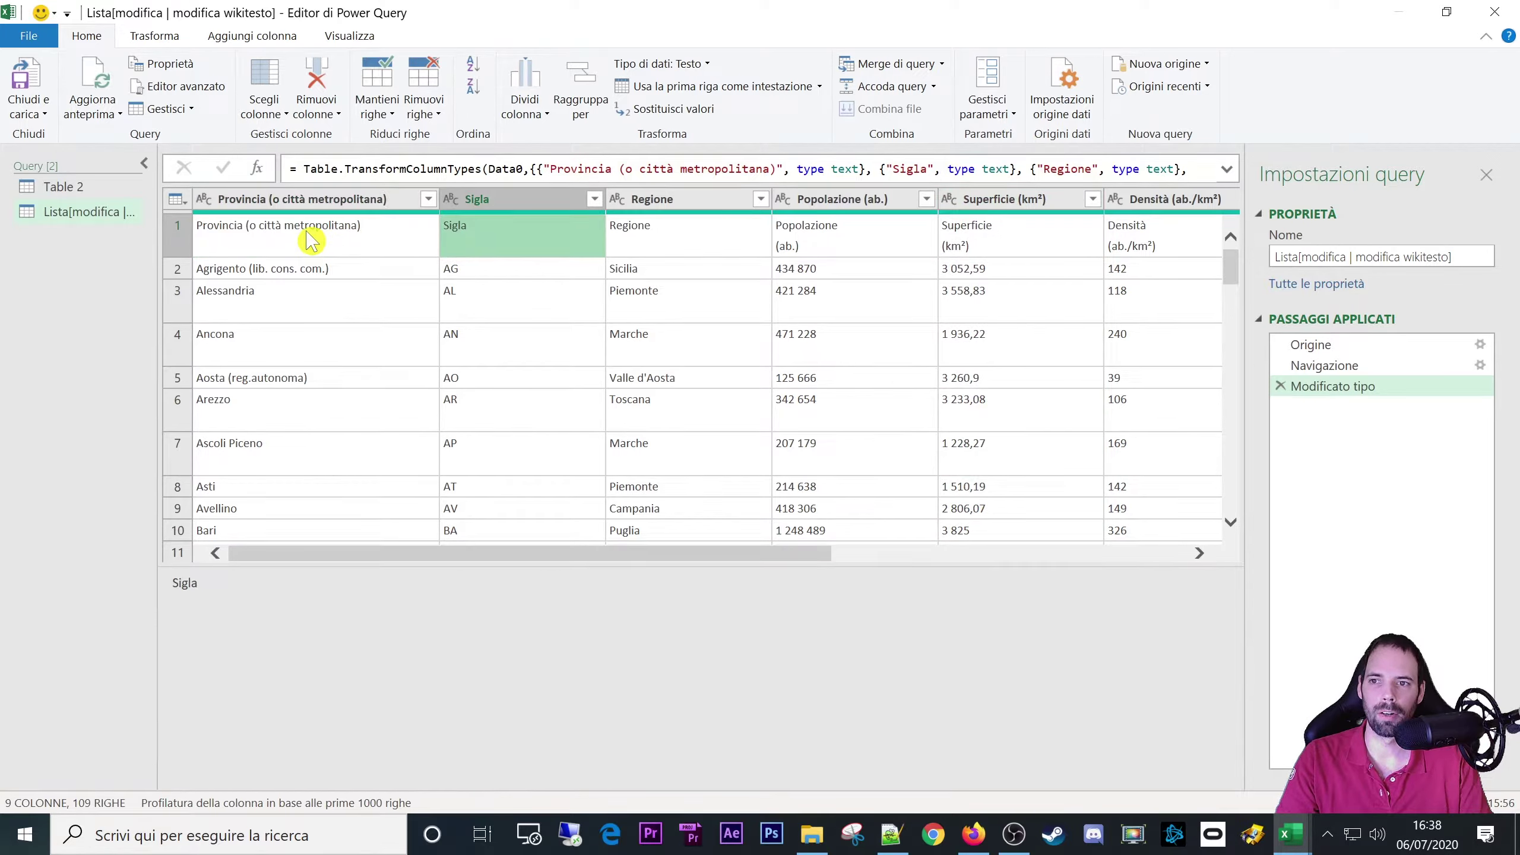
click(312, 240)
click(503, 246)
click(401, 245)
click(484, 244)
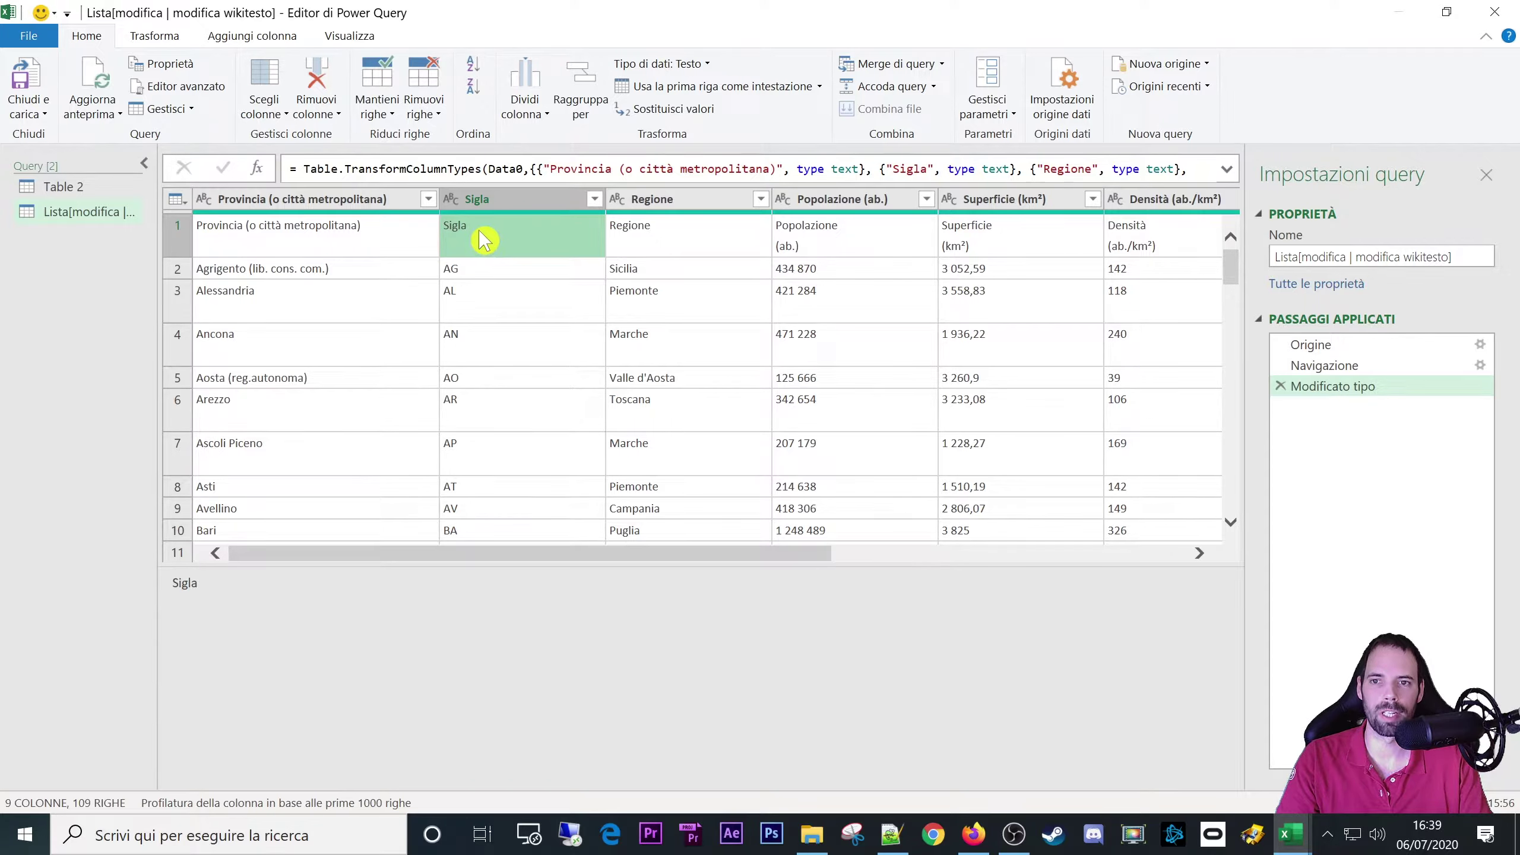
right_click(483, 240)
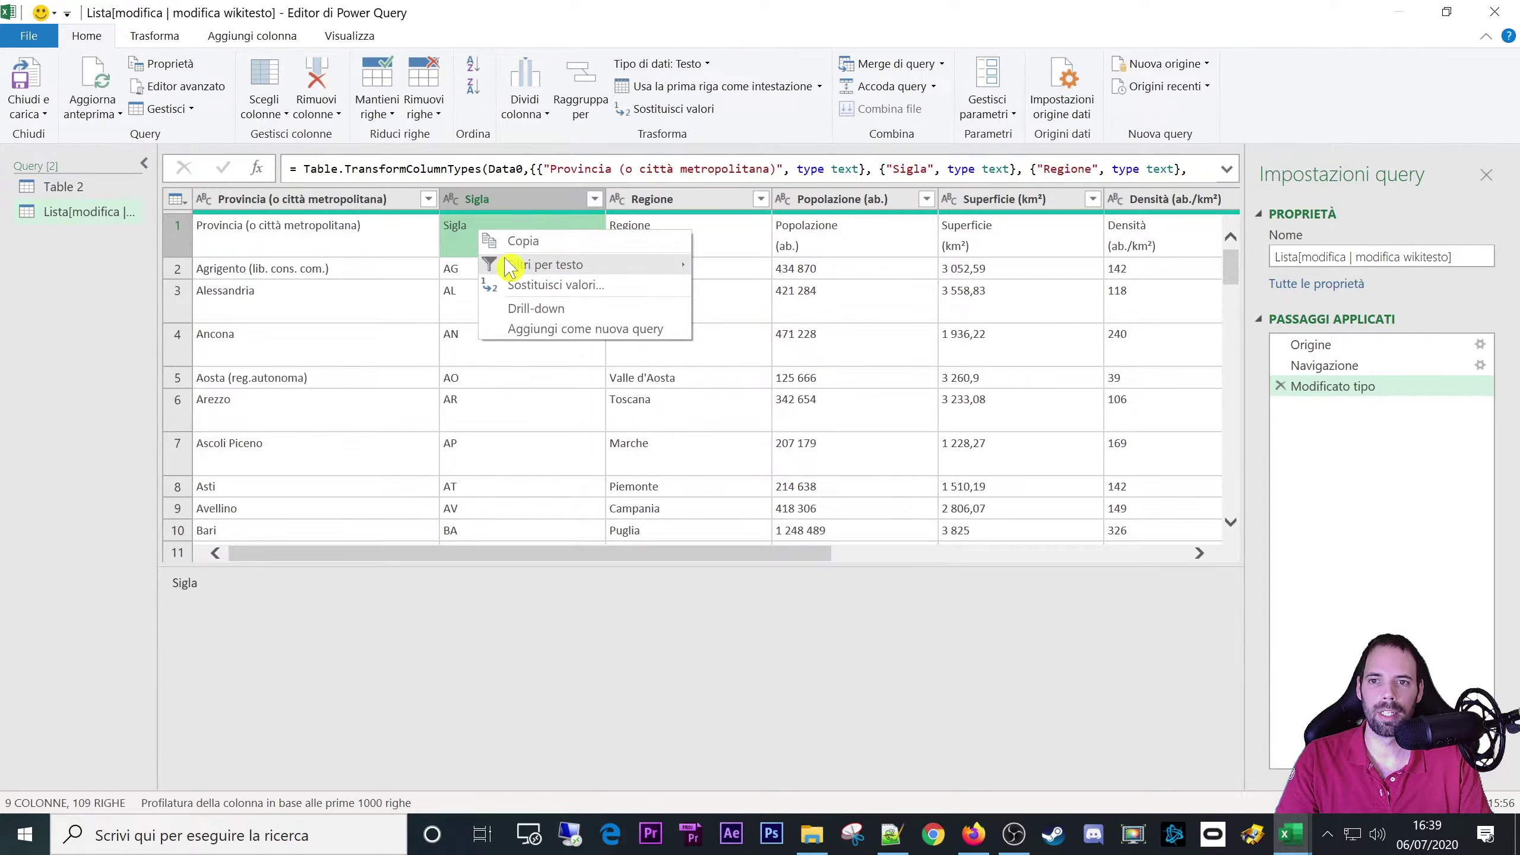
mouse_move(506, 264)
click(776, 294)
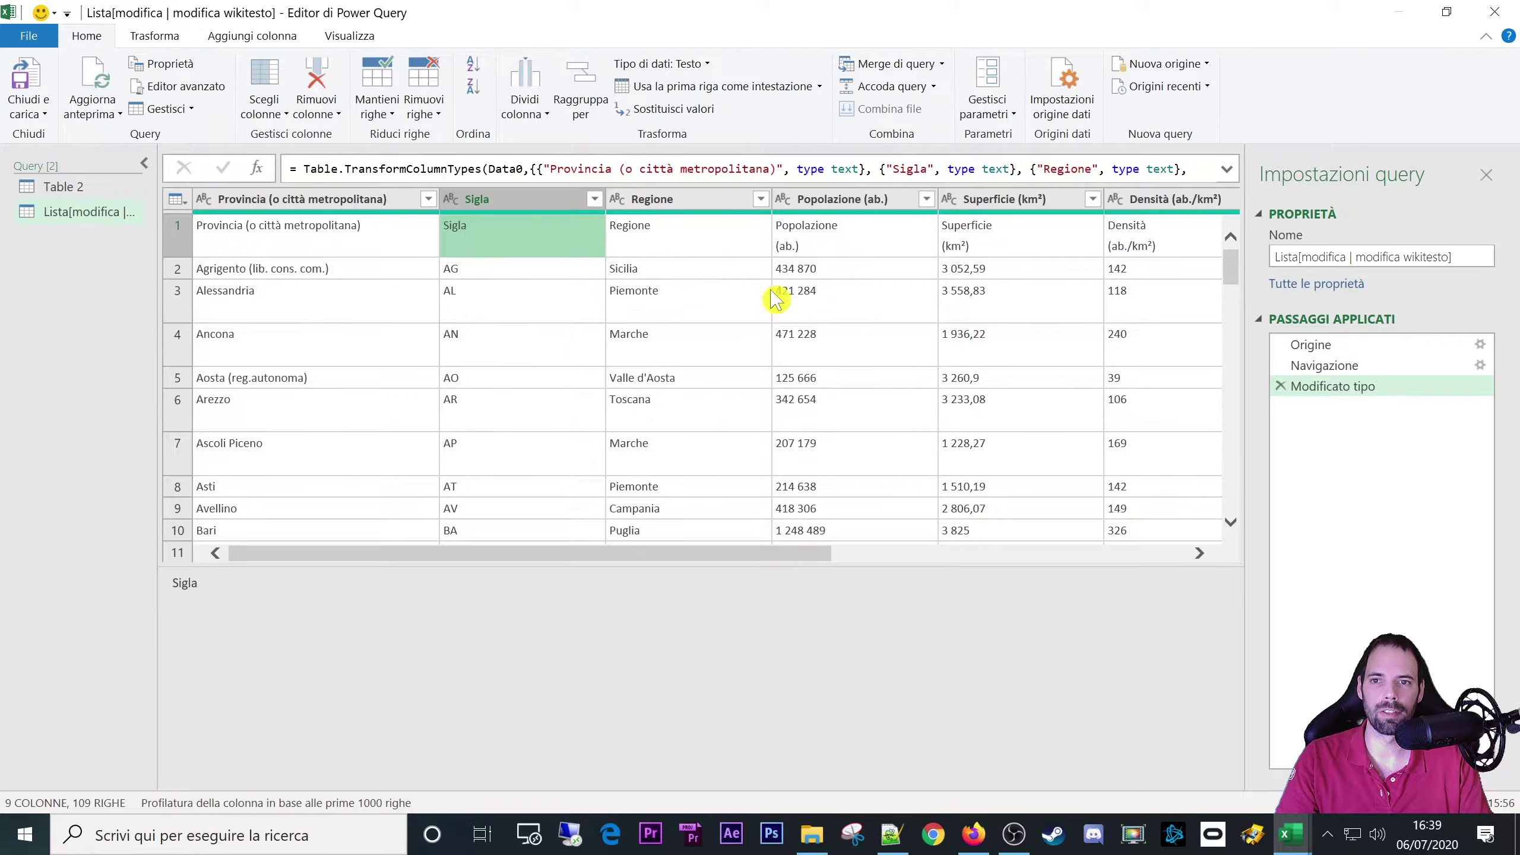
- View the Sigla column's filter options and the text filters offered for the AG cell without applying any
click(593, 200)
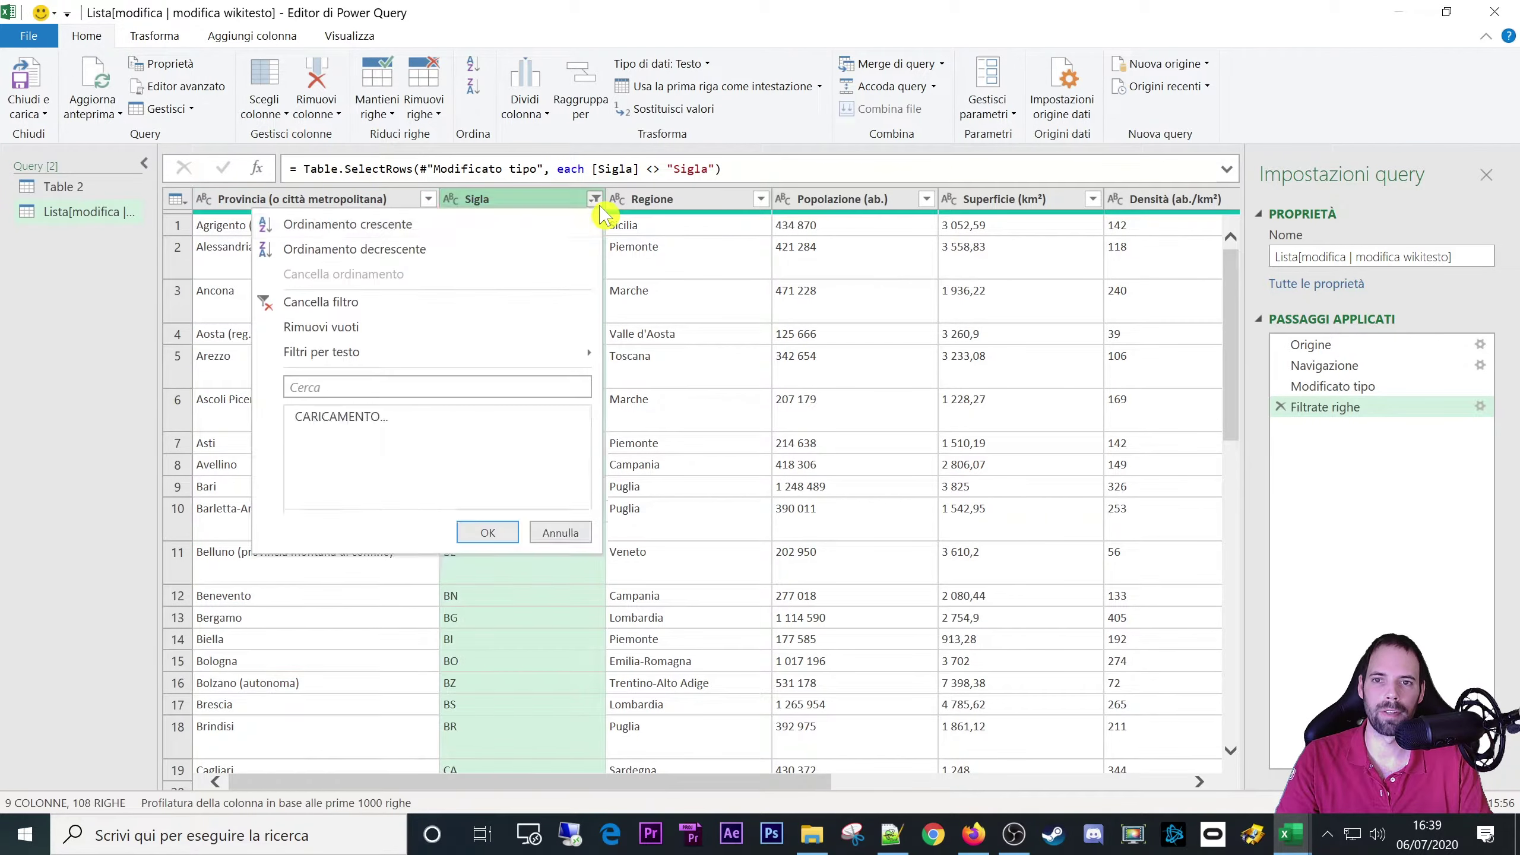
mouse_move(514, 358)
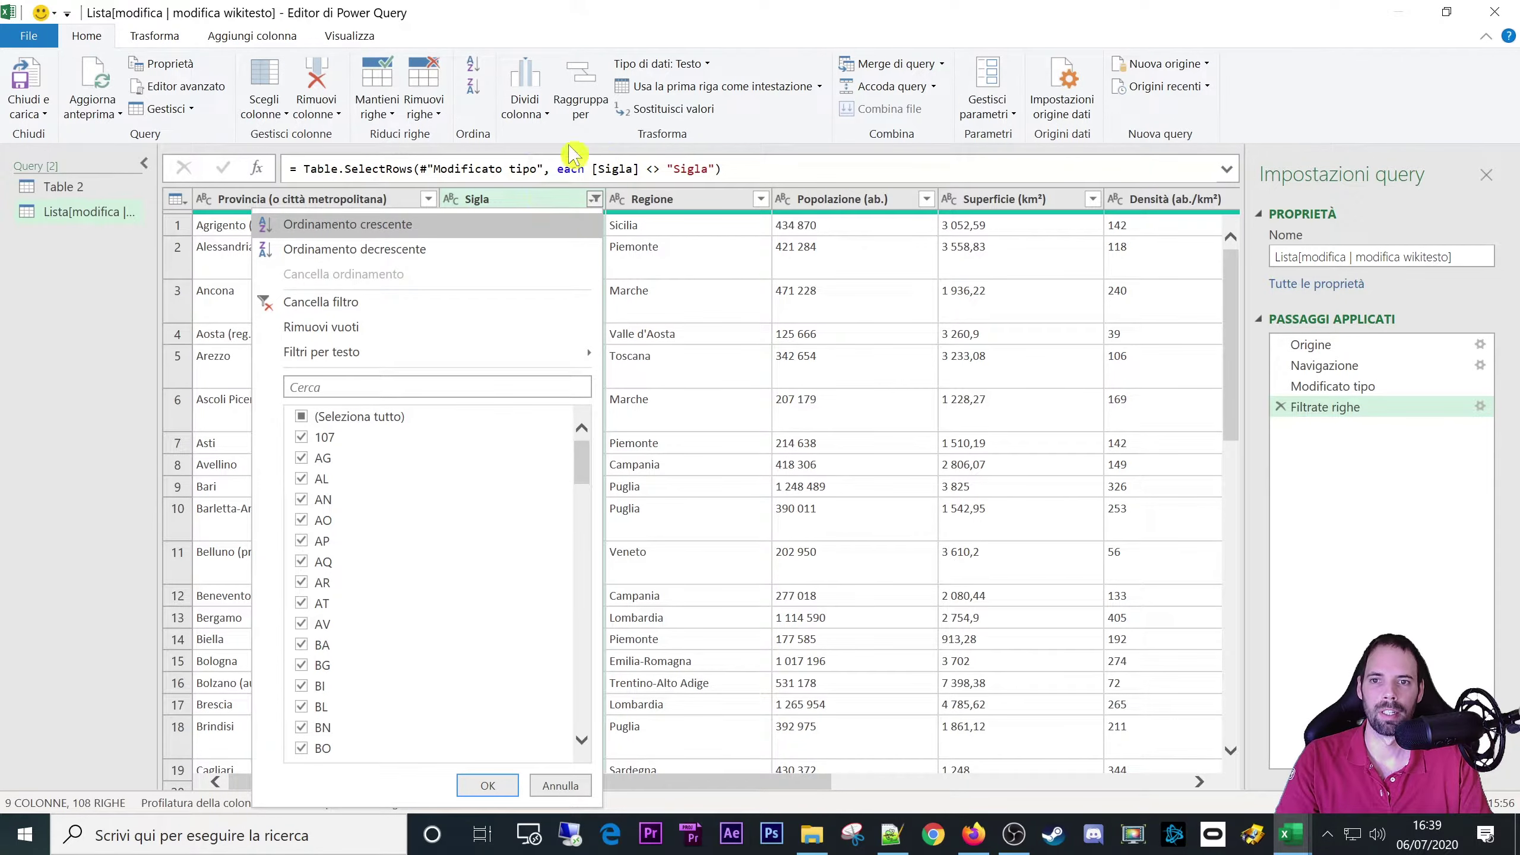
key(Escape)
click(527, 229)
right_click(527, 229)
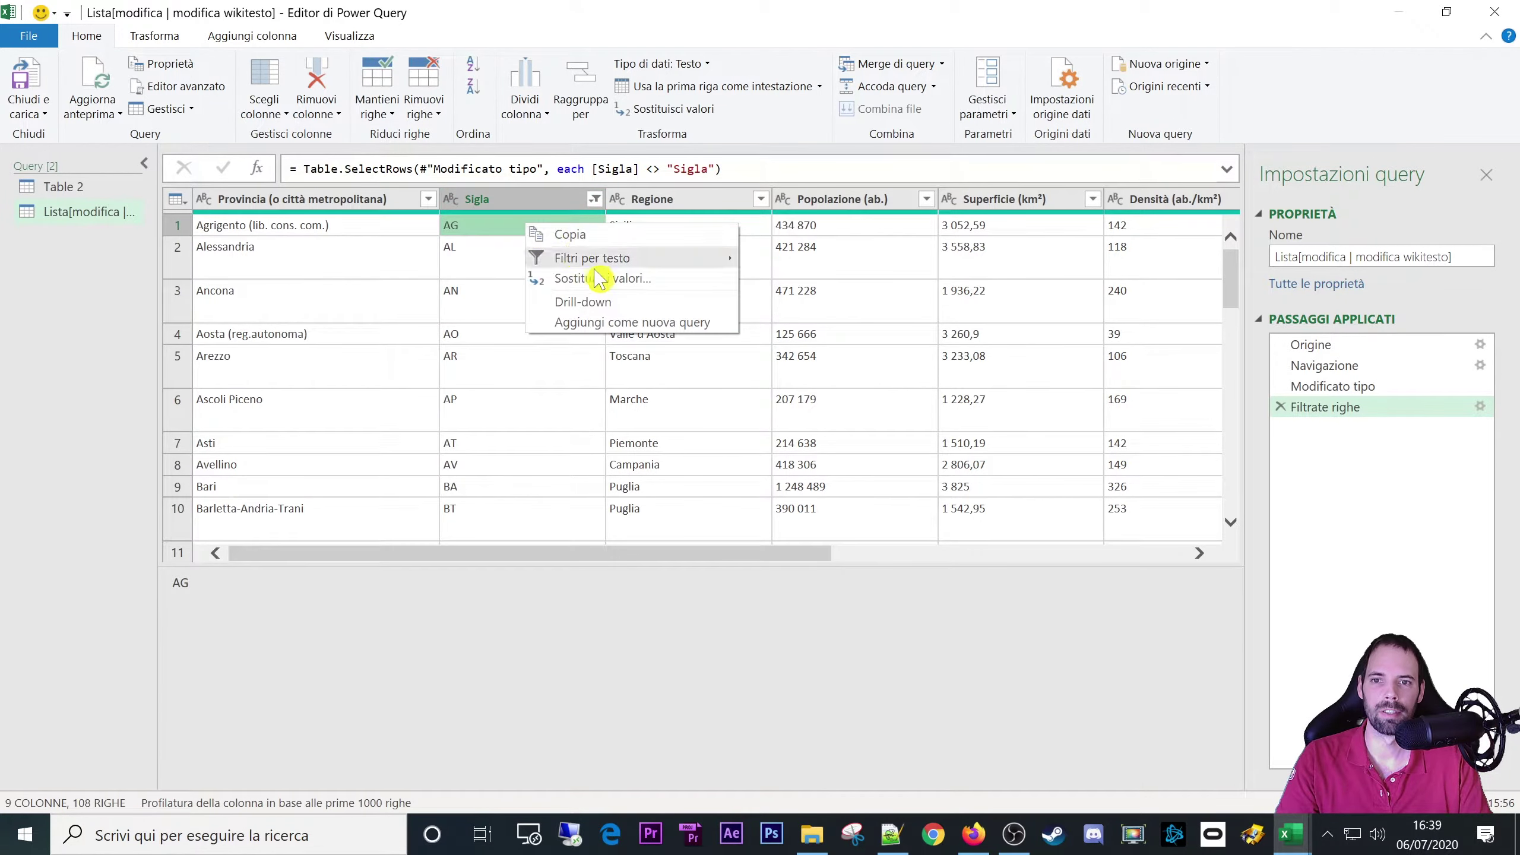
mouse_move(603, 268)
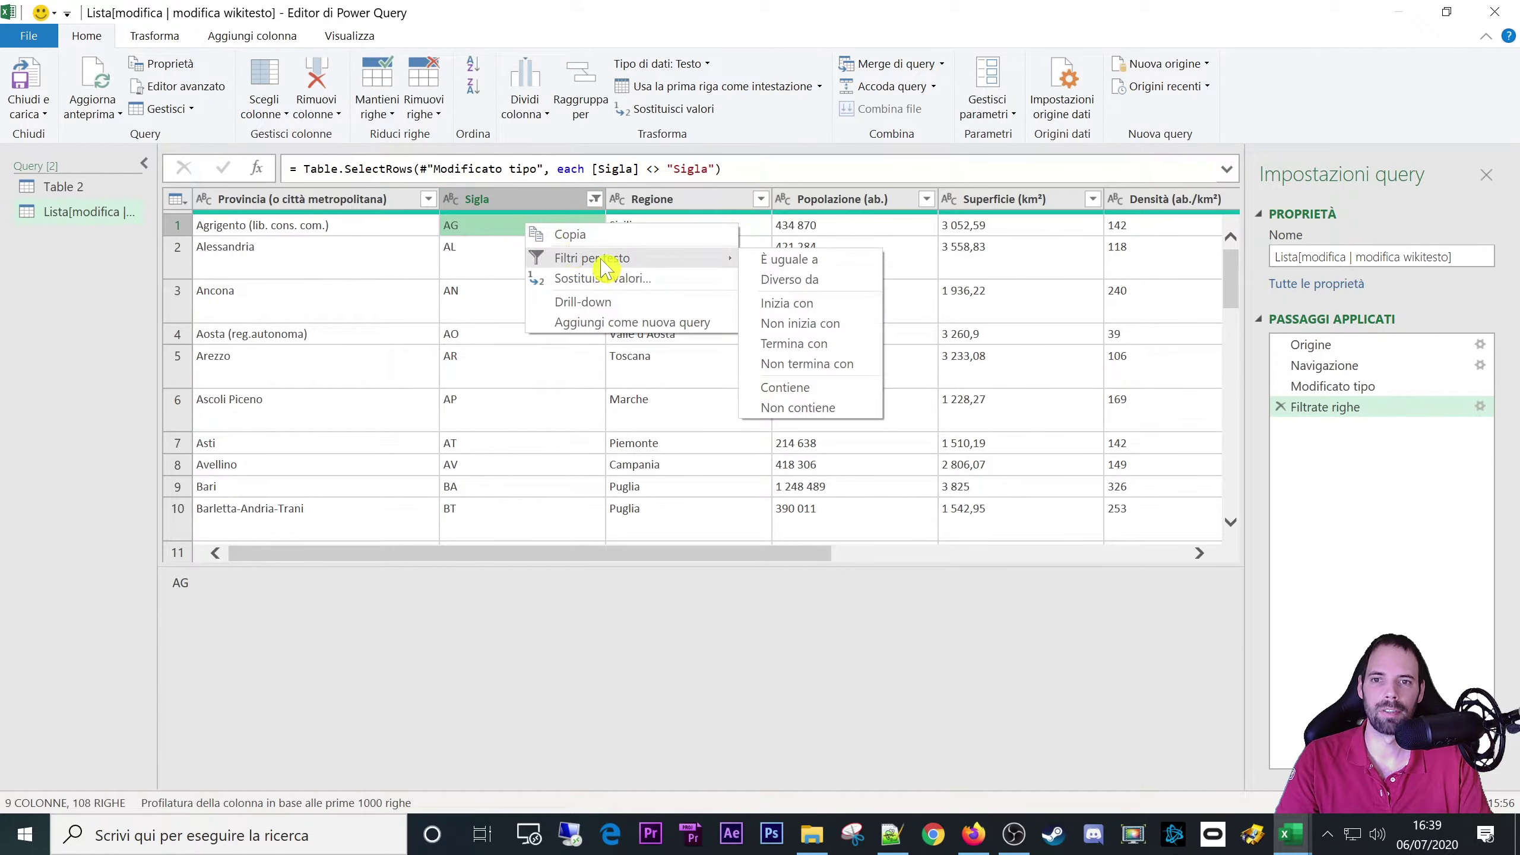
click(465, 233)
scroll(445, 340, down, 1)
scroll(455, 313, up, 1)
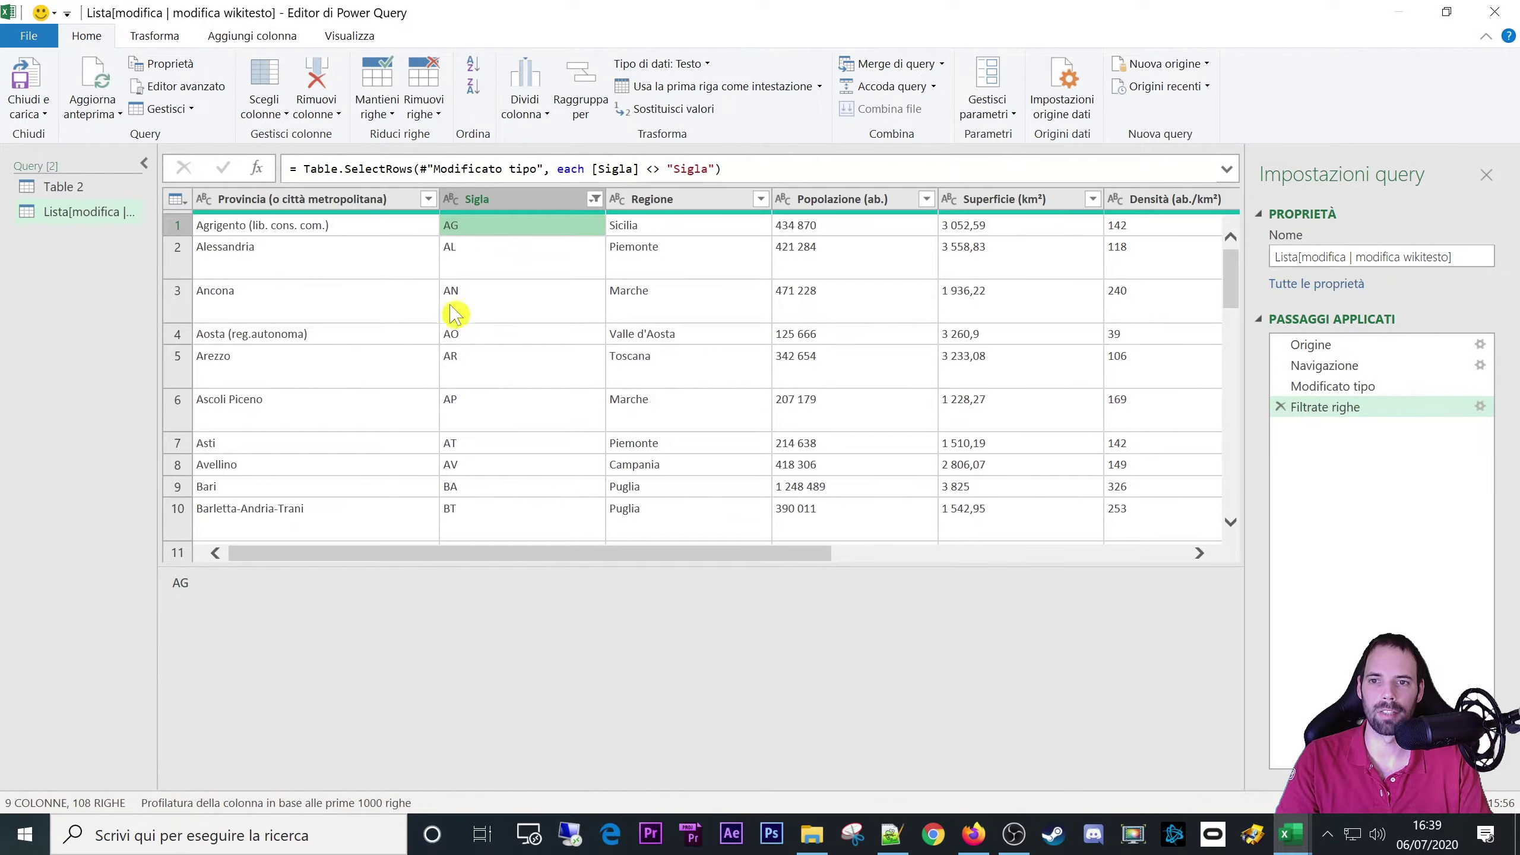
- Exclude the final total row by filtering the Provincia column to values different from "Totale"
scroll(431, 357, down, 20)
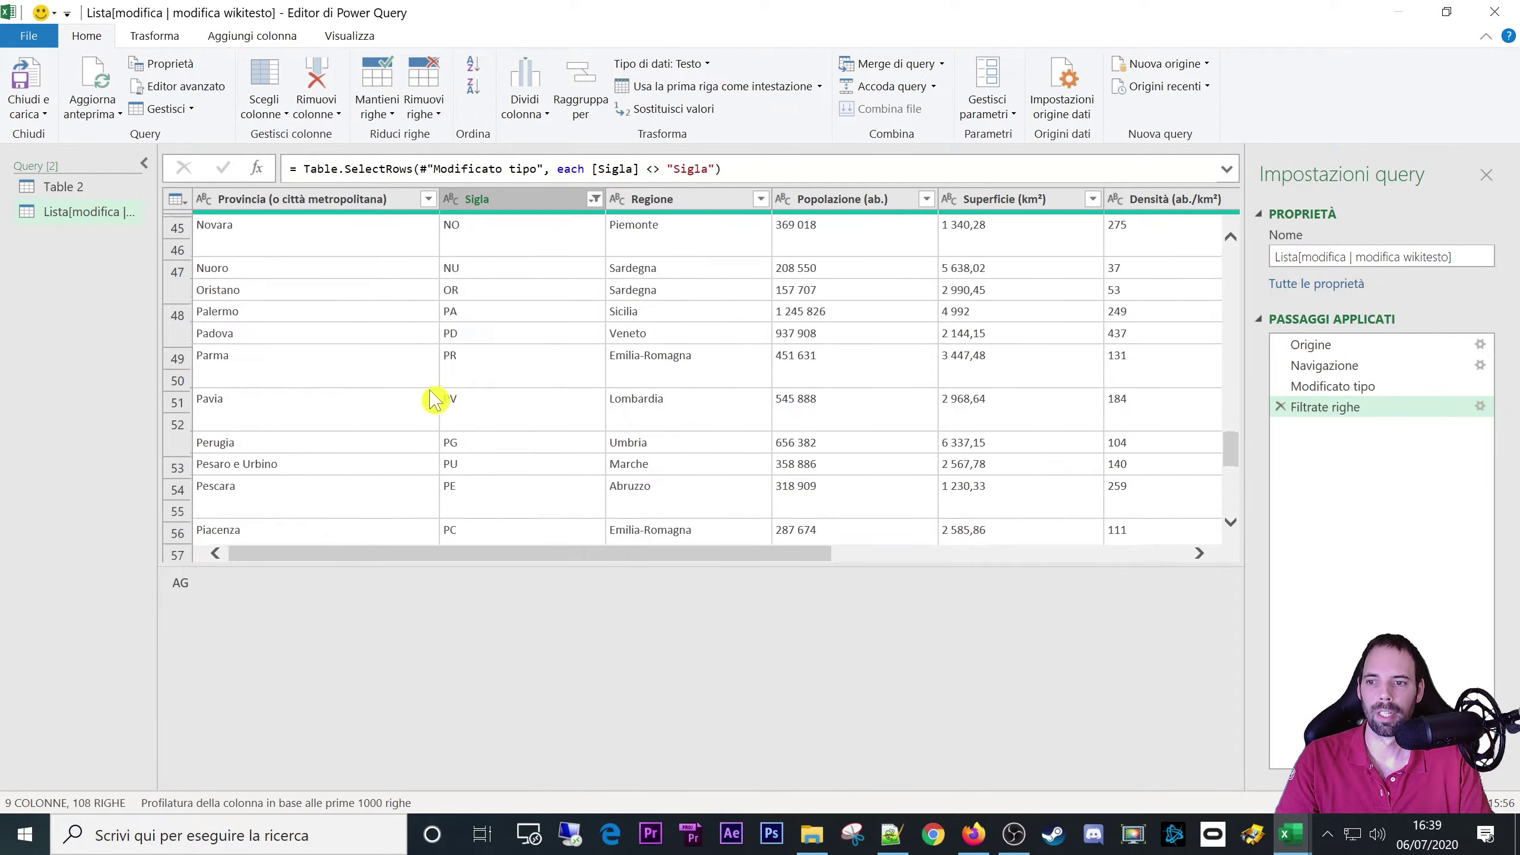
scroll(443, 381, down, 7)
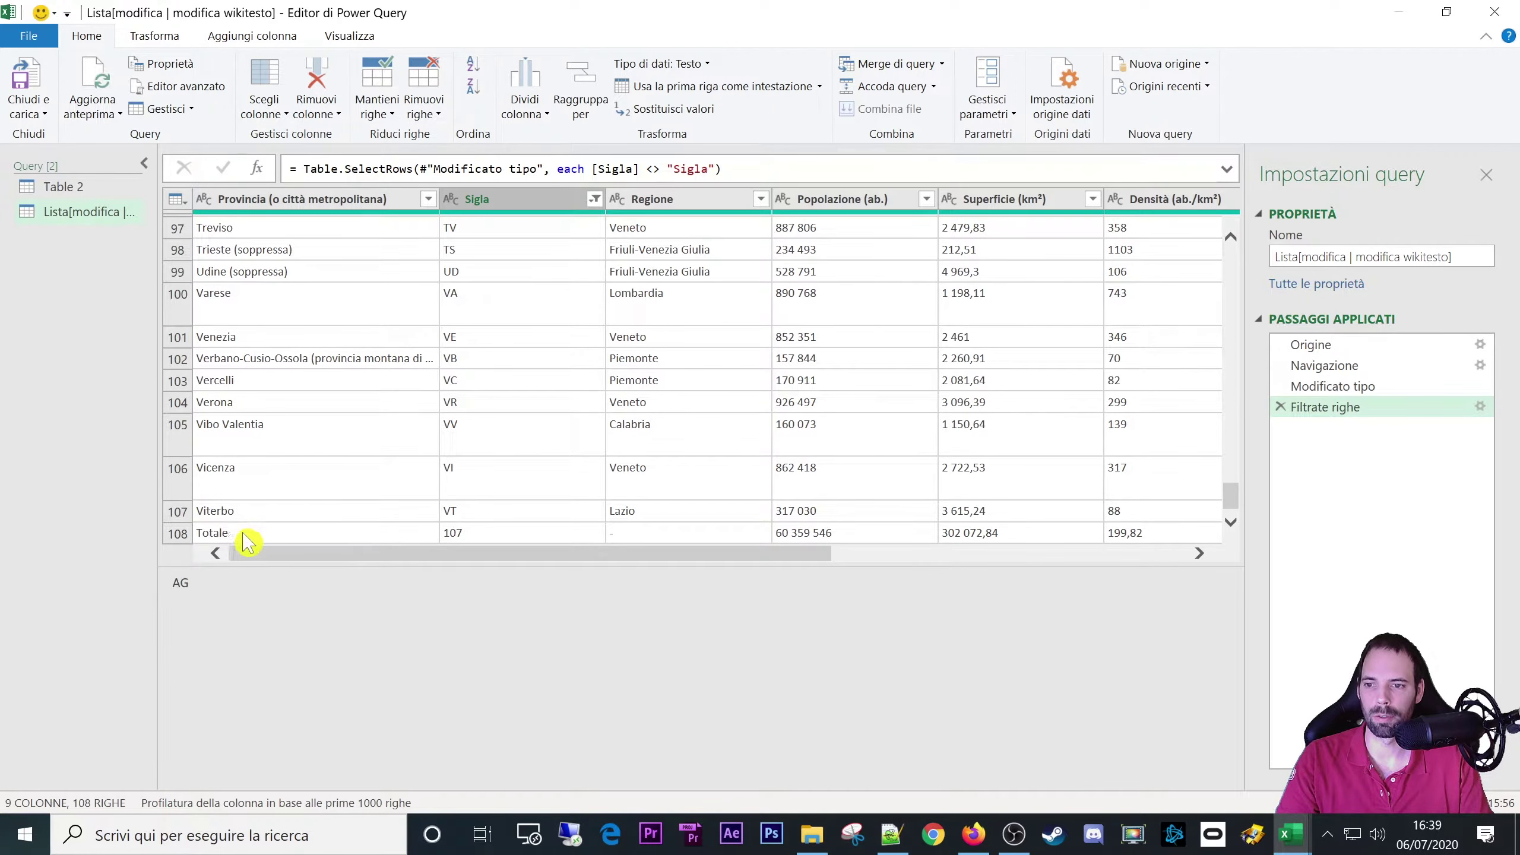
click(244, 535)
right_click(323, 542)
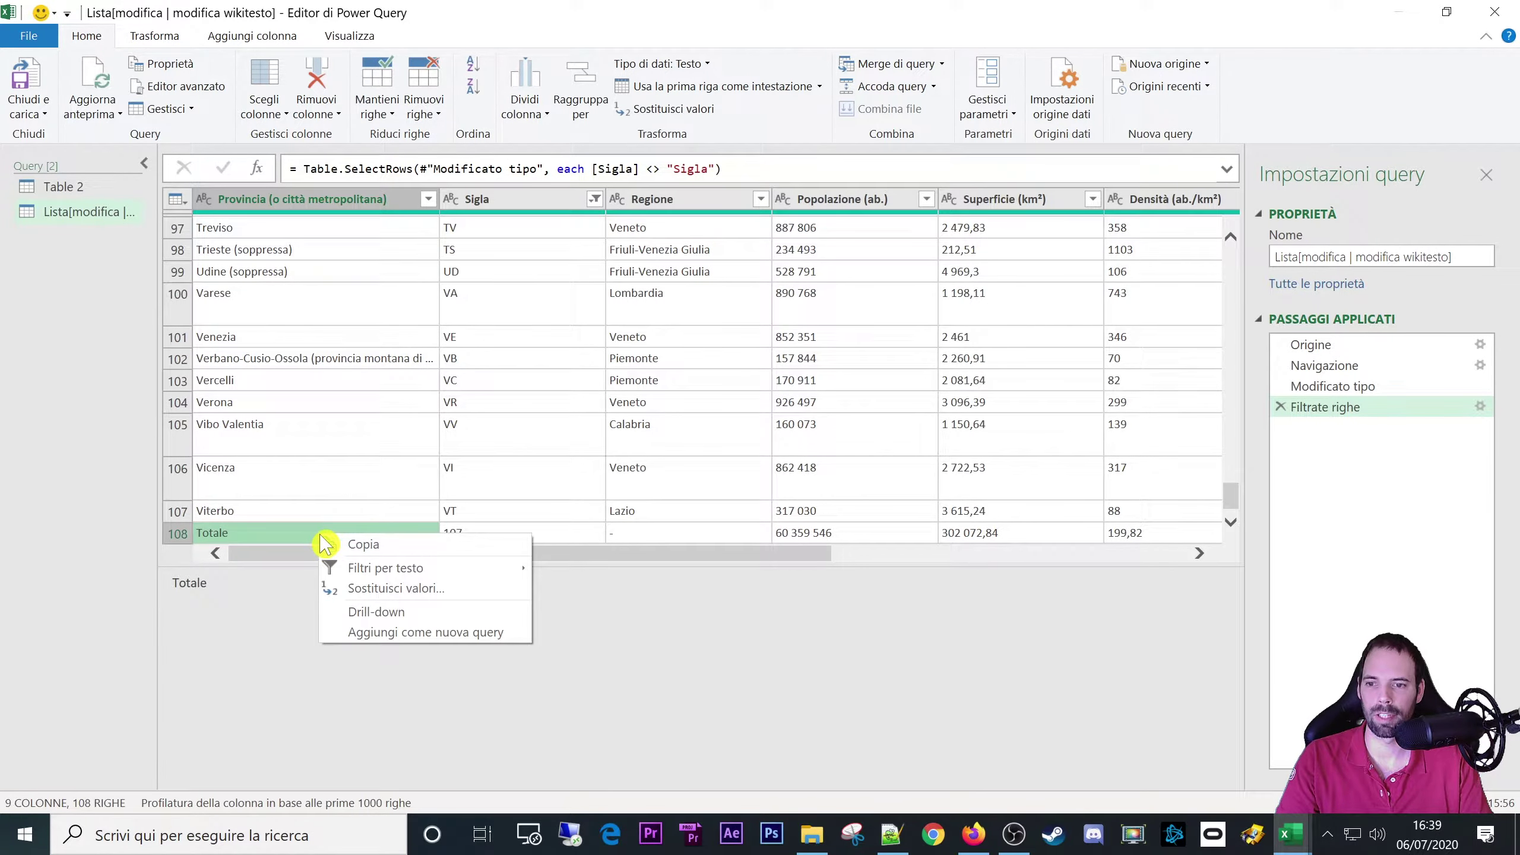
mouse_move(378, 567)
click(611, 592)
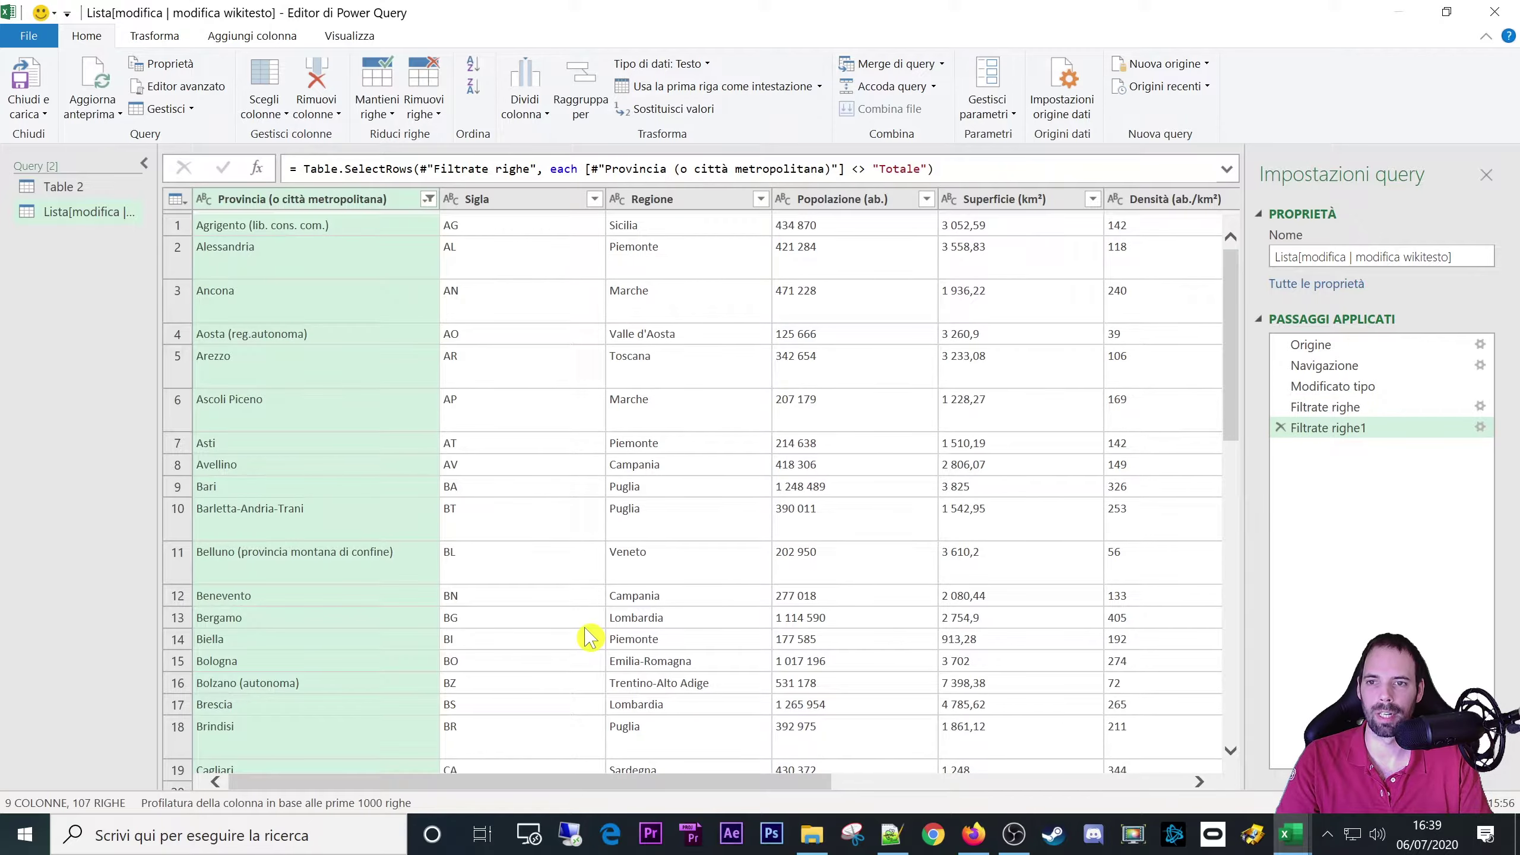
- Look over the filtered province rows, previewing the Arezzo, Avellino and Ancona cells
click(314, 261)
click(315, 366)
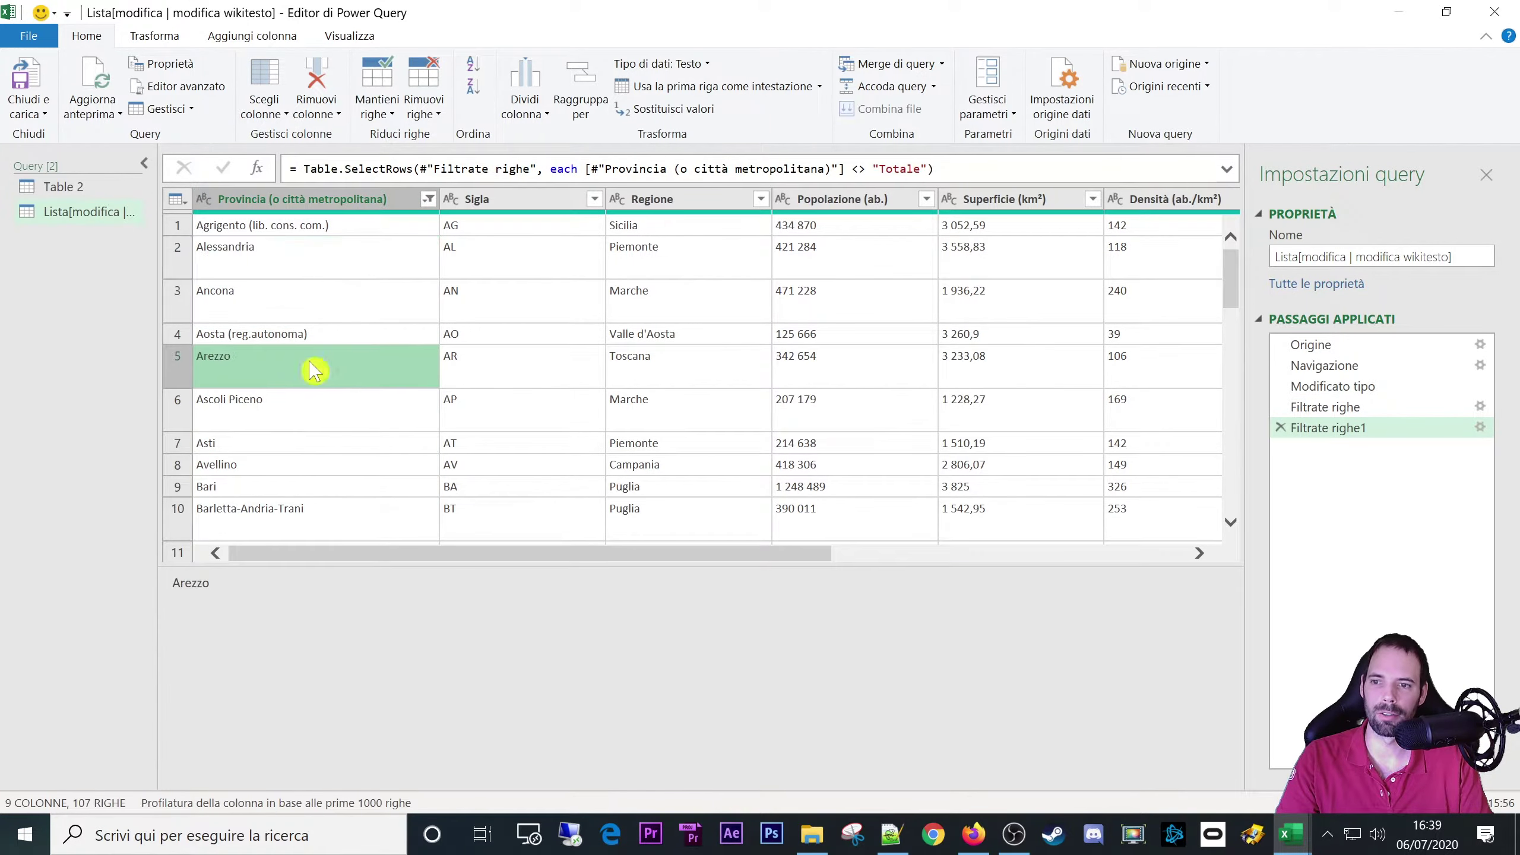
click(326, 466)
scroll(326, 473, down, 8)
scroll(329, 428, up, 15)
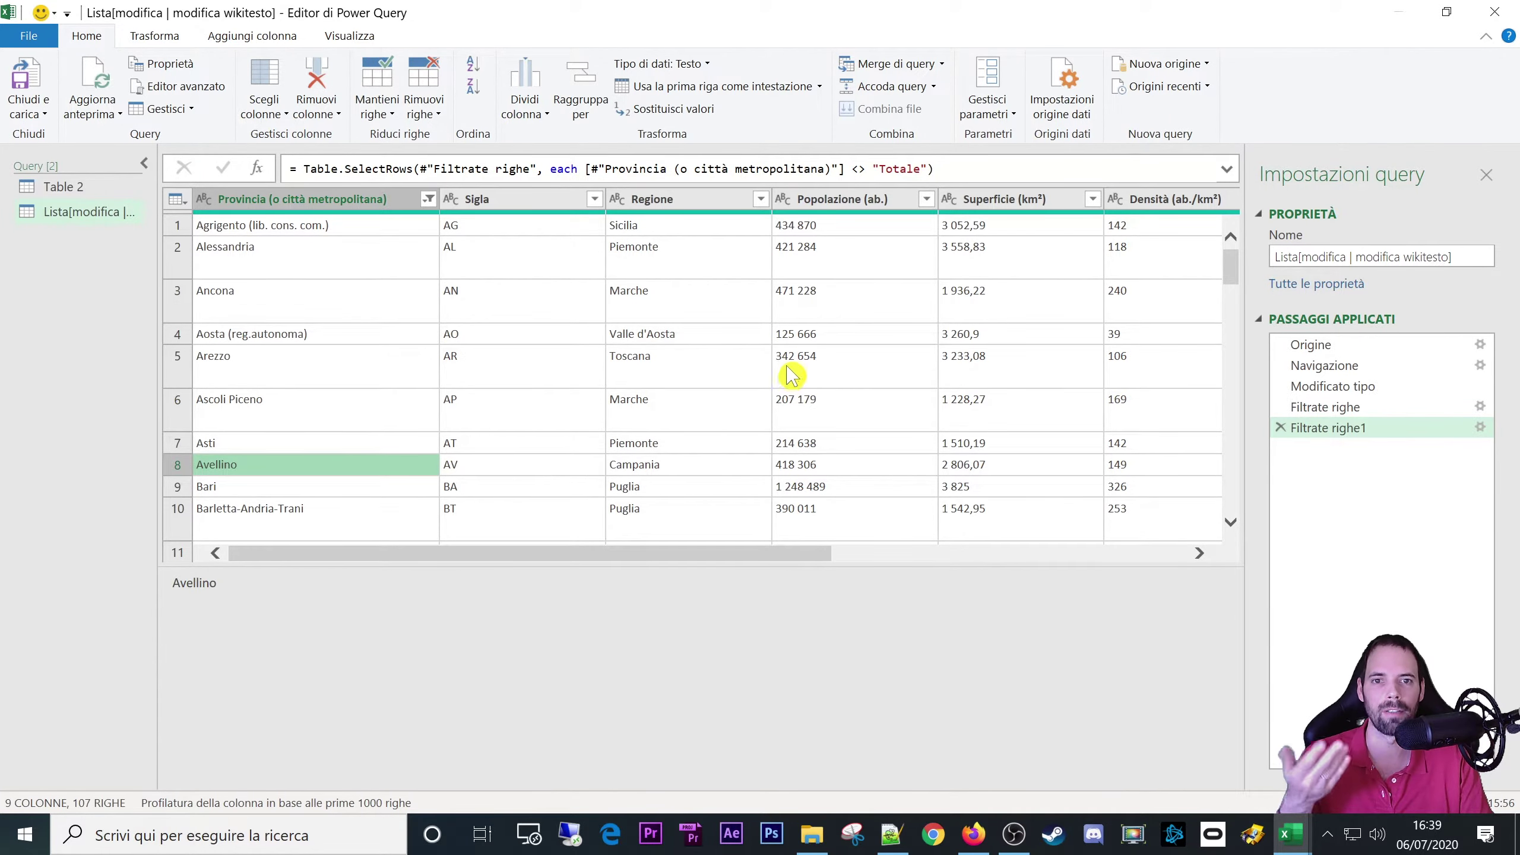
click(535, 381)
click(312, 386)
click(293, 299)
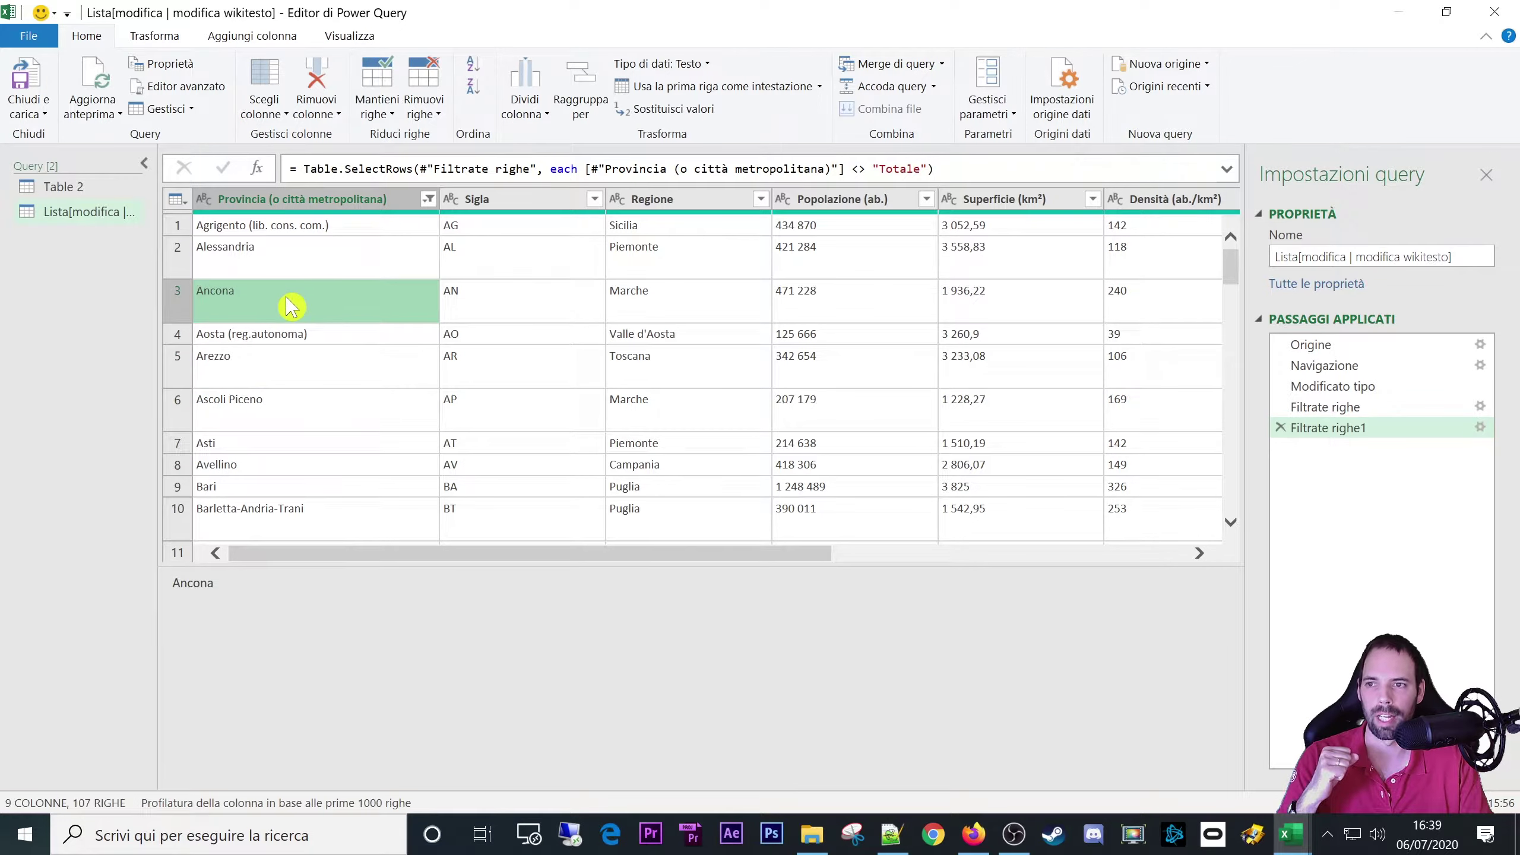
- Delete the Table 2 query and confirm its removal
click(77, 188)
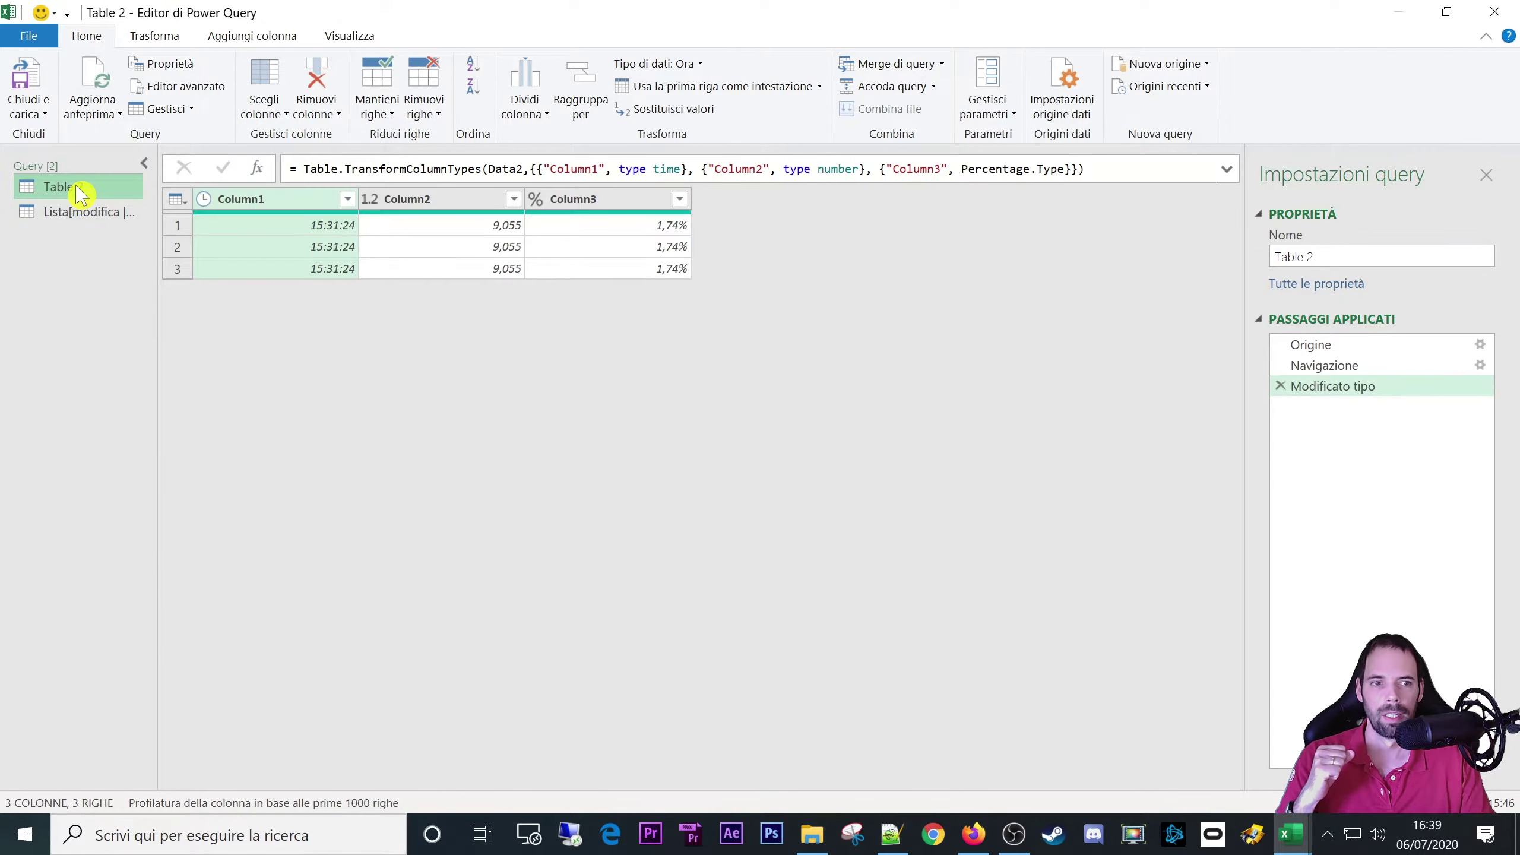
right_click(78, 190)
click(120, 238)
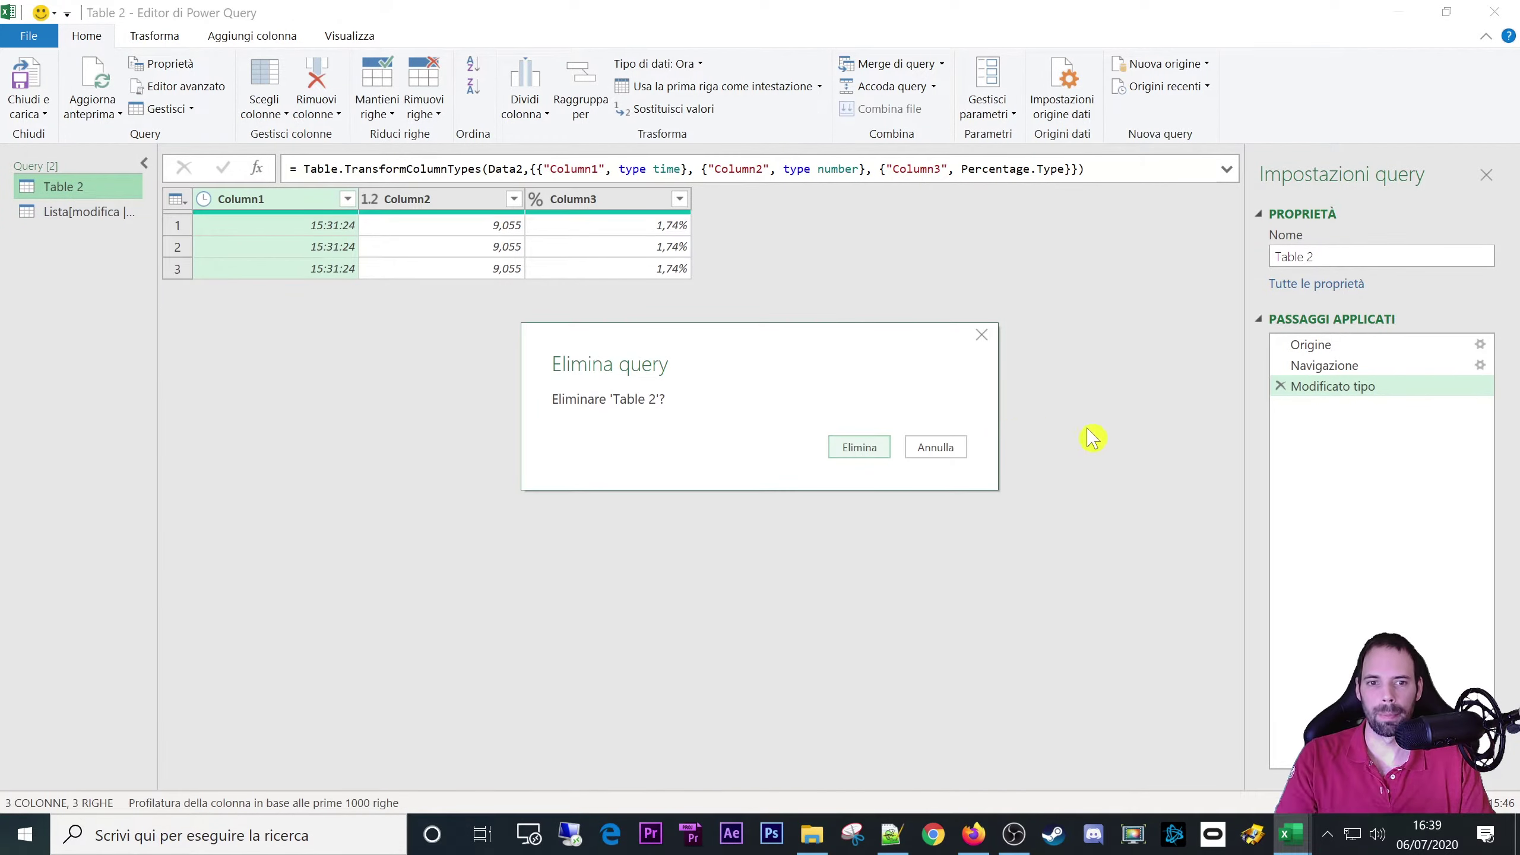
click(850, 456)
- Save and close the Lista query as a connection only, returning to the Foglio1 worksheet
click(34, 190)
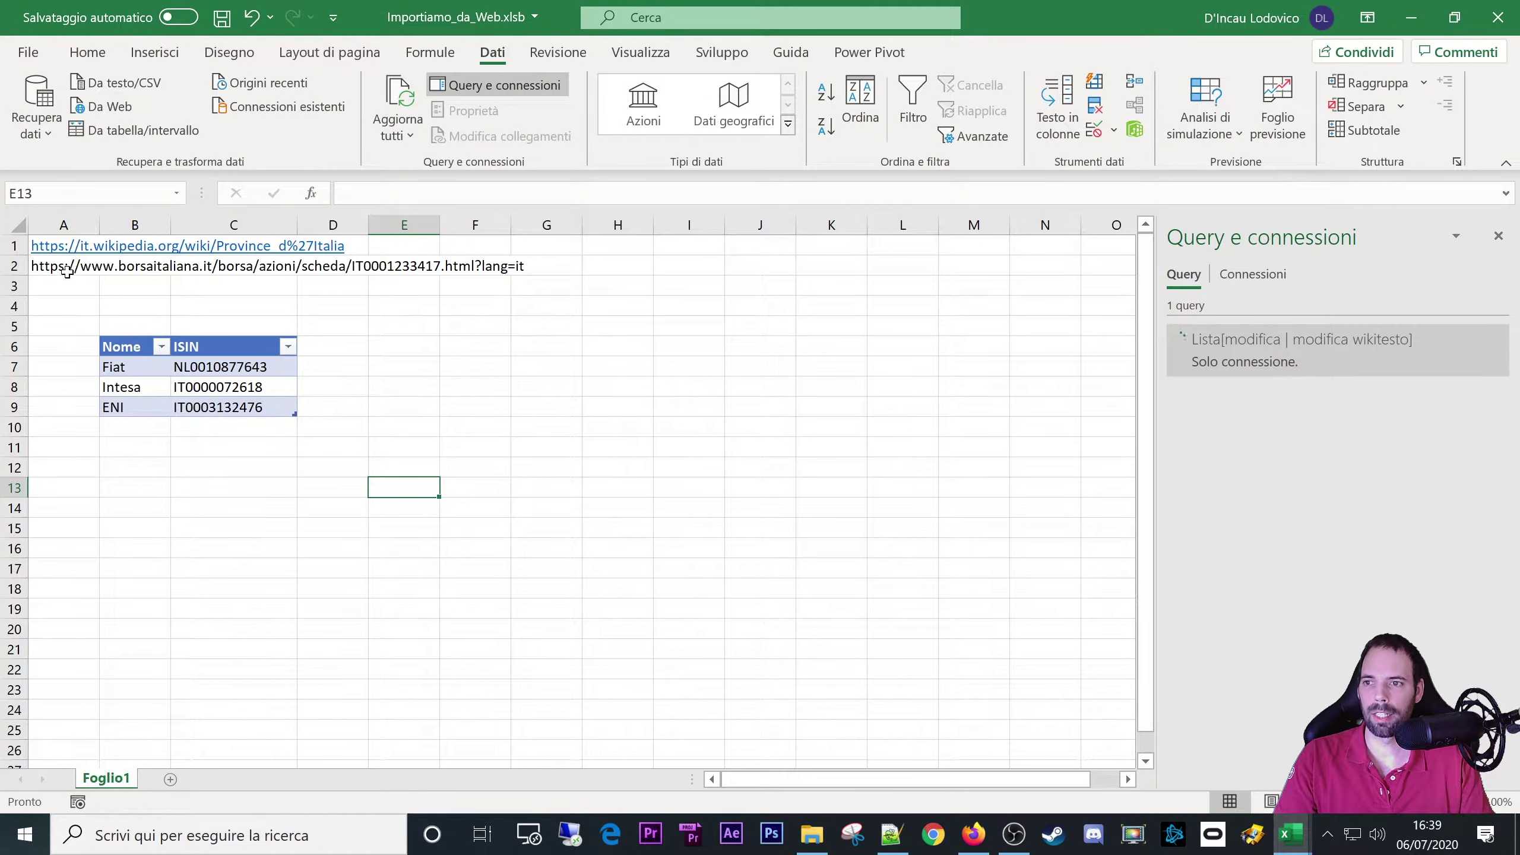
click(58, 267)
click(628, 301)
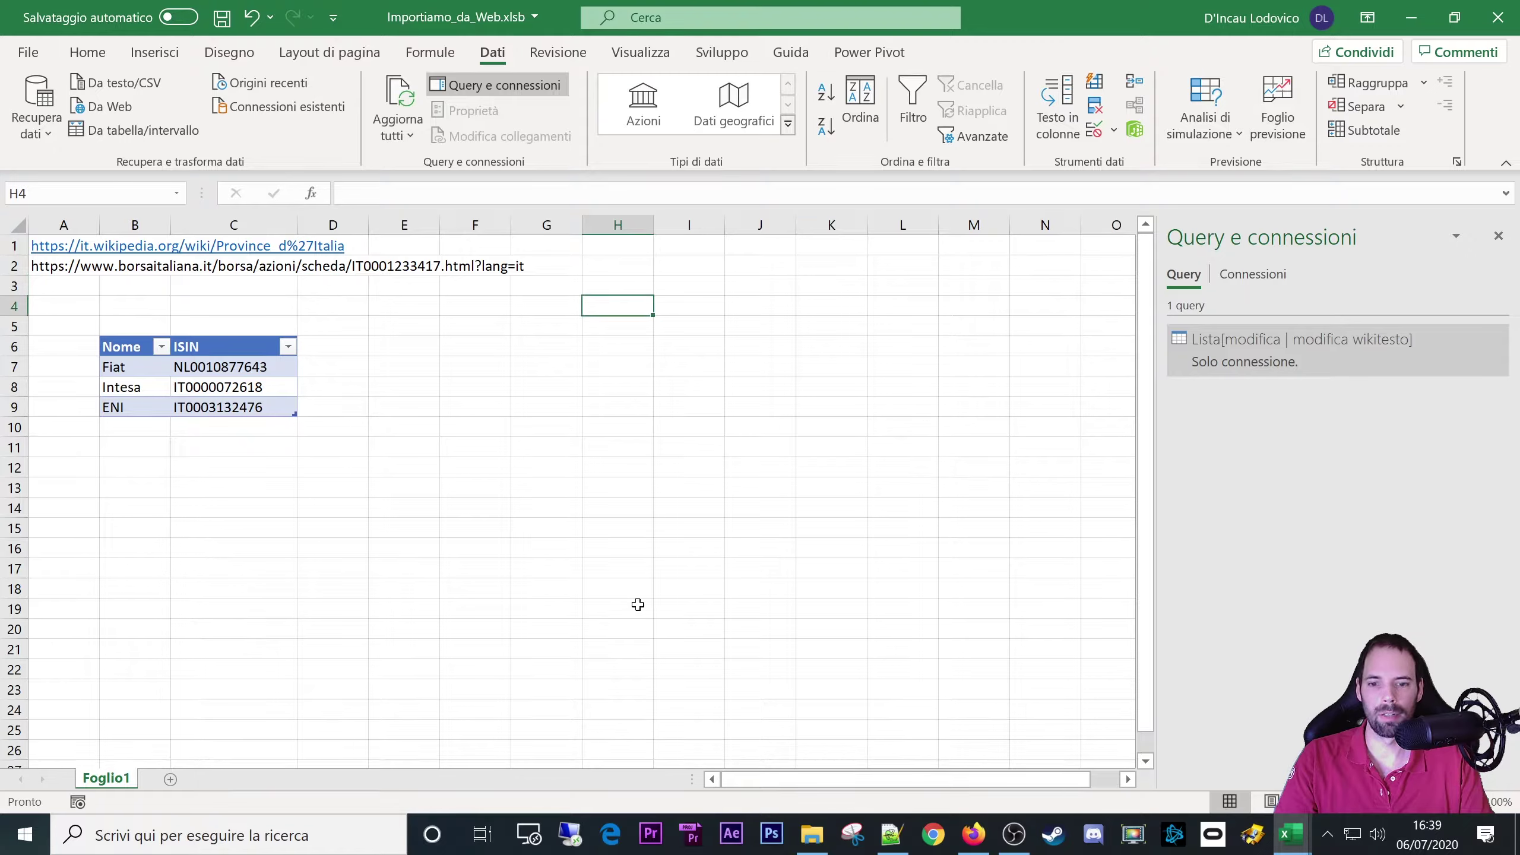
- Switch to Firefox, close the Wikipedia page and open letter F in Borsa Italiana's A-Z share listing
click(973, 834)
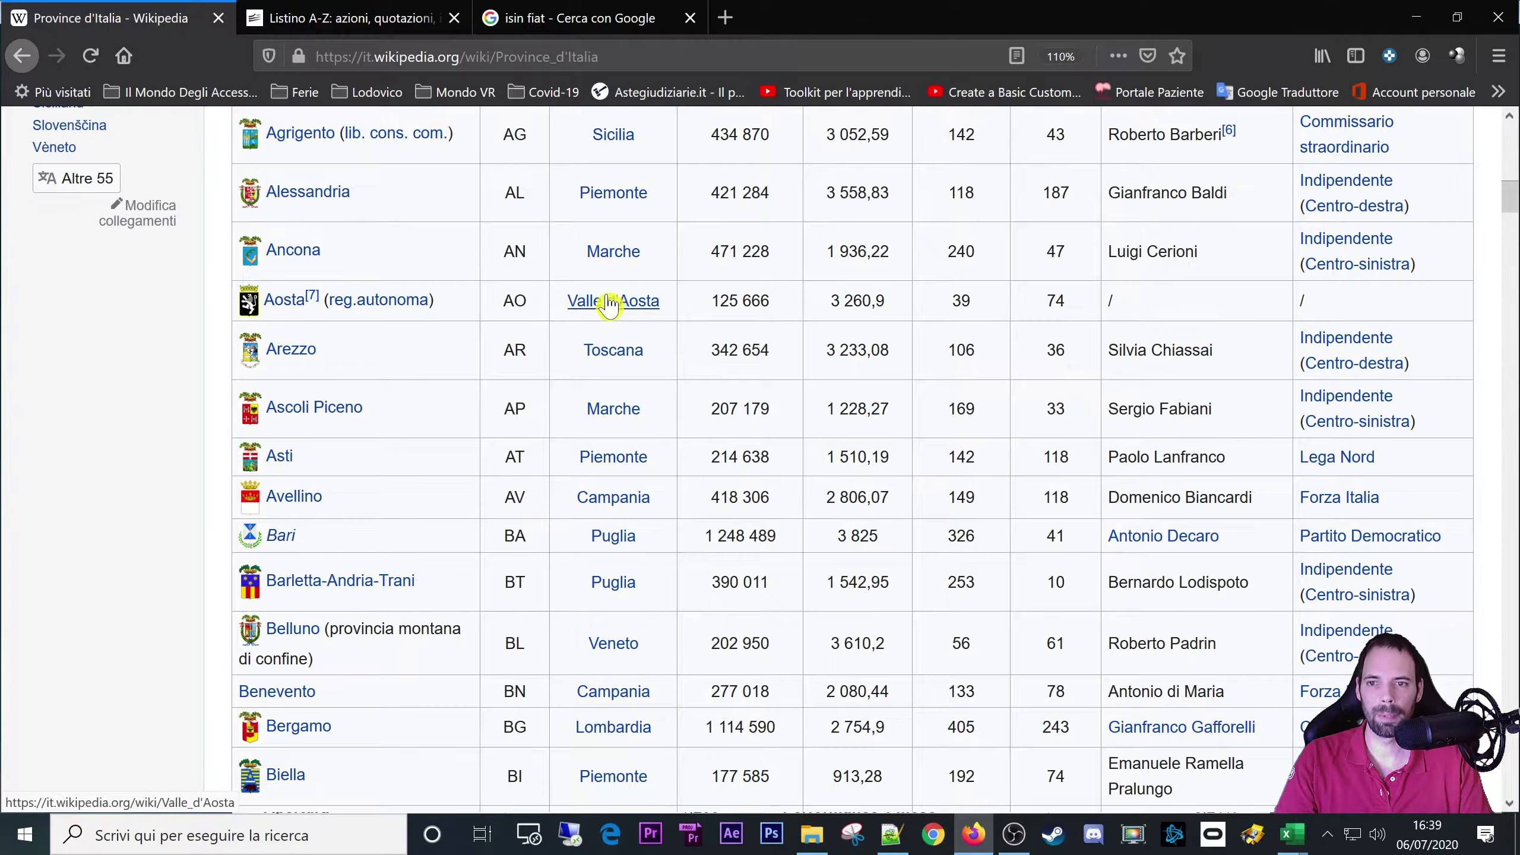
click(218, 17)
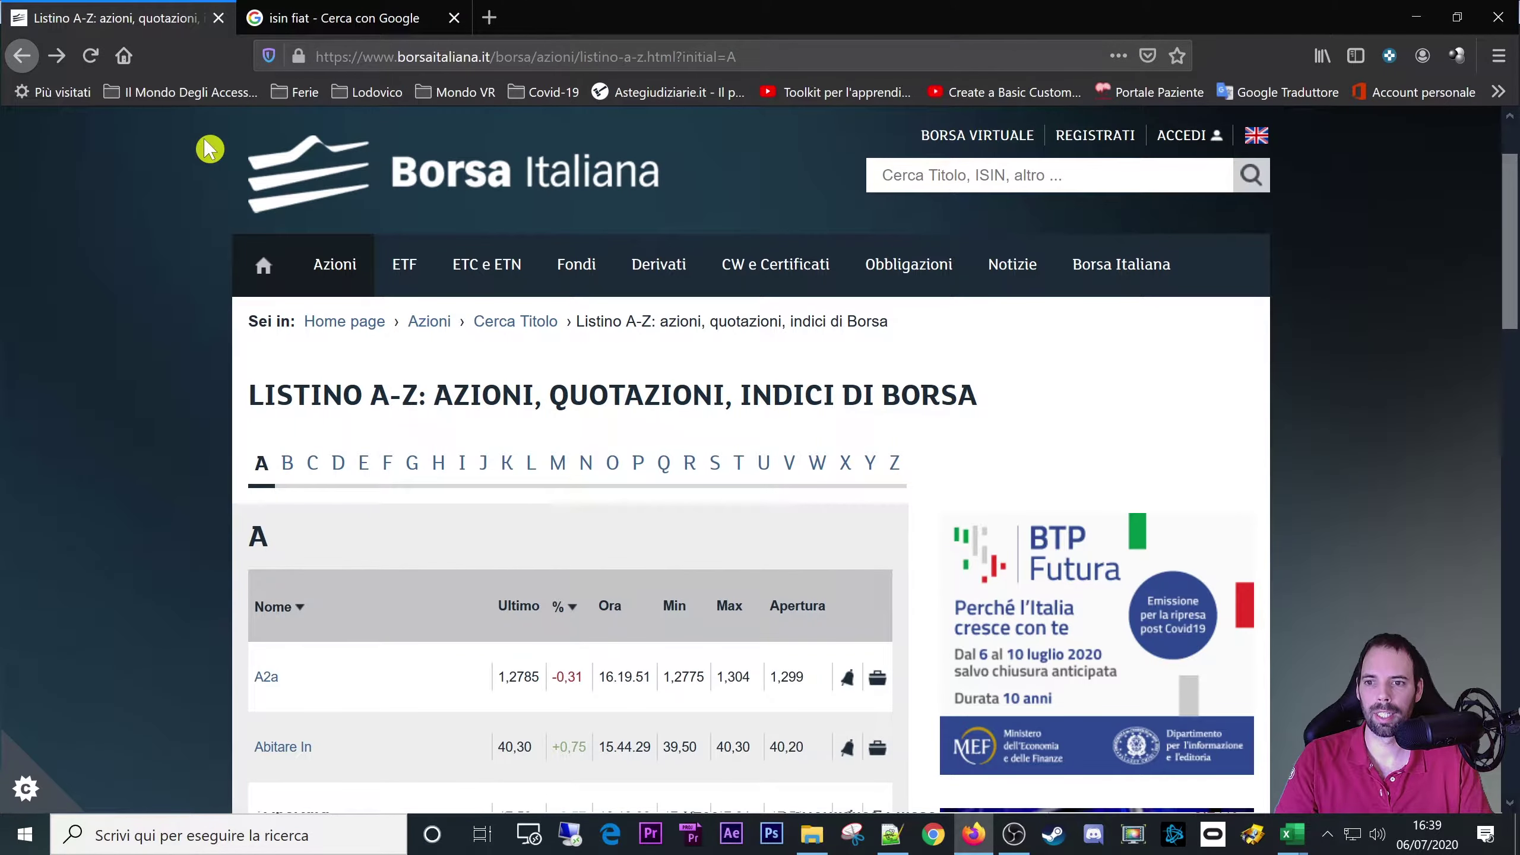
scroll(353, 457, down, 5)
scroll(419, 371, up, 2)
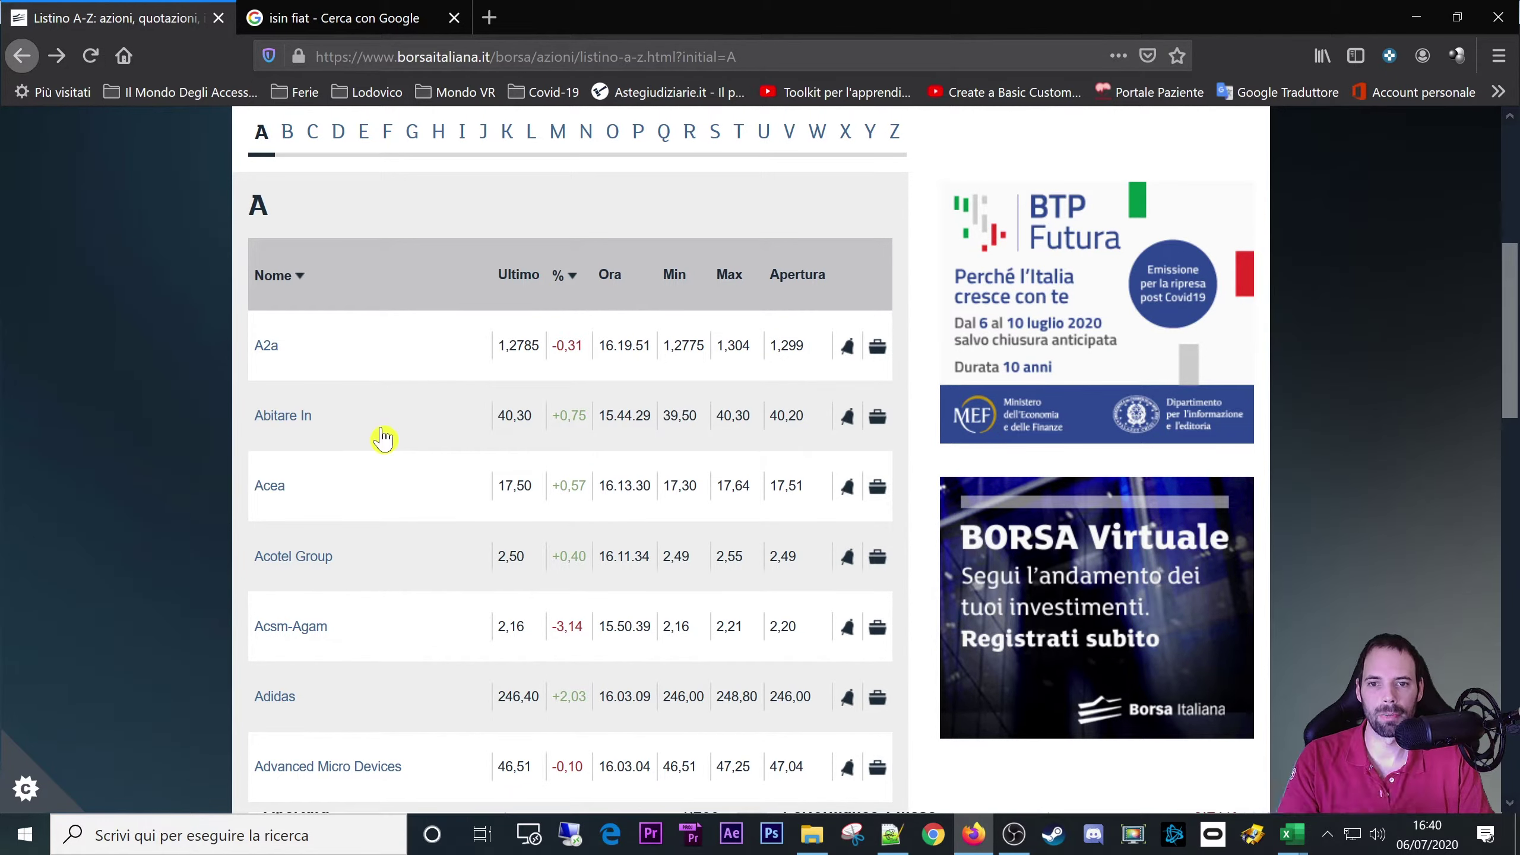
scroll(349, 478, up, 5)
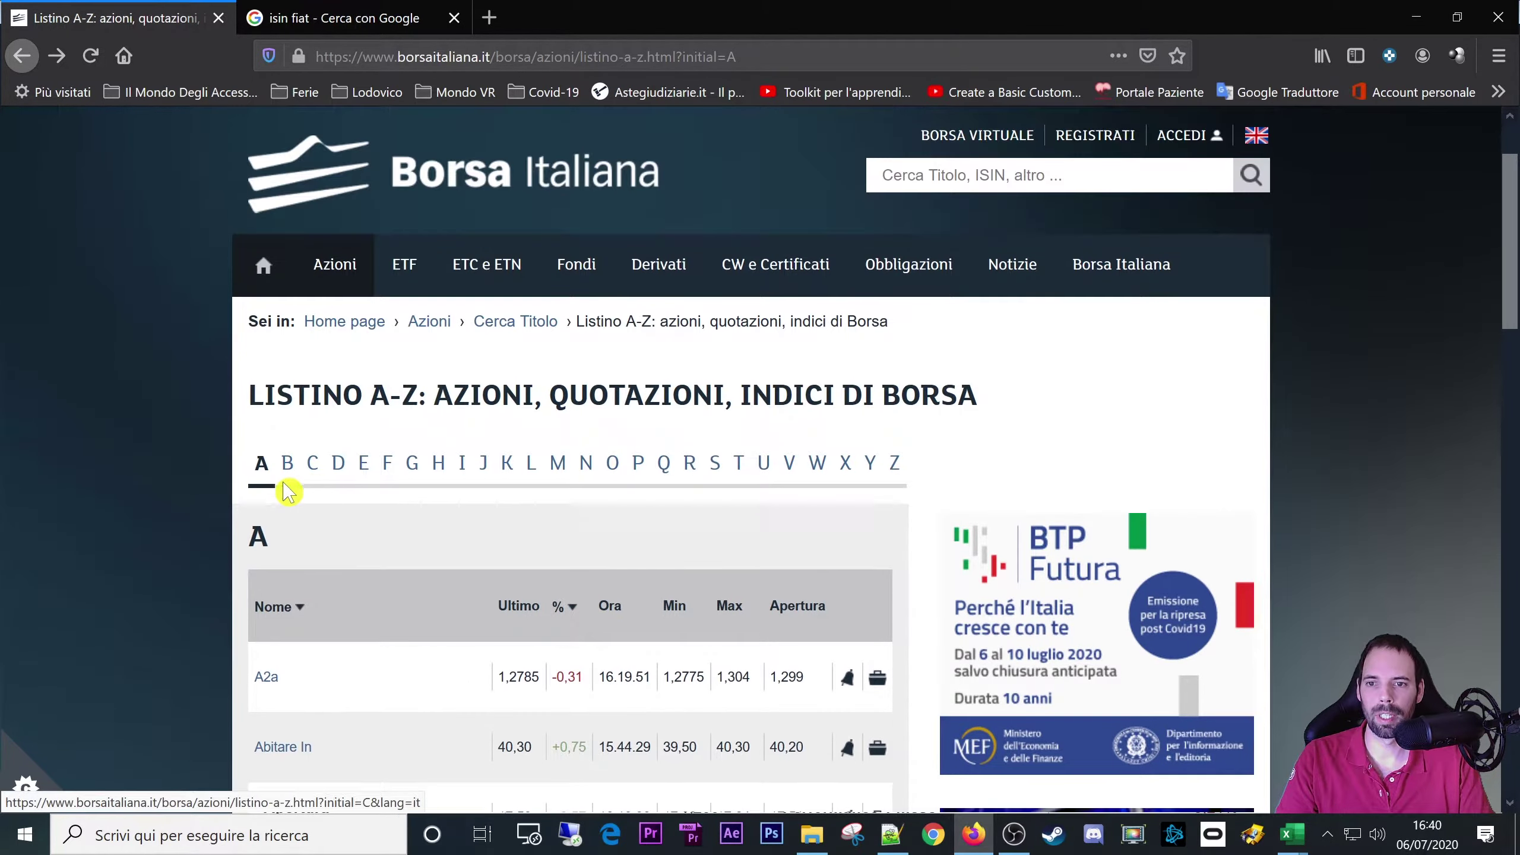
scroll(289, 488, down, 8)
scroll(301, 299, up, 5)
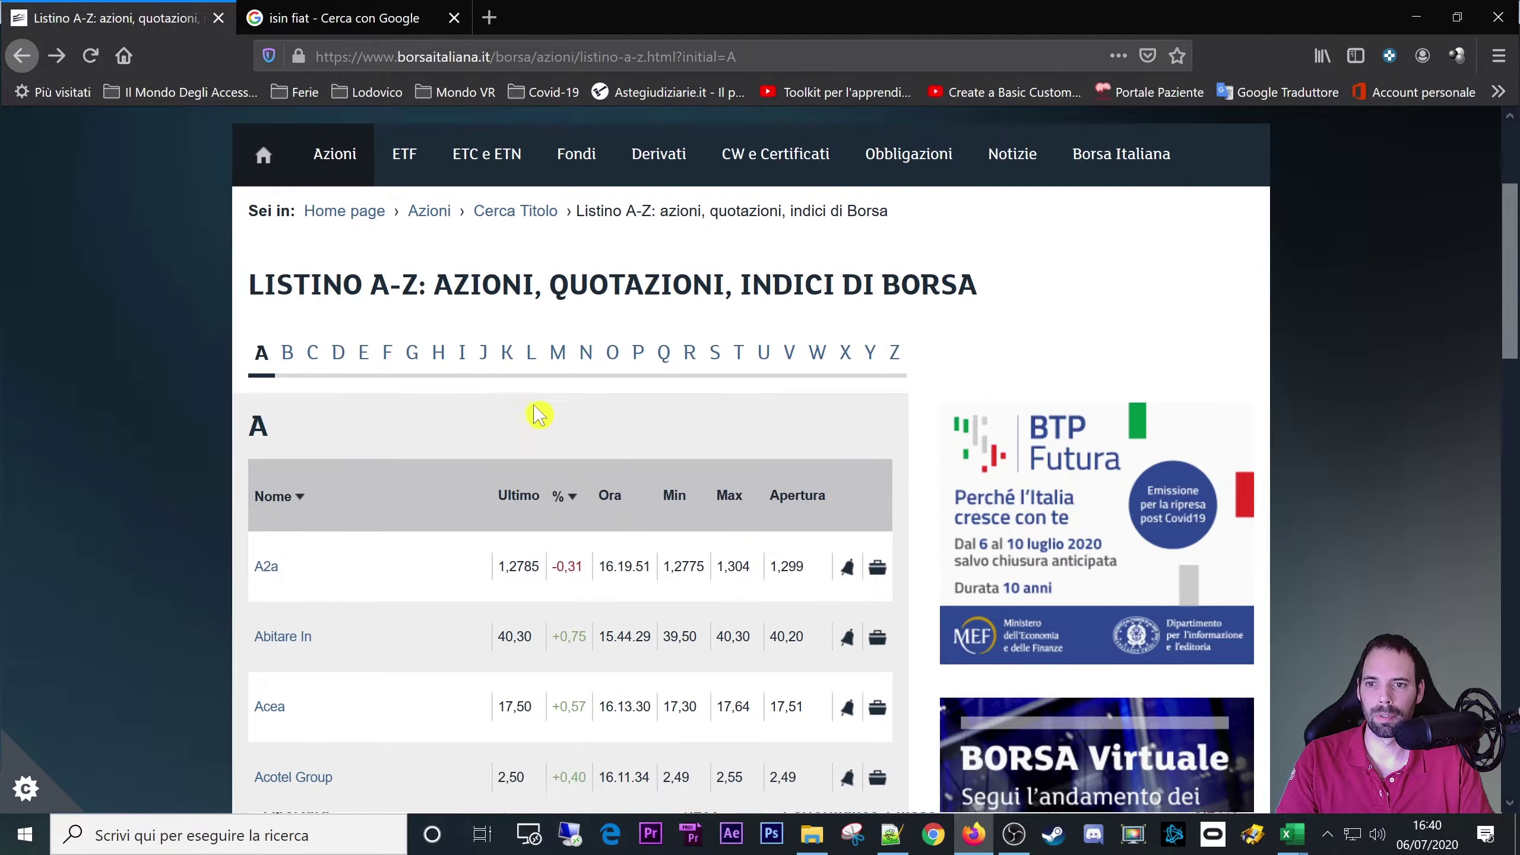
click(389, 355)
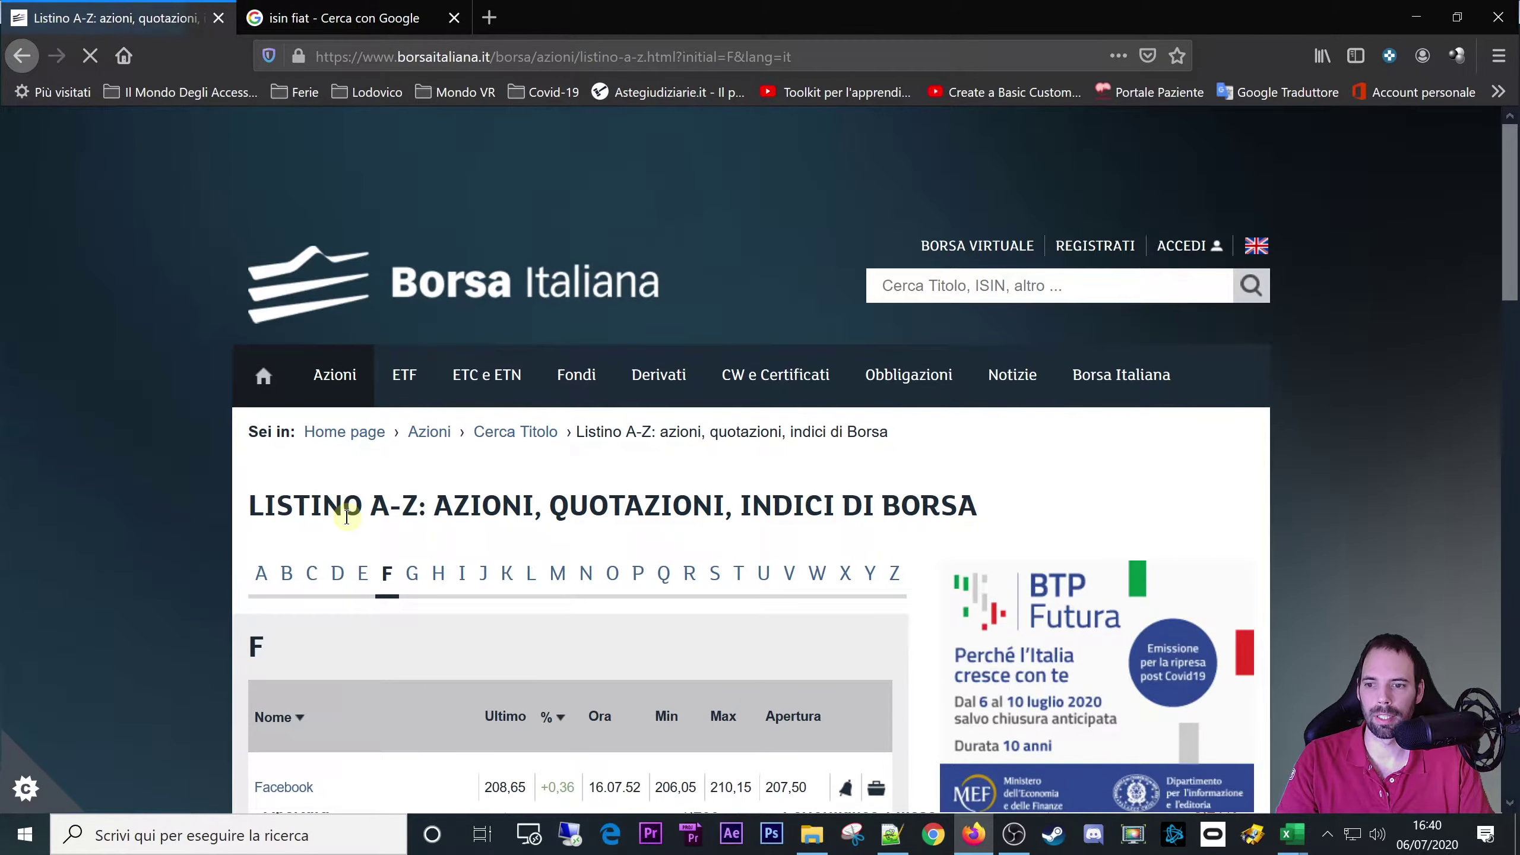
- Open the Fiat Chrysler Automobiles share page from the F listing and copy its URL
scroll(353, 517, down, 7)
click(353, 479)
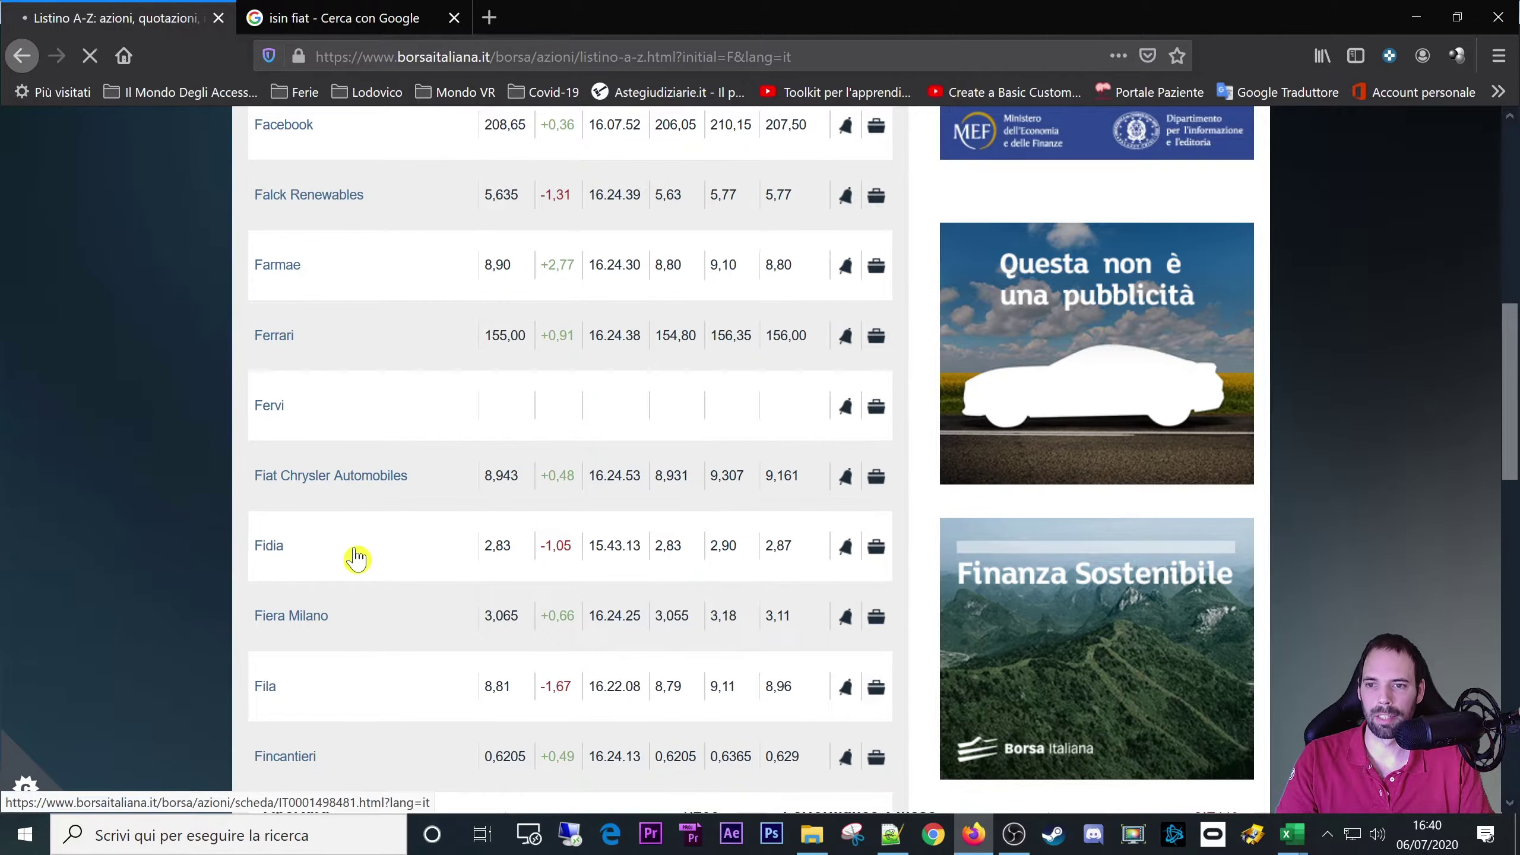
scroll(610, 533, down, 13)
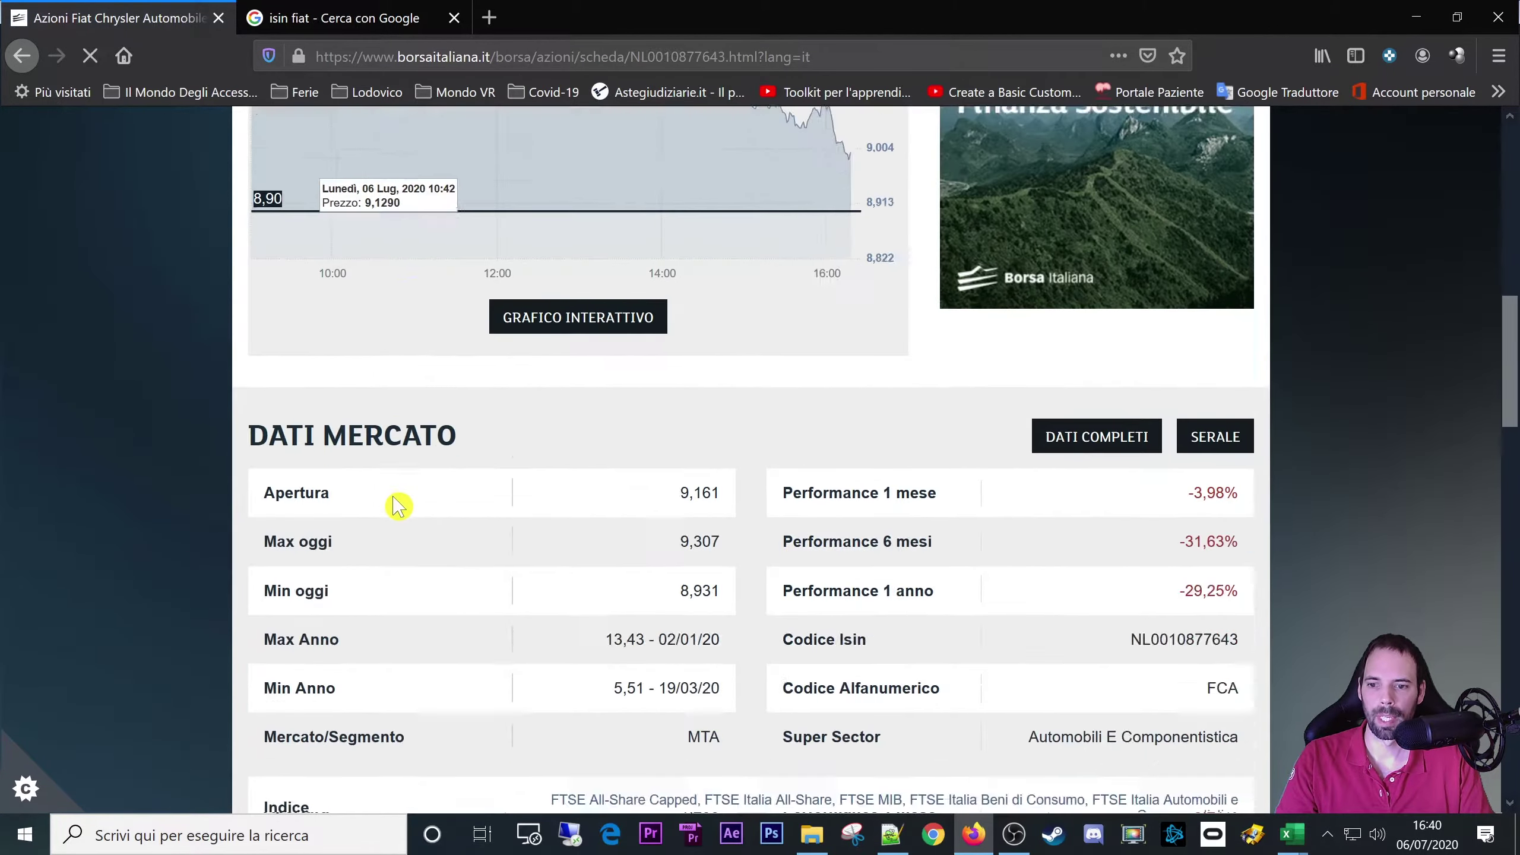
scroll(407, 514, up, 13)
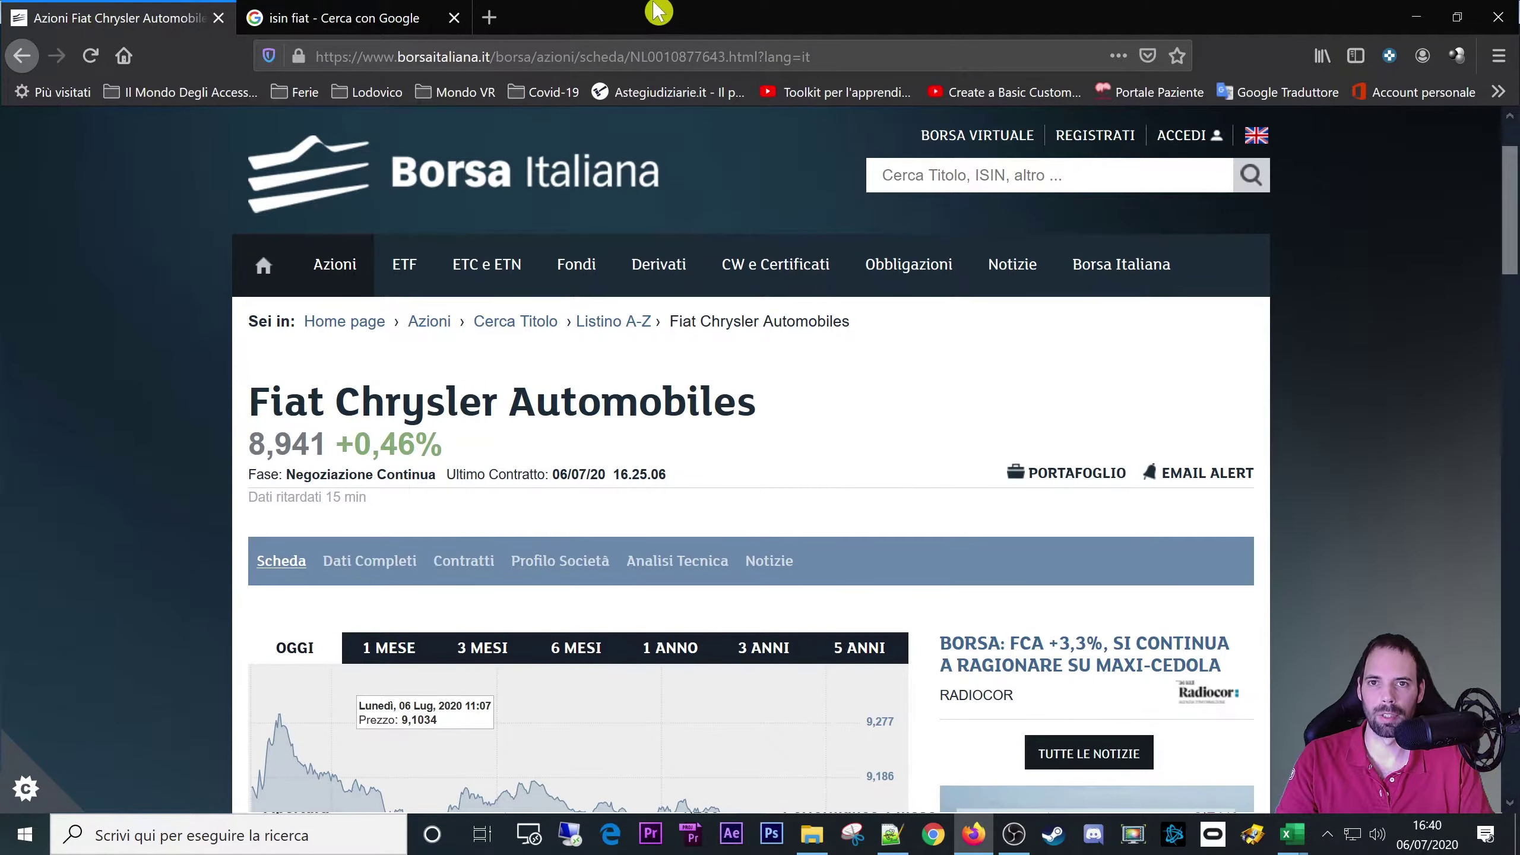
click(625, 56)
key(ctrl+c)
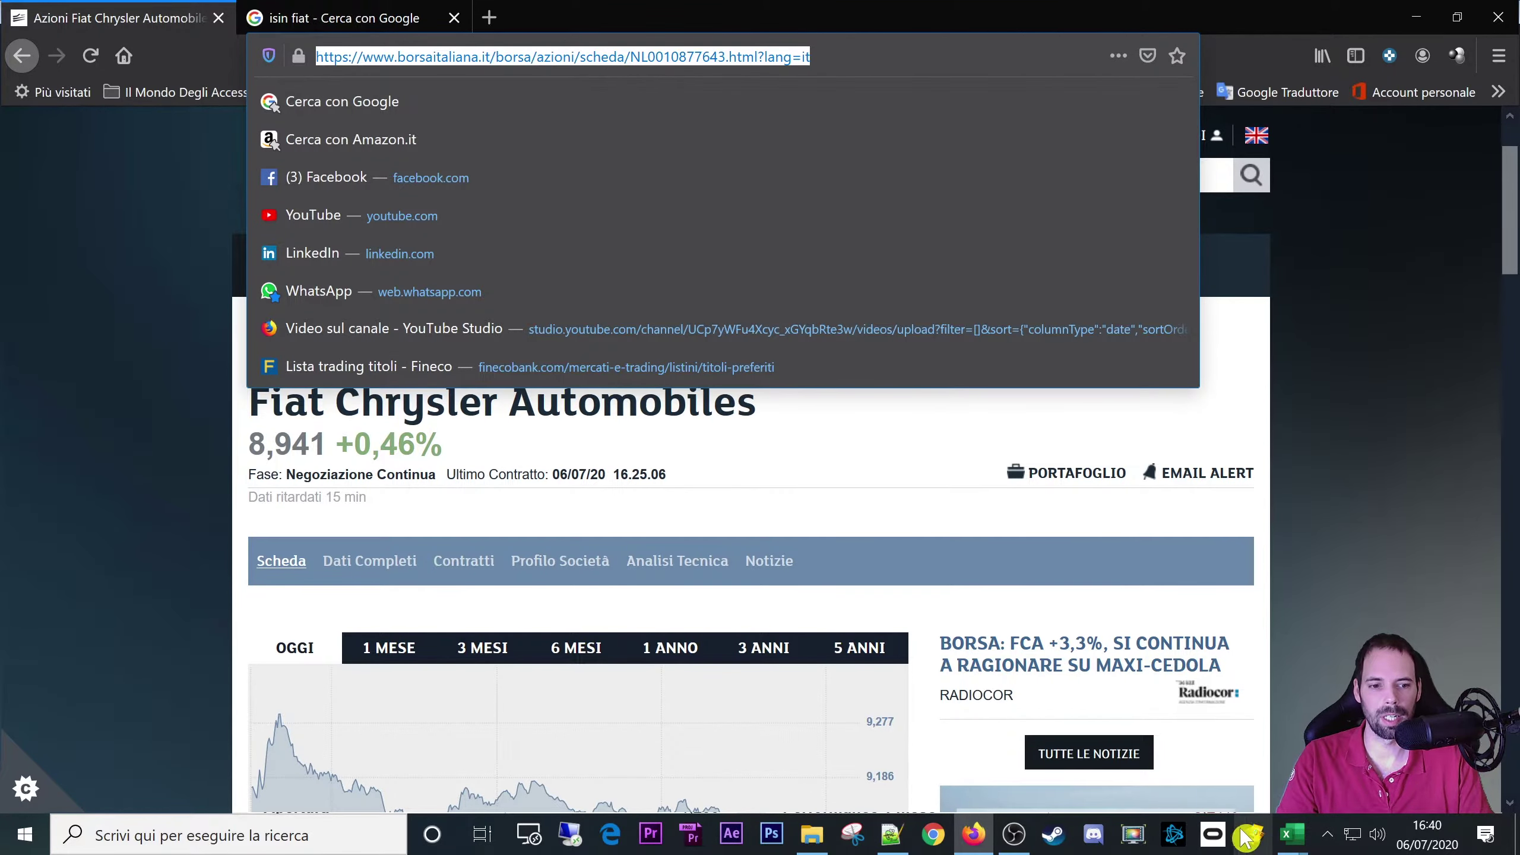
click(1291, 839)
click(1211, 766)
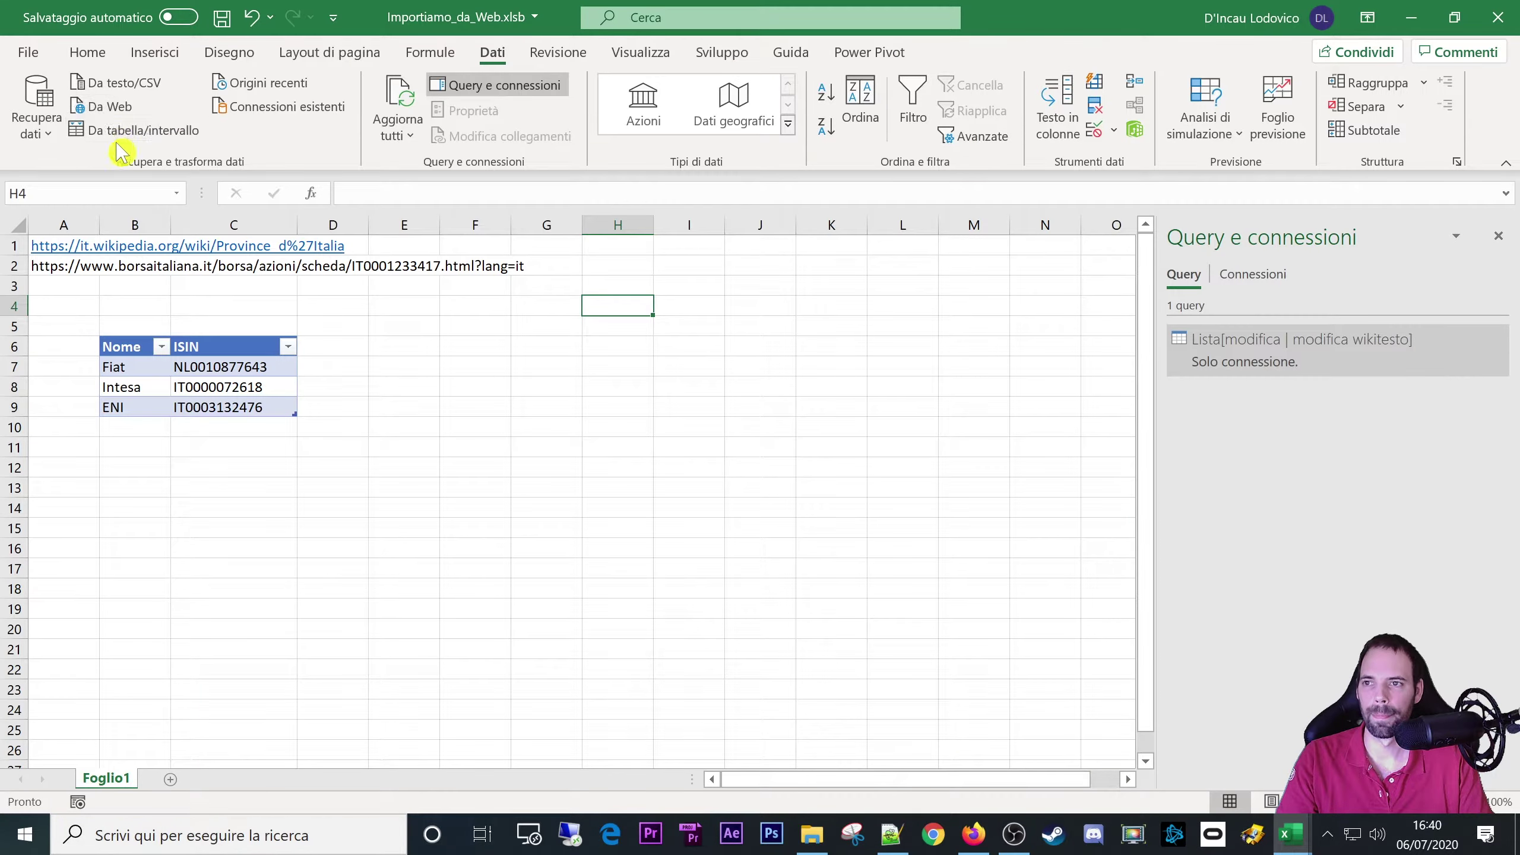
click(37, 123)
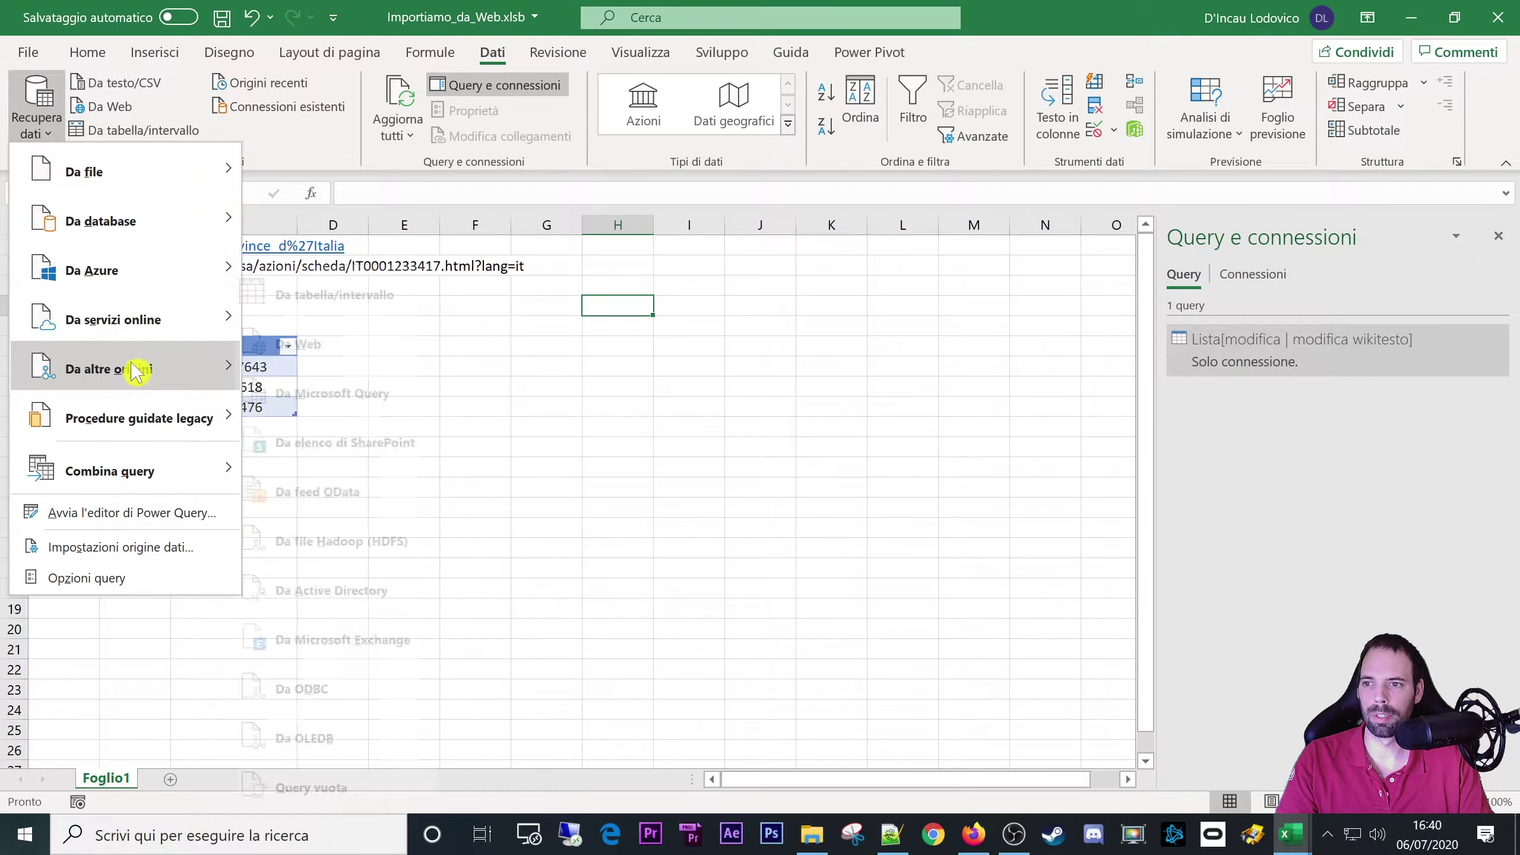
mouse_move(138, 329)
mouse_move(126, 367)
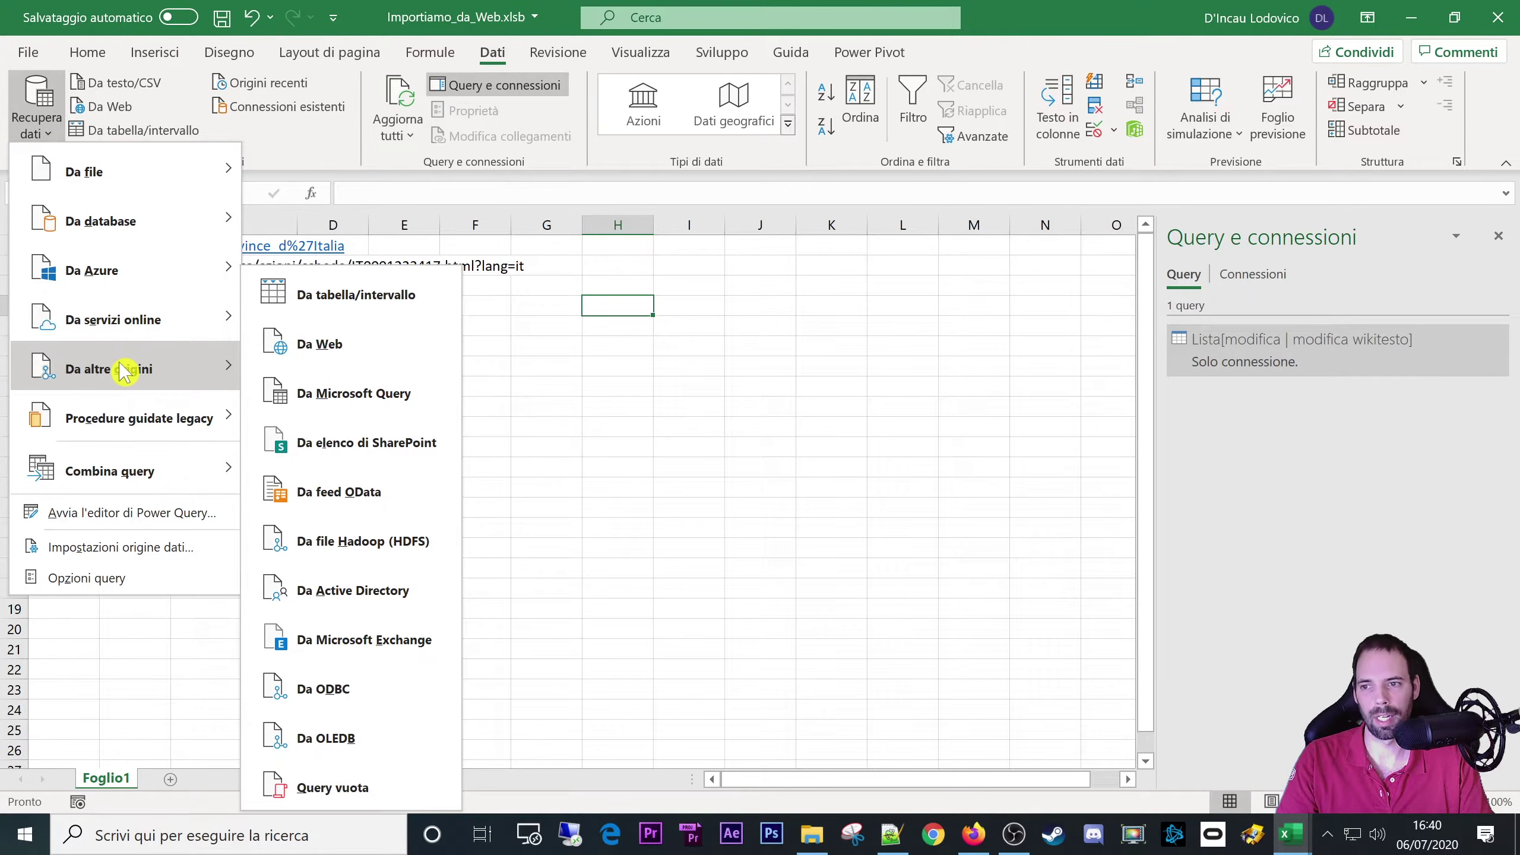
click(316, 359)
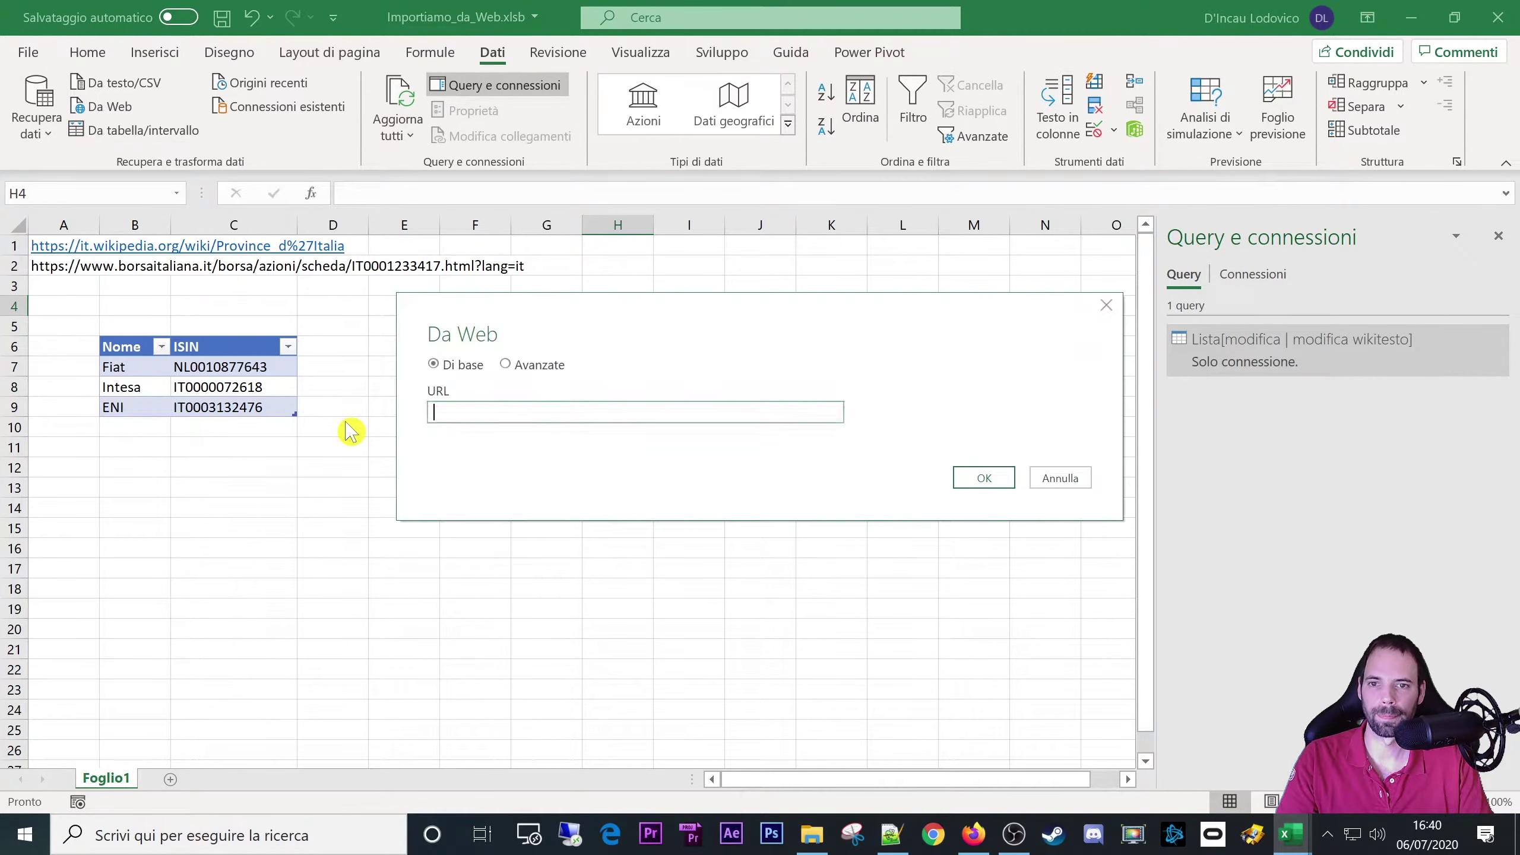
key(ctrl+v)
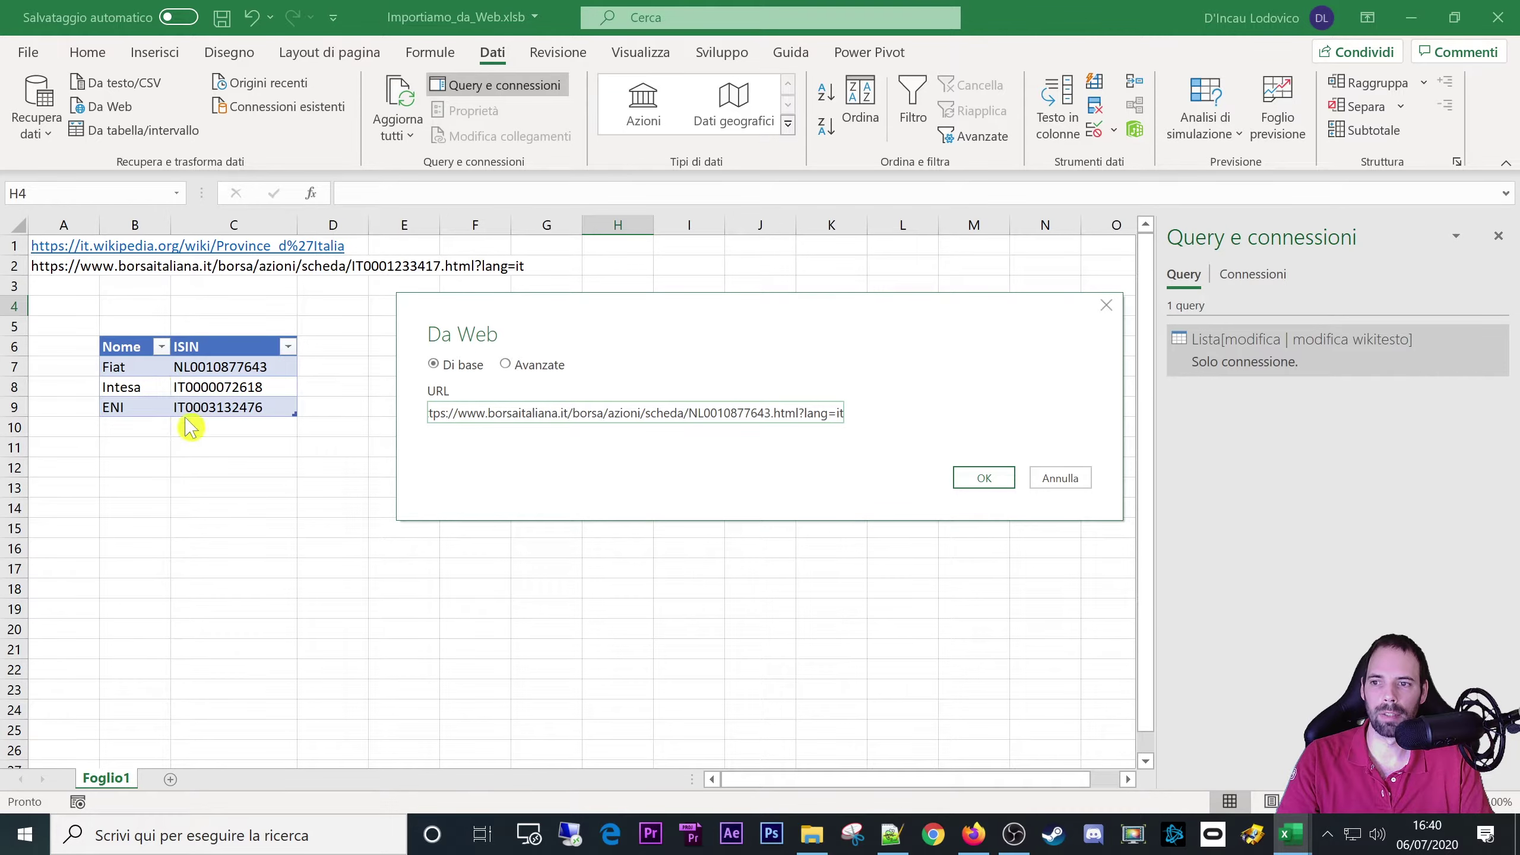
click(978, 483)
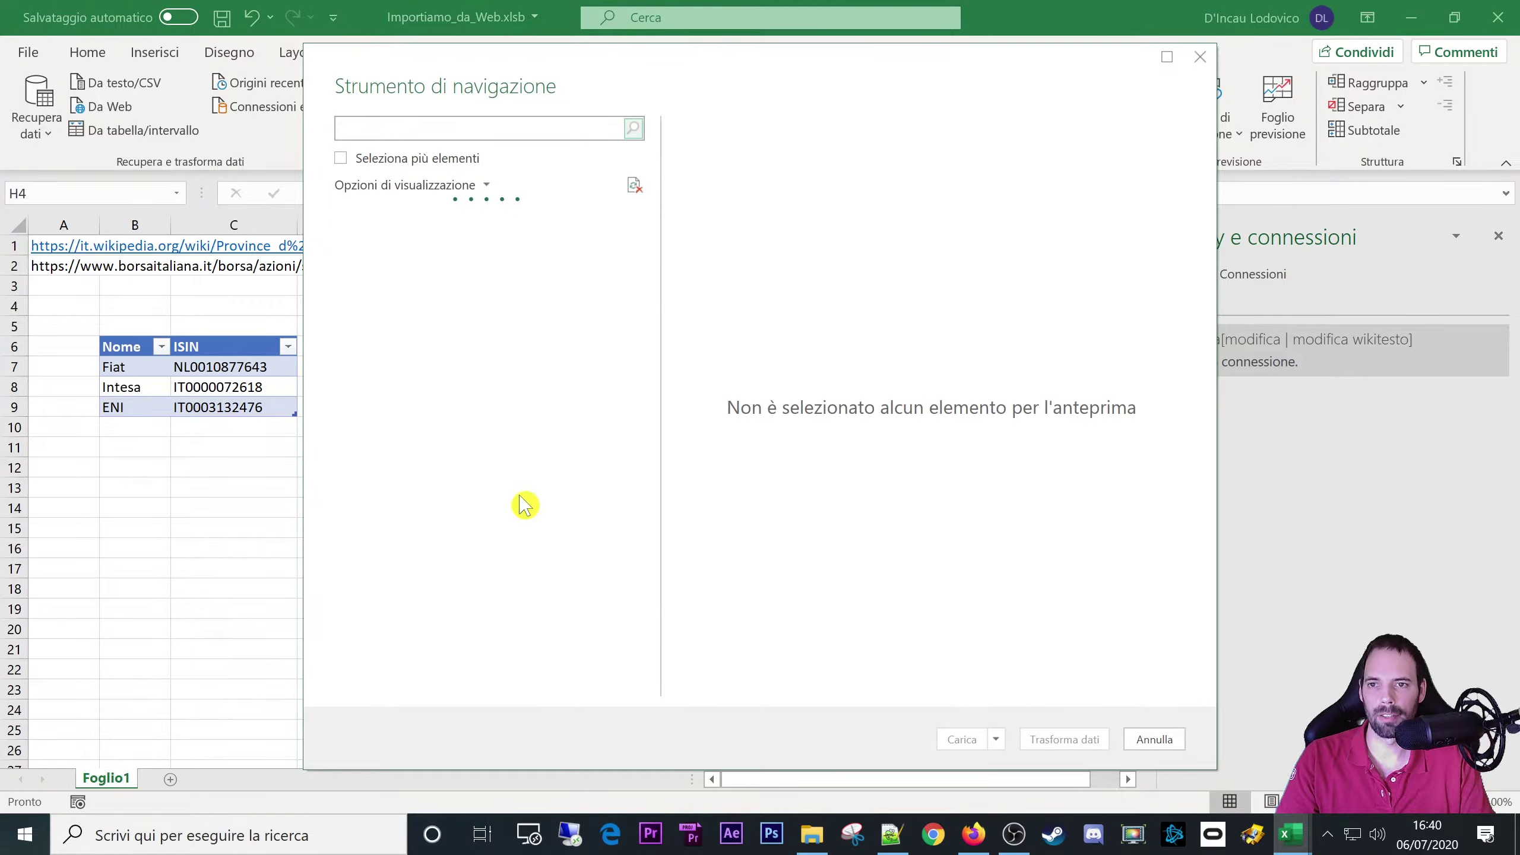
- Preview Document, Table 0 and Table 1 from the imported page, and select Table 2
click(421, 243)
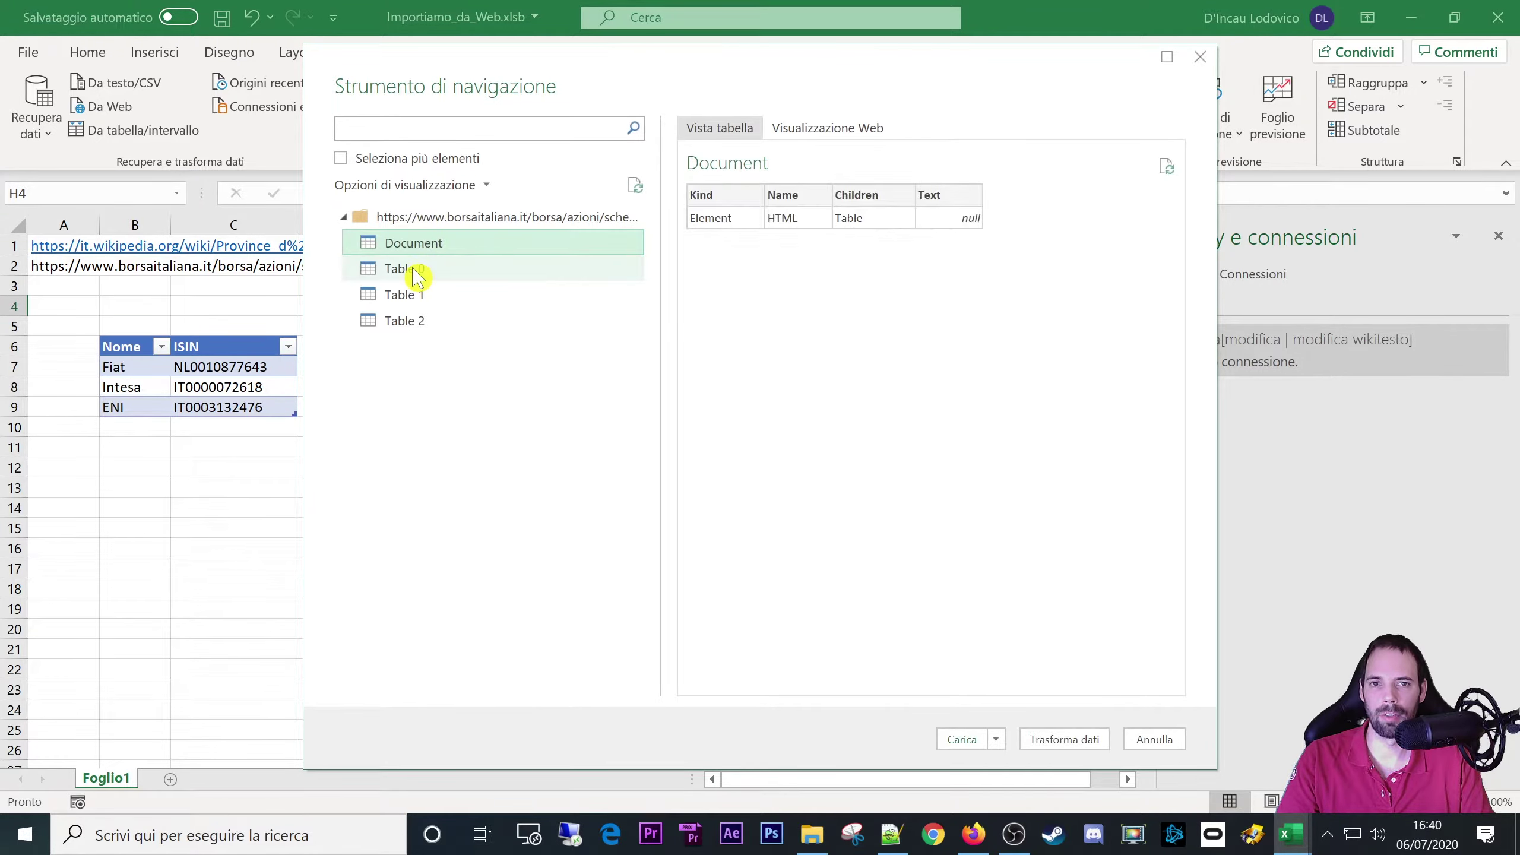
click(420, 271)
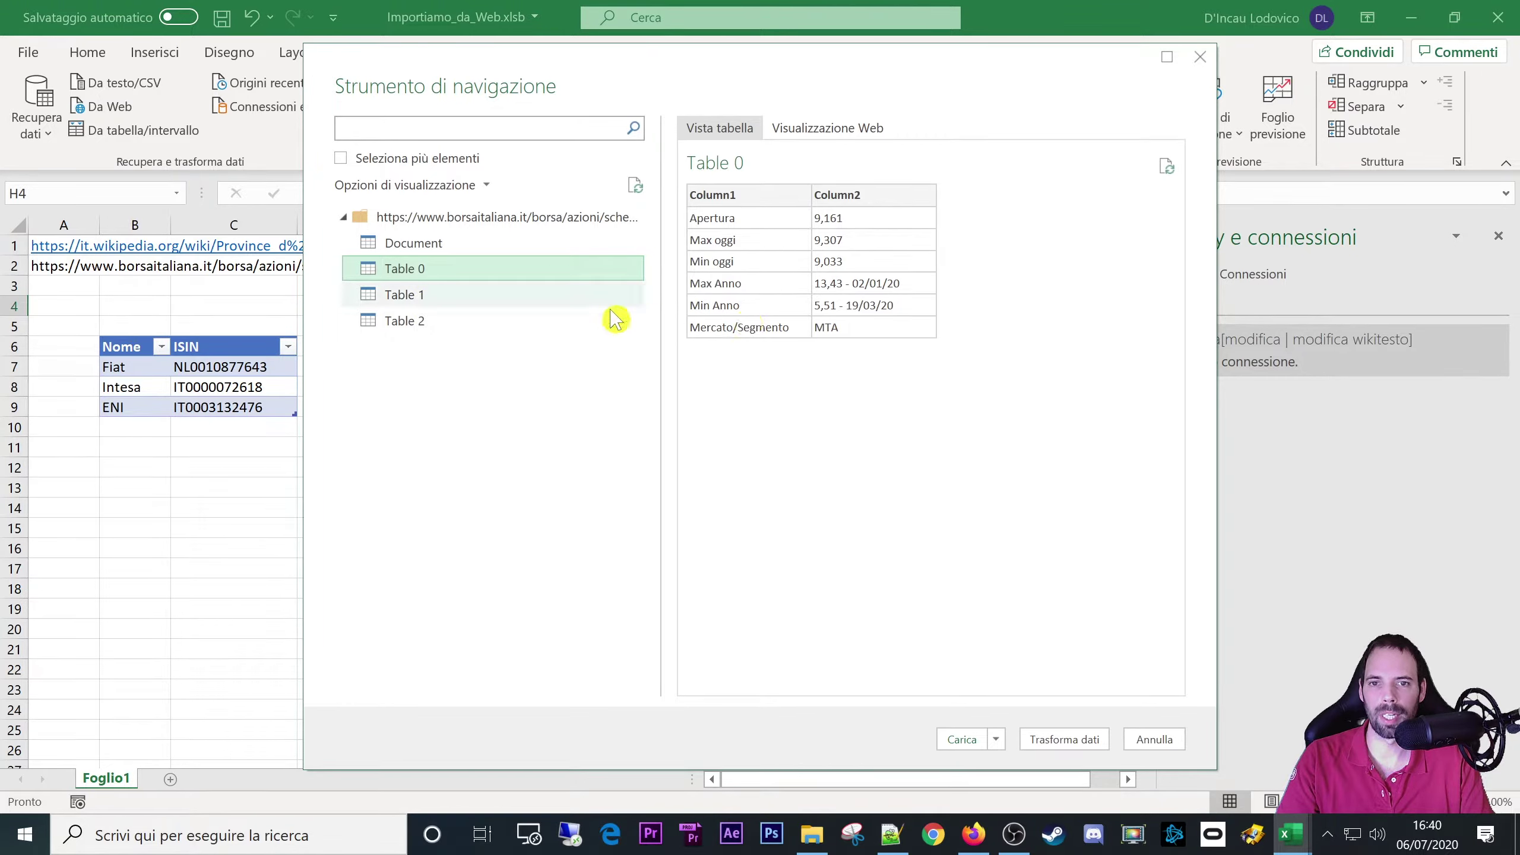
click(398, 295)
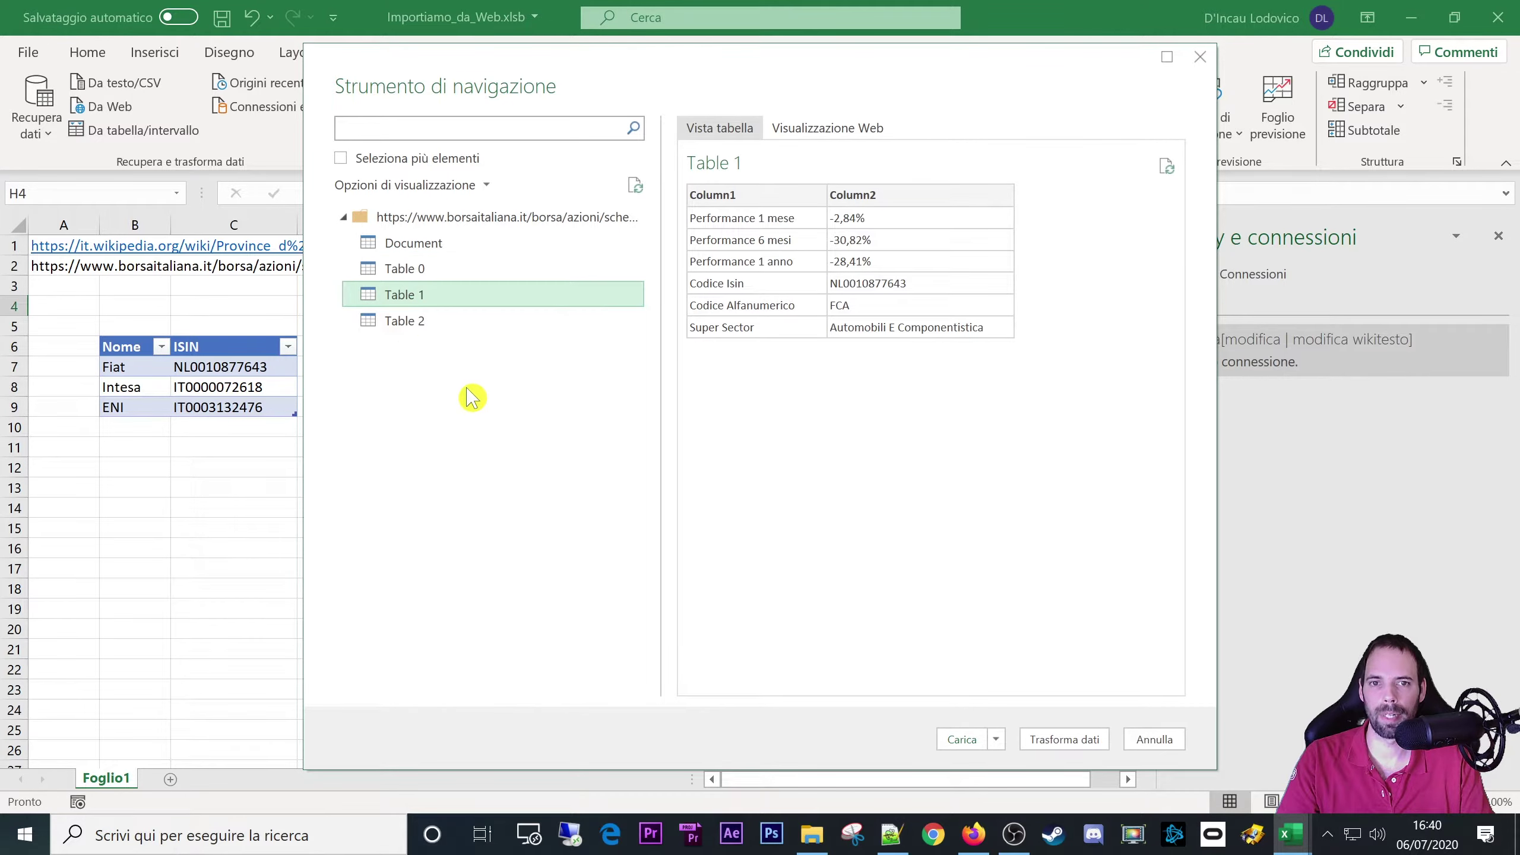
click(419, 319)
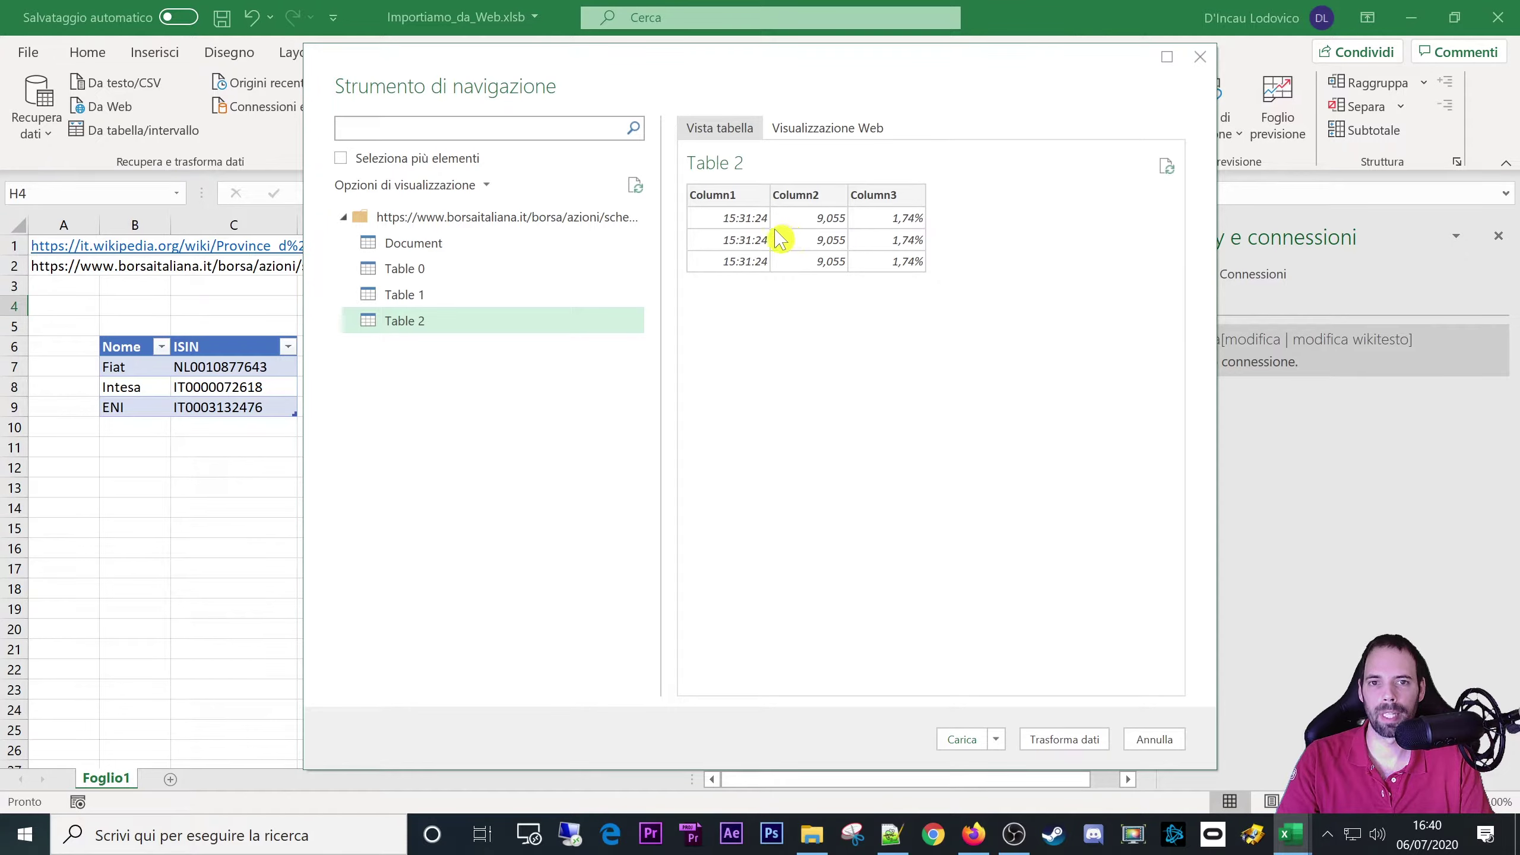
- Switch to Firefox and examine the Contratti section of the Fiat Chrysler page, highlighting the first contract's time
key(alt+Tab)
scroll(614, 506, down, 15)
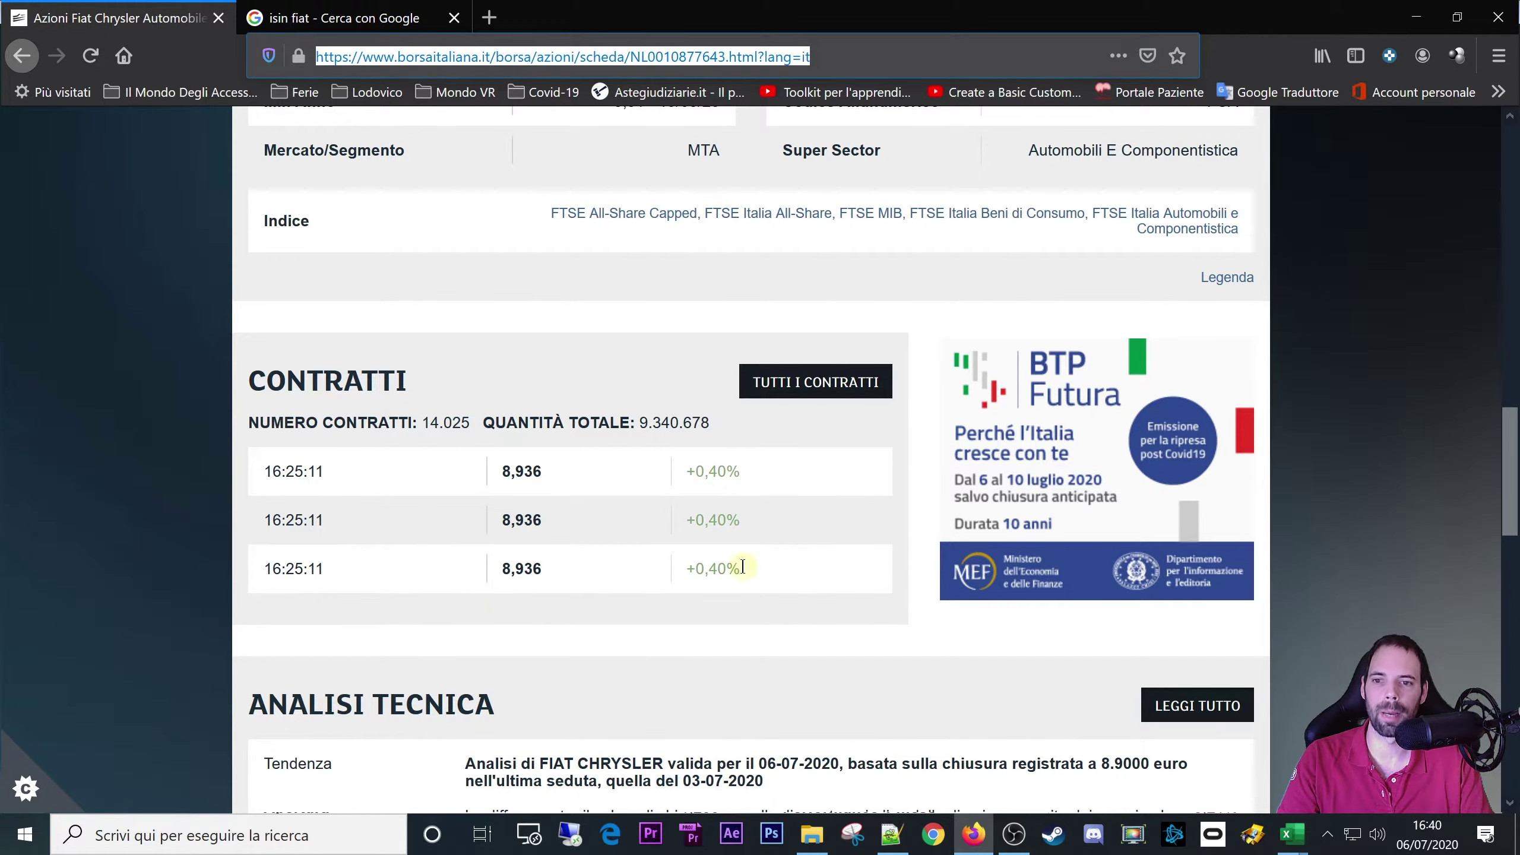
click(398, 487)
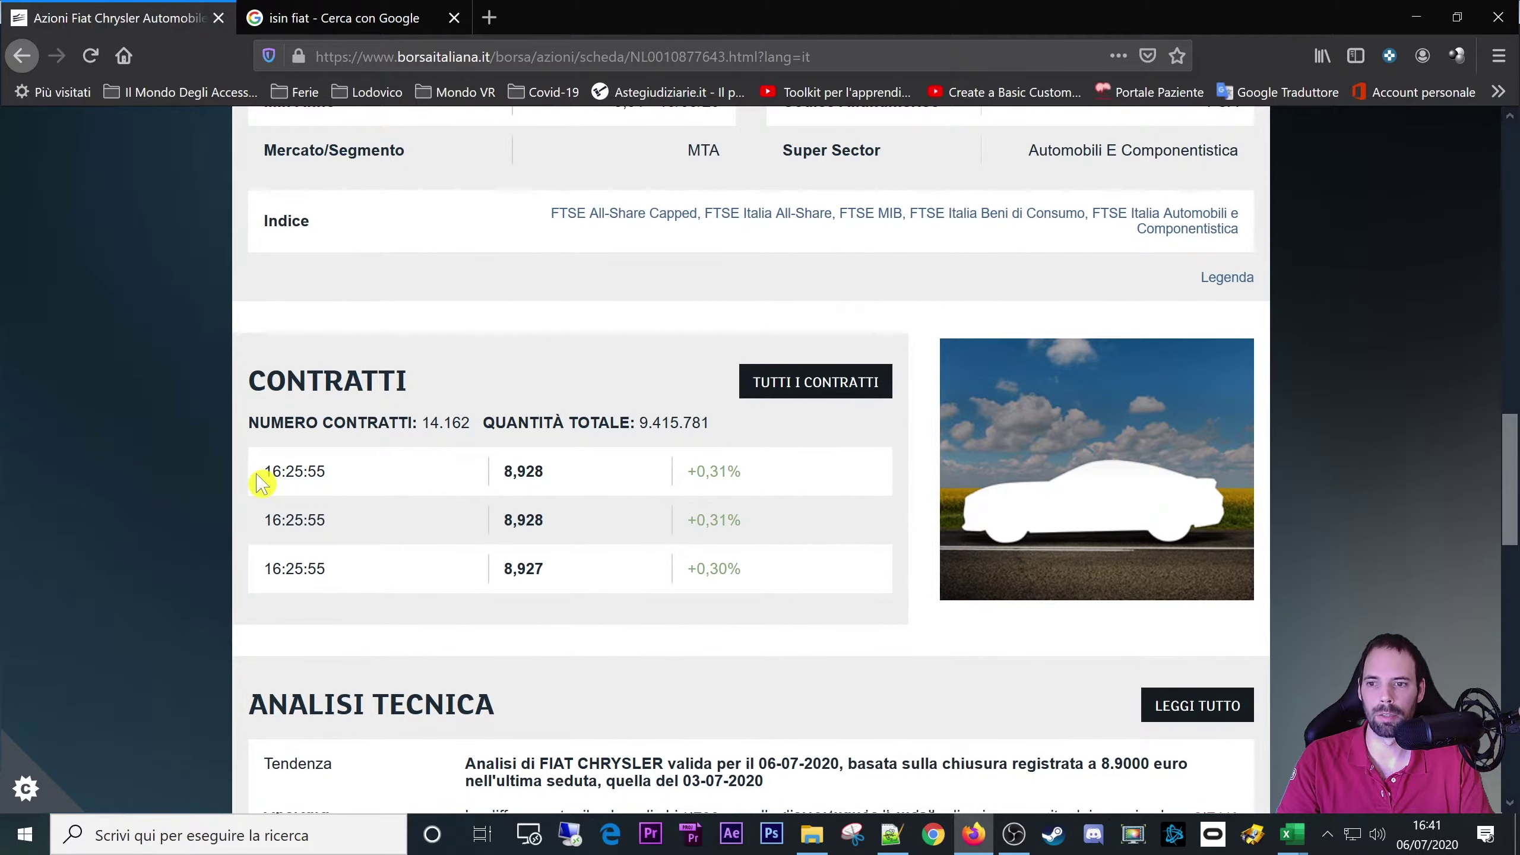
drag(258, 480, 397, 485)
click(373, 474)
drag(259, 473, 331, 474)
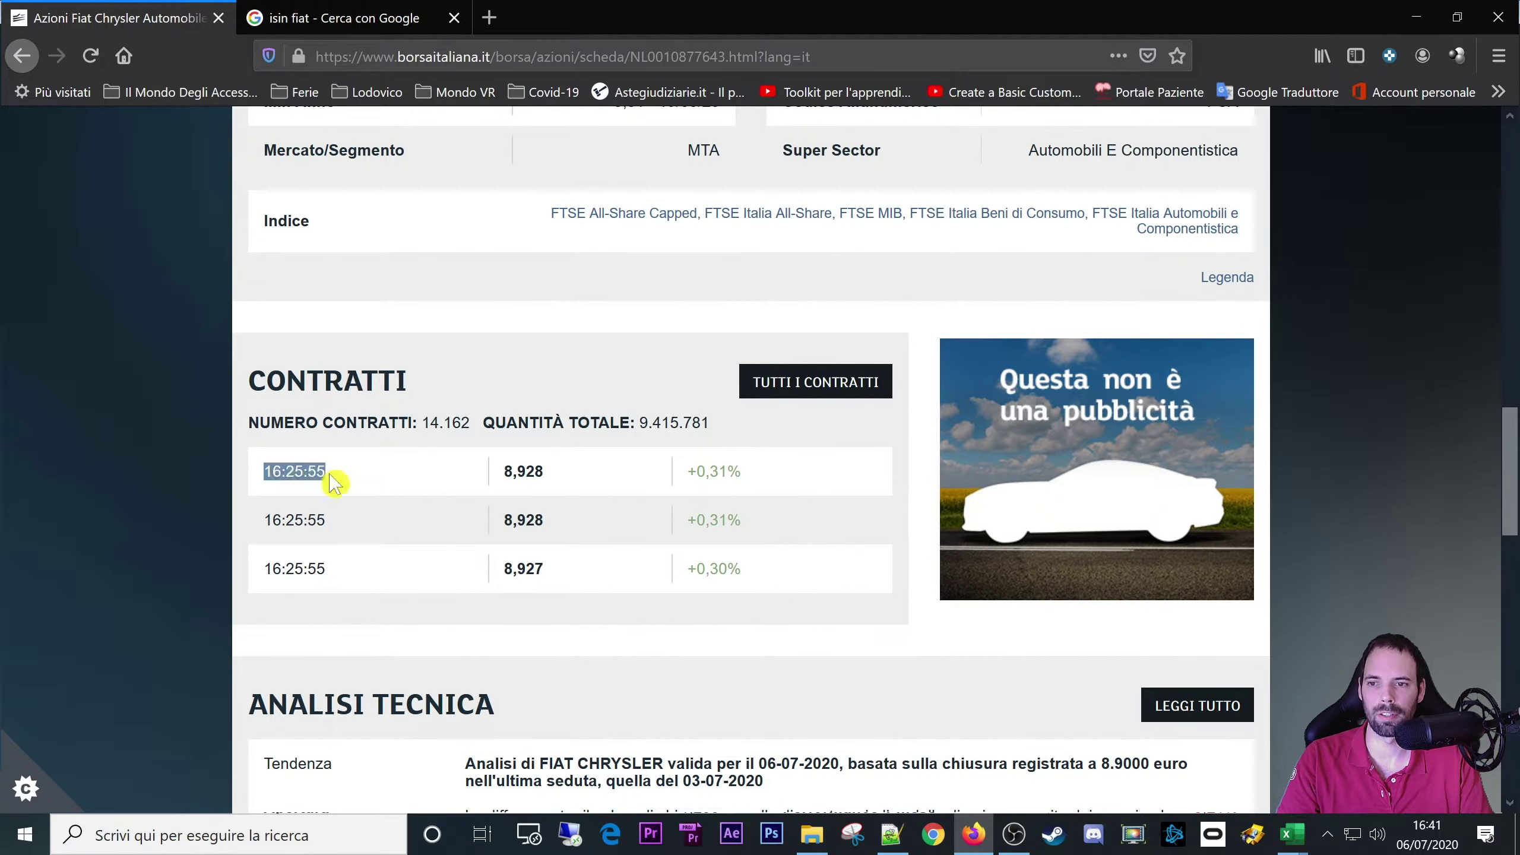
click(373, 471)
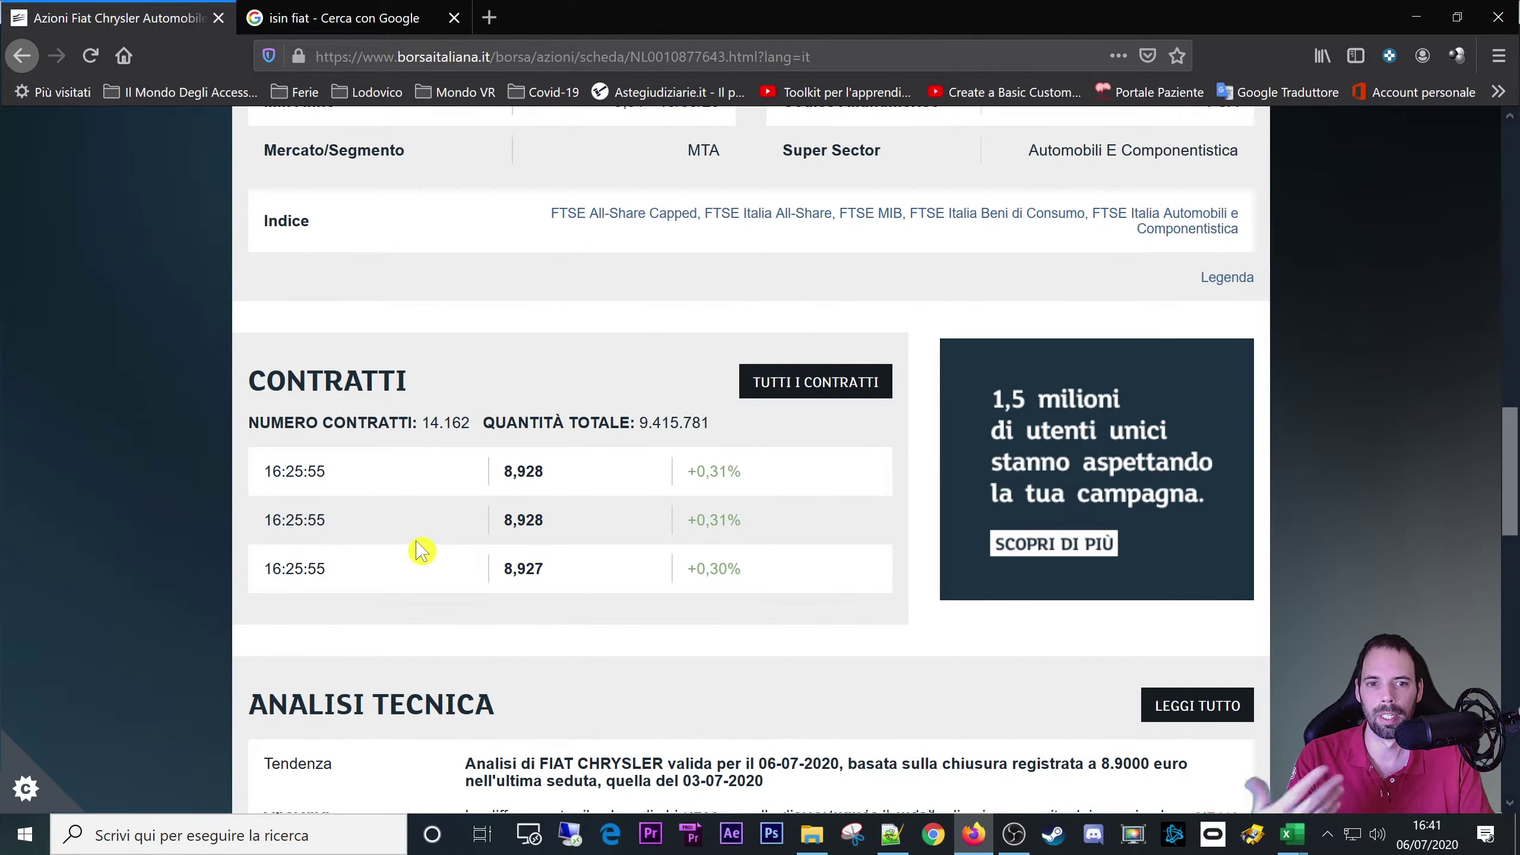
scroll(422, 552, up, 3)
scroll(425, 553, down, 4)
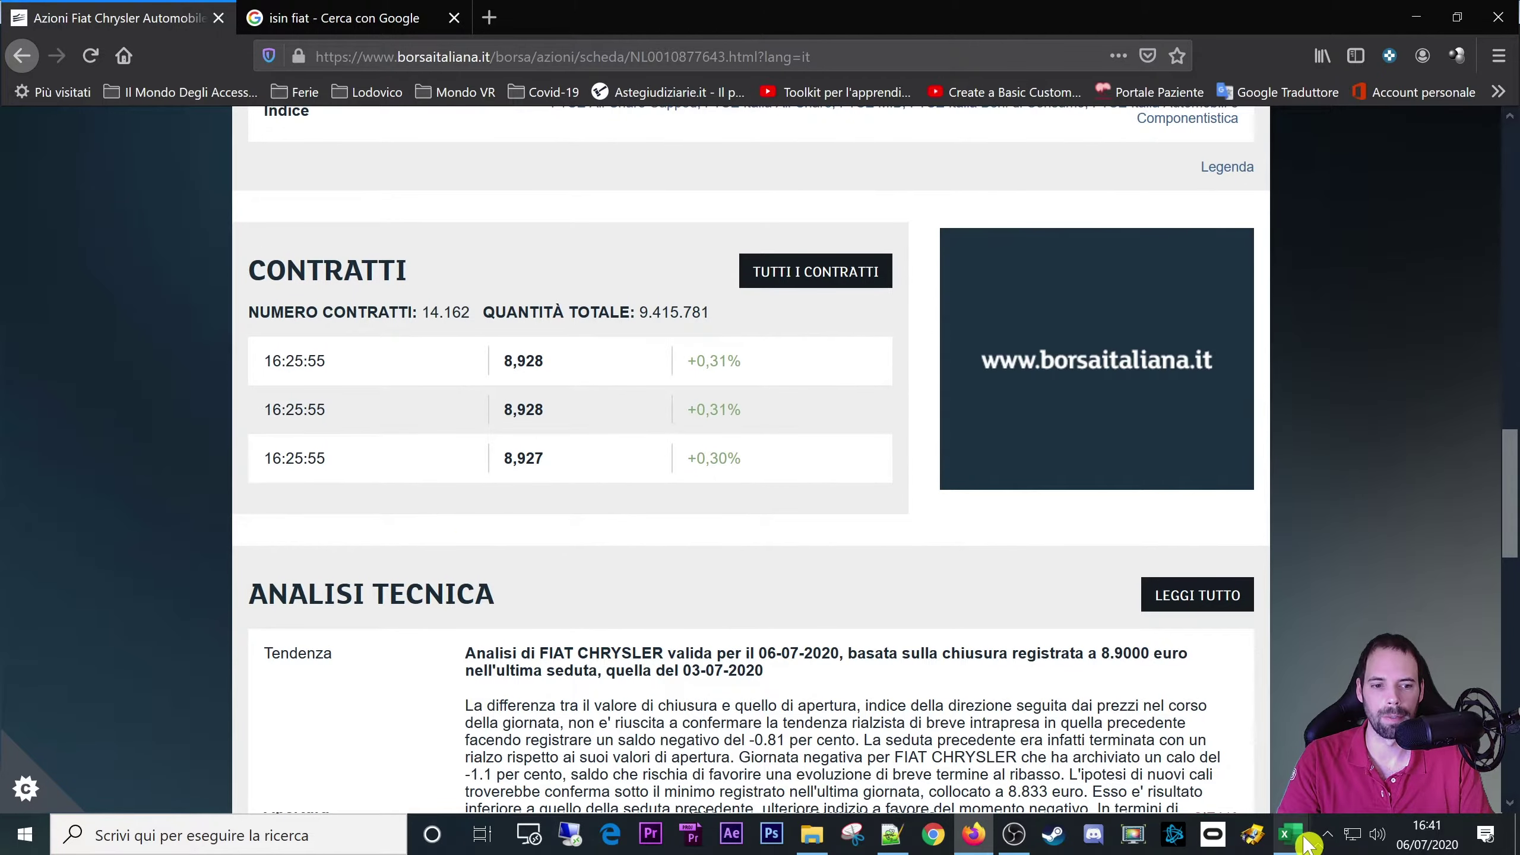
- Return to Excel, load Table 2 into the Power Query editor for transformation and expand the query list
mouse_move(1293, 839)
click(1179, 749)
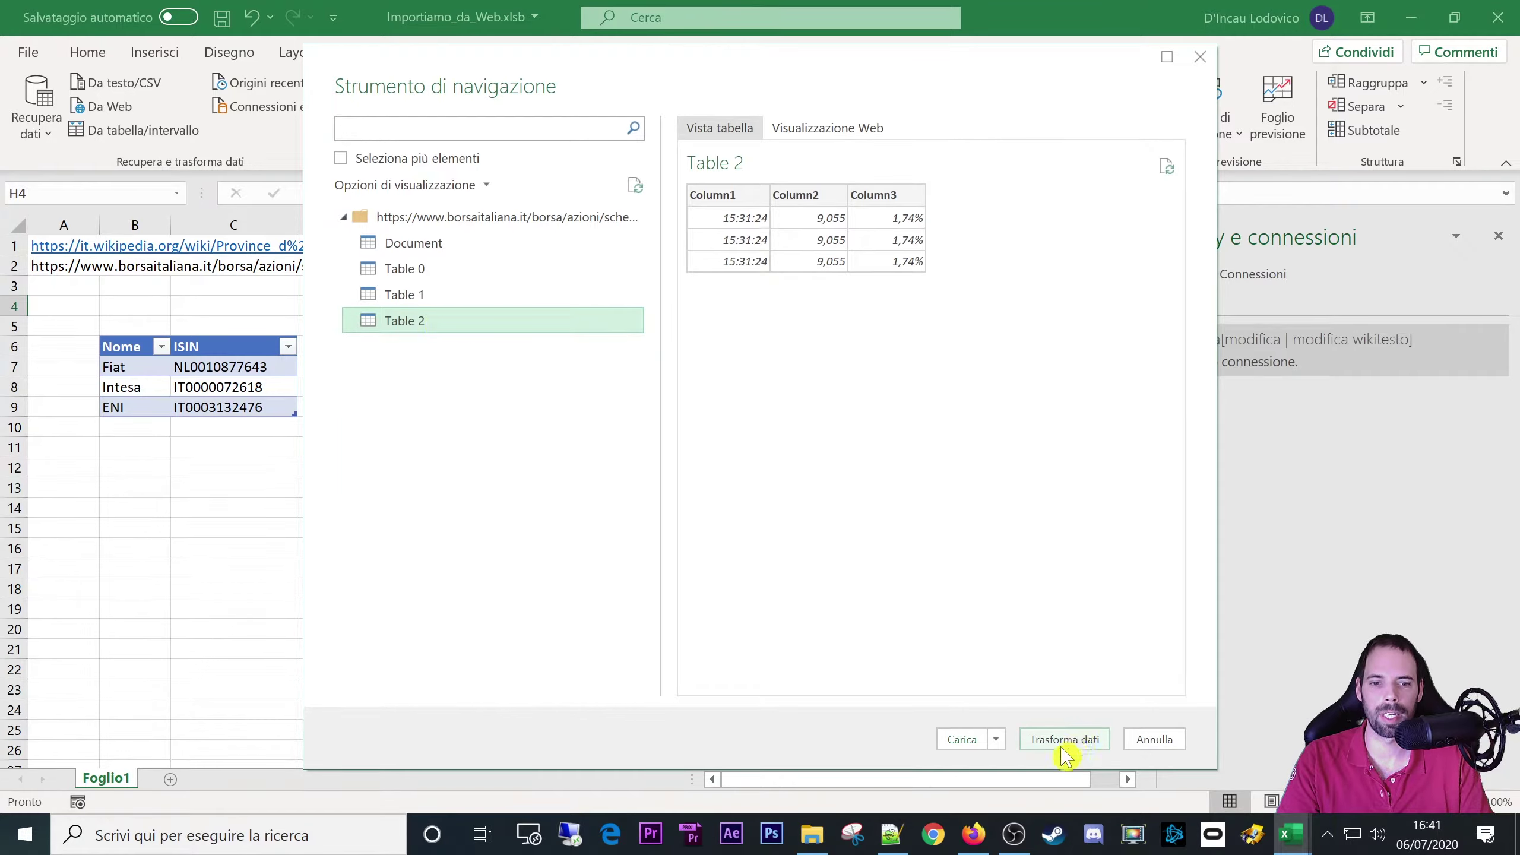
key(alt+Tab)
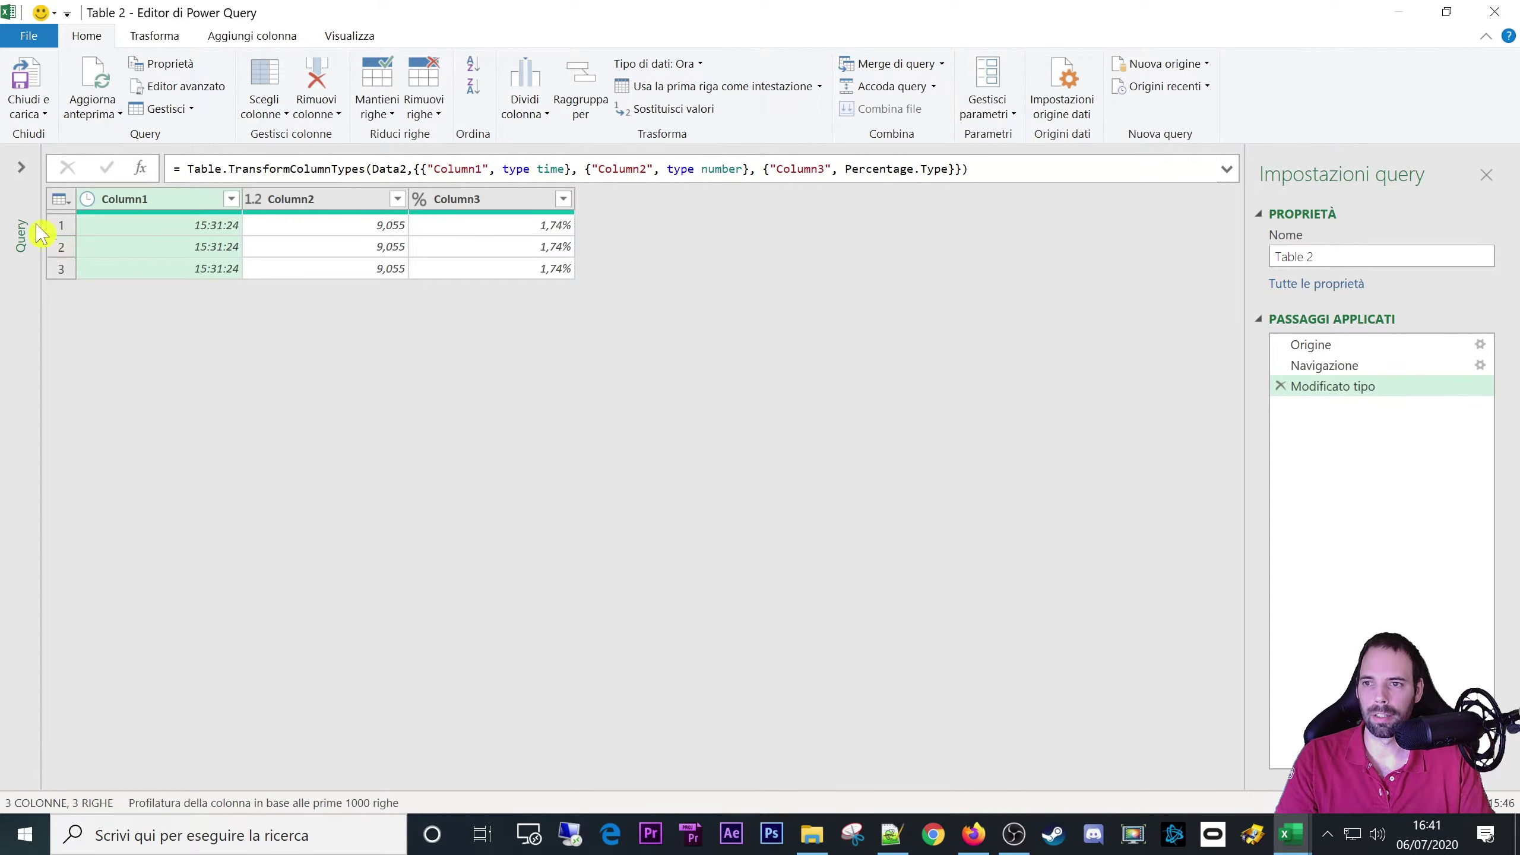
click(21, 165)
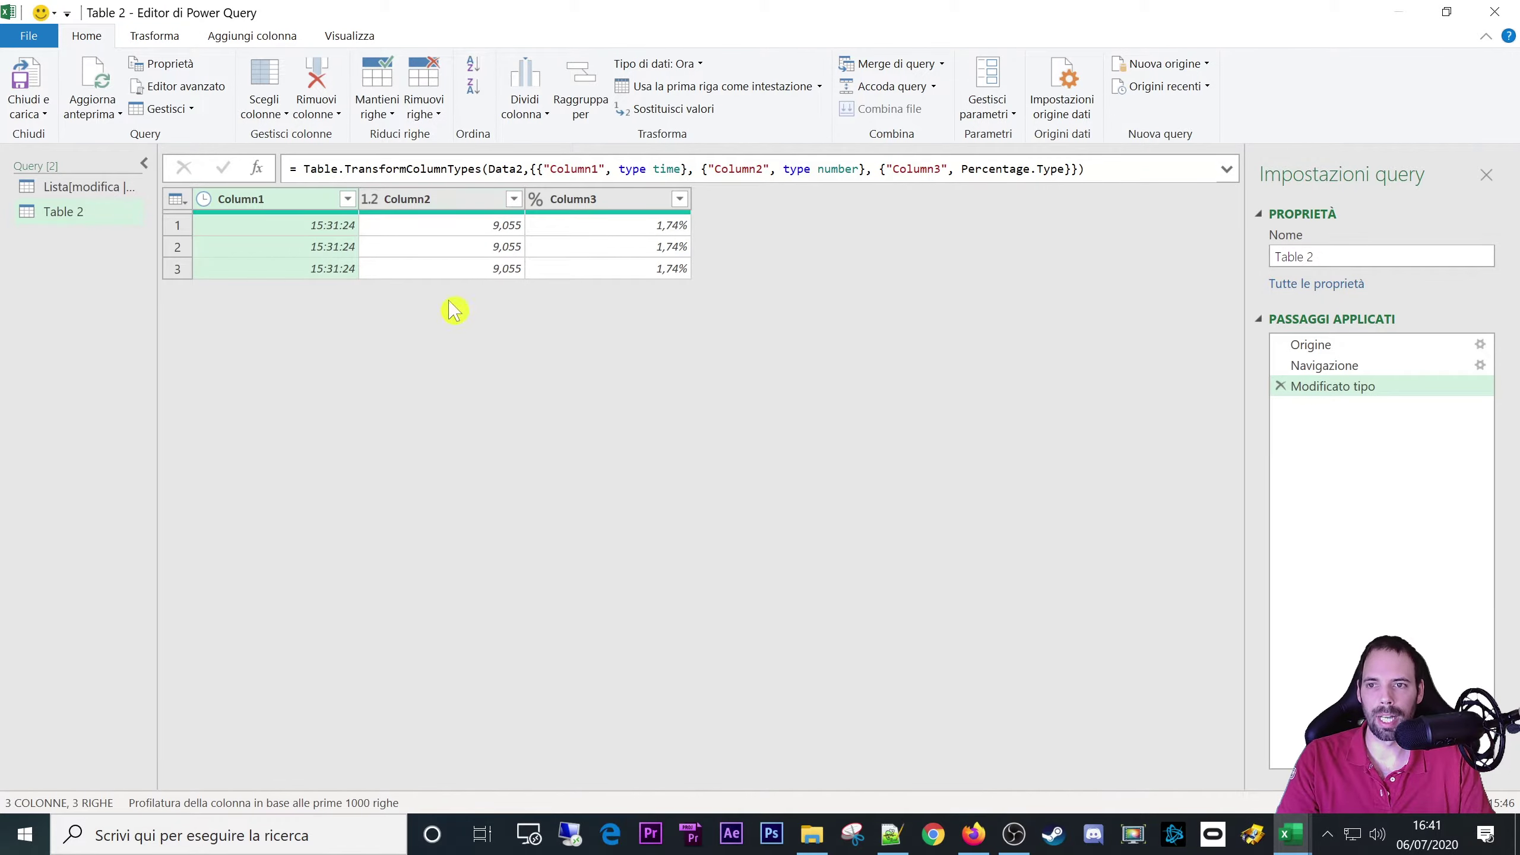
- Switch back to Firefox and check the time, price and percentage change in the first Contratti row
click(982, 838)
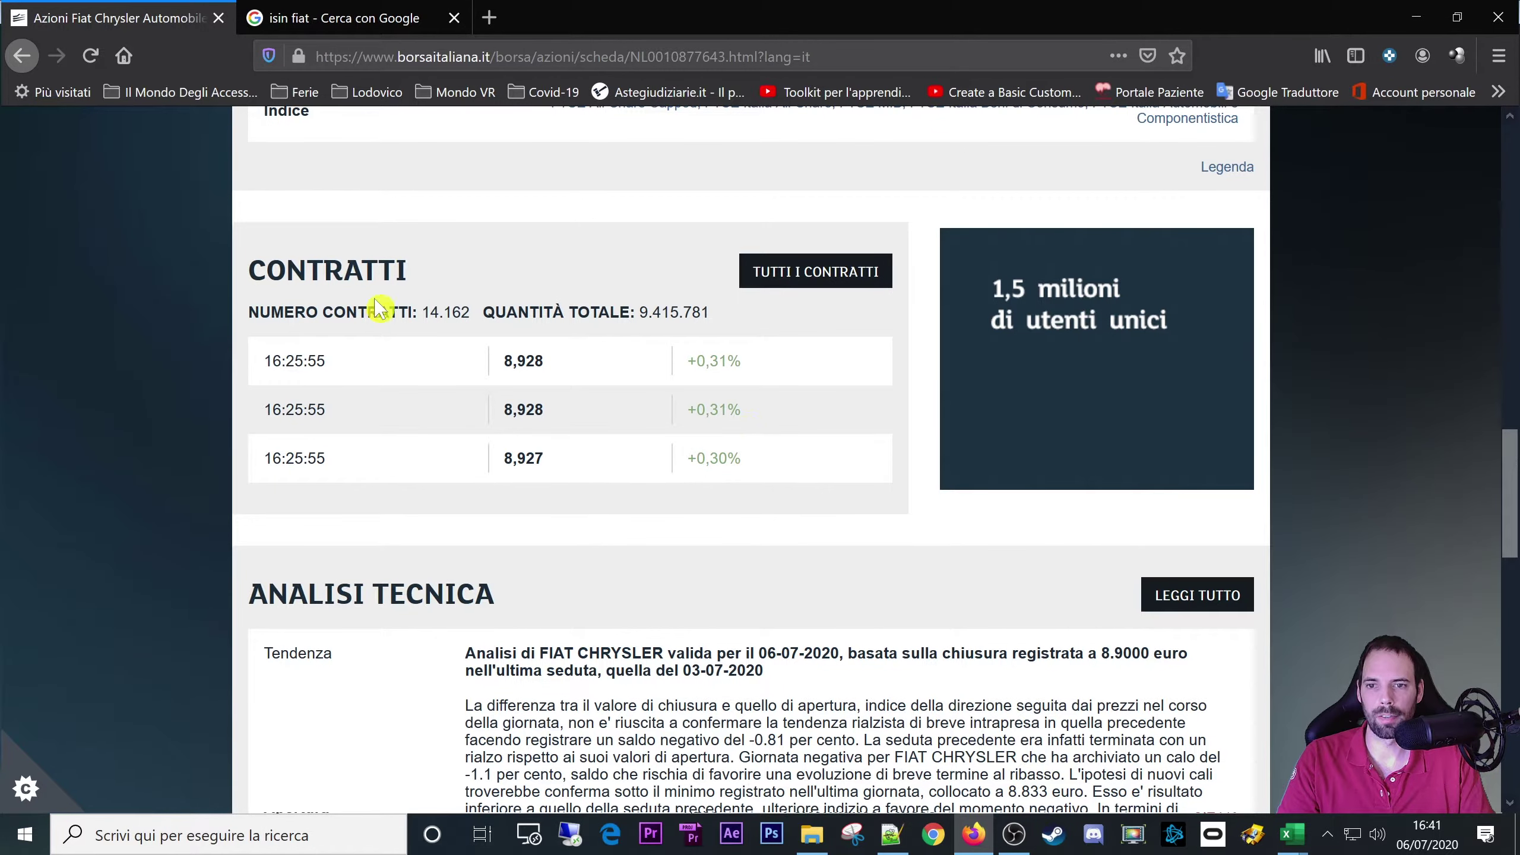
drag(292, 360, 452, 374)
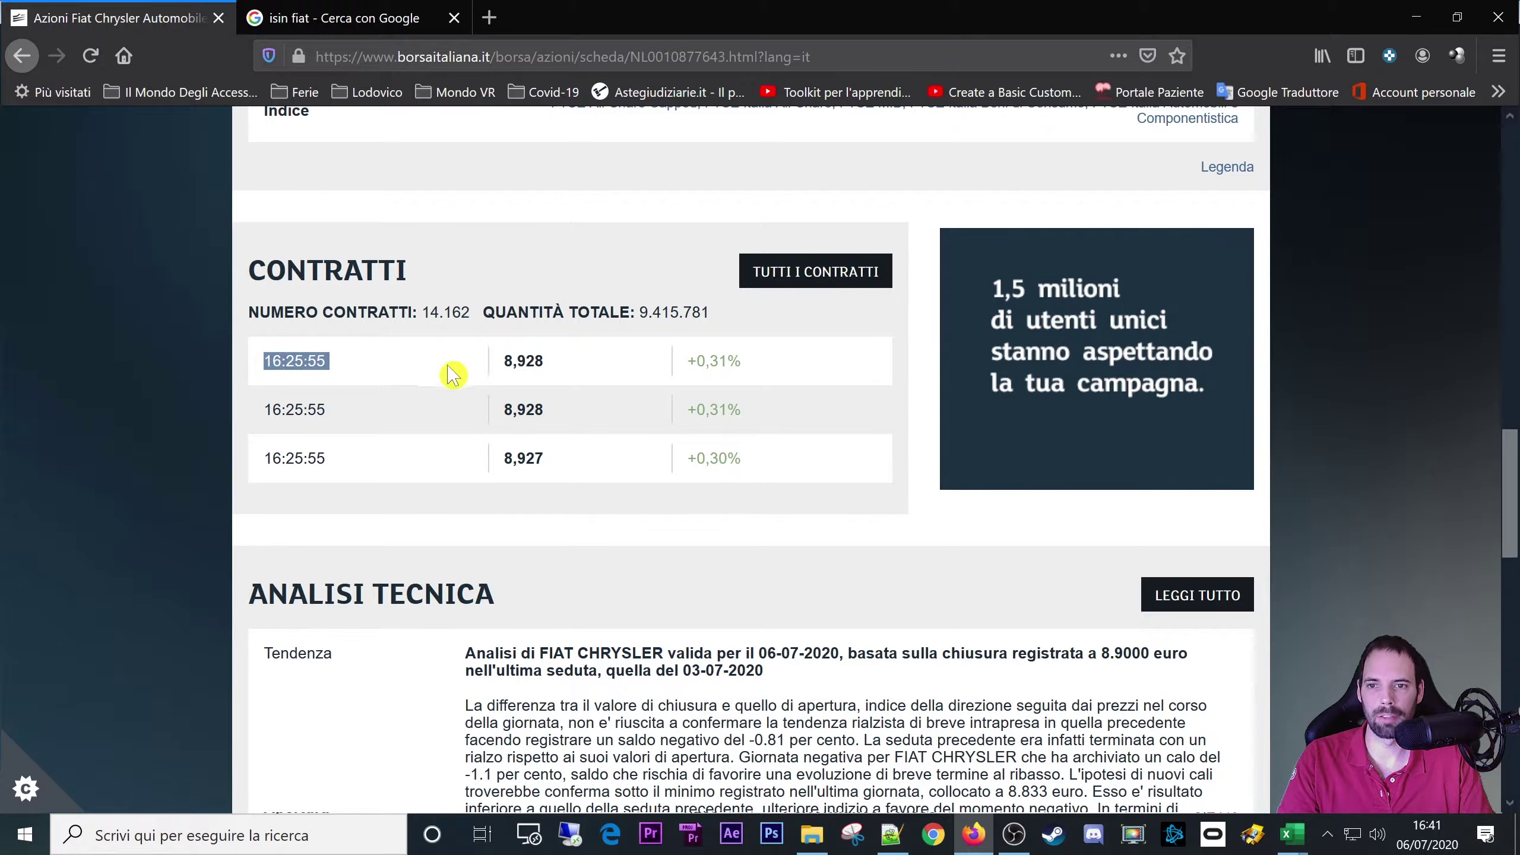
drag(559, 371, 702, 358)
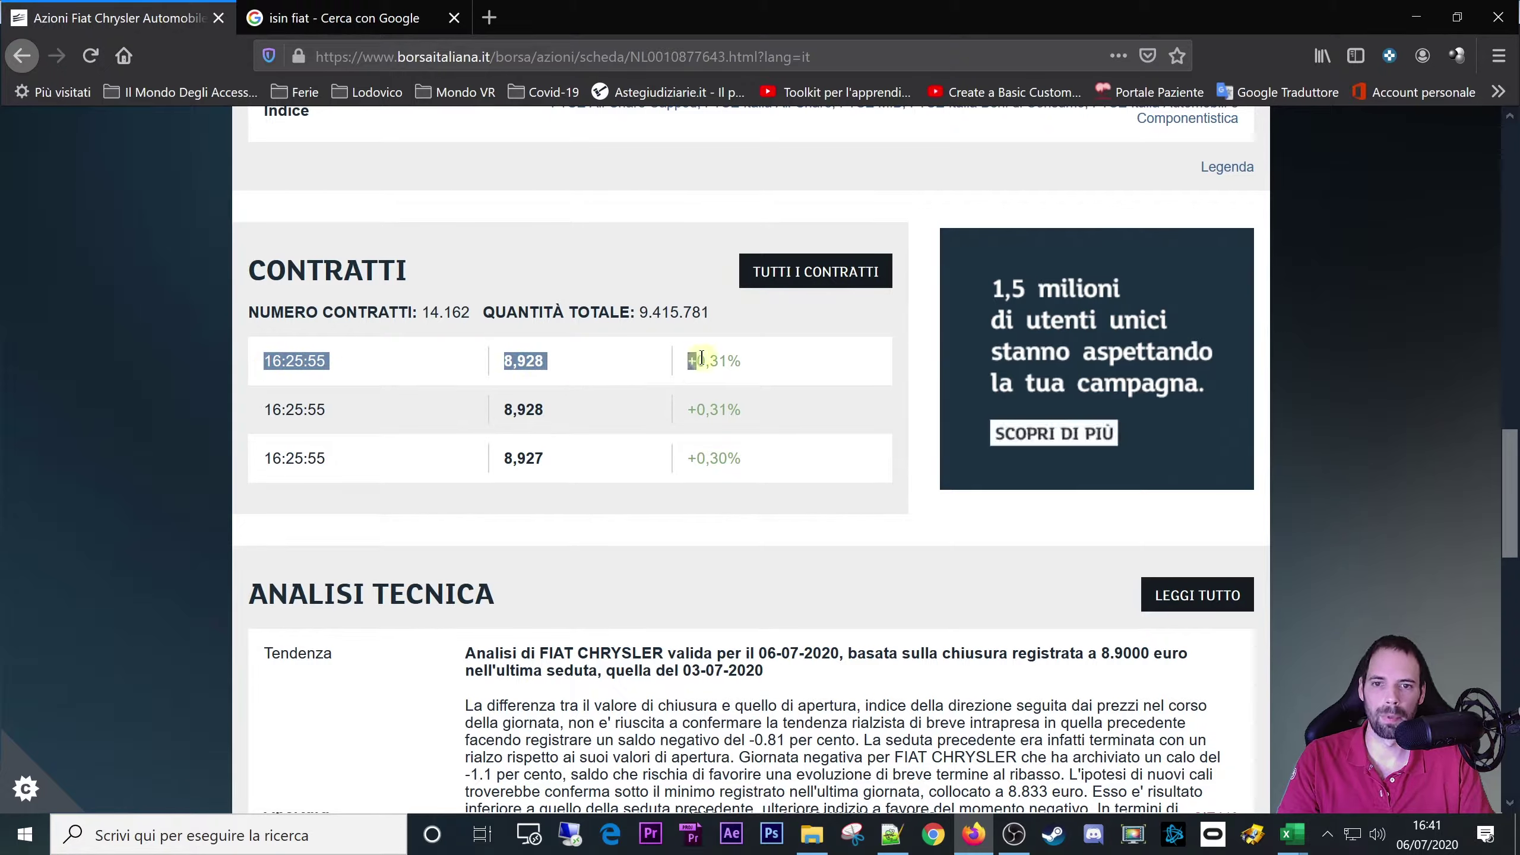
click(778, 365)
drag(817, 360, 319, 362)
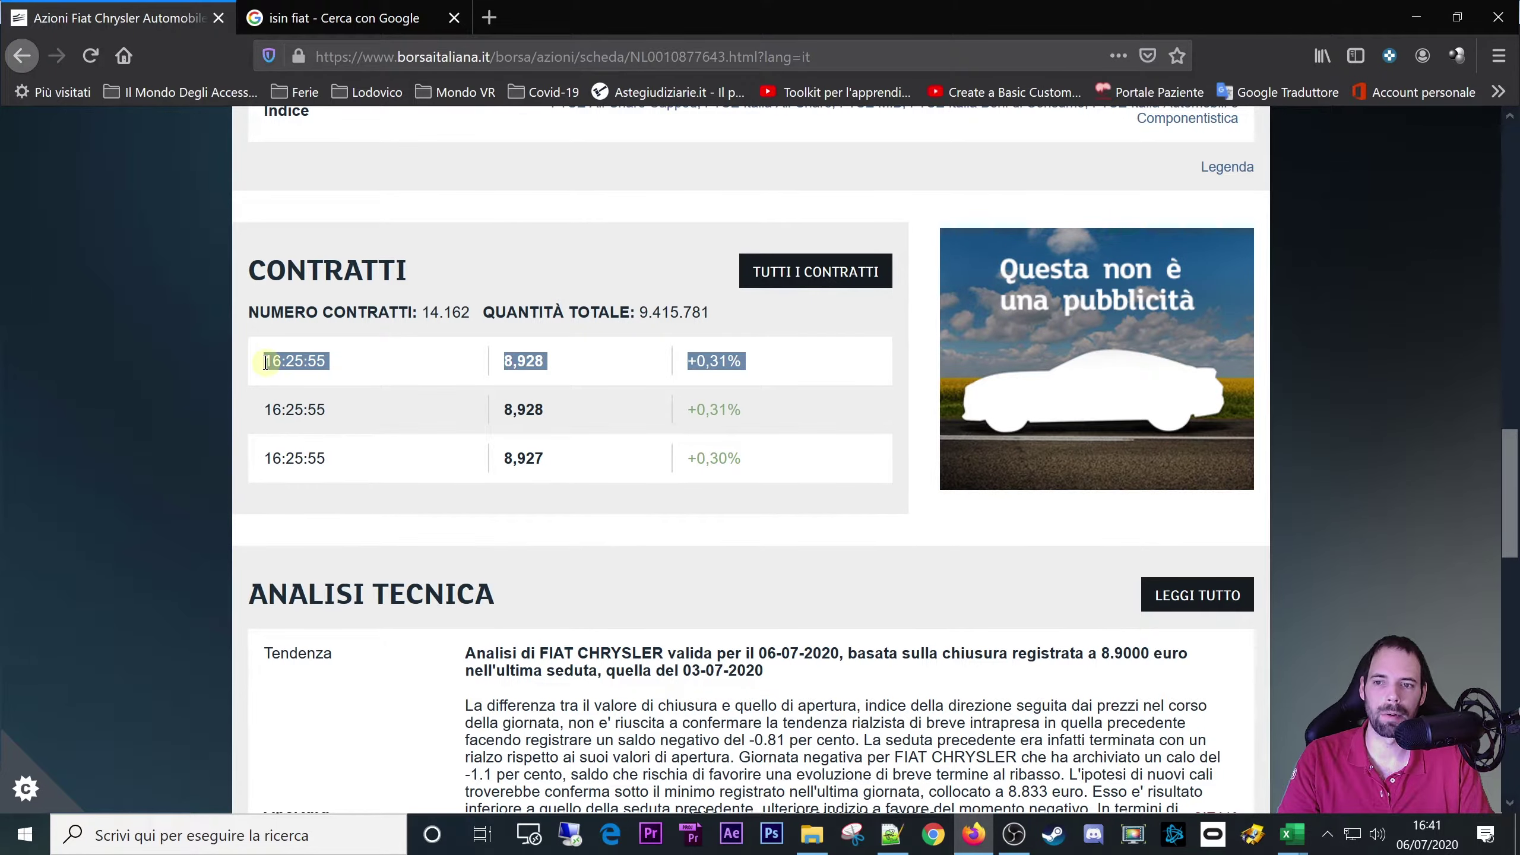
click(419, 467)
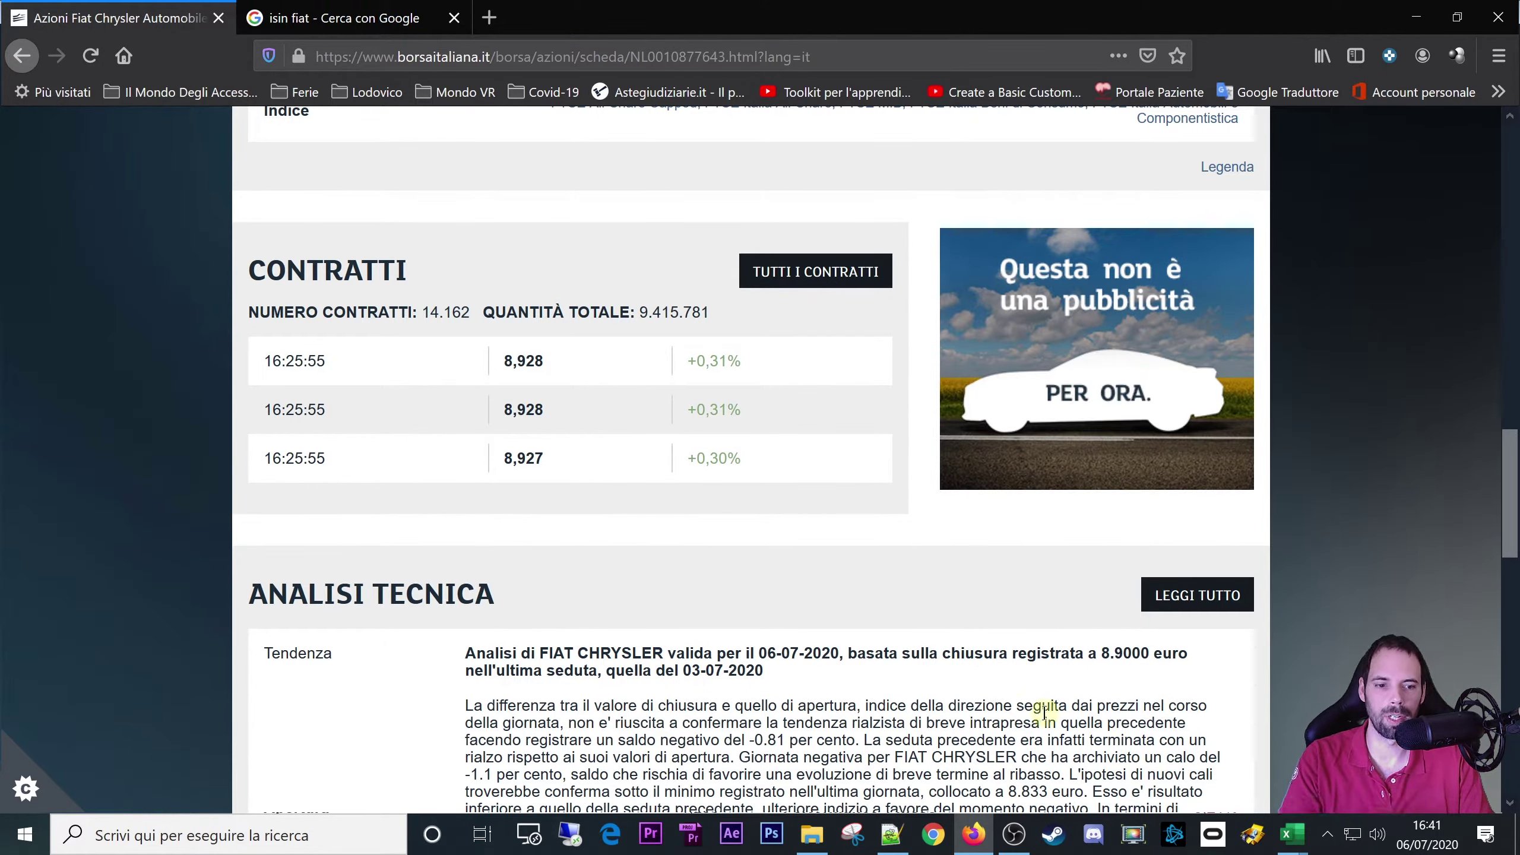
- Return to the Power Query editor and keep only the first row of Table 2
click(1292, 835)
click(1394, 745)
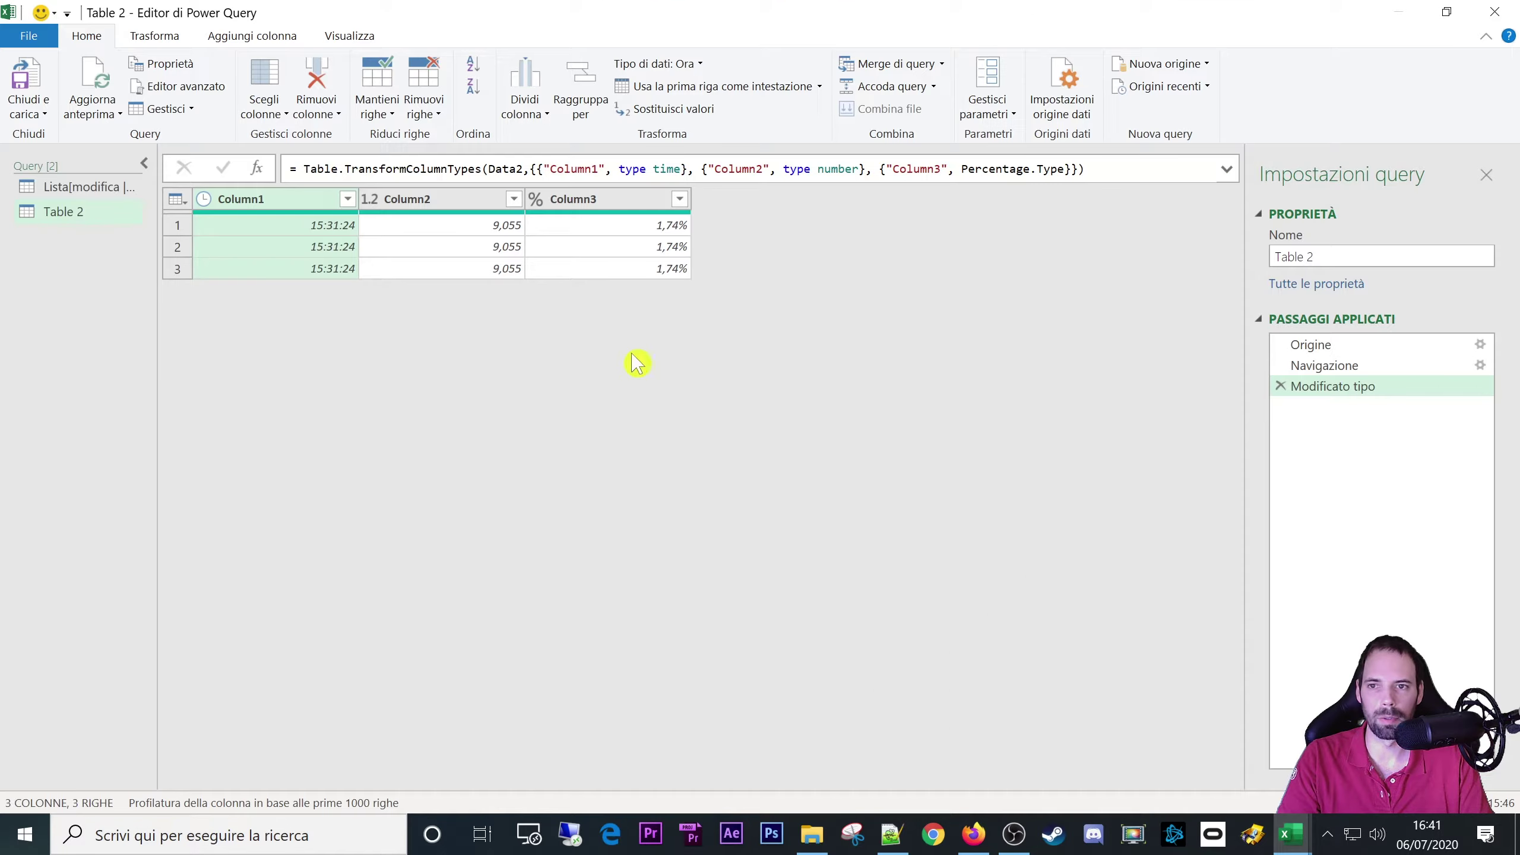
click(176, 200)
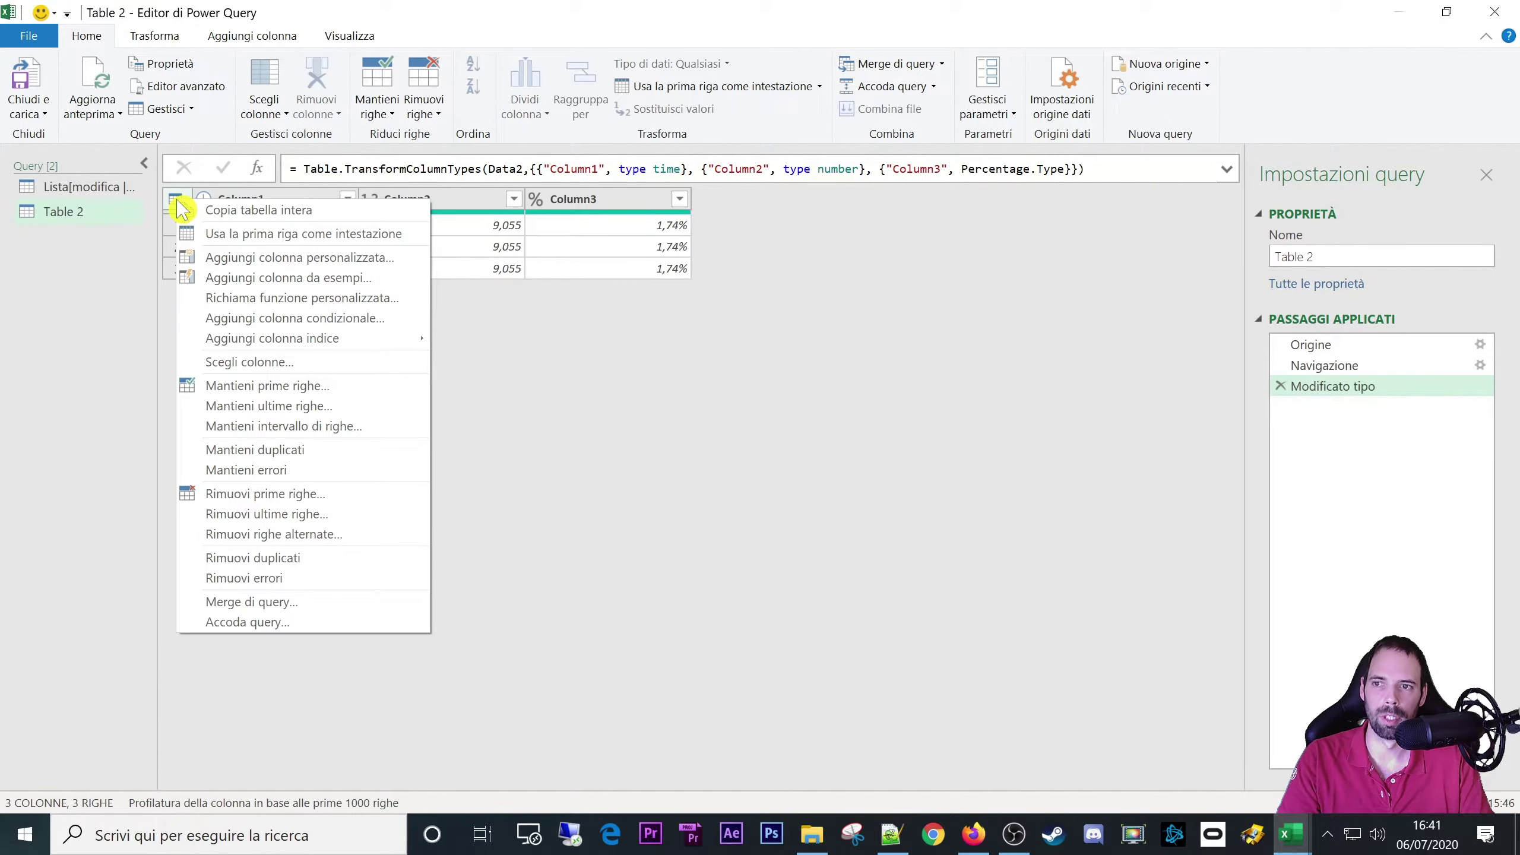
click(168, 225)
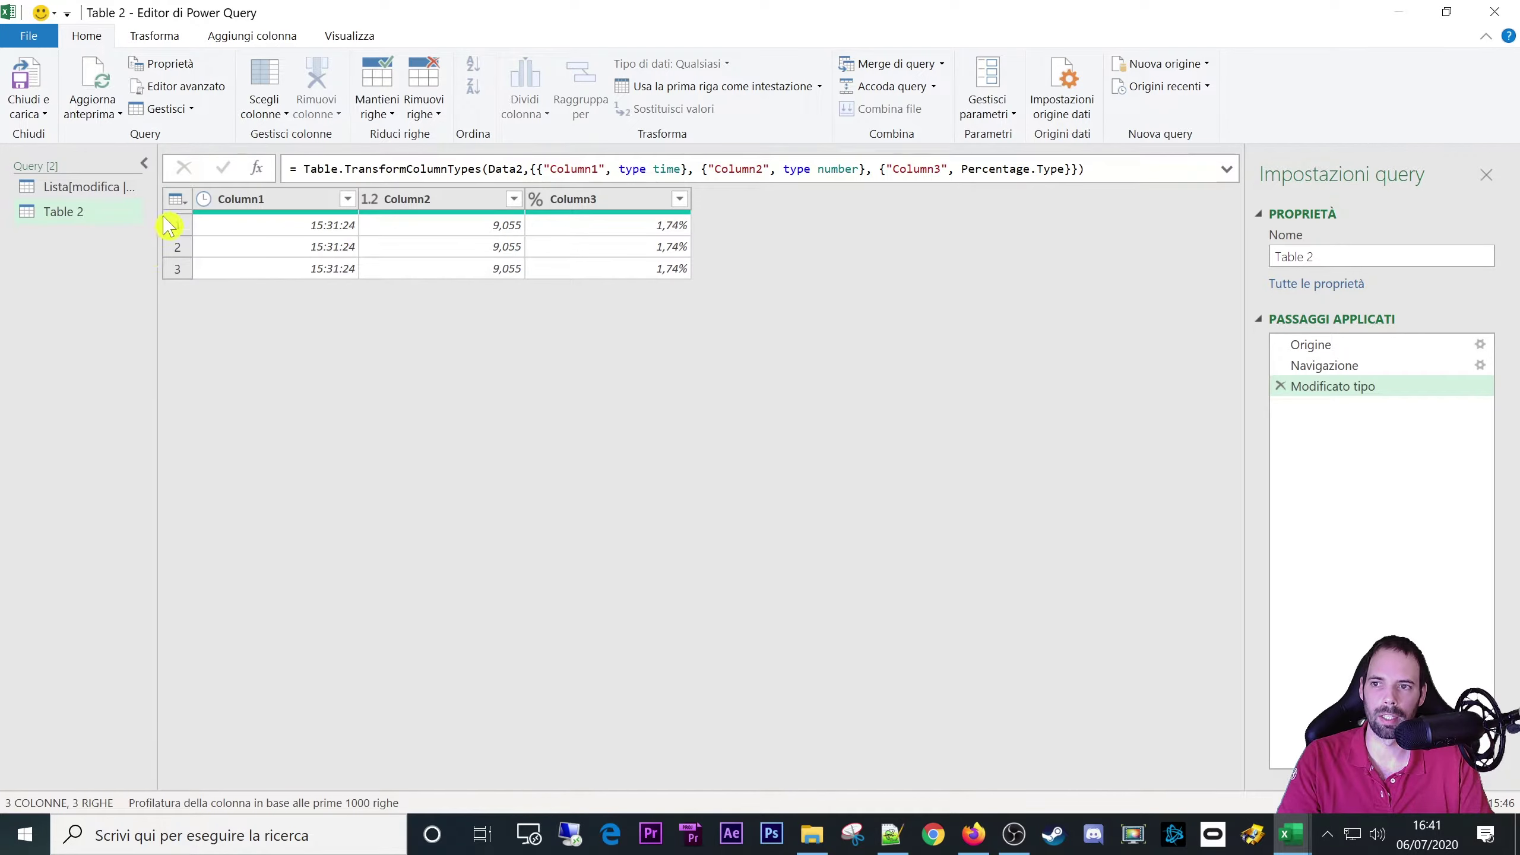
click(175, 200)
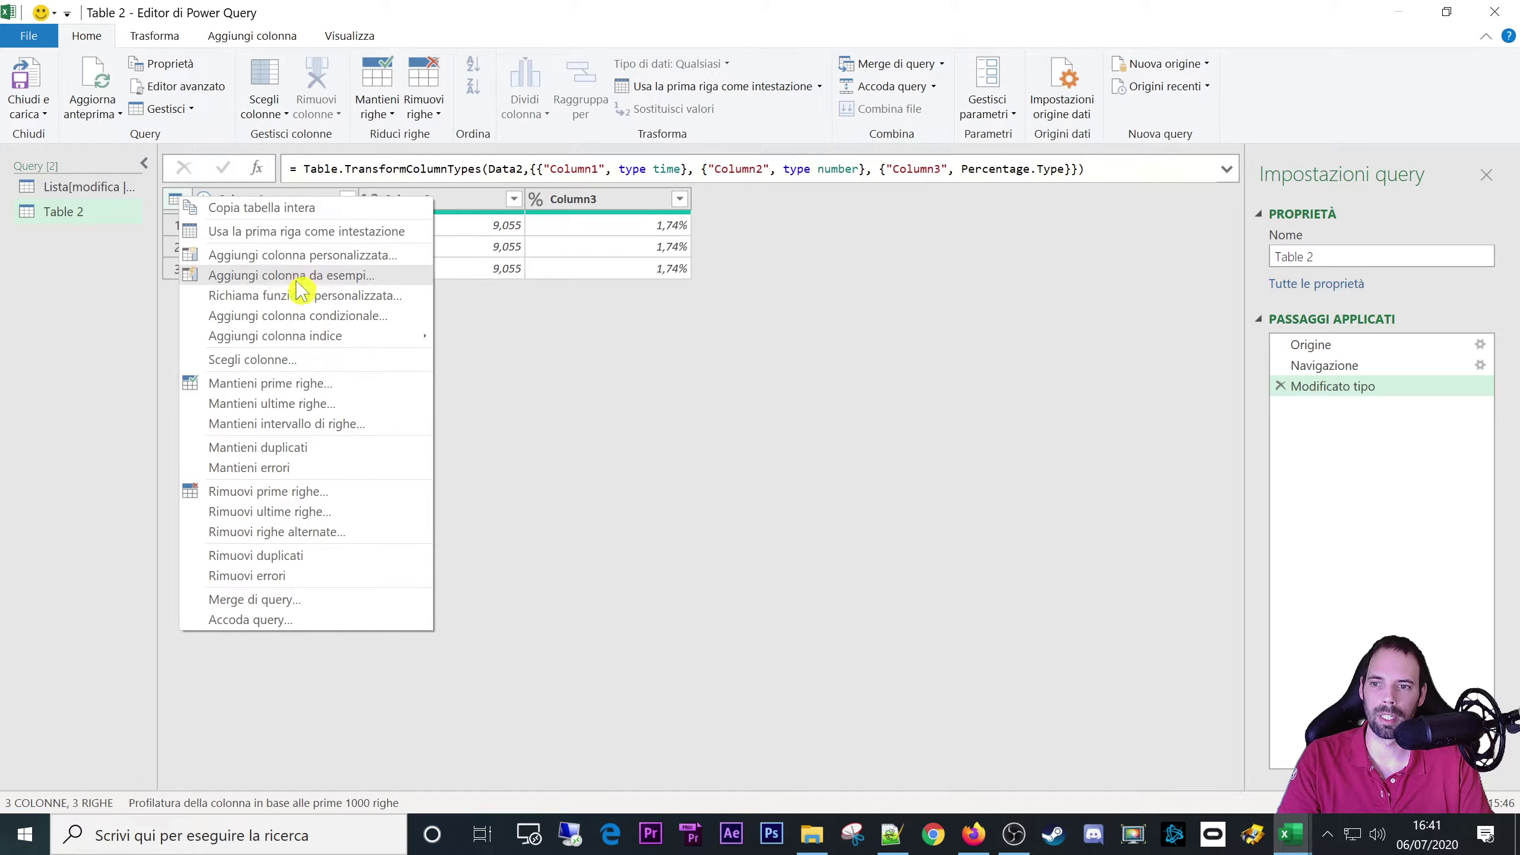
click(330, 386)
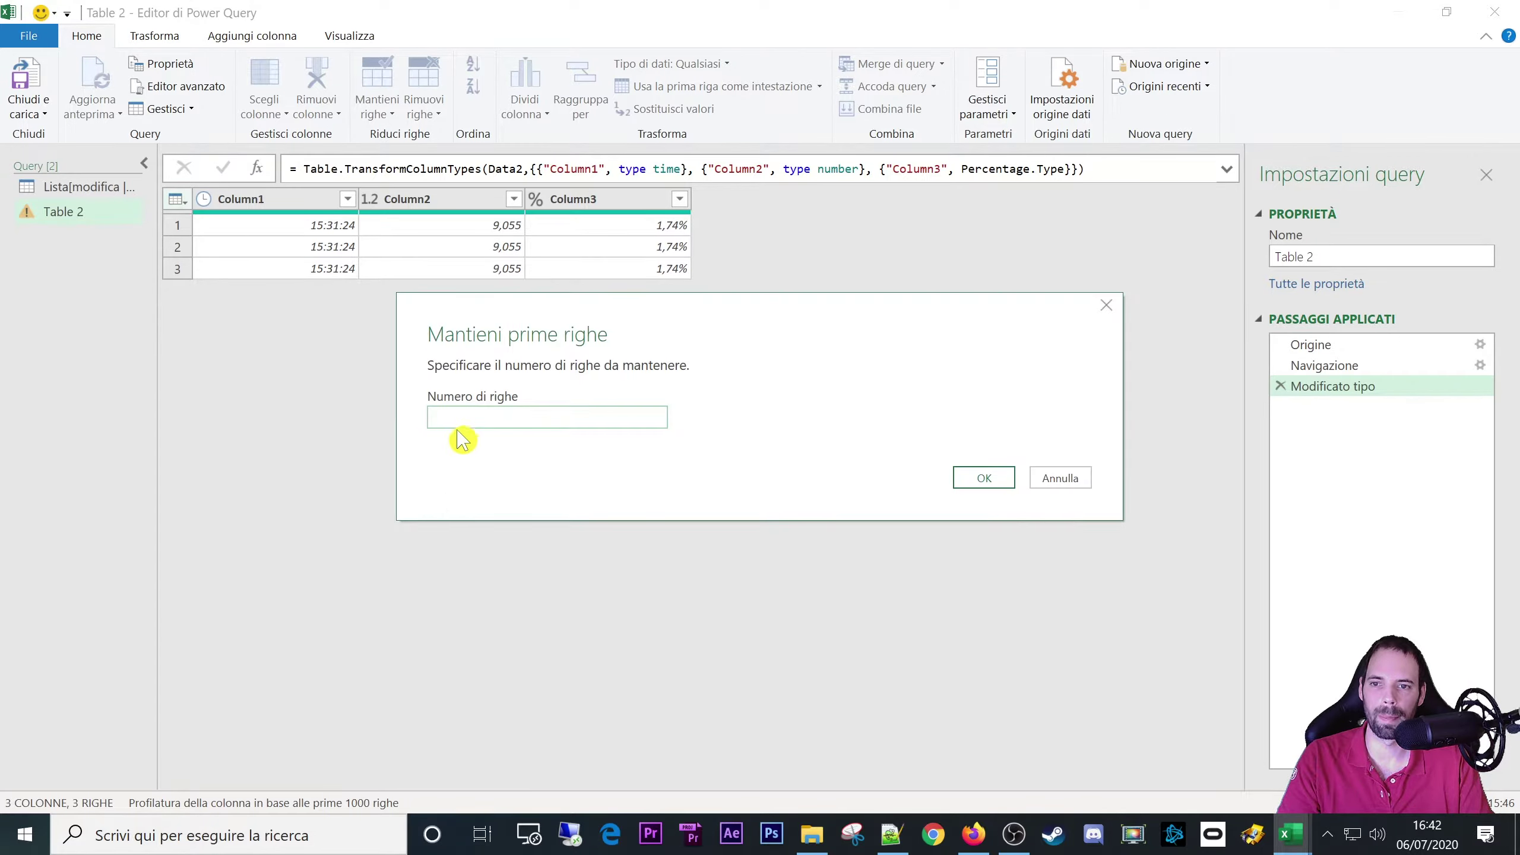
click(964, 479)
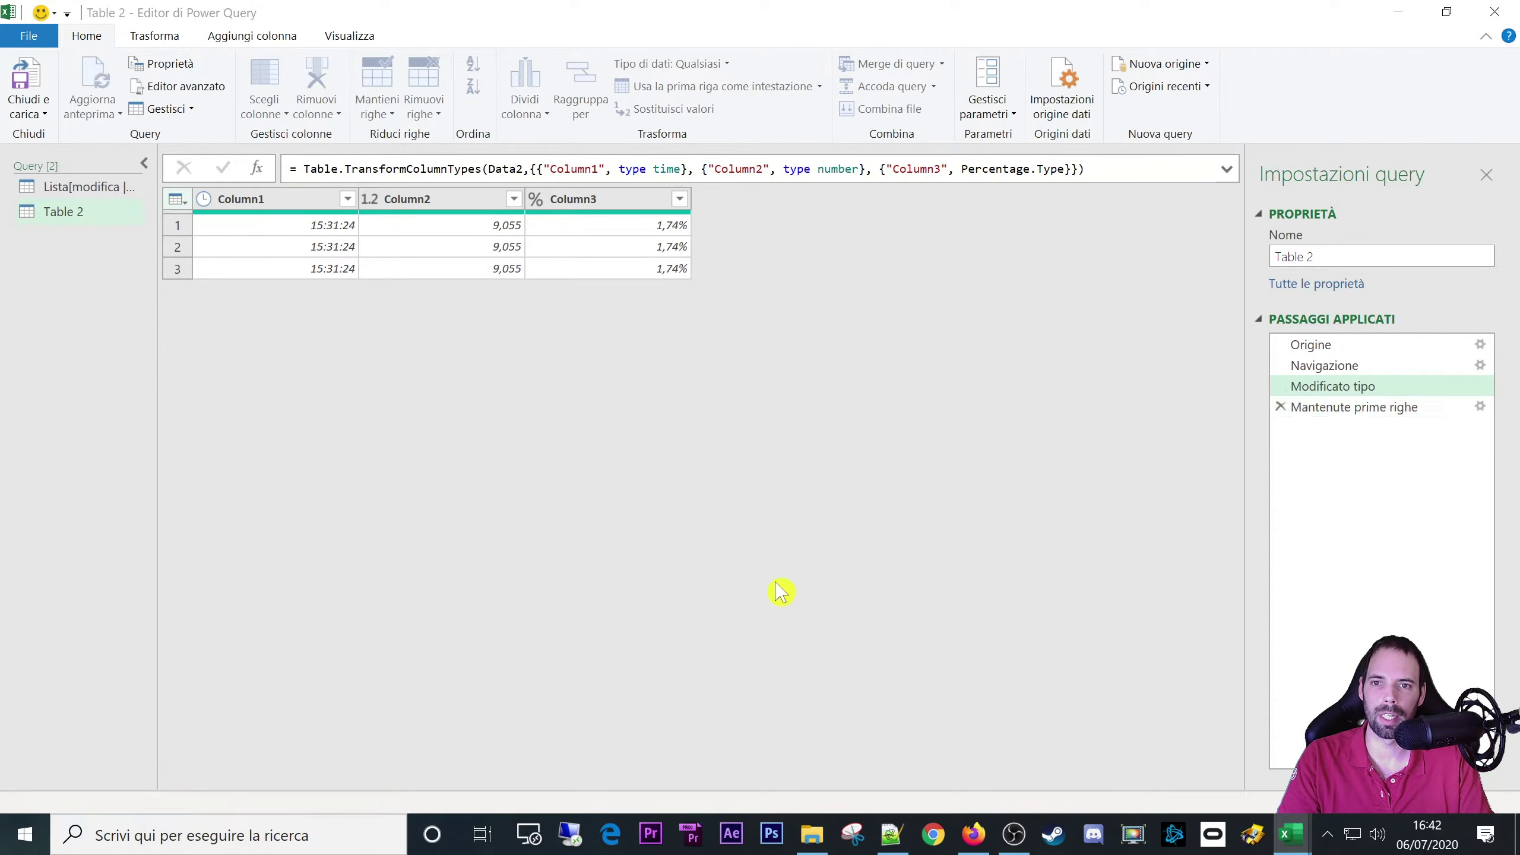
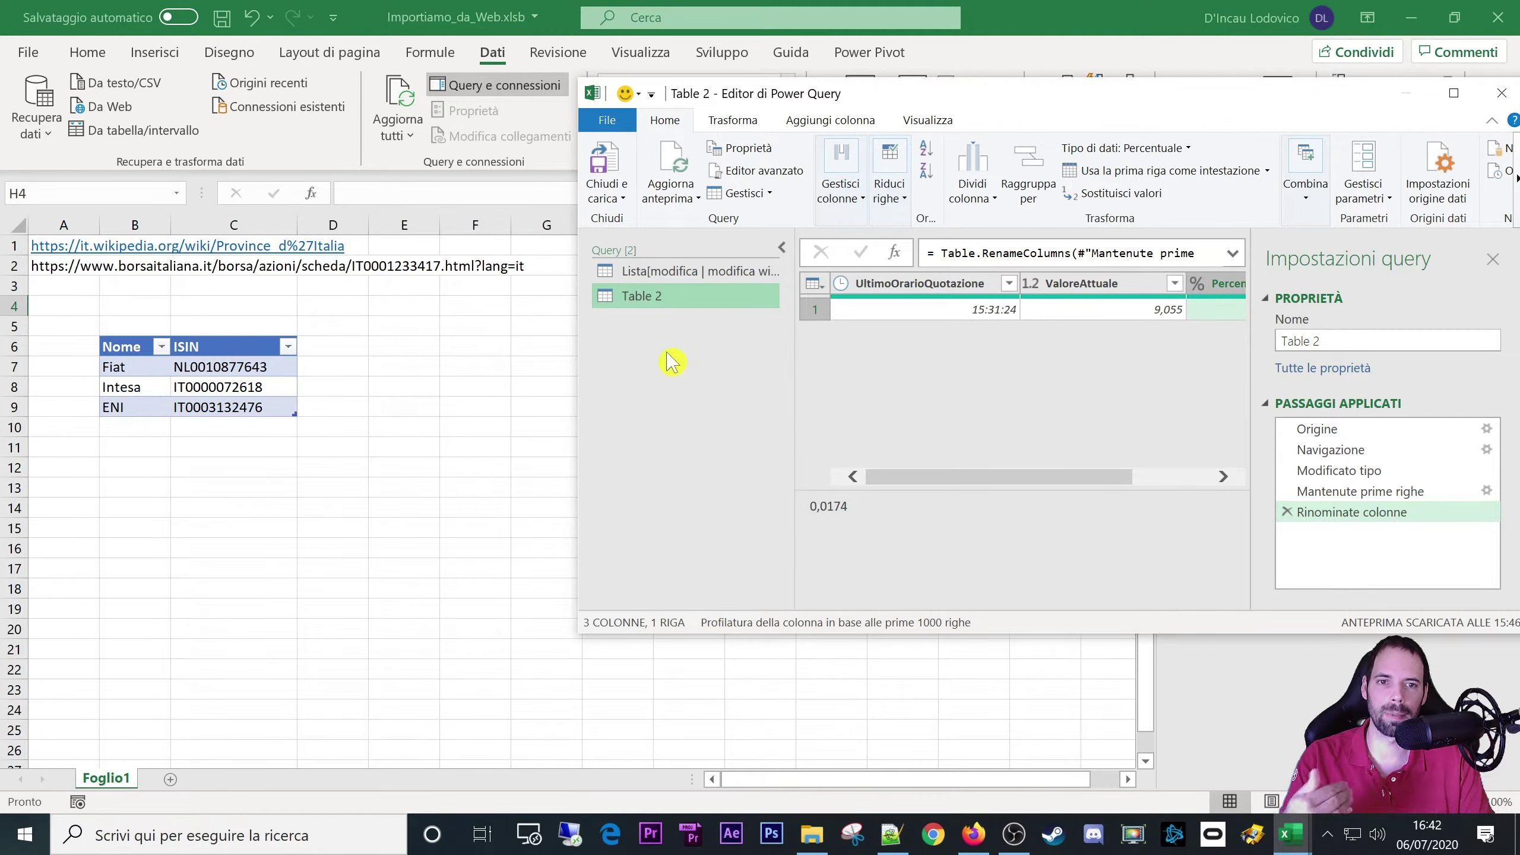
click(649, 363)
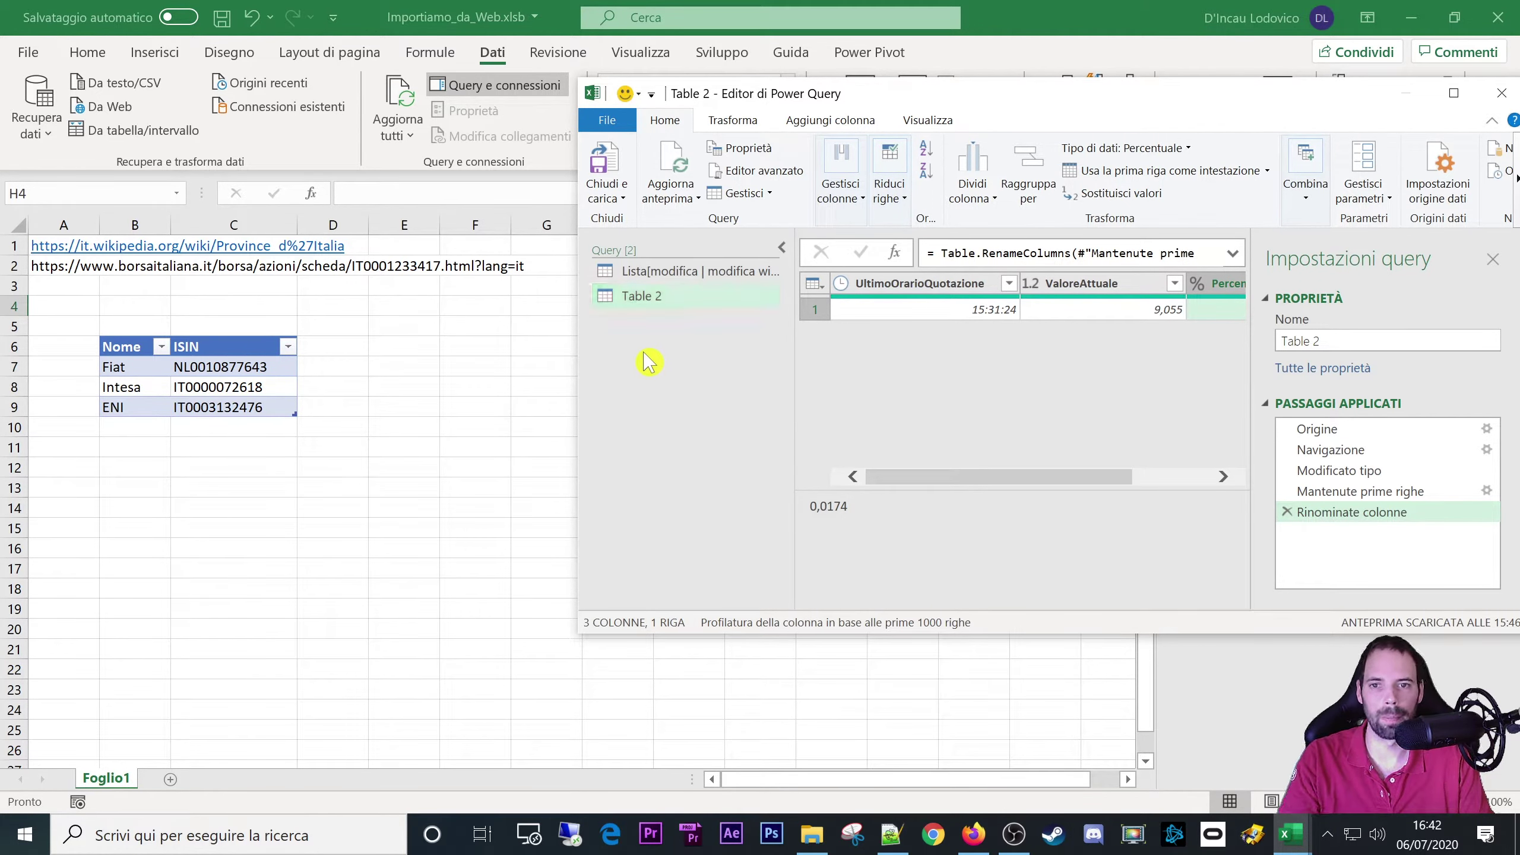
- Reposition the Power Query editor window over the worksheet, then close it and load the Table 2 query changes
drag(577, 364, 474, 368)
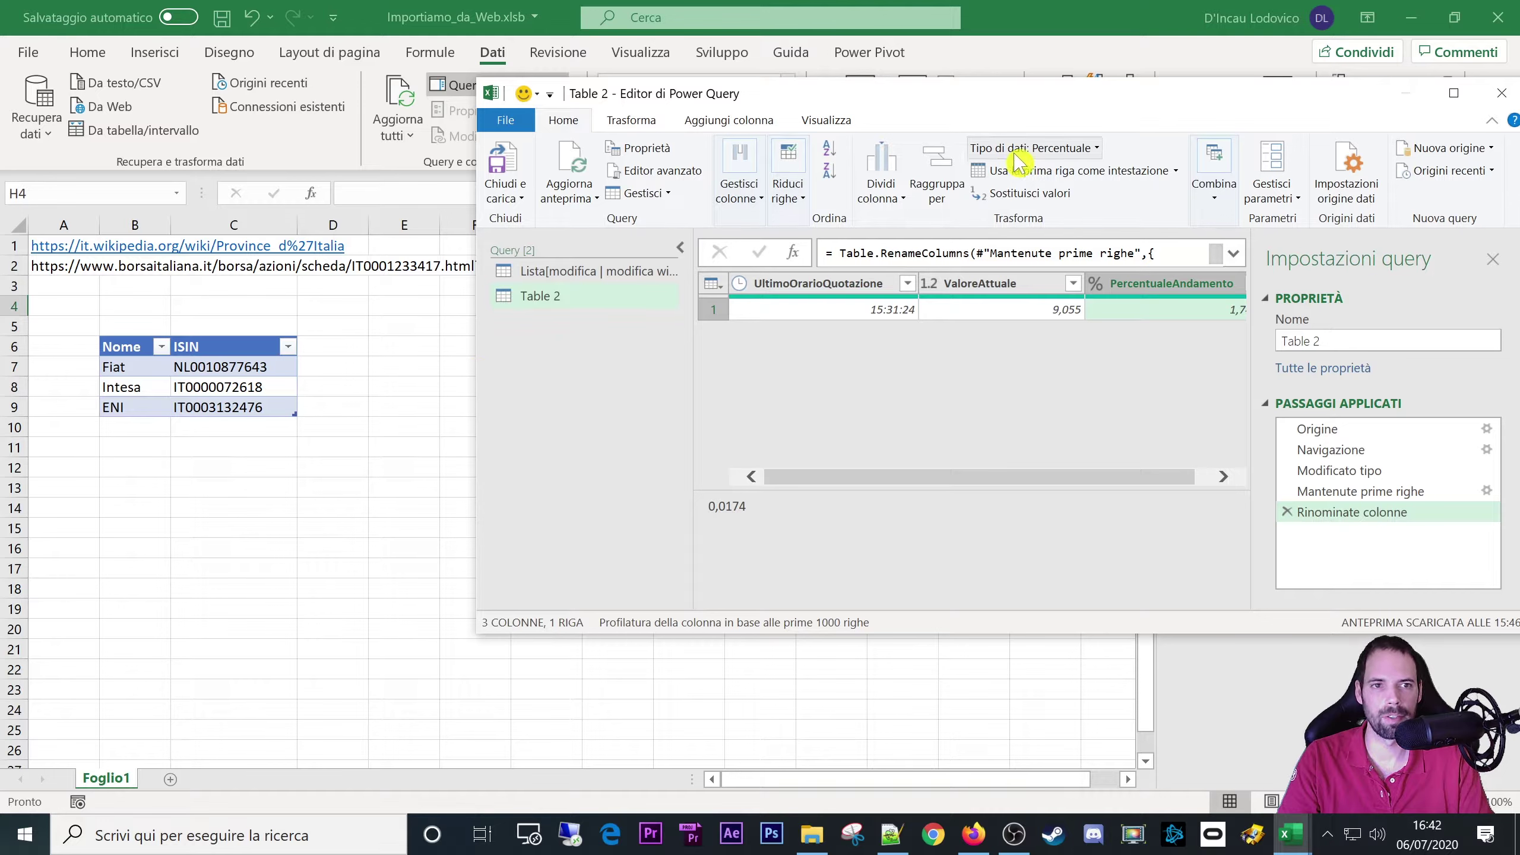
drag(1056, 103, 951, 105)
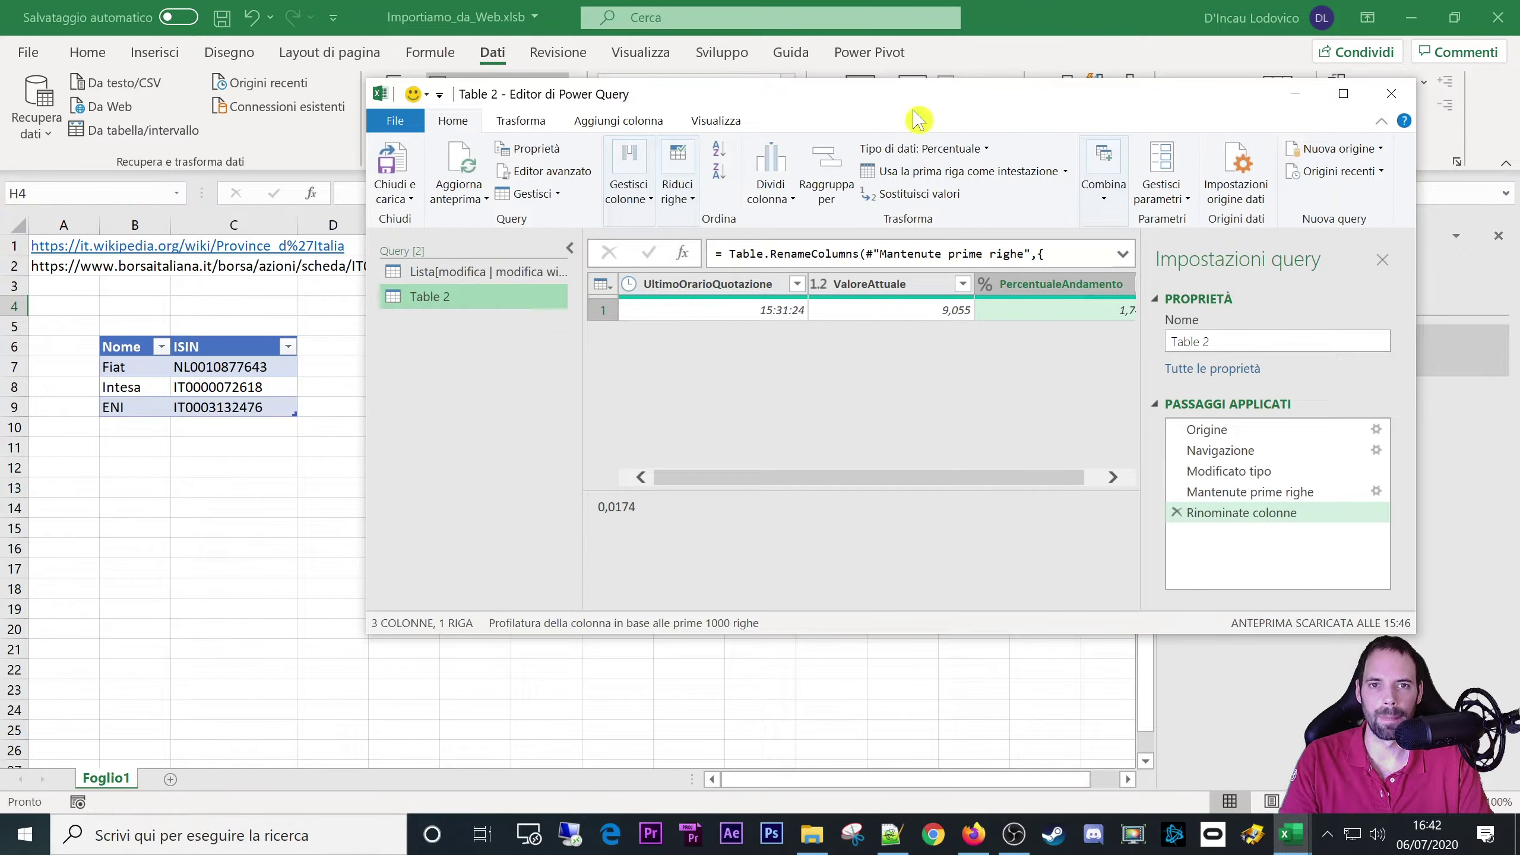
click(391, 161)
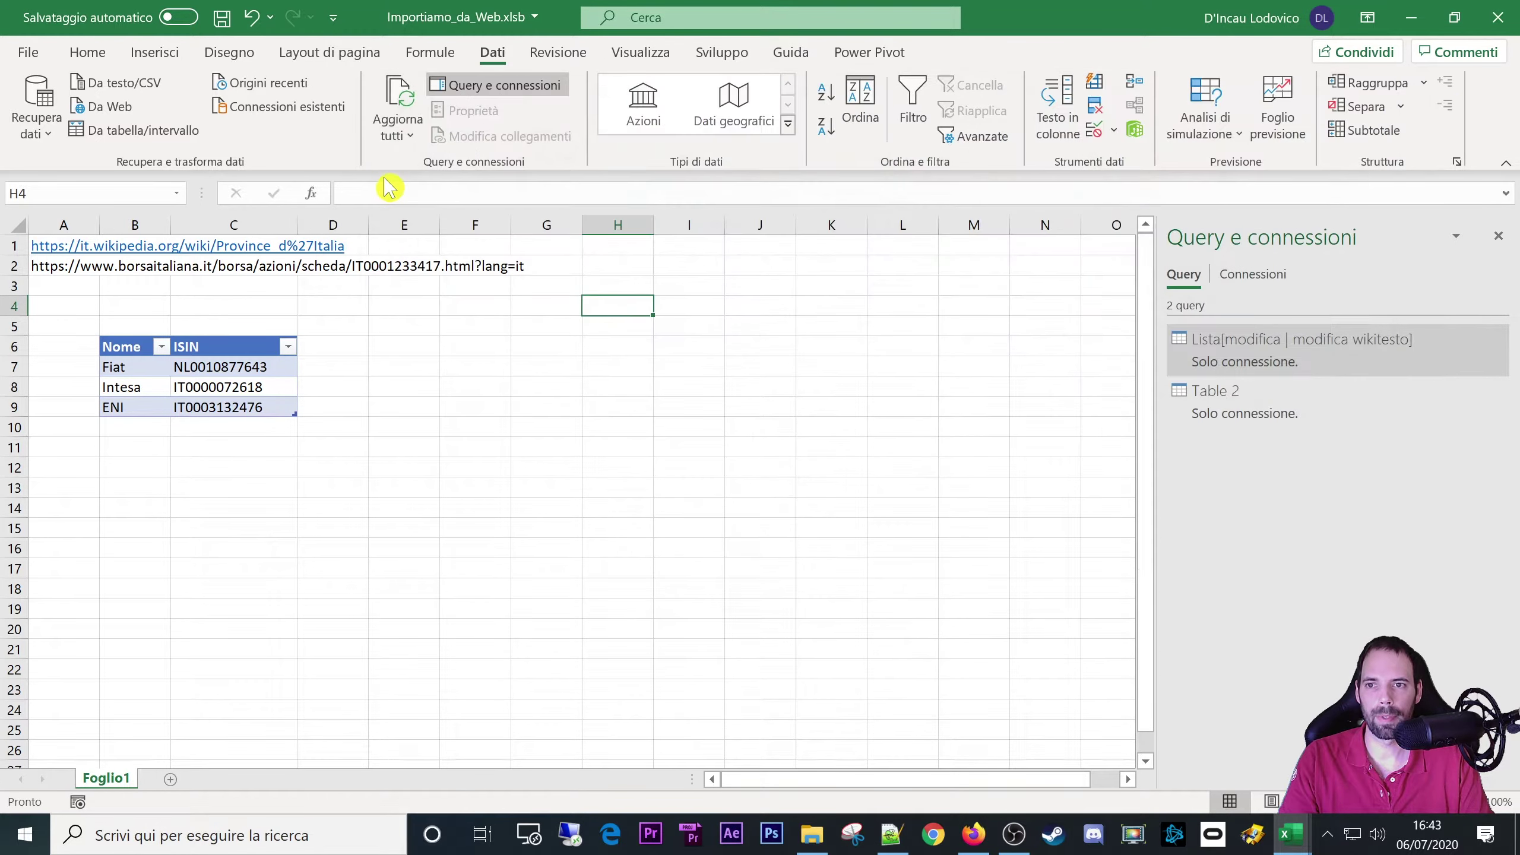
- Select the ISIN codes in the share table, then switch to Firefox and highlight the Fiat ISIN within the Borsa Italiana page address
click(401, 446)
drag(138, 348, 234, 416)
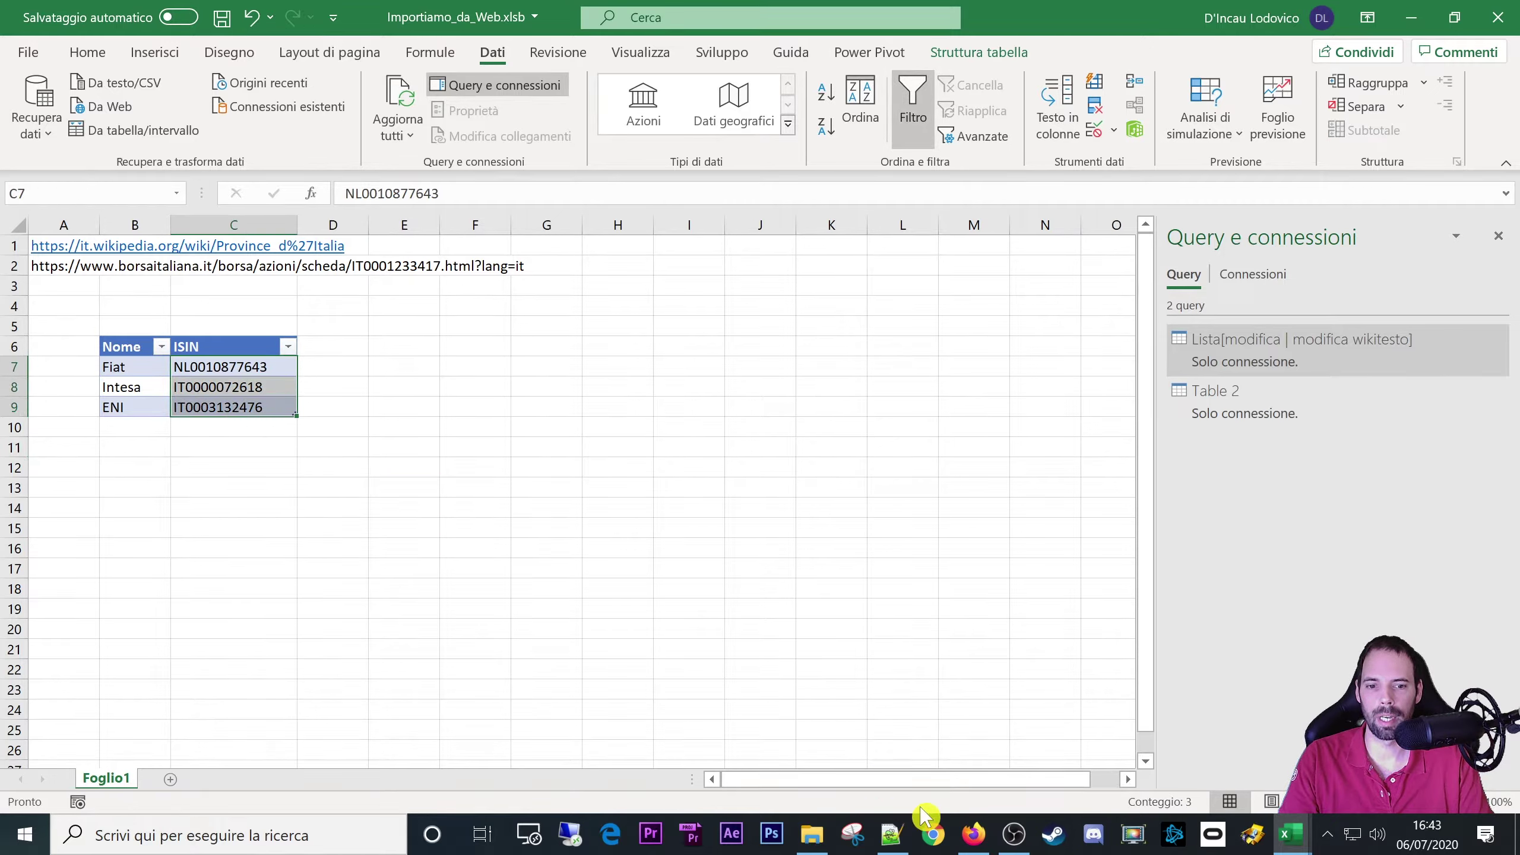
click(973, 834)
click(637, 56)
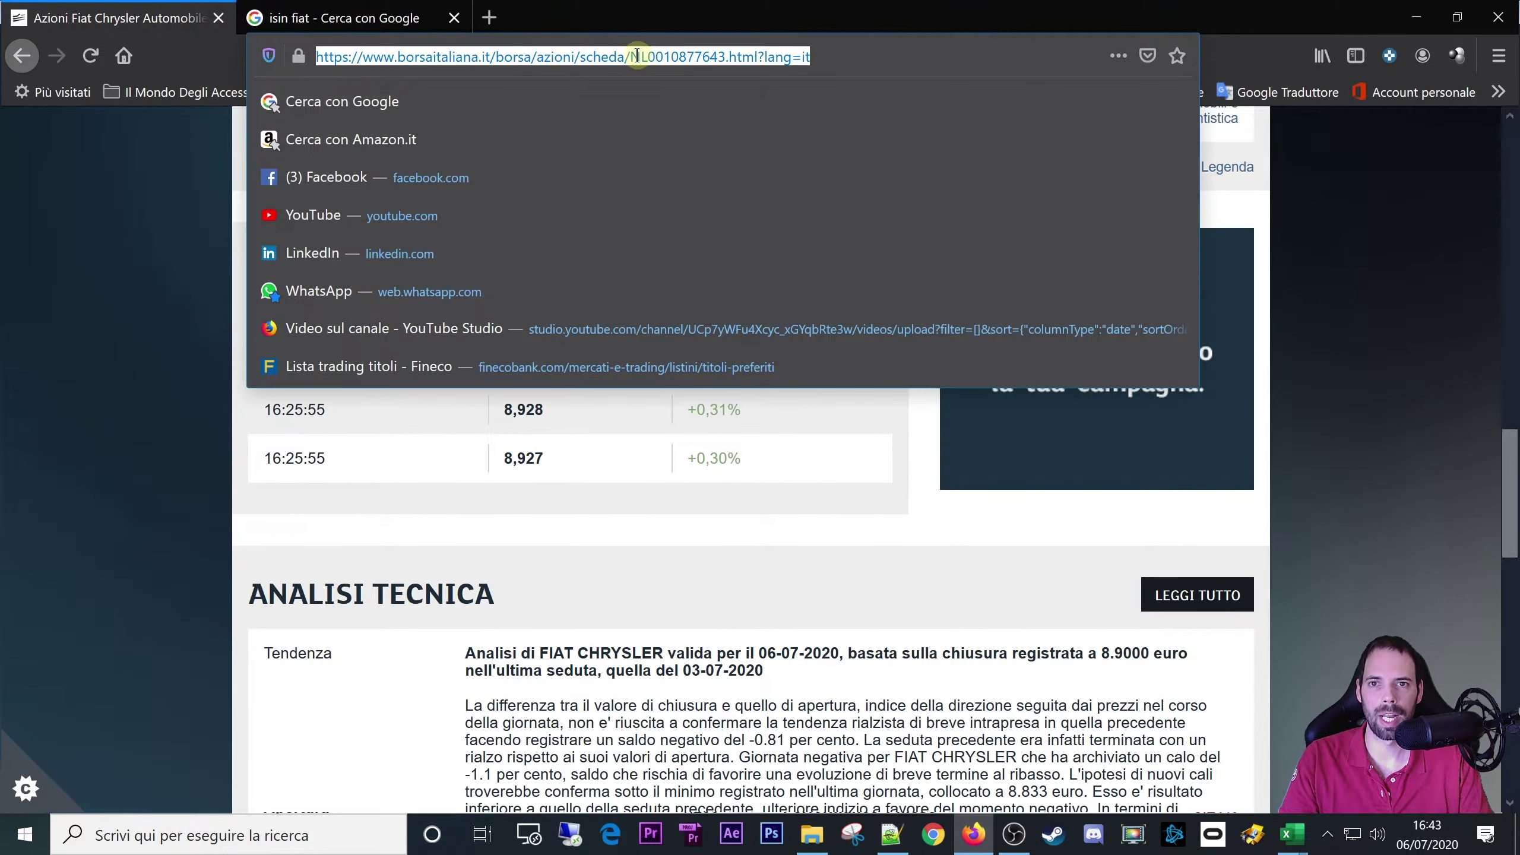
click(631, 60)
click(631, 56)
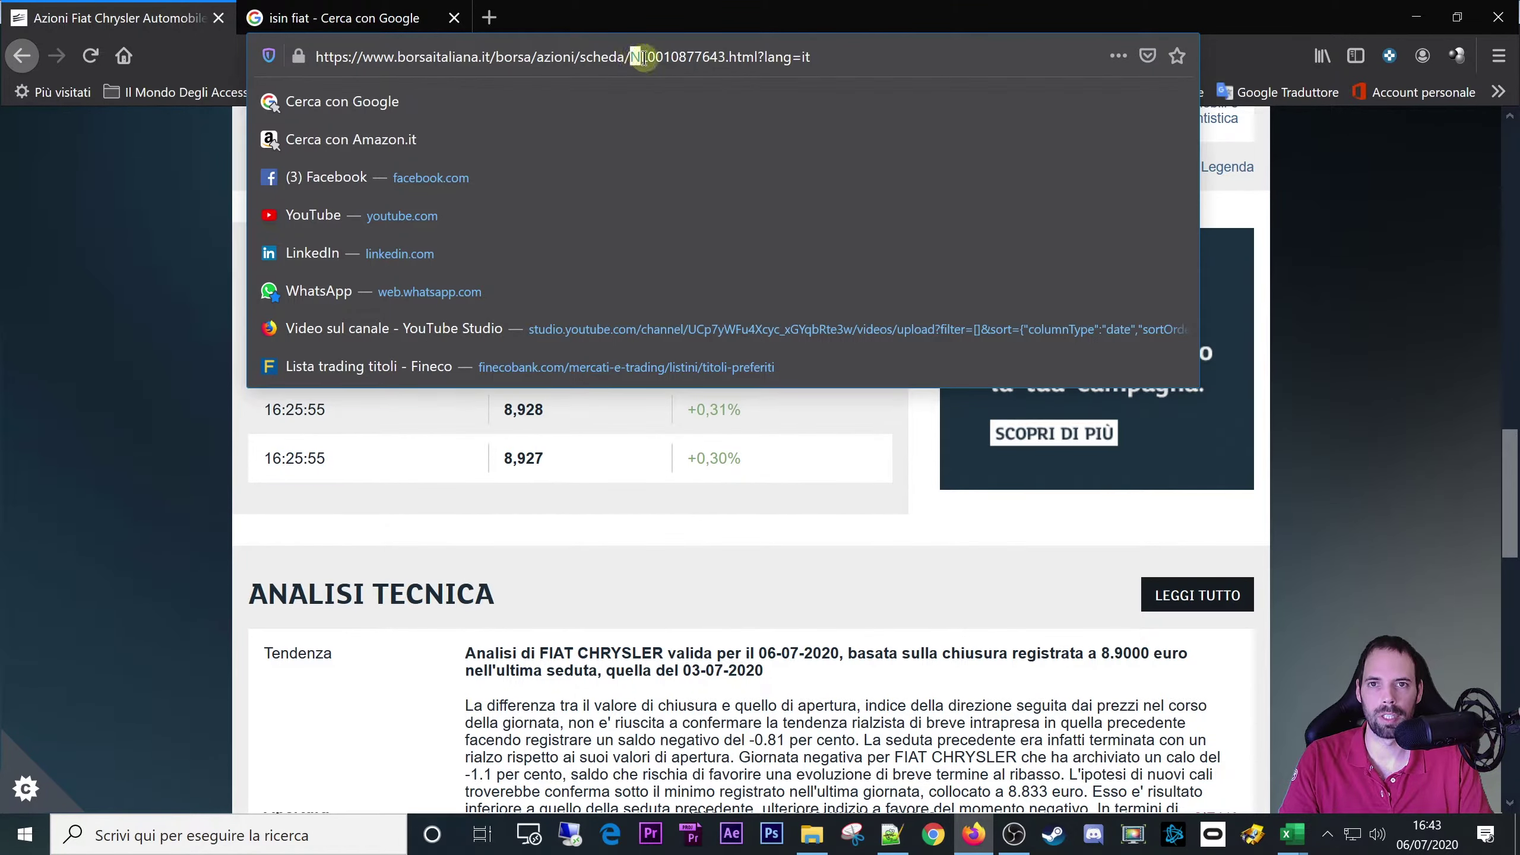
drag(643, 58, 722, 54)
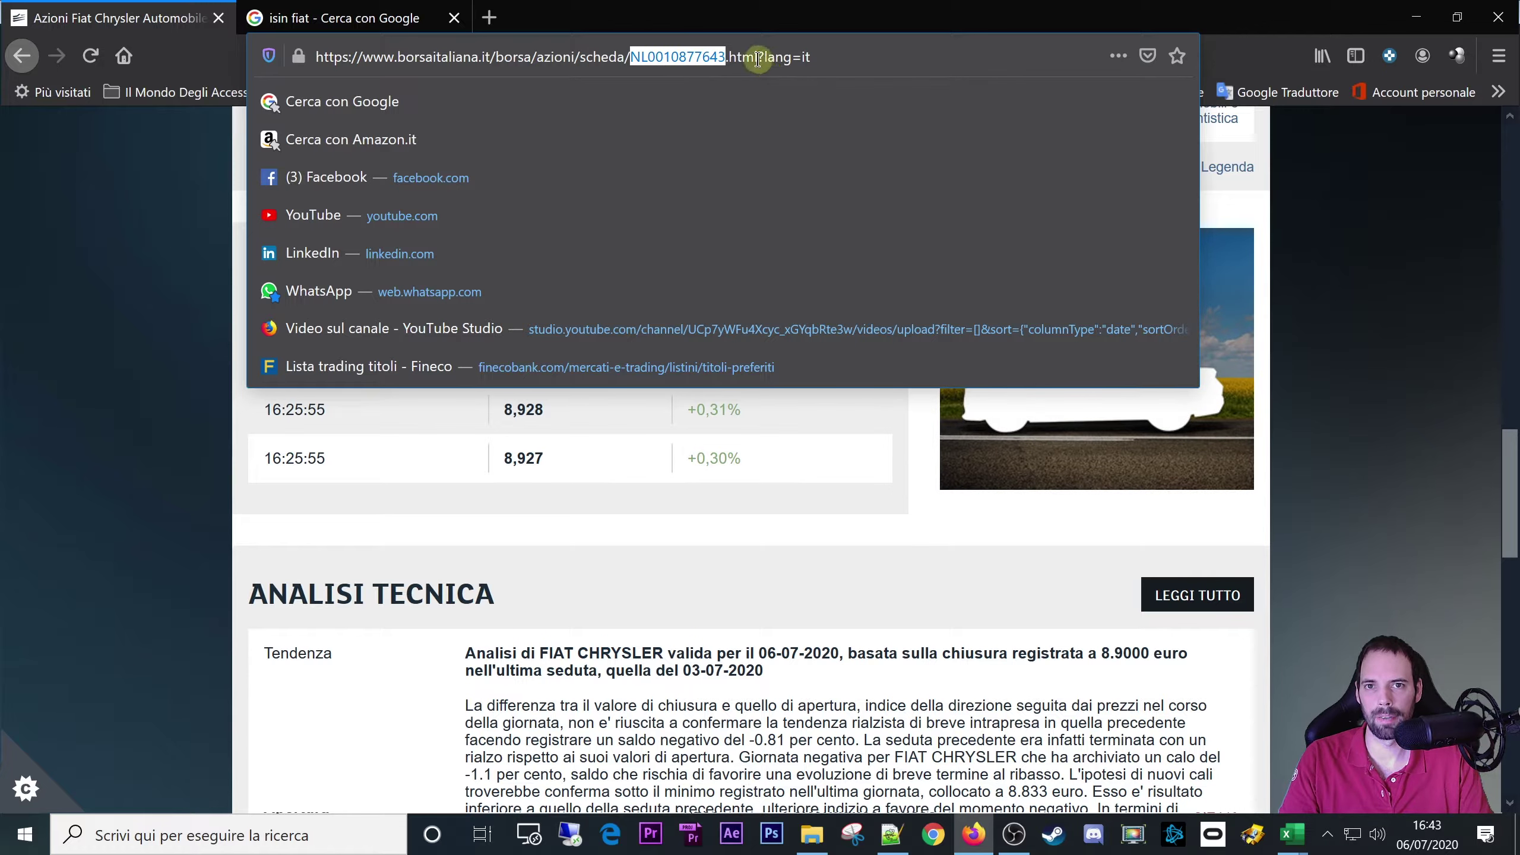
drag(758, 60, 719, 62)
double_click(659, 58)
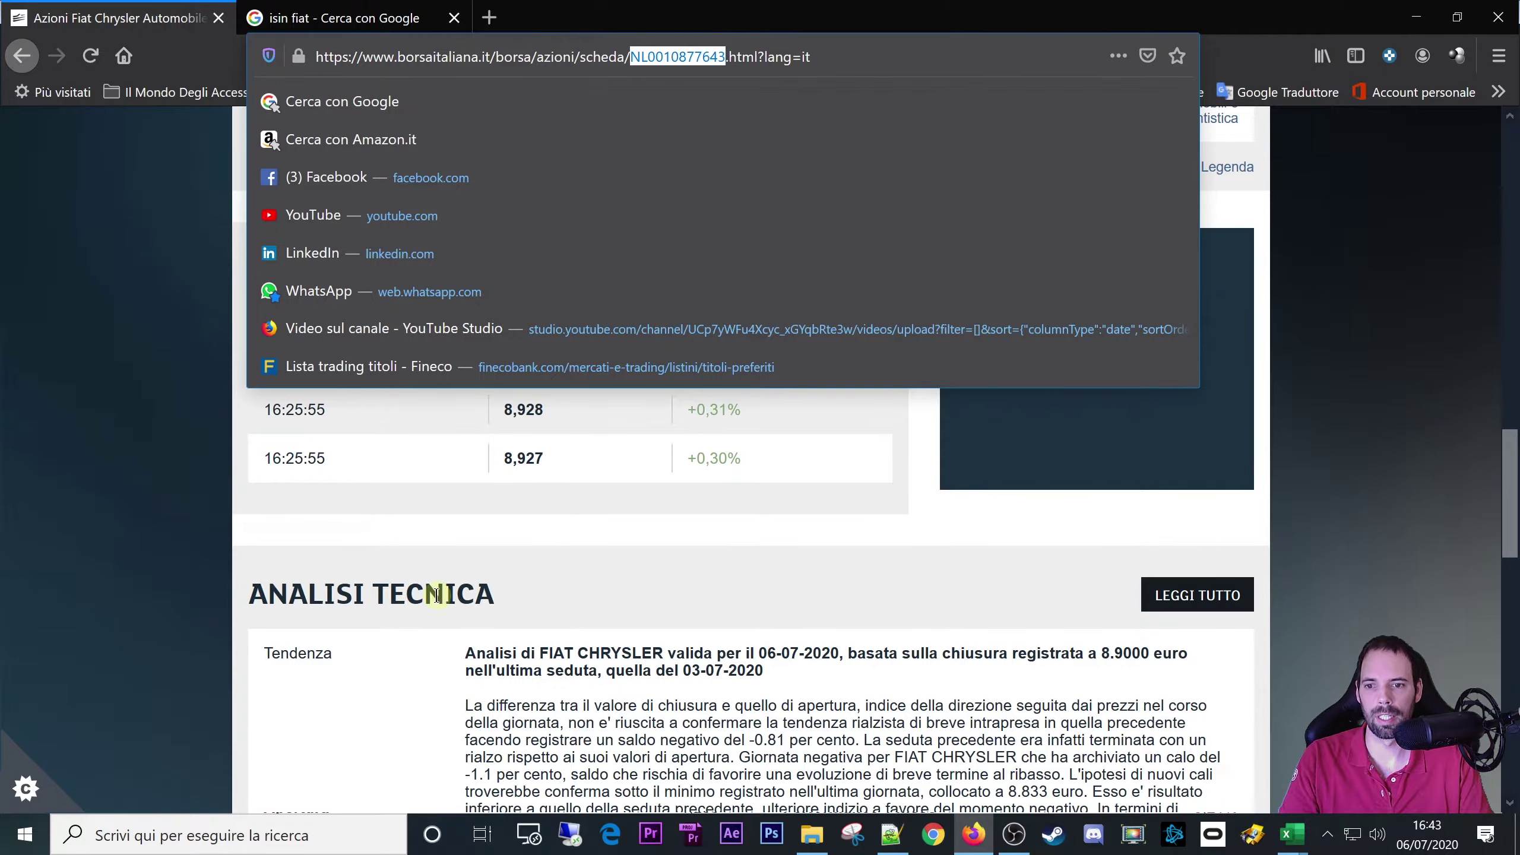
click(508, 605)
double_click(666, 58)
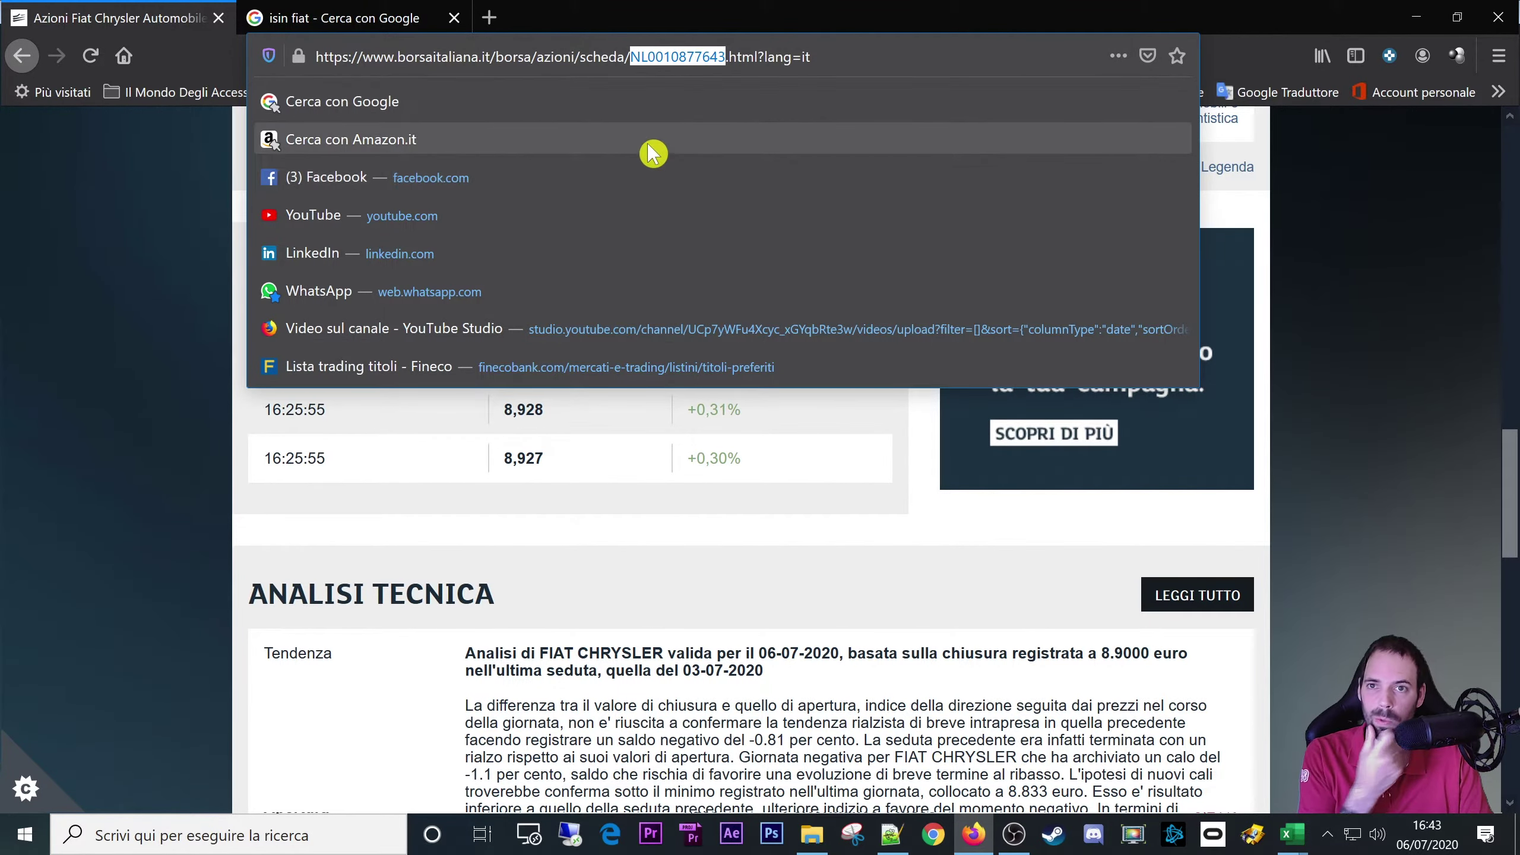
click(600, 559)
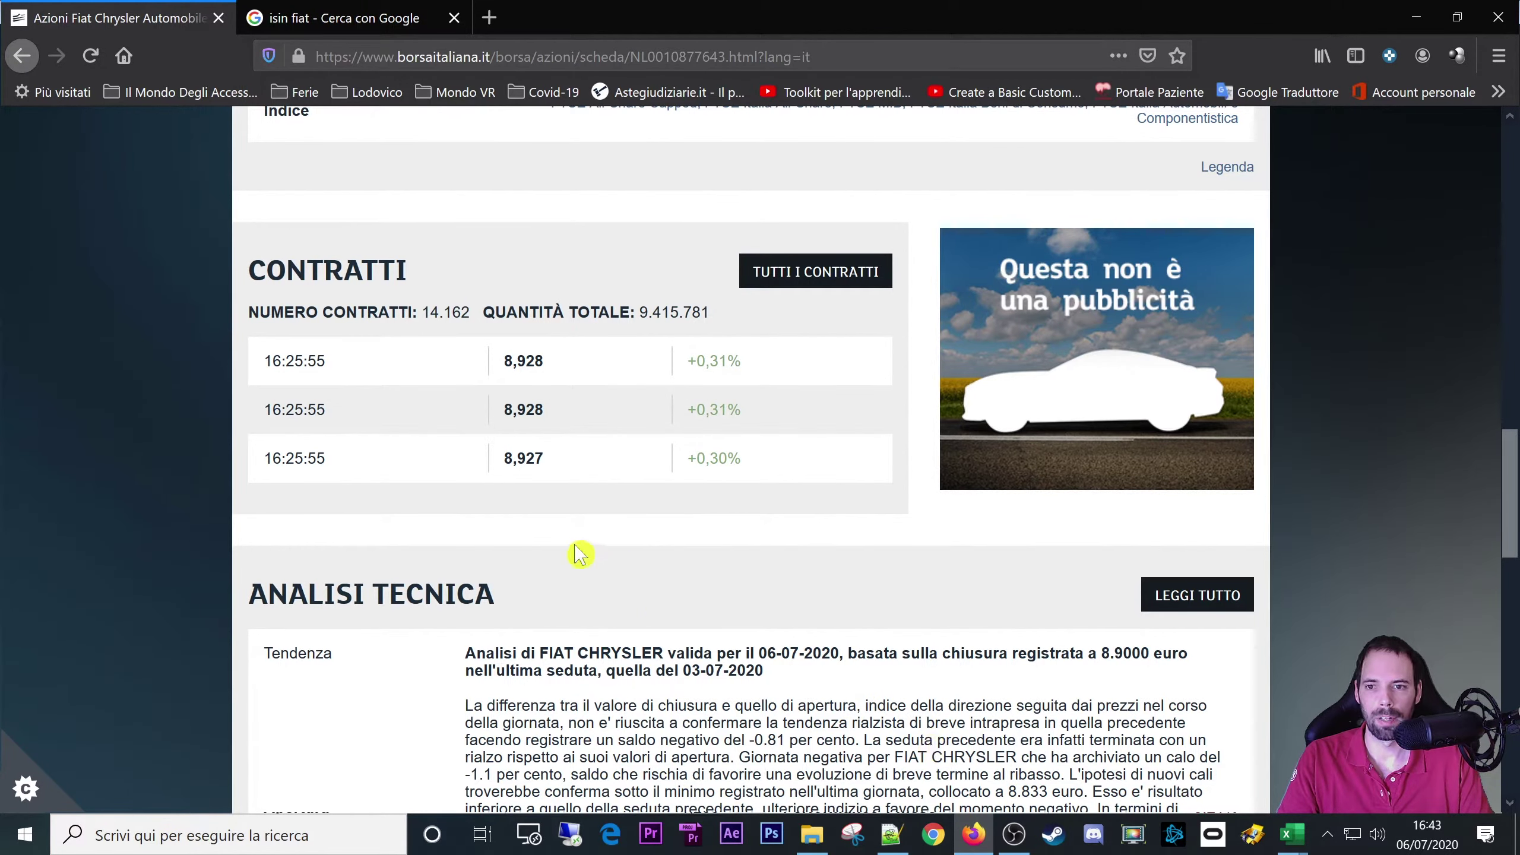
- Go to the Google results for "isin fiat" and highlight the ISIN code in the Teleborsa result
scroll(580, 554, up, 12)
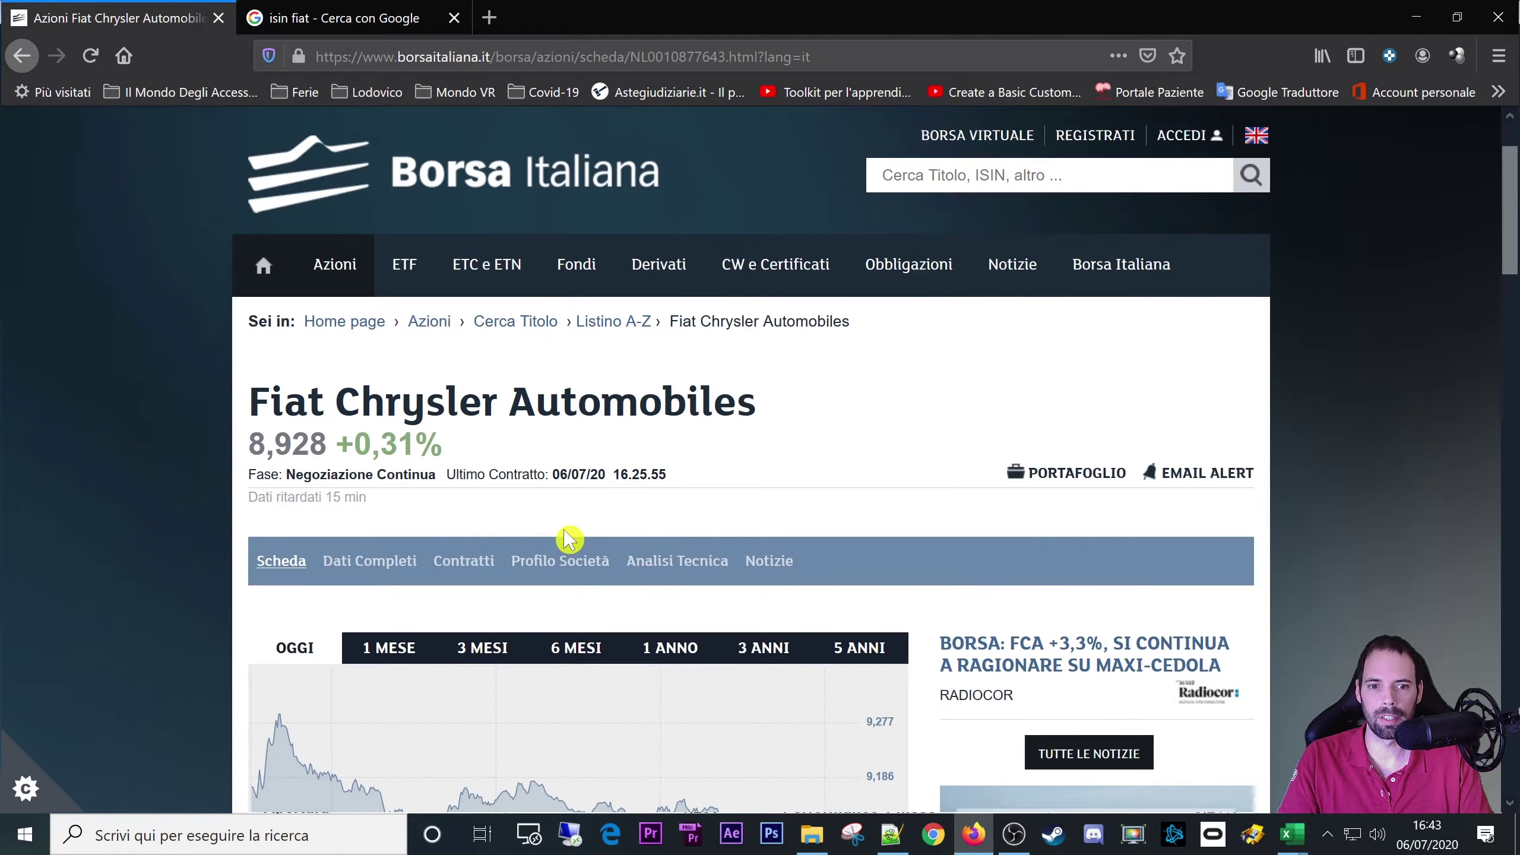
click(383, 15)
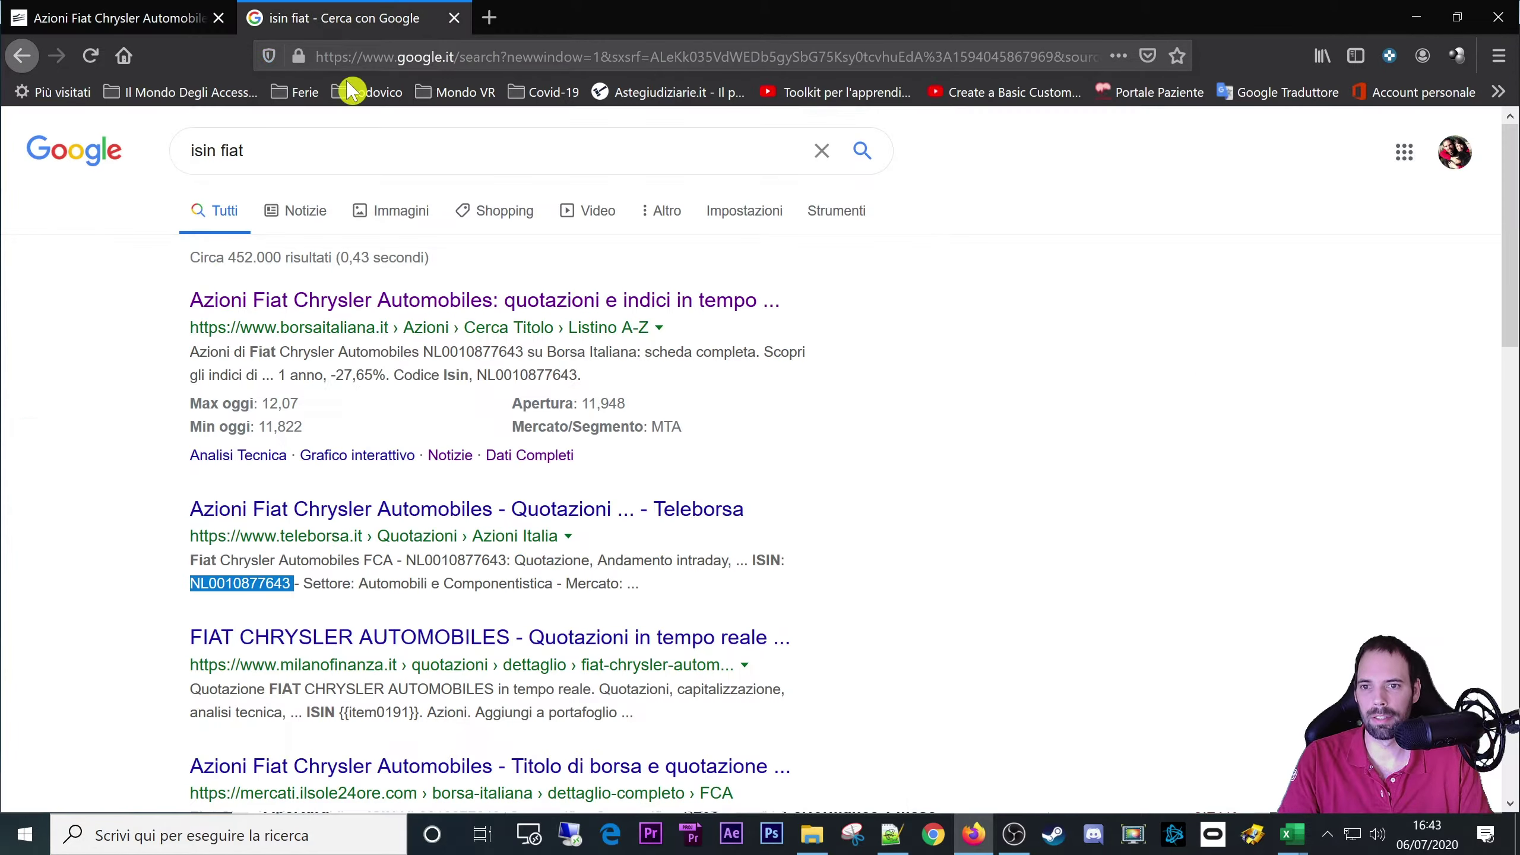
click(841, 433)
click(200, 154)
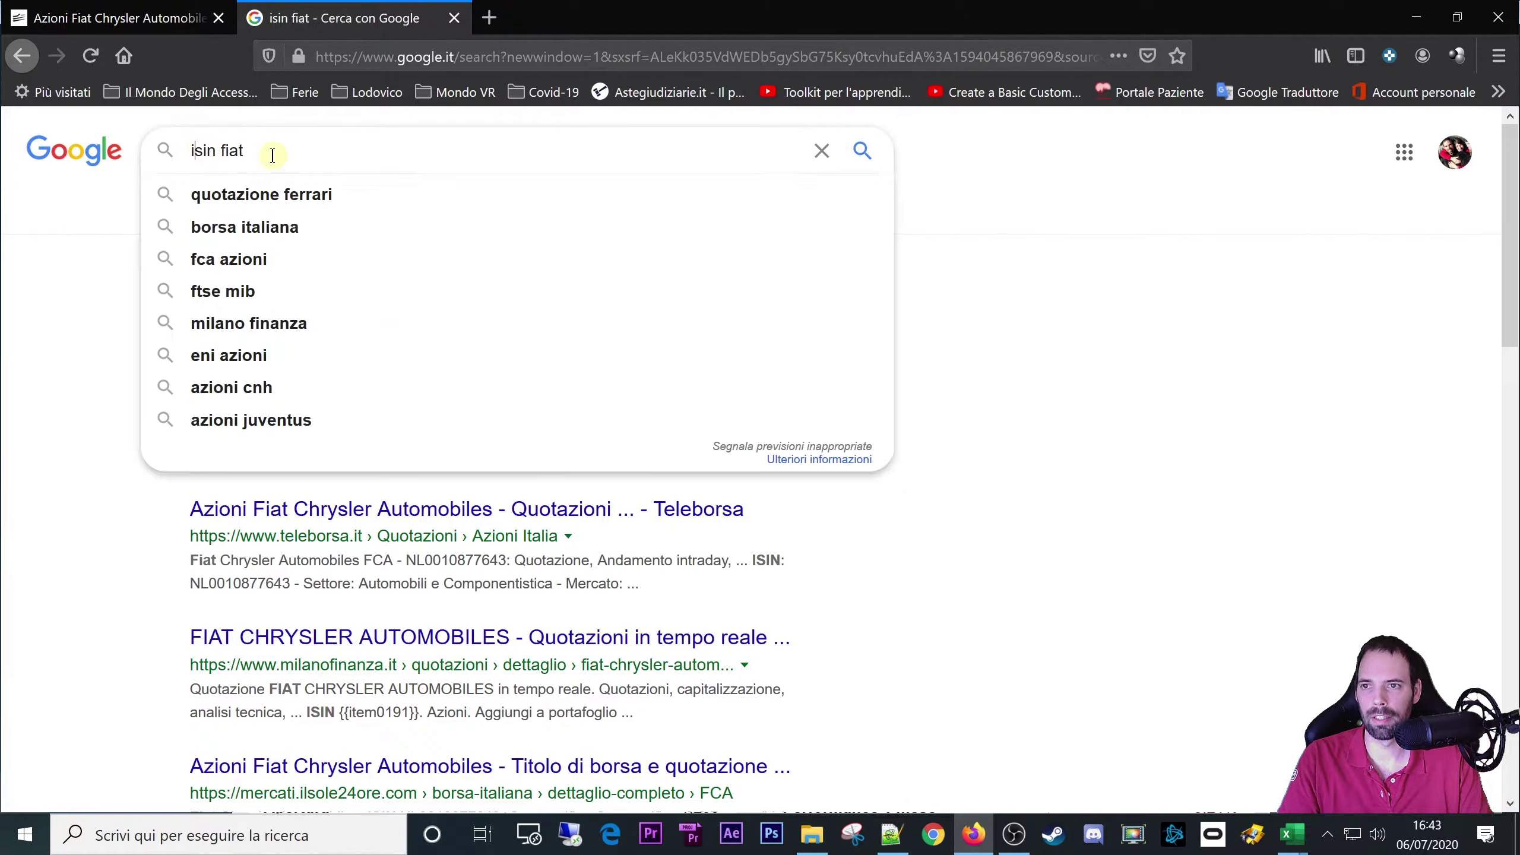
click(184, 619)
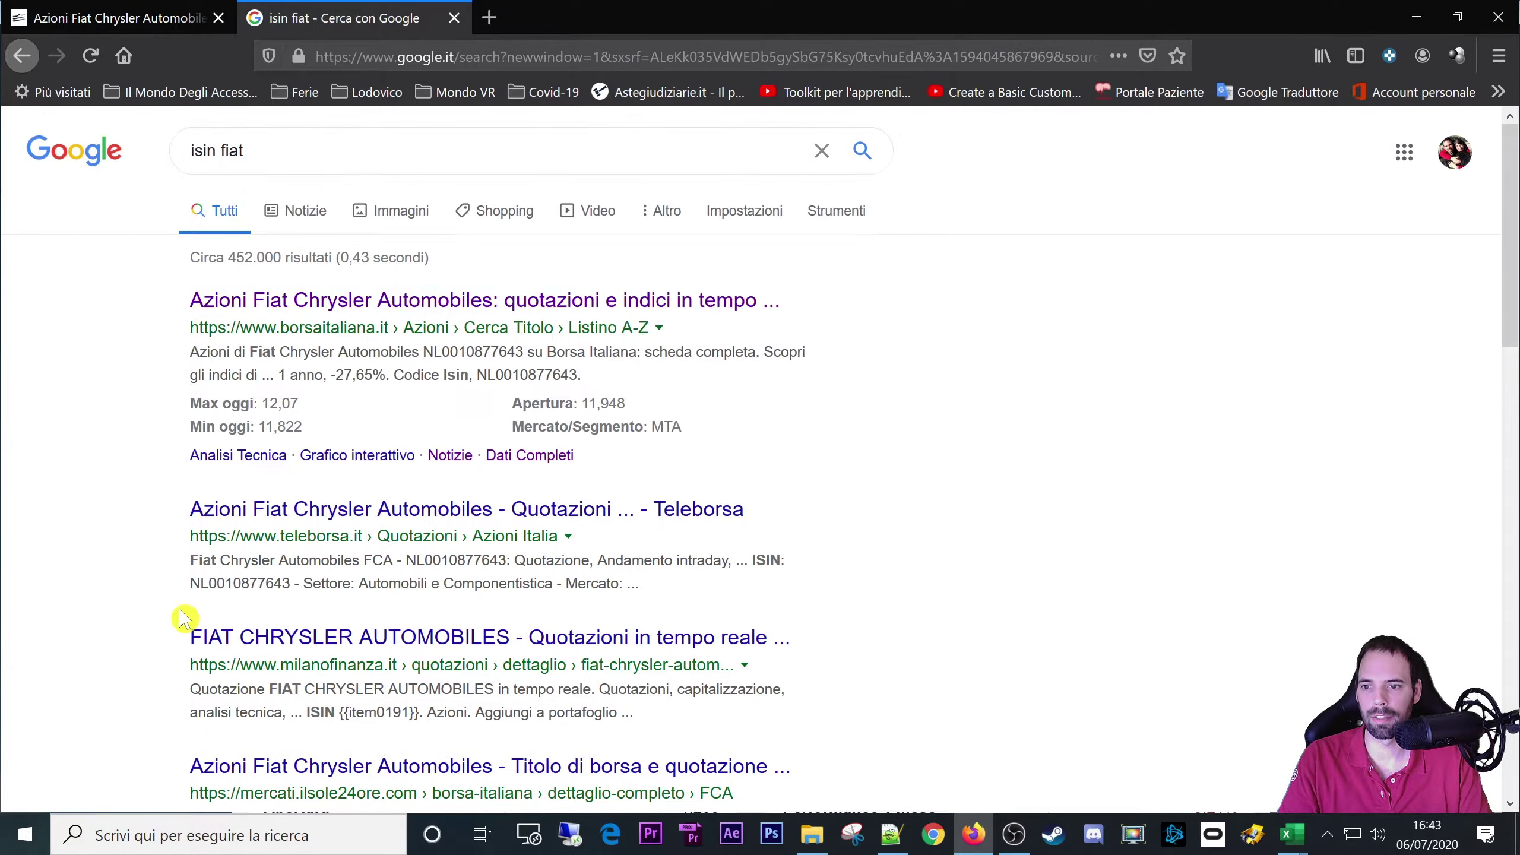
double_click(239, 583)
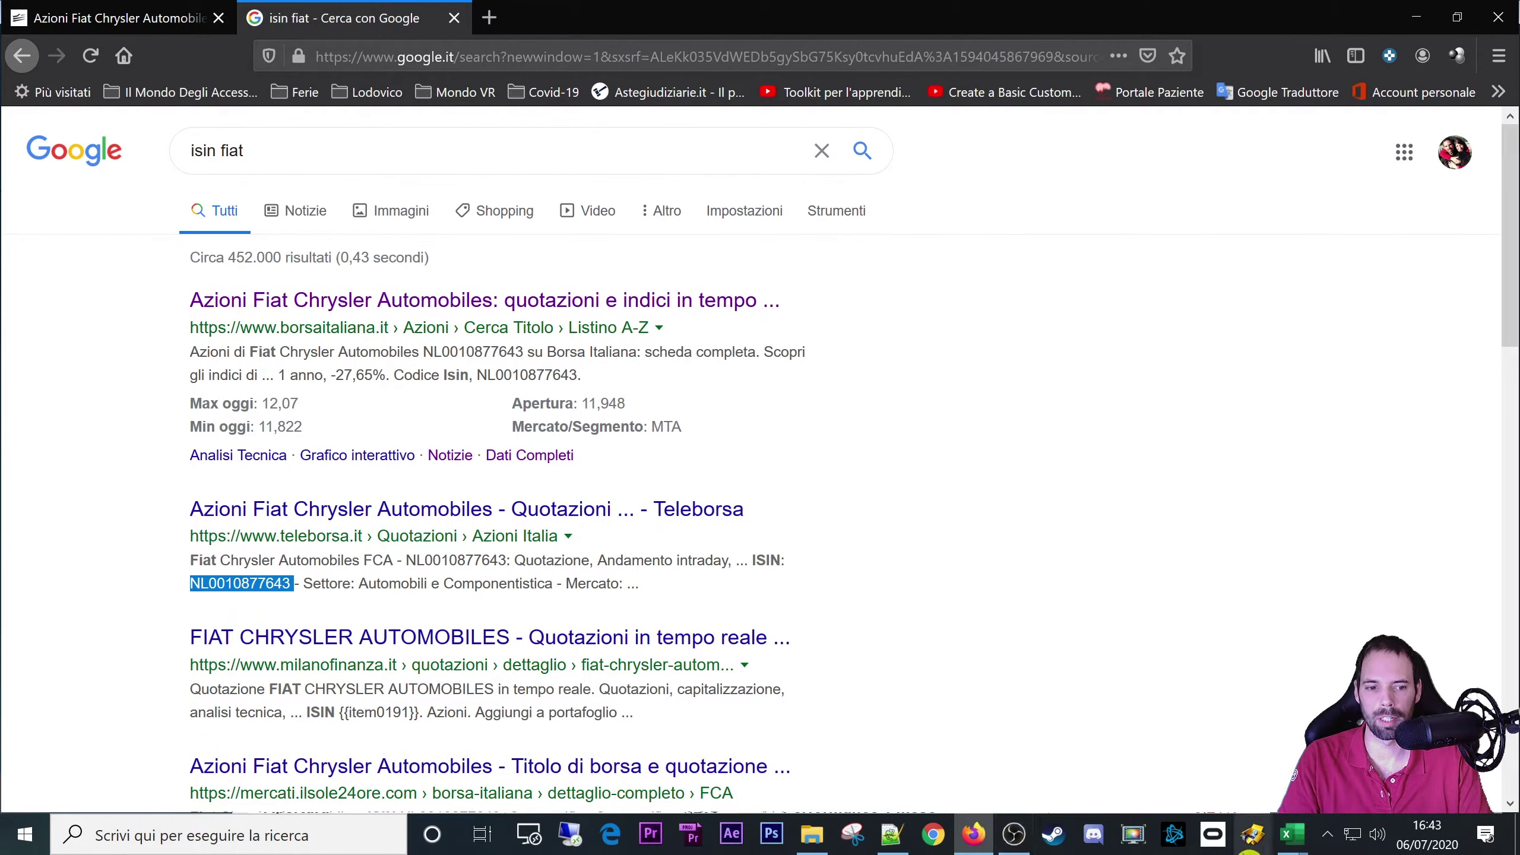
- Return to Excel and review the ISIN codes of Fiat, Intesa and ENI alongside the Table 2 query
click(1292, 834)
click(1150, 734)
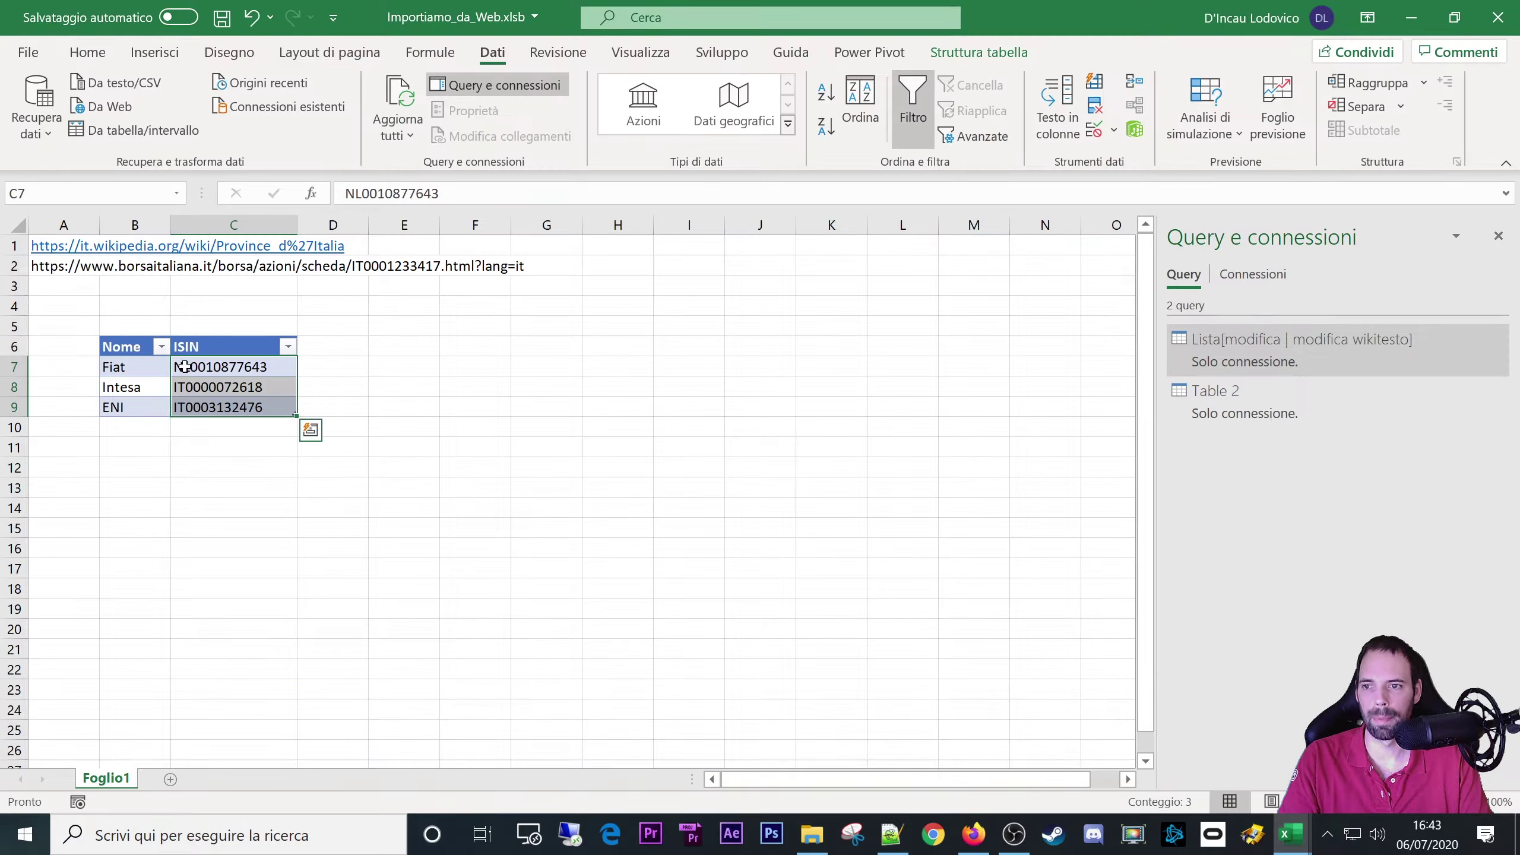
drag(184, 366, 196, 414)
click(205, 435)
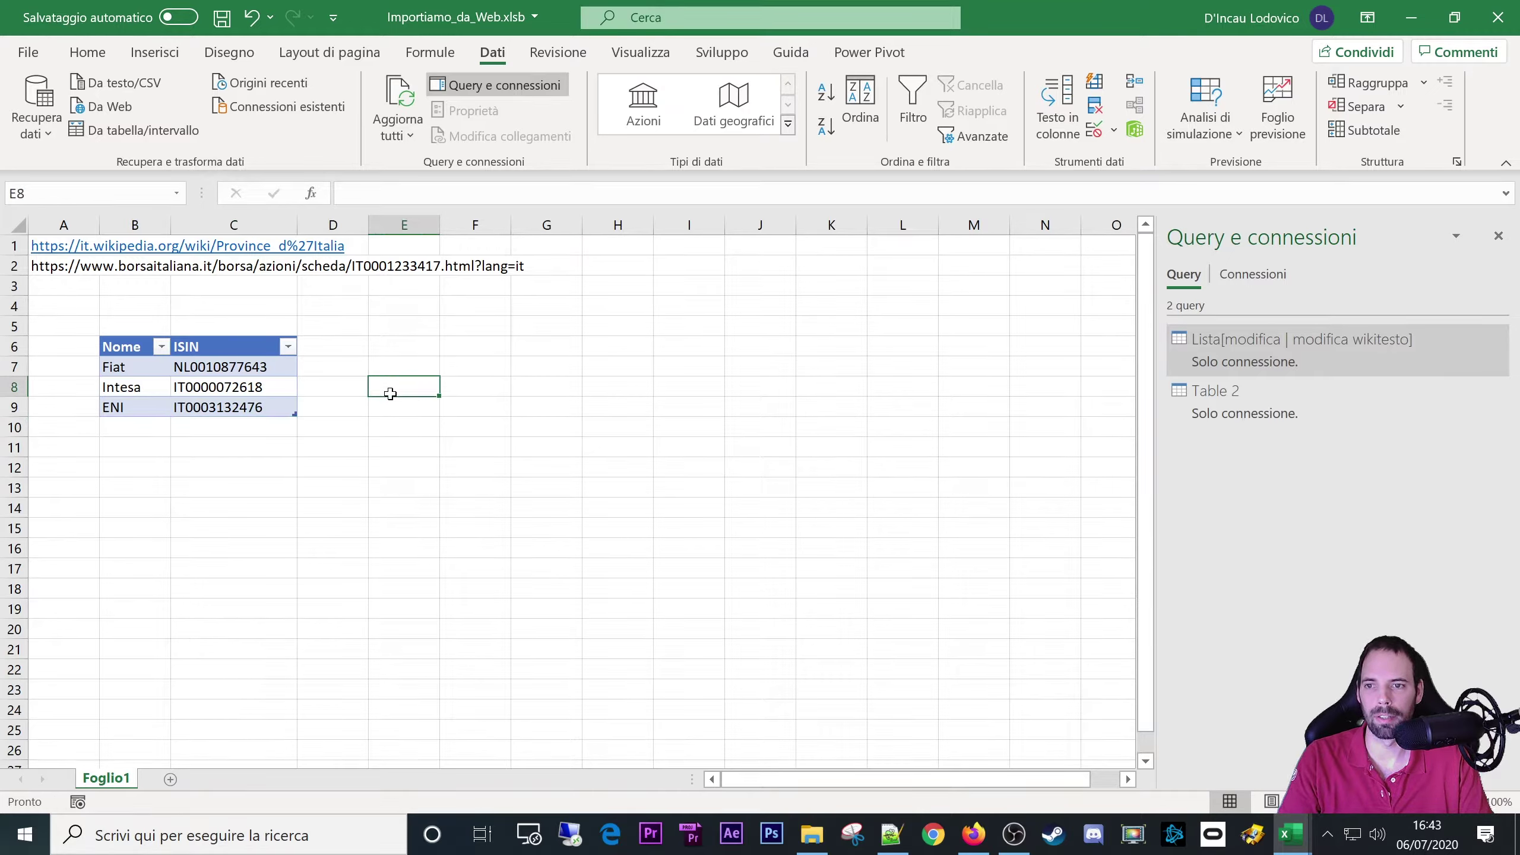
click(223, 390)
click(1262, 403)
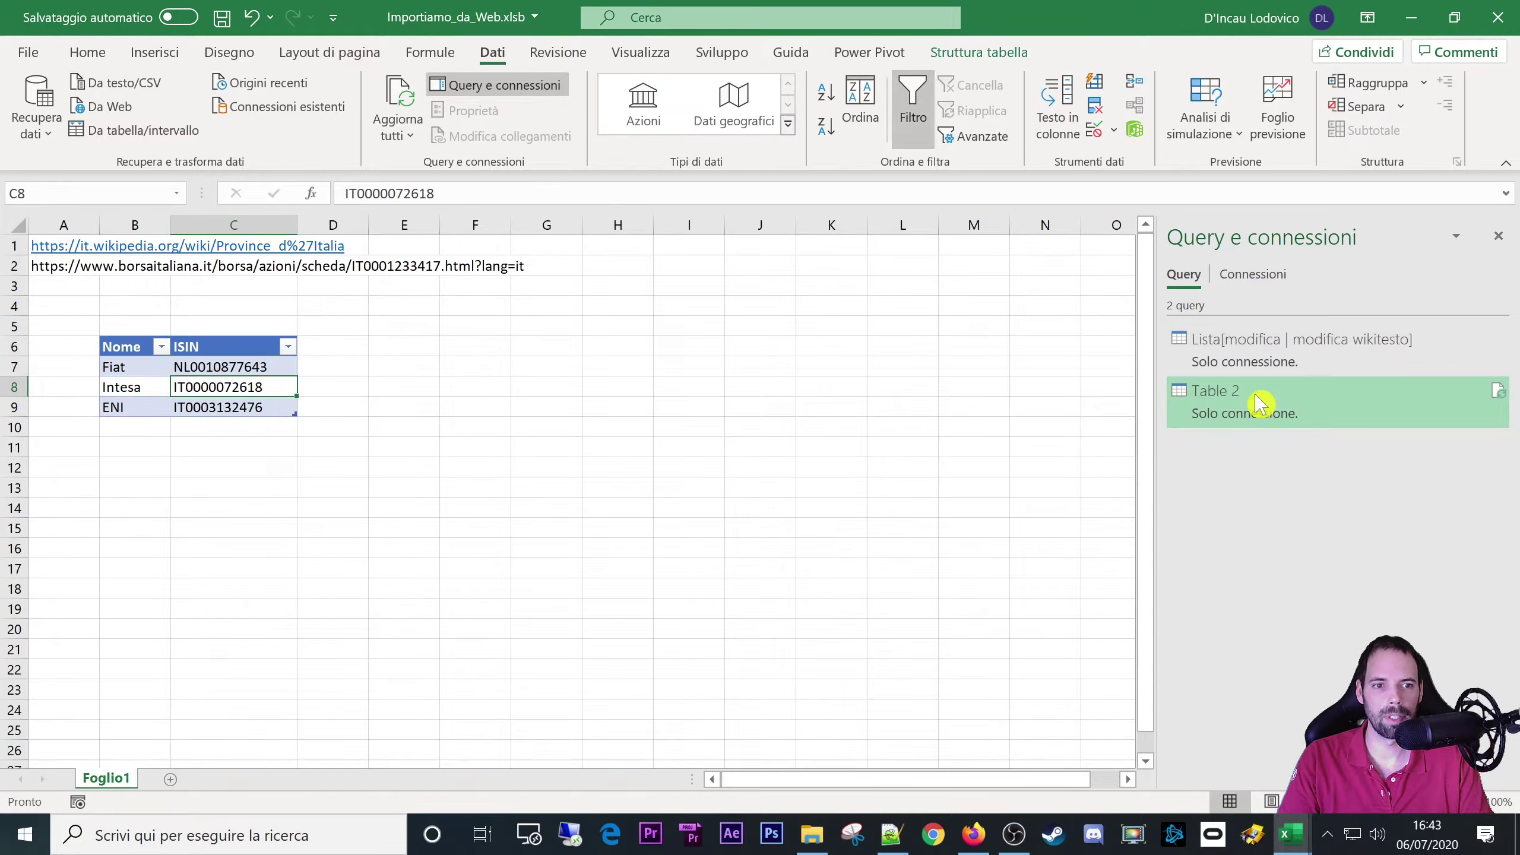
click(190, 372)
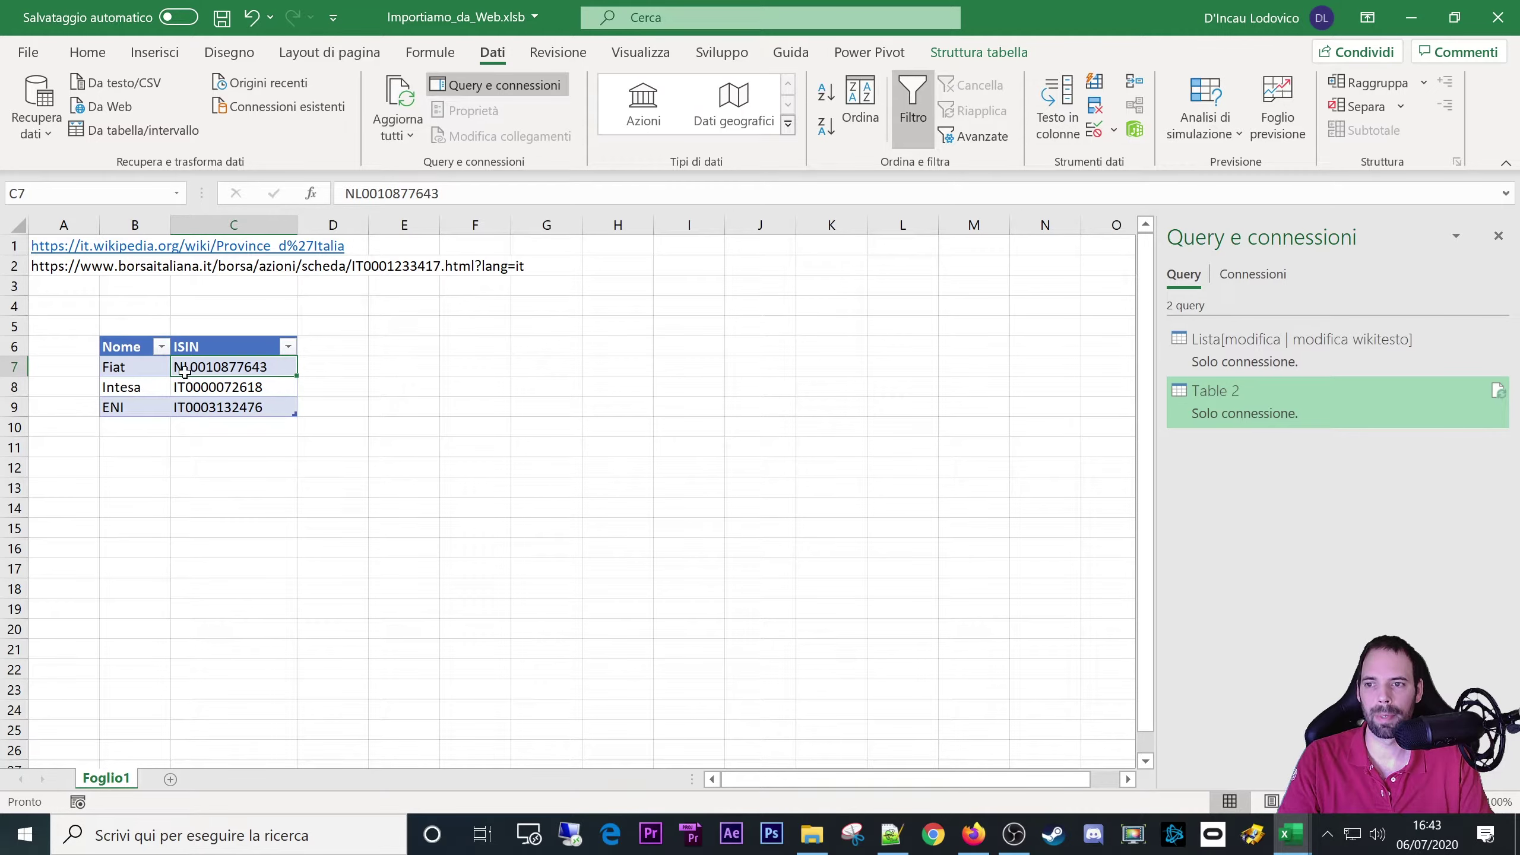
drag(243, 366, 243, 414)
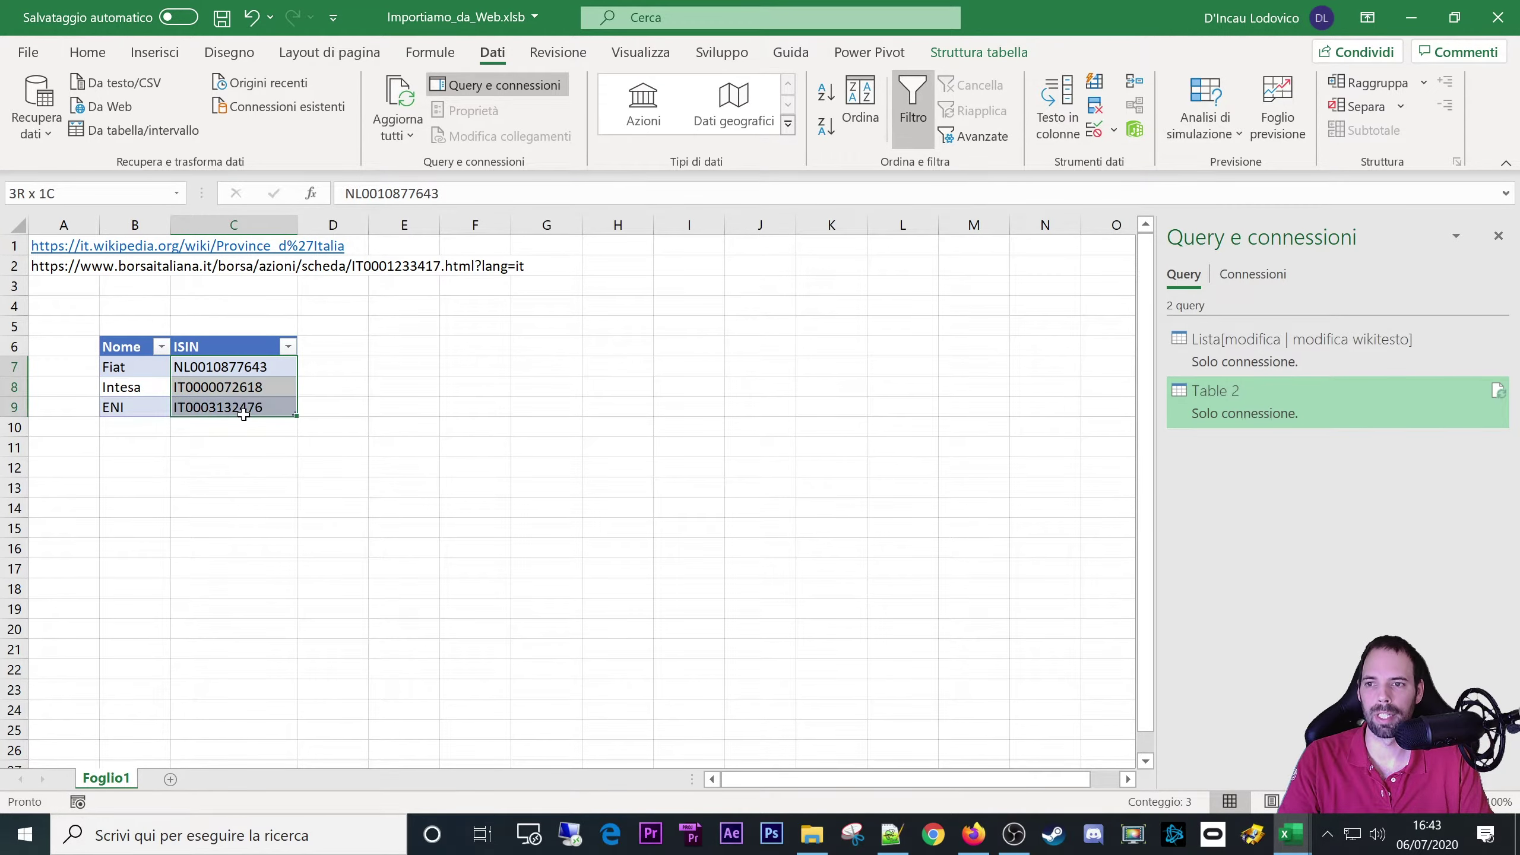
- Load the Nome and ISIN table into the Power Query editor, maximize the editor and expand the query list
click(214, 346)
click(138, 129)
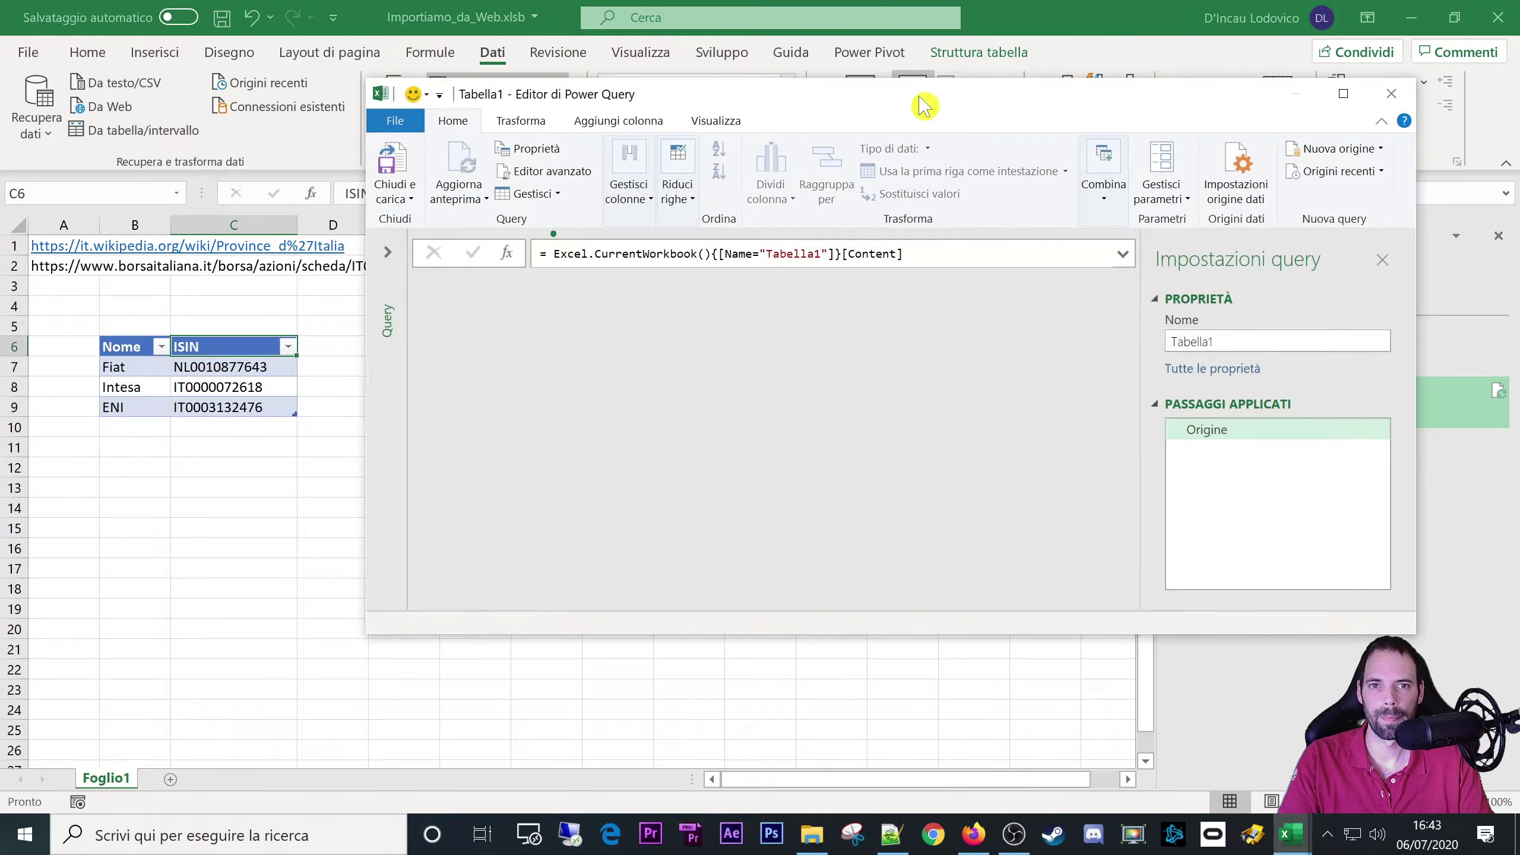
double_click(921, 97)
click(22, 166)
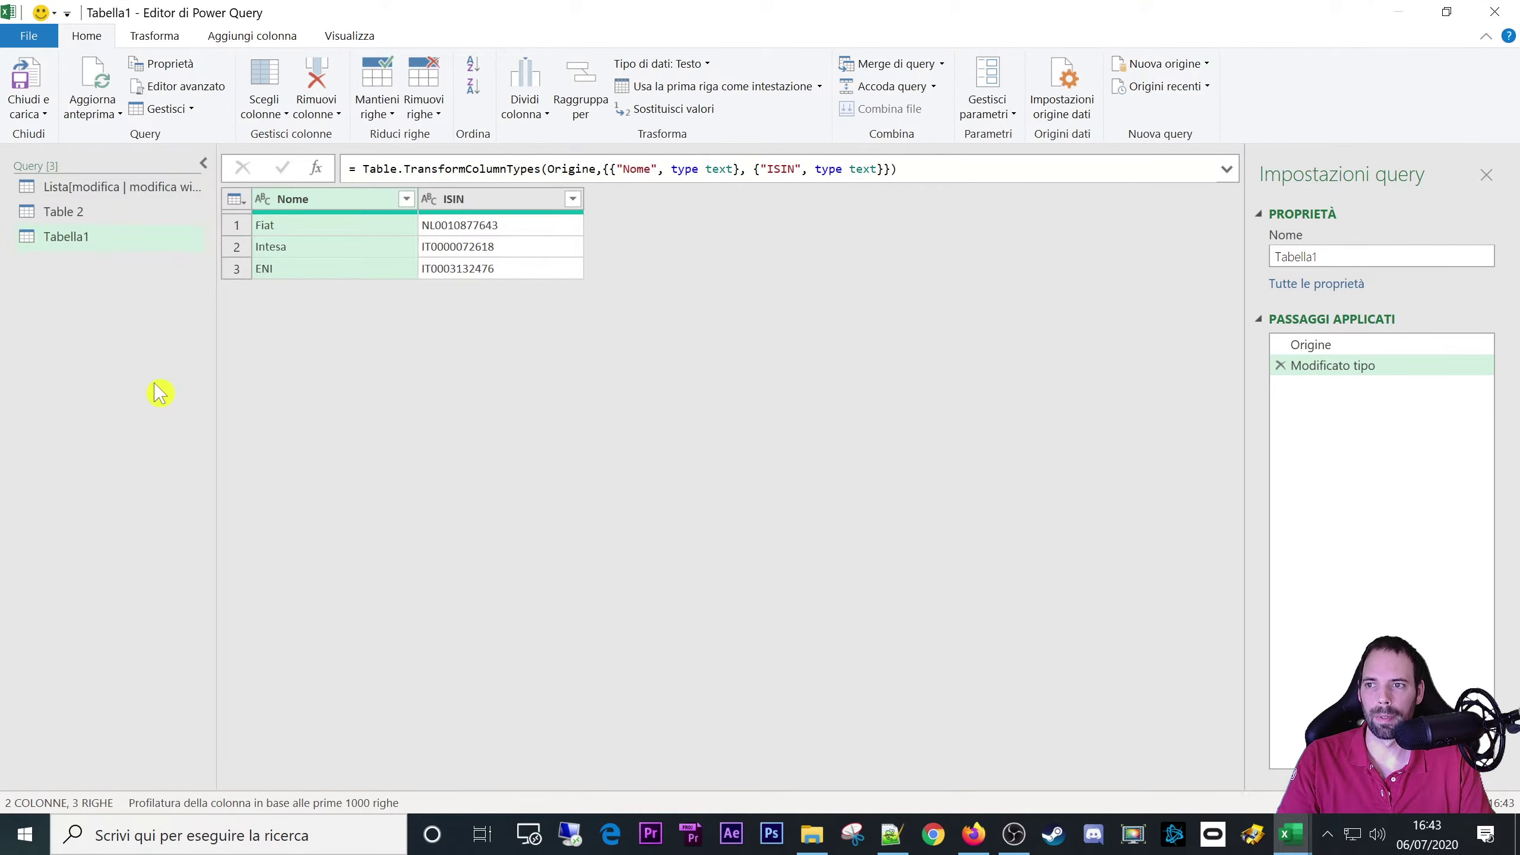
- Rename the Tabella1 query as Quotazione
click(90, 236)
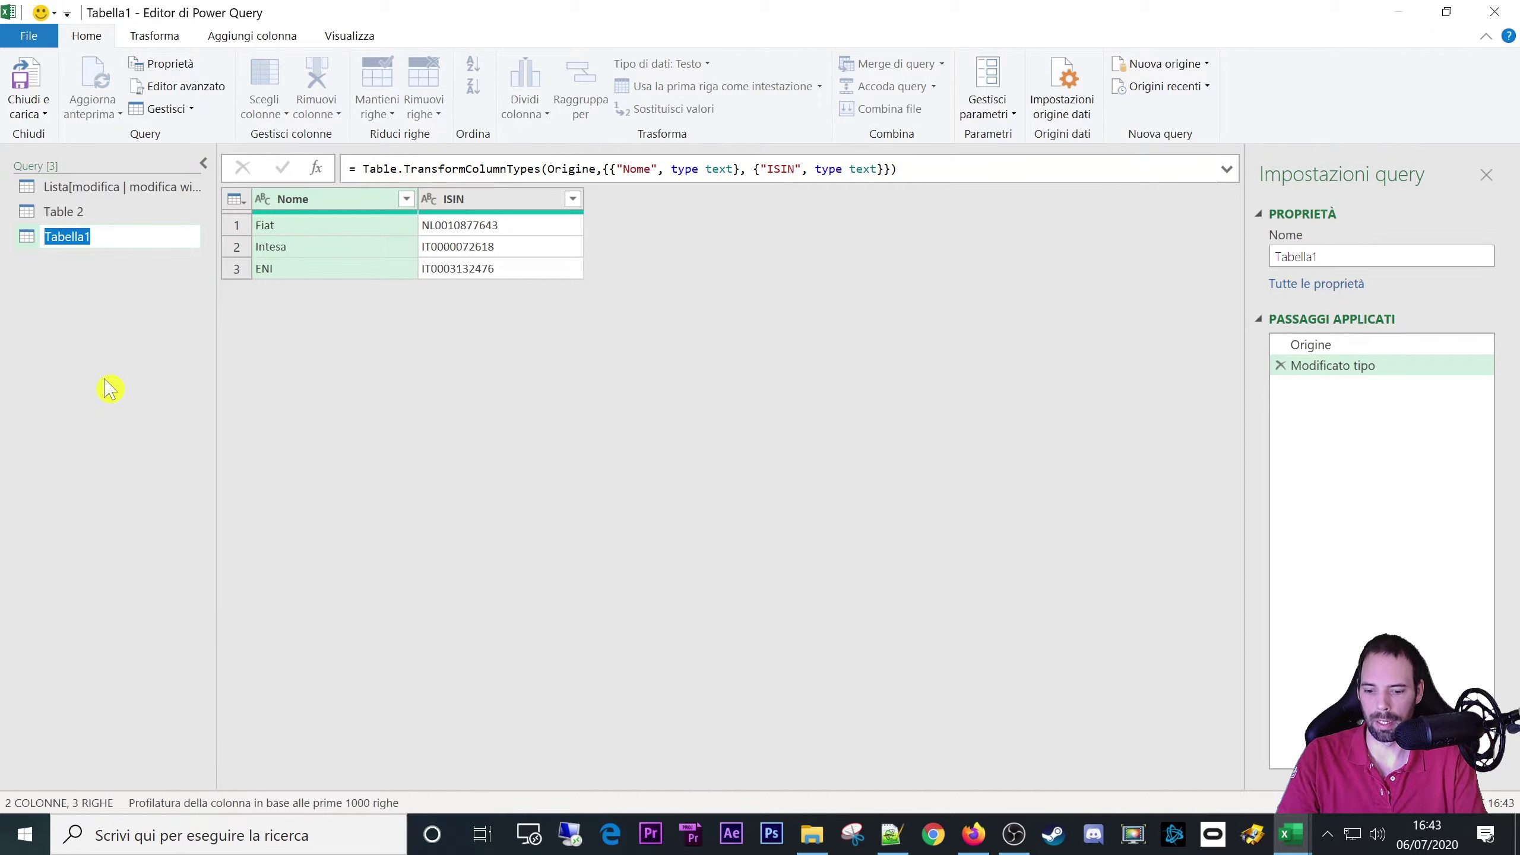
text(Quotazio)
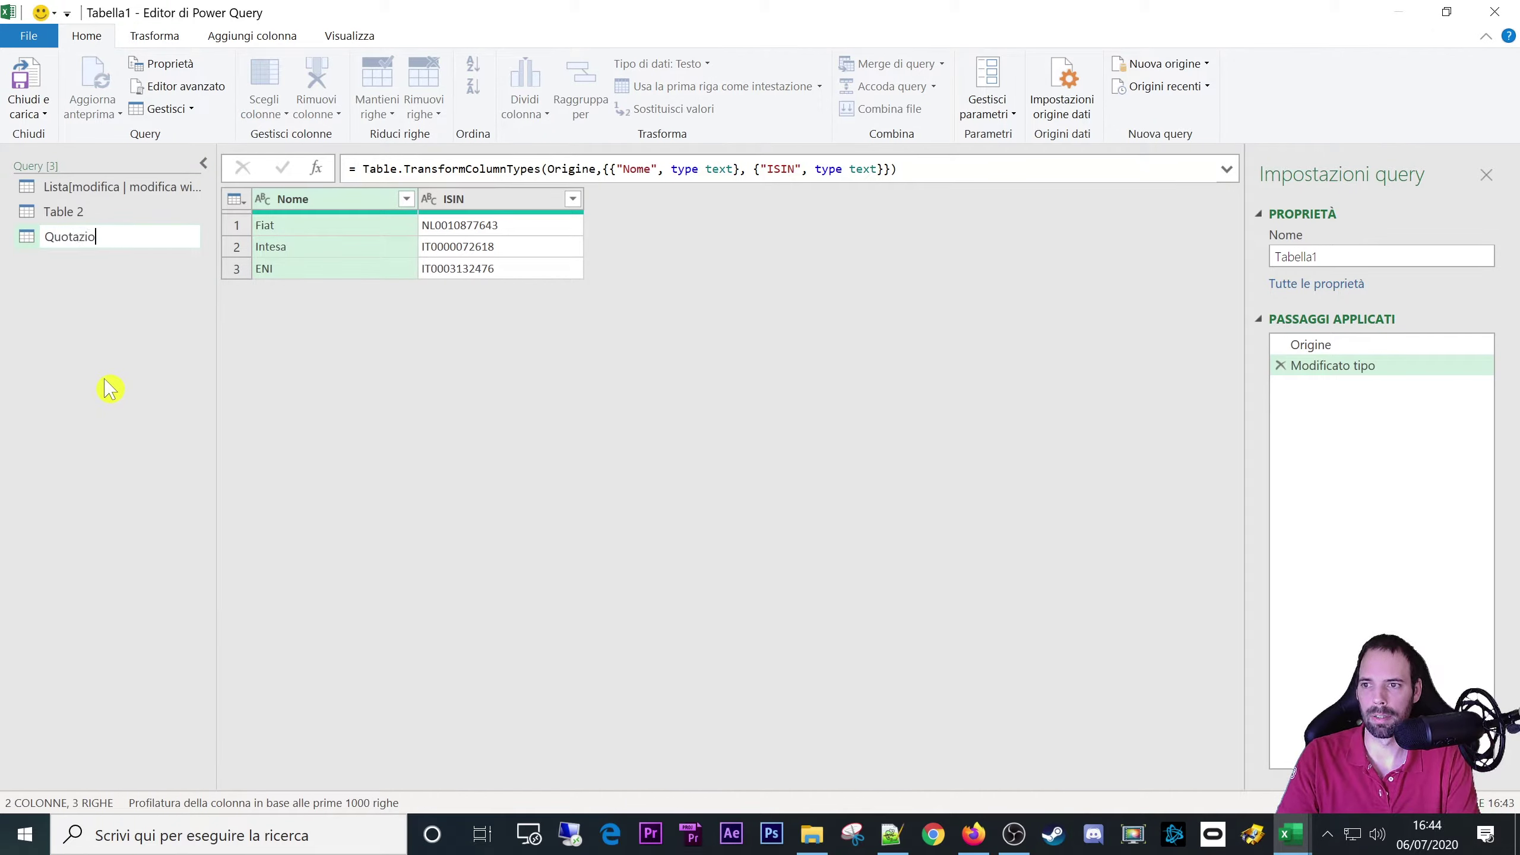
text(ne)
key(Return)
- Rename the Table 2 query as DaWeb
click(92, 214)
click(120, 223)
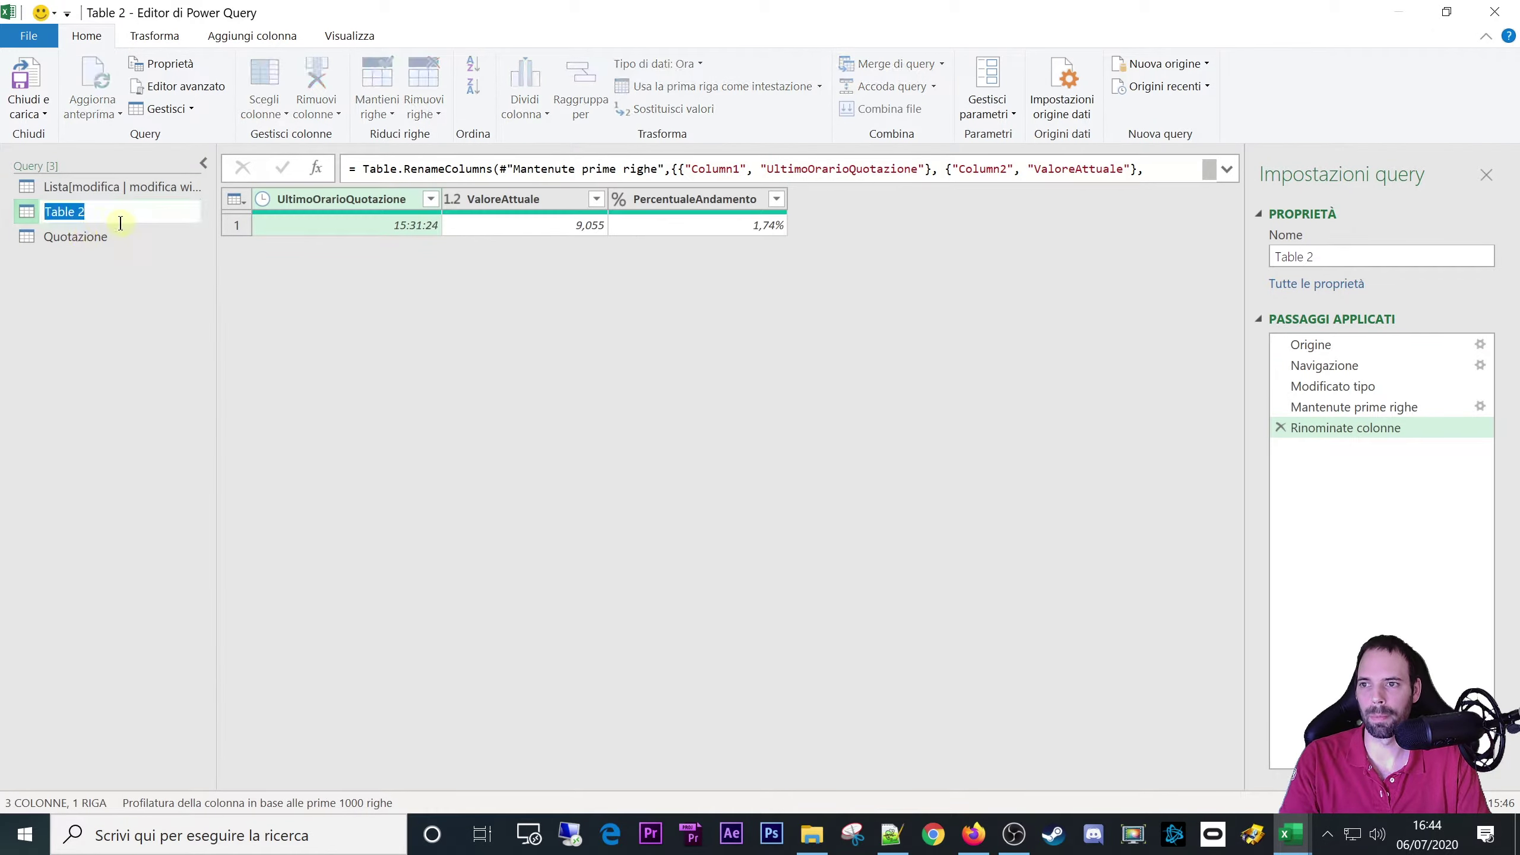
text(DaWe)
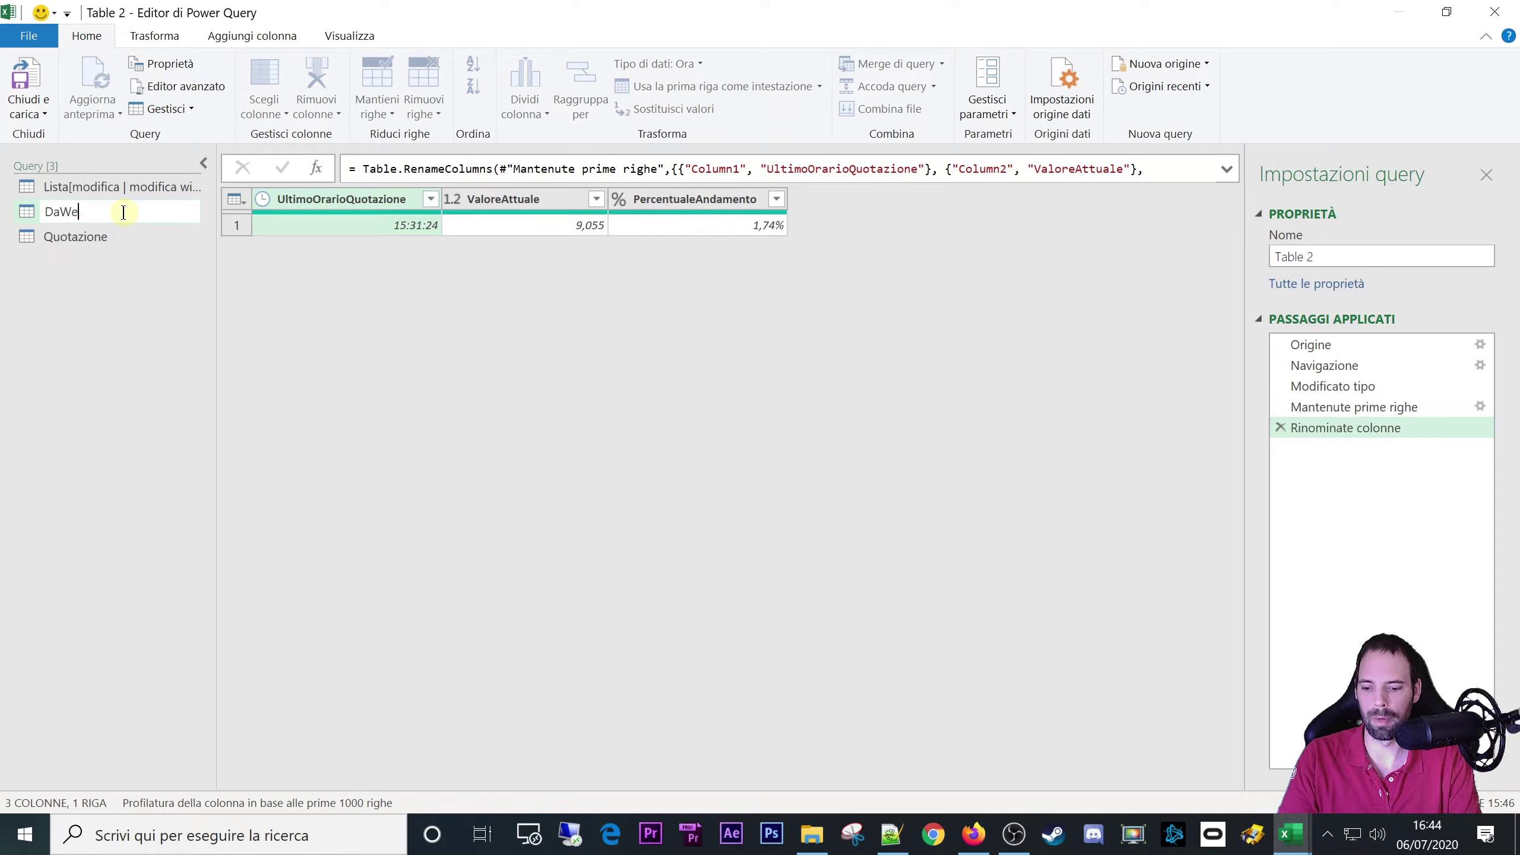
text(b)
key(Return)
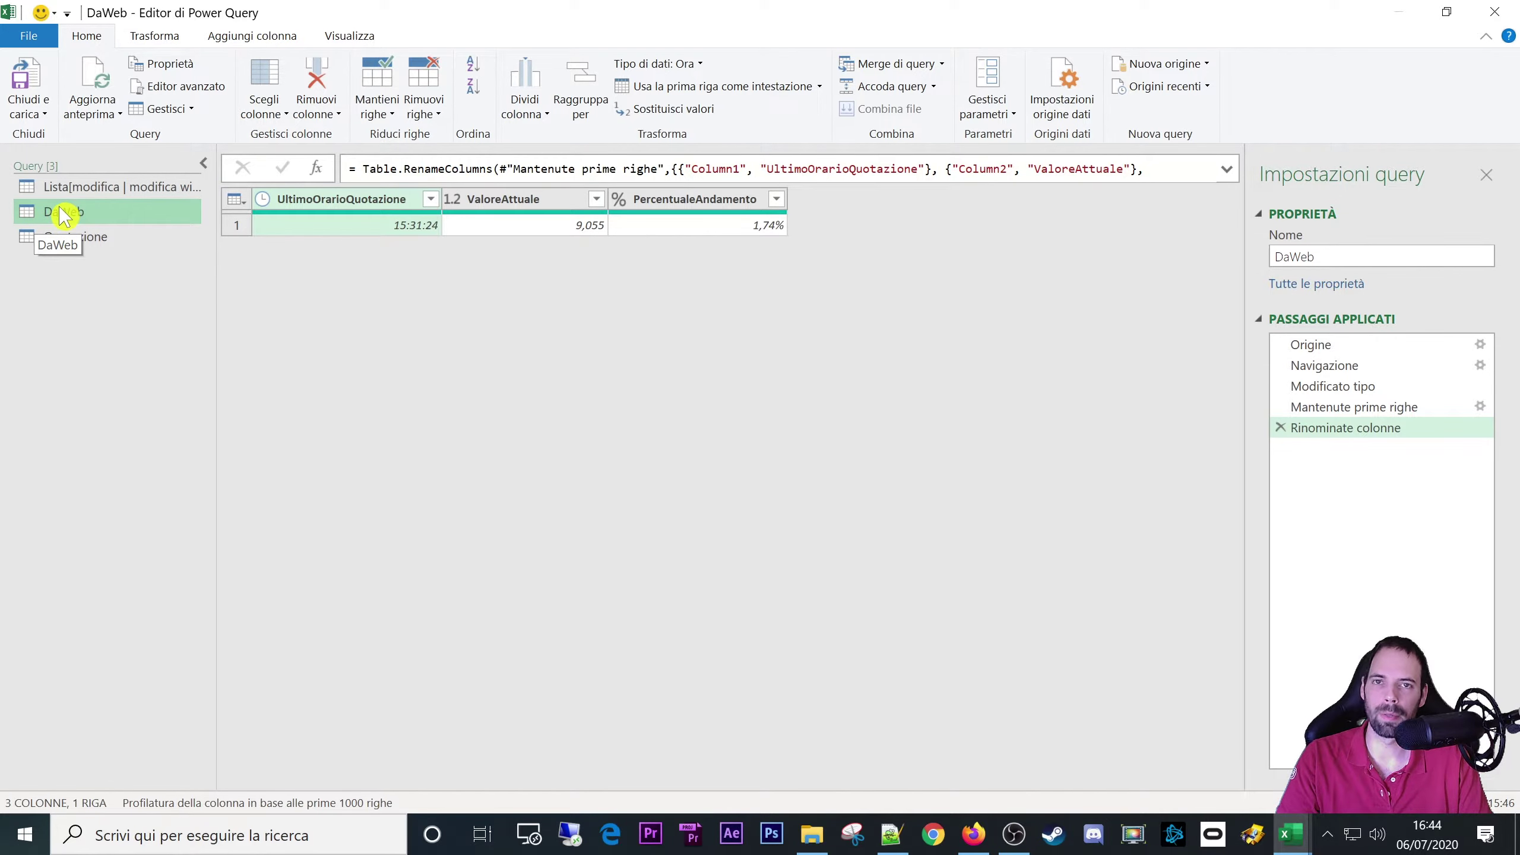
- Add the prefix Tb to the Quotazione query's name so that it reads TbQuotazione
click(75, 240)
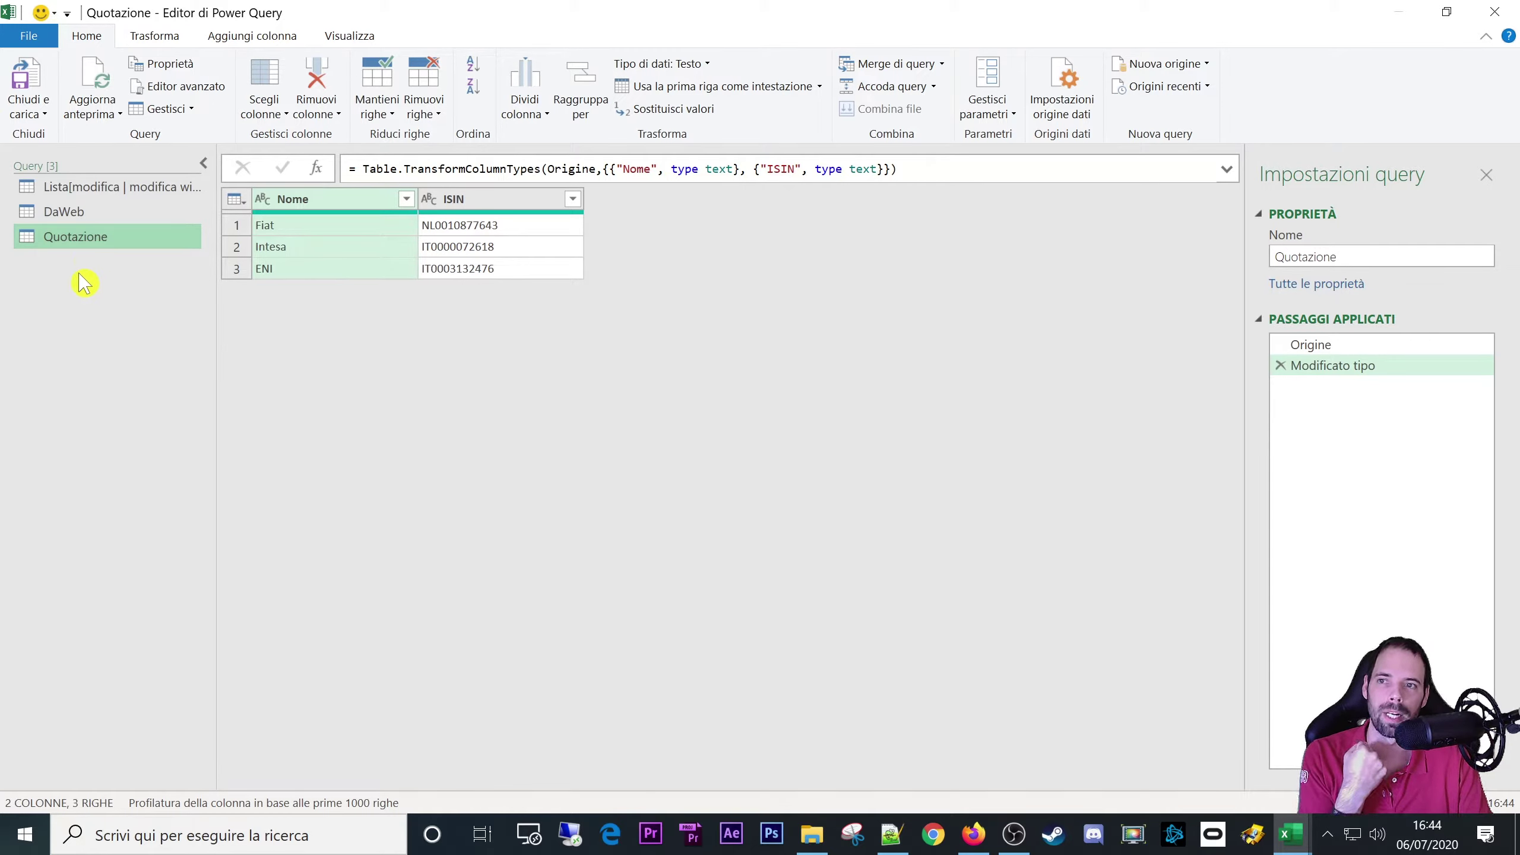
double_click(51, 236)
click(49, 235)
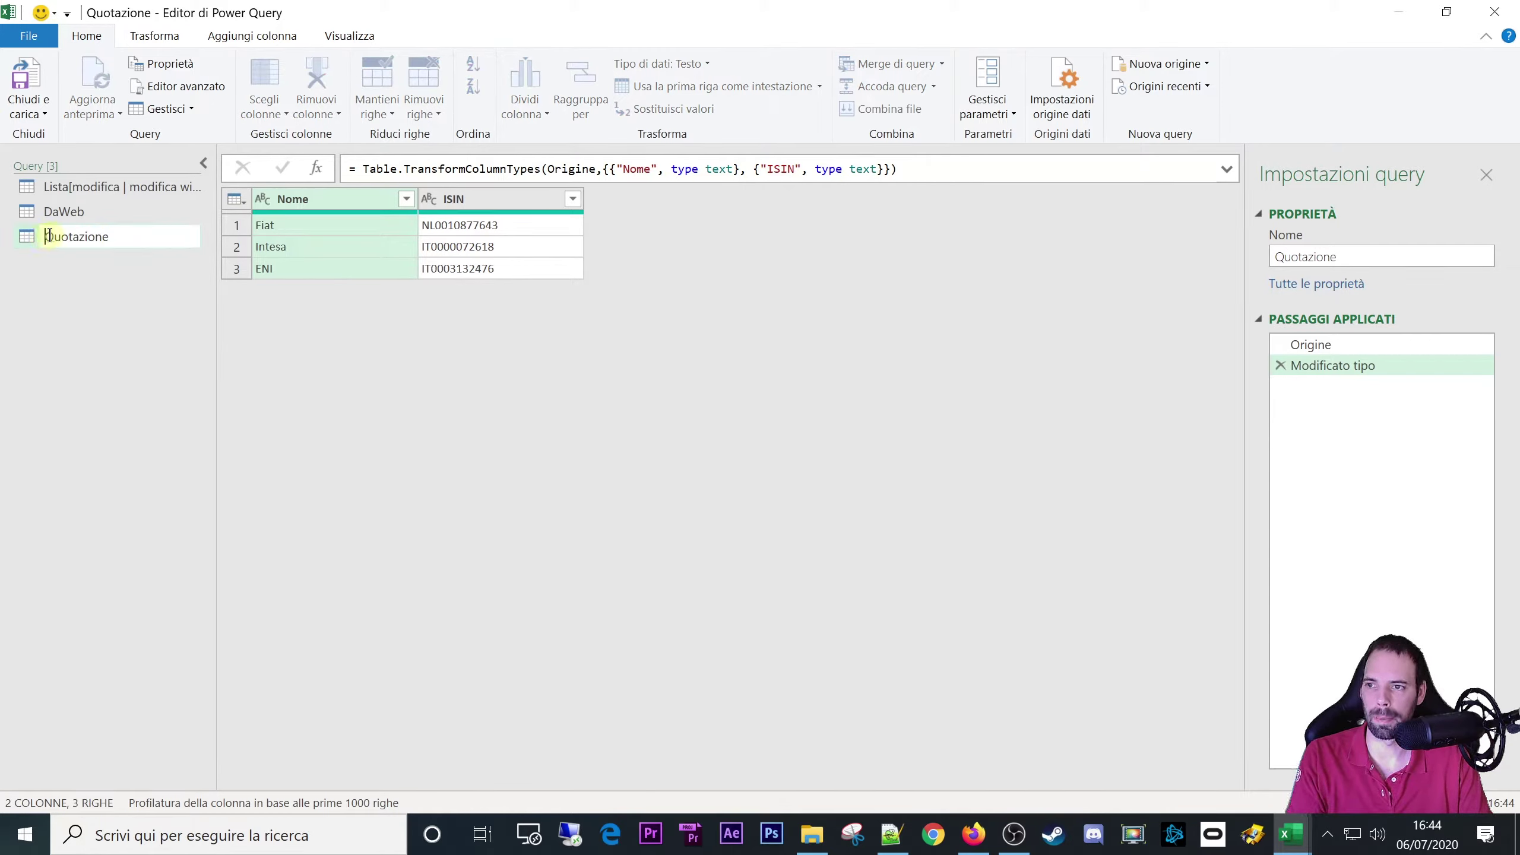
text(Tb)
key(Return)
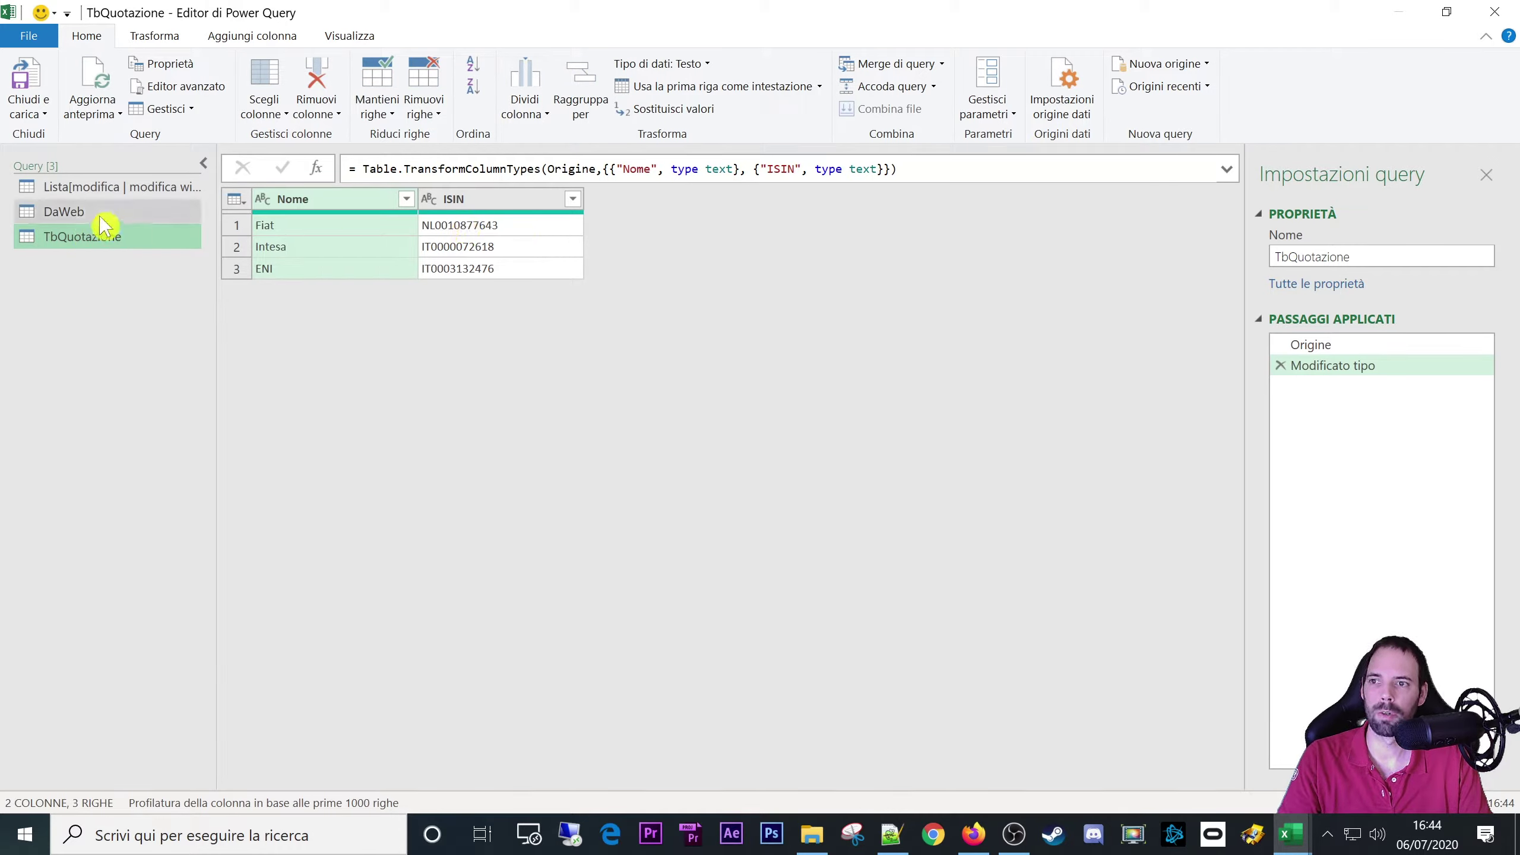
- Open the DaWeb query's code in the advanced editor and insert three blank lines above its let statement
click(81, 213)
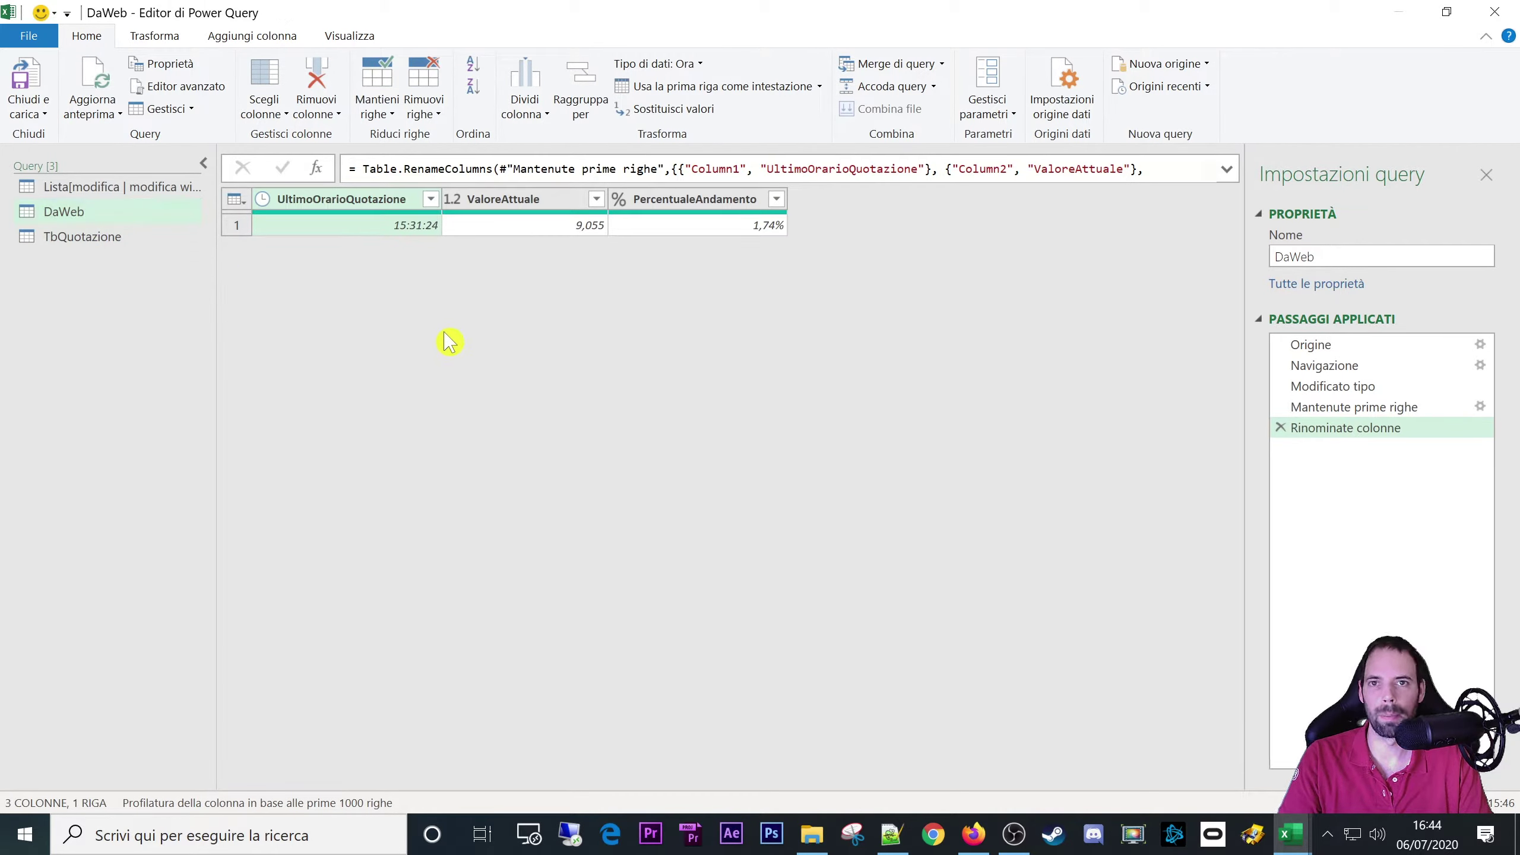
click(345, 37)
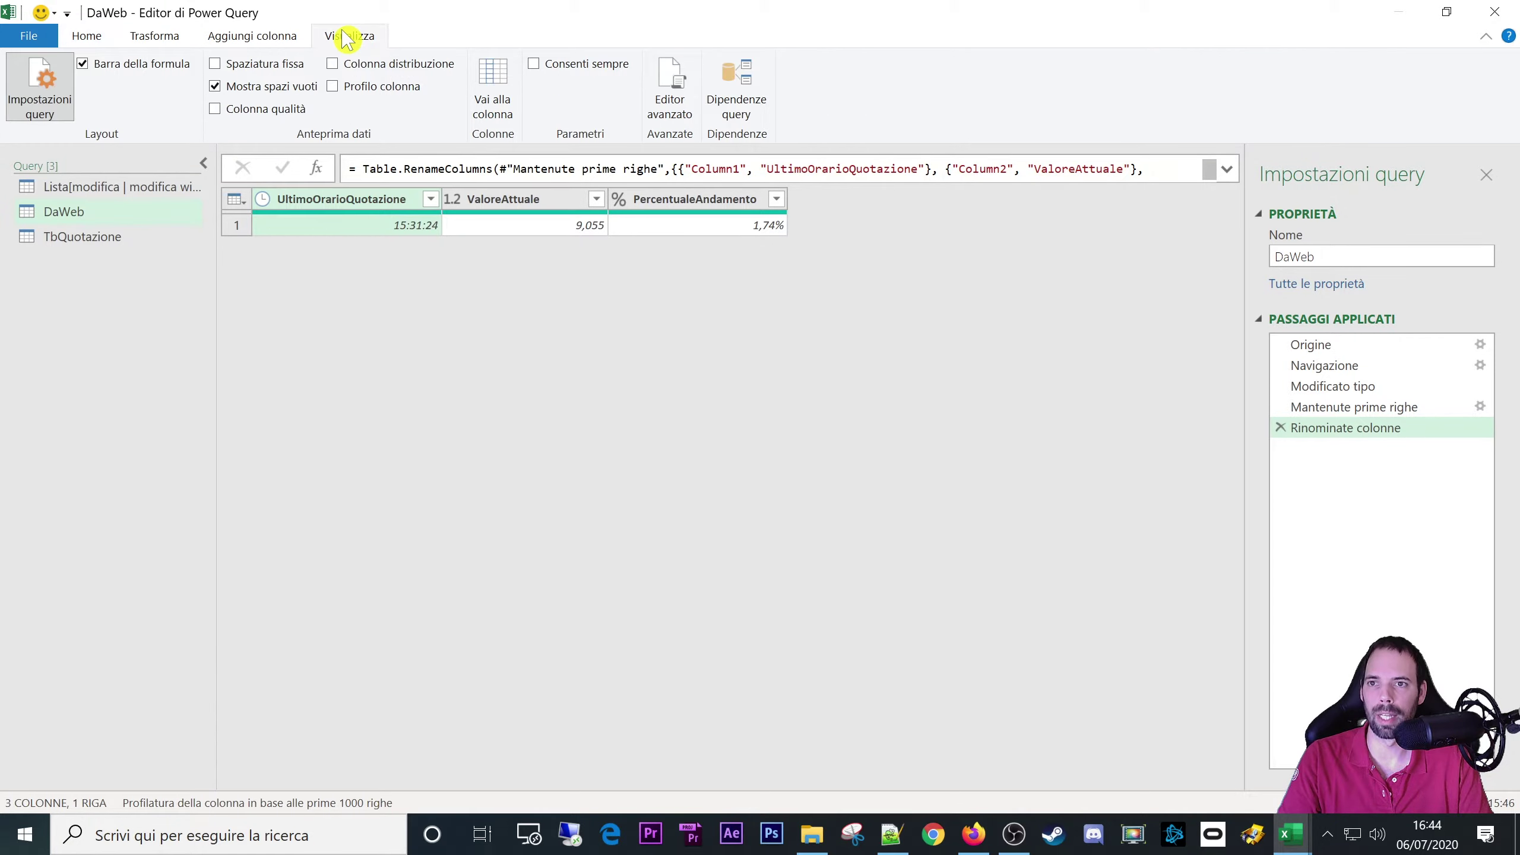
click(670, 84)
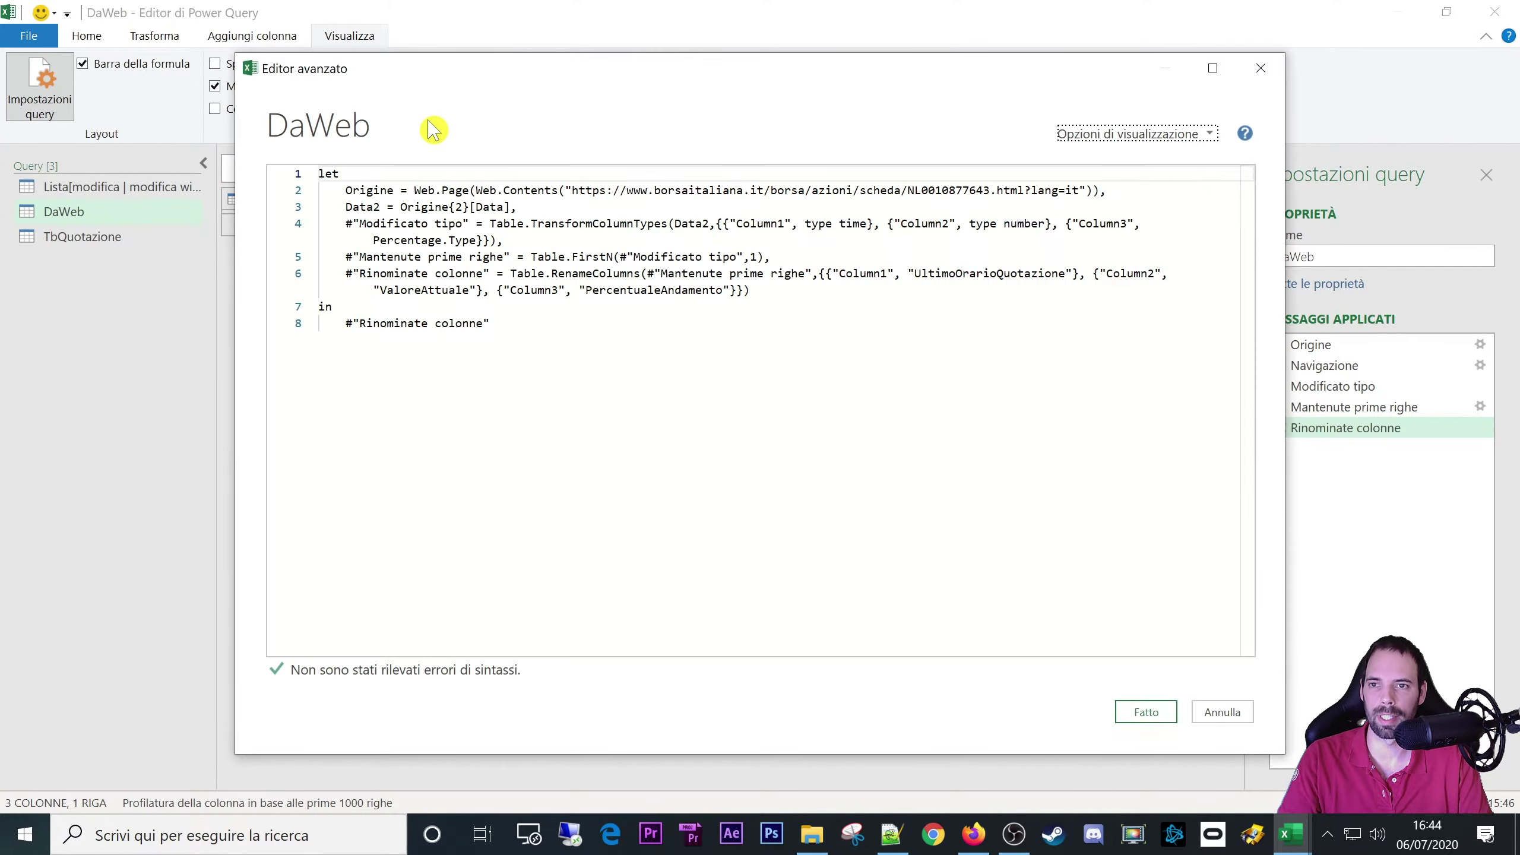
drag(568, 324, 211, 170)
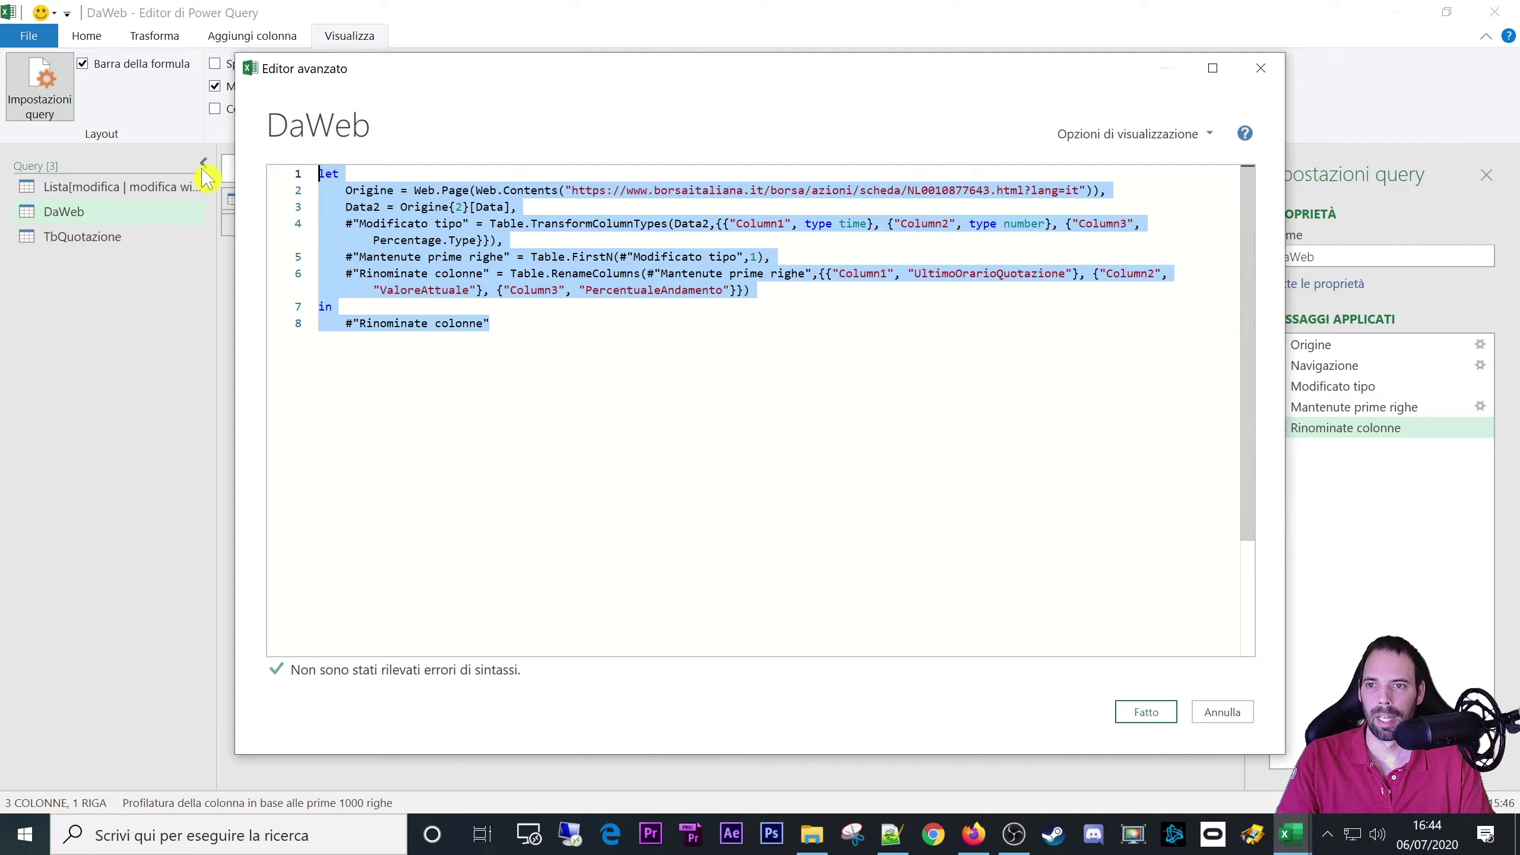
click(321, 173)
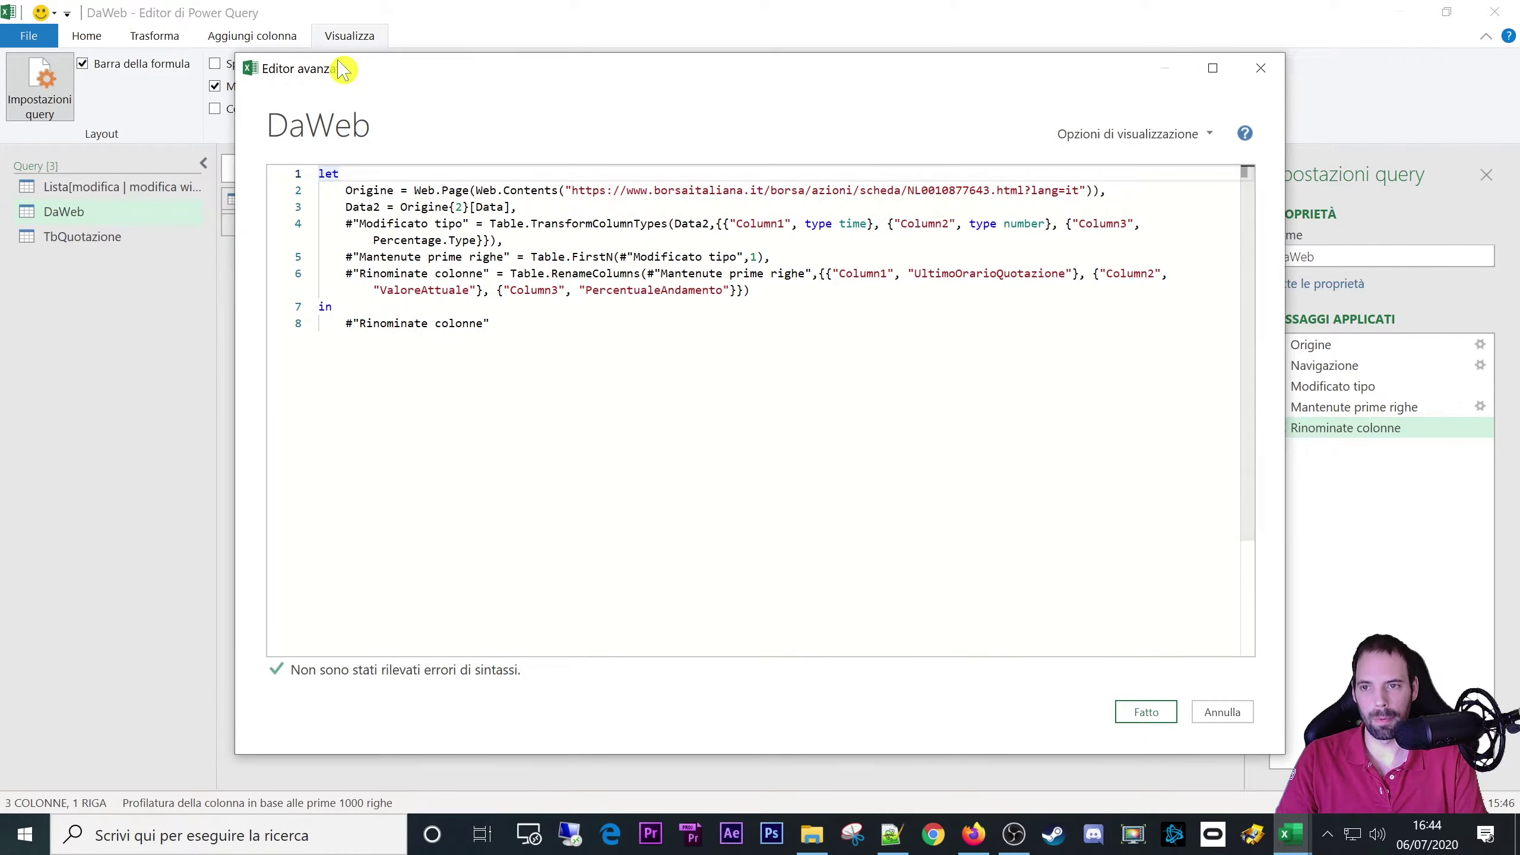
key(Return)
key(Return)
key(Return)
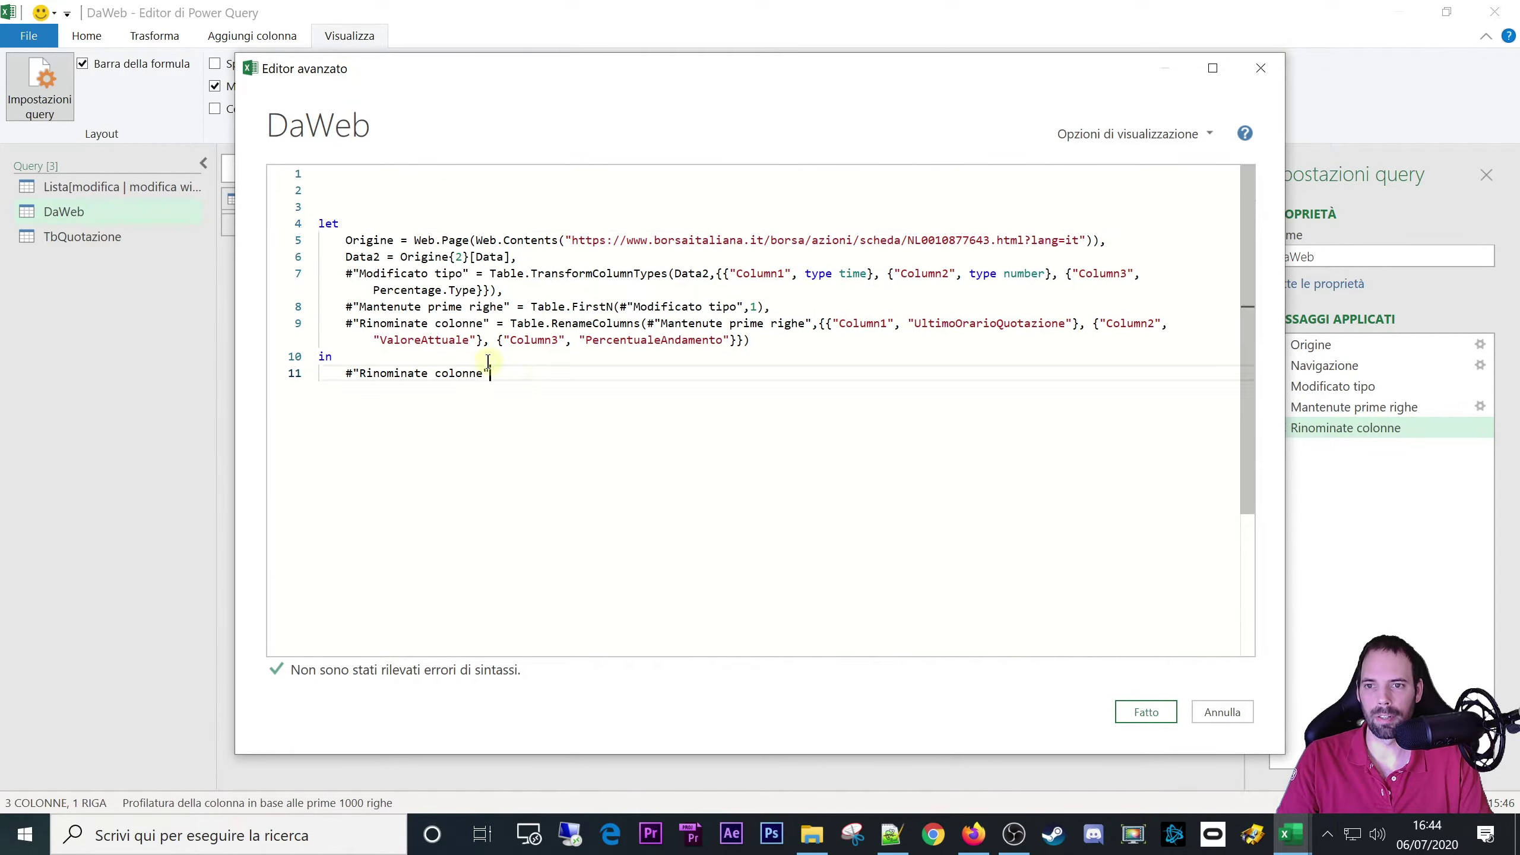
- Indent the whole existing let…in block of the DaWeb code by one level
drag(492, 374, 264, 228)
key(Tab)
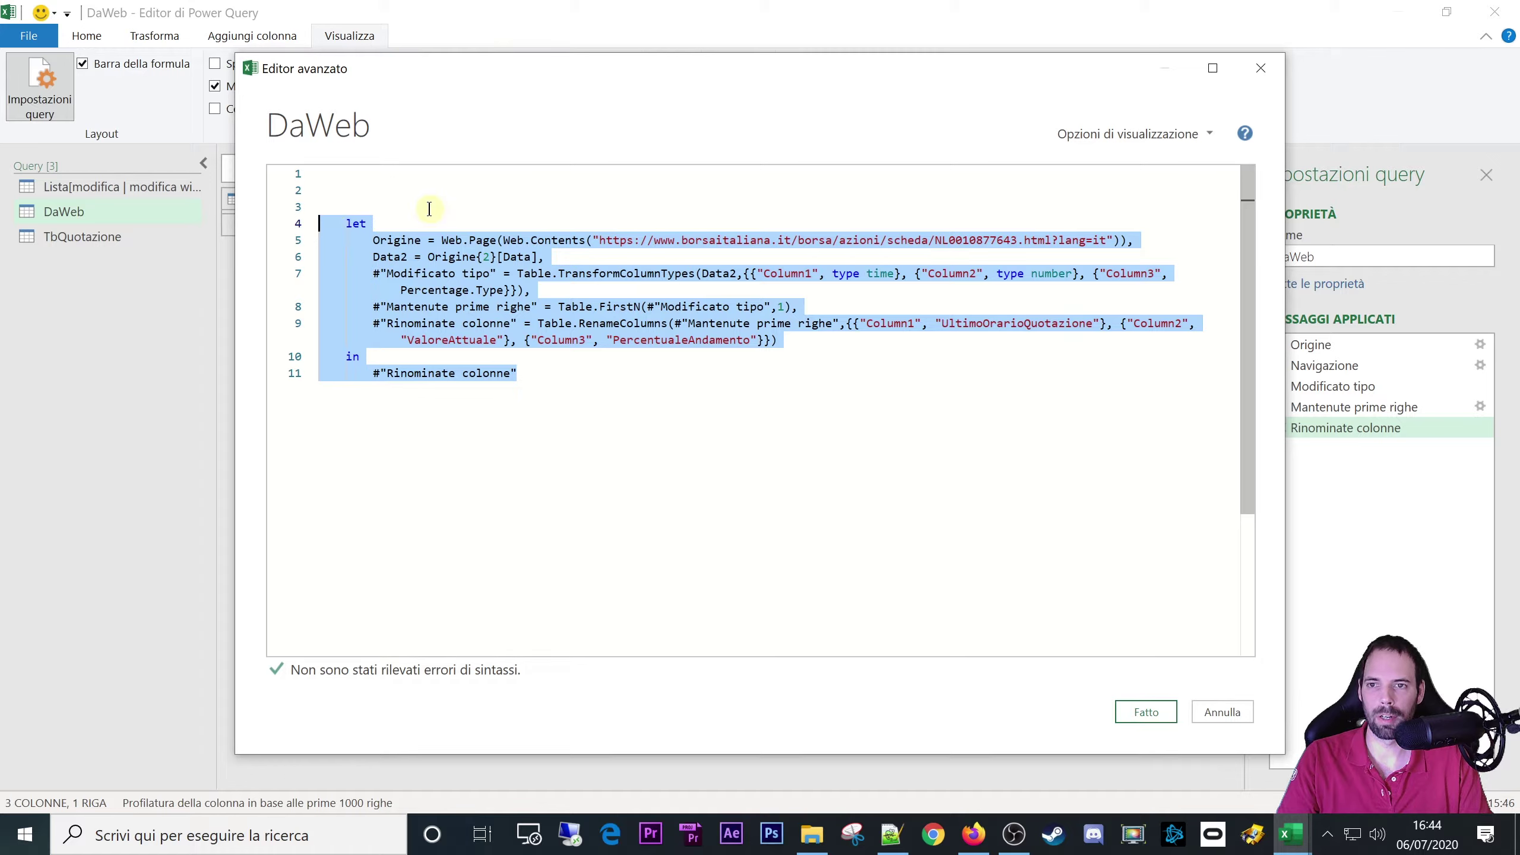
drag(516, 374, 302, 237)
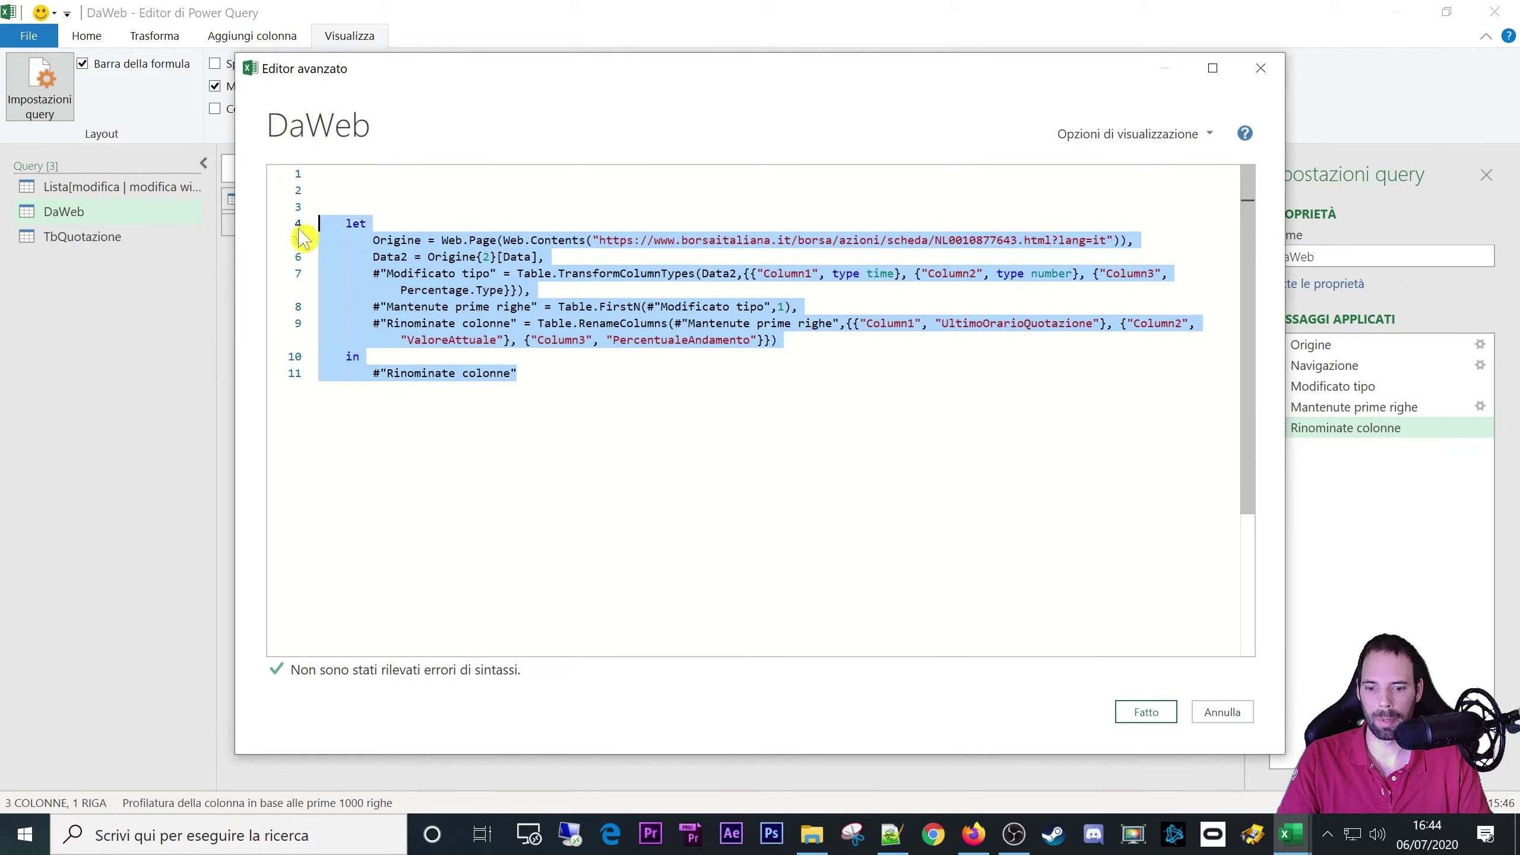
click(555, 376)
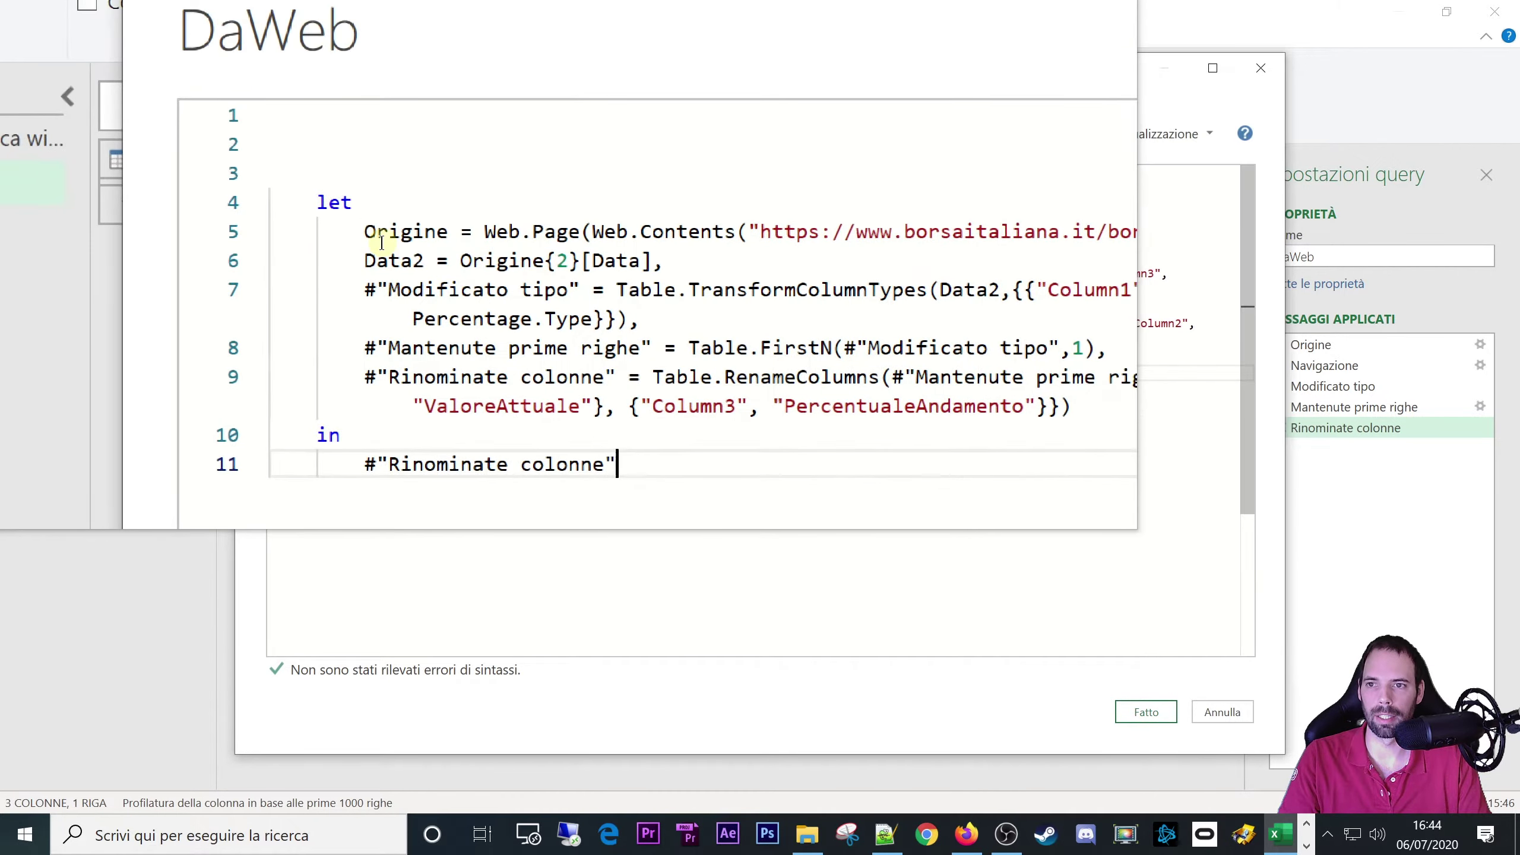
- Write an outer "let istruzioni =>" line above the indented block
click(305, 136)
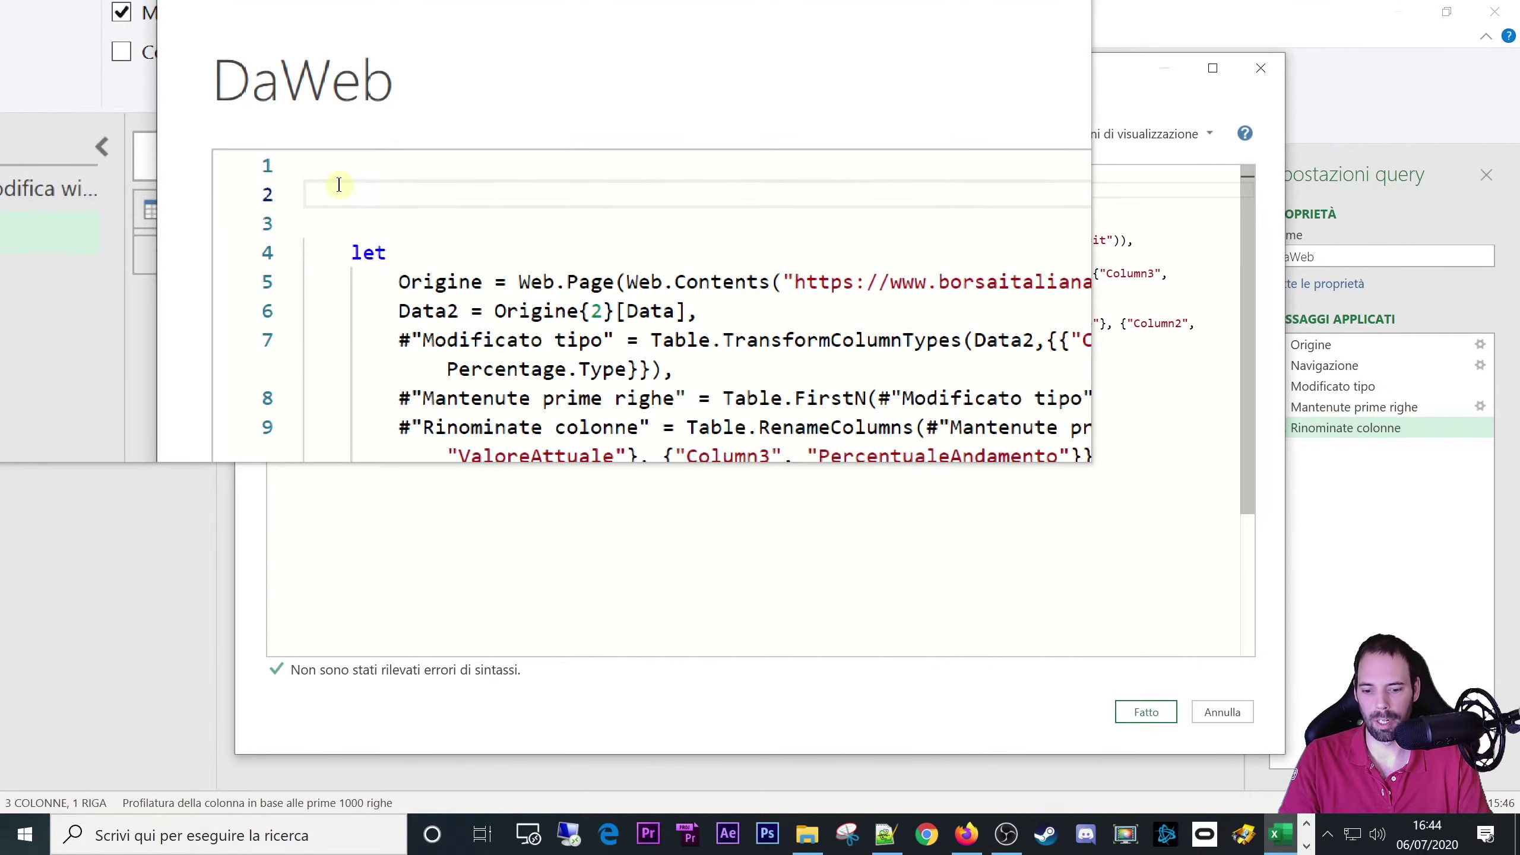
text(let)
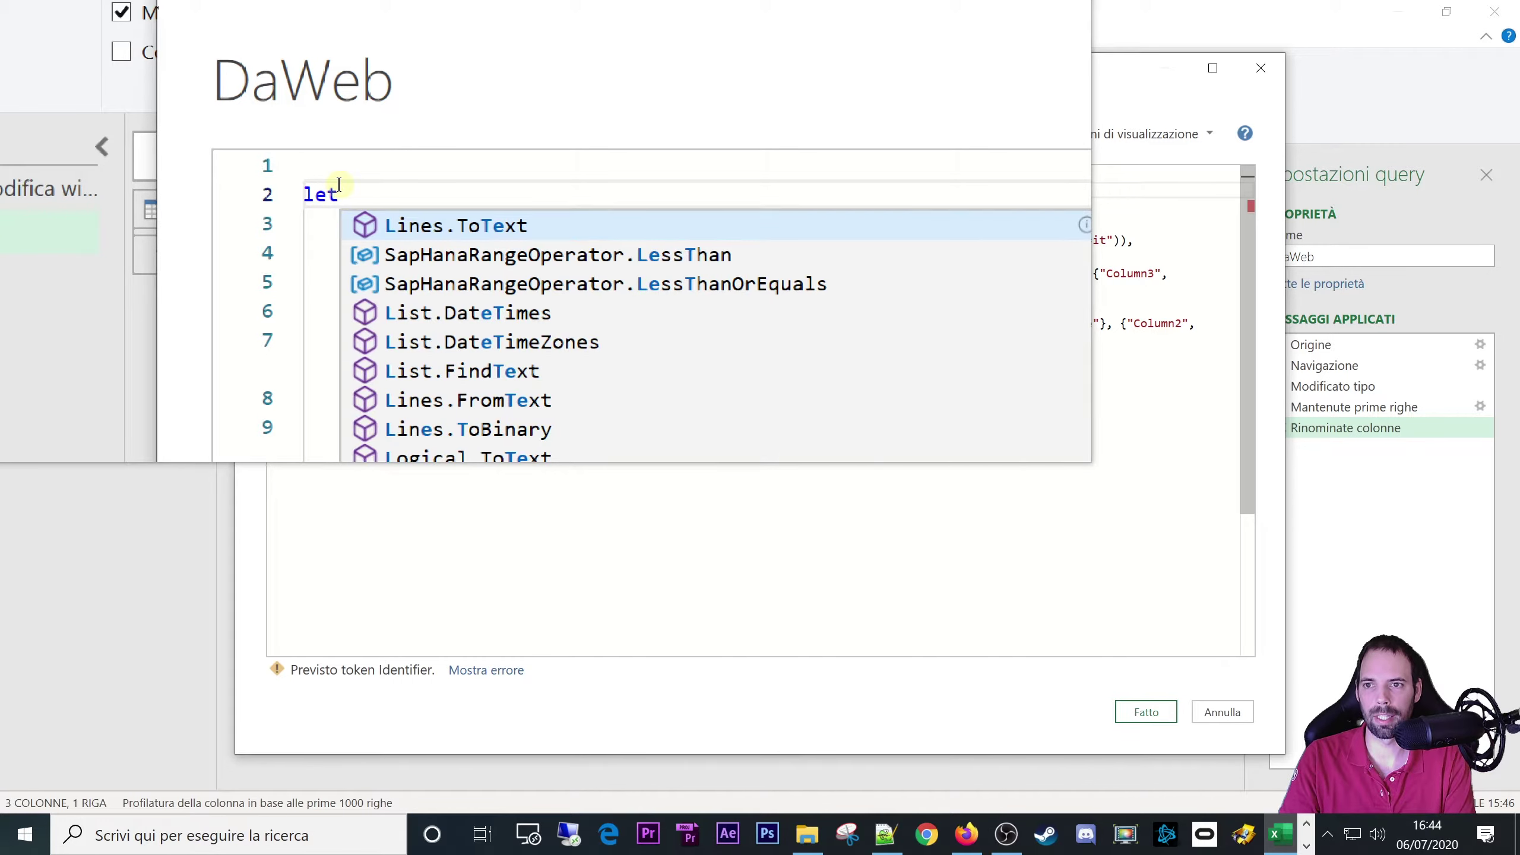
text( istruzio)
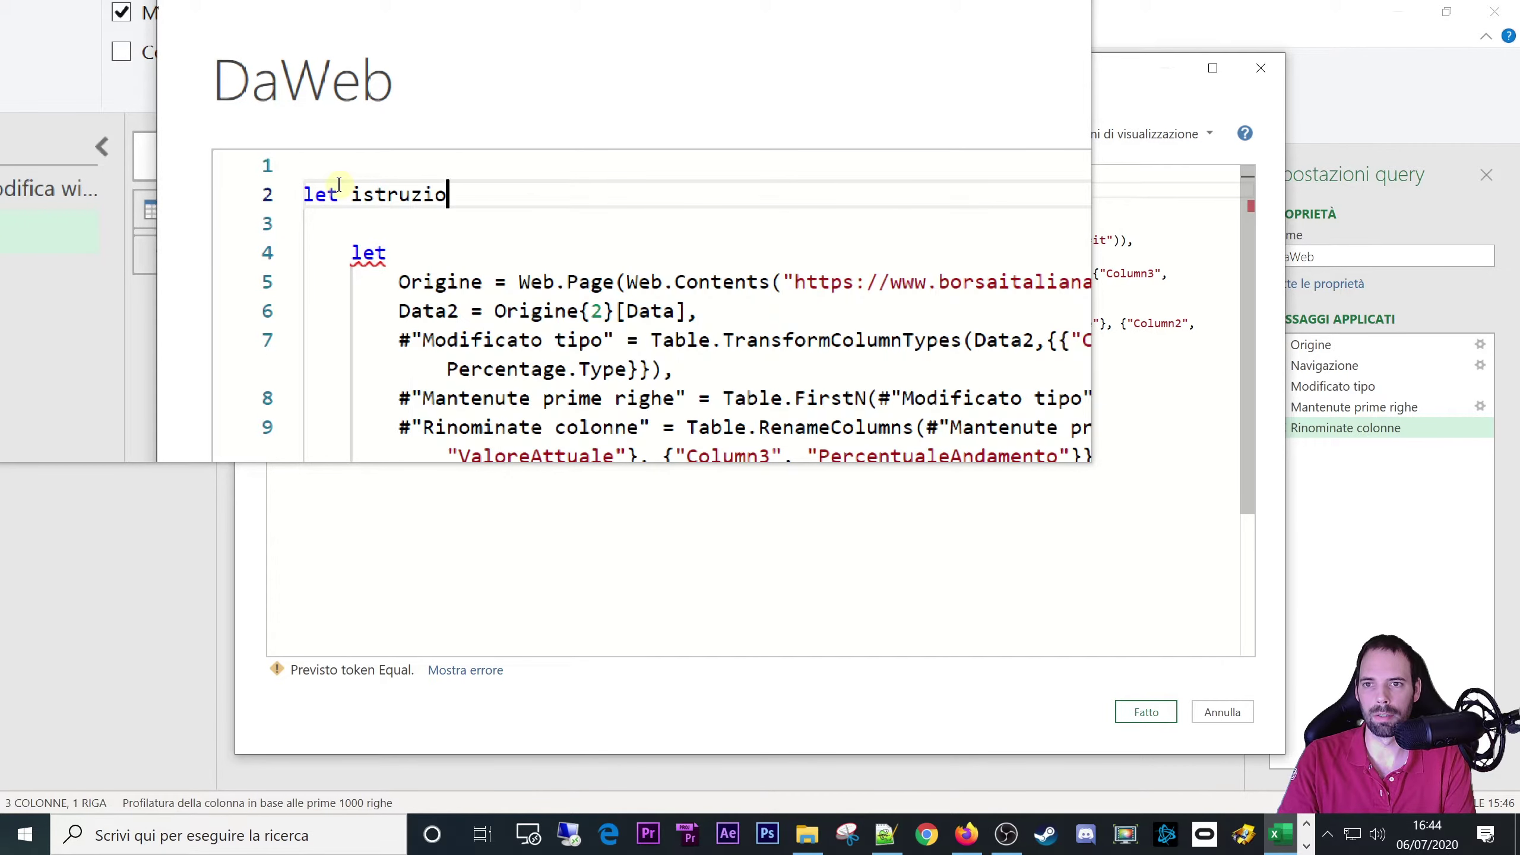
text(ni)
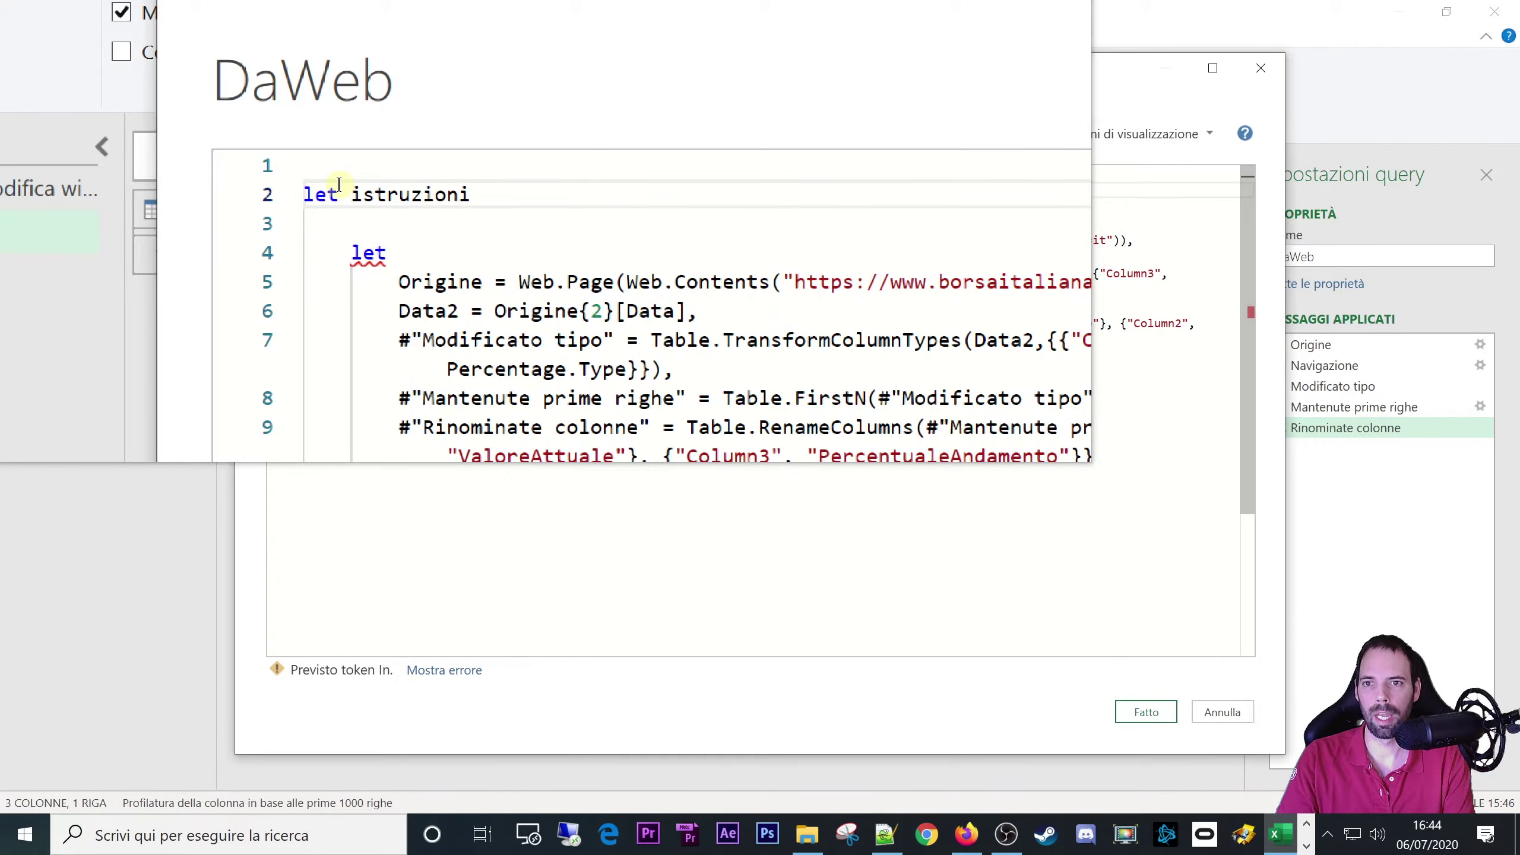
text( =>)
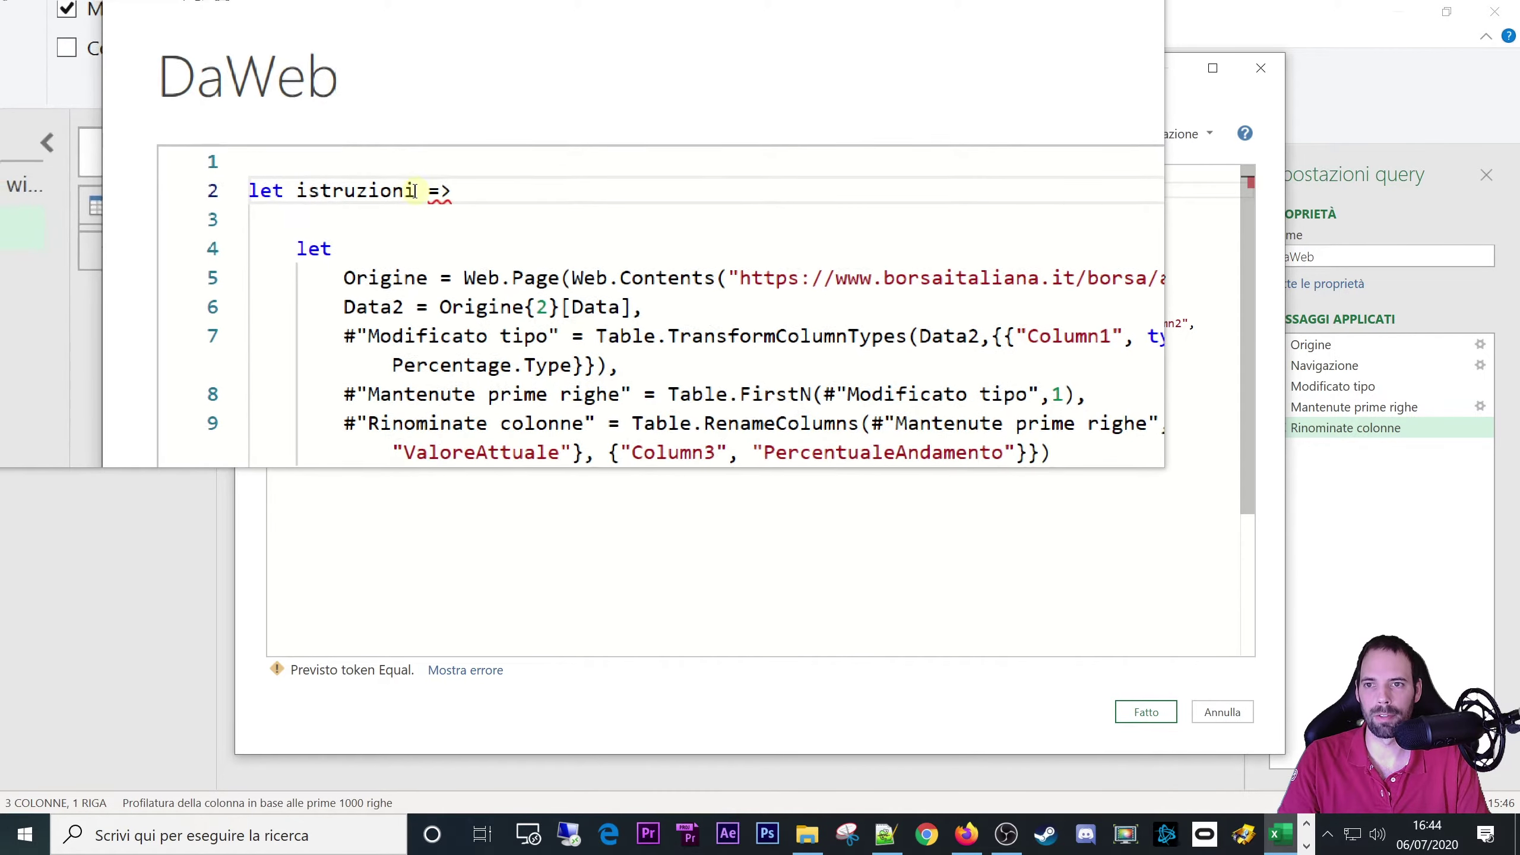
drag(429, 191, 451, 192)
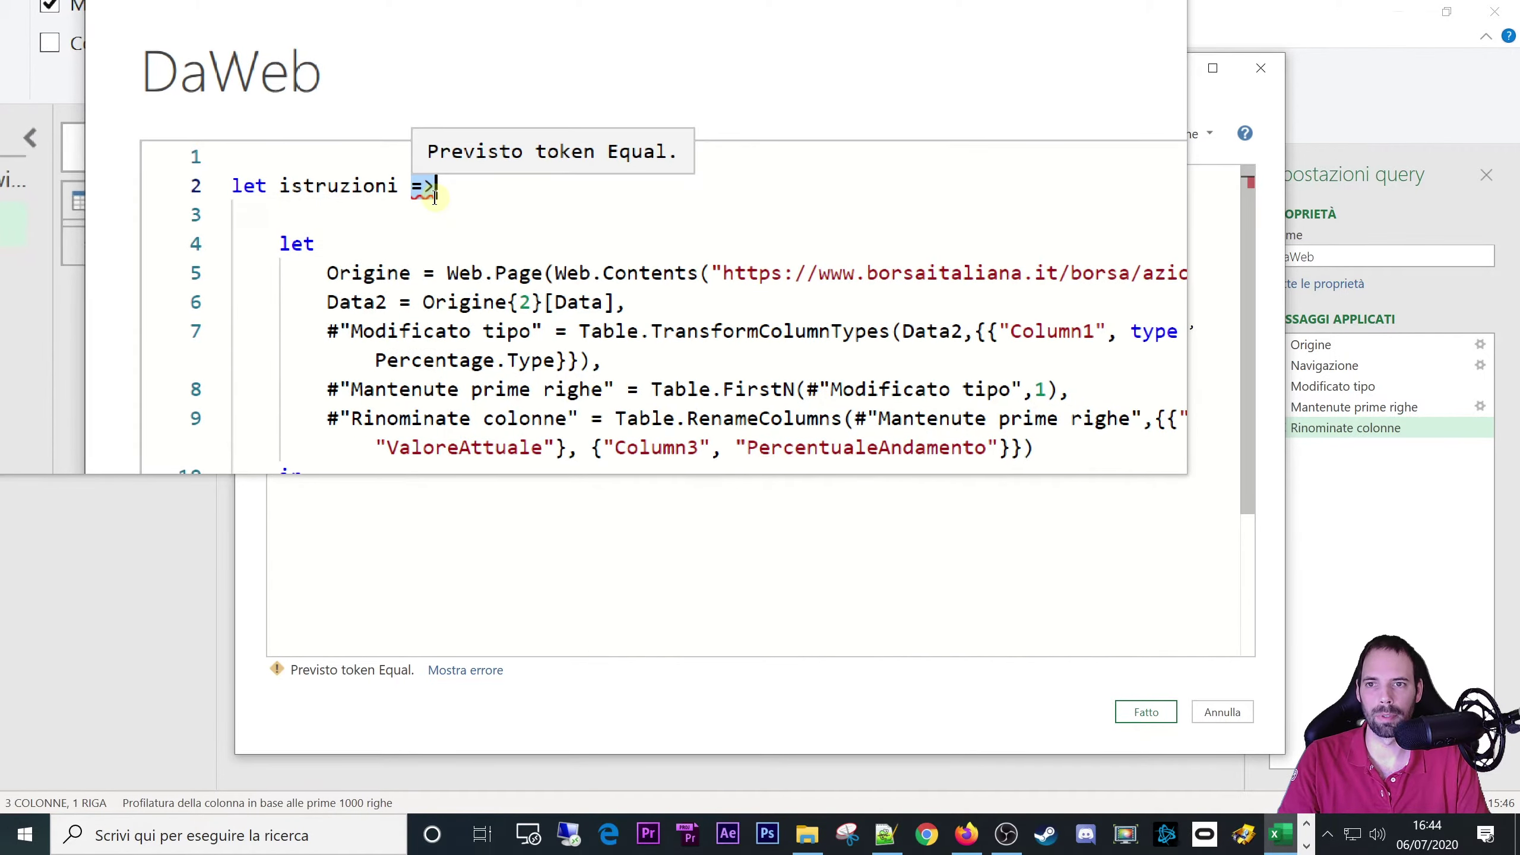
click(435, 193)
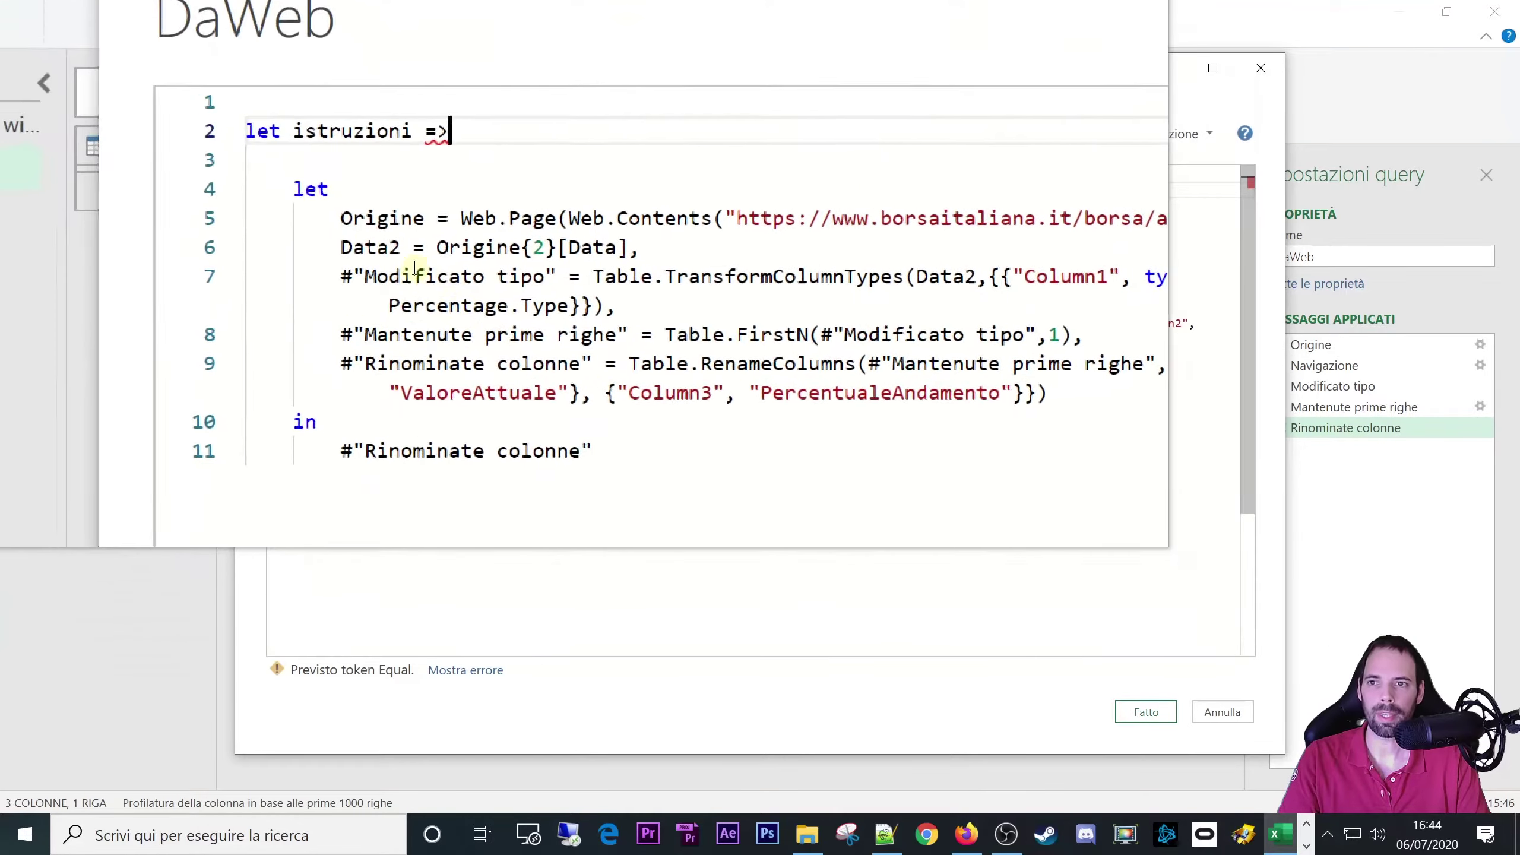
- Add the outer closing line "in etichetta" below the inner block, leaving one blank line between them
click(517, 366)
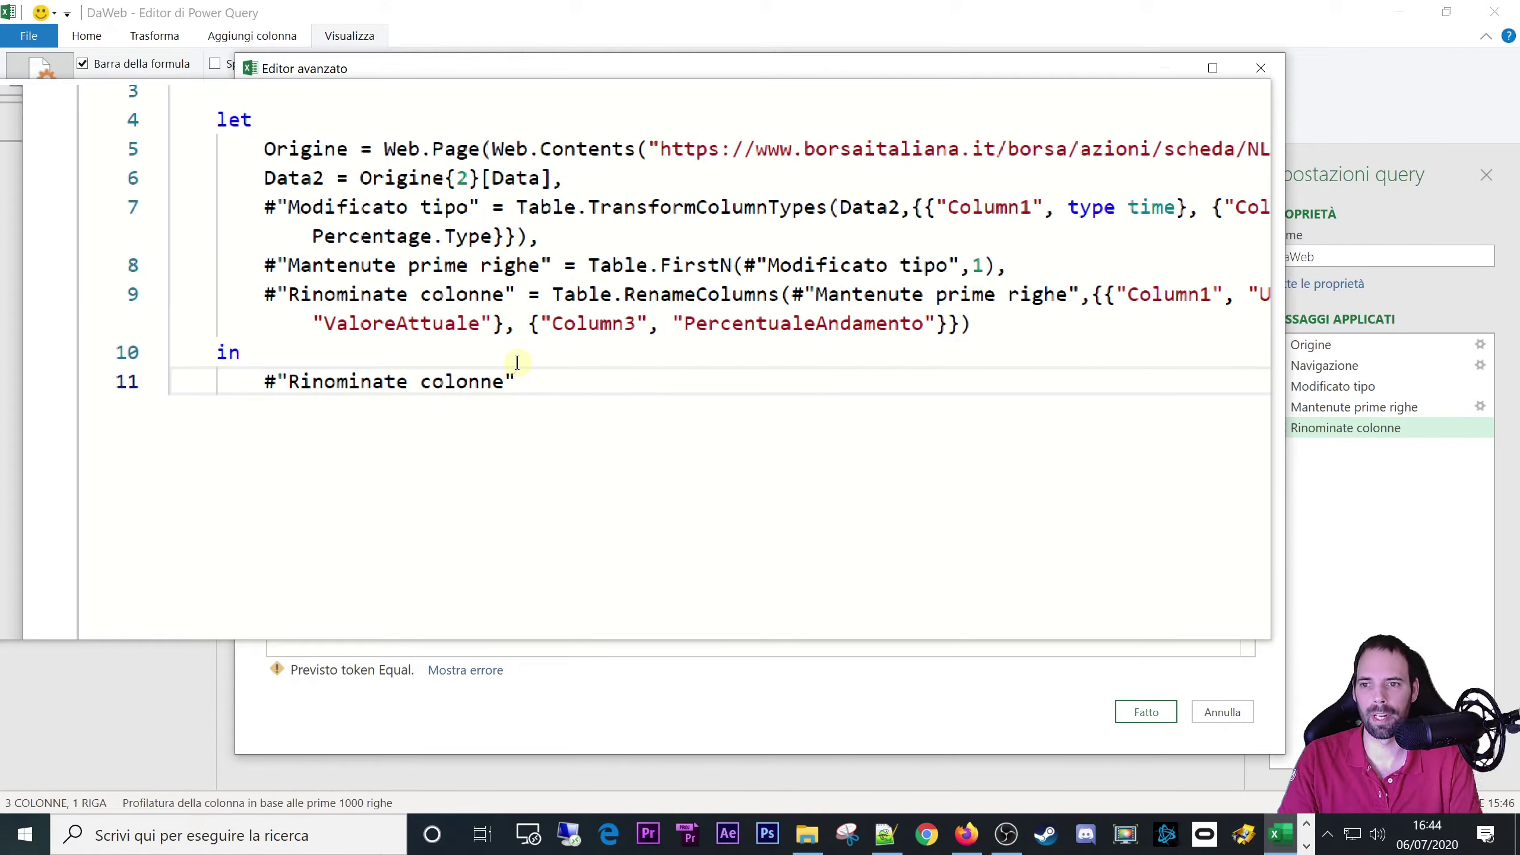
key(Return)
key(Return)
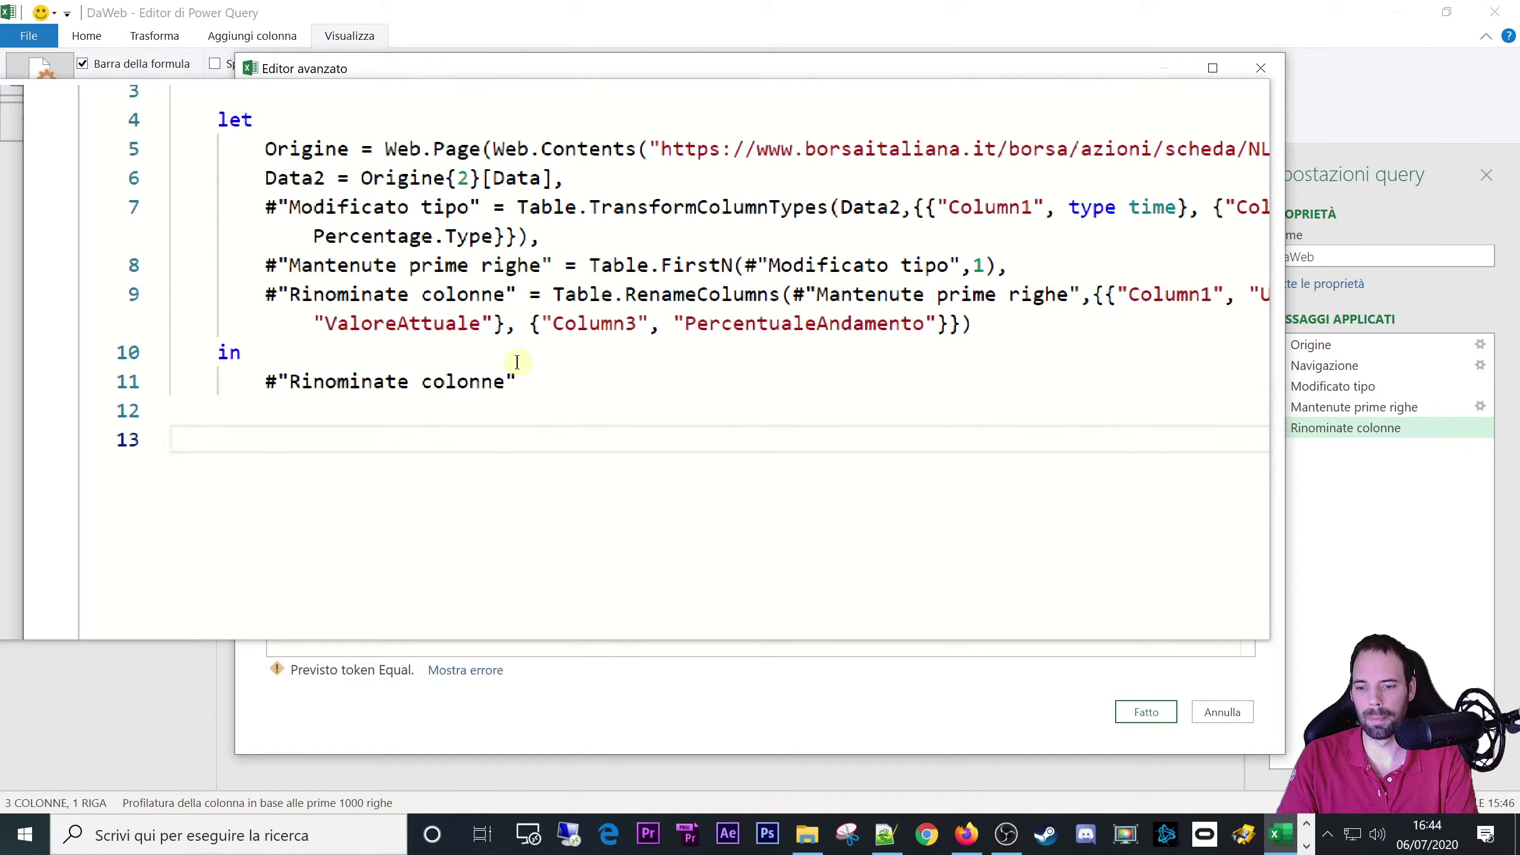
text(in e)
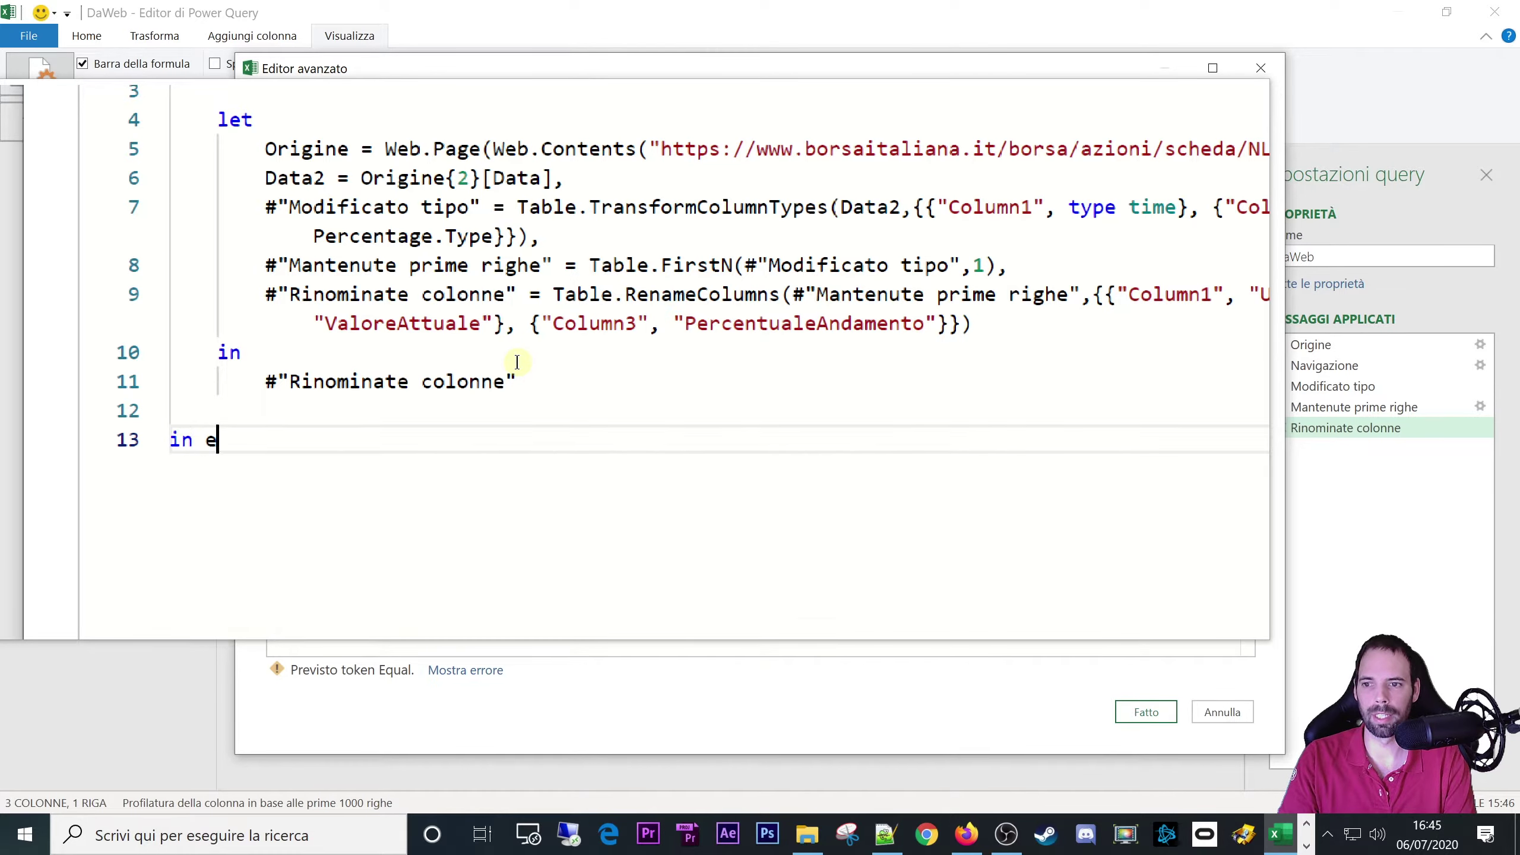
key(BackSpace)
text(etichetta)
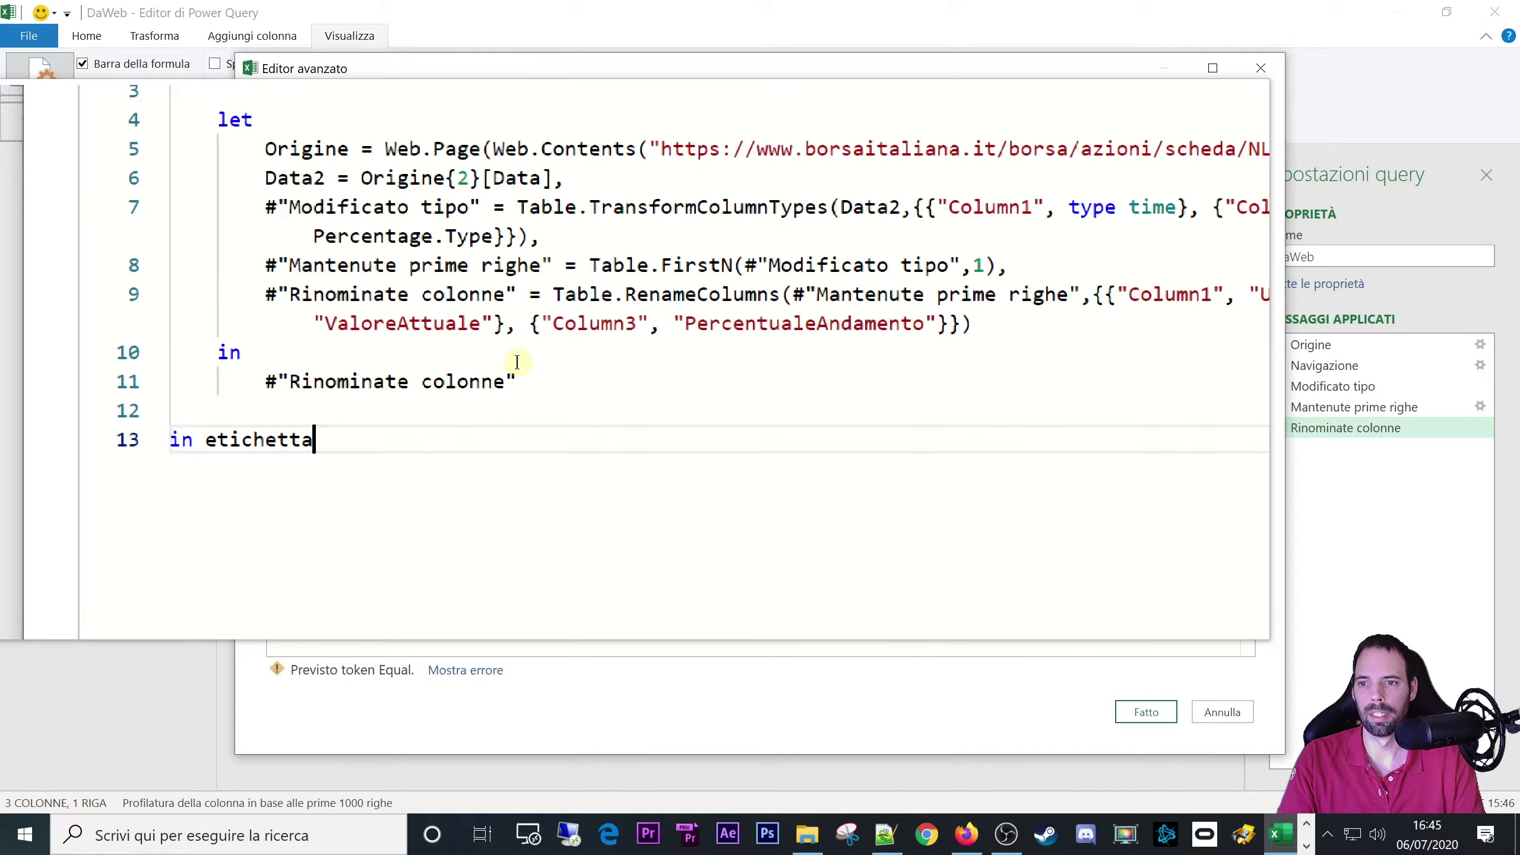
- Put "istruzioni =>" and "etichetta" on their own indented lines and indent the inner let…in block one more level
click(517, 362)
click(361, 192)
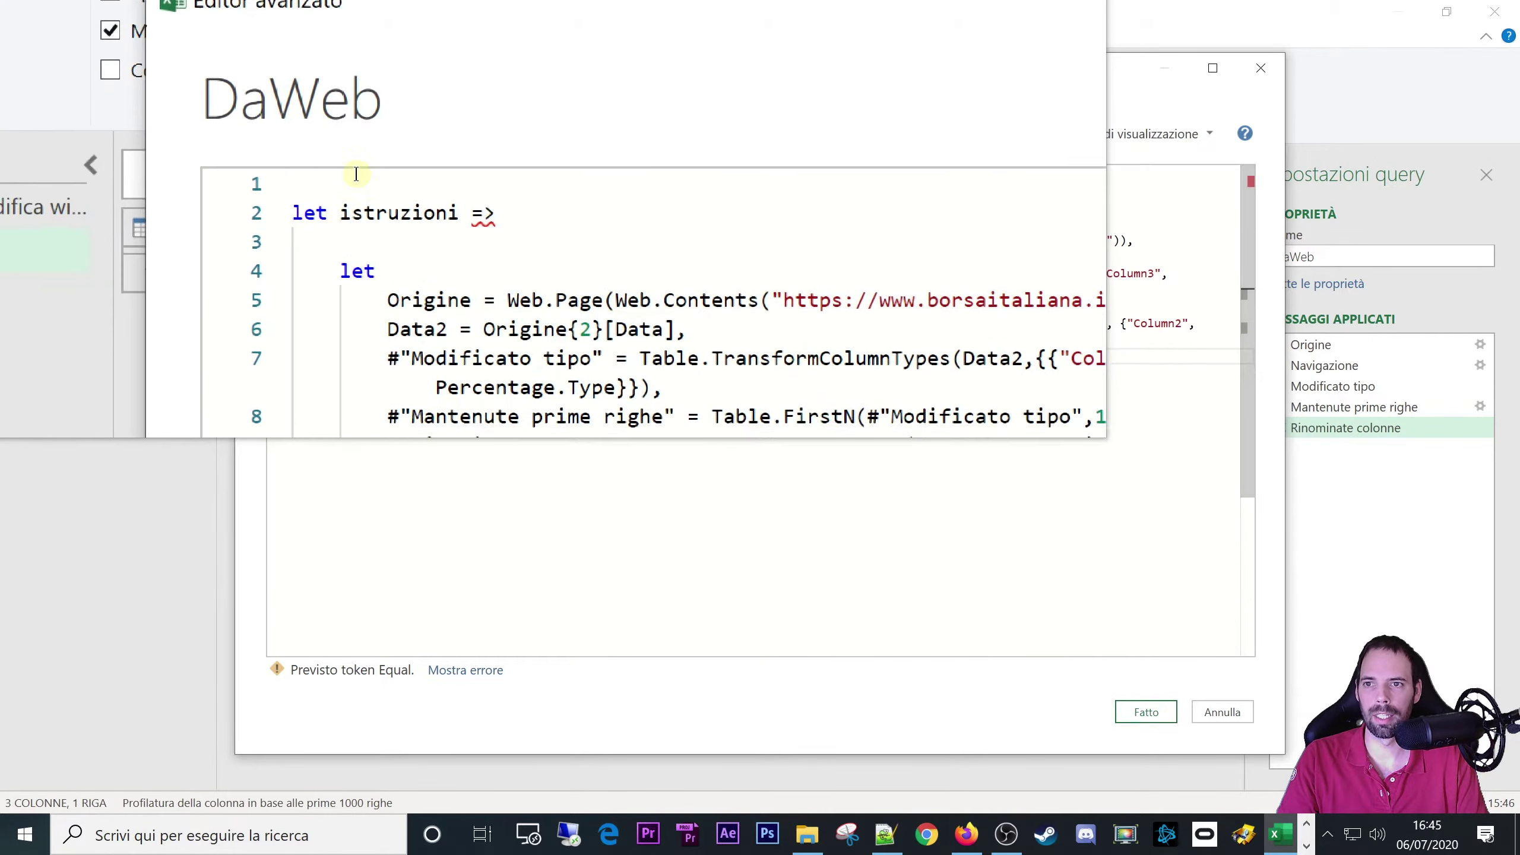
double_click(361, 192)
click(429, 450)
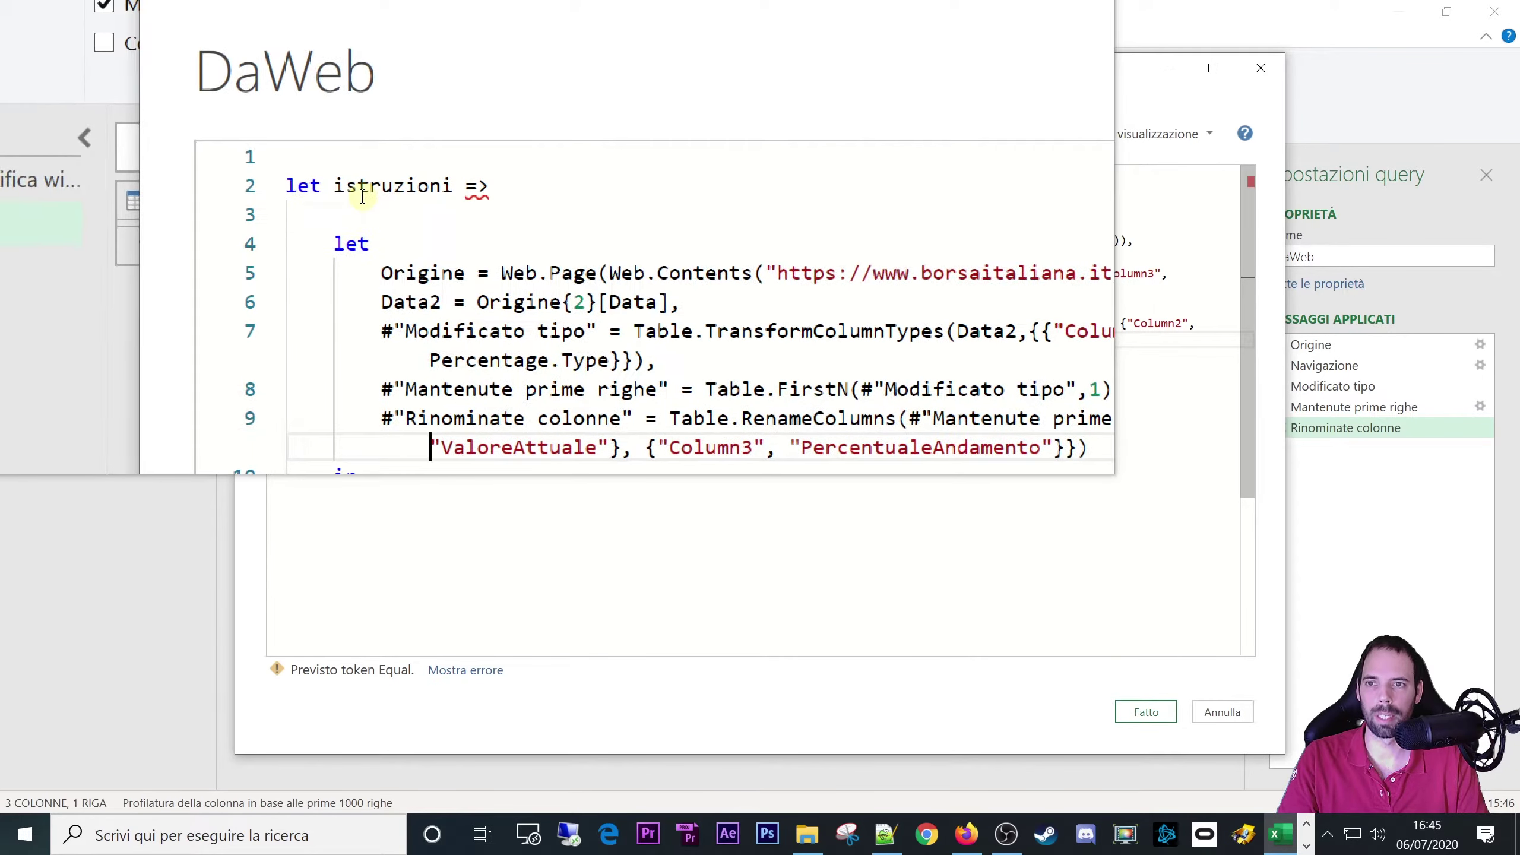
click(359, 191)
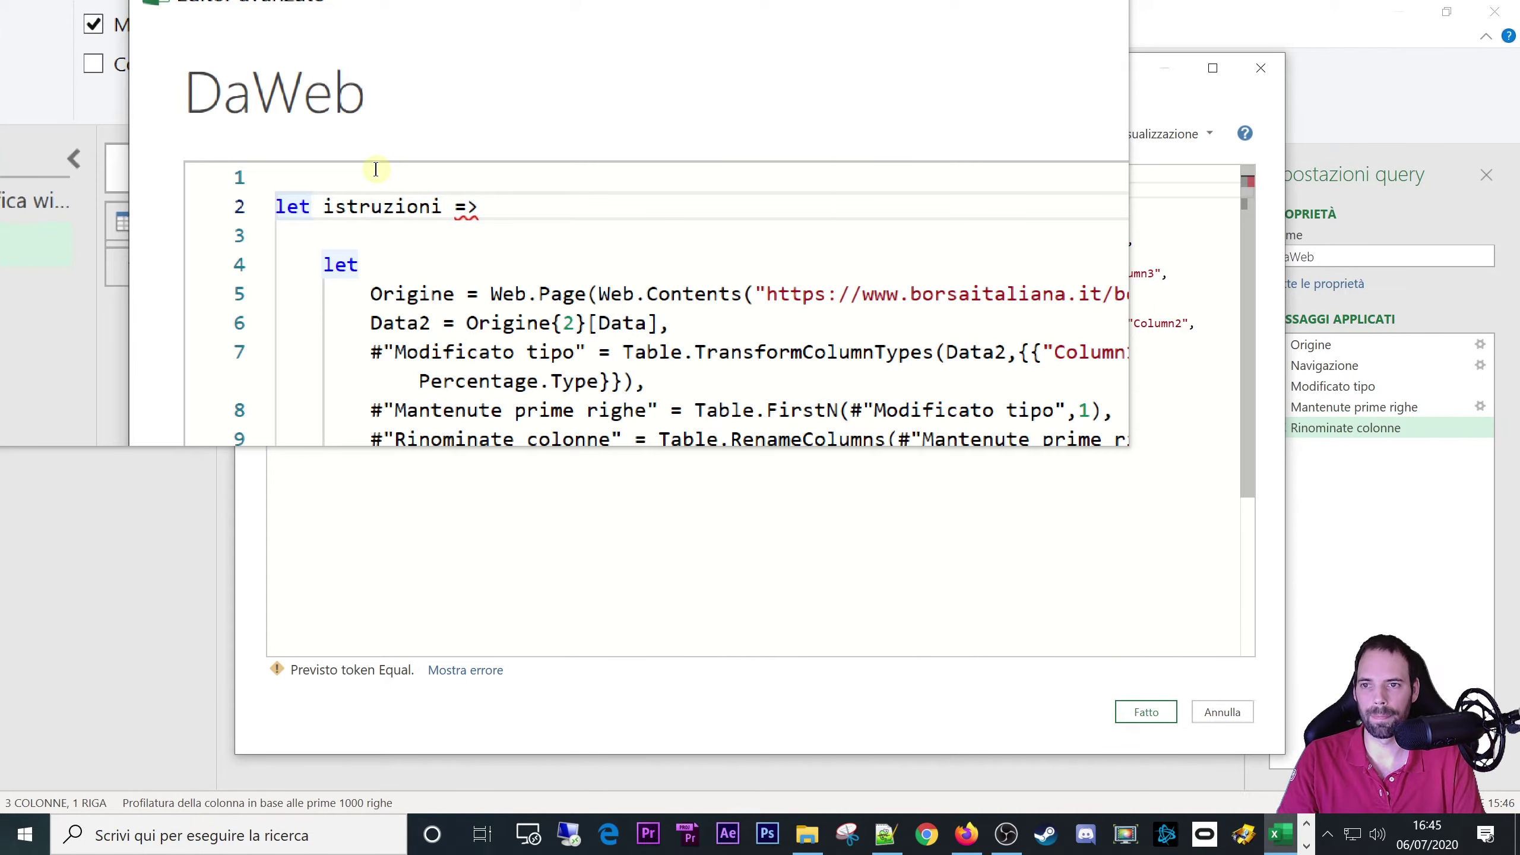
key(Return)
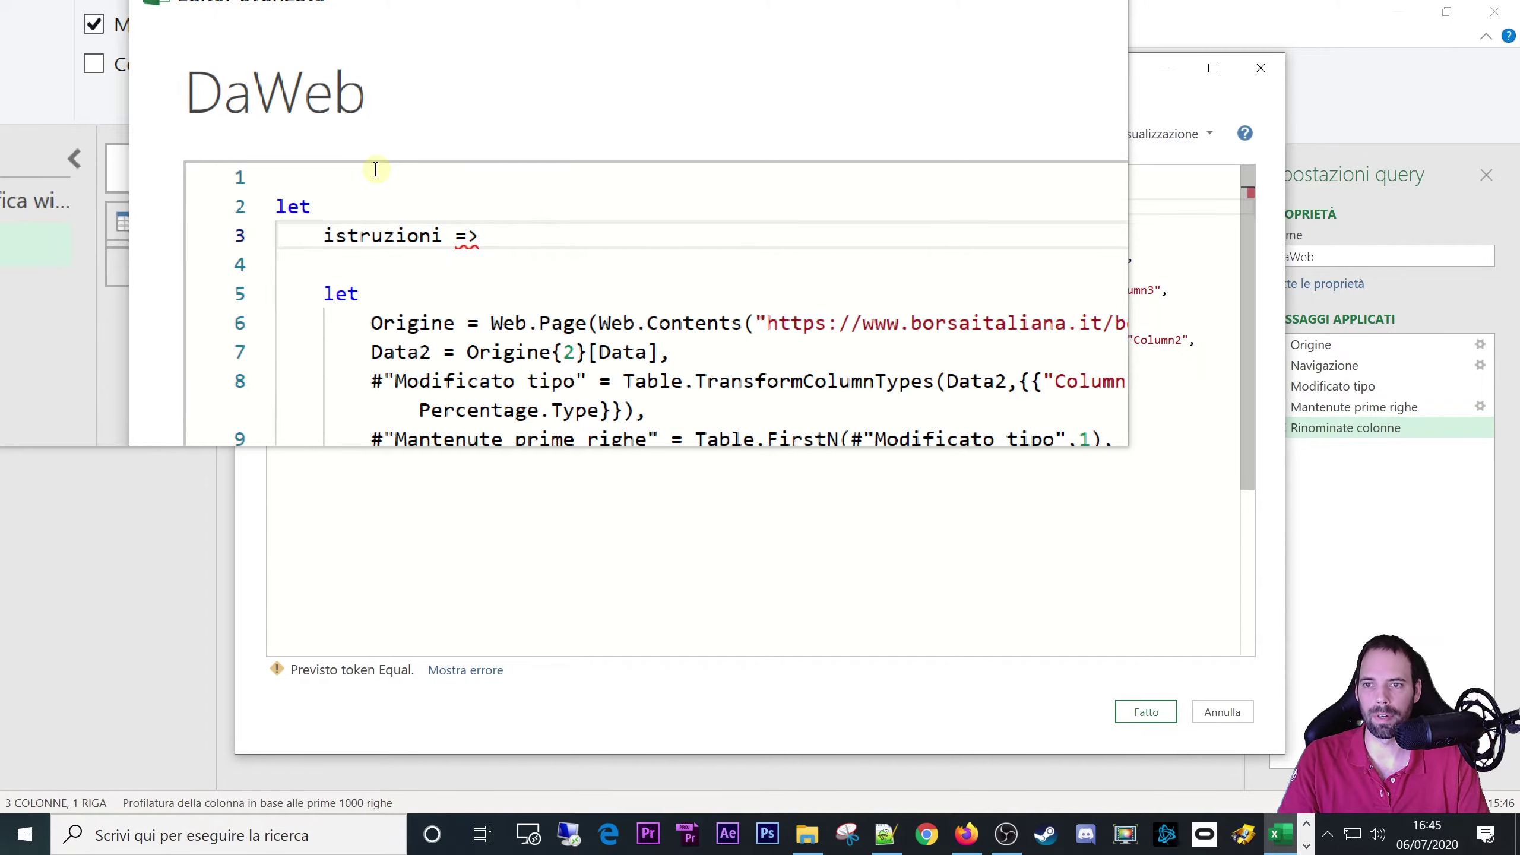
drag(525, 388, 285, 244)
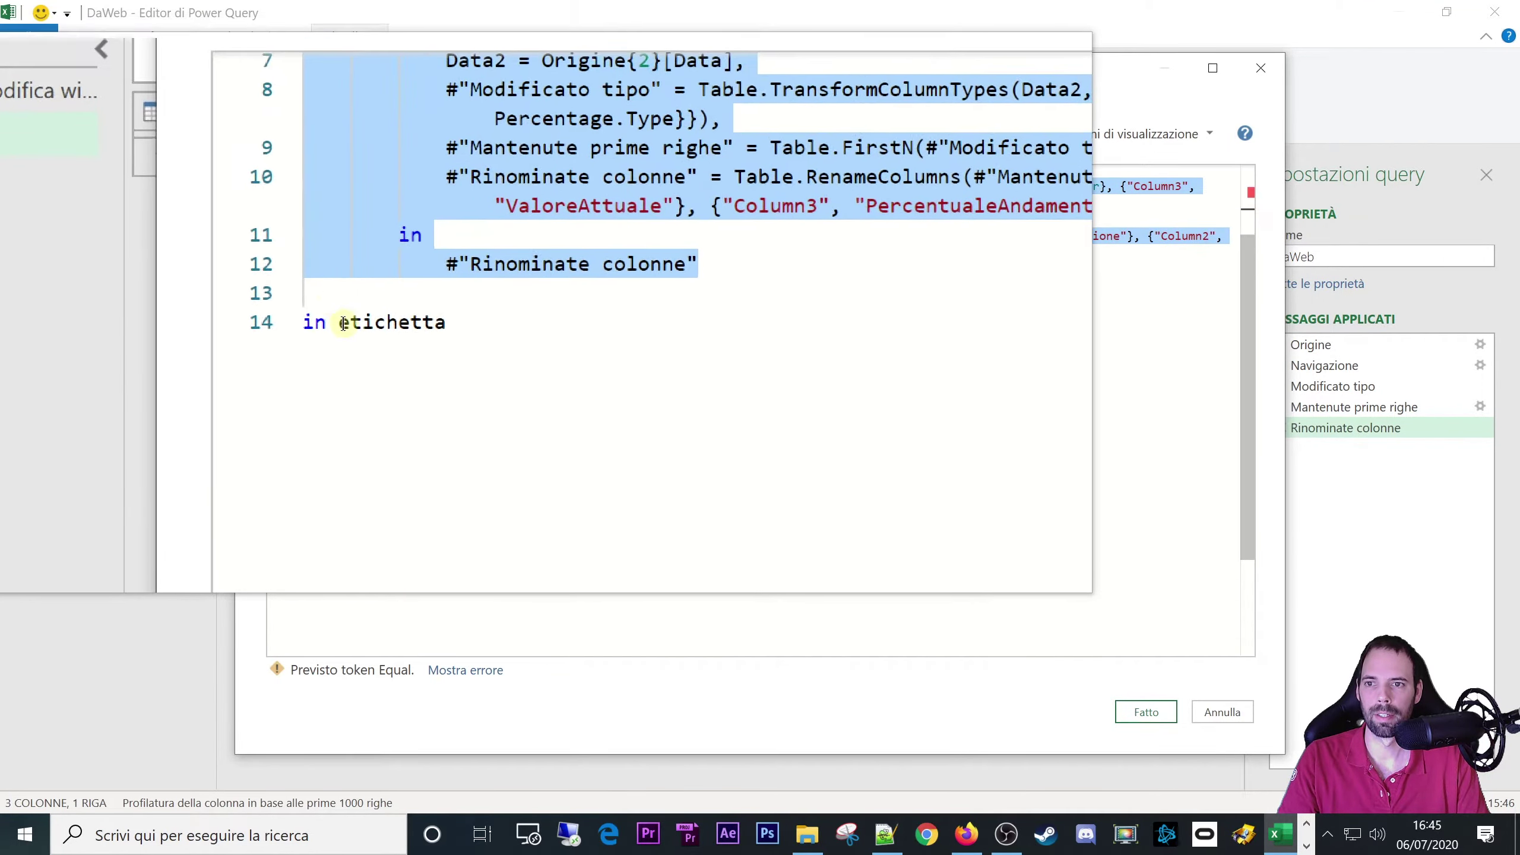
click(346, 515)
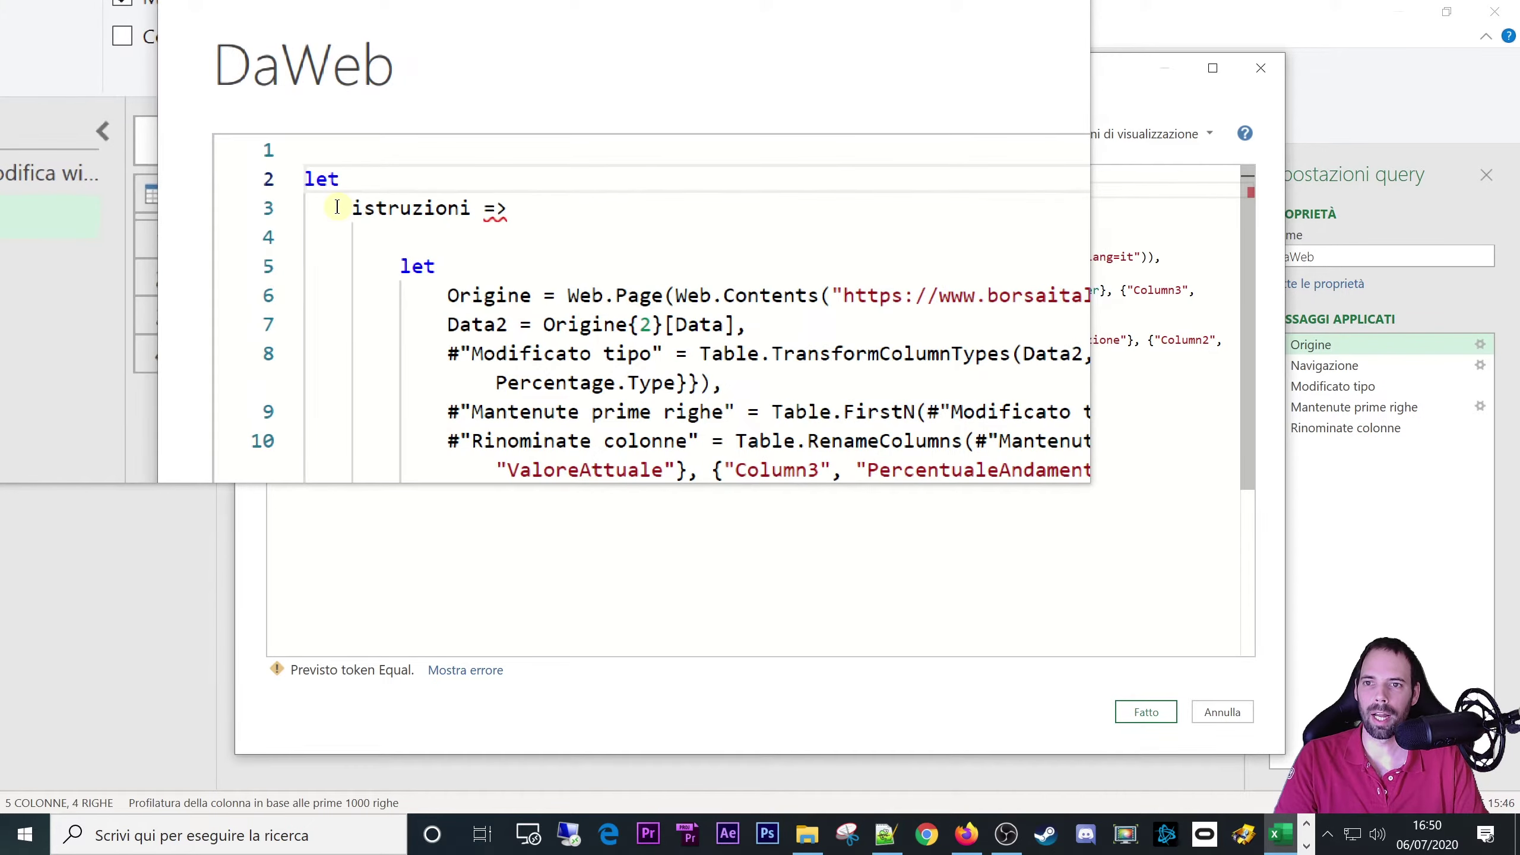
- Replace the istruzioni placeholder with a function definition so that line 3 reads "isin = (nometitolo) =>"
drag(339, 208, 413, 207)
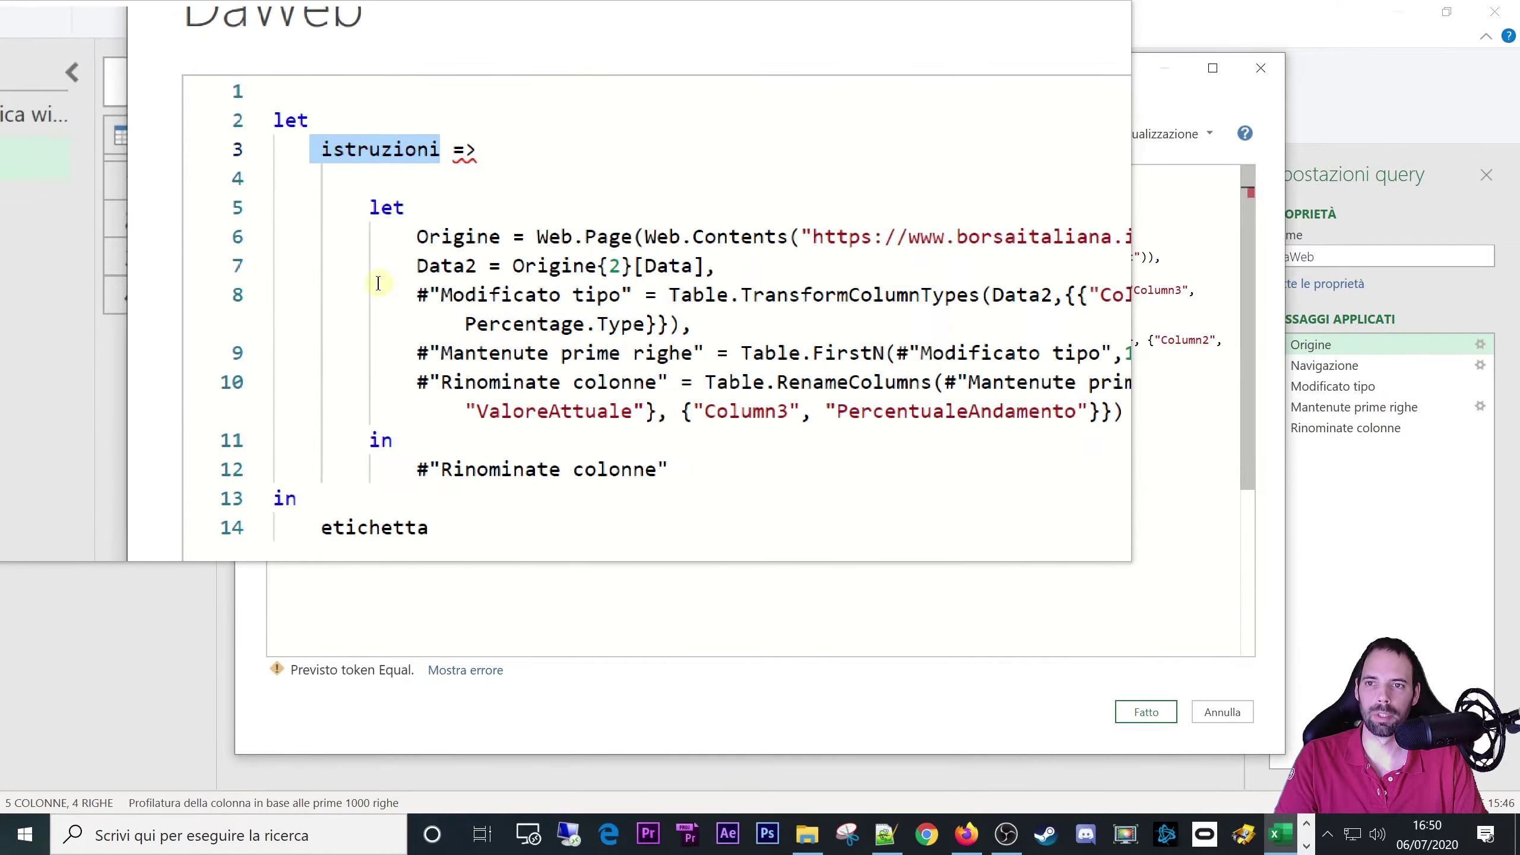
click(332, 207)
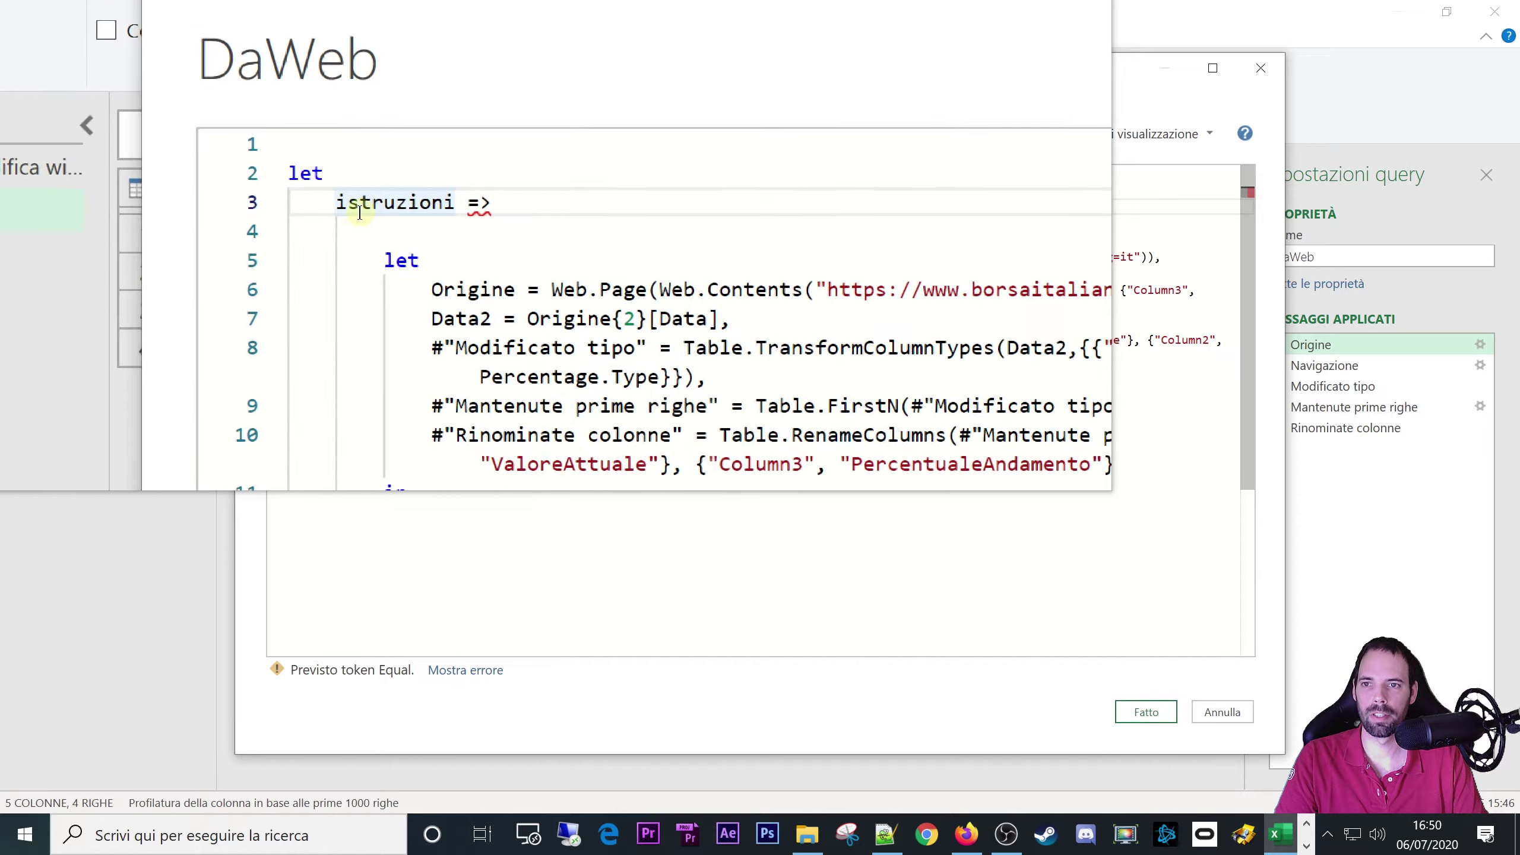
double_click(361, 206)
text(isin)
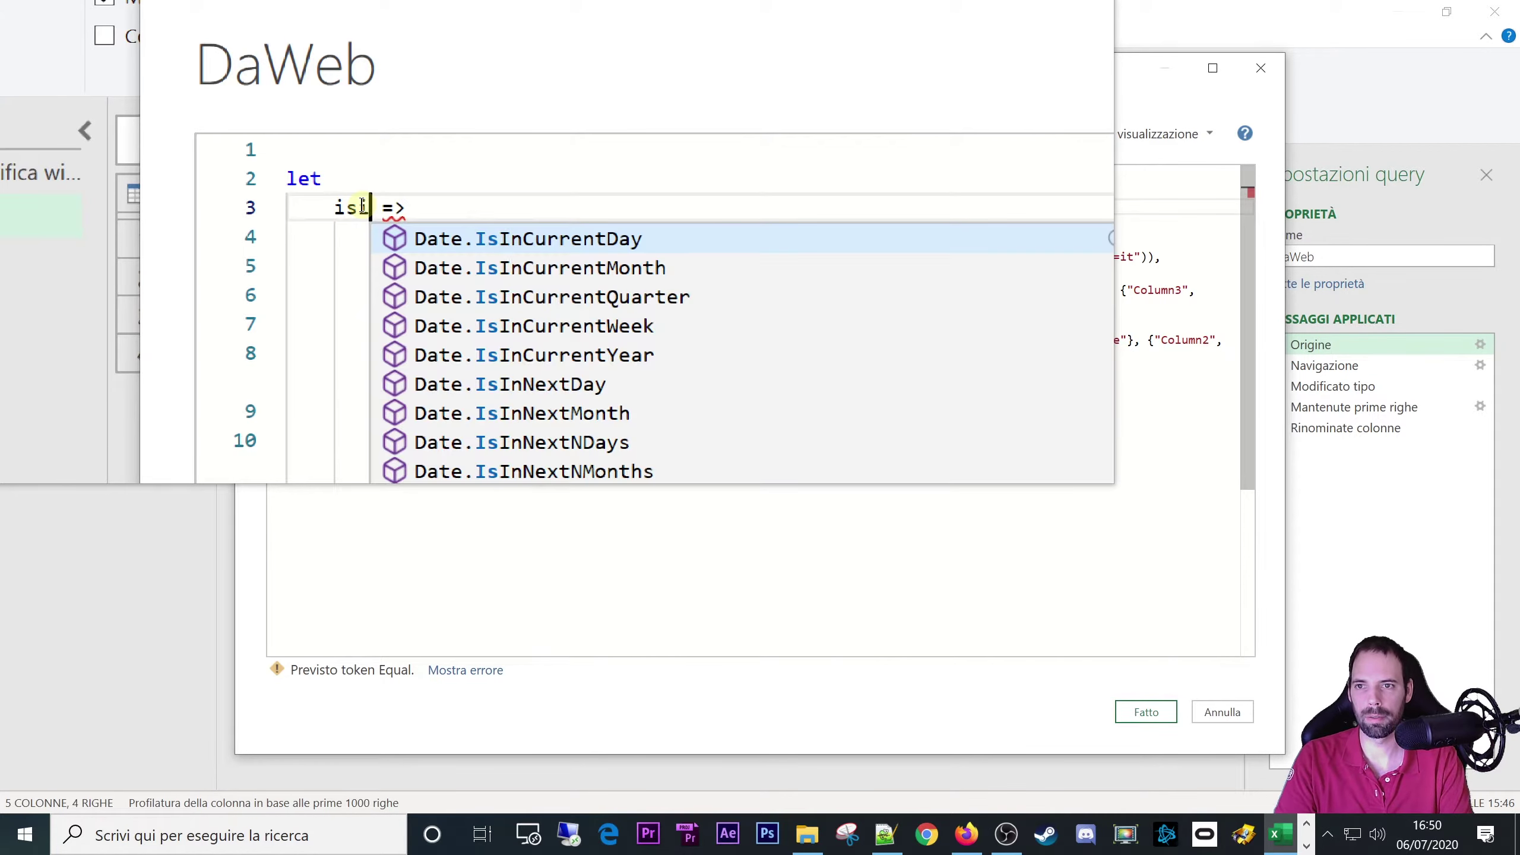
text( = )
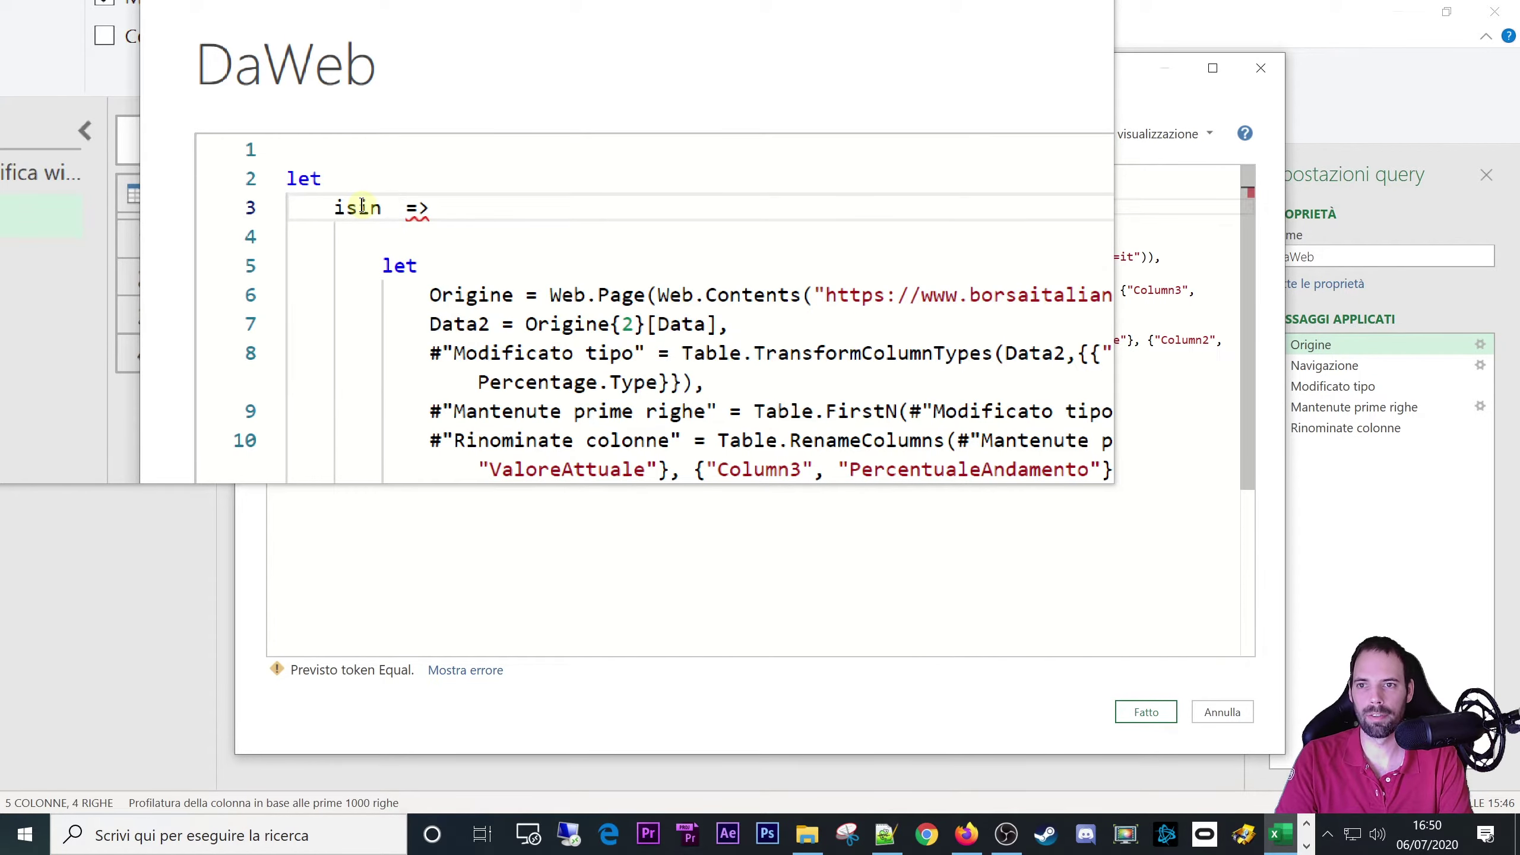
text(()
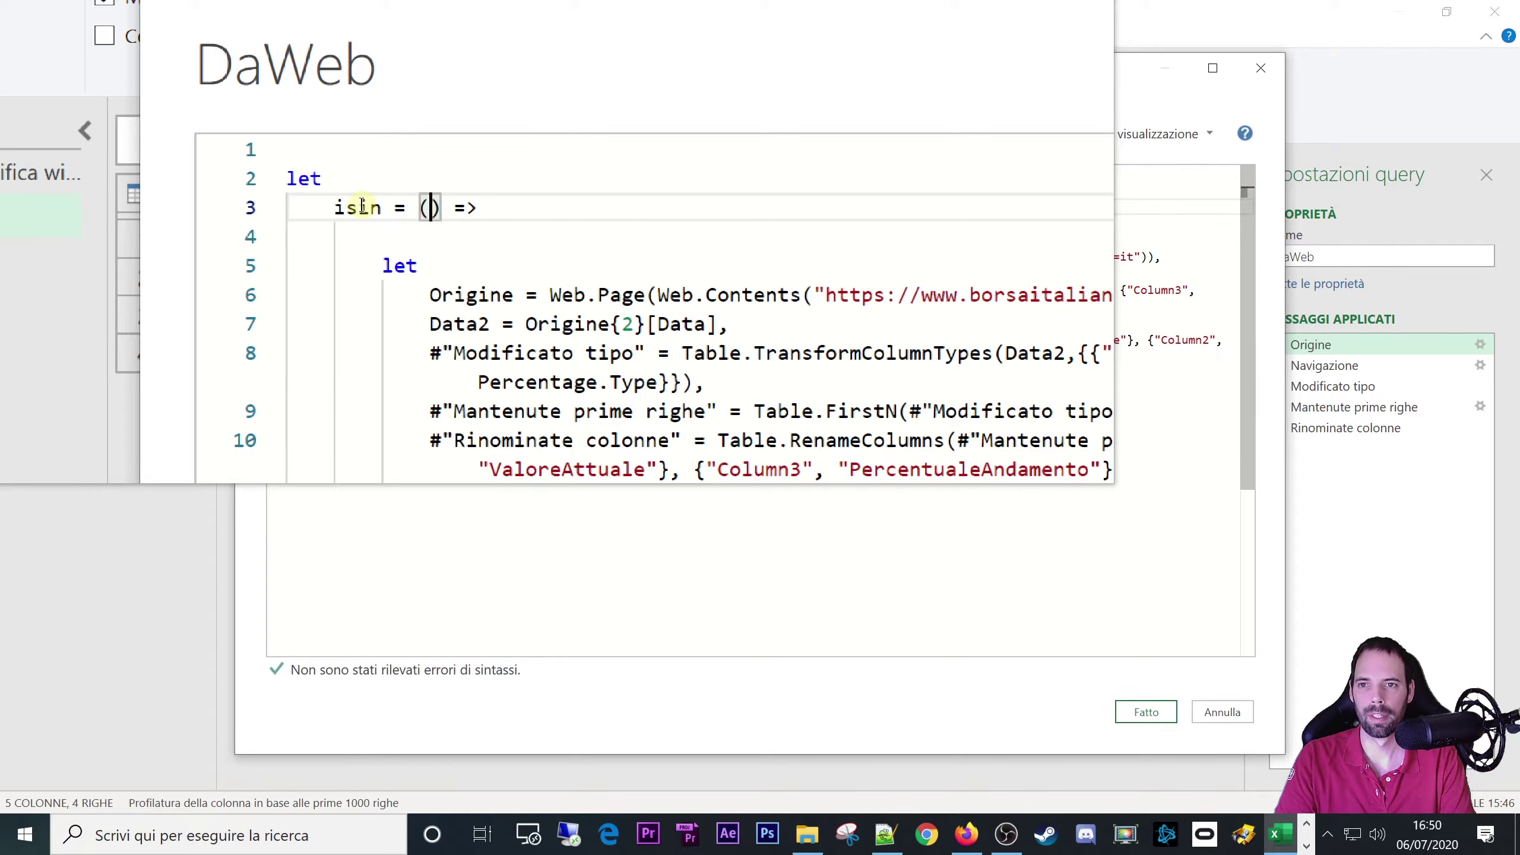
text(nometitolo)
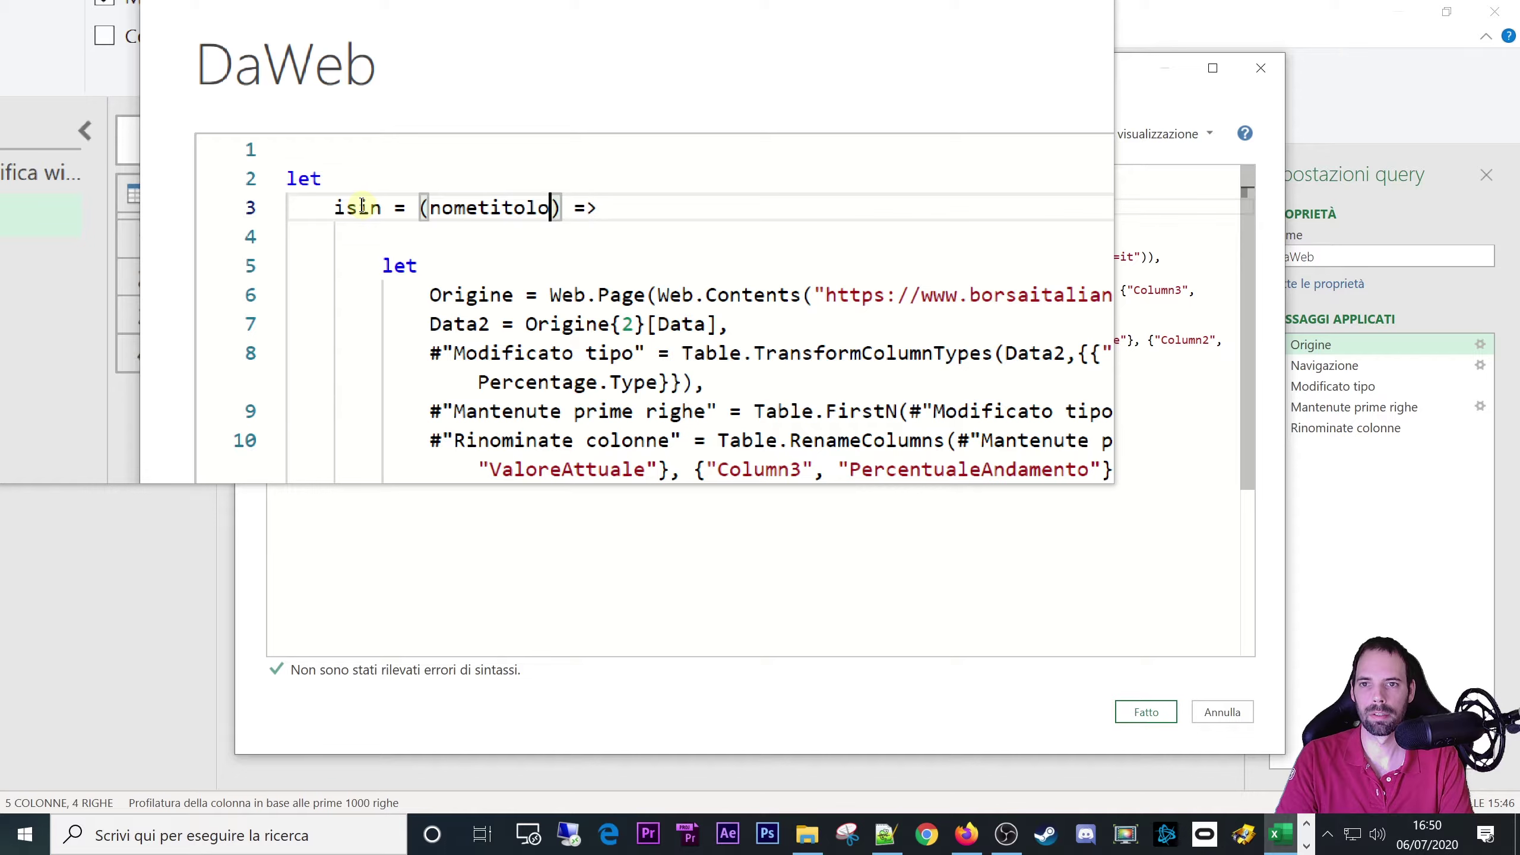
- Rewrite the line 3 definition so the function is named nometitolo and takes the parameter "isin as text"
double_click(362, 206)
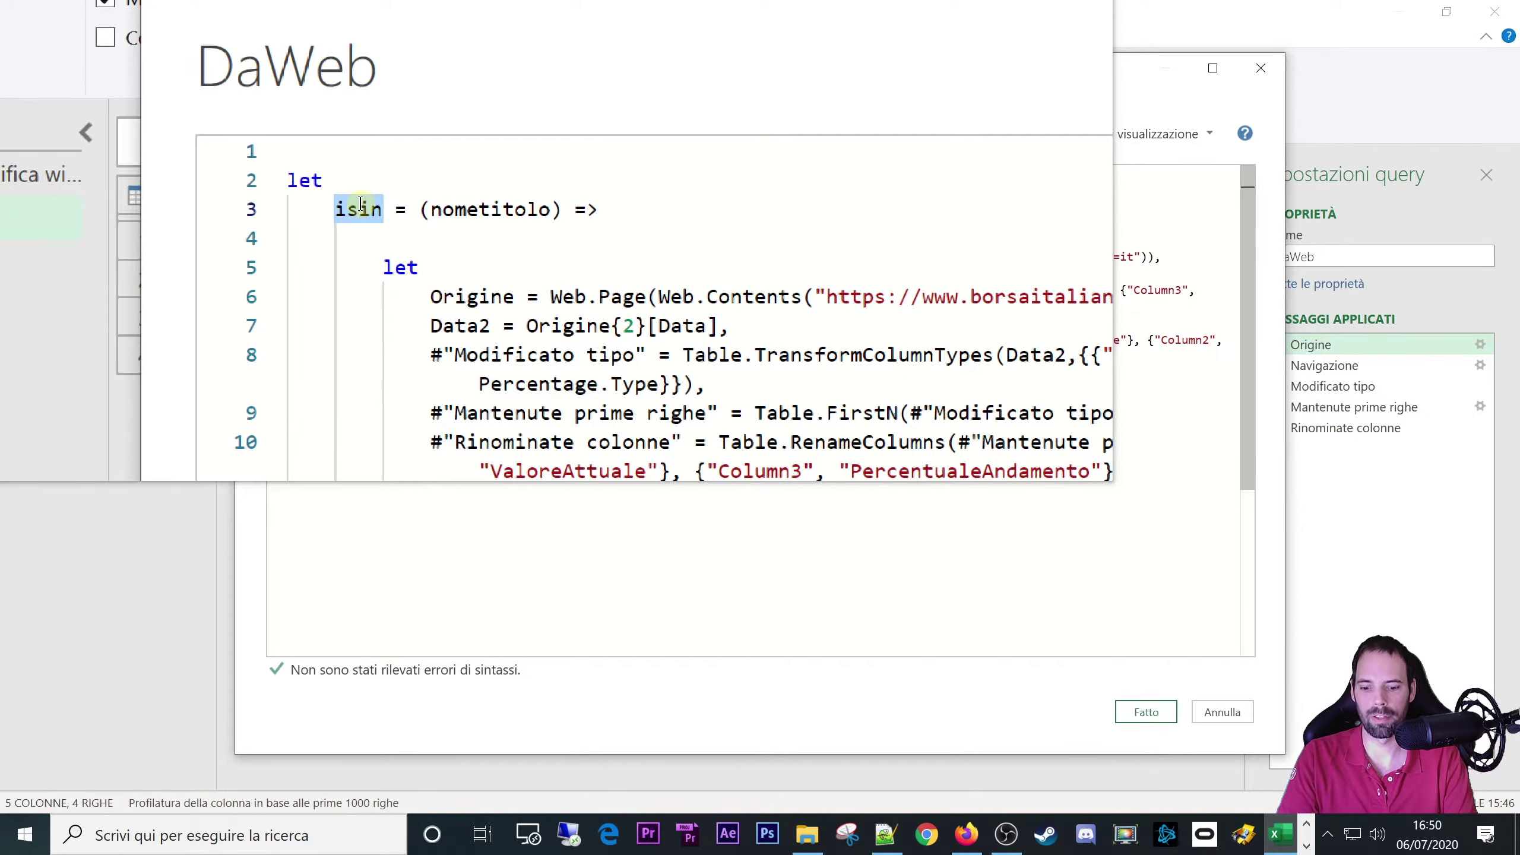
text(nometitolo)
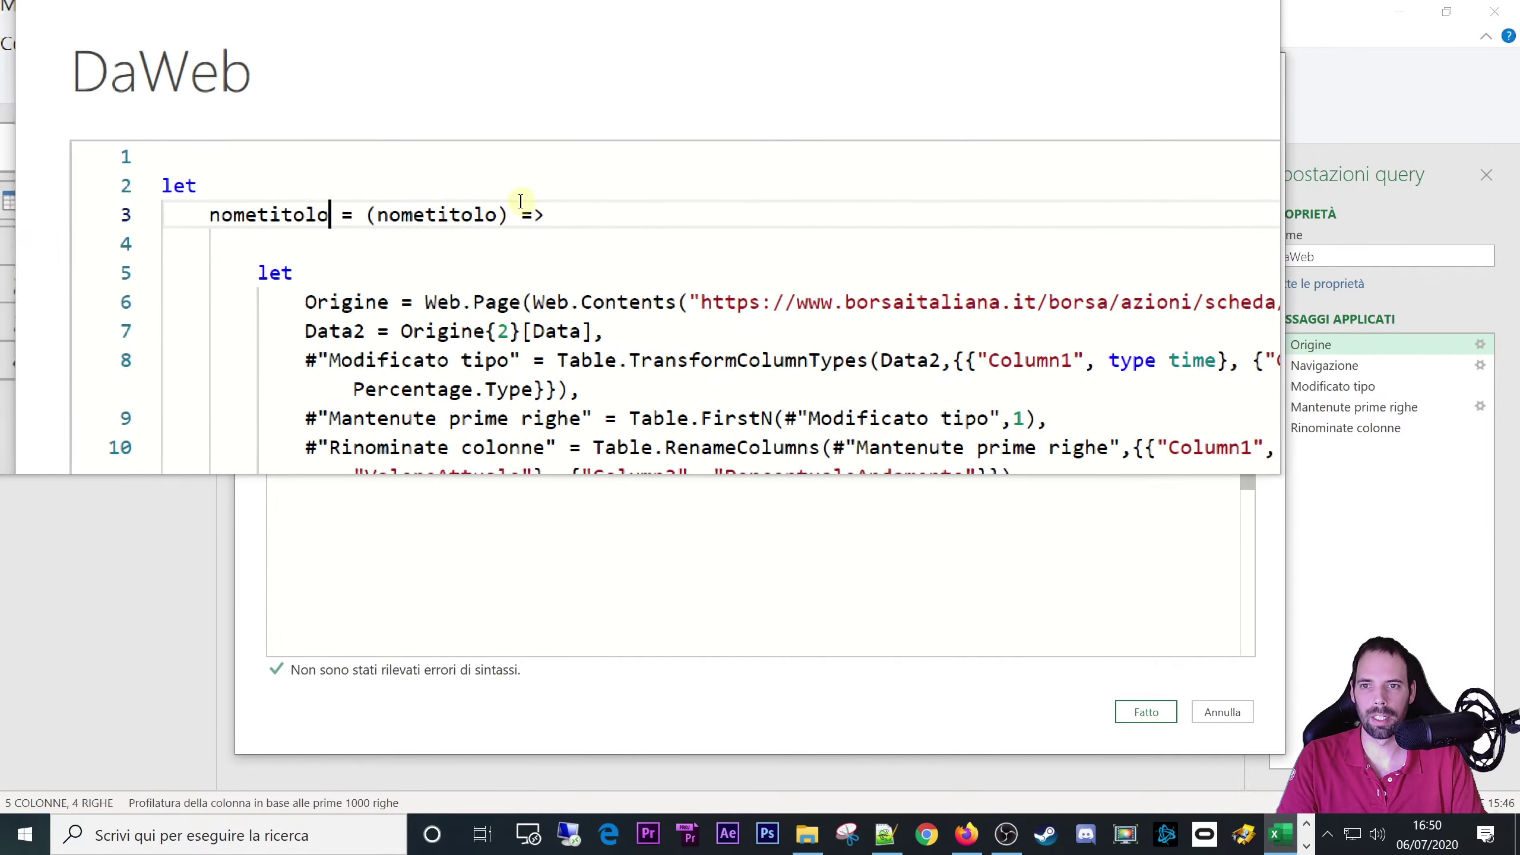
double_click(568, 208)
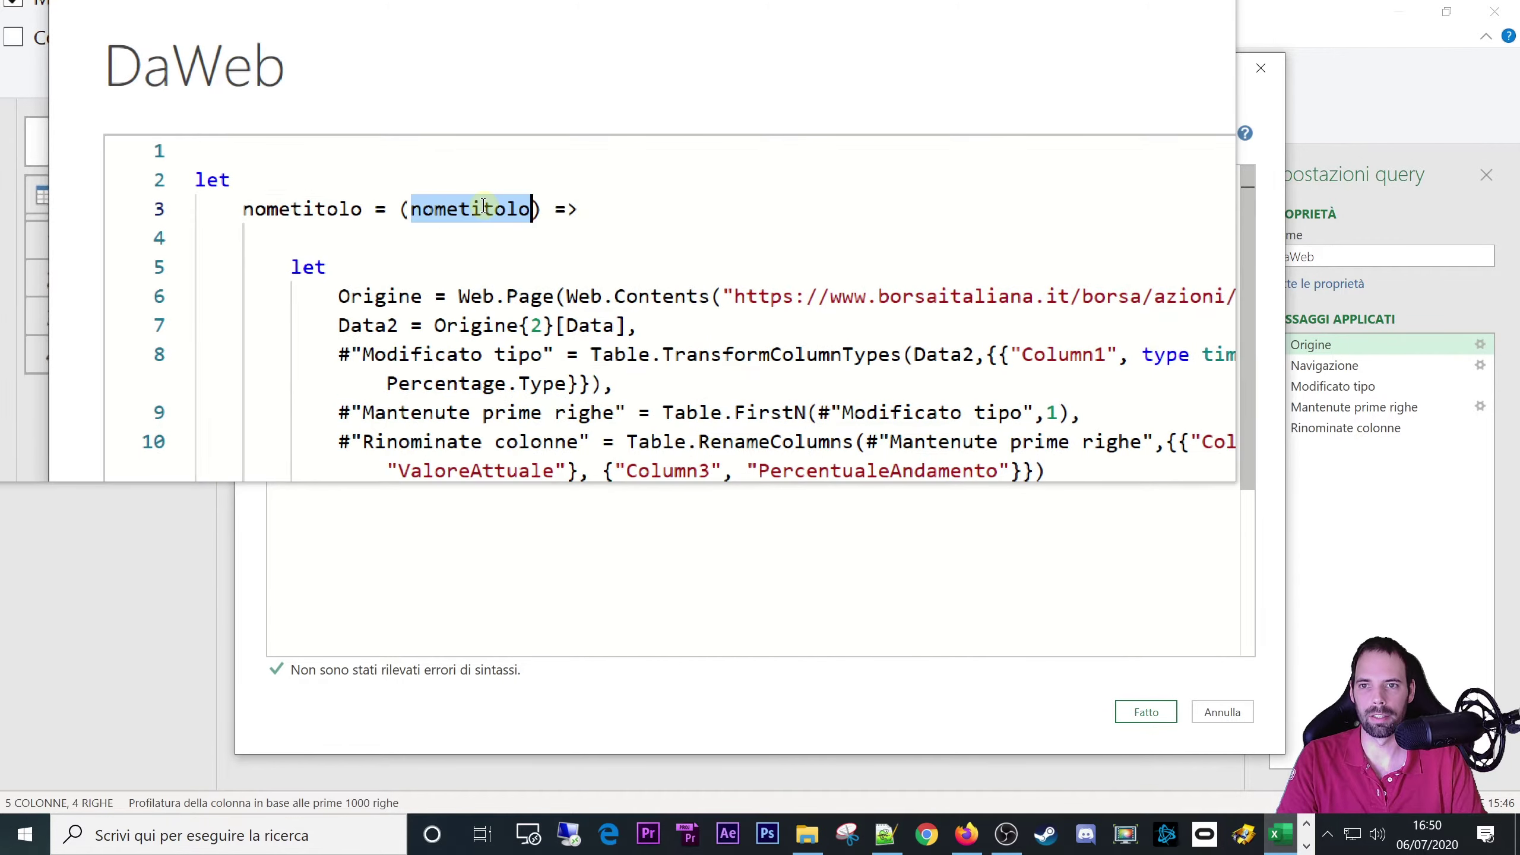
text(isin as te)
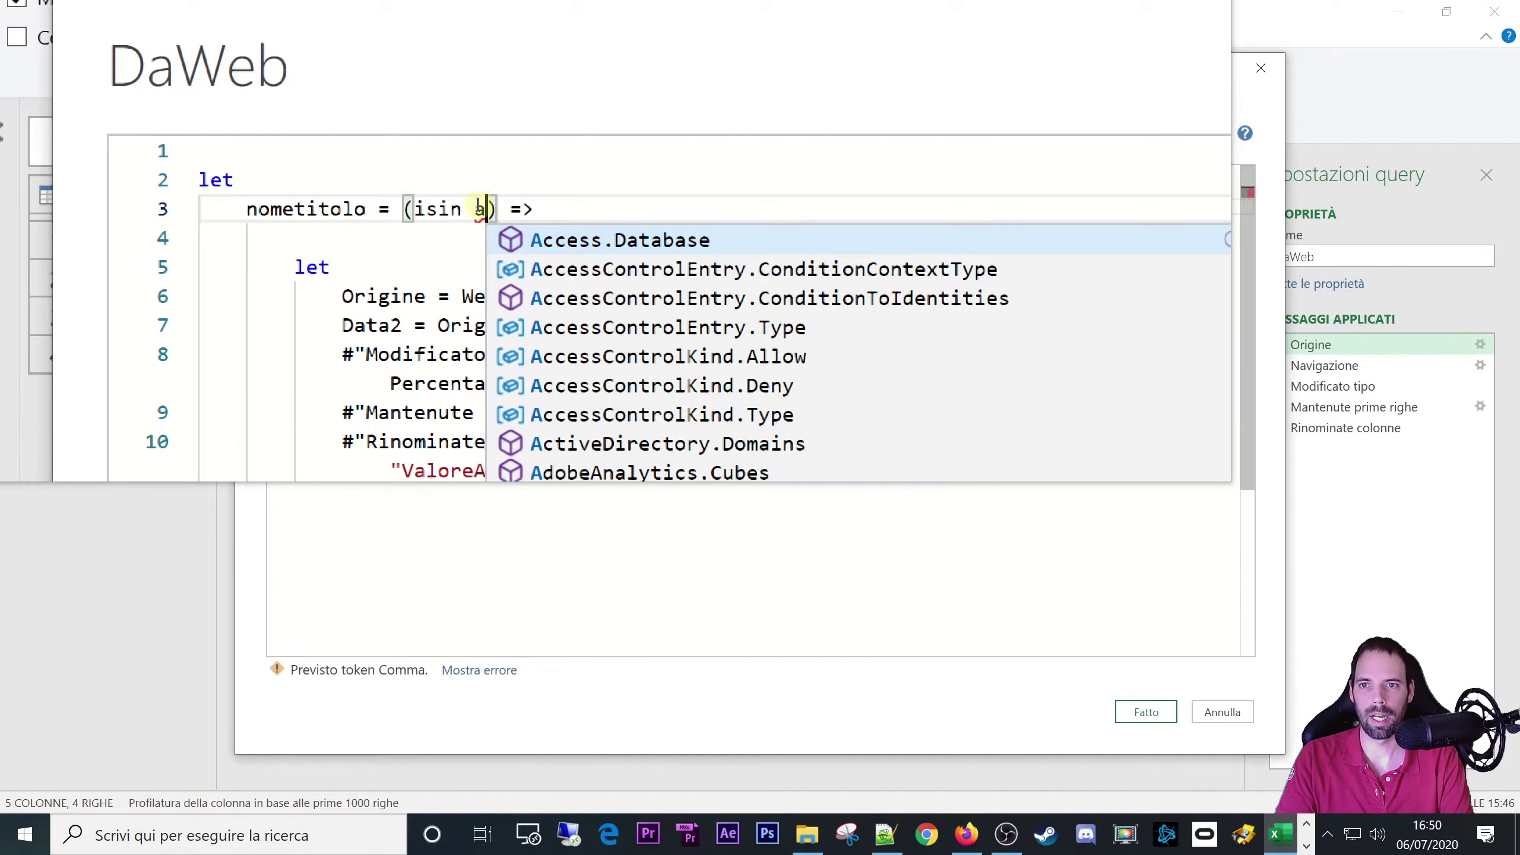
text(xt)
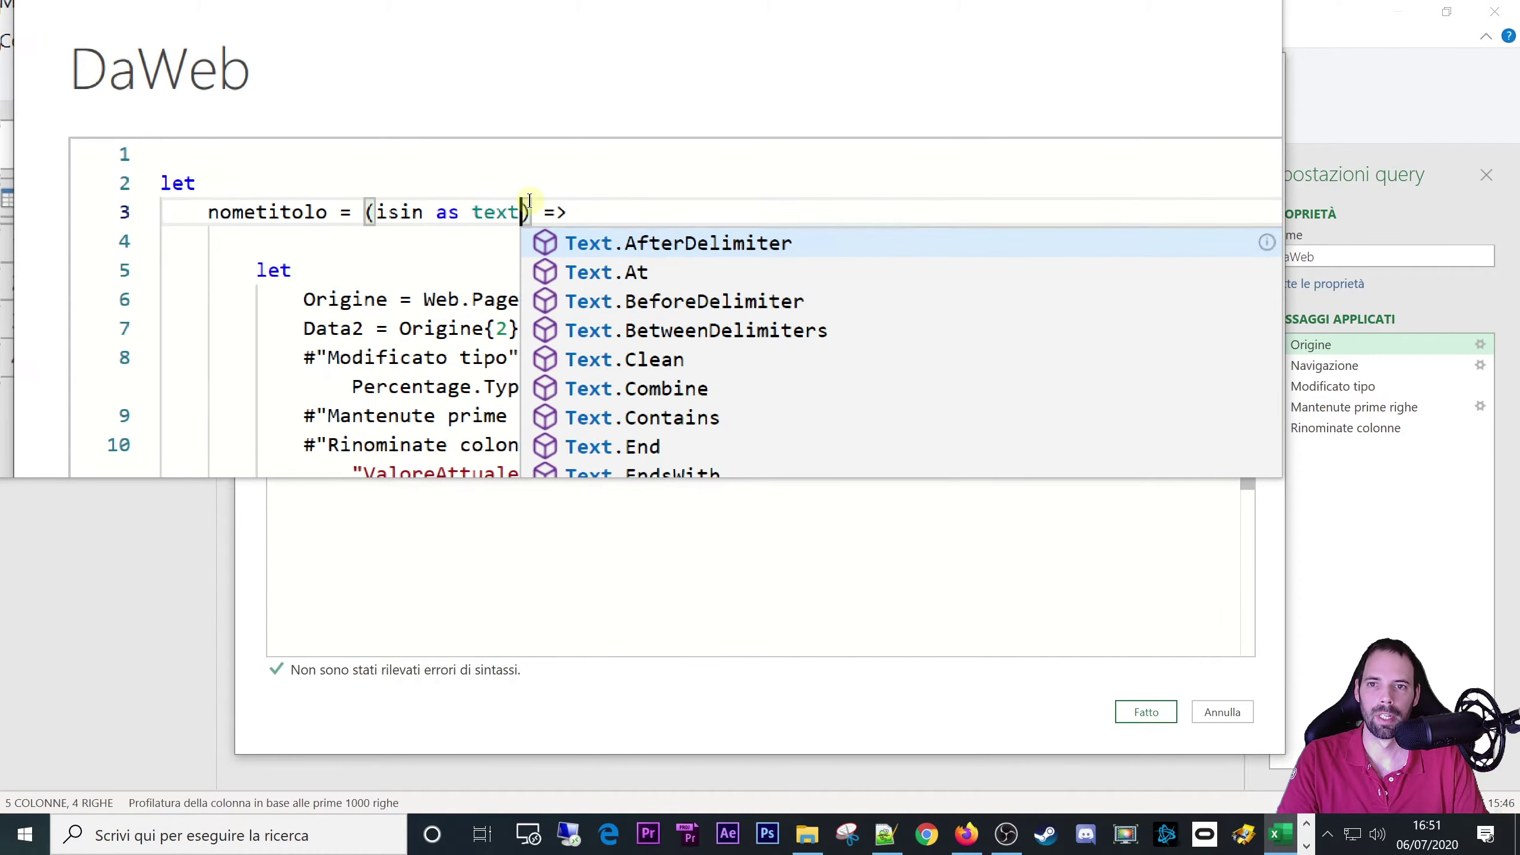
click(530, 201)
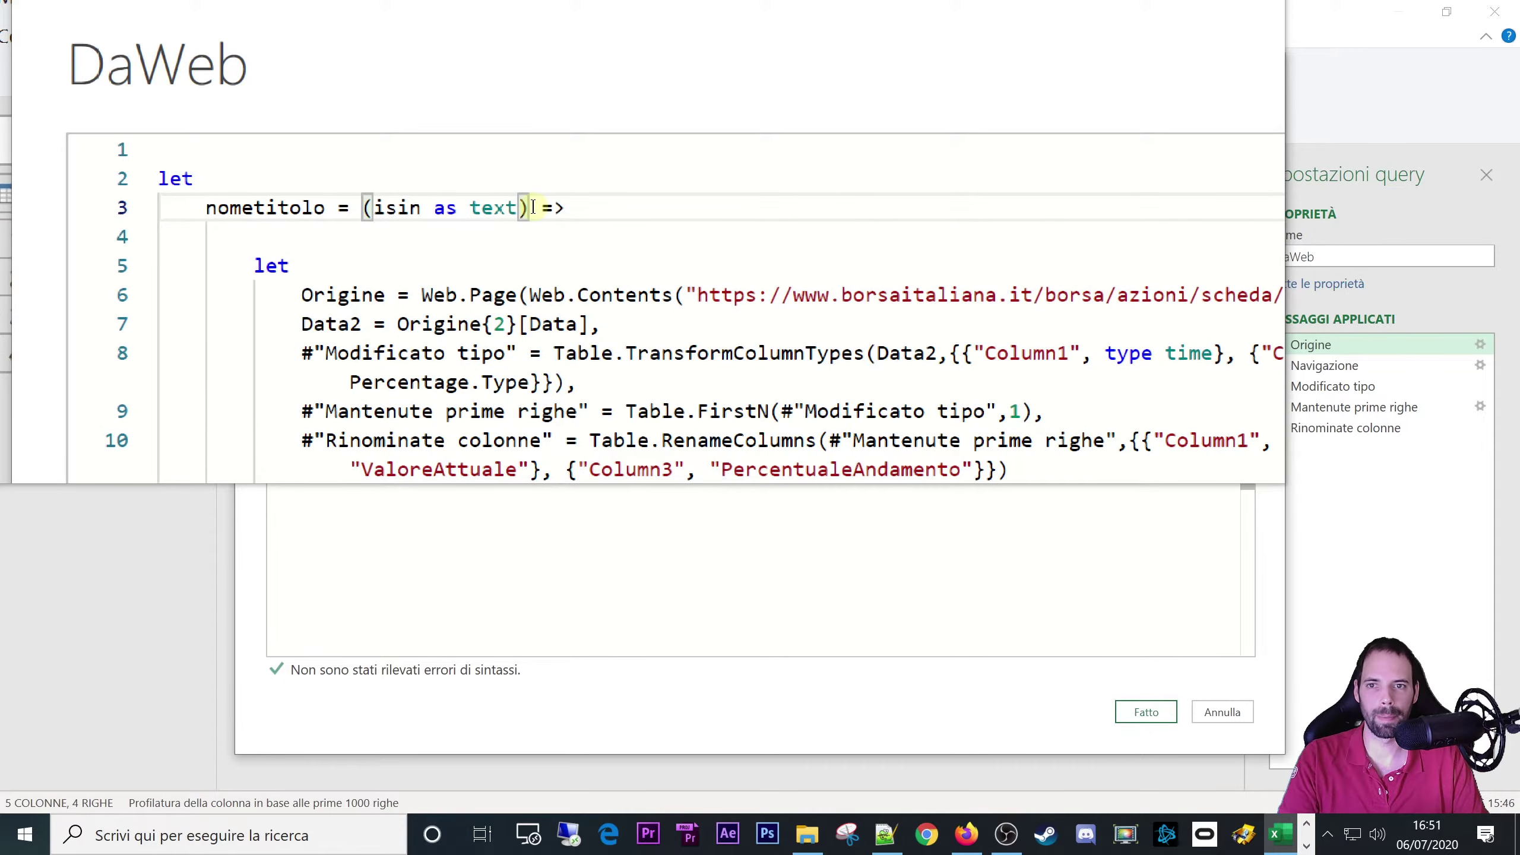
- Declare the function's return type by adding "as table" after the parameter parentheses on line 3
drag(533, 207, 355, 208)
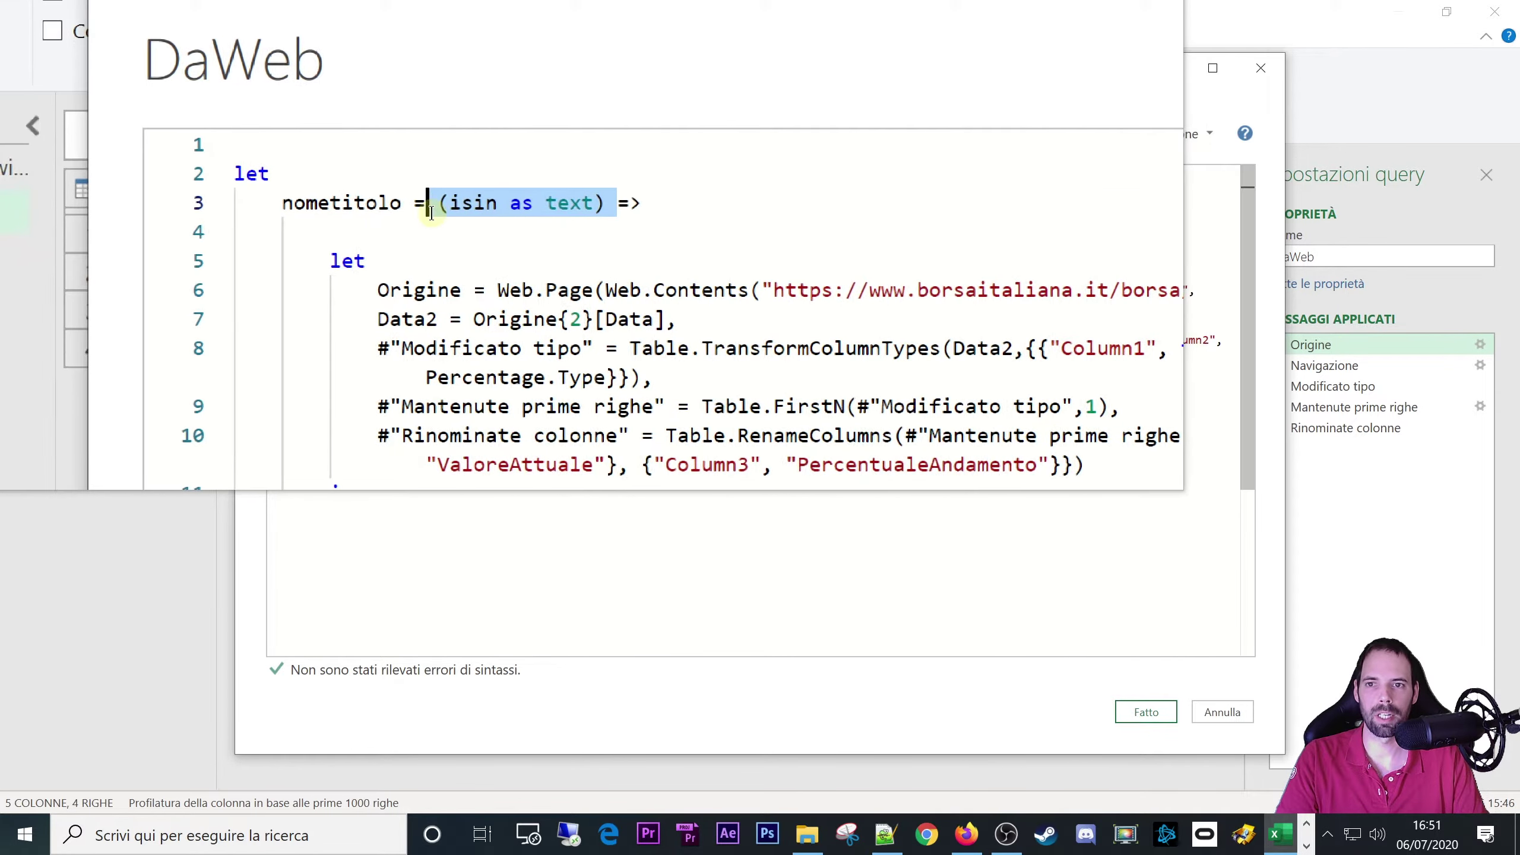
click(527, 210)
text(as s )
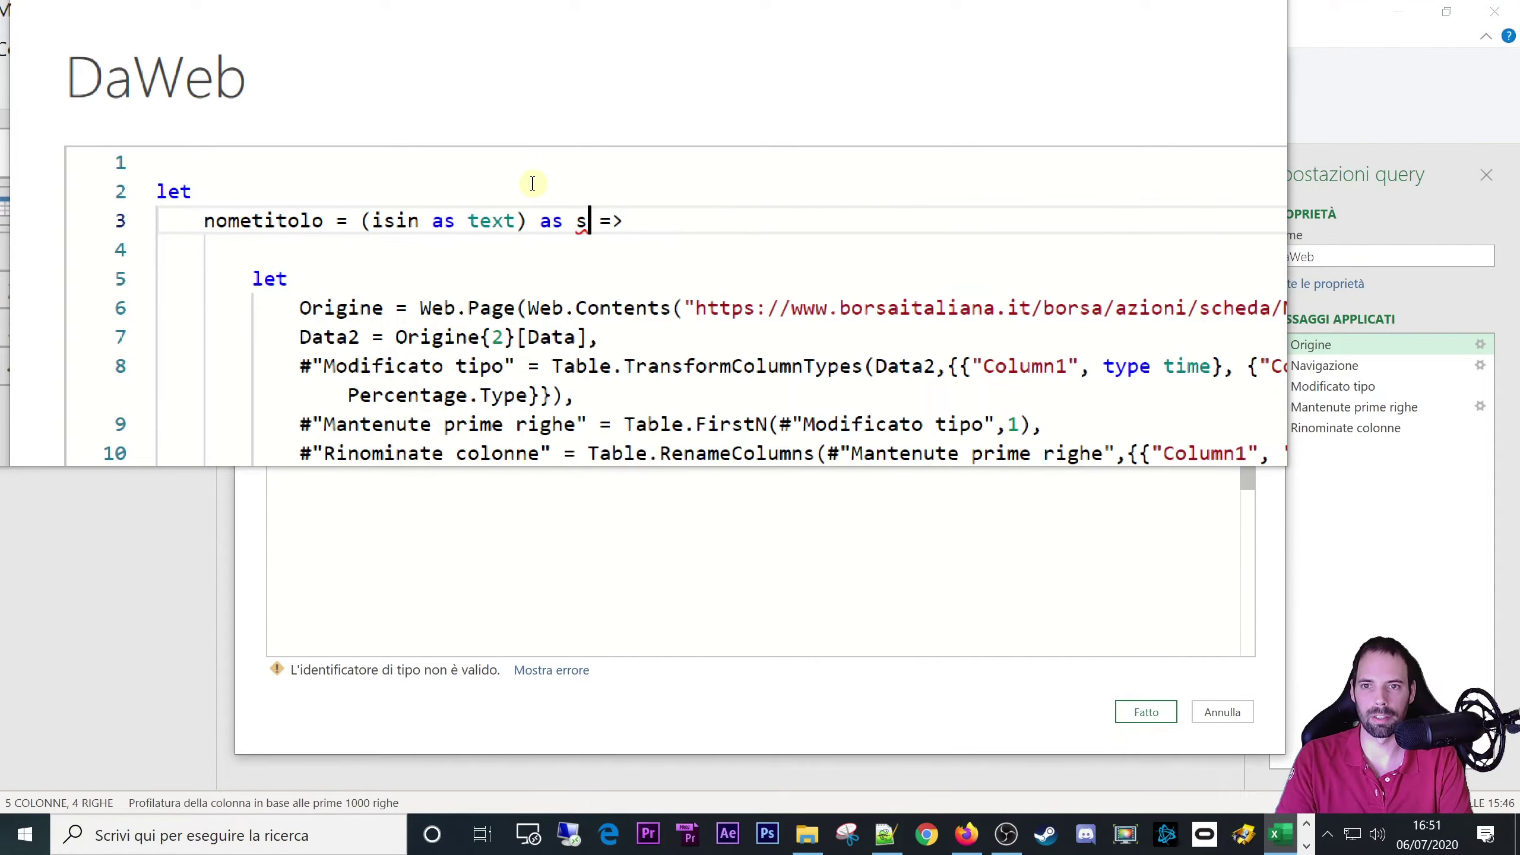
text(le)
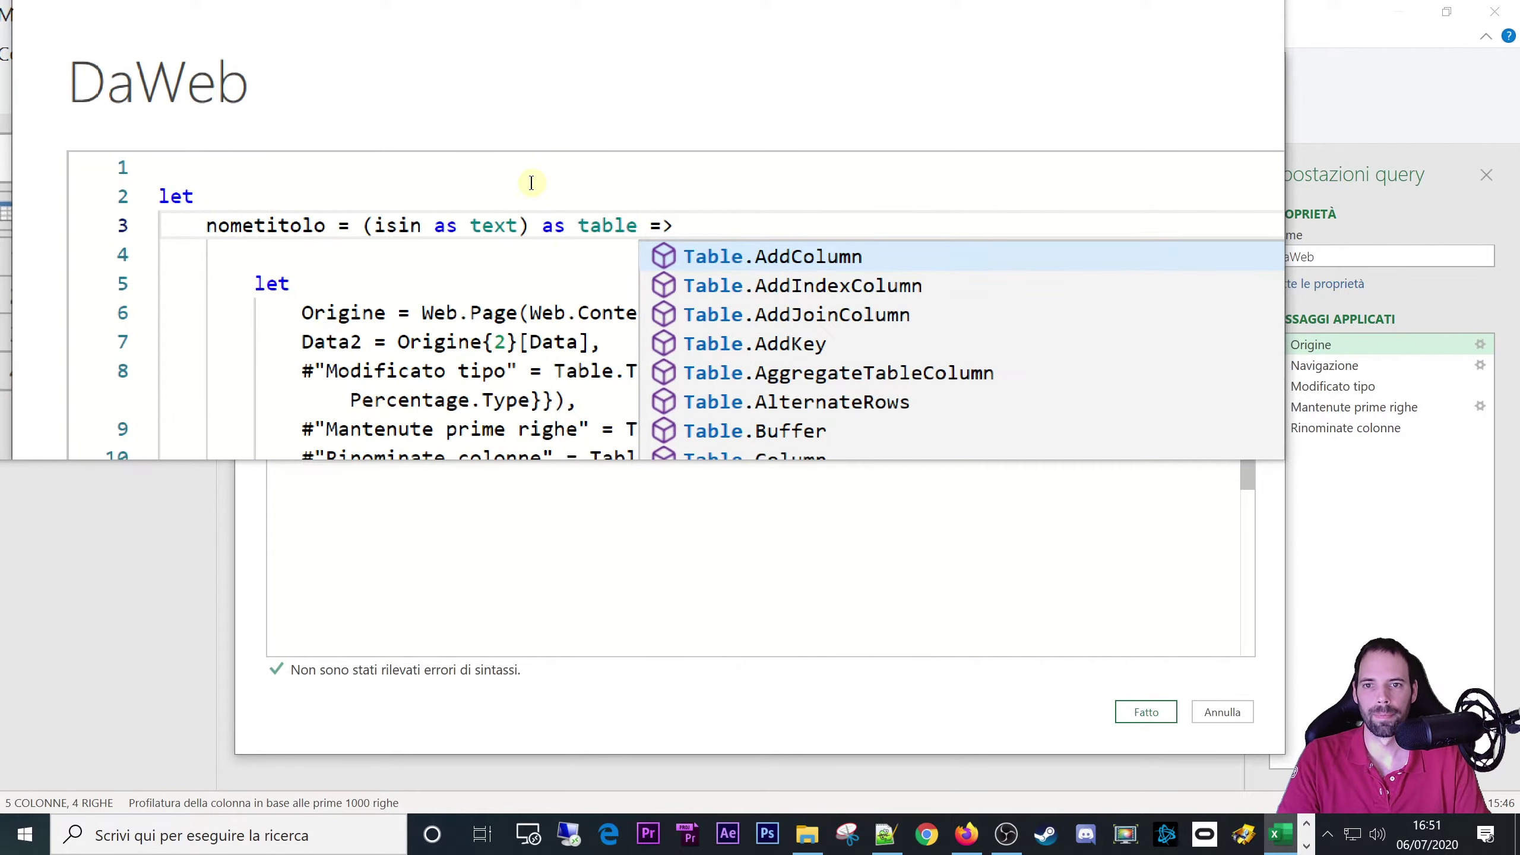
click(534, 210)
drag(533, 207, 584, 207)
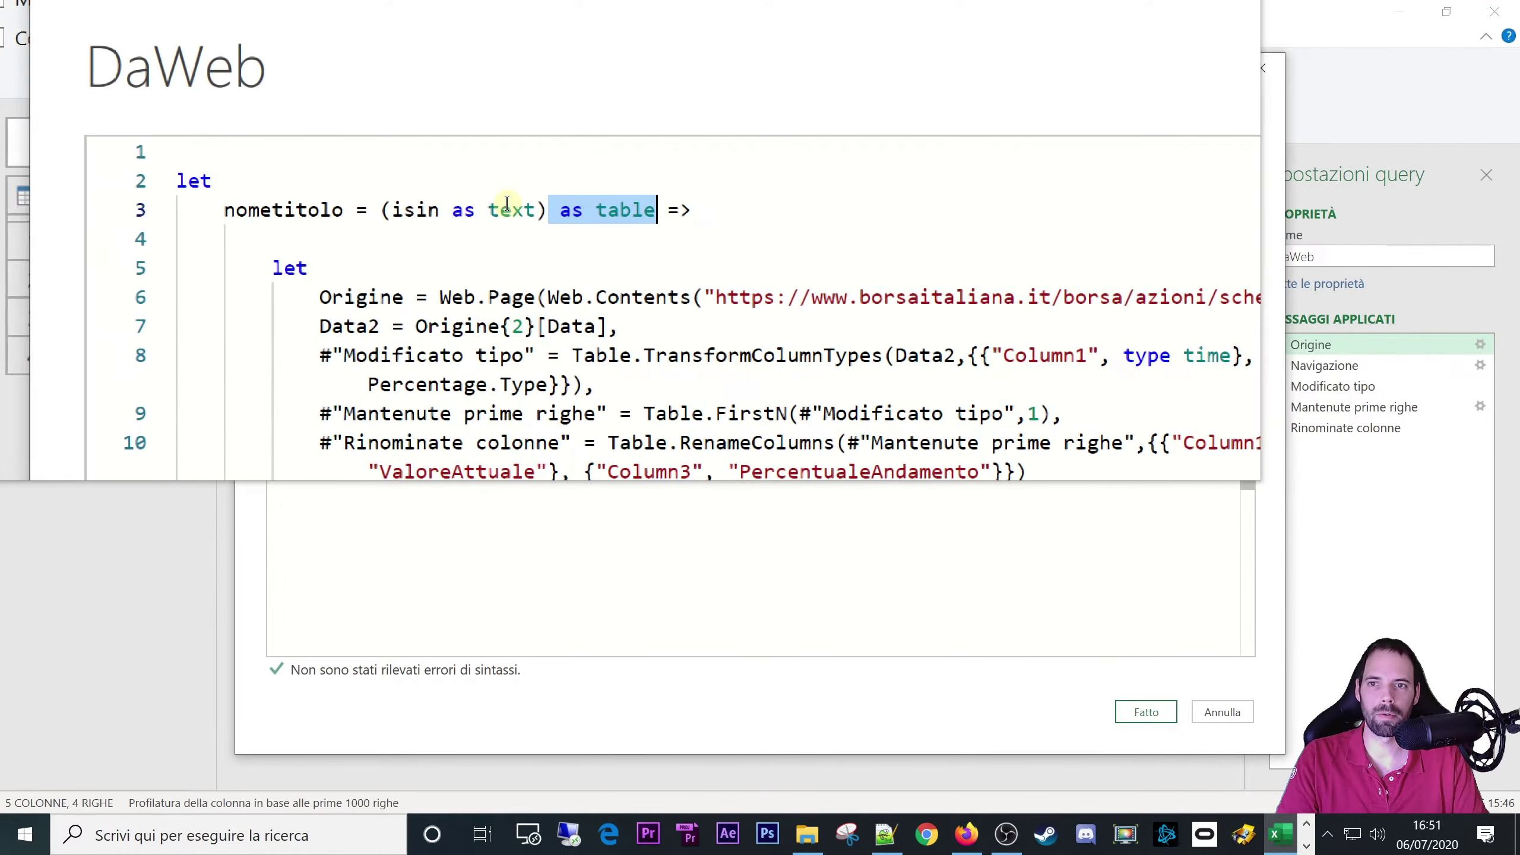
double_click(476, 209)
drag(477, 208, 565, 207)
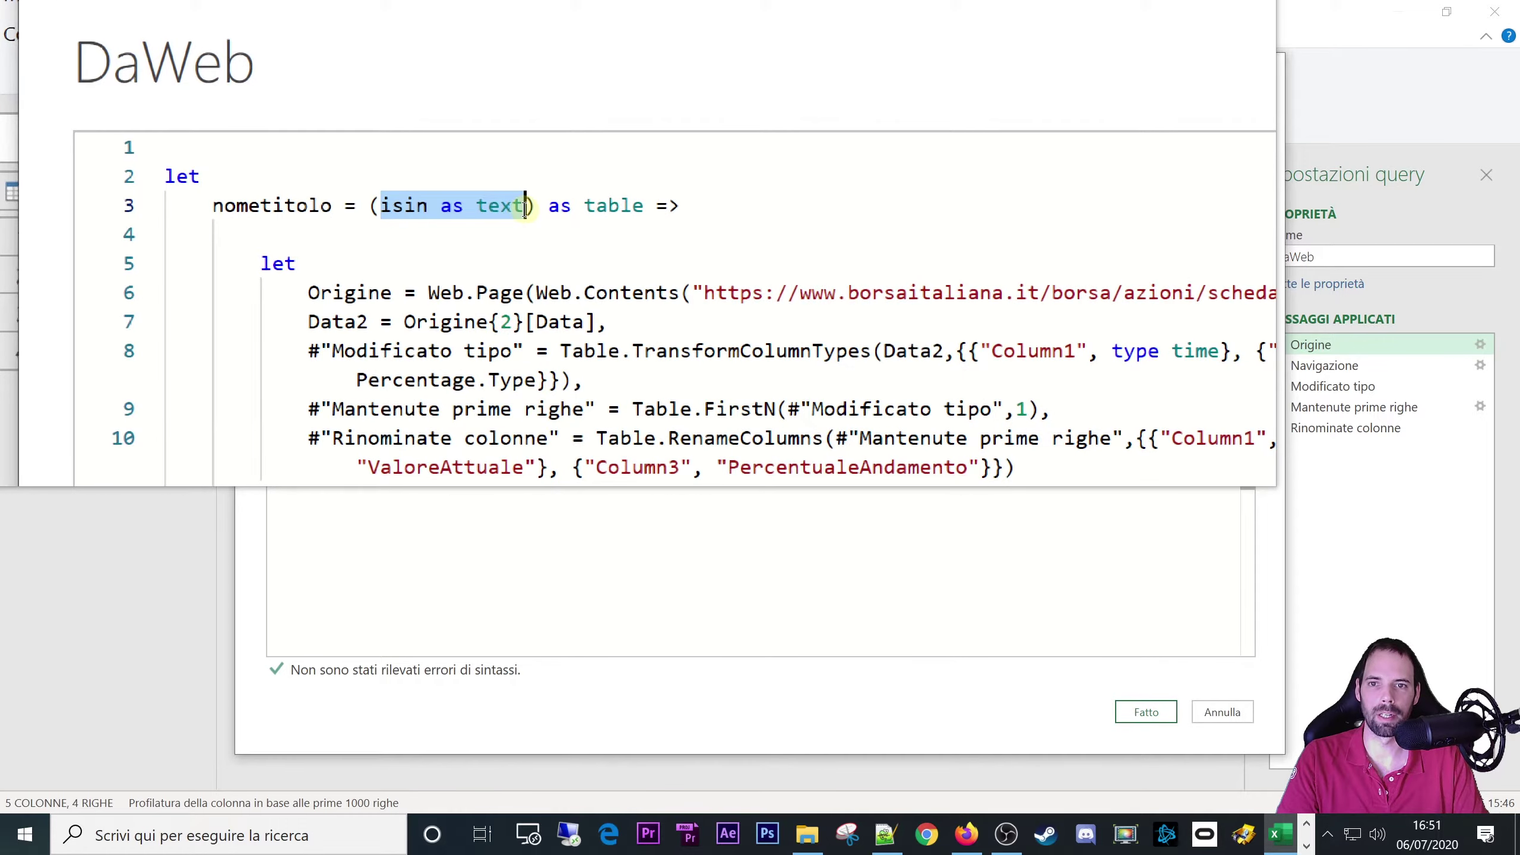
click(649, 207)
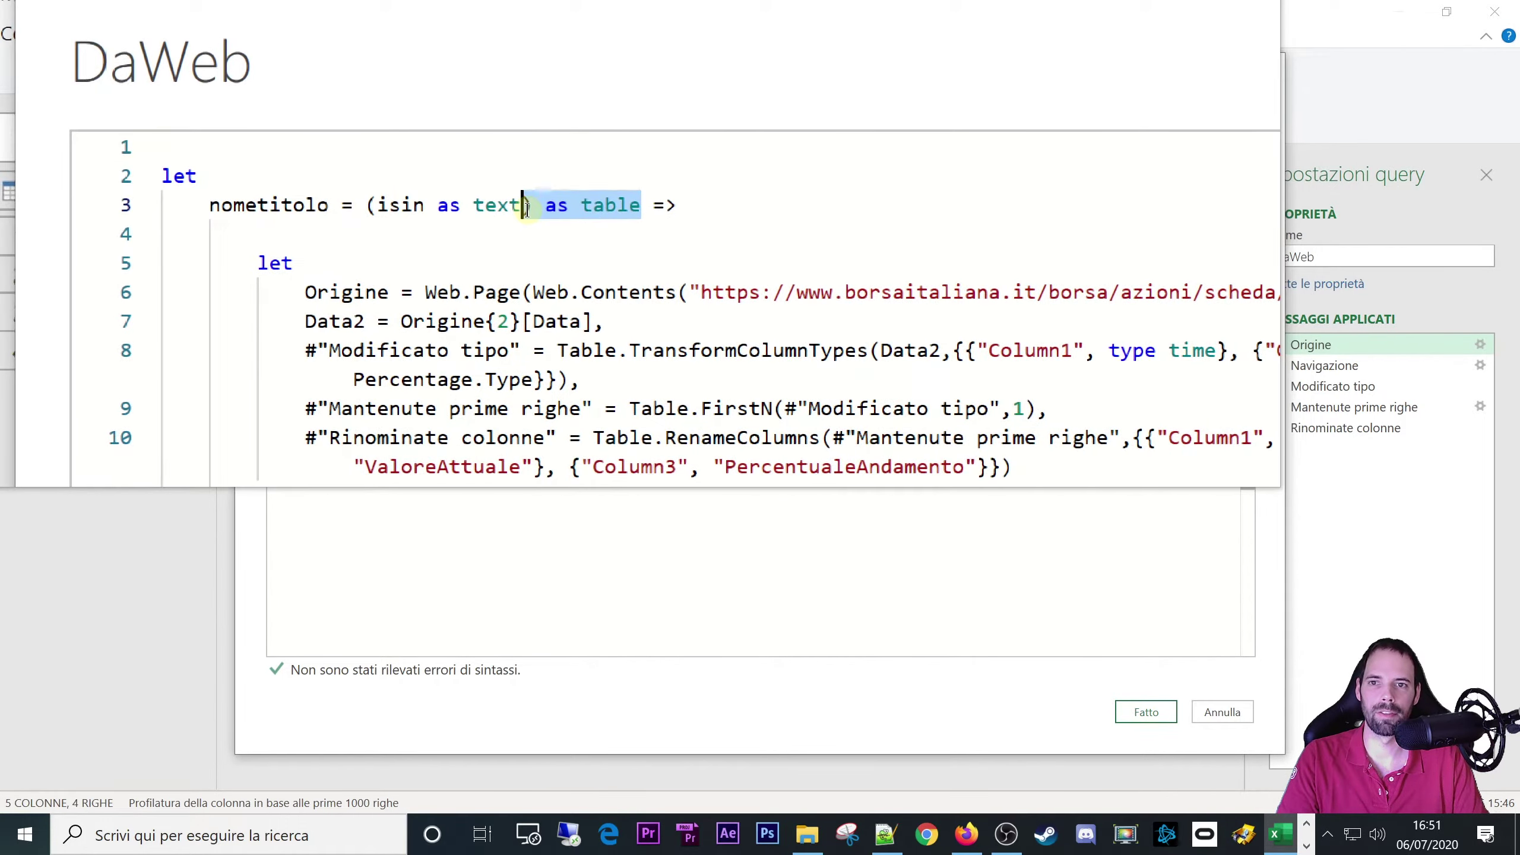
- Replace the fixed ISIN code in the Origine web address with the concatenated parameter " & isin & "
double_click(450, 212)
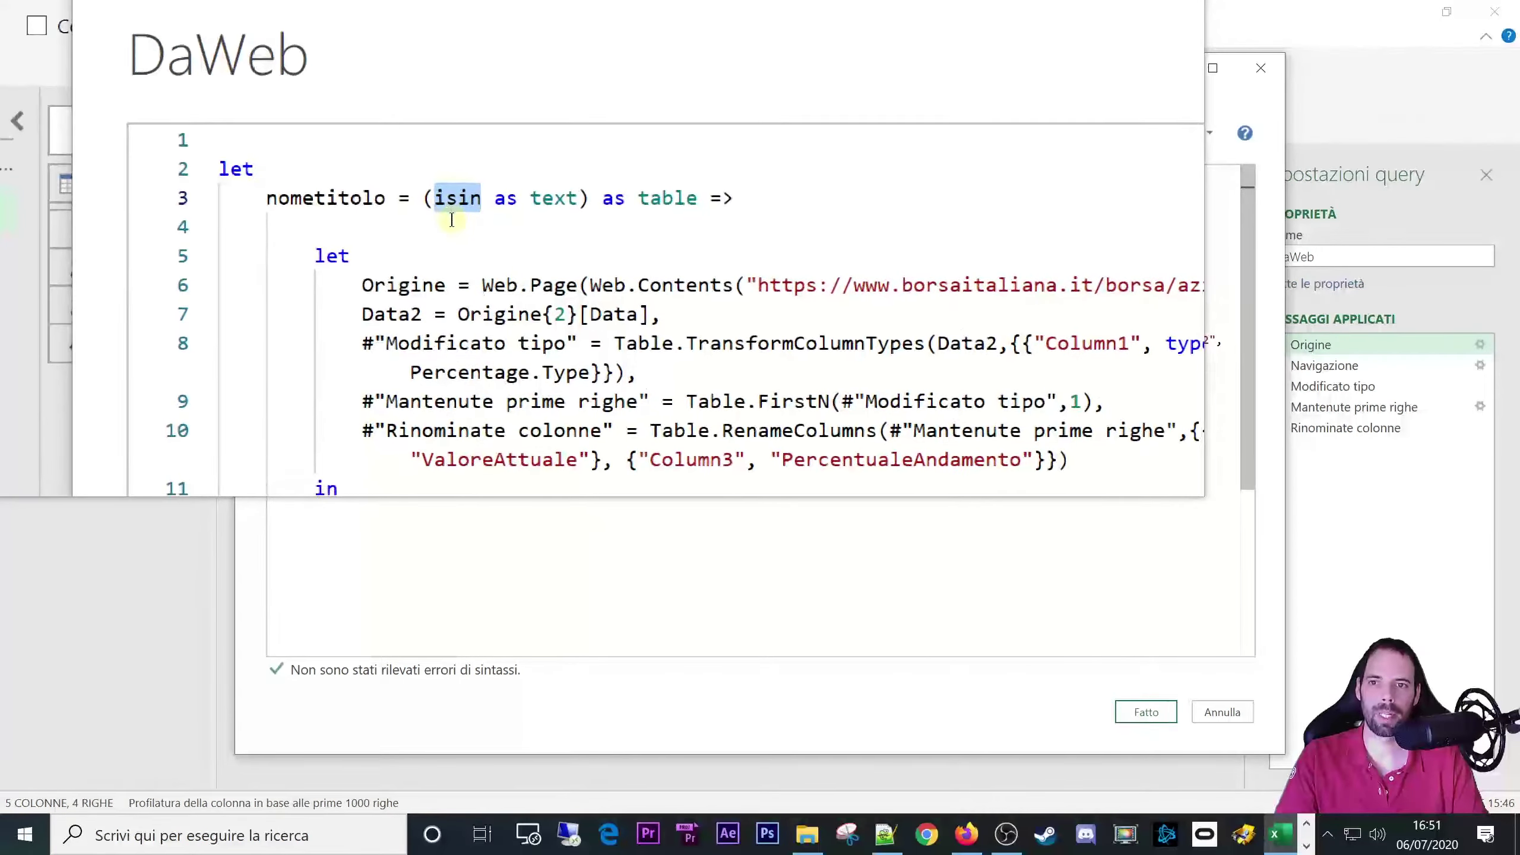
click(458, 207)
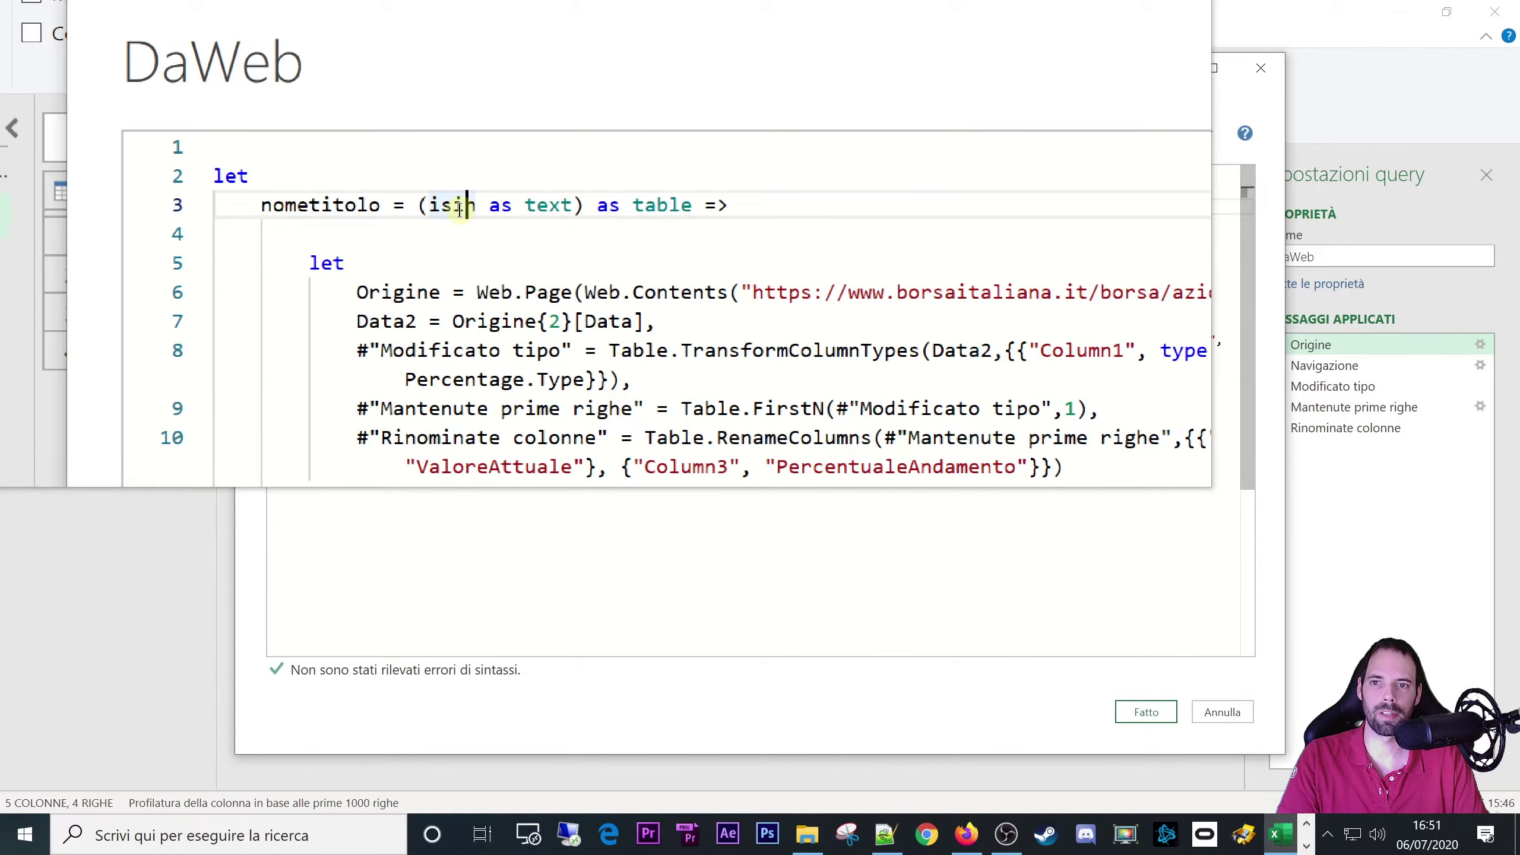
double_click(457, 210)
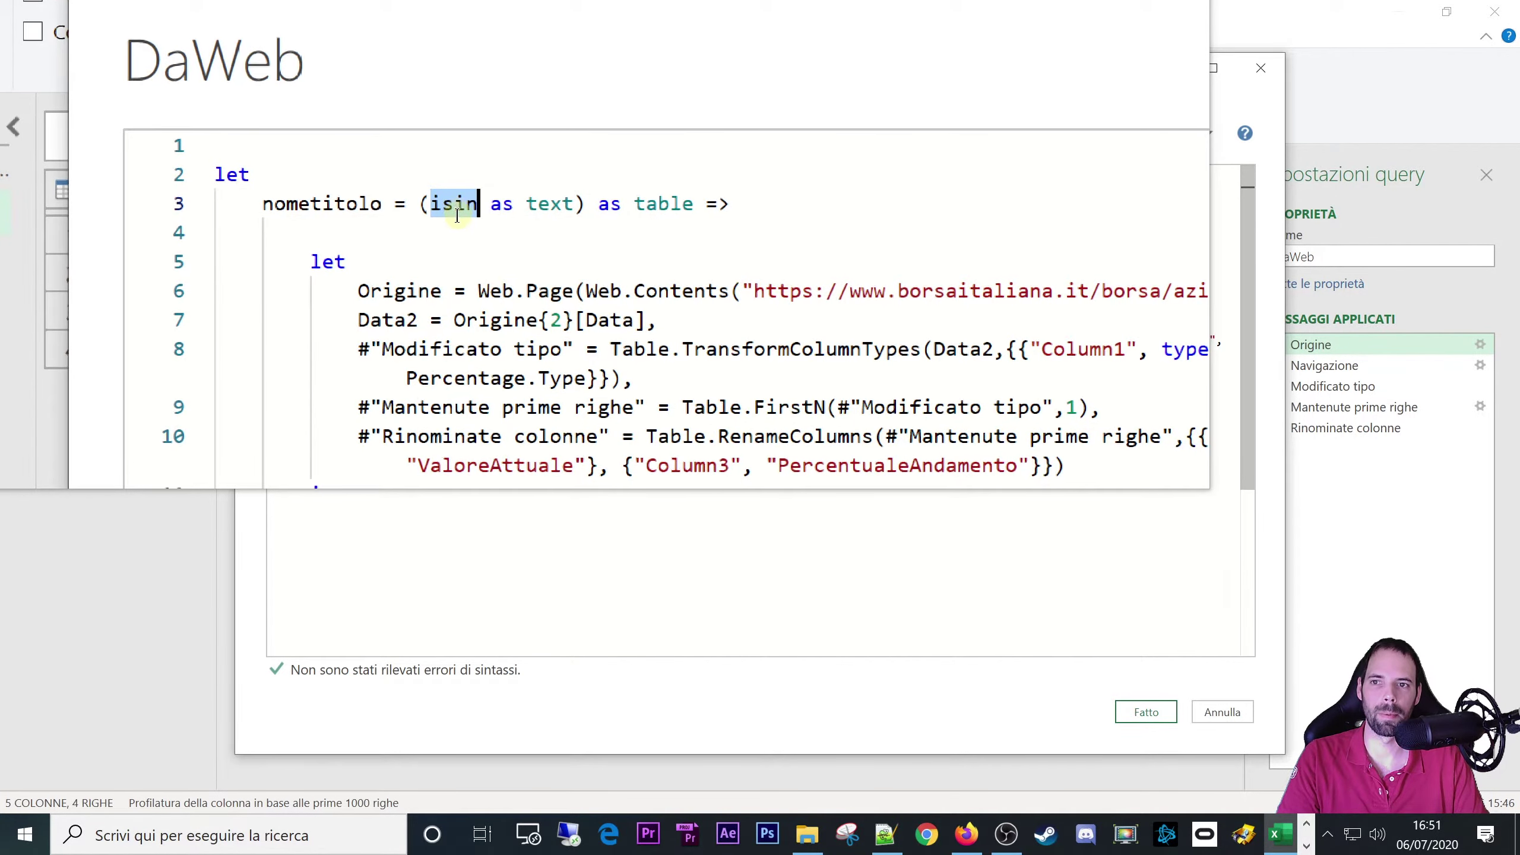
click(473, 262)
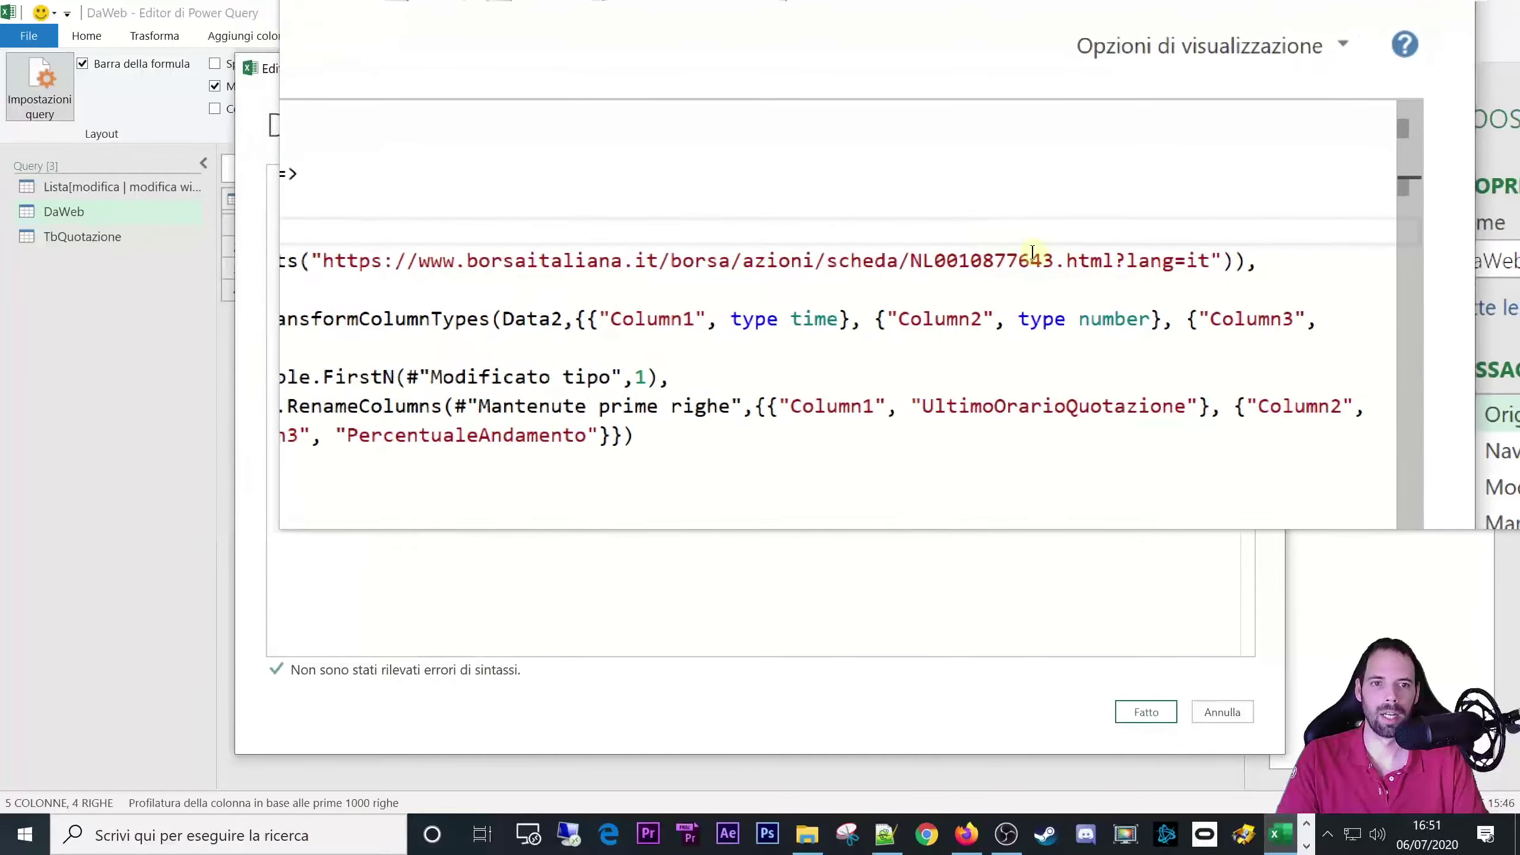
drag(1046, 256, 962, 252)
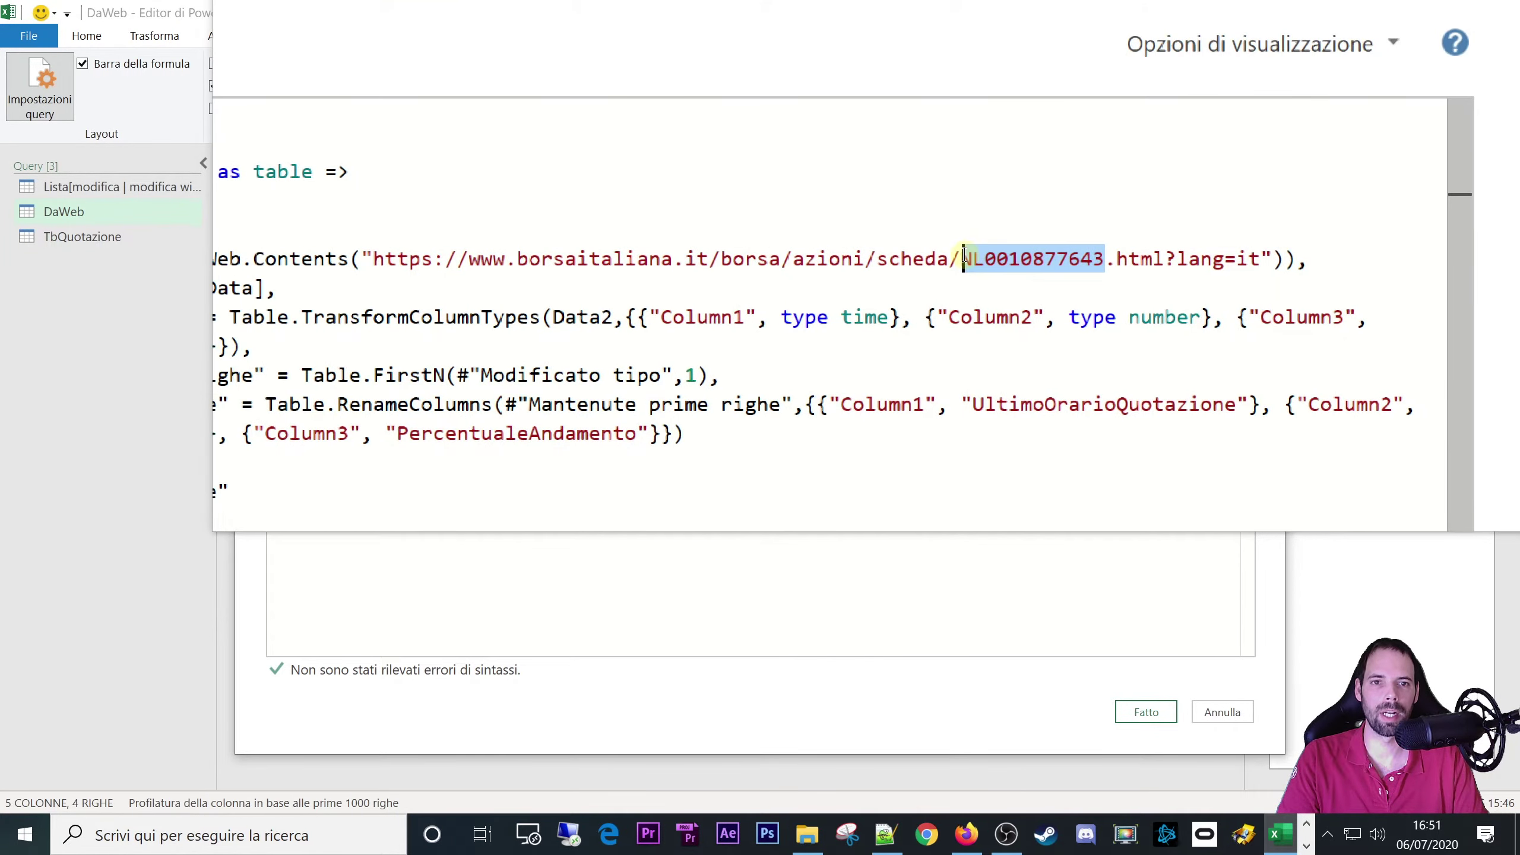
text(" & isin &)
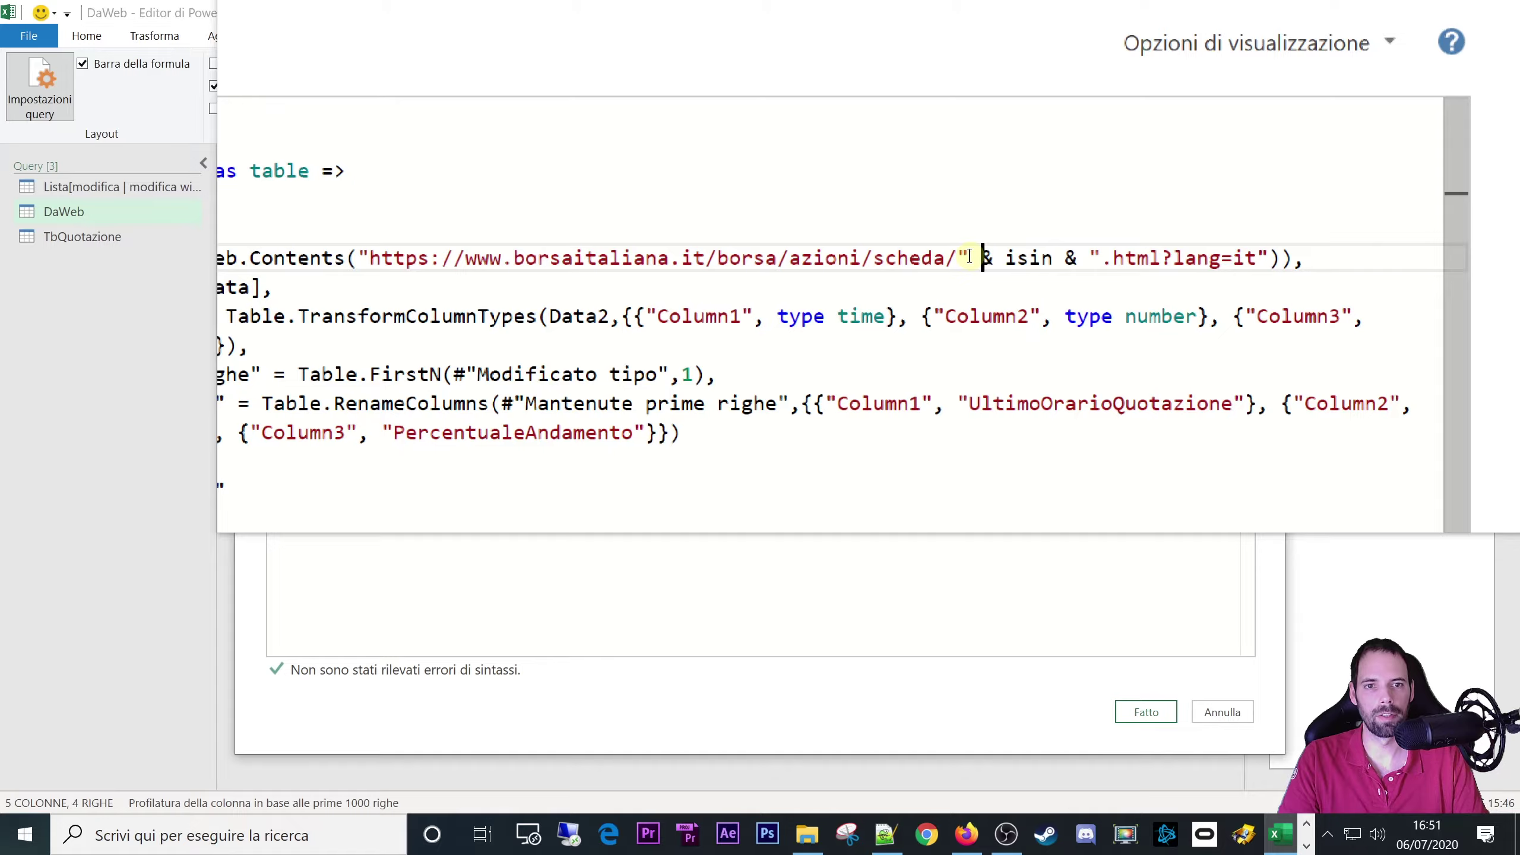
drag(970, 259, 617, 258)
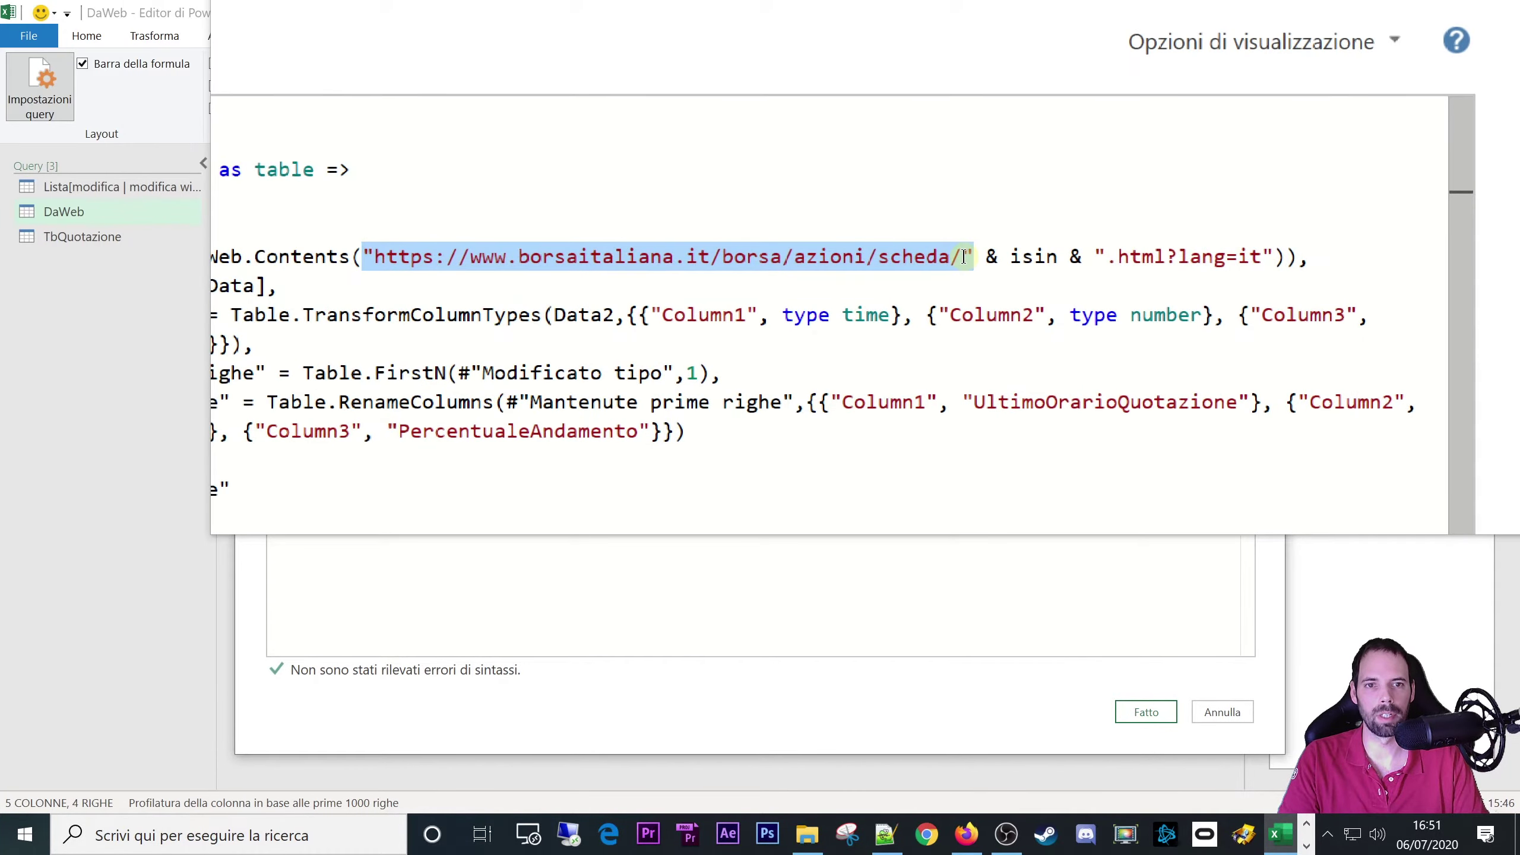
double_click(1033, 258)
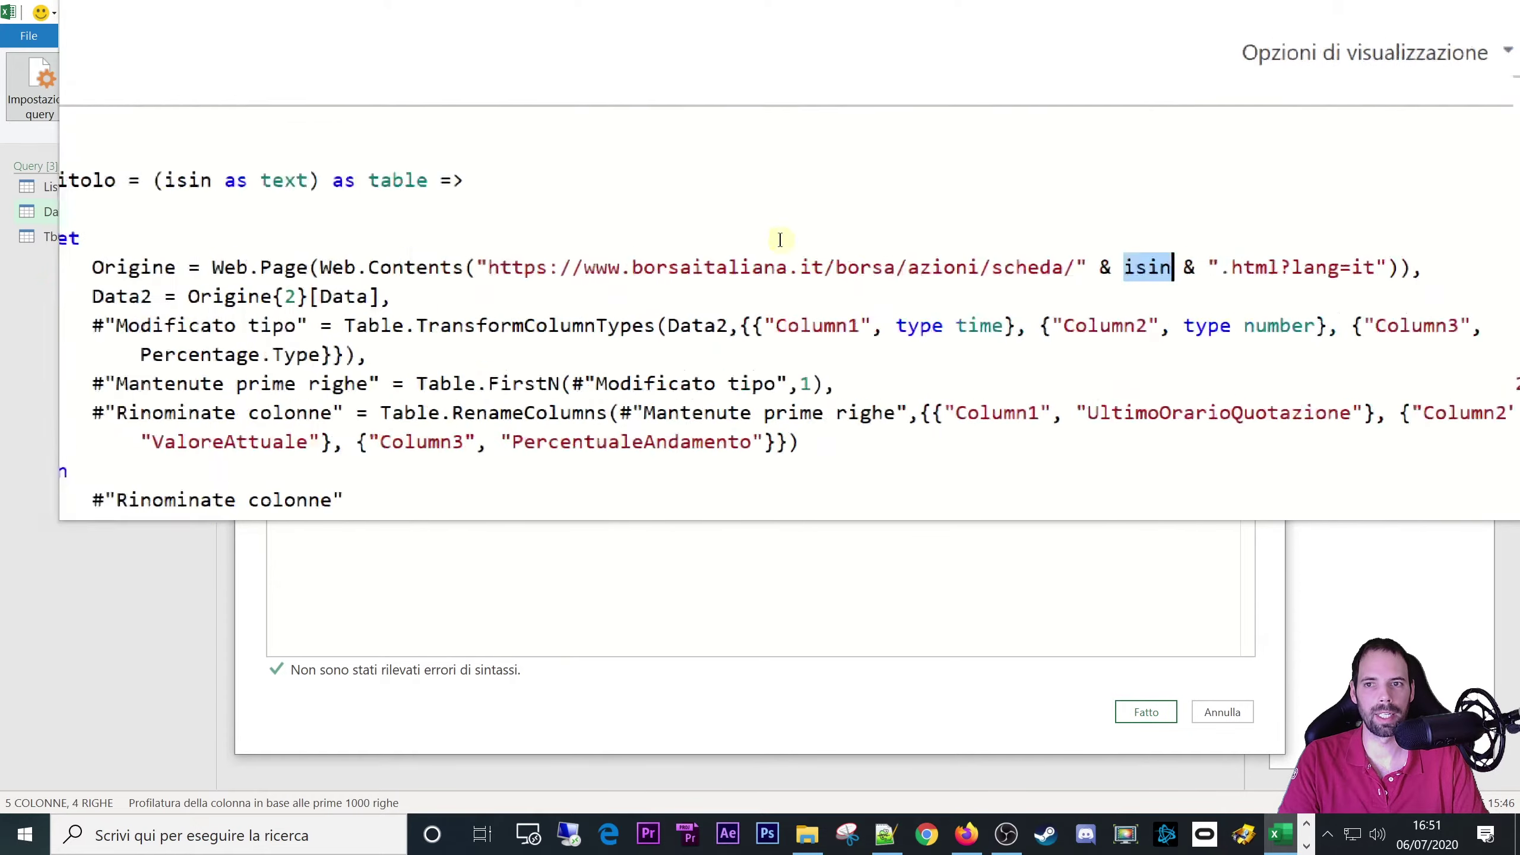
double_click(451, 215)
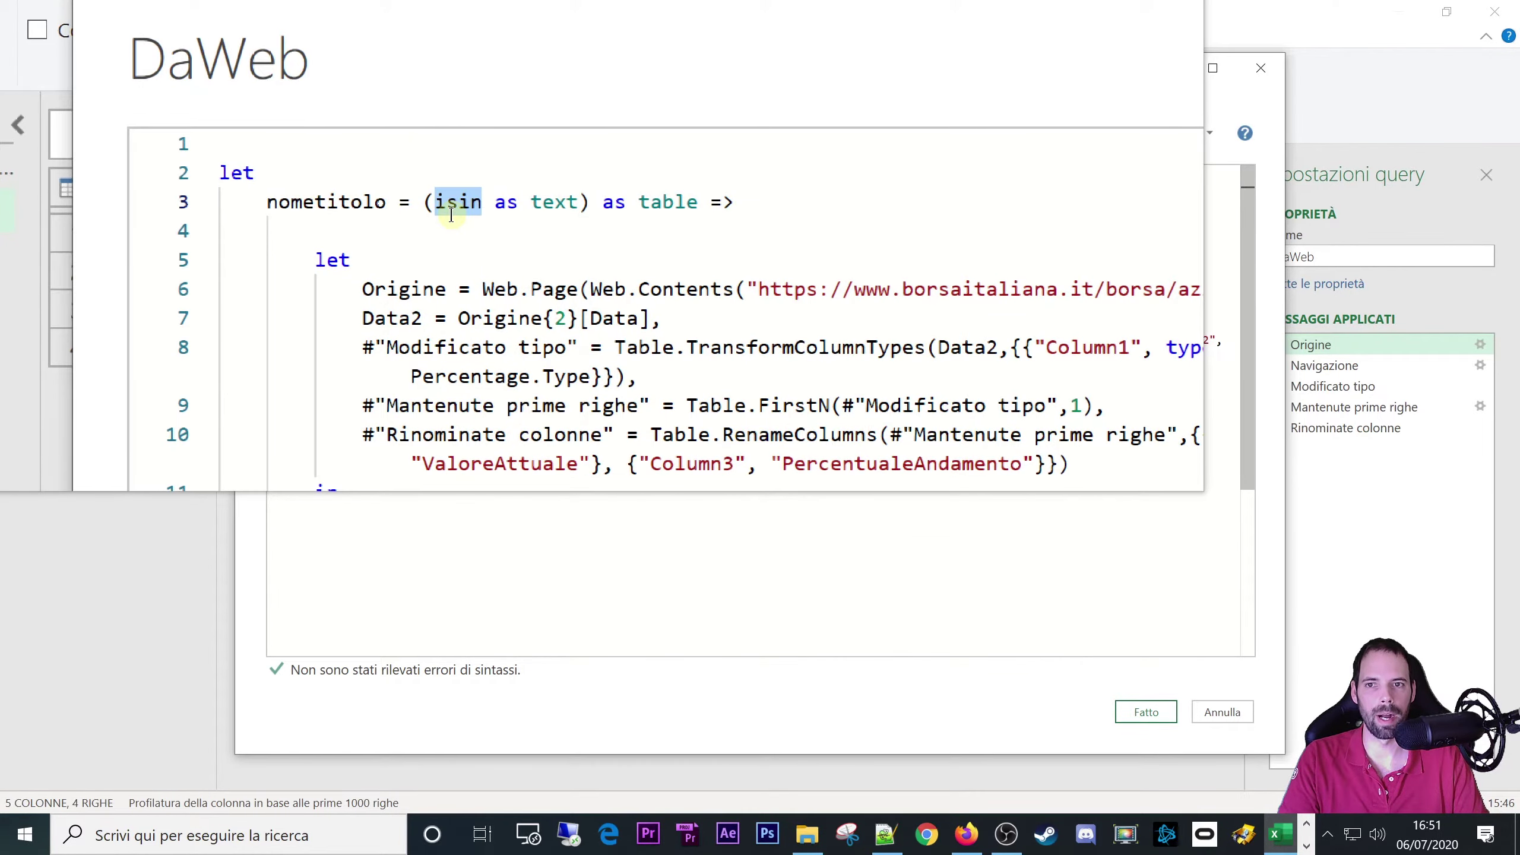
click(1039, 257)
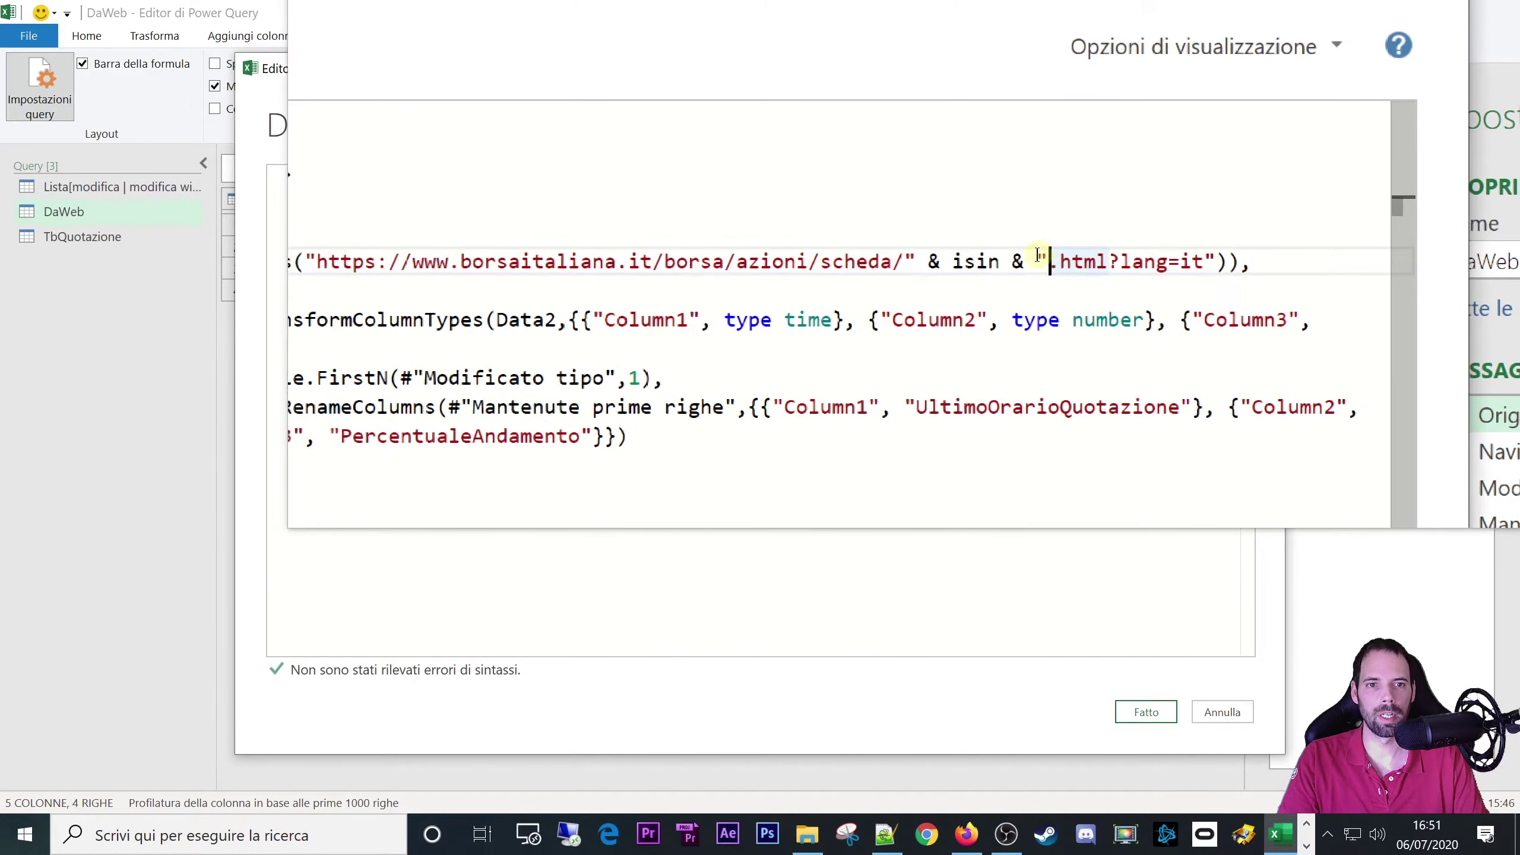
drag(1038, 258, 1158, 258)
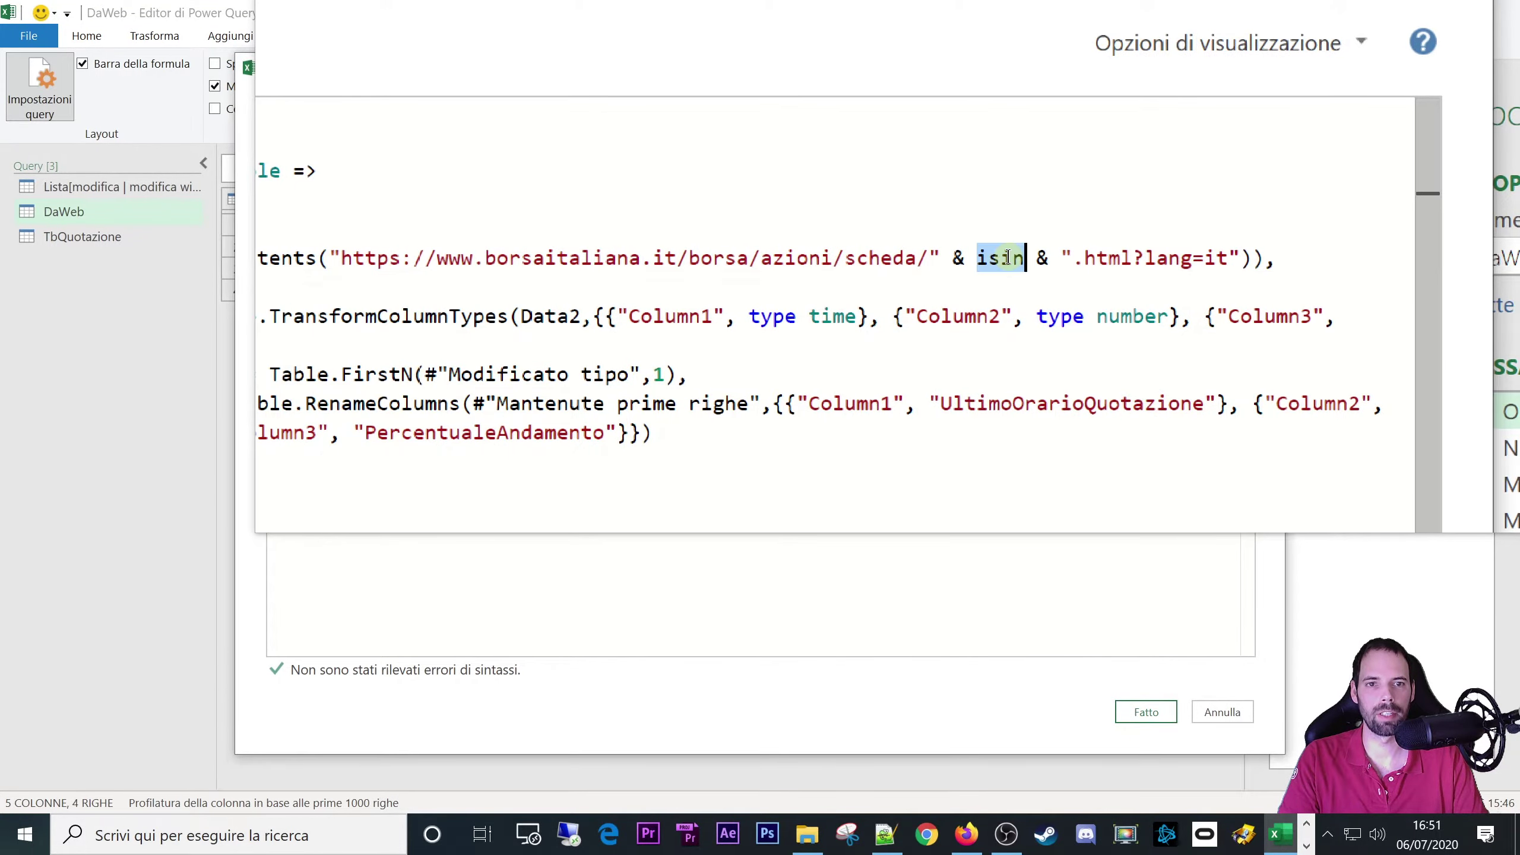
key(super+minus)
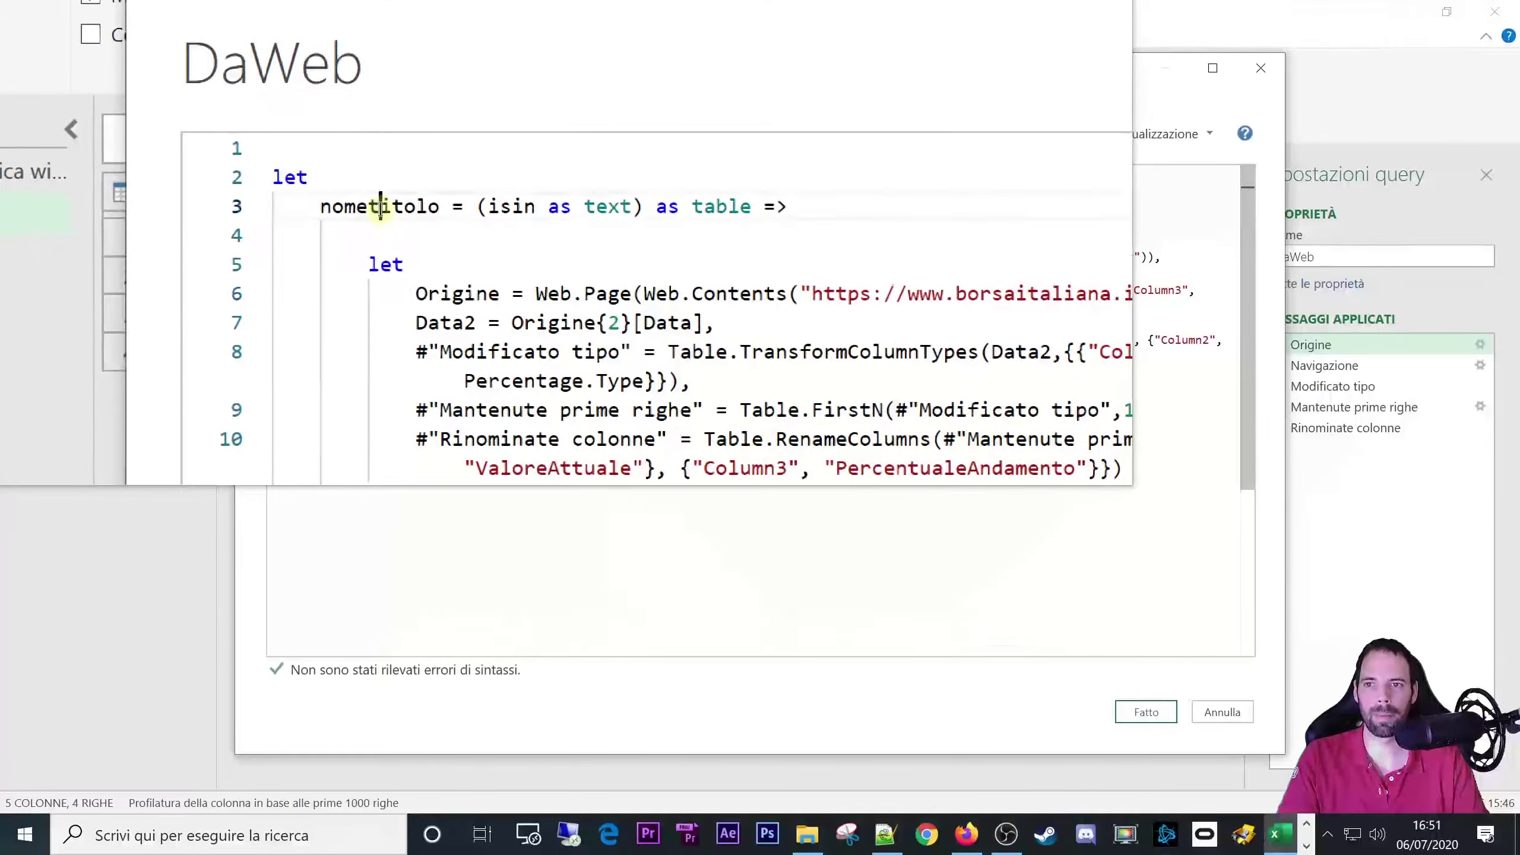
- Replace etichetta in the closing in block with the function name nometitolo and apply the edited DaWeb code
double_click(318, 145)
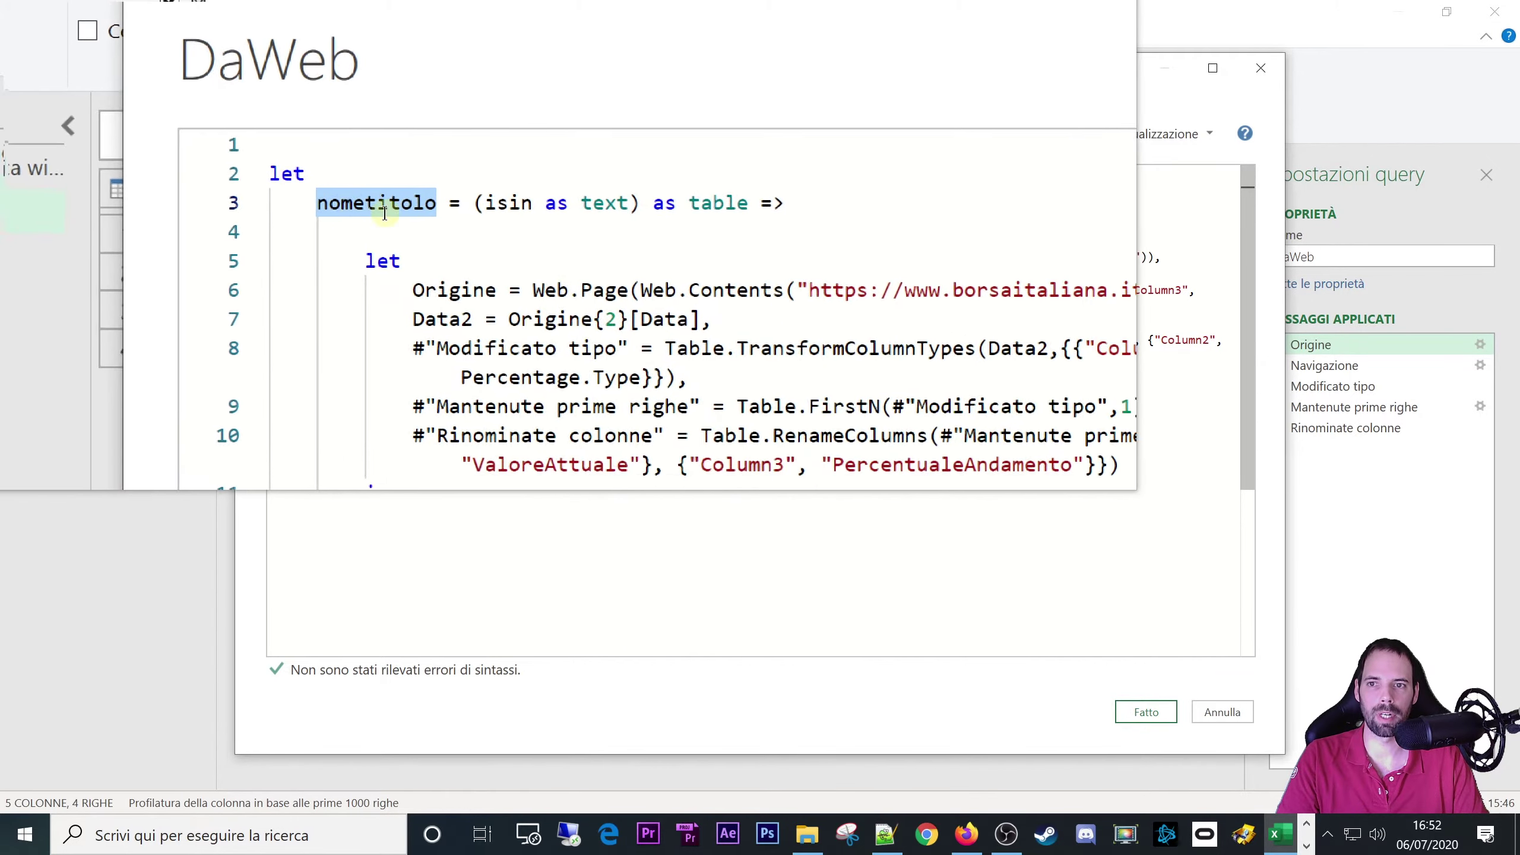
key(ctrl+c)
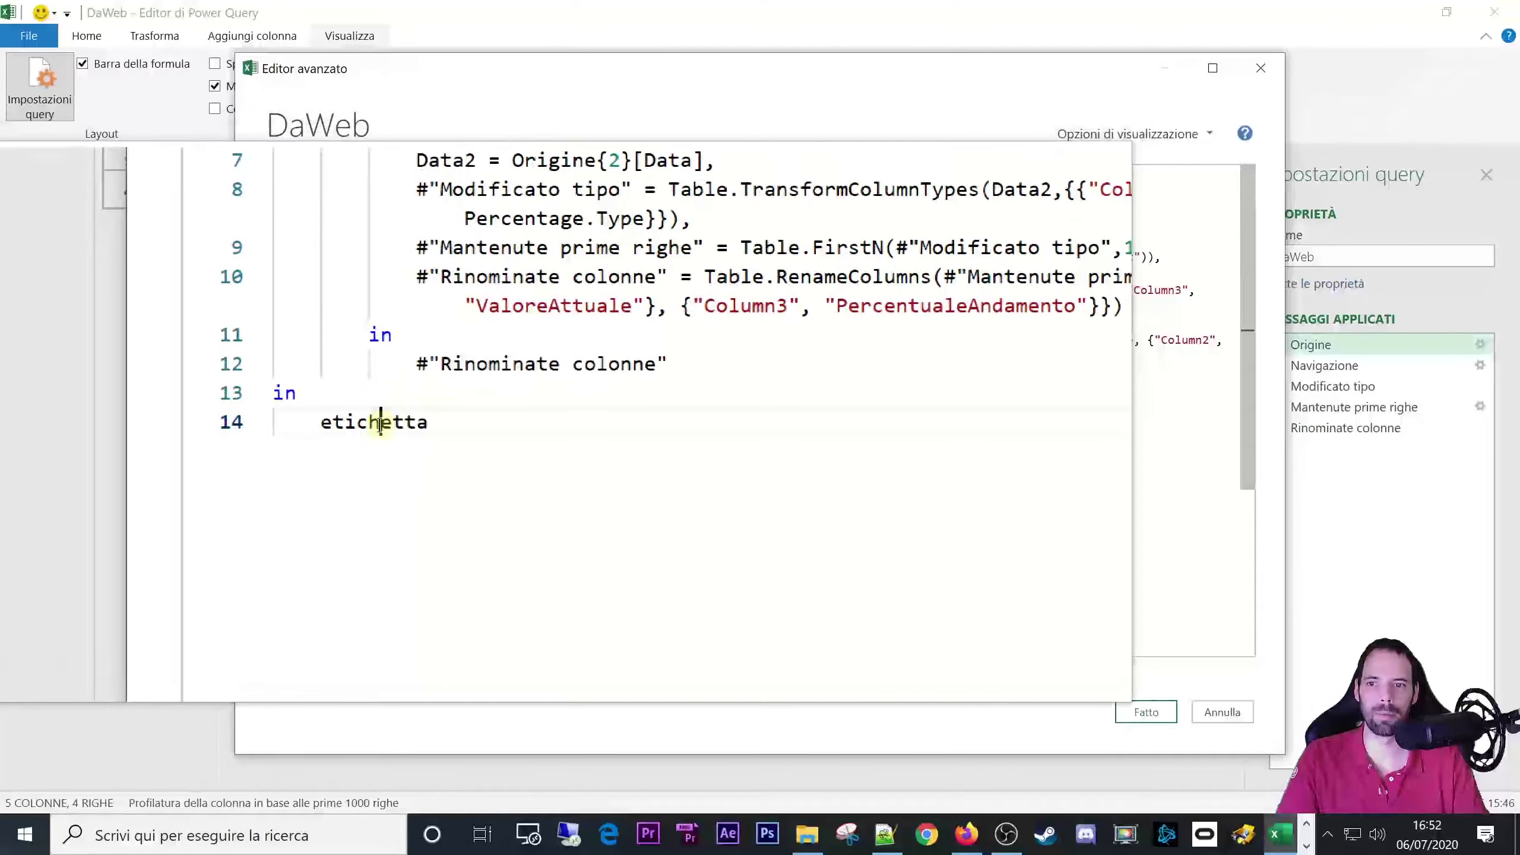
double_click(377, 416)
key(ctrl+v)
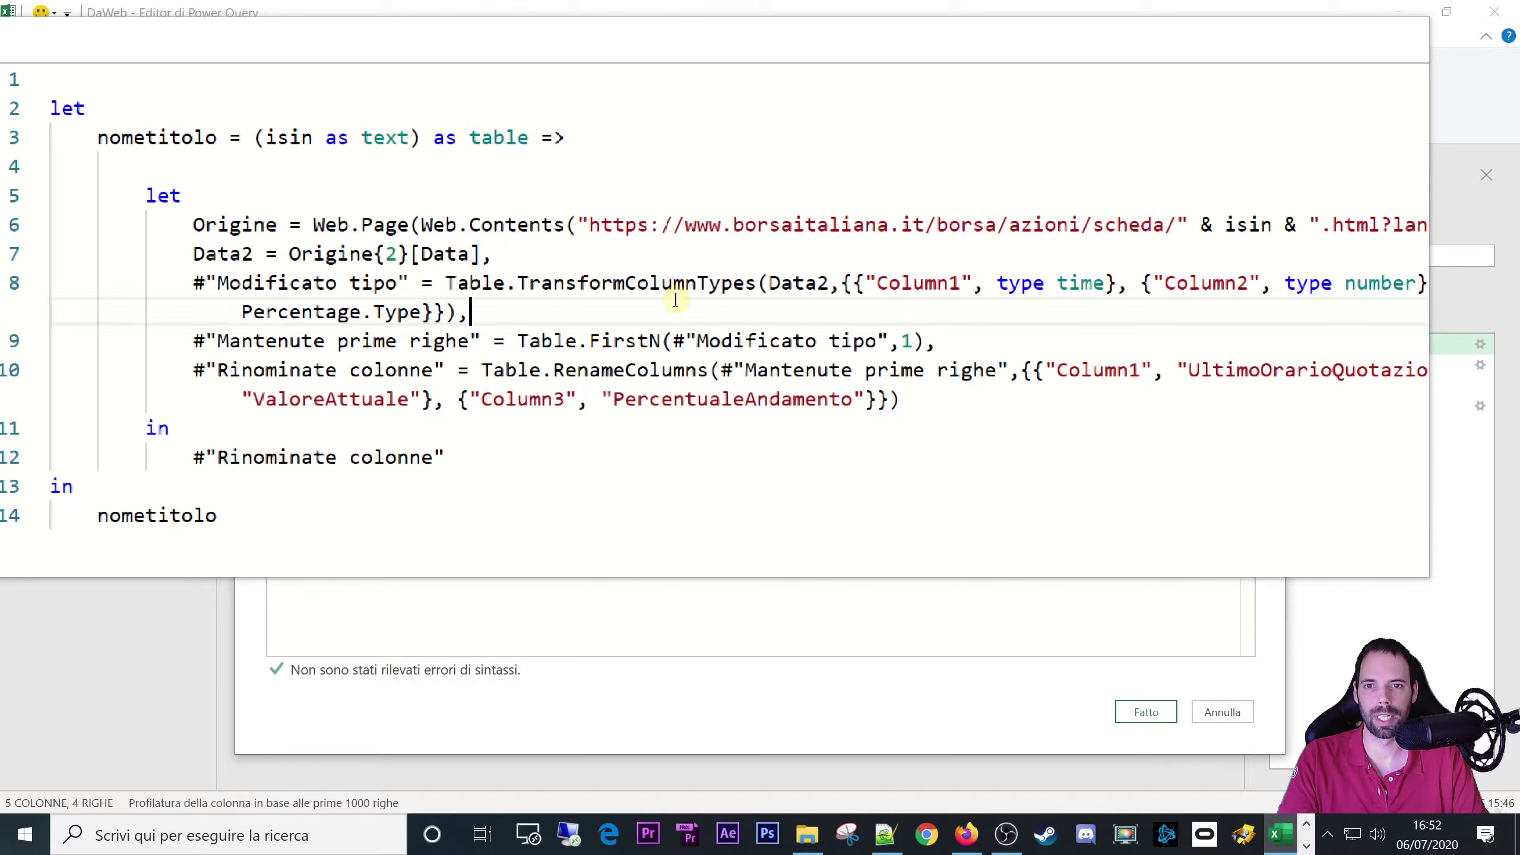
key(super+Escape)
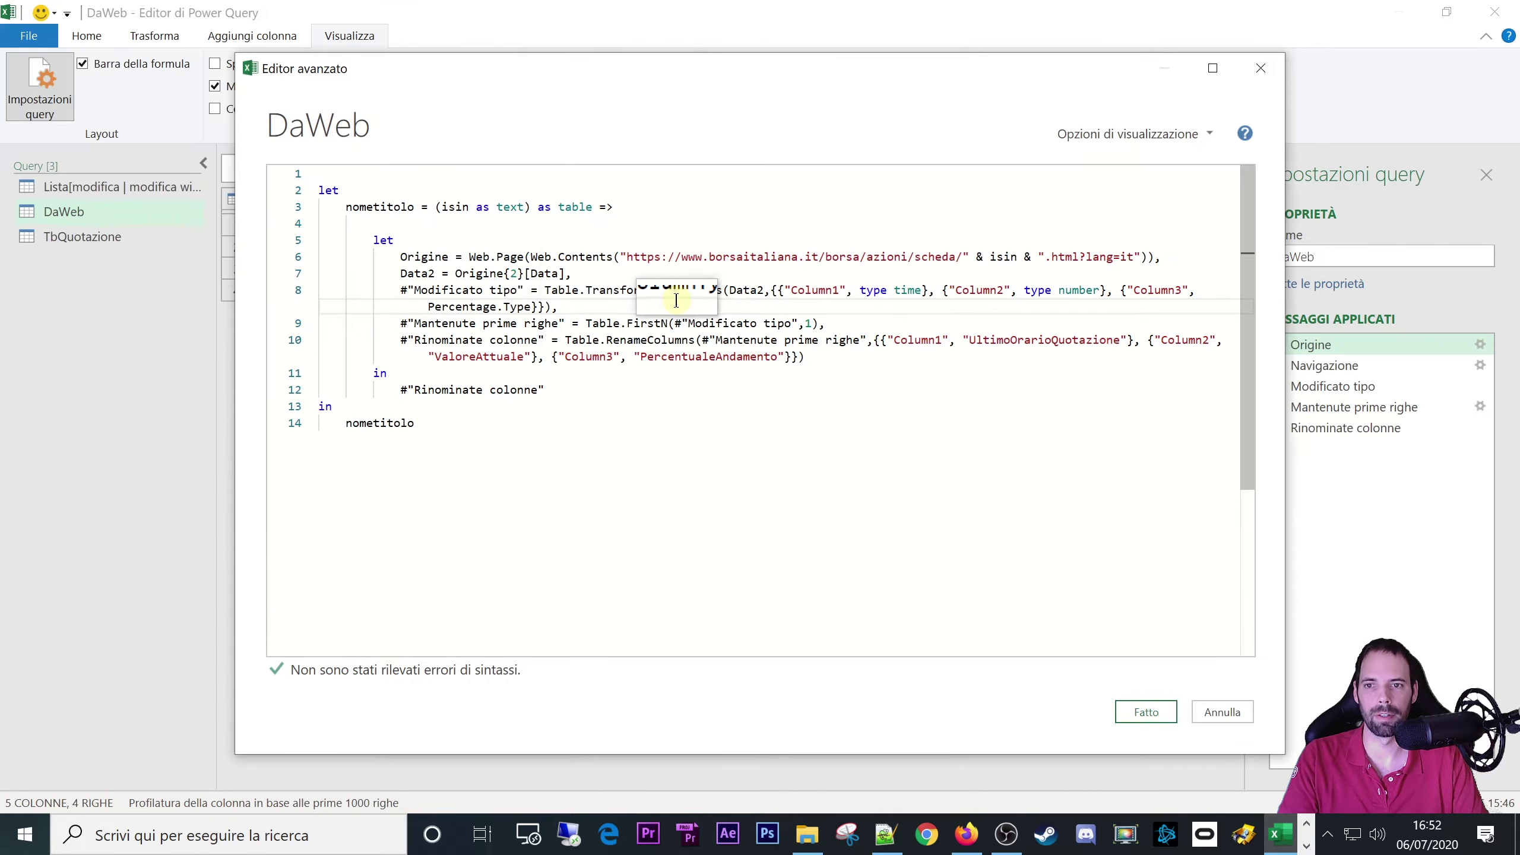
click(1139, 713)
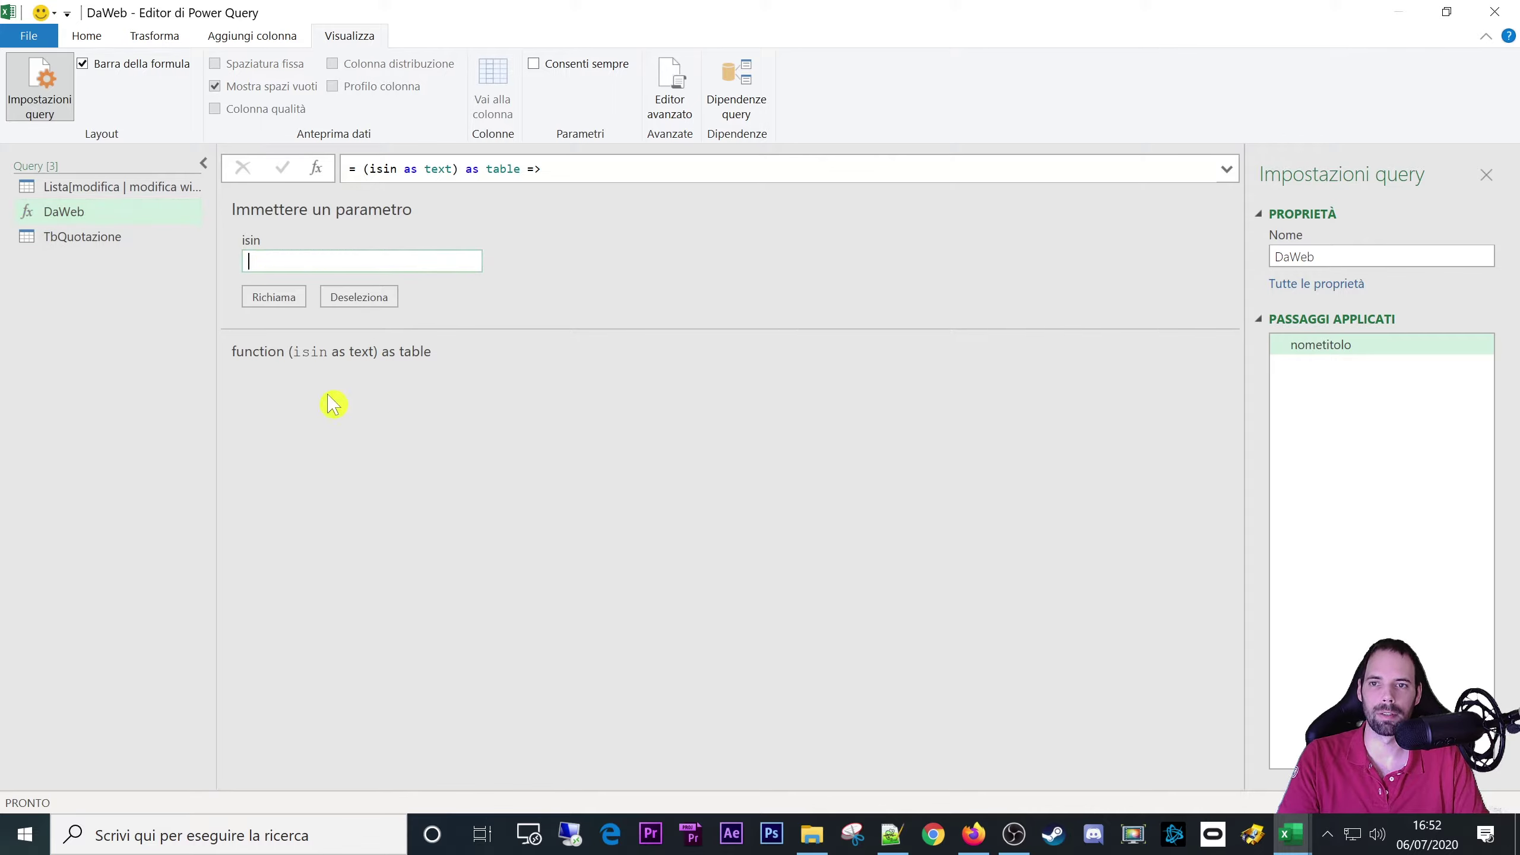
- Start a custom column in the TbQuotazione query and name it TitoliAzionari
click(119, 242)
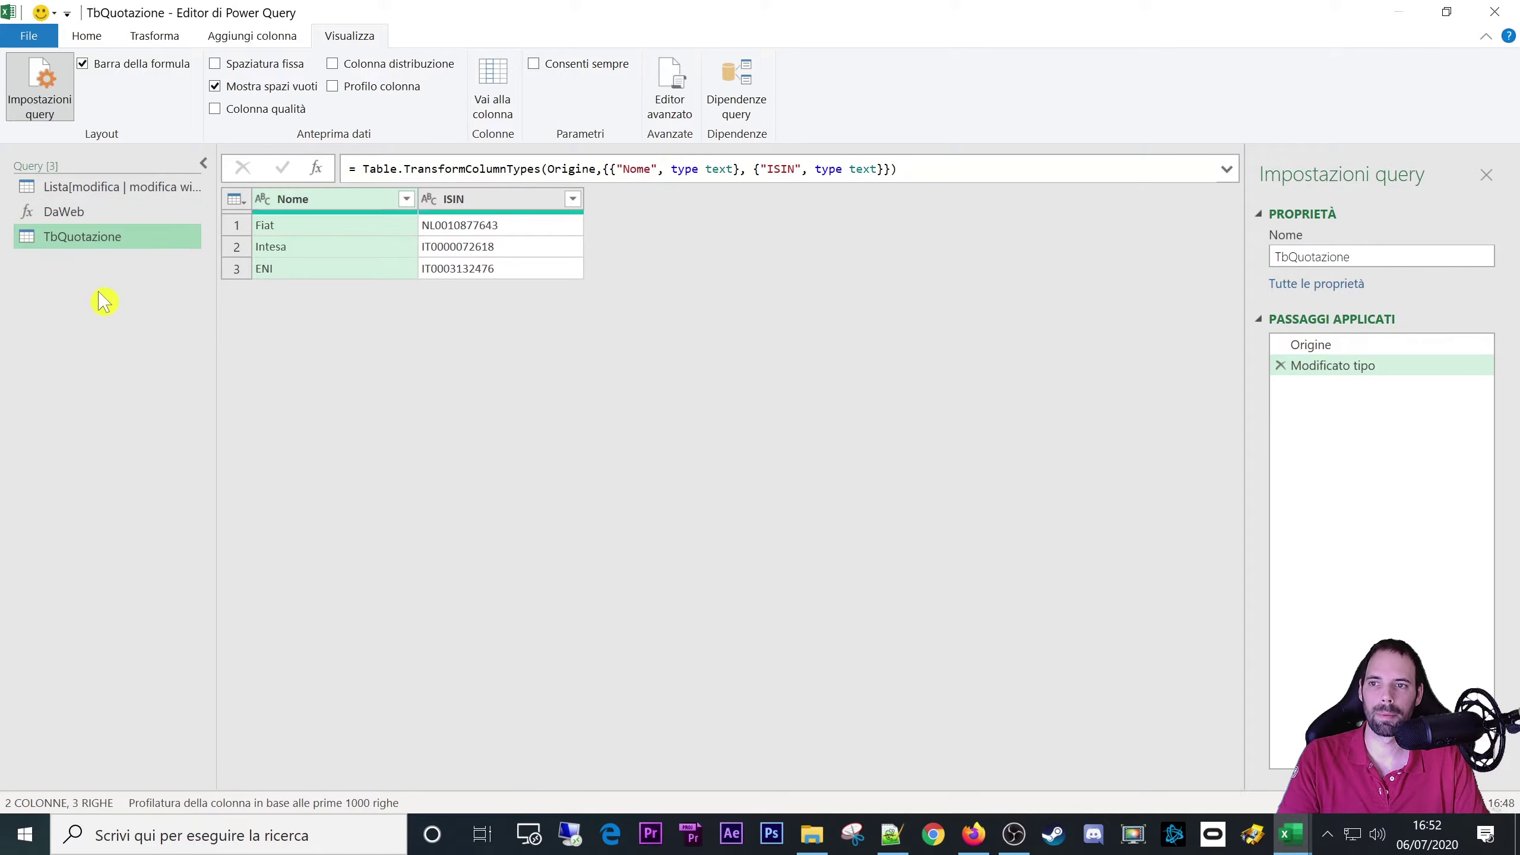
double_click(355, 12)
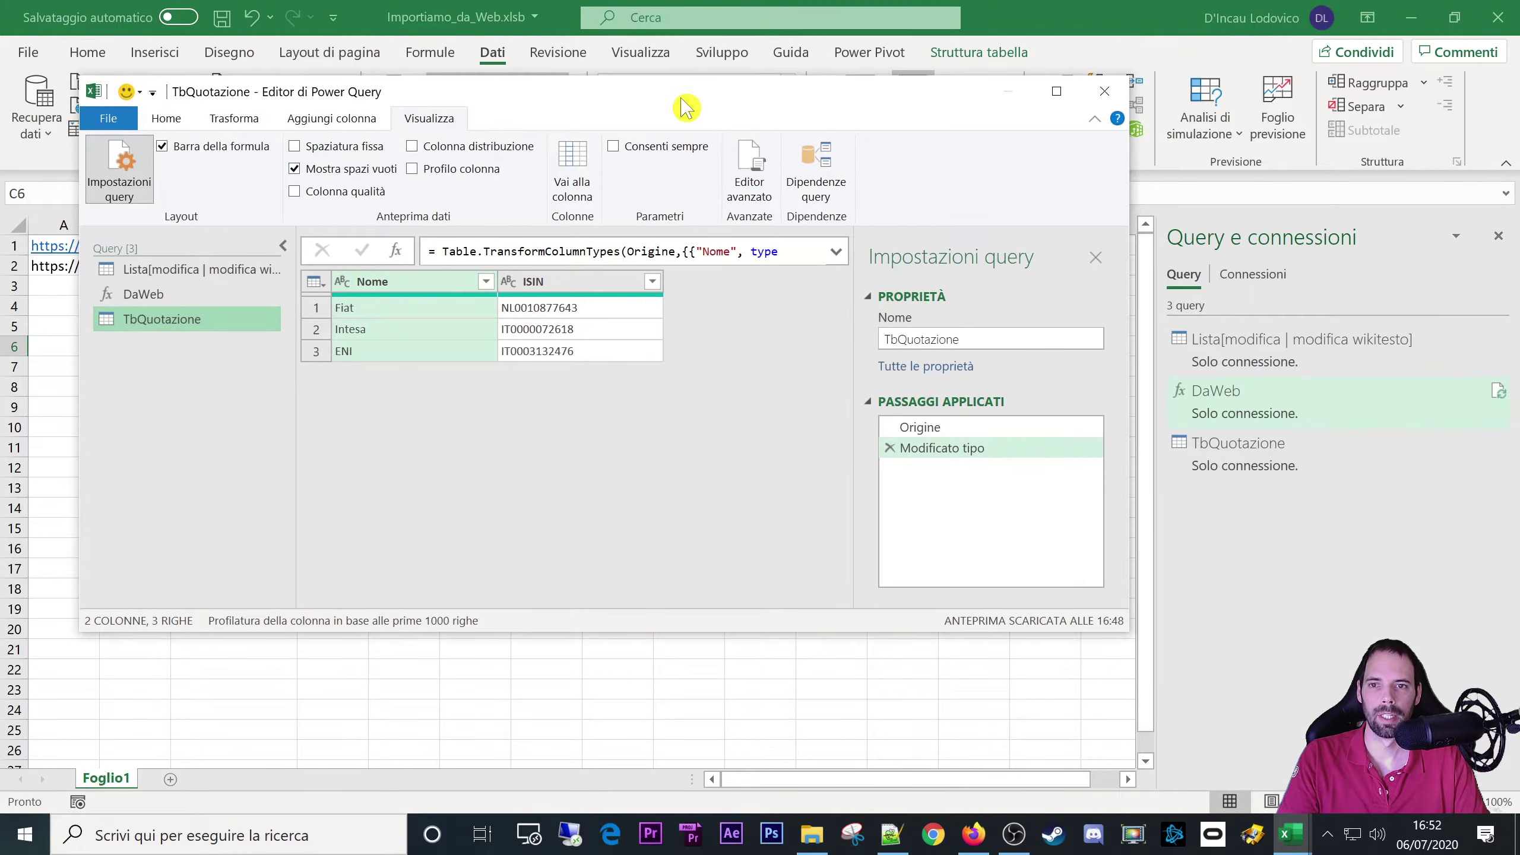
double_click(686, 93)
click(155, 36)
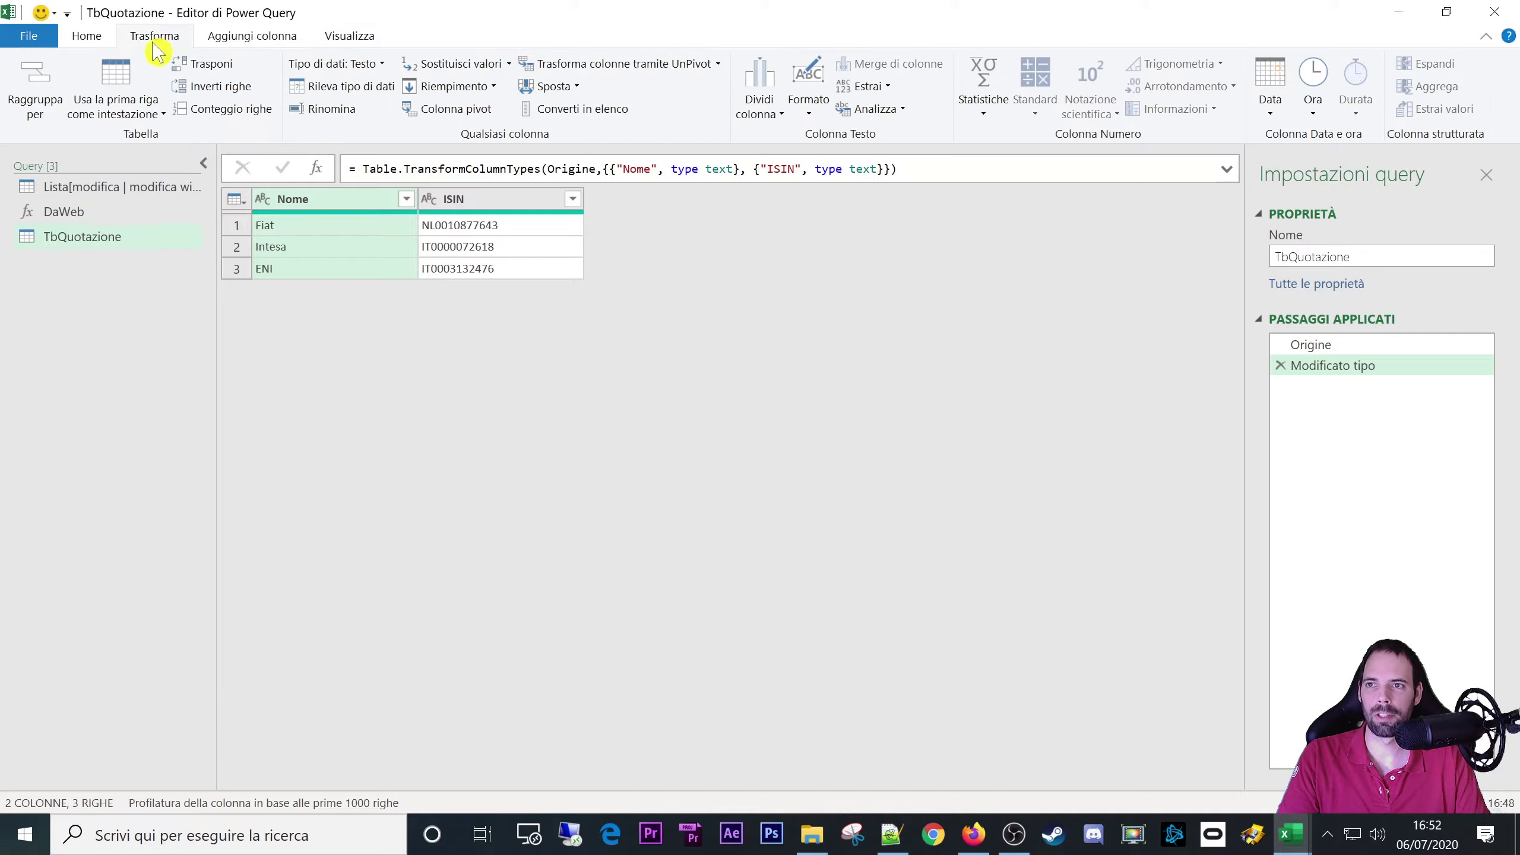
click(245, 38)
click(120, 108)
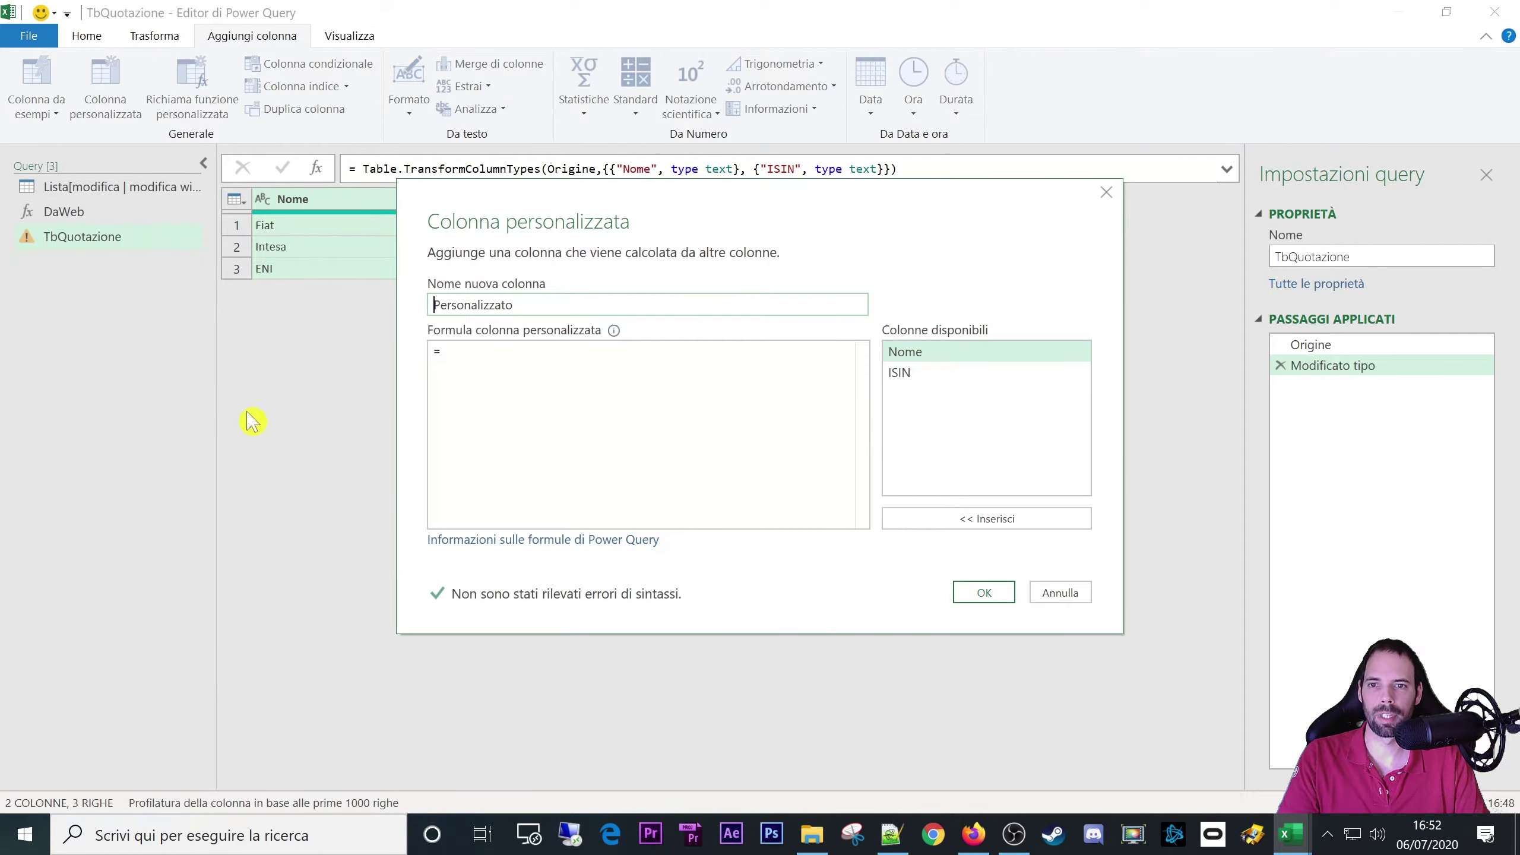
drag(621, 197, 929, 221)
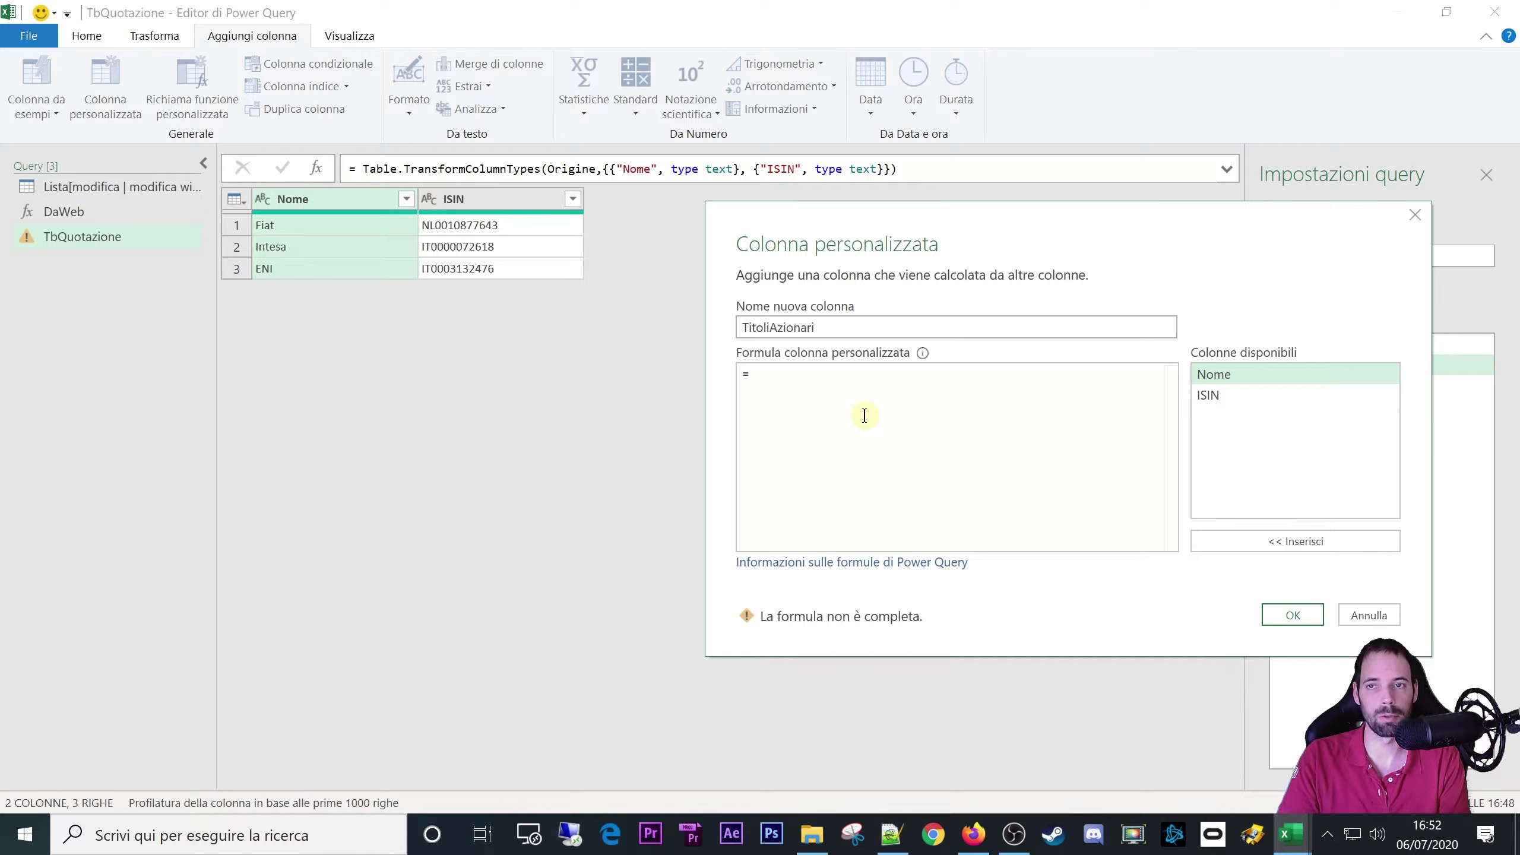
- Create the TitoliAzionari column with the formula = DaWeb([ISIN]) and preview the nested tables in the Fiat and ENI rows
text(Da)
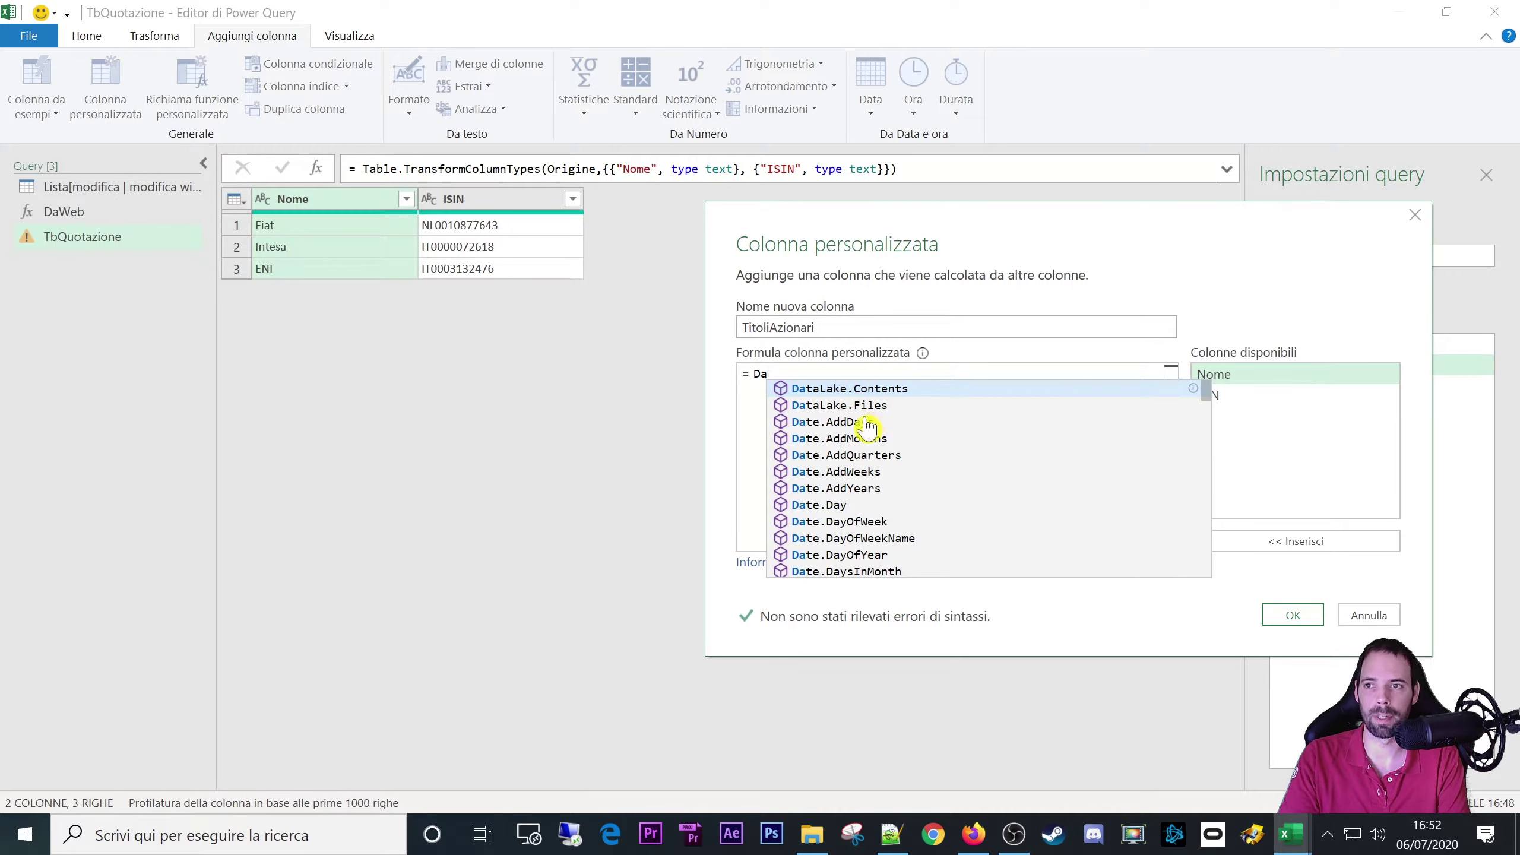
text(Web)
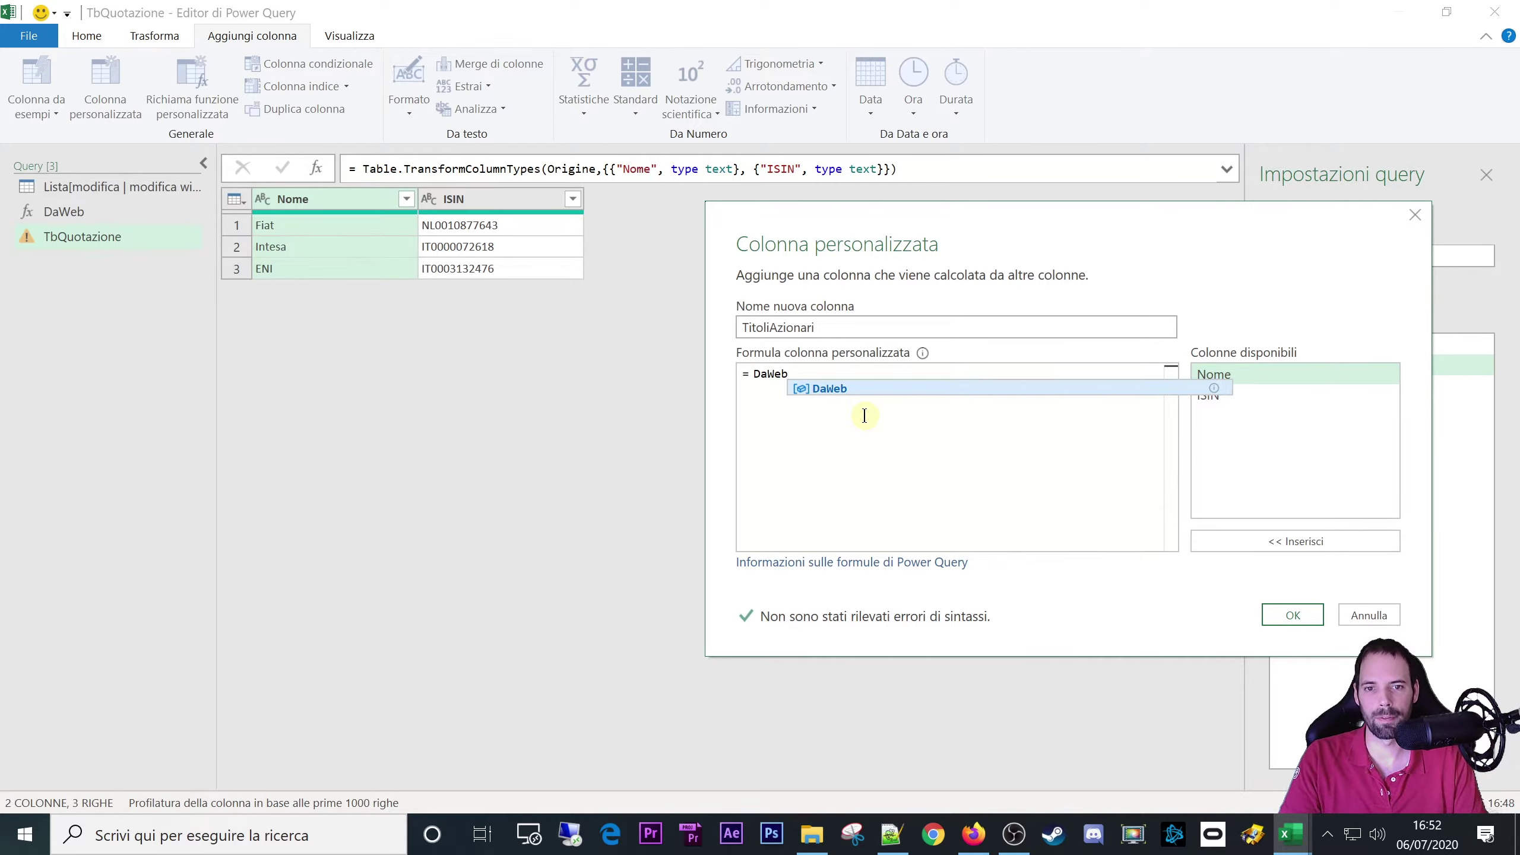
click(829, 389)
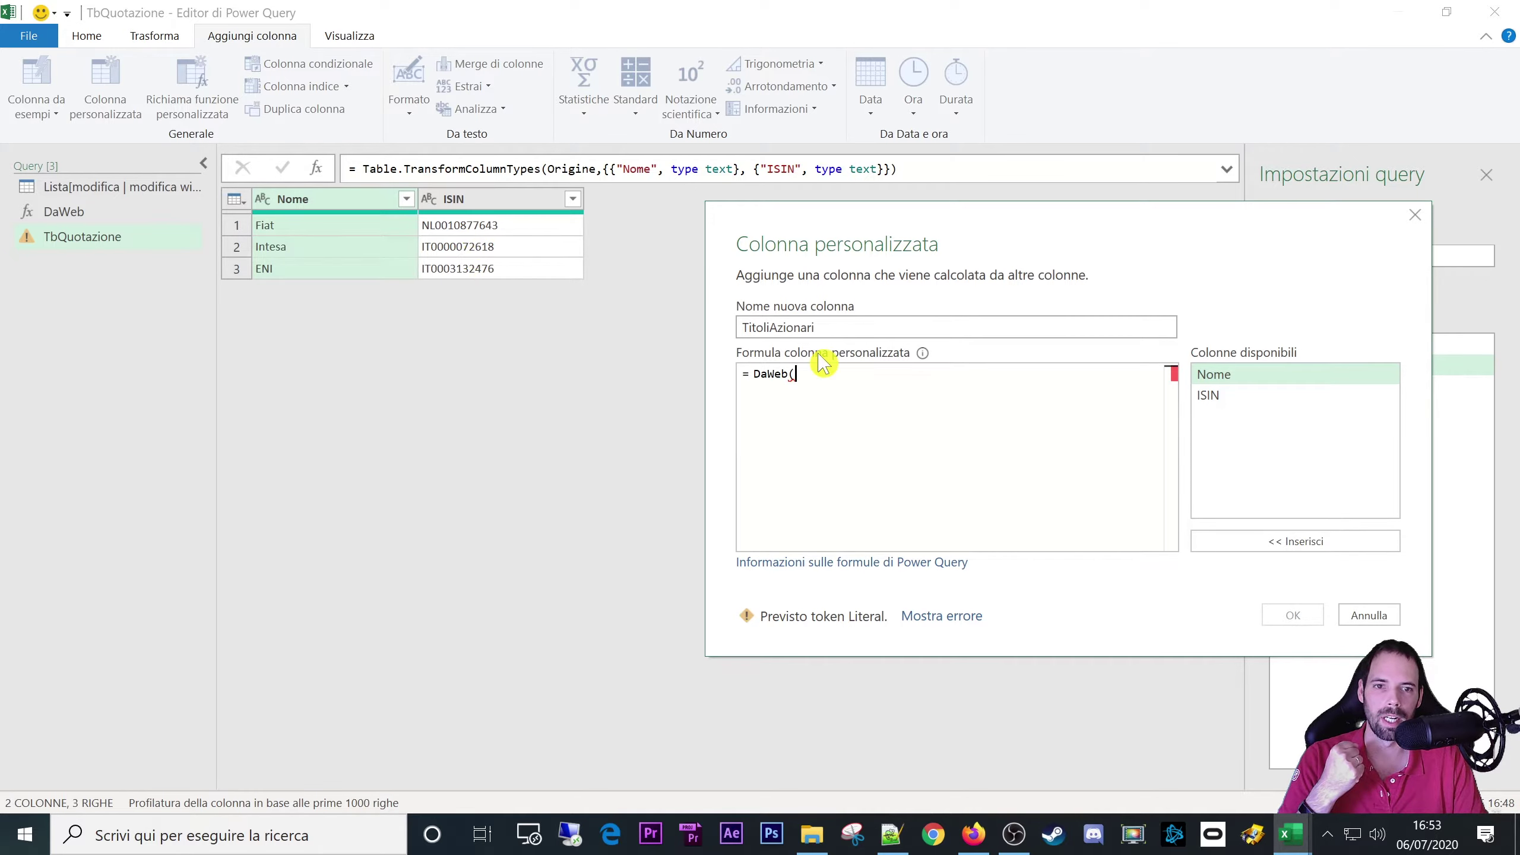
double_click(1206, 397)
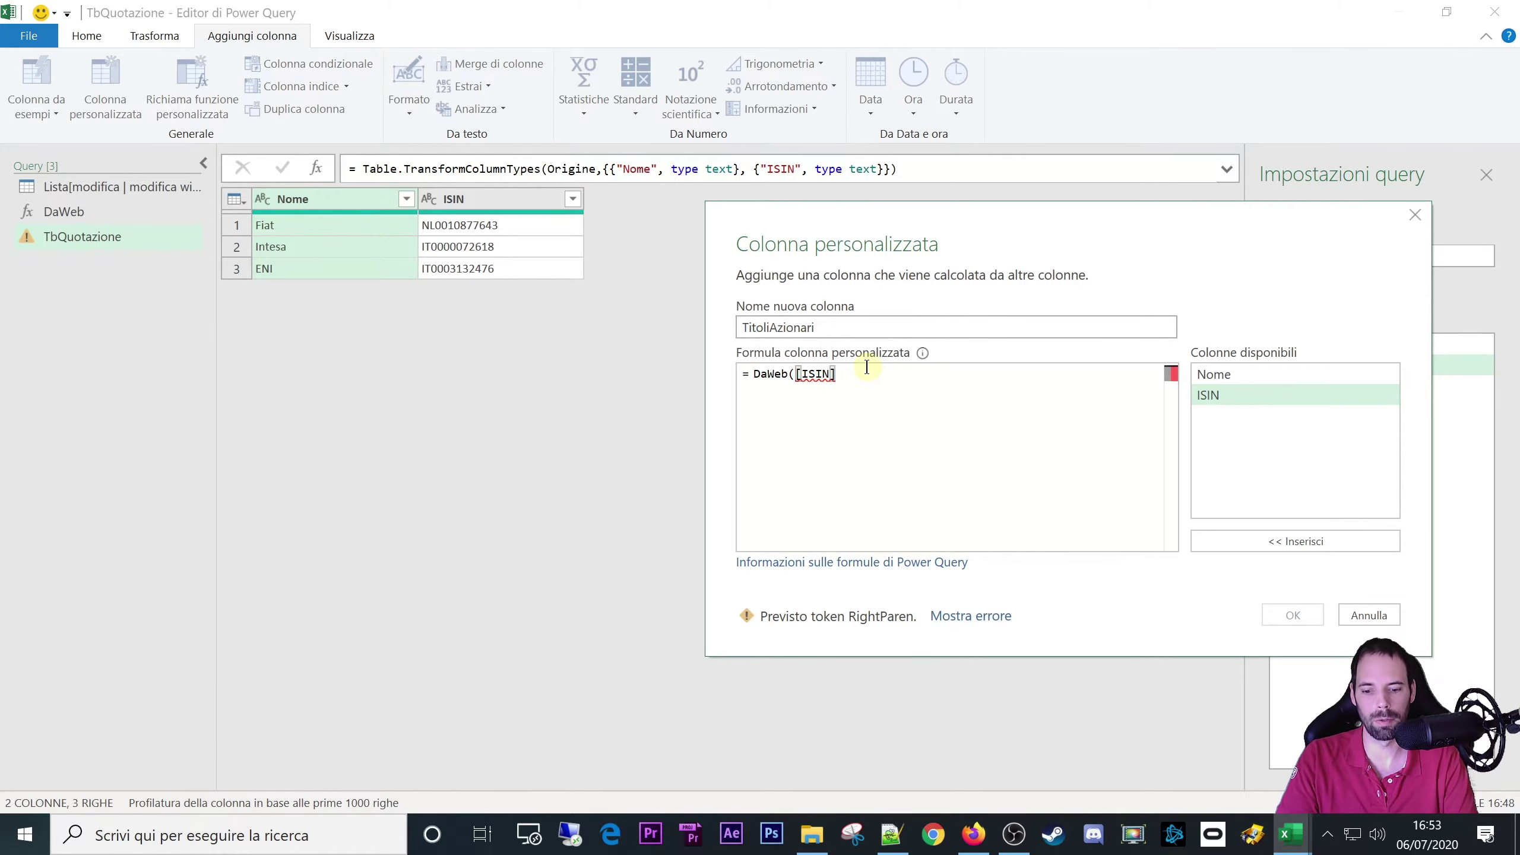
key(super)
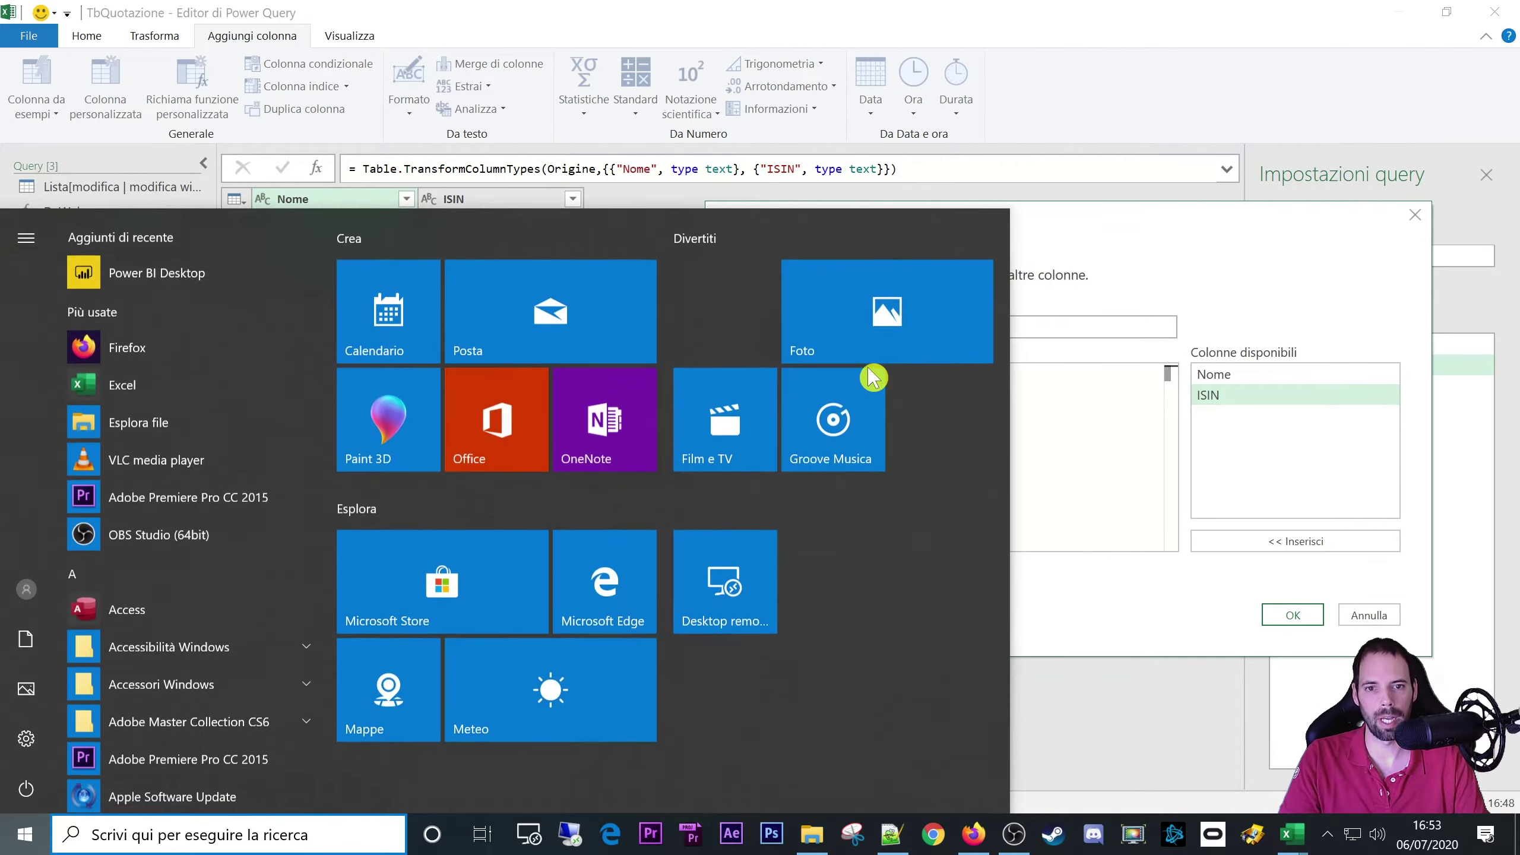
key(super)
key(super+plus)
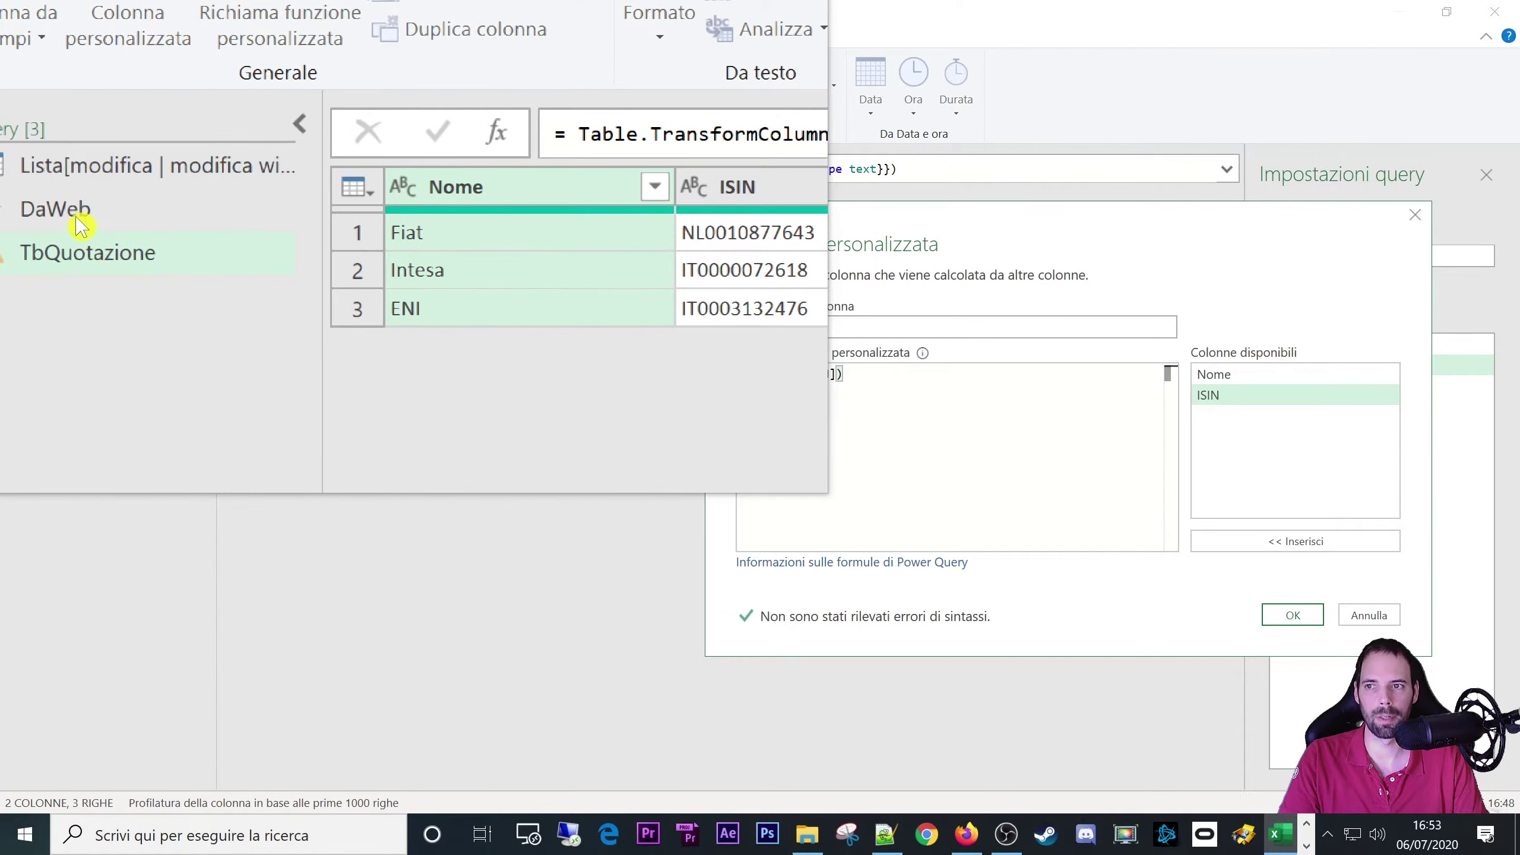
drag(793, 374, 868, 374)
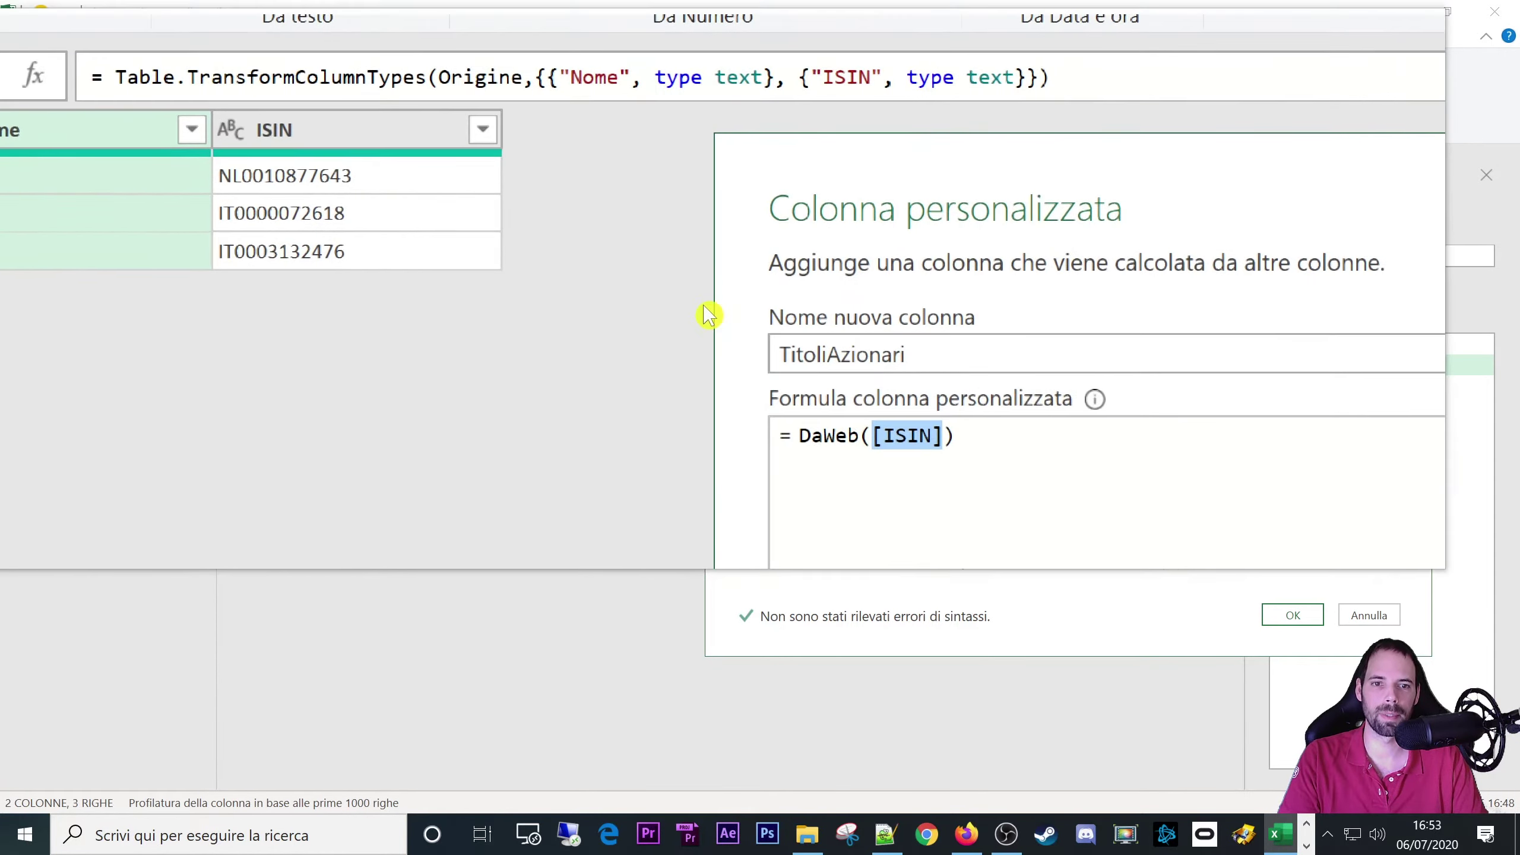
key(super+Escape)
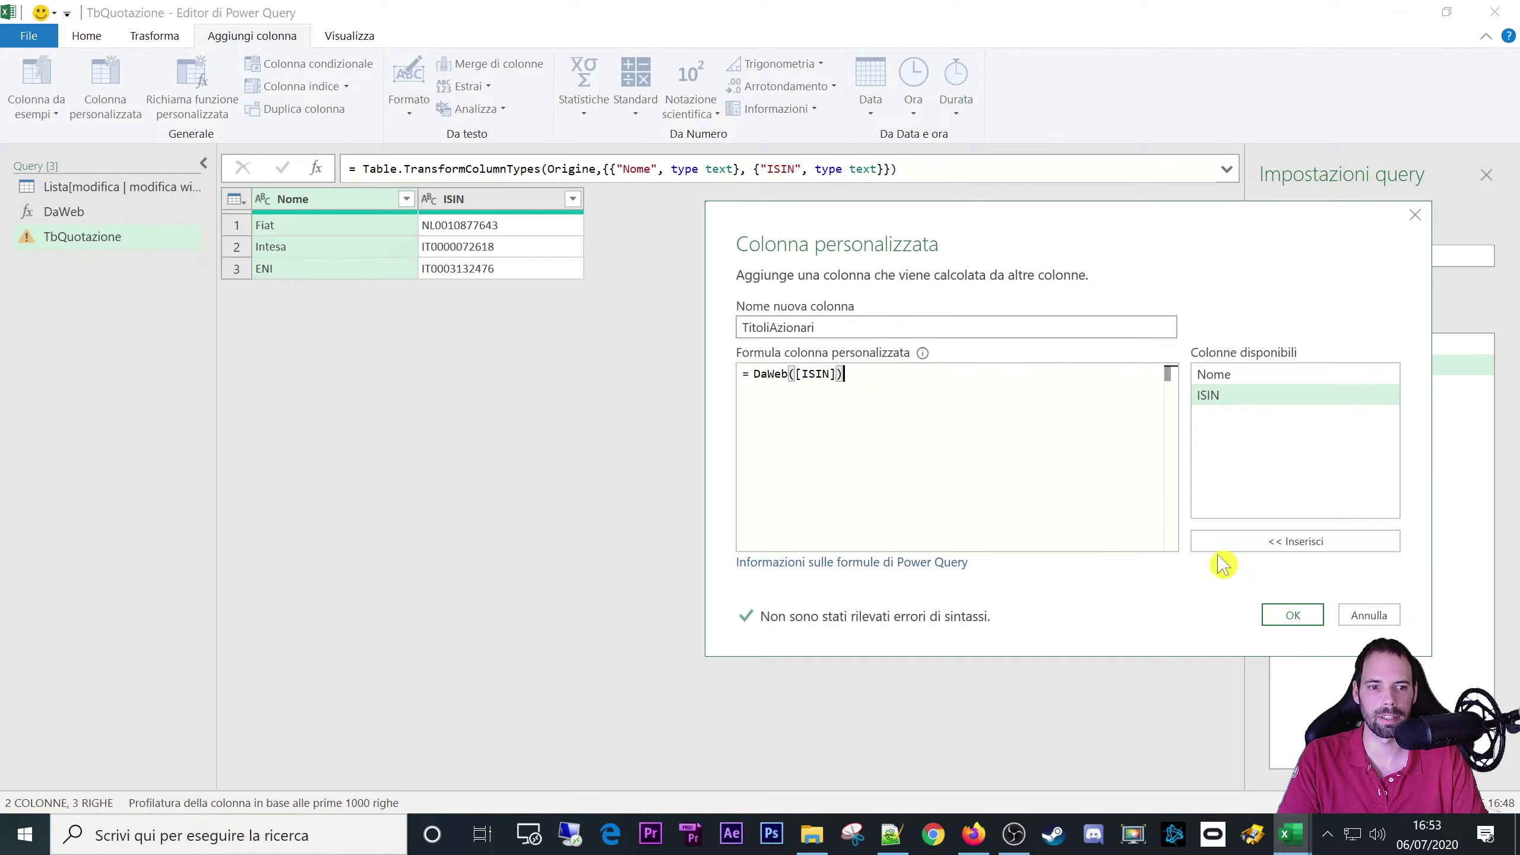
click(1281, 619)
click(632, 227)
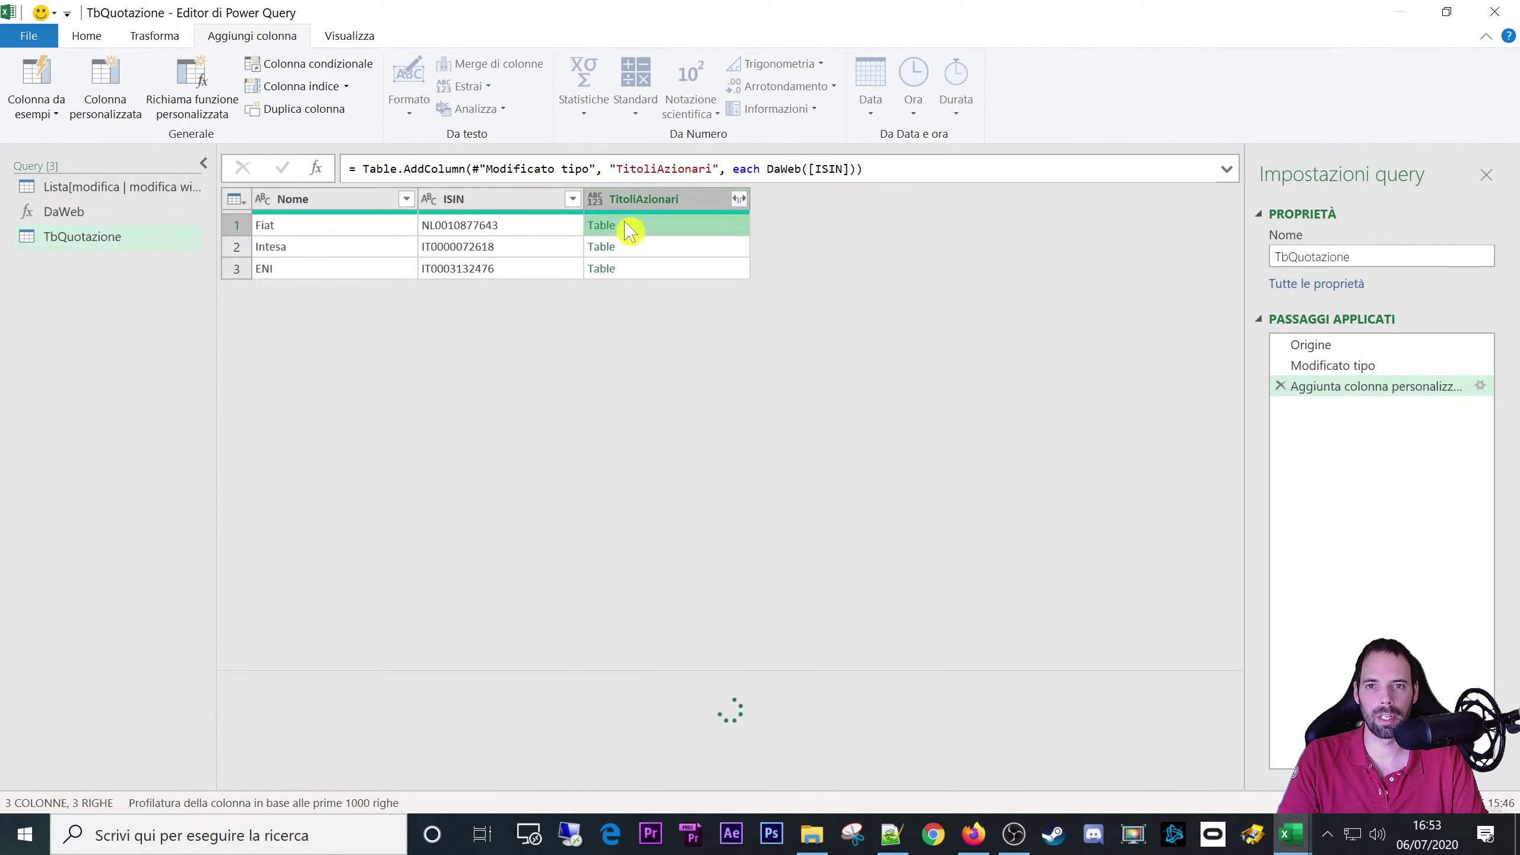
click(668, 266)
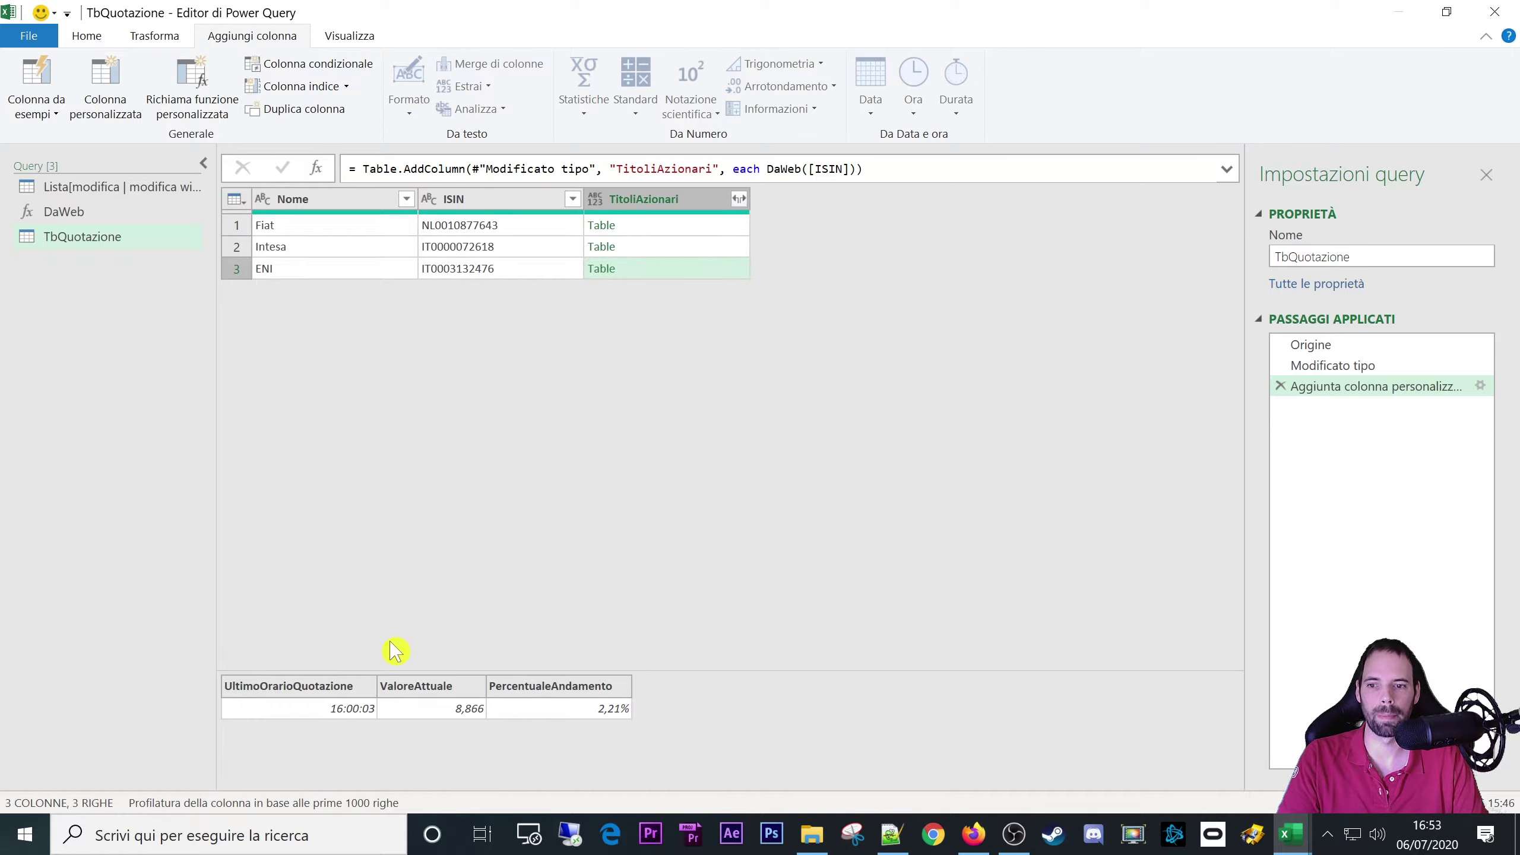
- Open the DaWeb query's code in the advanced editor and review the nometitolo declaration and the inner let block
click(55, 211)
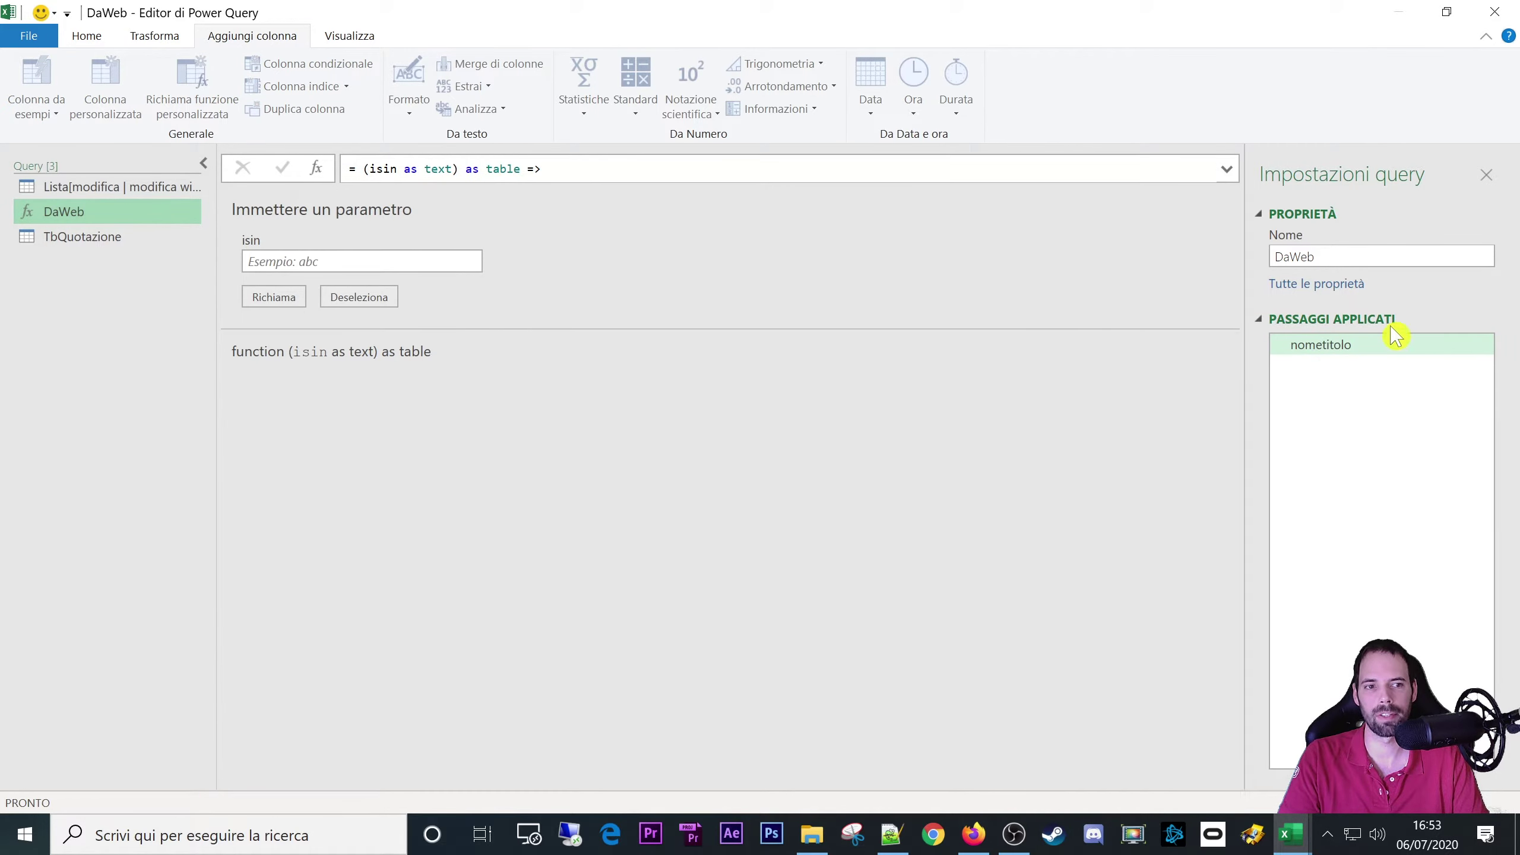
click(337, 45)
click(728, 89)
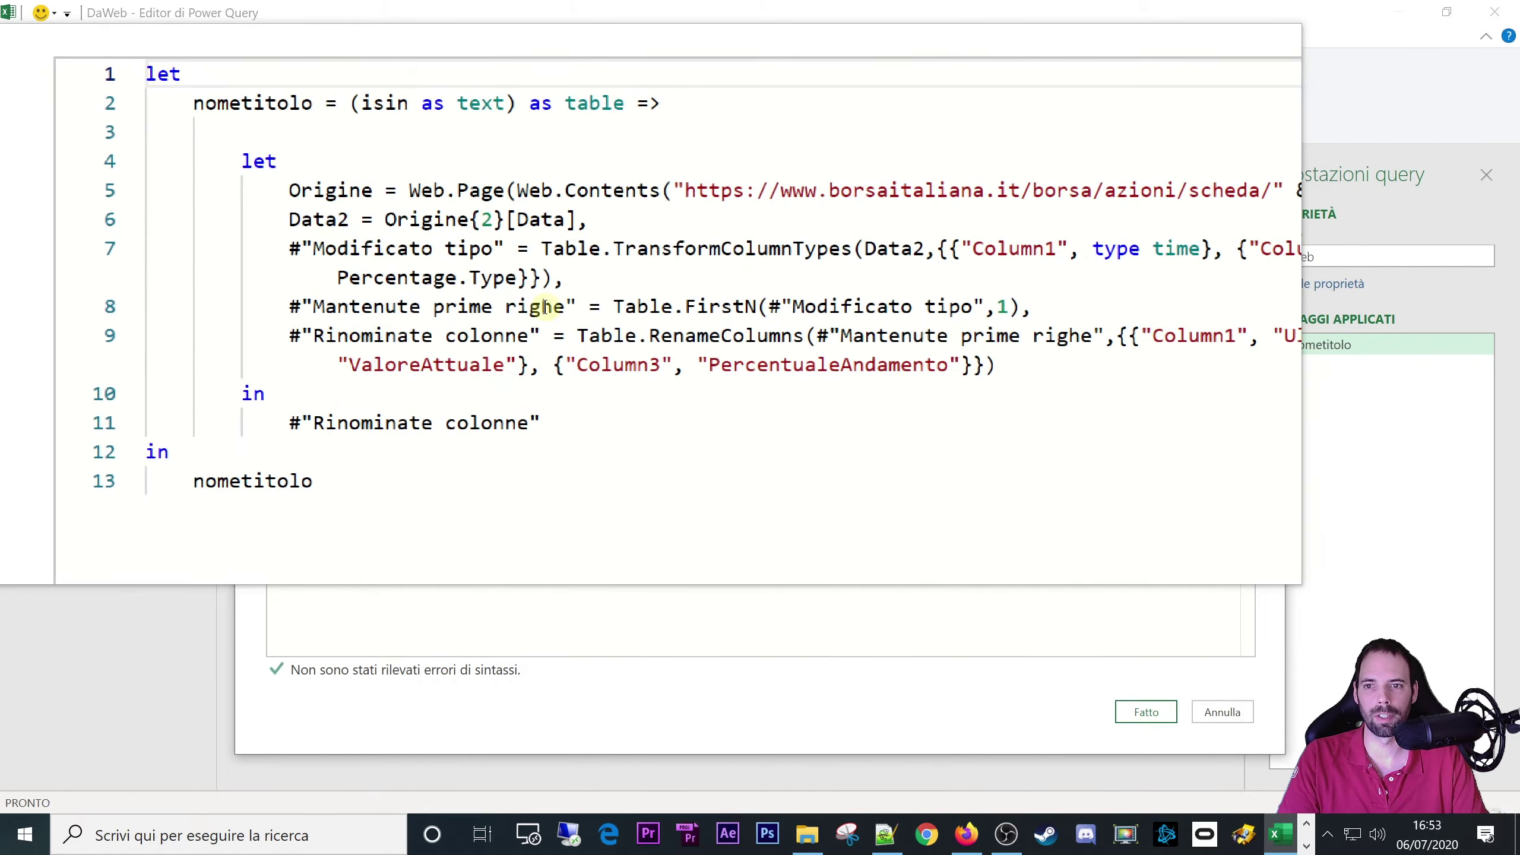
drag(489, 307, 552, 306)
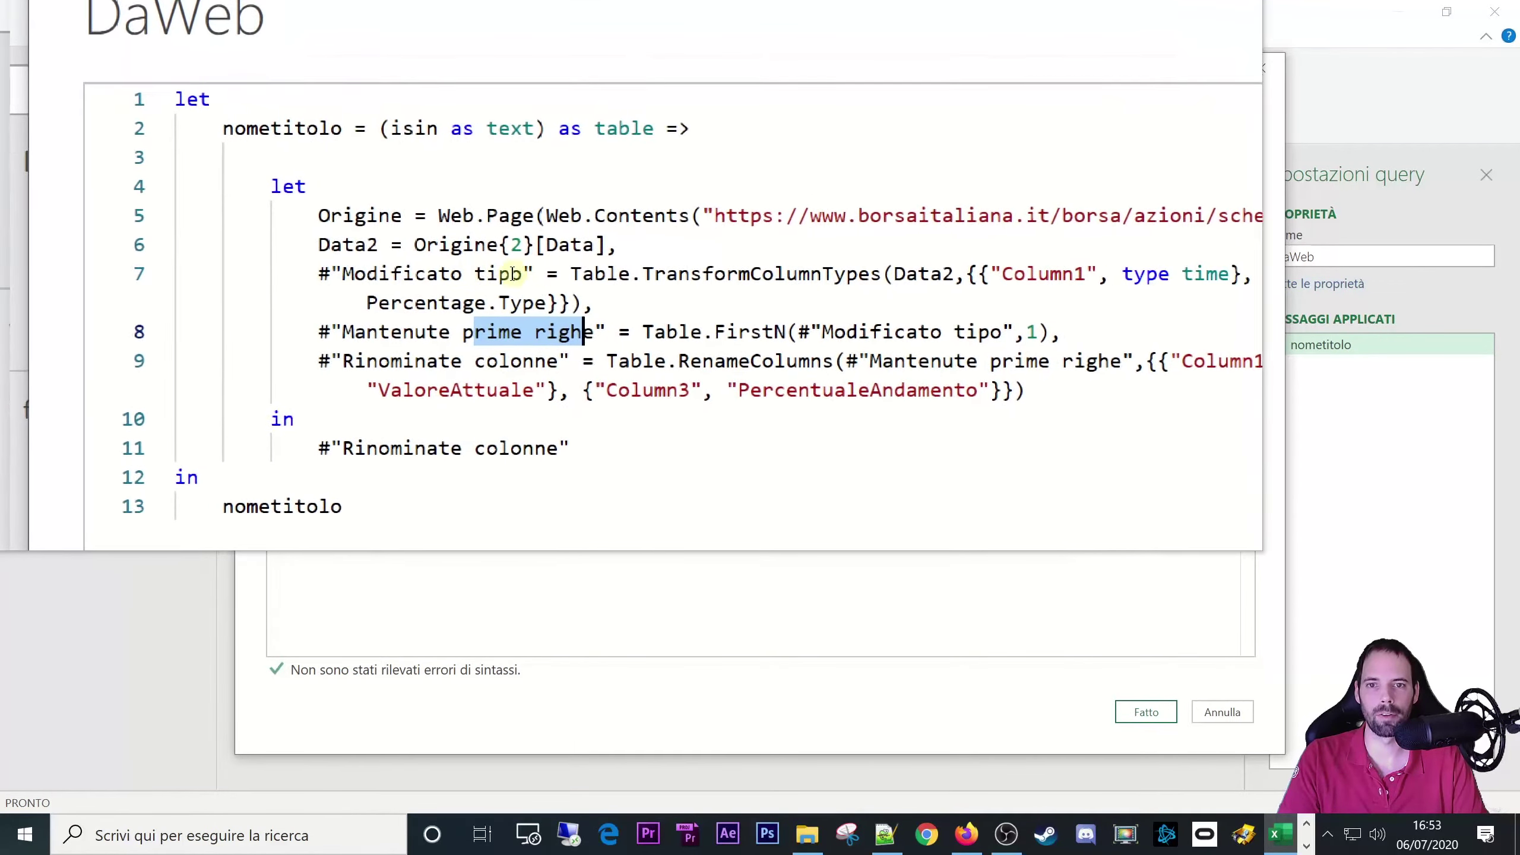
drag(407, 217, 712, 343)
click(514, 297)
drag(400, 255, 822, 339)
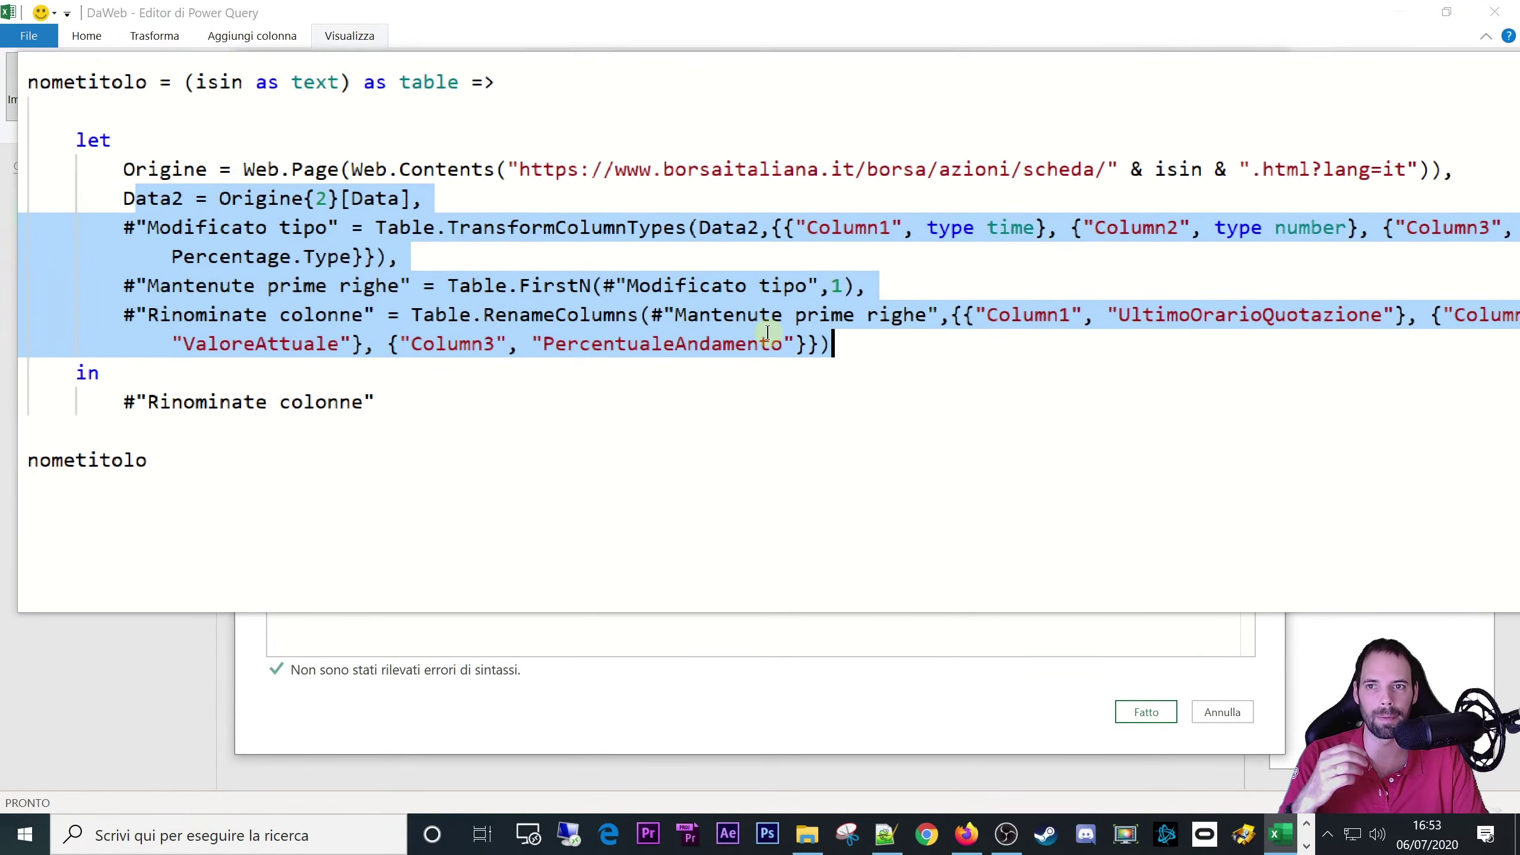
click(743, 317)
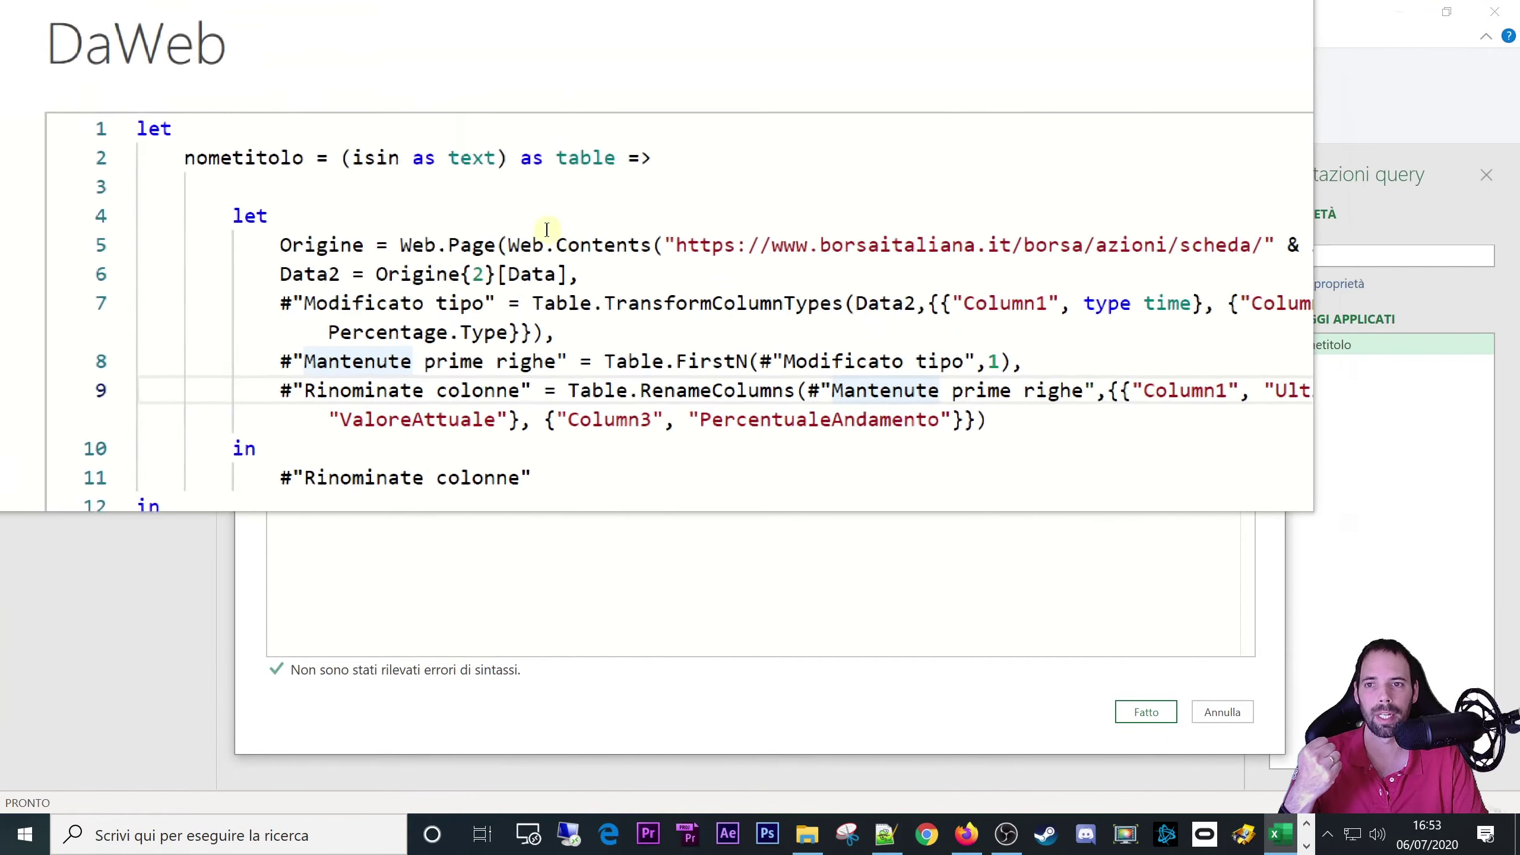
click(376, 190)
drag(376, 191, 601, 187)
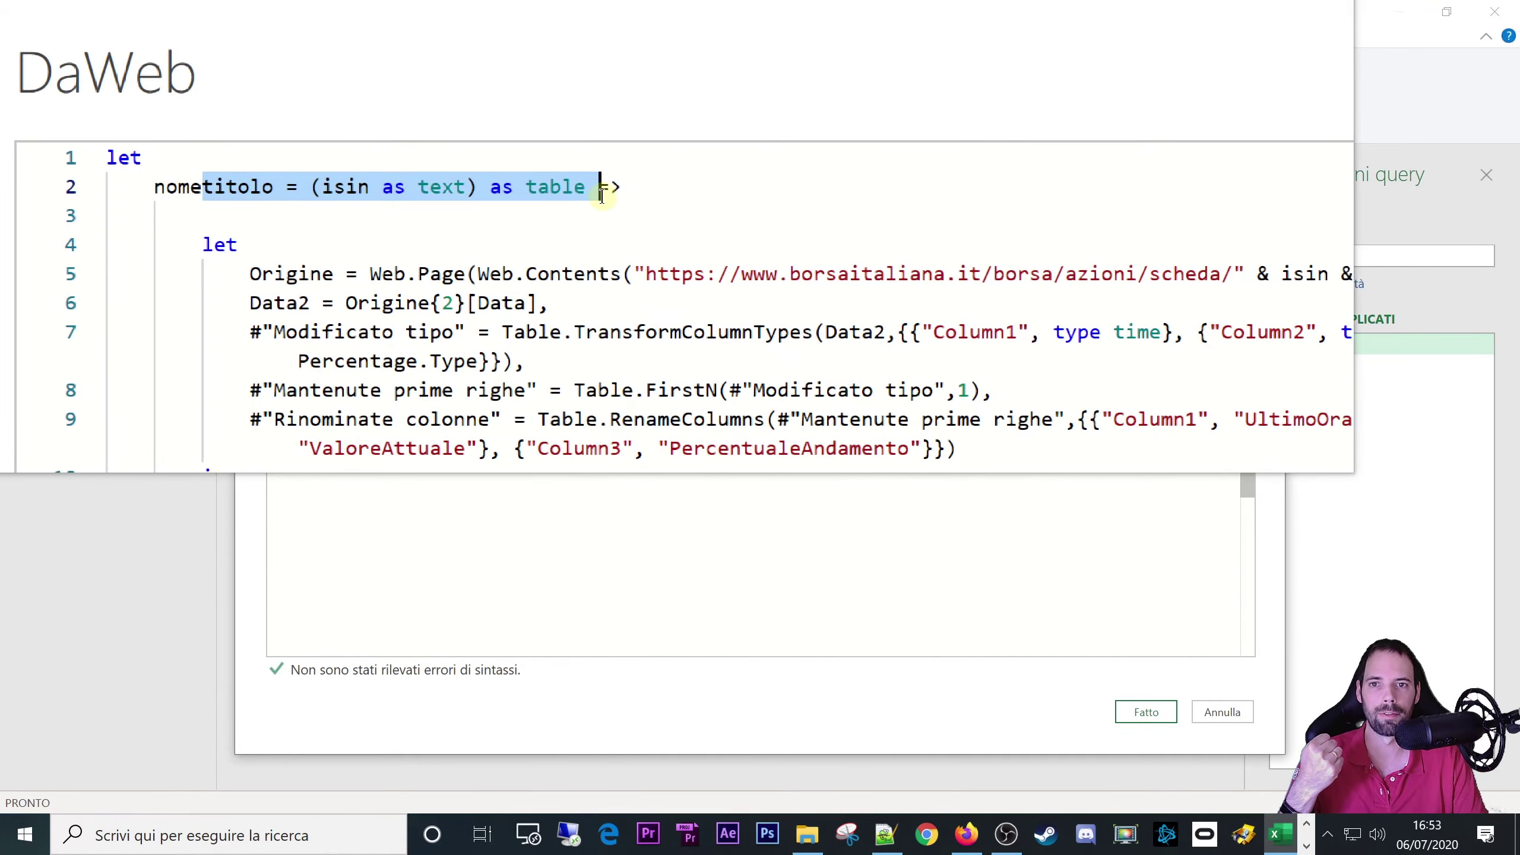
click(559, 220)
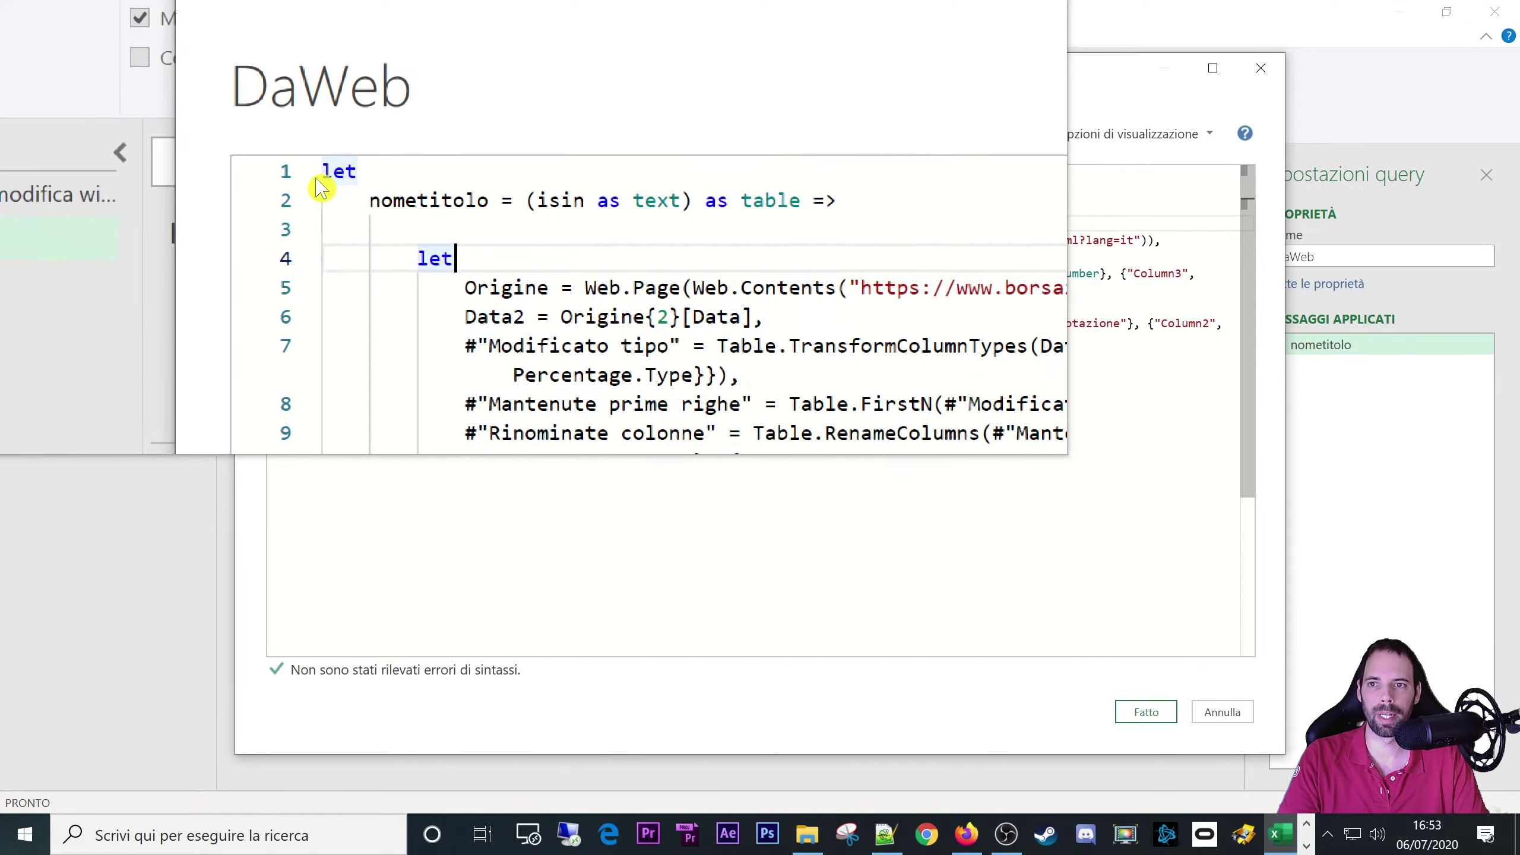
- Comment out DaWeb's function wrapper by enclosing lines 1–2 and the closing lines 12–13 in /* */, and apply the code
click(320, 174)
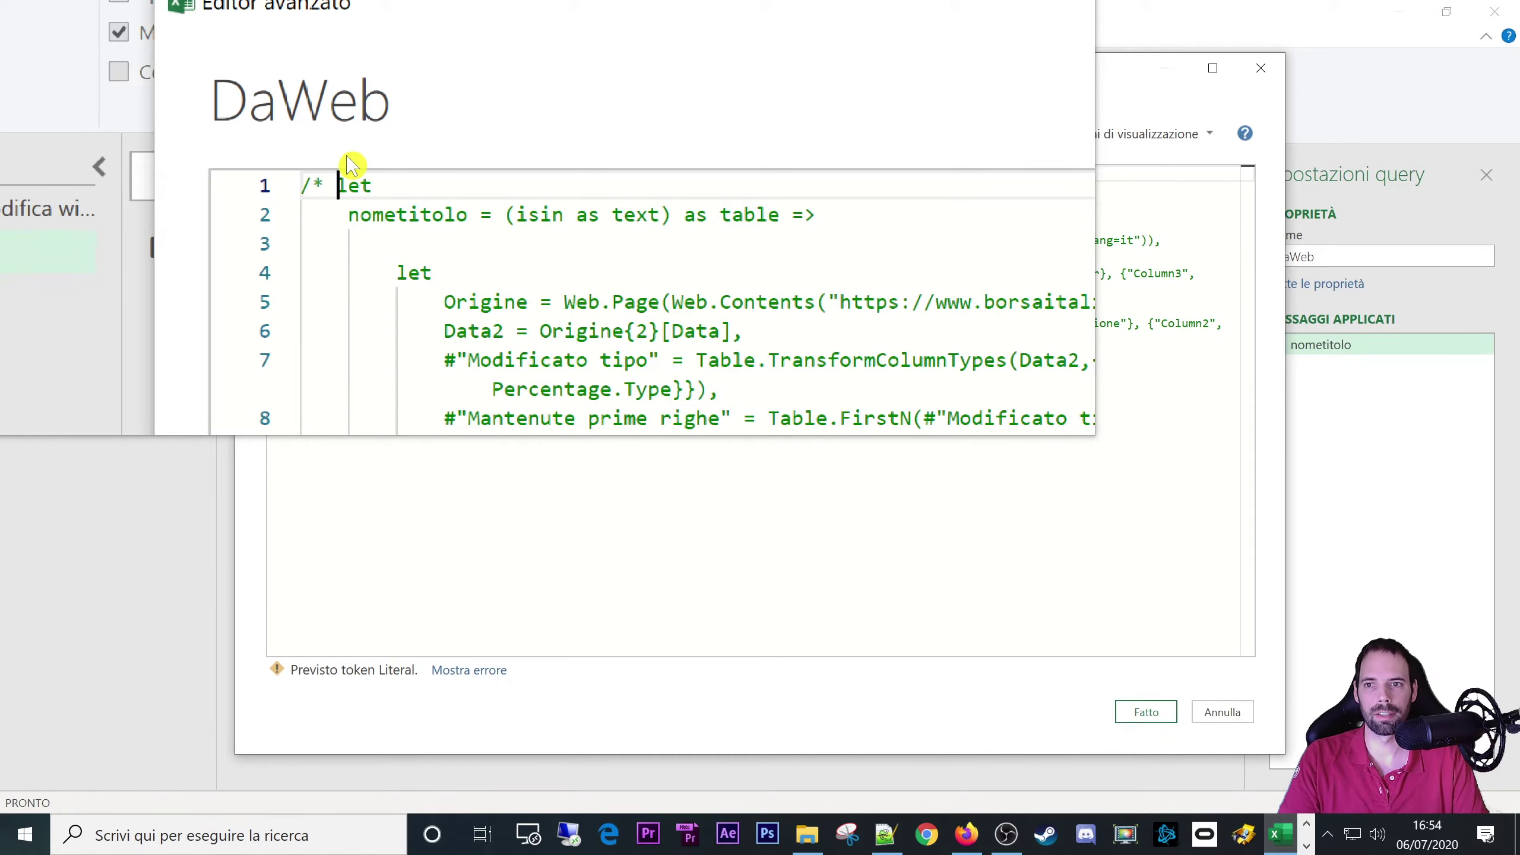
click(620, 190)
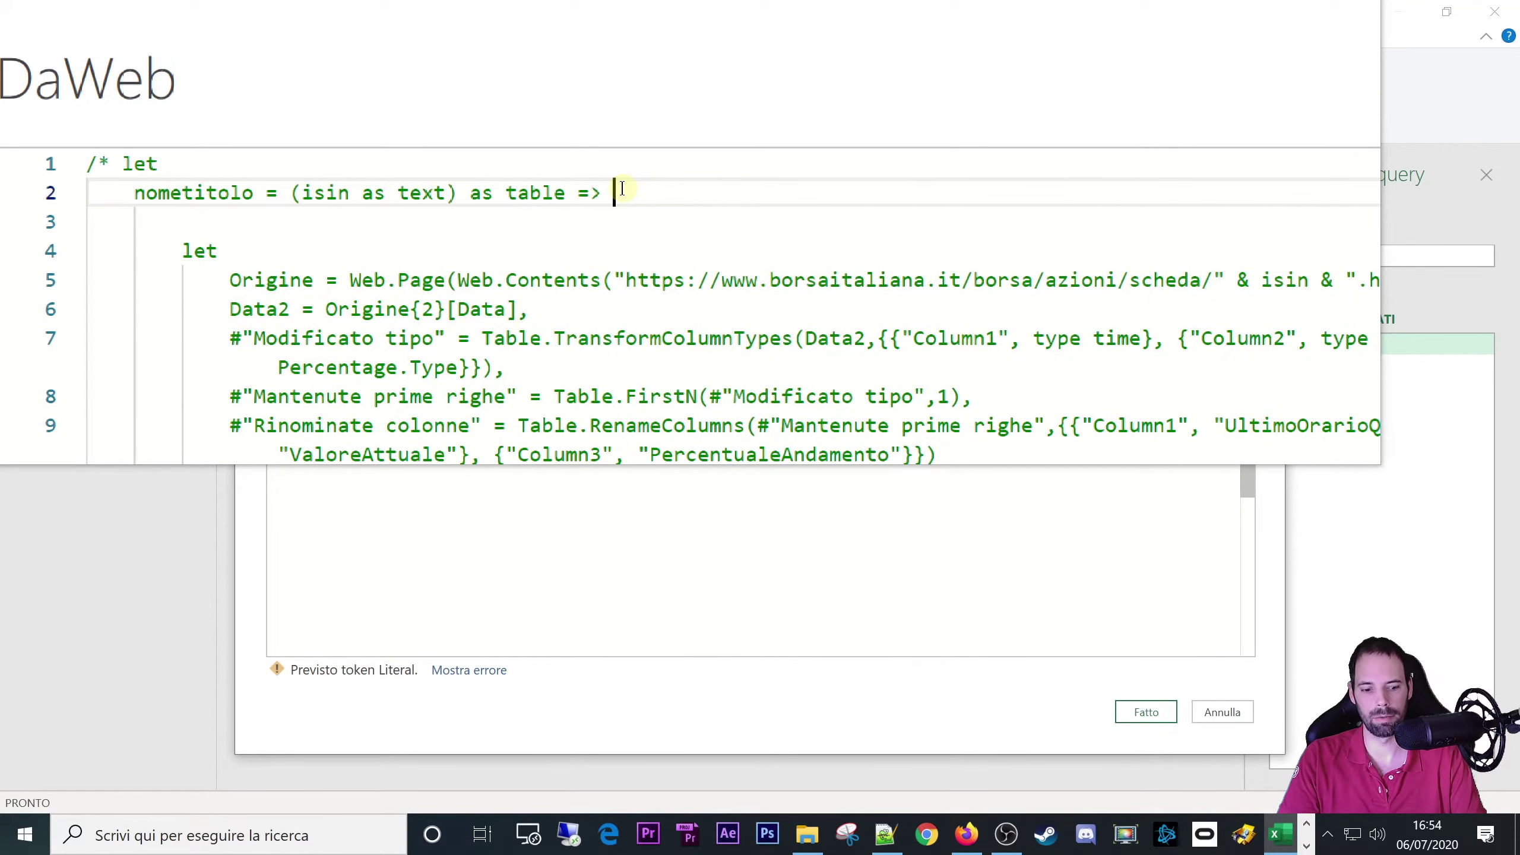
text(*/)
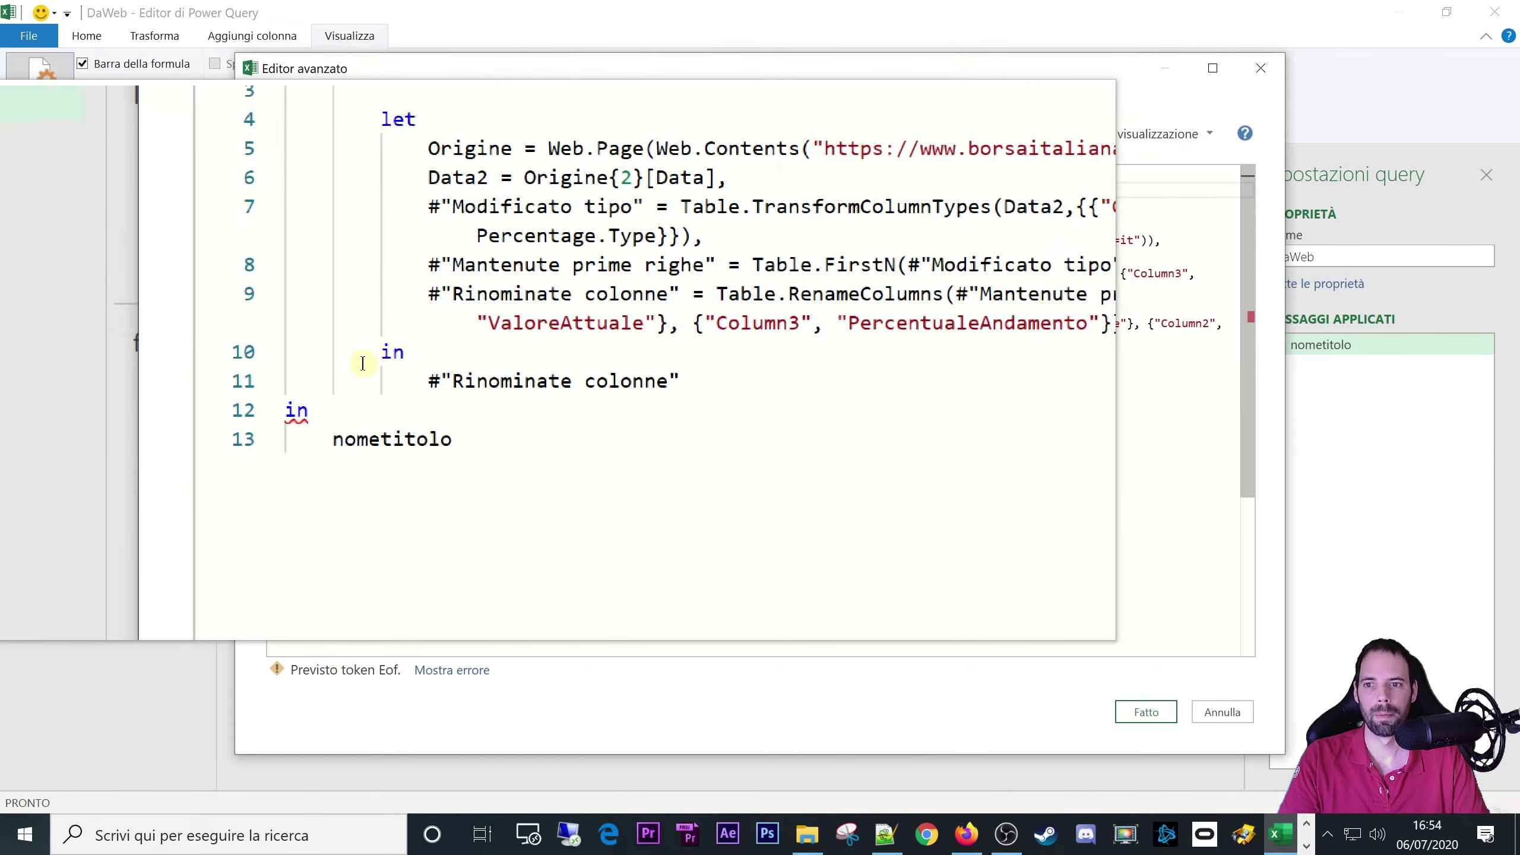
click(320, 390)
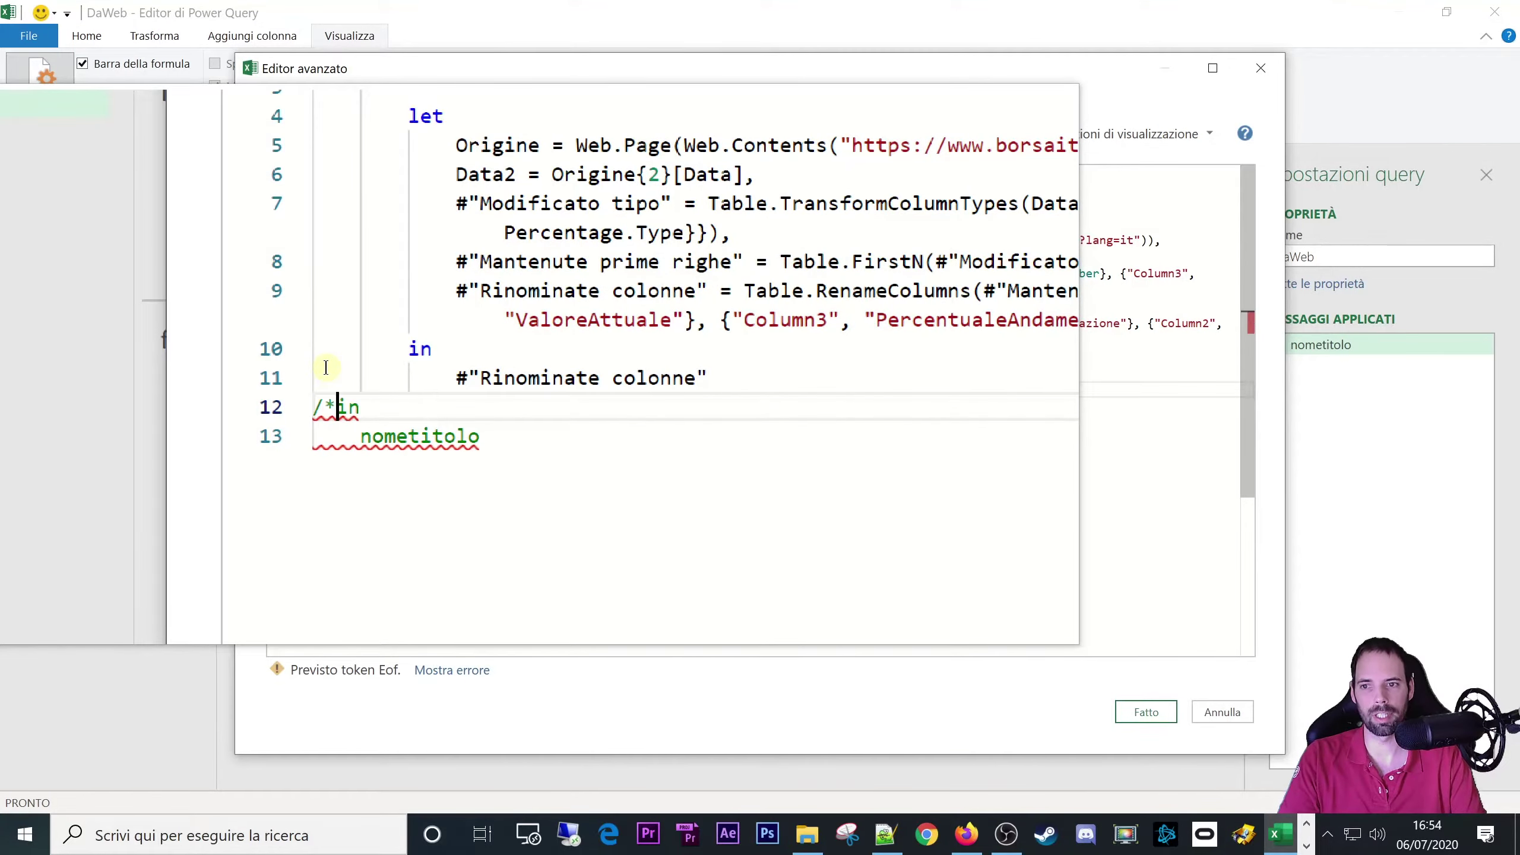
click(471, 407)
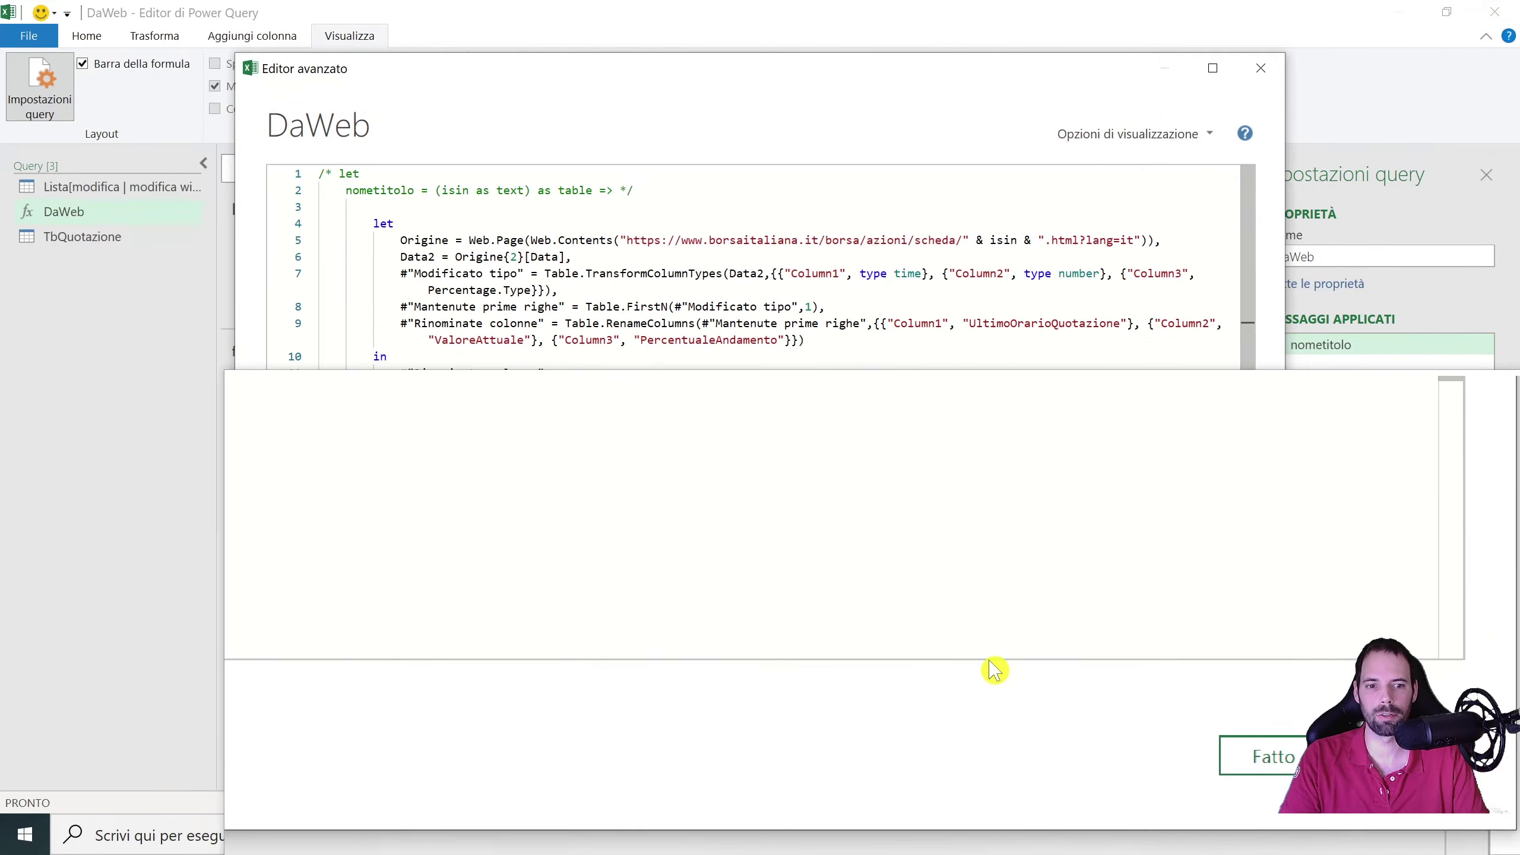
click(1144, 727)
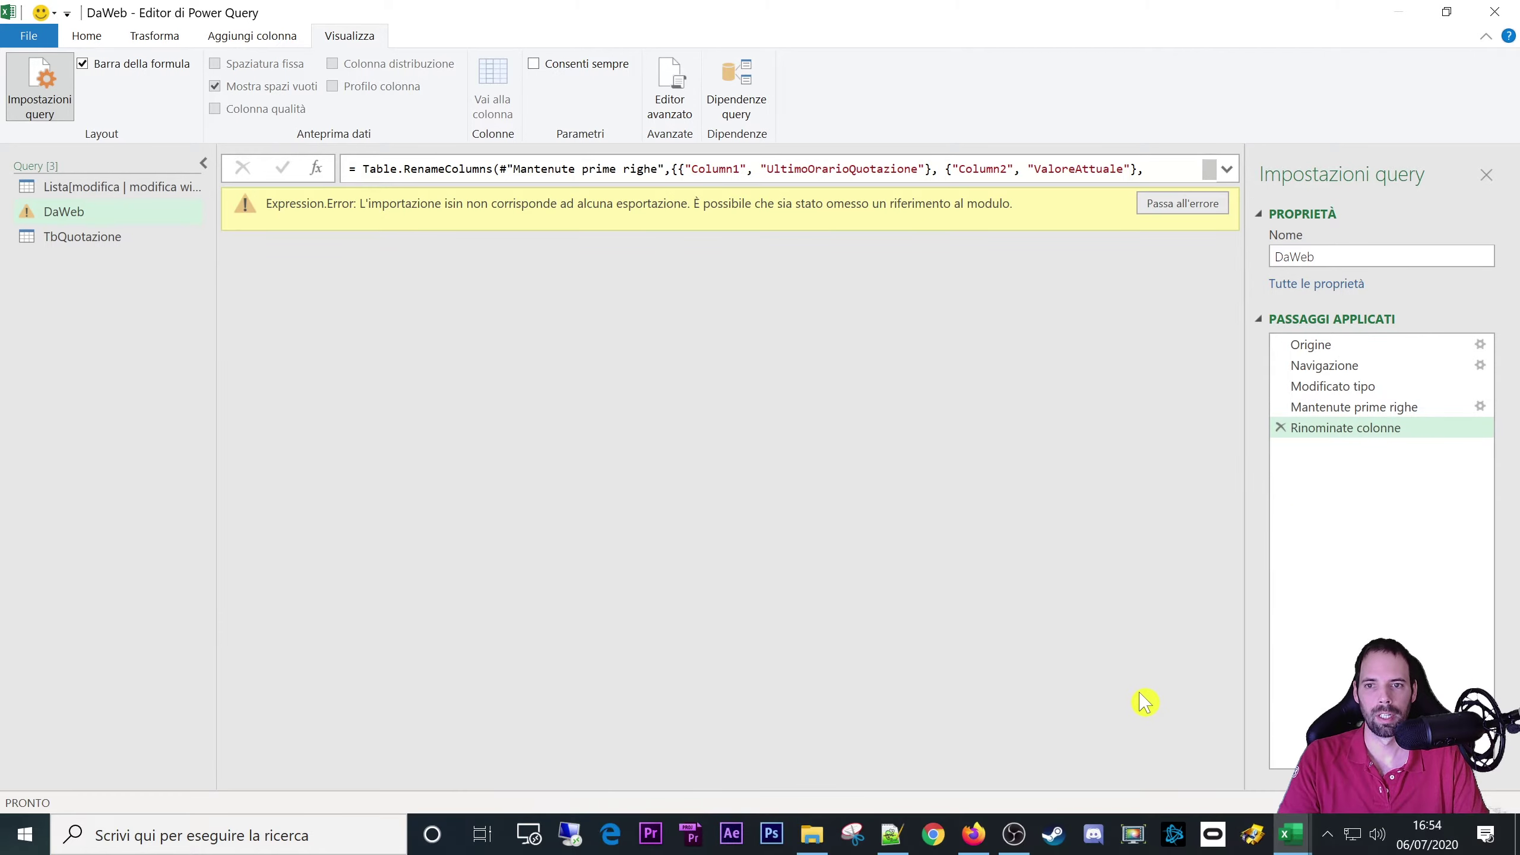
- Examine each applied step of DaWeb from Origine to Rinominate colonne, including the isin concatenation in the Origine formula
click(1312, 345)
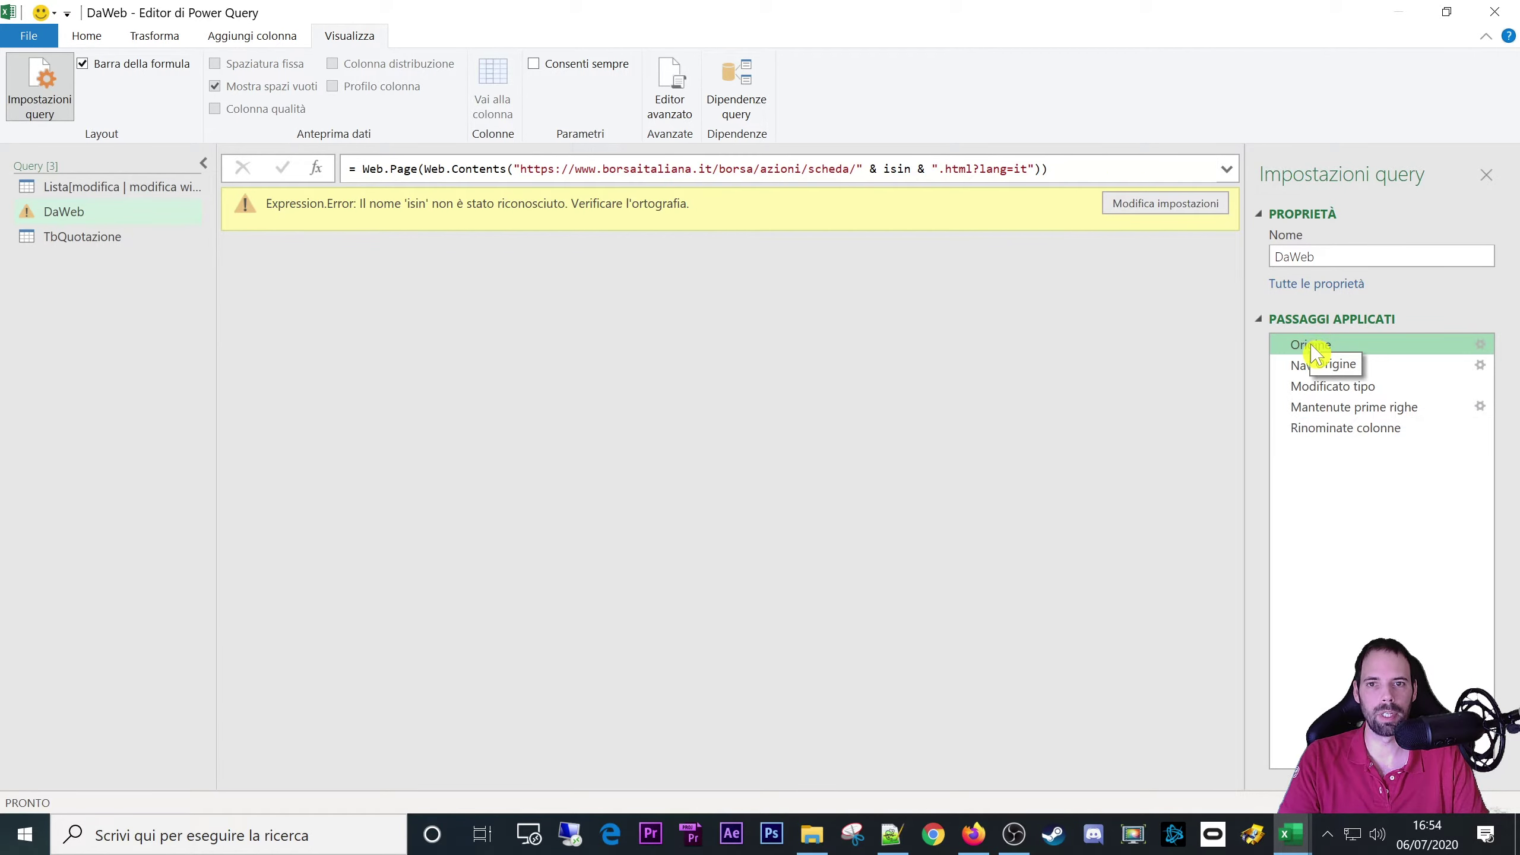
click(1323, 366)
click(1337, 387)
click(1338, 408)
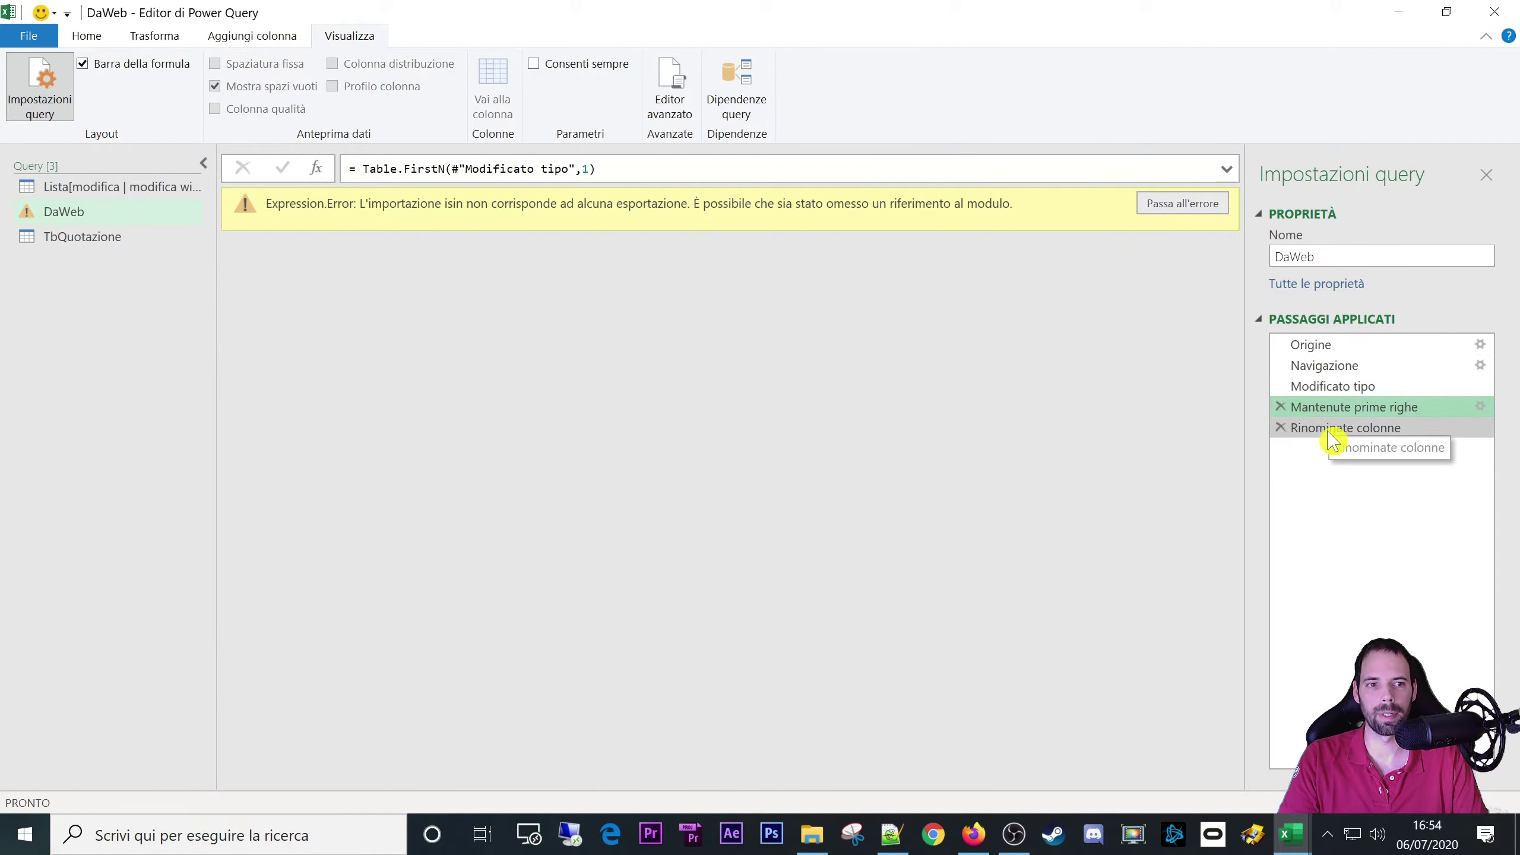
click(1338, 428)
click(1320, 346)
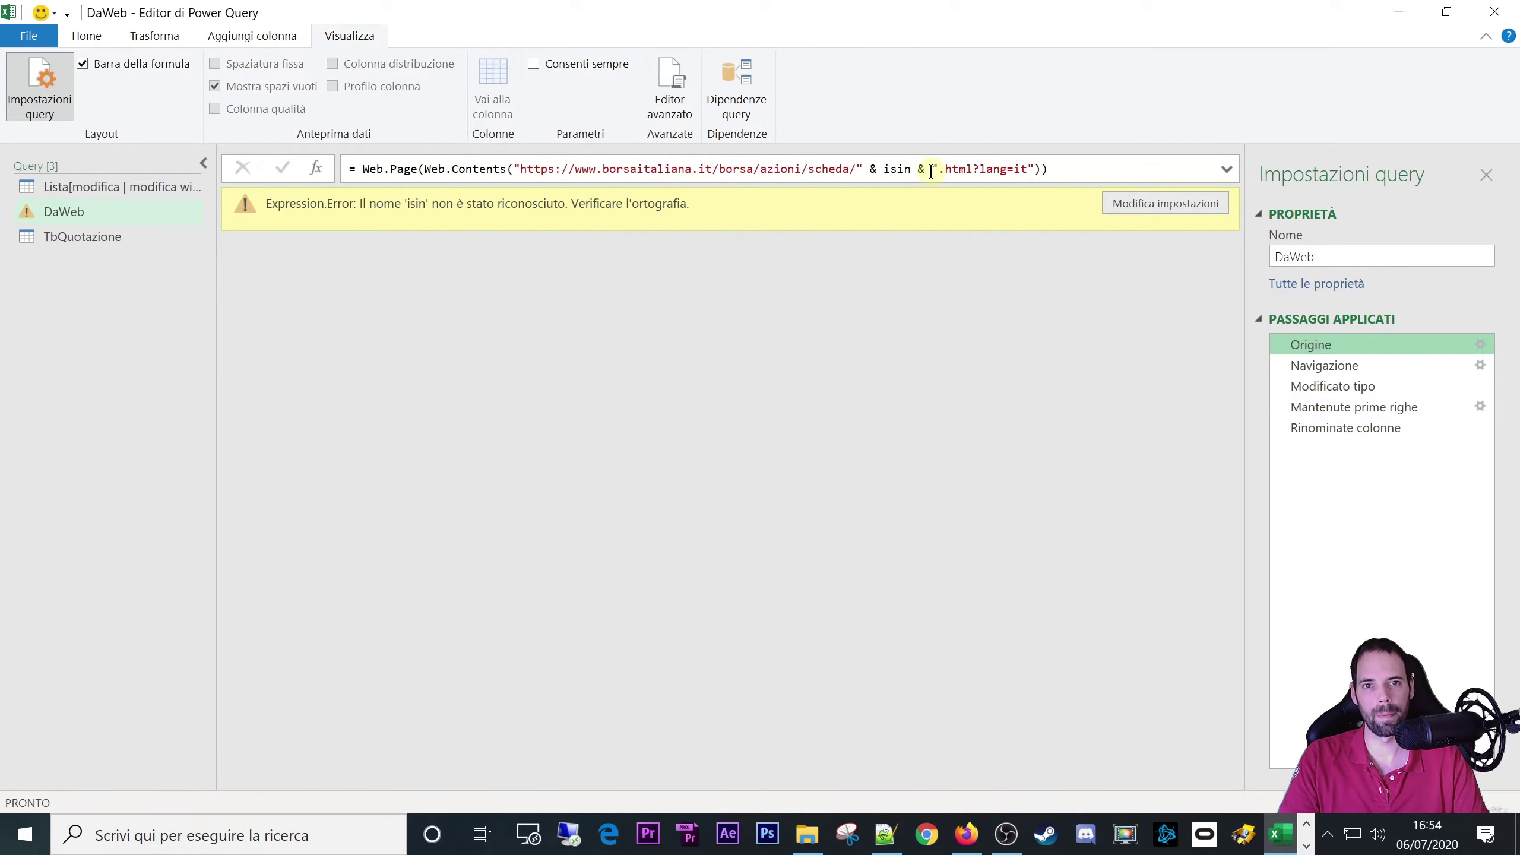
mouse_move(931, 170)
mouse_down()
mouse_move(861, 170)
mouse_move(934, 167)
mouse_up()
key(super)
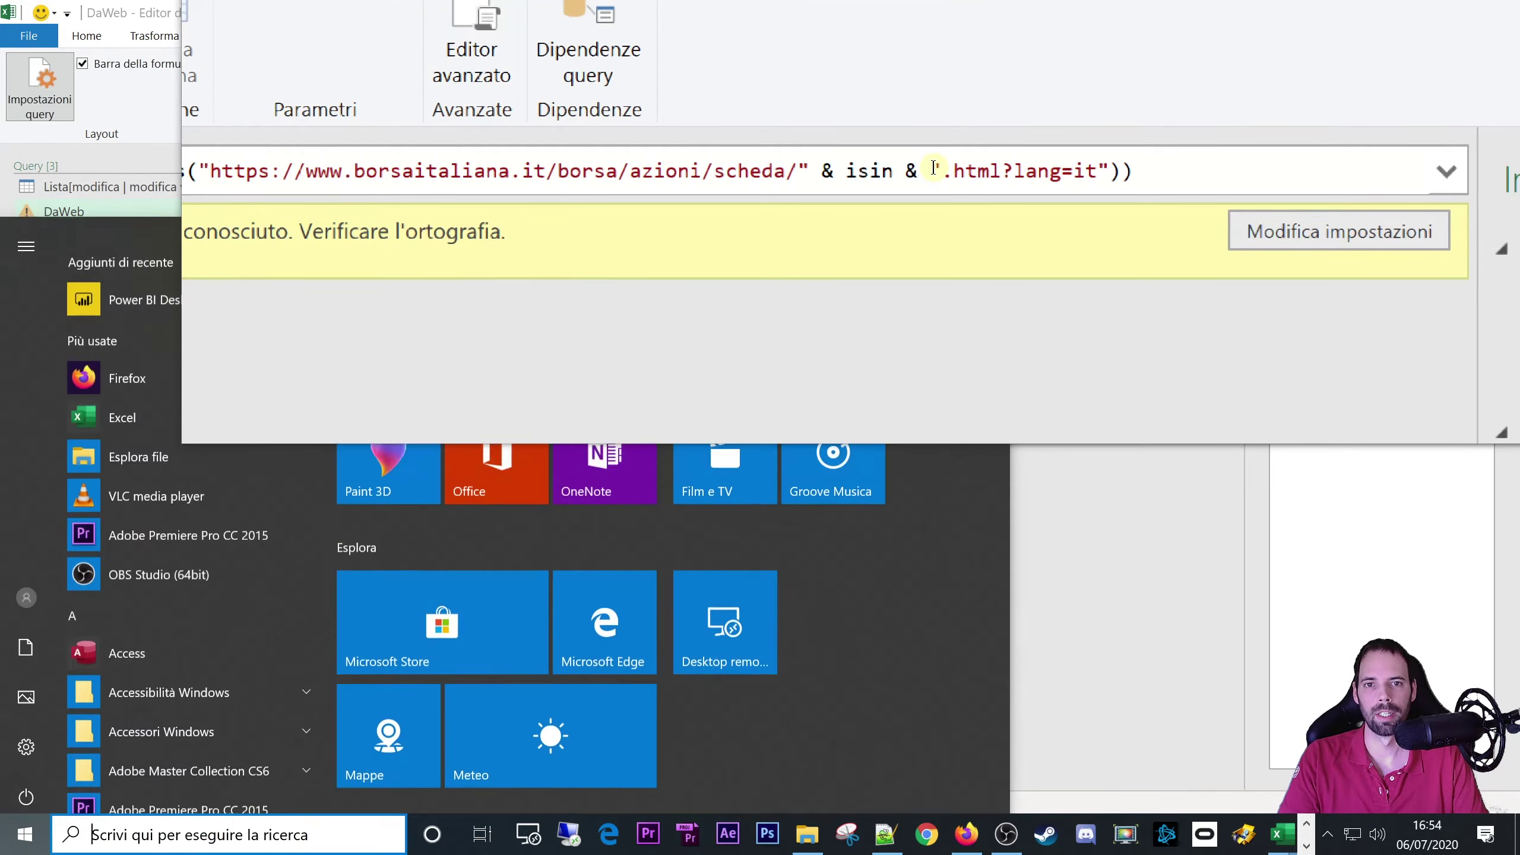
click(932, 170)
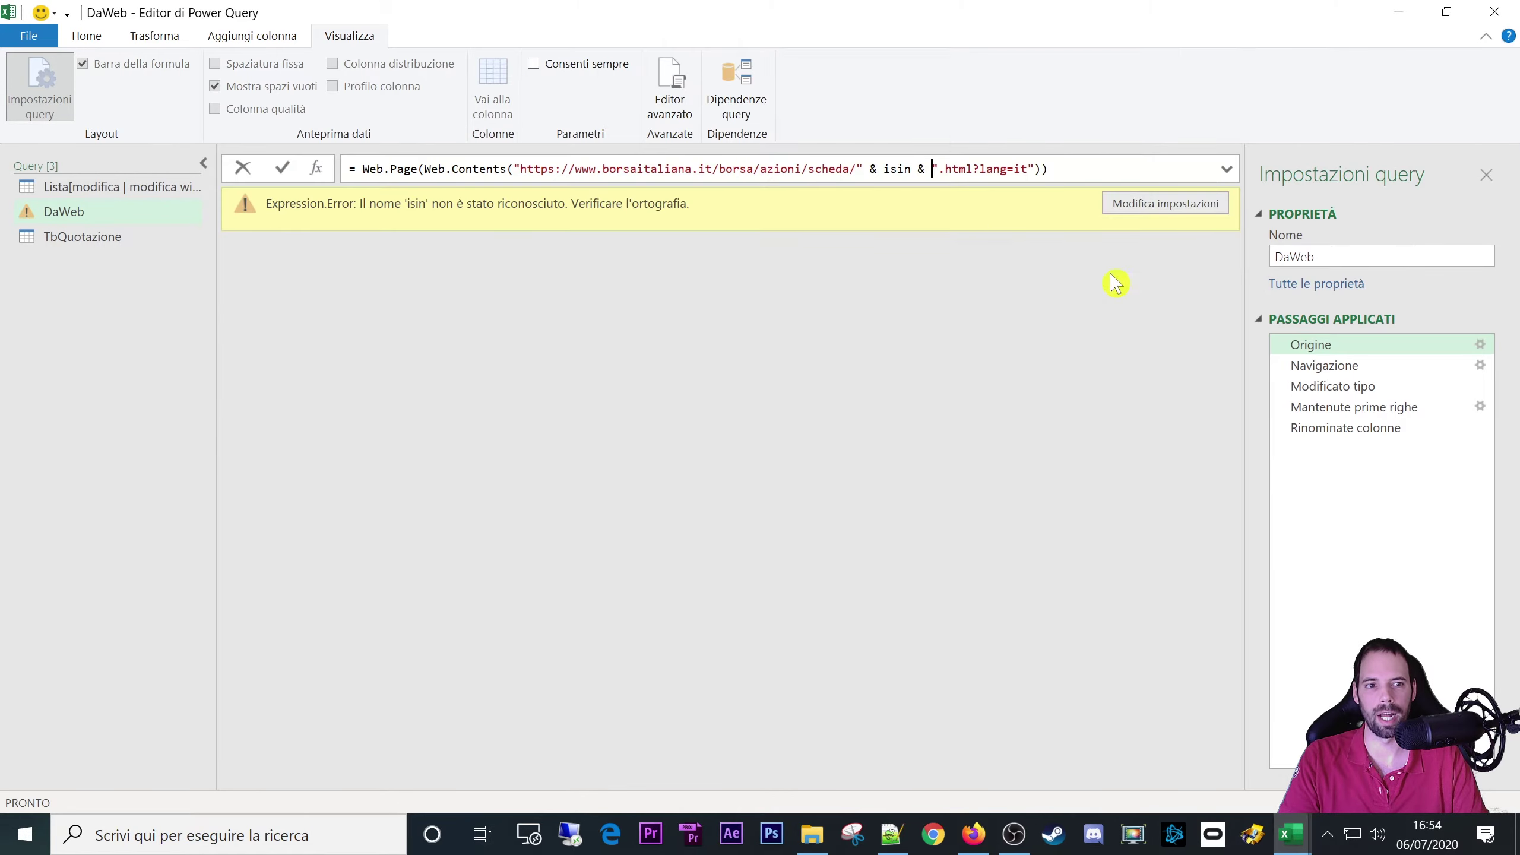
click(1333, 365)
click(1335, 386)
click(1338, 408)
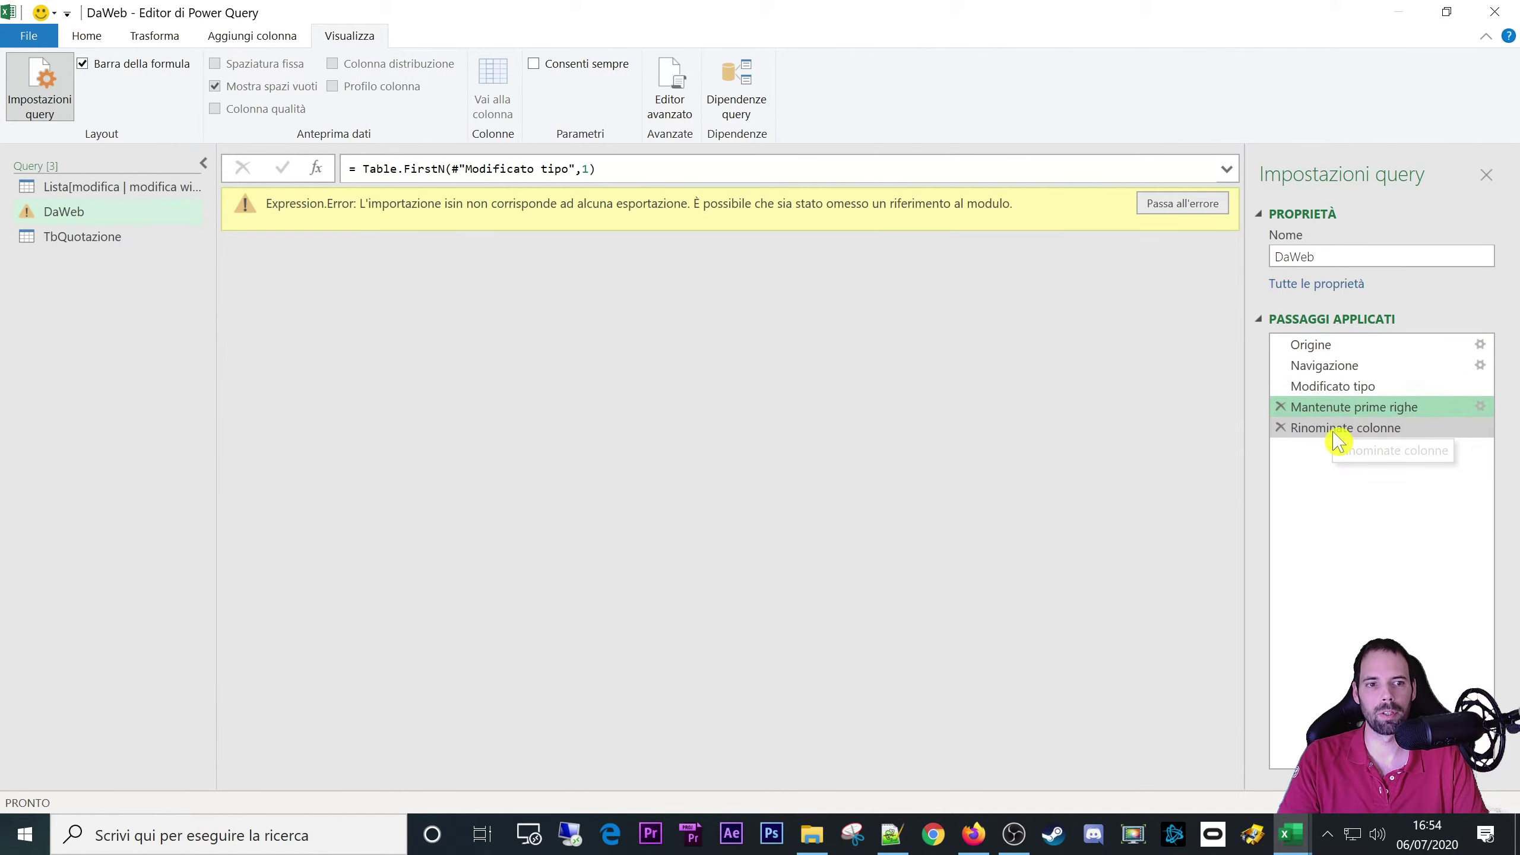
click(1335, 427)
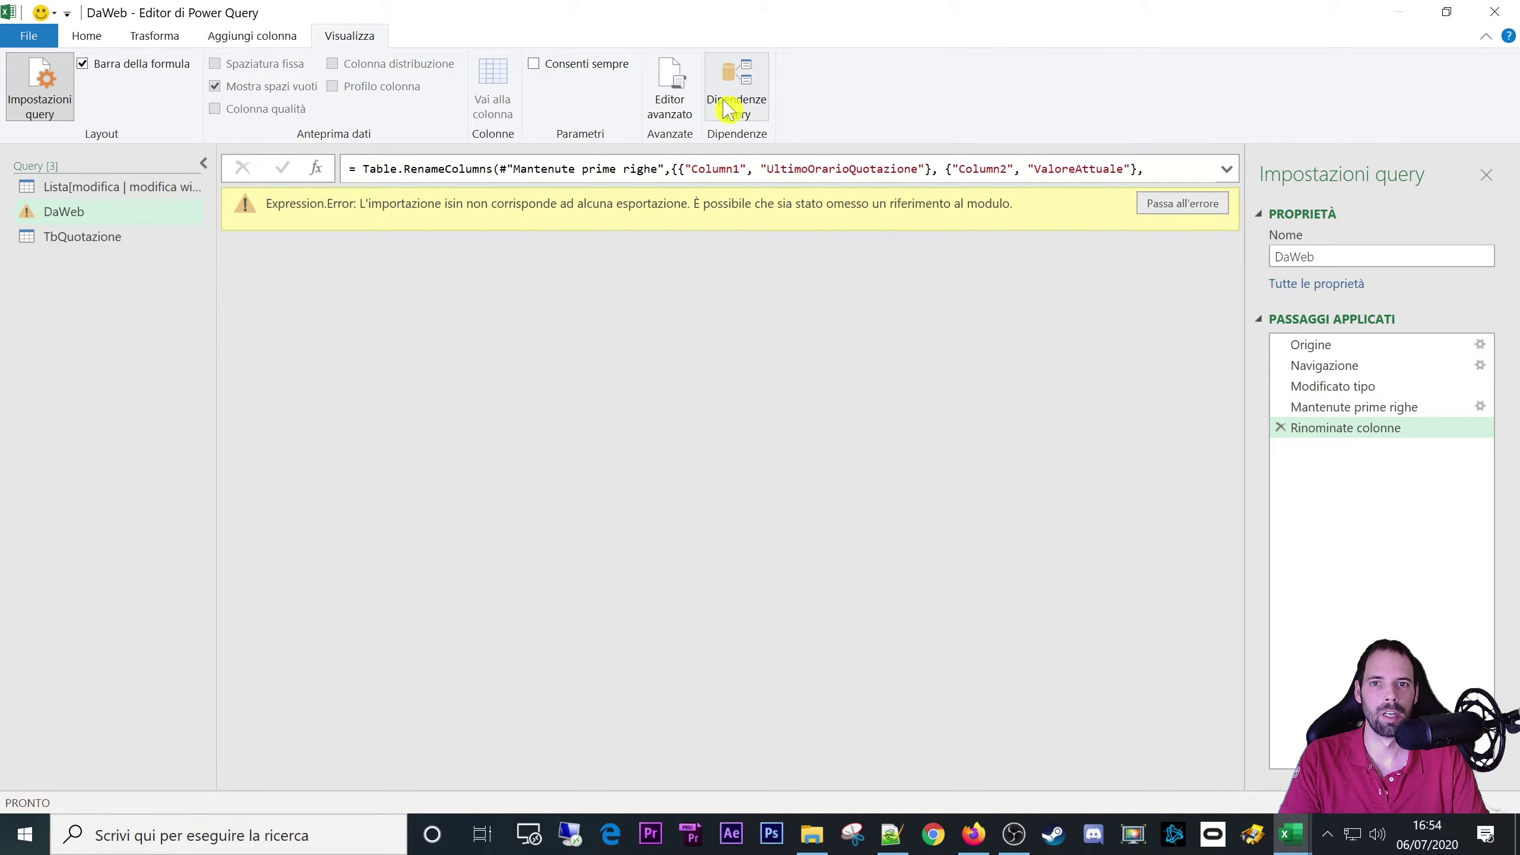
- Remove the /* */ comment marks around lines 1–2 and 12–13 of DaWeb's code and apply it as a function
click(670, 86)
click(637, 190)
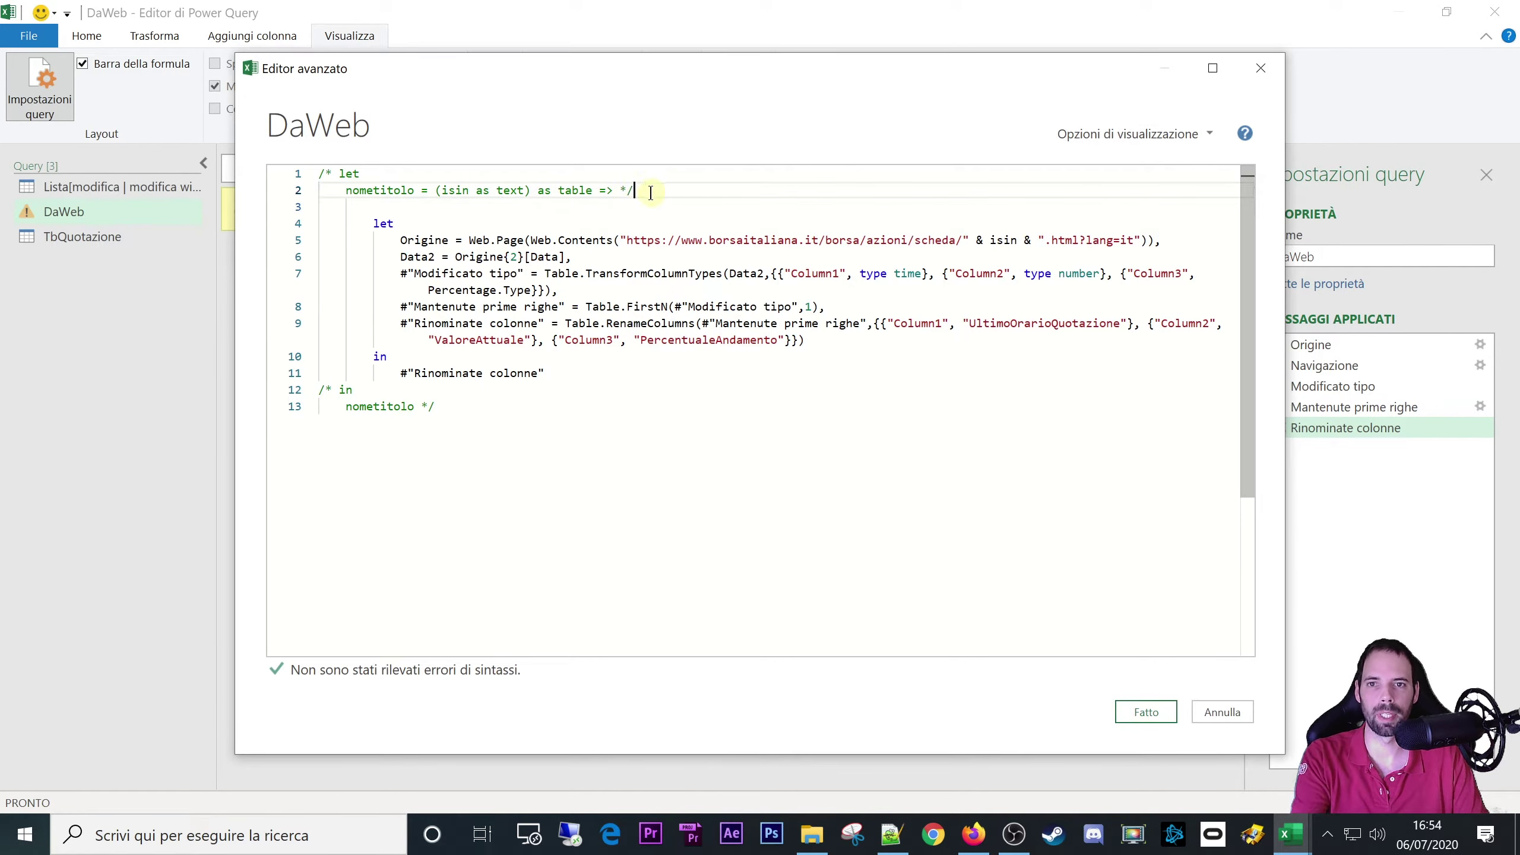
key(shift+Left)
key(shift+Left)
key(BackSpace)
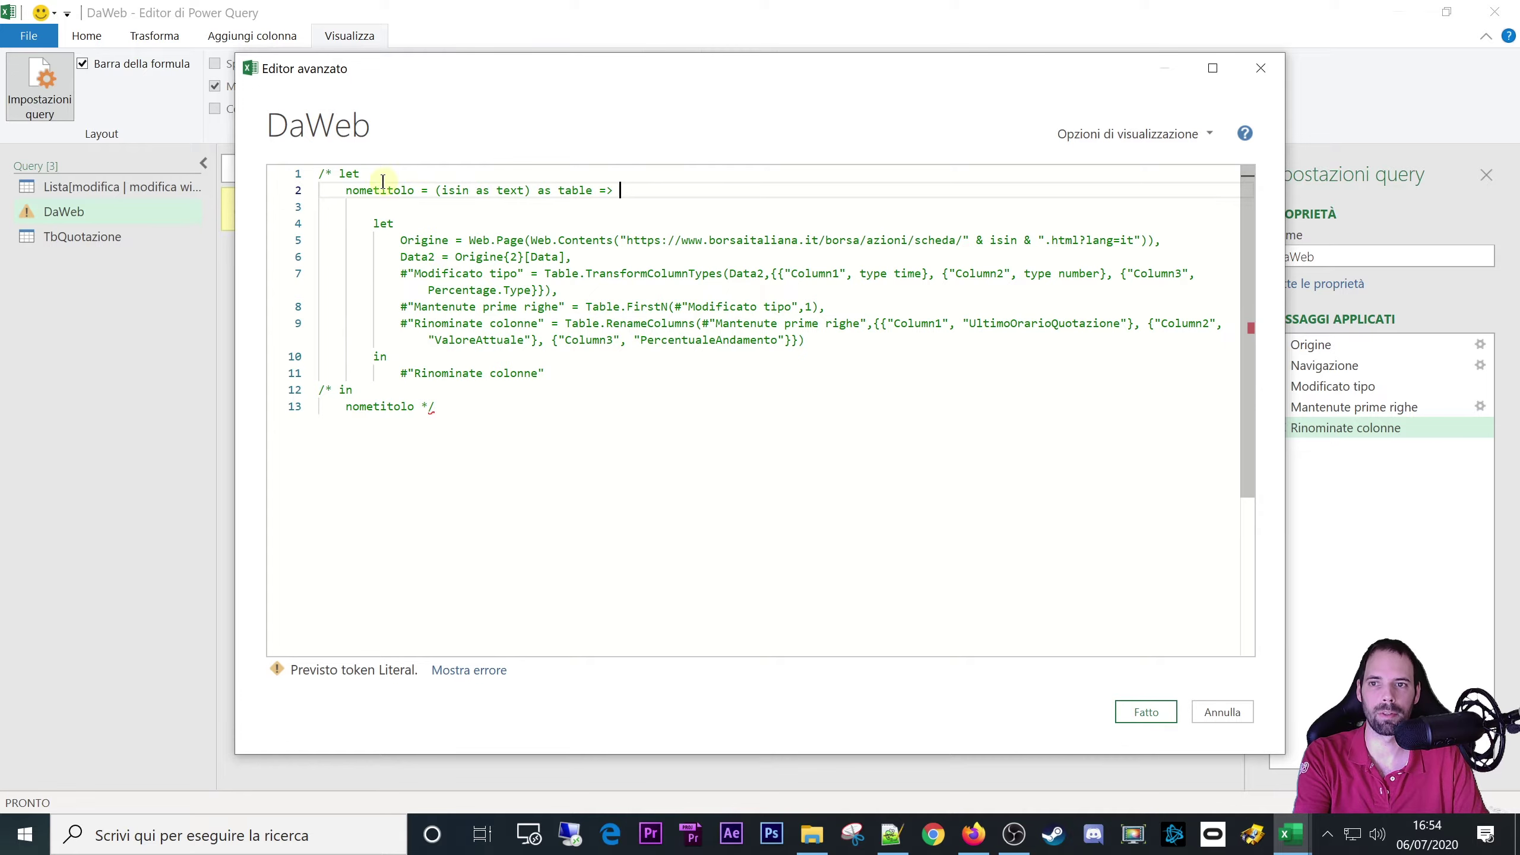
click(334, 174)
key(BackSpace)
key(BackSpace)
click(338, 390)
key(BackSpace)
key(BackSpace)
key(BackSpace)
click(438, 410)
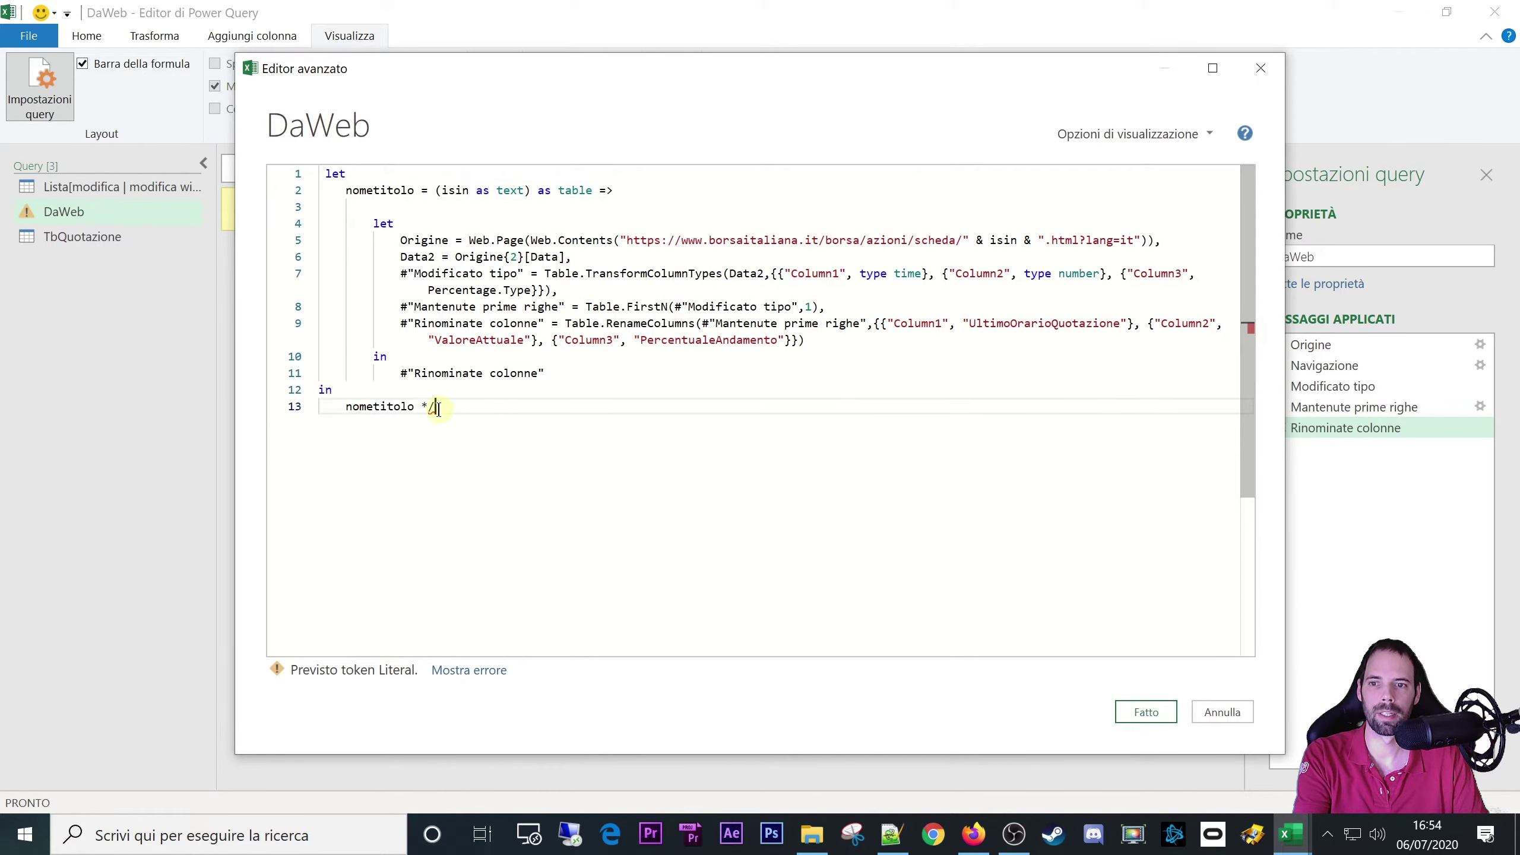
key(BackSpace)
key(BackSpace)
click(1144, 712)
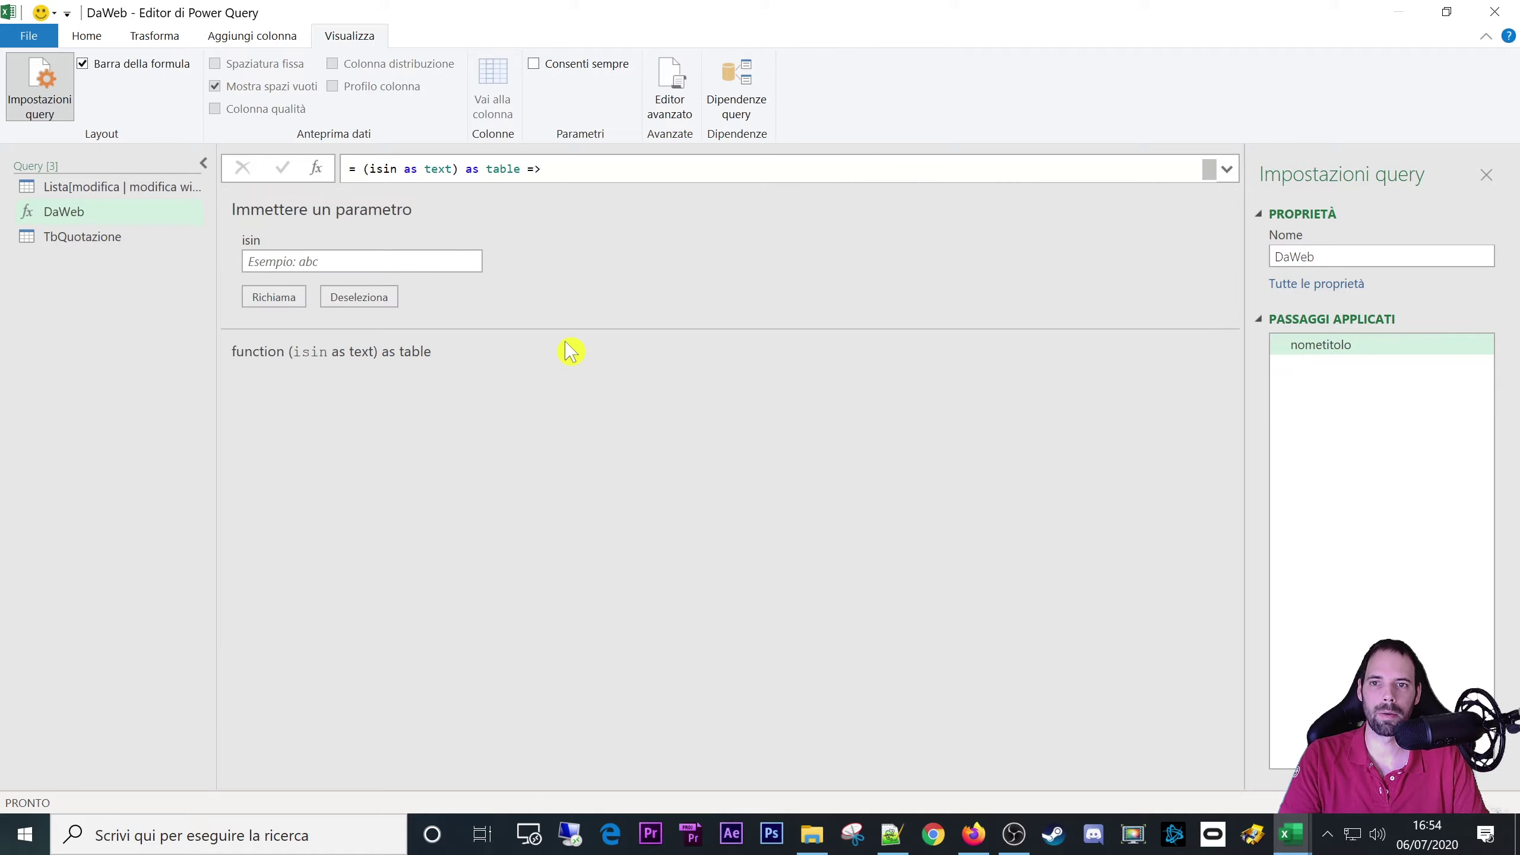
- Preview the nested TitoliAzionari tables of the Fiat, Intesa and ENI rows in the TbQuotazione query
click(58, 237)
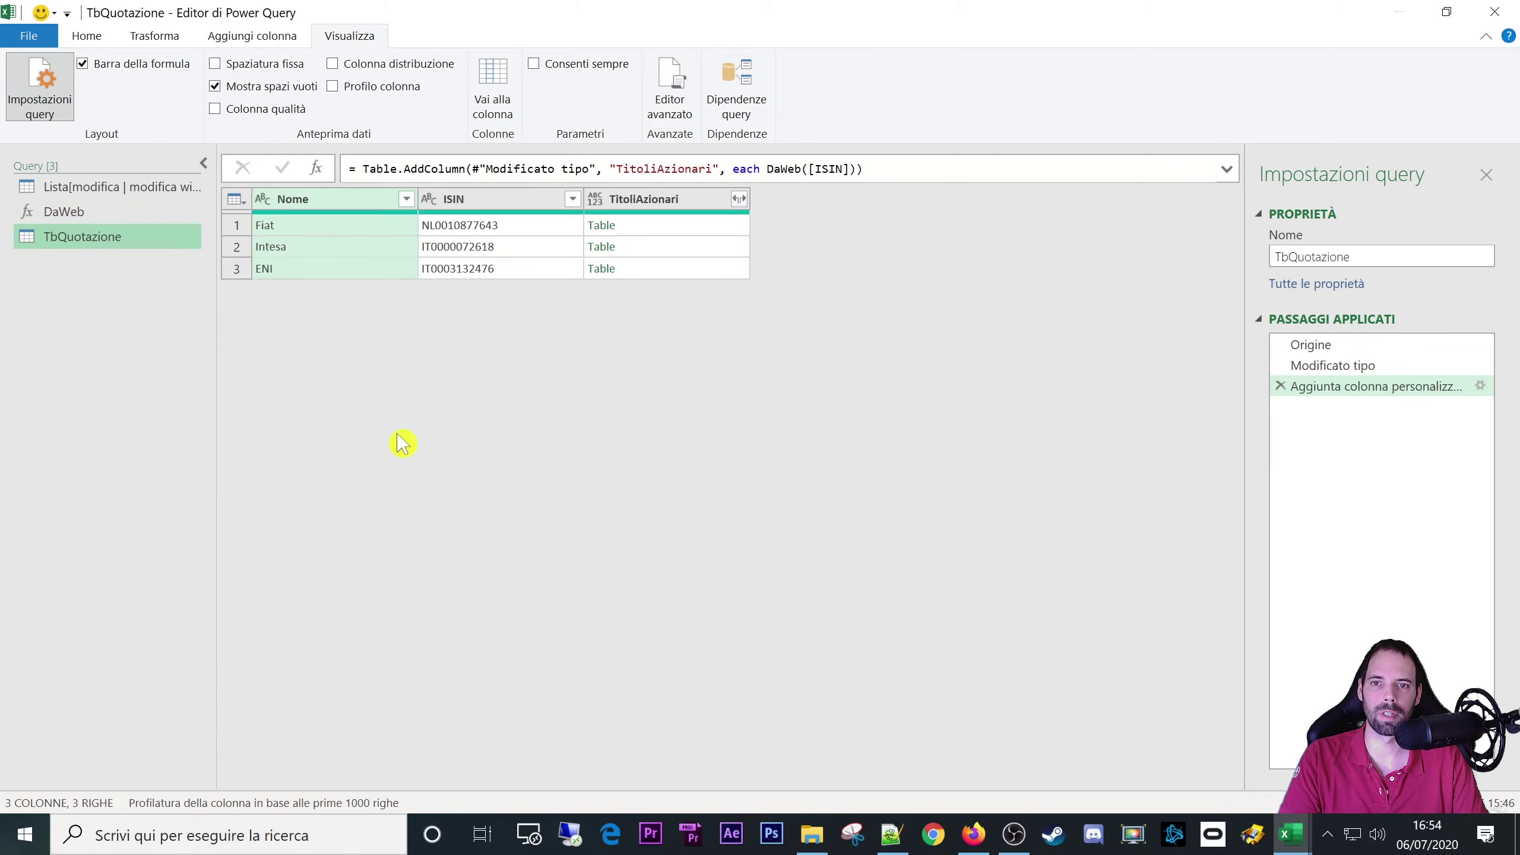
click(644, 230)
click(652, 247)
click(655, 271)
click(656, 227)
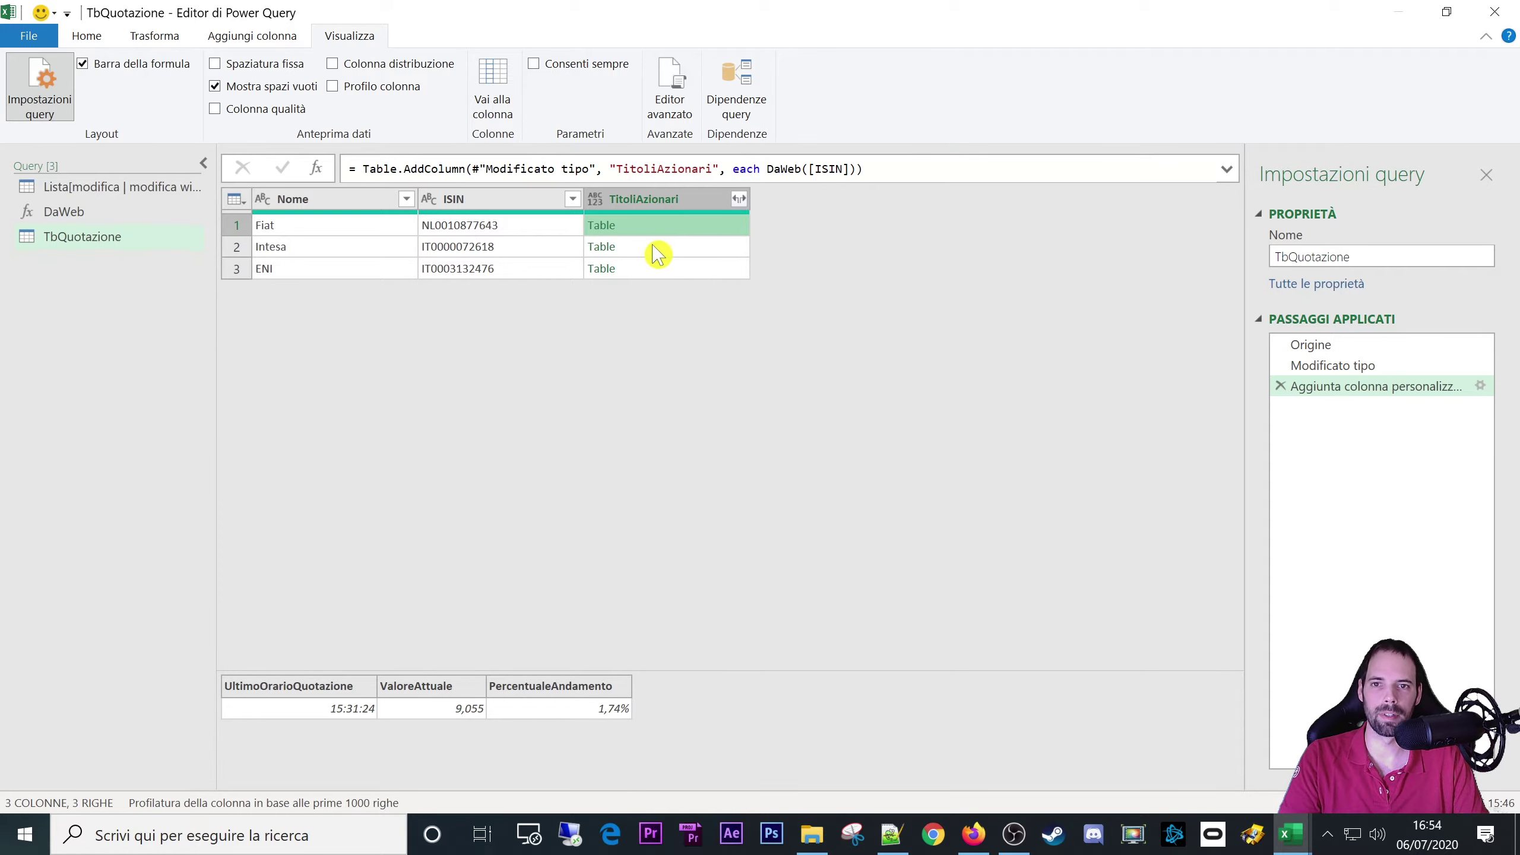
click(652, 247)
click(656, 270)
click(683, 226)
- Expand TitoliAzionari into UltimoOrarioQuotazione, ValoreAttuale and PercentualeAndamento without the original column name as prefix, and check the expanded values
click(736, 202)
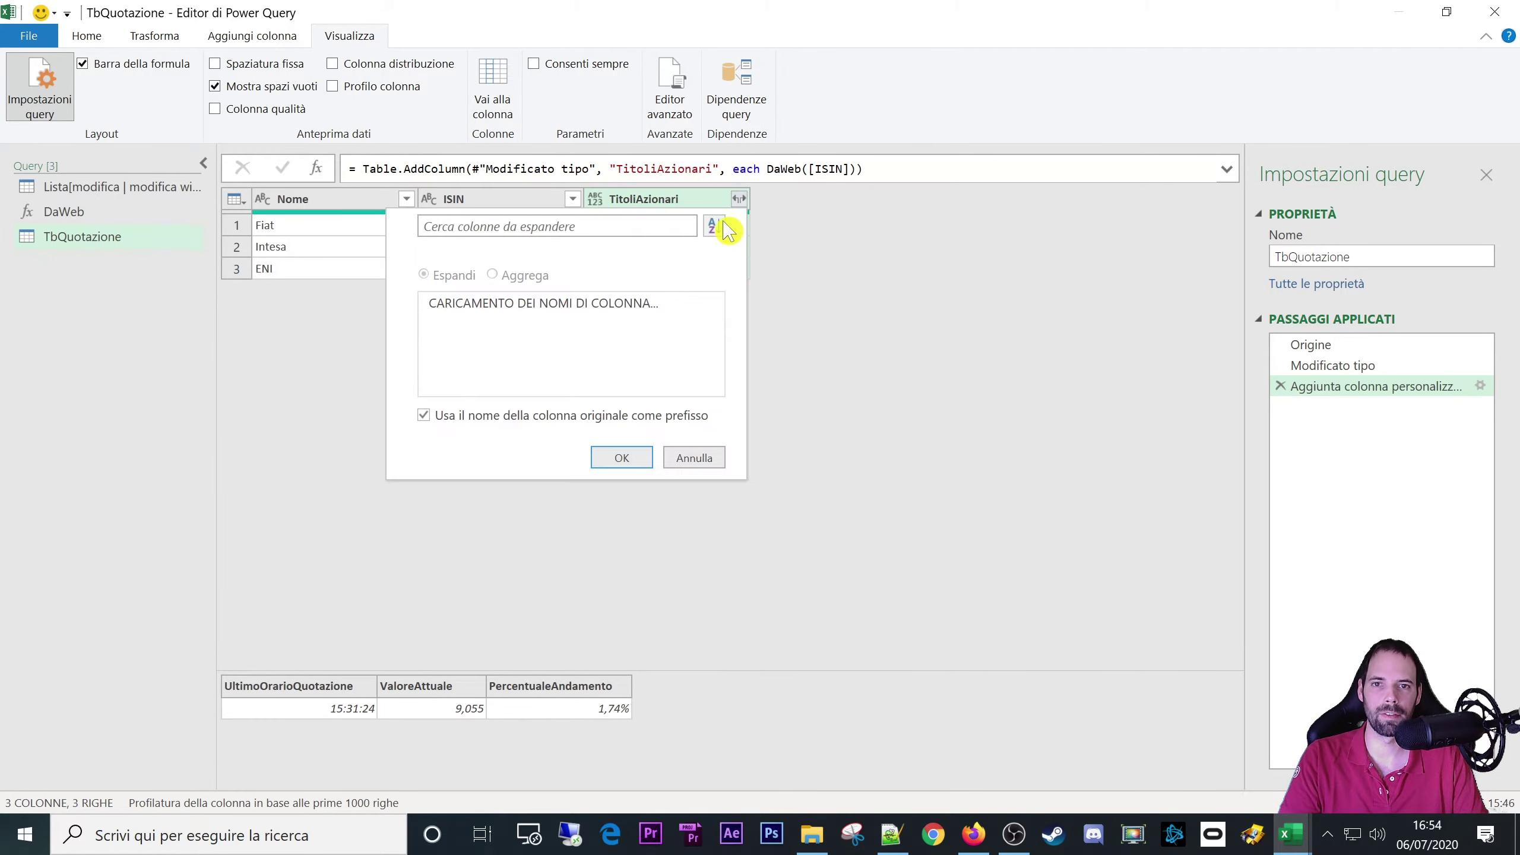
click(445, 417)
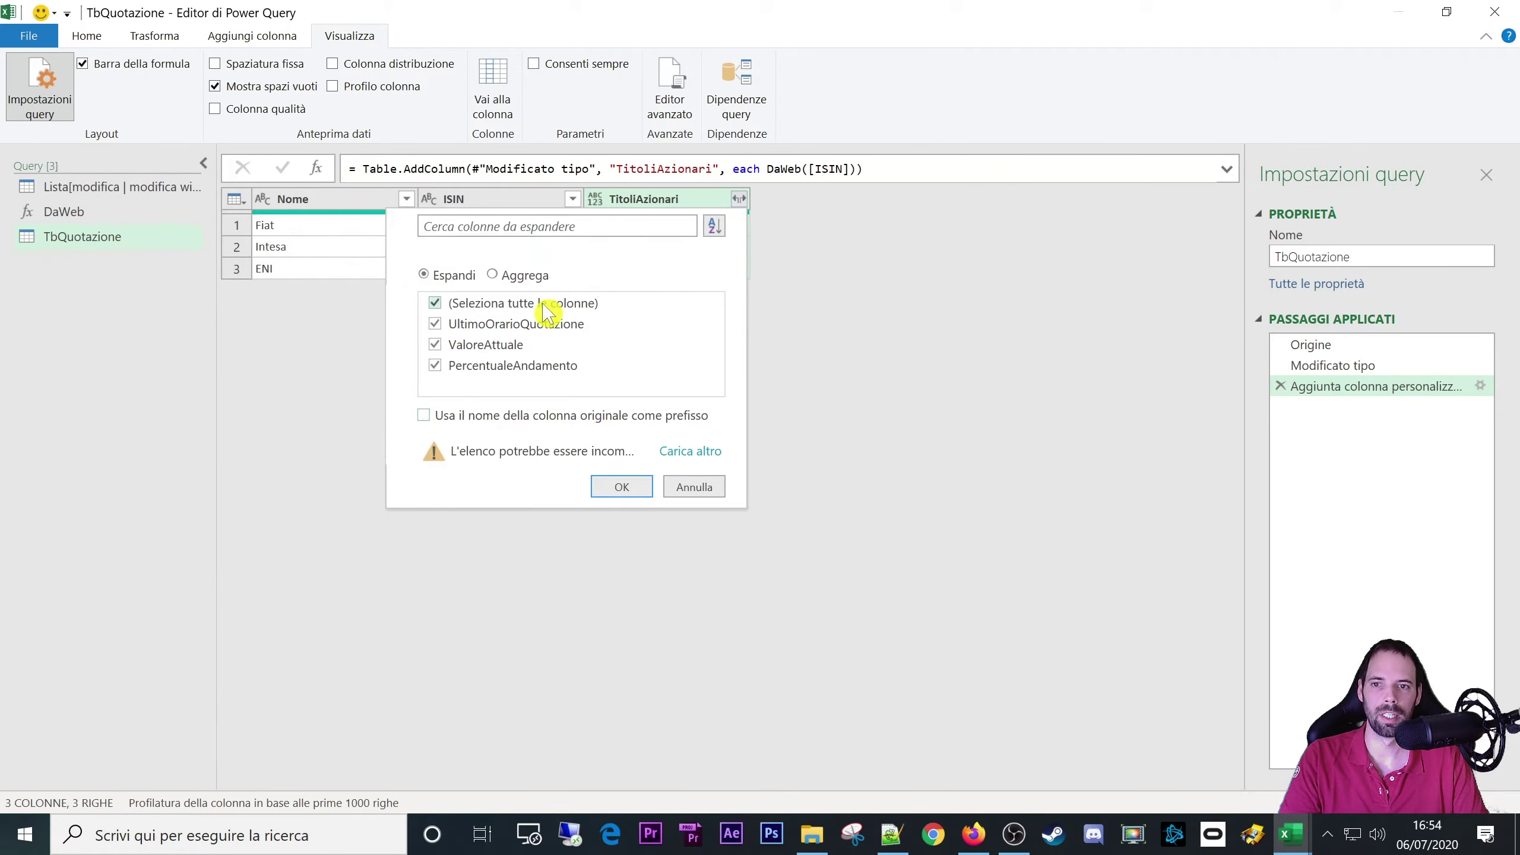
click(623, 487)
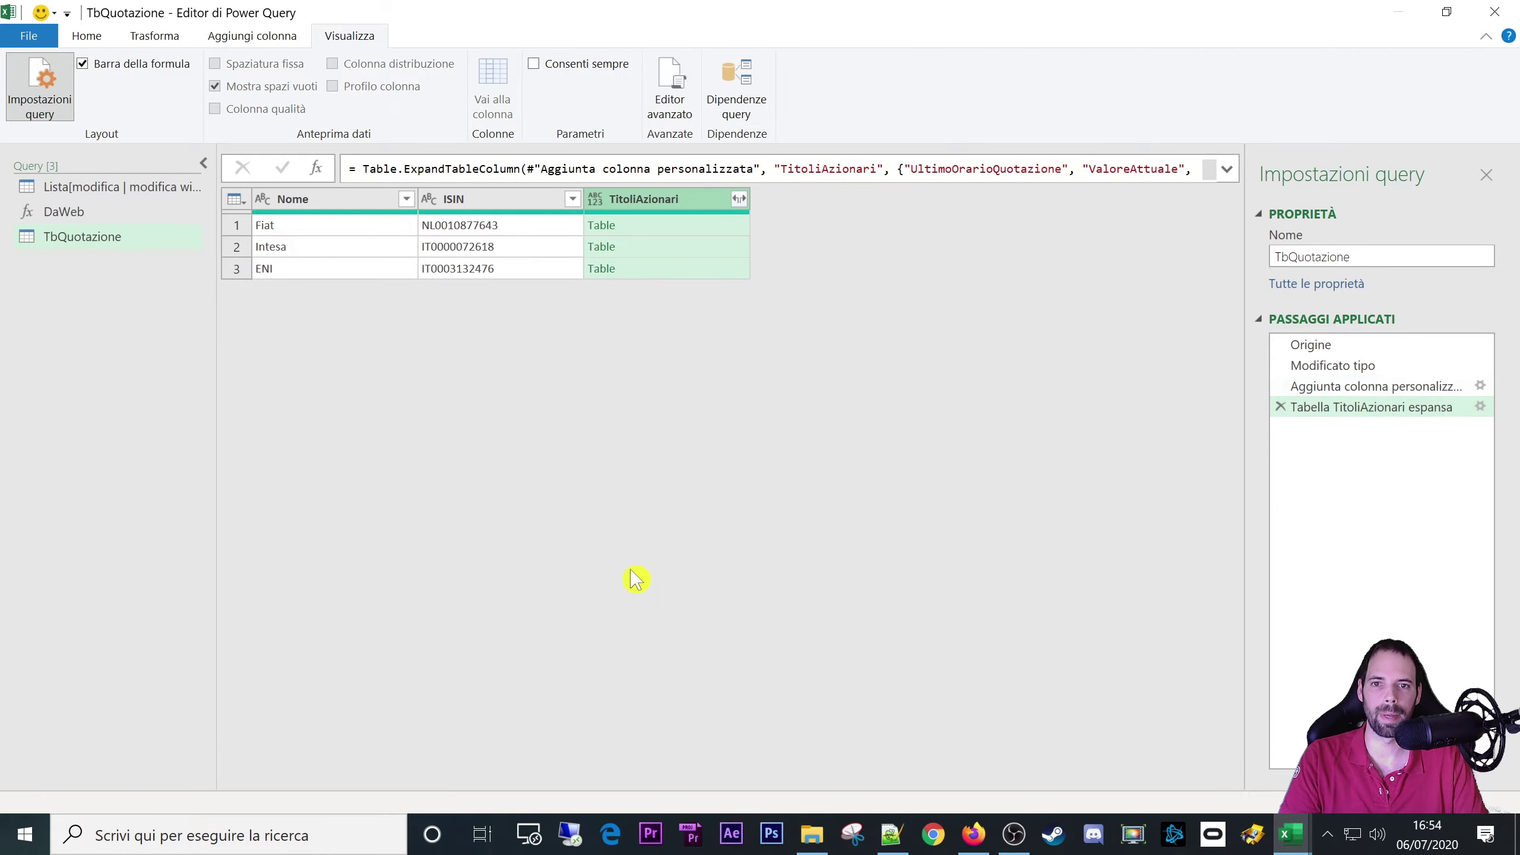
click(490, 201)
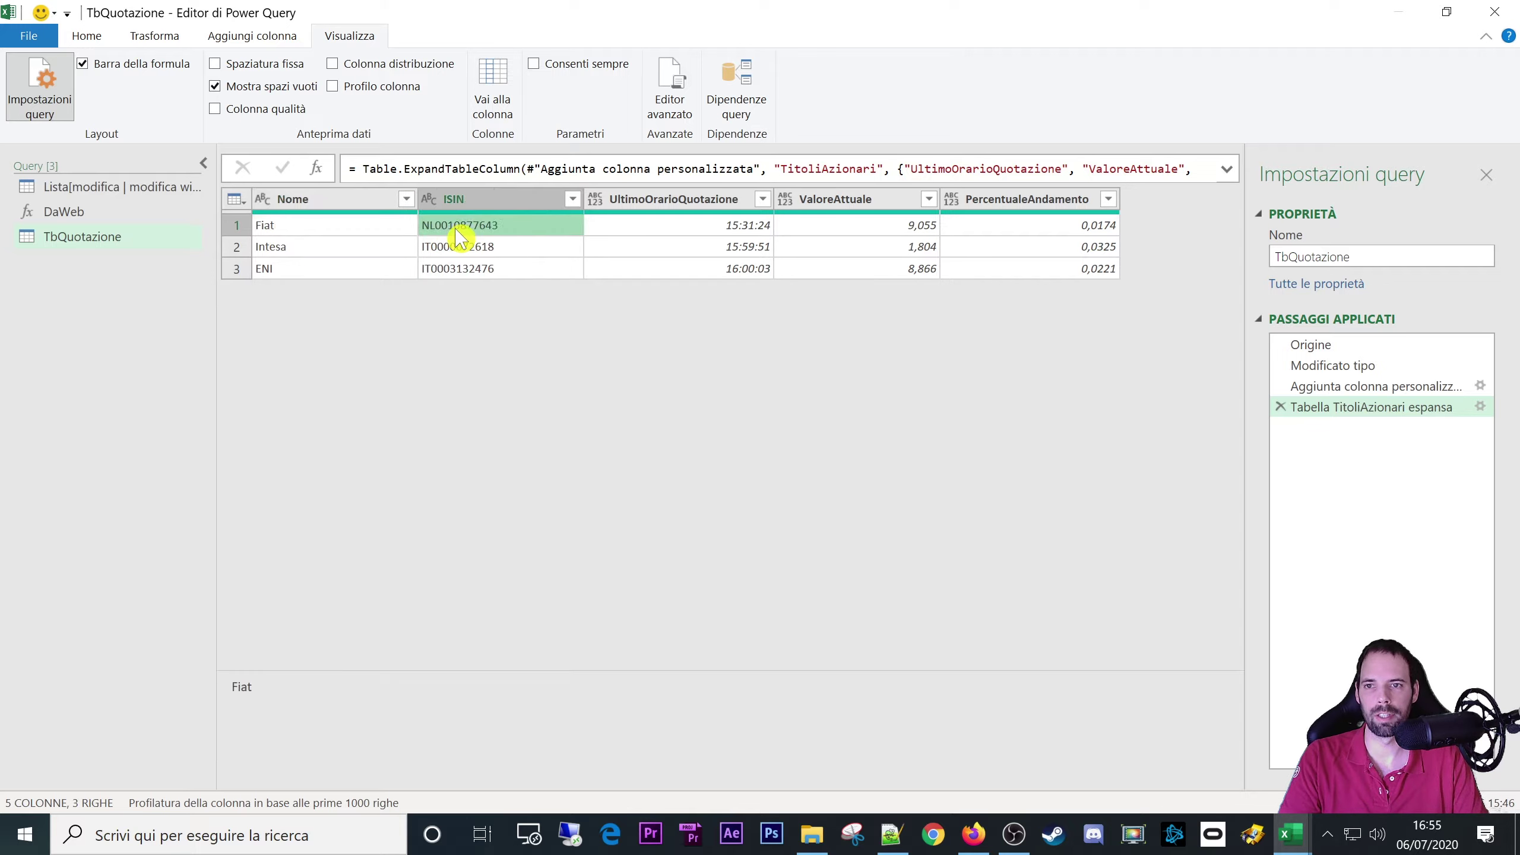
click(474, 247)
click(727, 230)
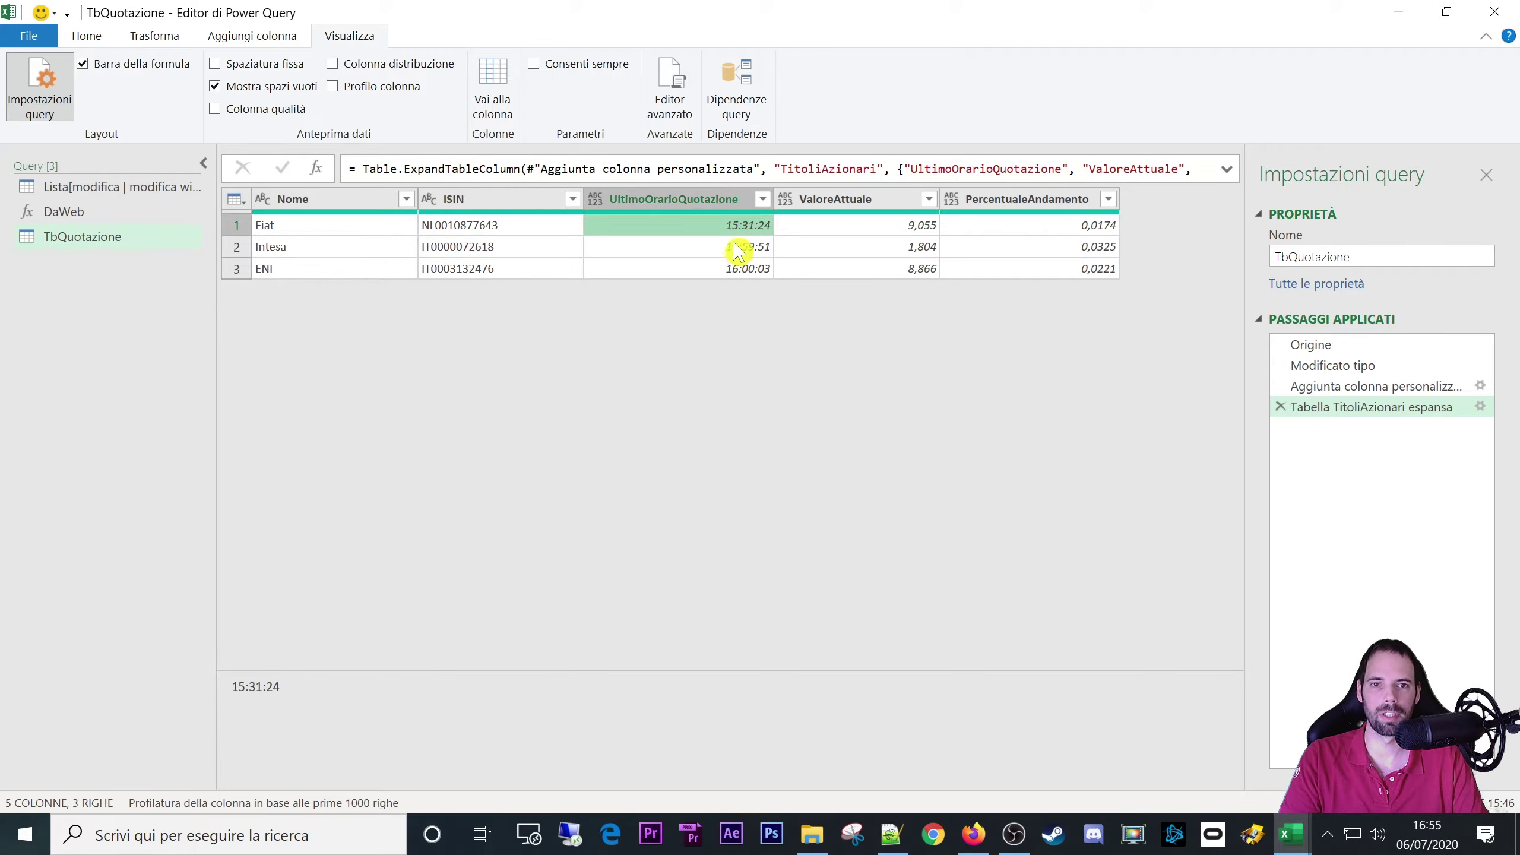
click(732, 270)
click(844, 247)
click(838, 267)
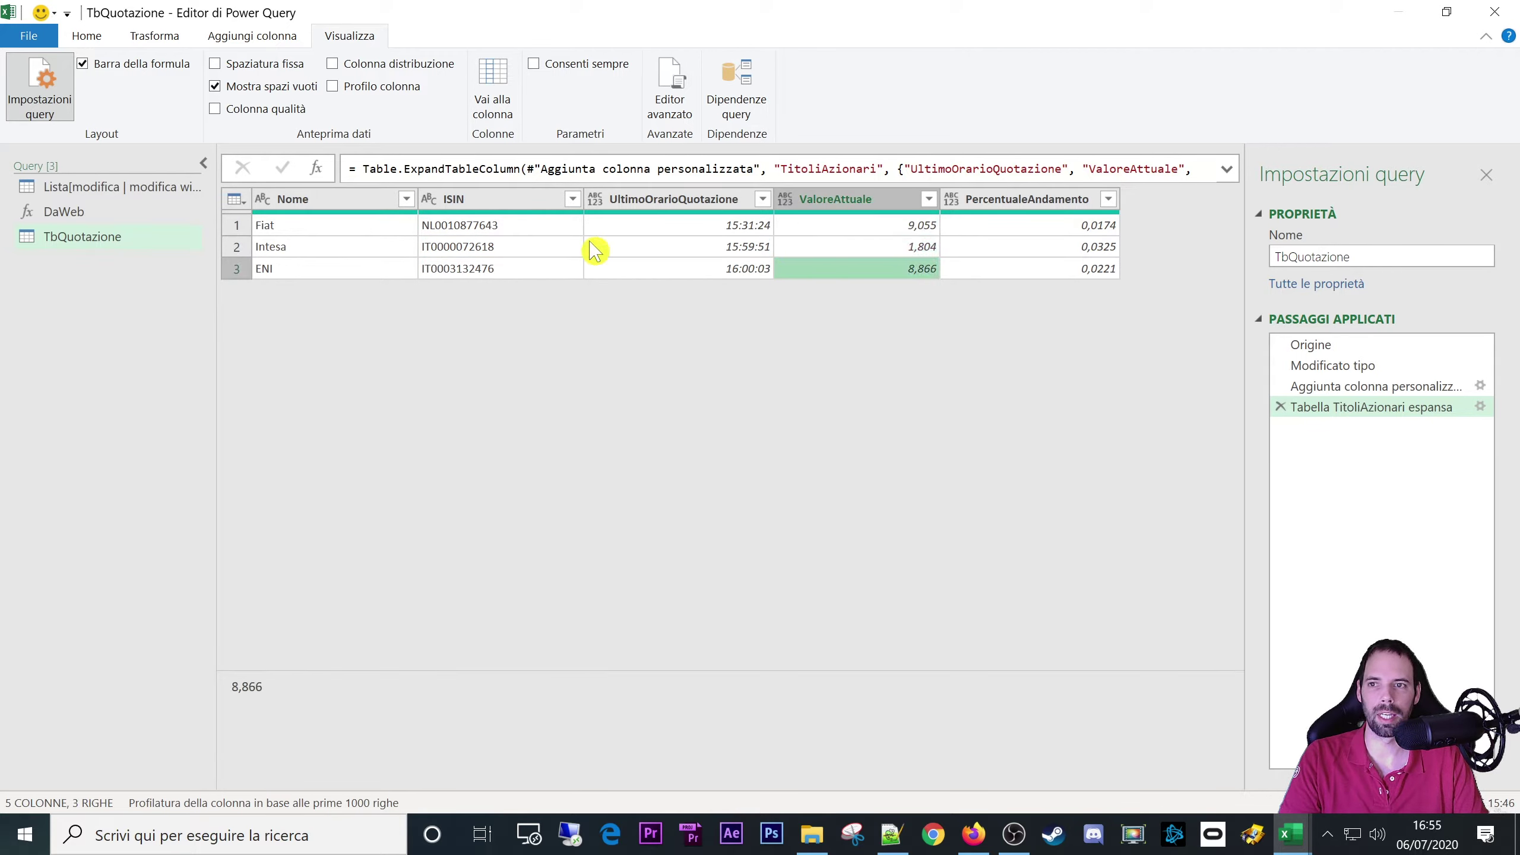
- Close the editor and load TbQuotazione as a table into the existing worksheet at cell F6 of Foglio1
click(96, 39)
click(28, 108)
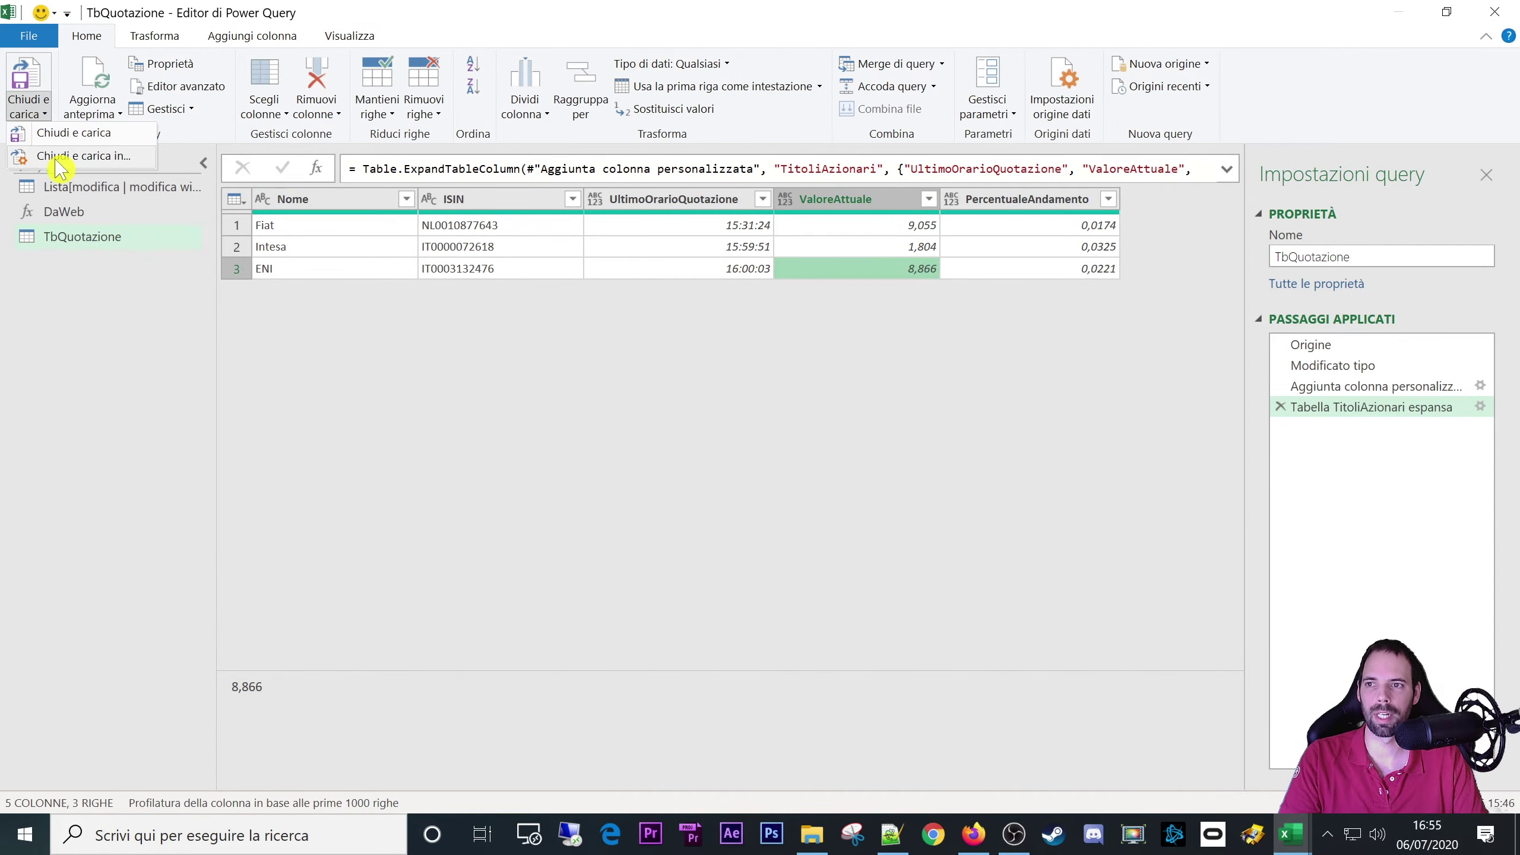
click(51, 157)
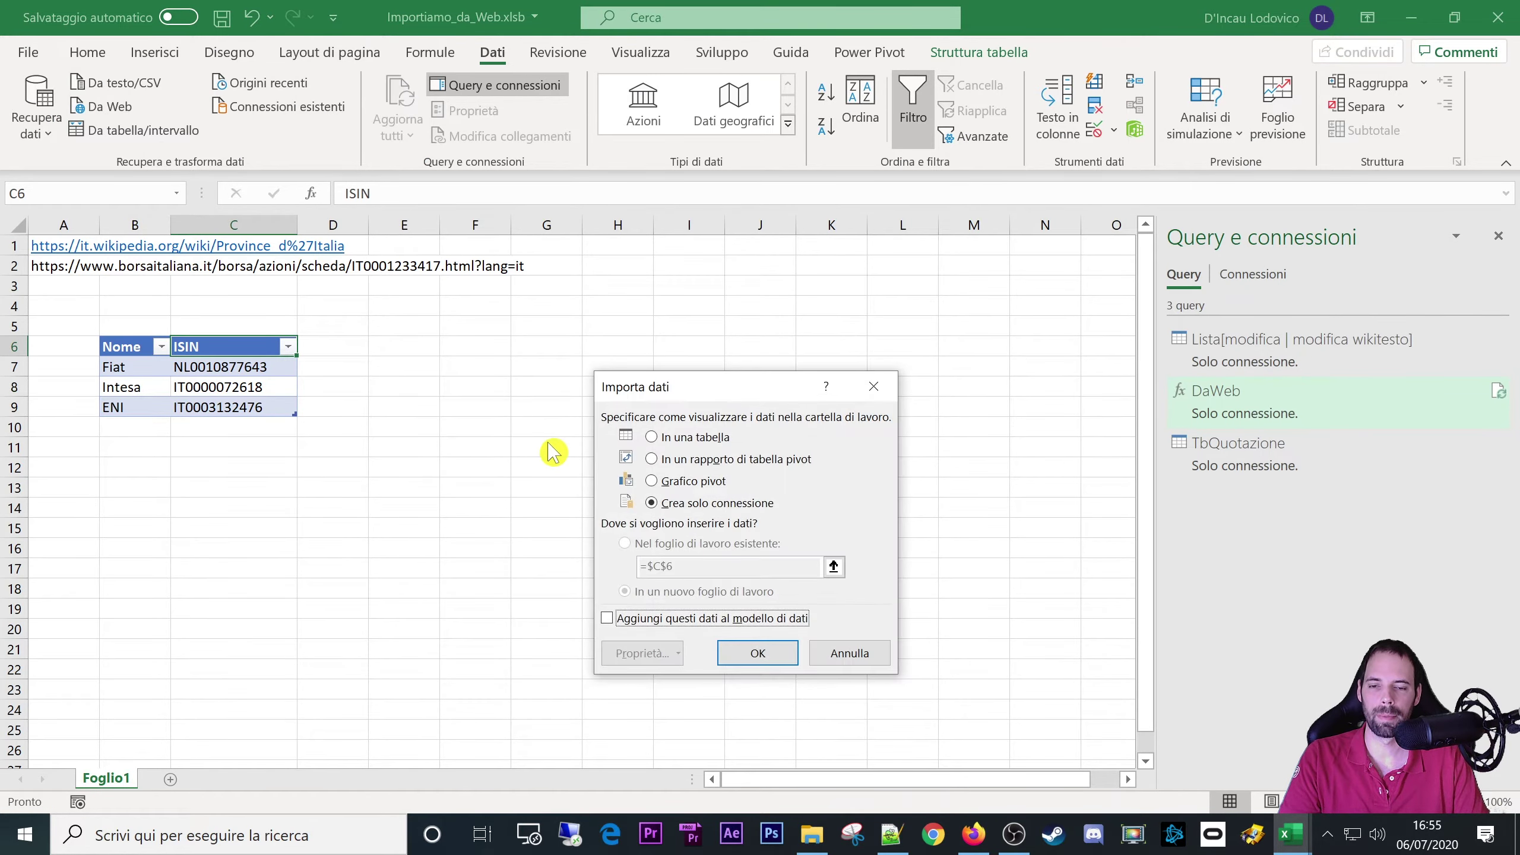
click(688, 438)
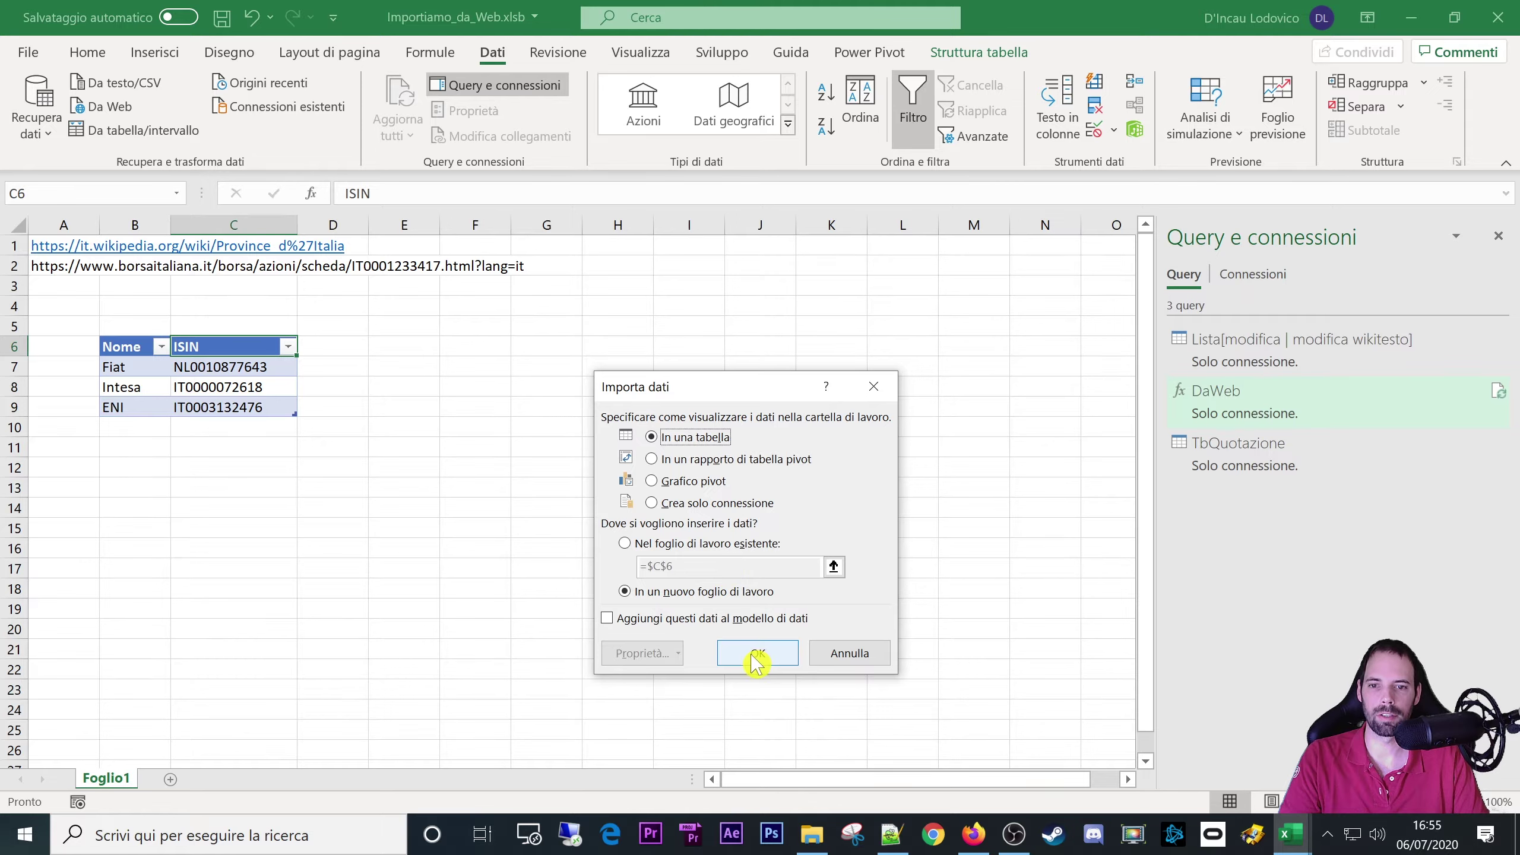
click(679, 545)
click(475, 326)
click(475, 346)
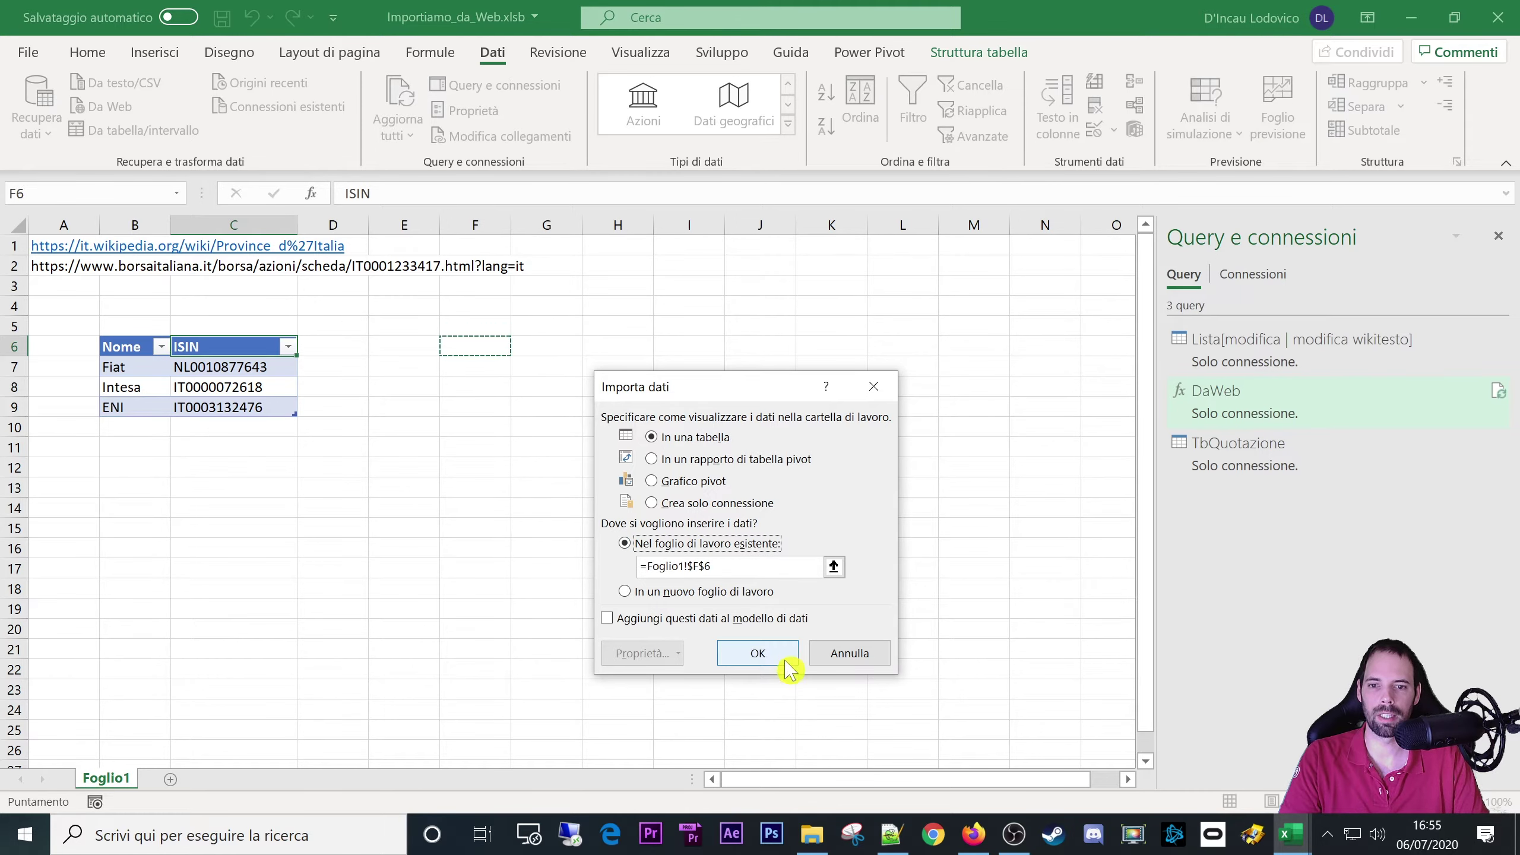
click(785, 659)
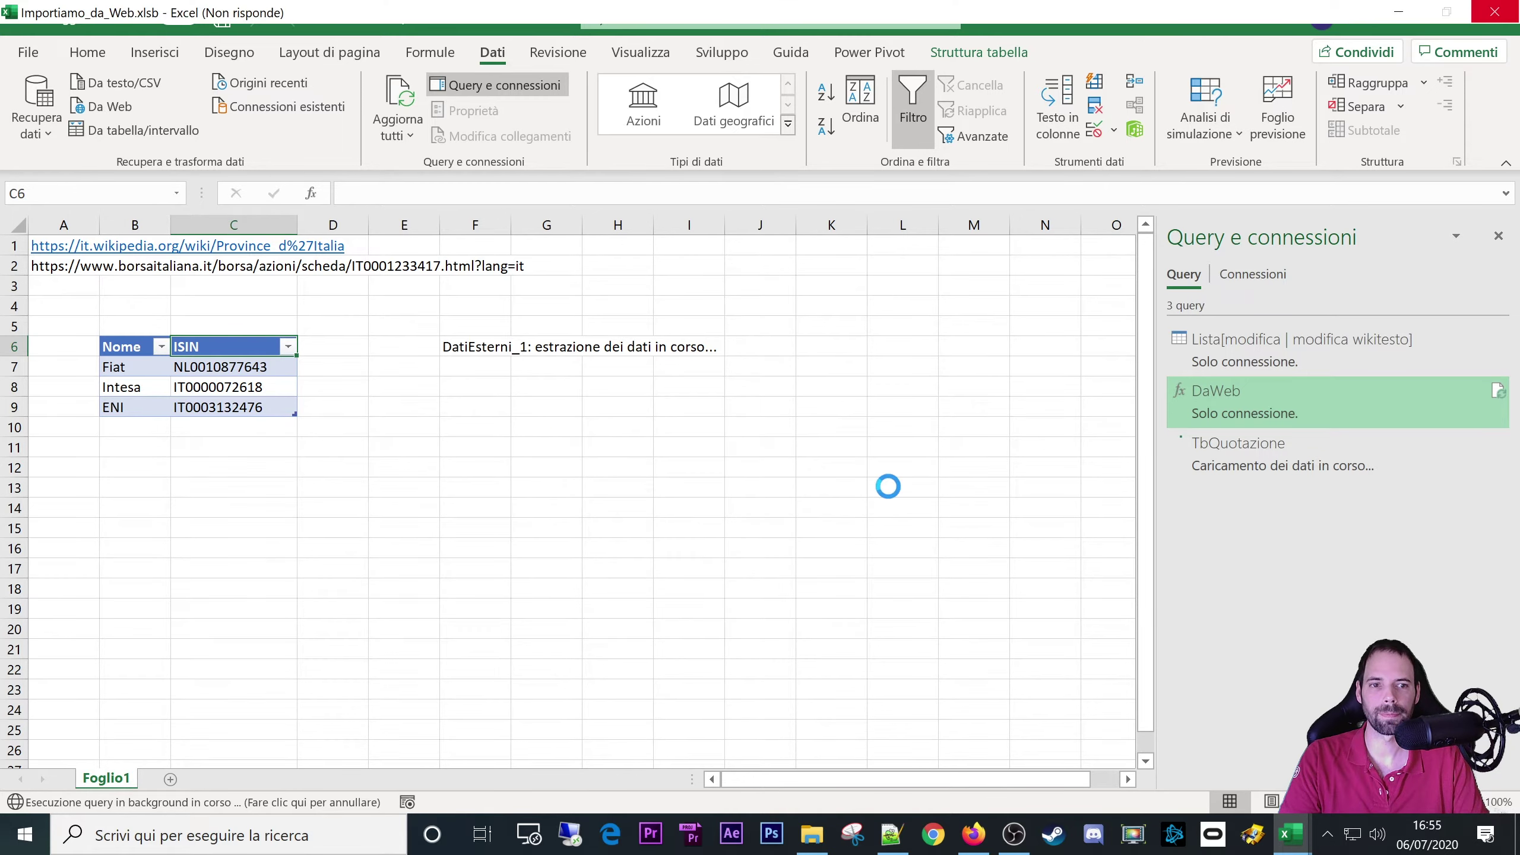
click(699, 469)
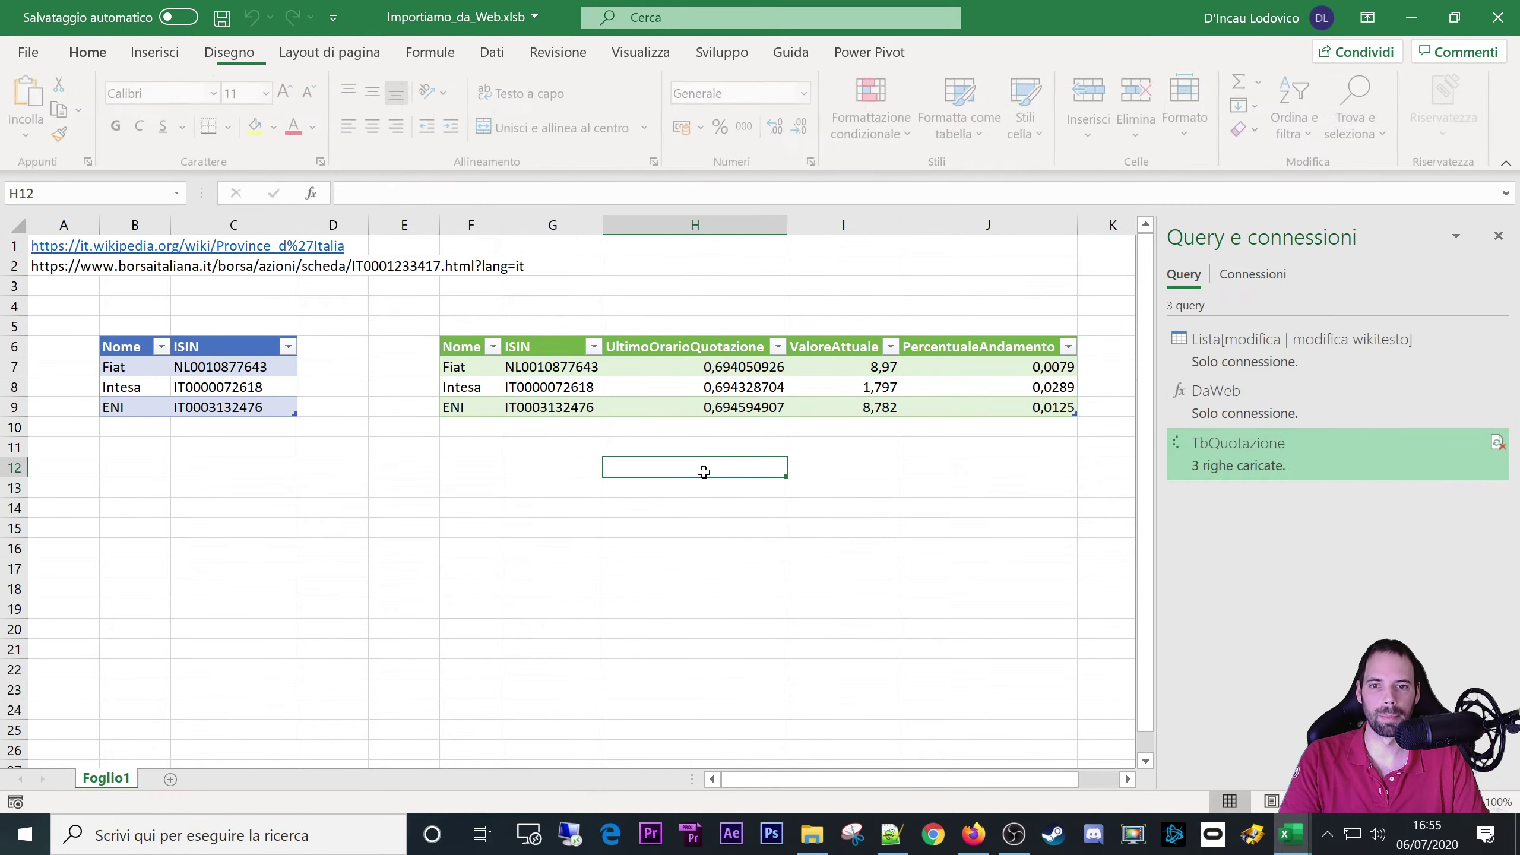
- Format the UltimoOrarioQuotazione values in H7:H9 as time with the *13:30:55 type
click(690, 336)
right_click(696, 393)
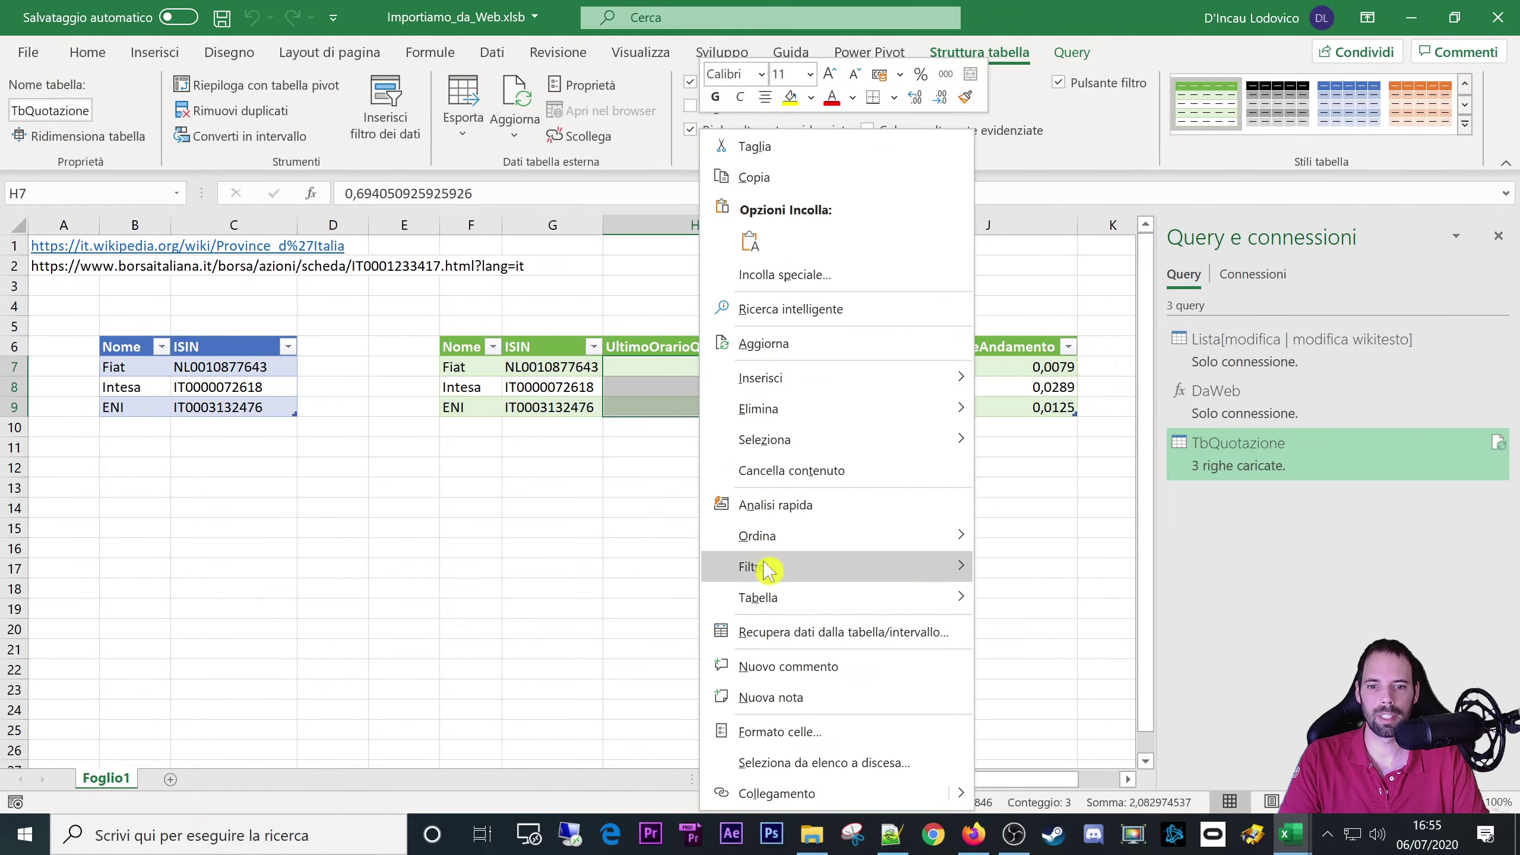
click(806, 732)
click(565, 437)
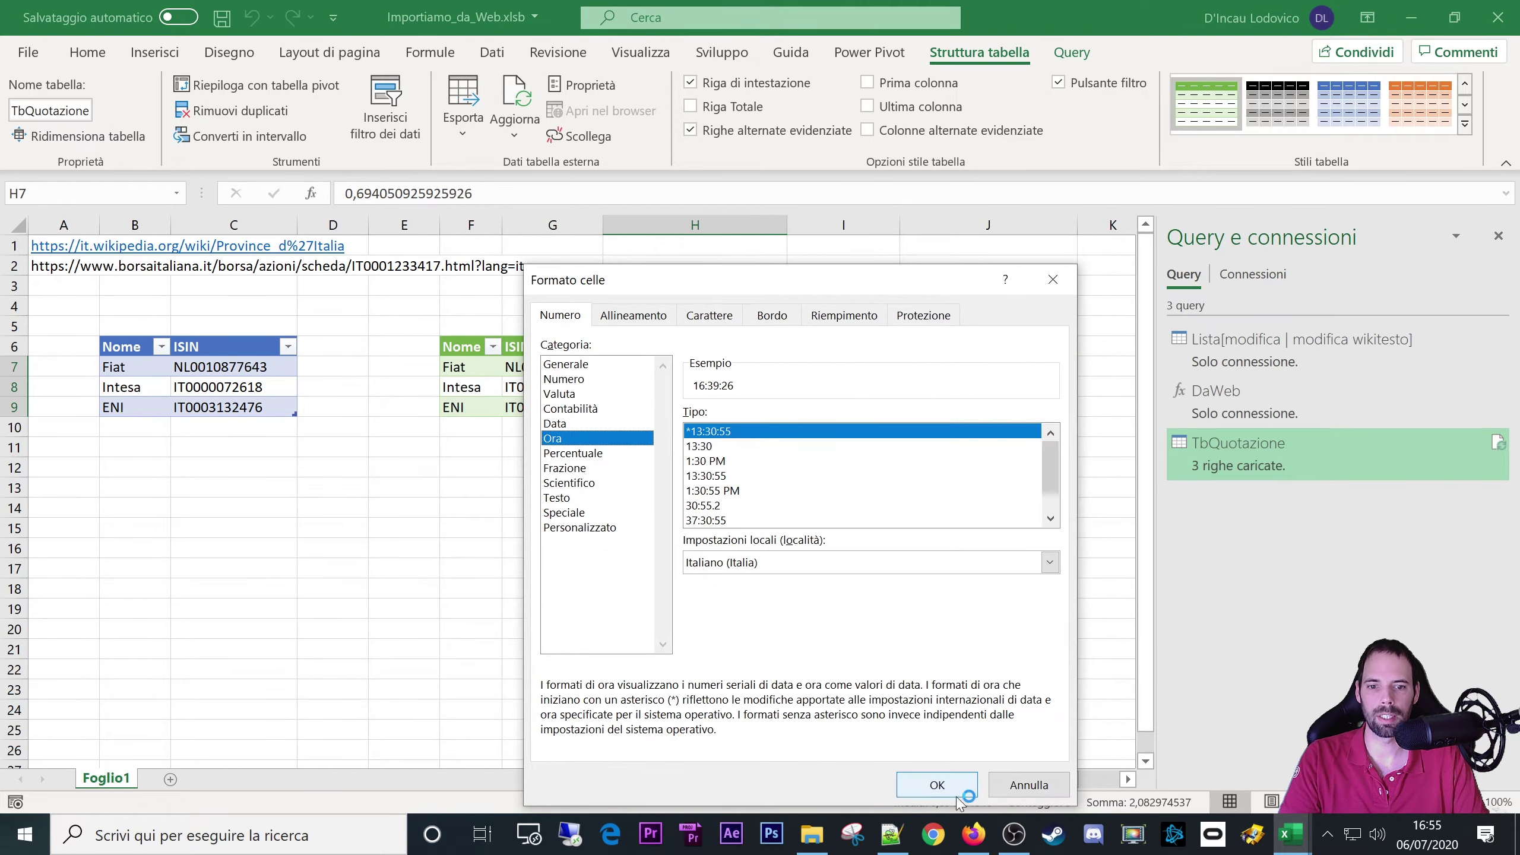
click(937, 785)
click(778, 471)
drag(730, 366, 732, 397)
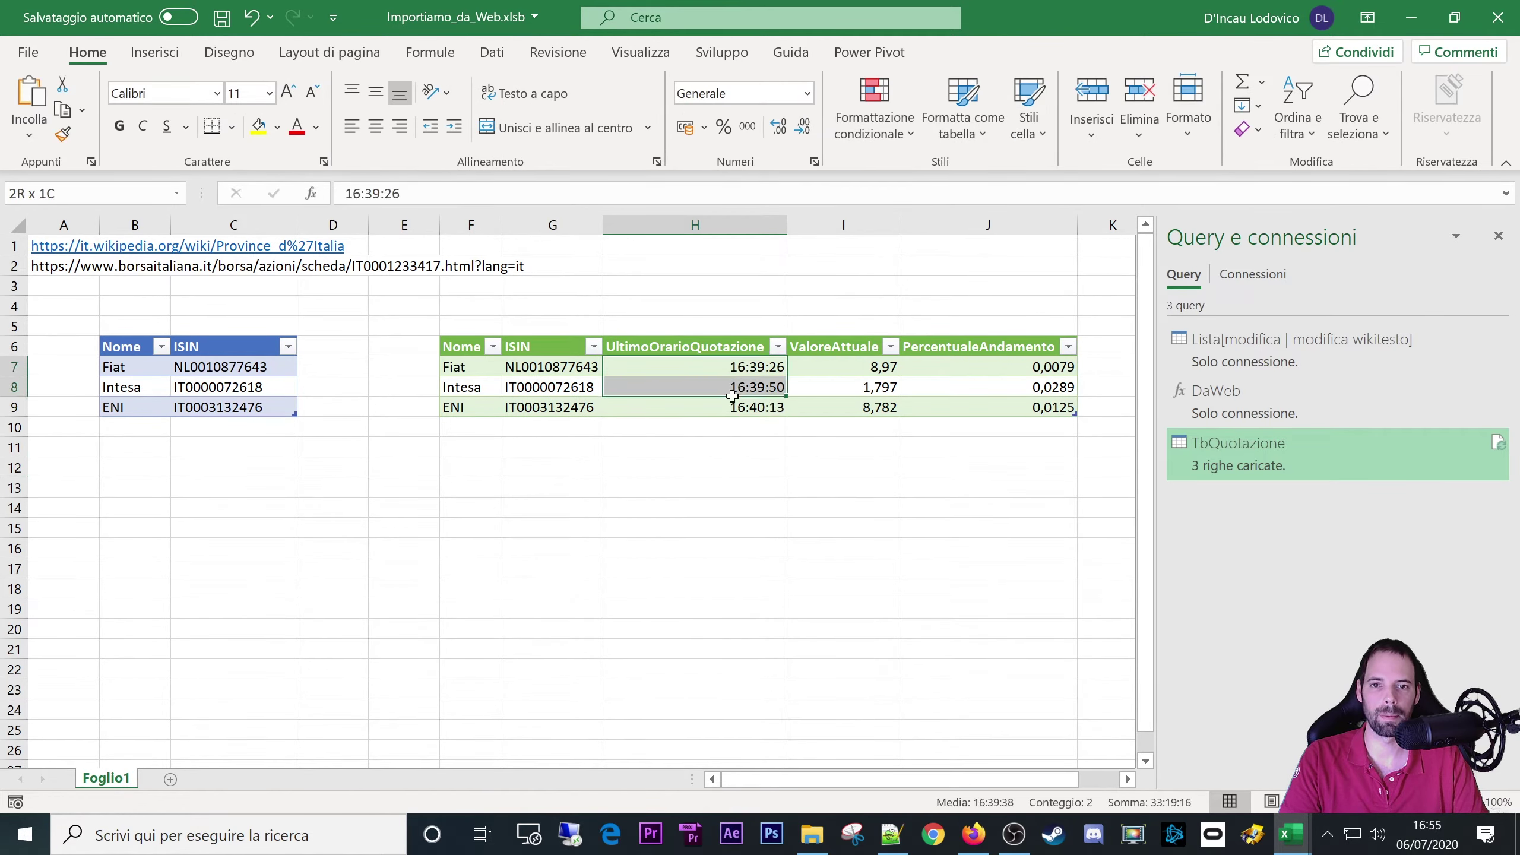
- Refresh the loaded TbQuotazione table and check the latest quote time in the Fiat row
click(964, 386)
right_click(808, 392)
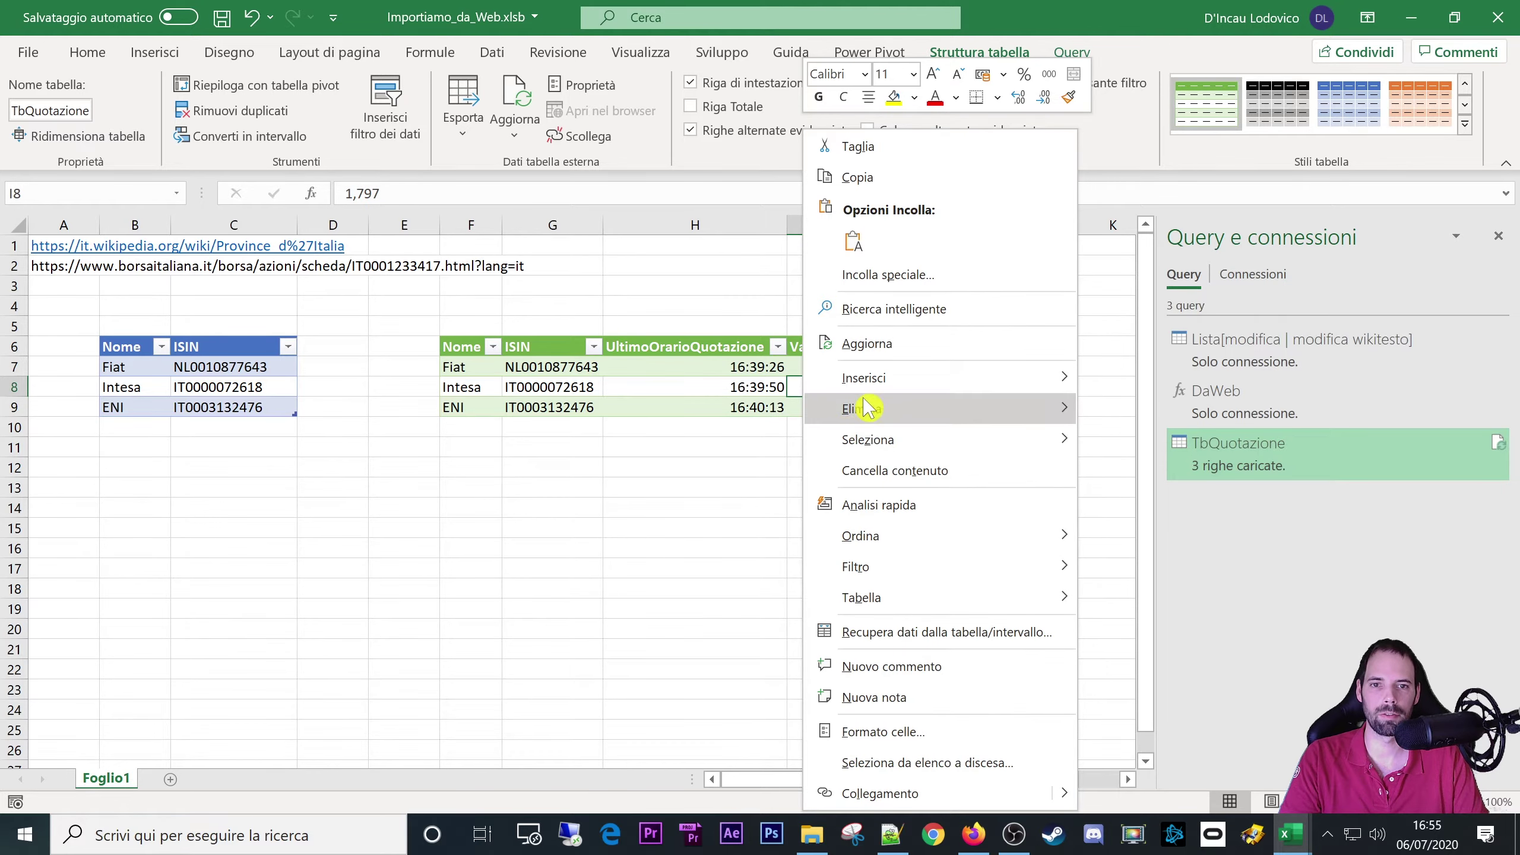
click(863, 344)
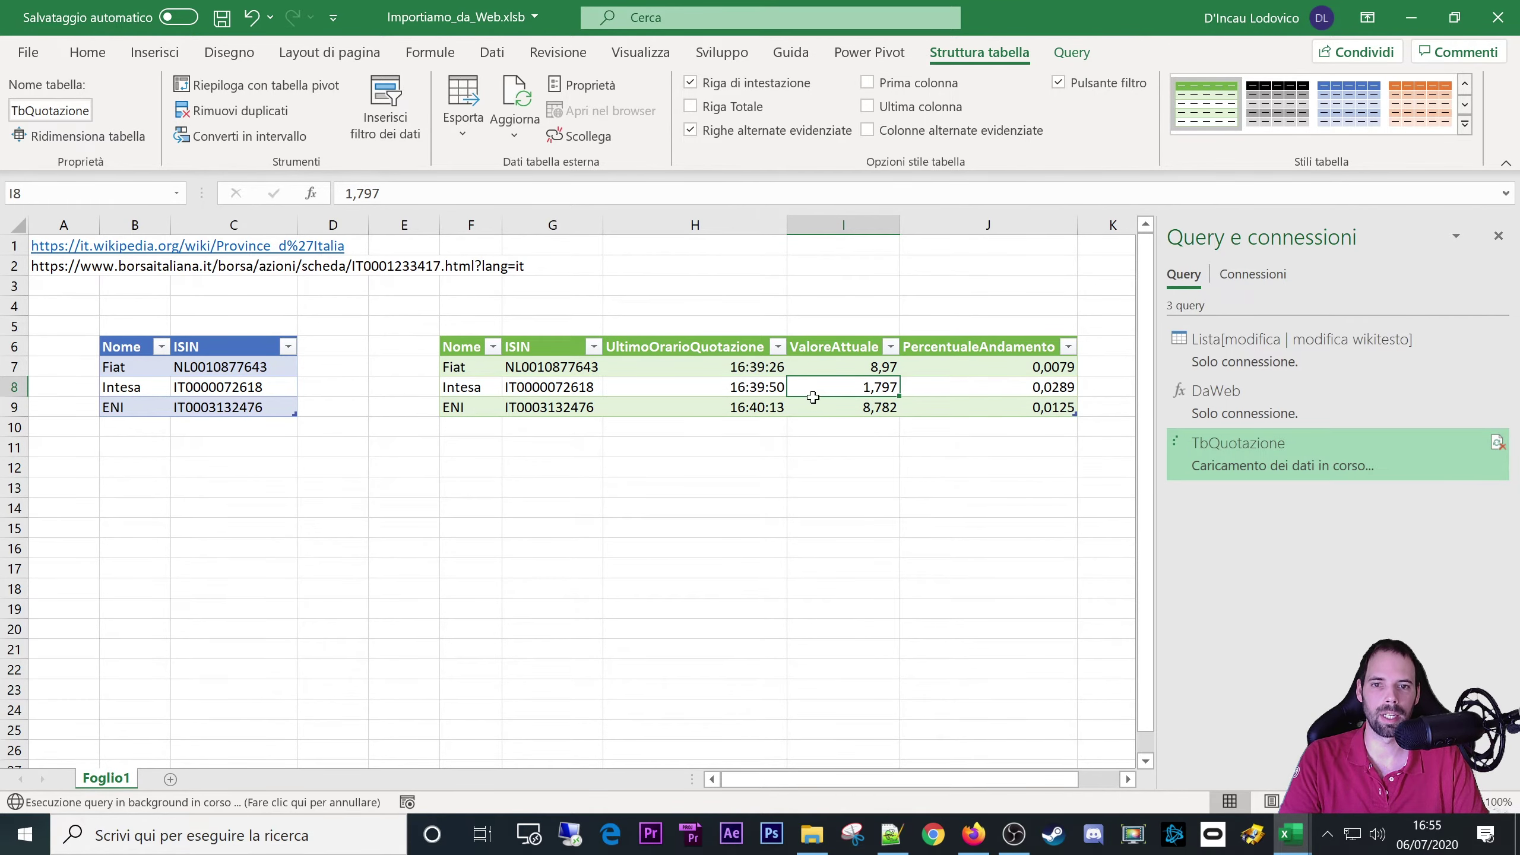
right_click(757, 384)
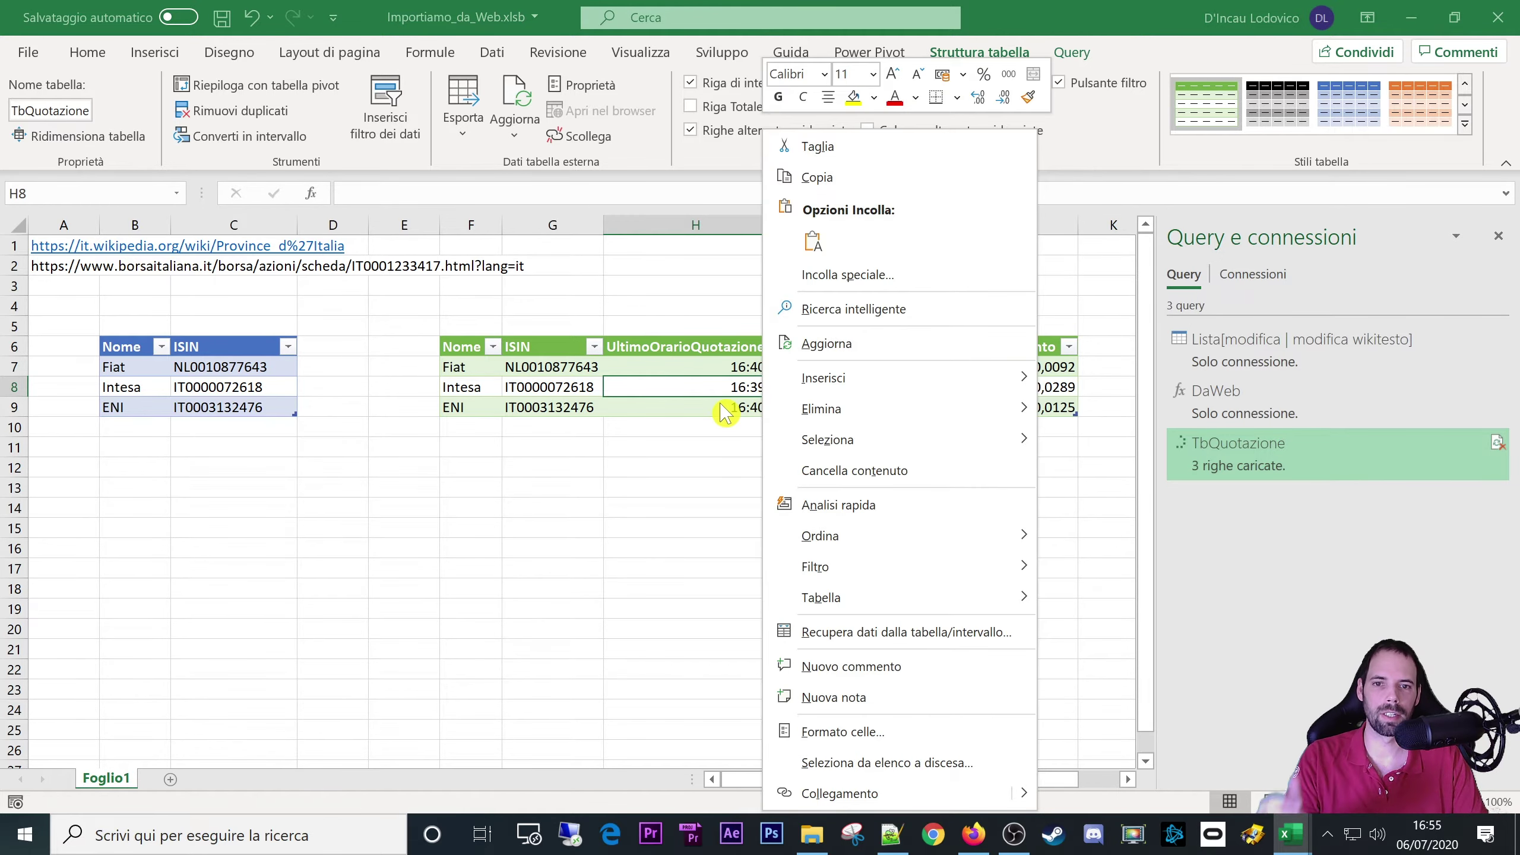
key(Escape)
click(749, 368)
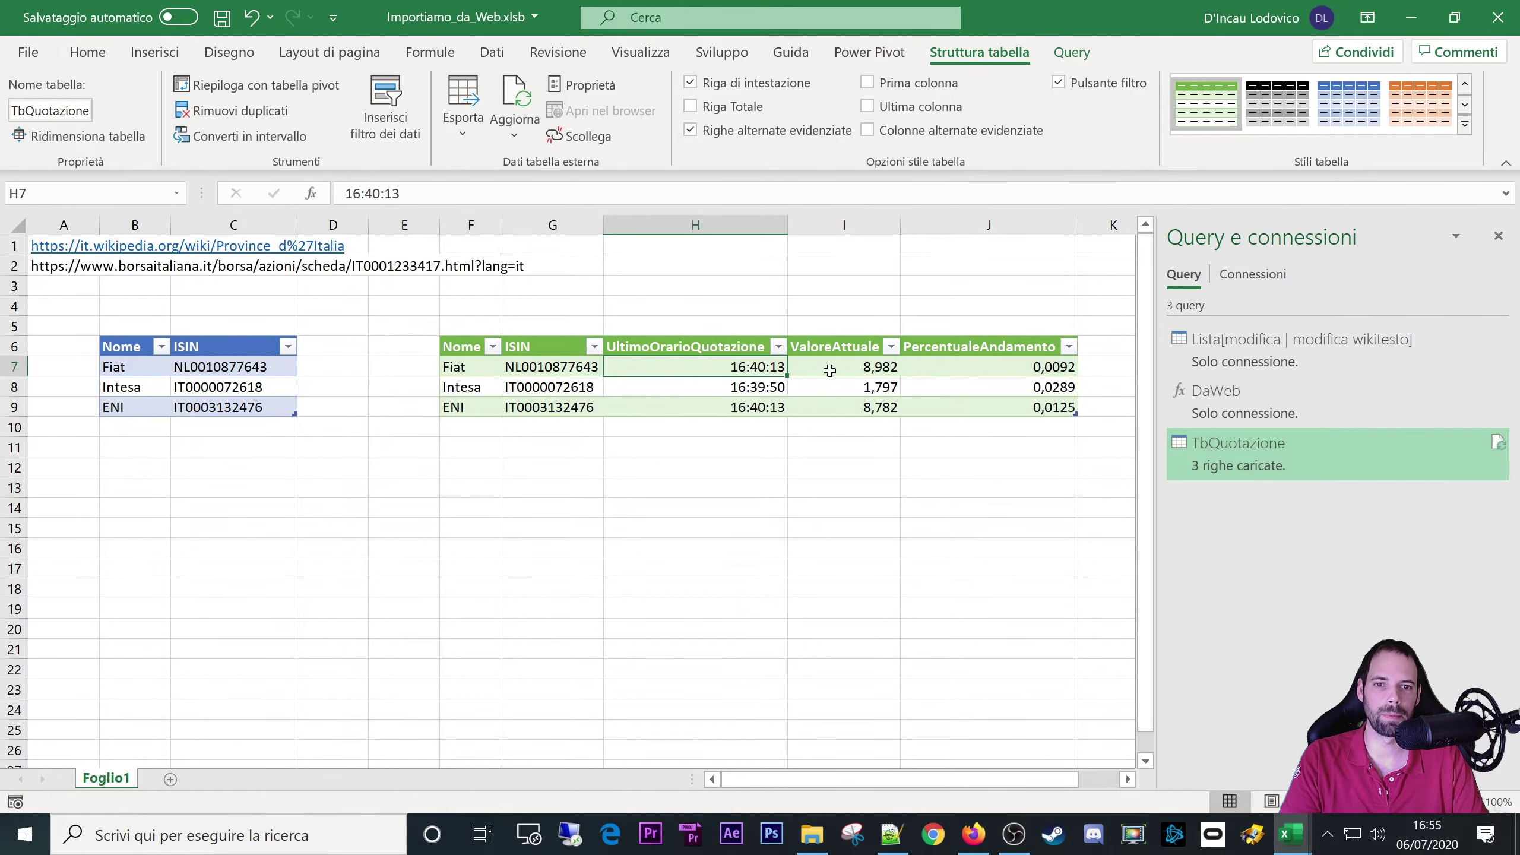
- Format the PercentualeAndamento values in J7:J9 as percentages
drag(829, 370, 1008, 404)
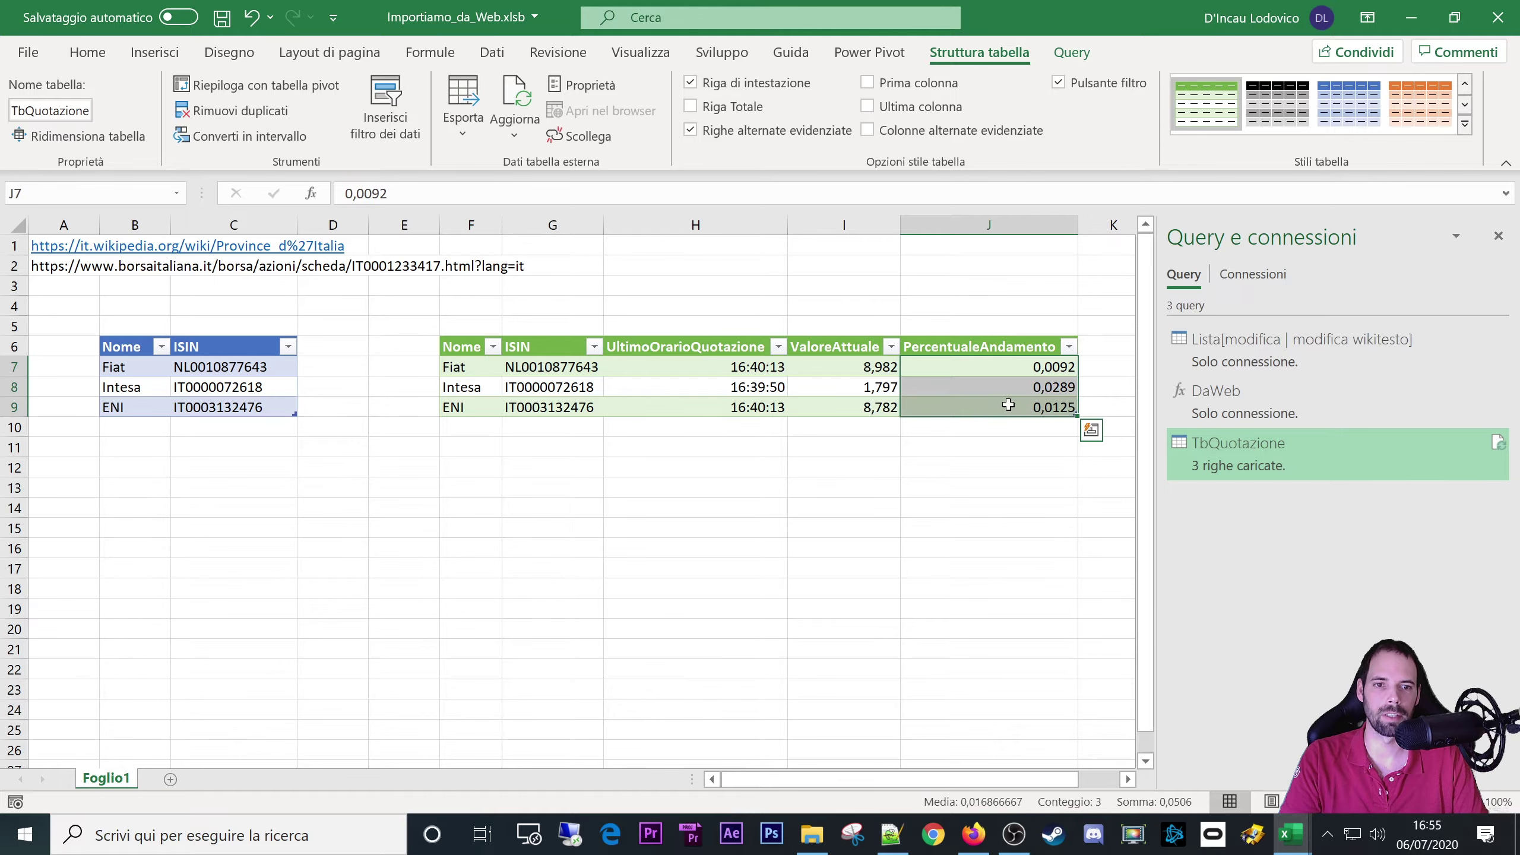
right_click(1008, 405)
click(1093, 730)
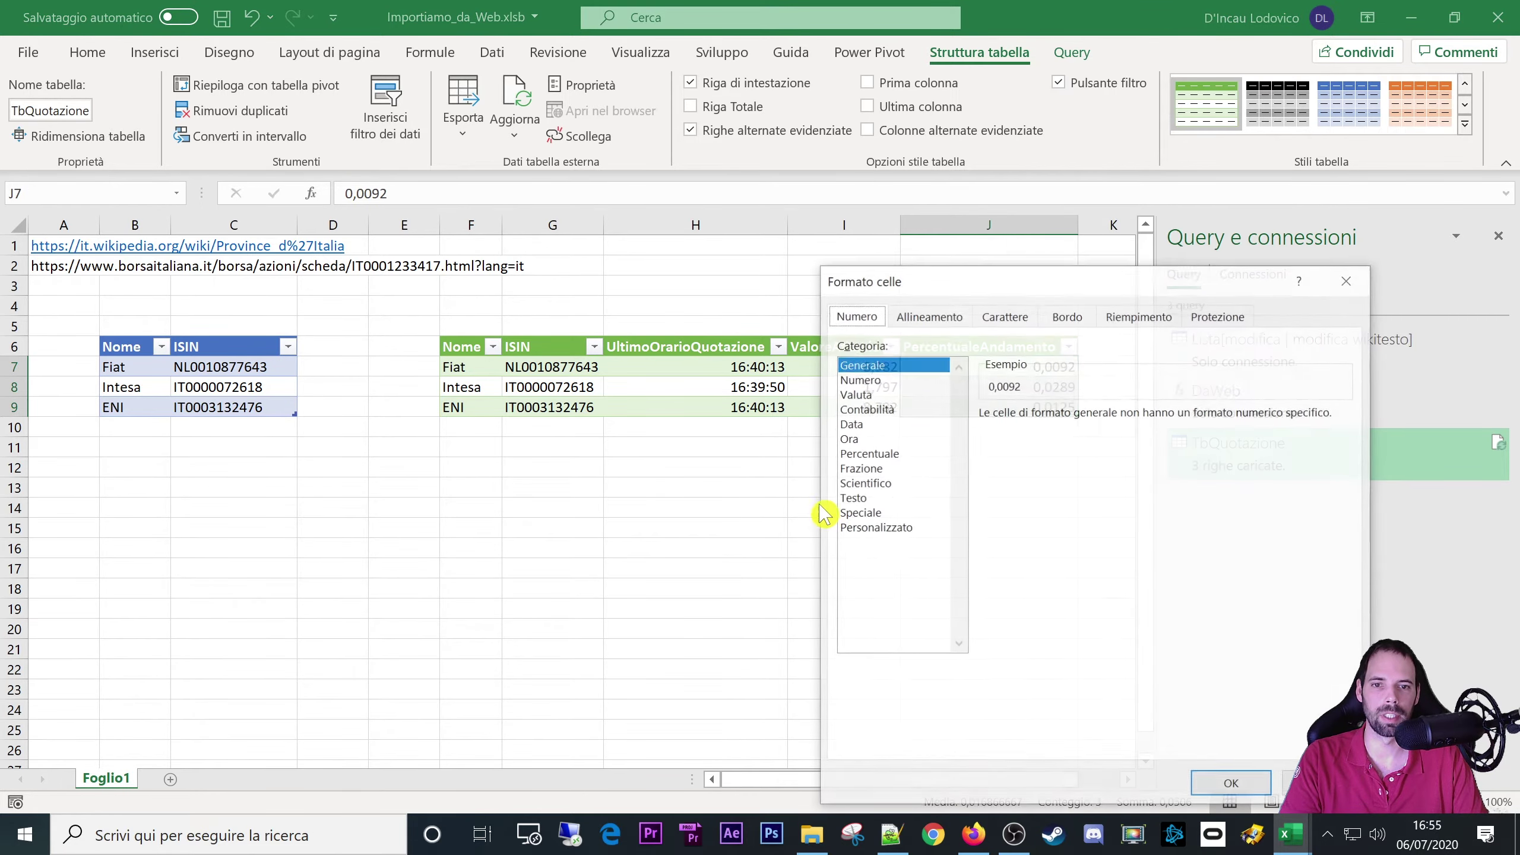
click(867, 455)
click(1231, 784)
click(868, 508)
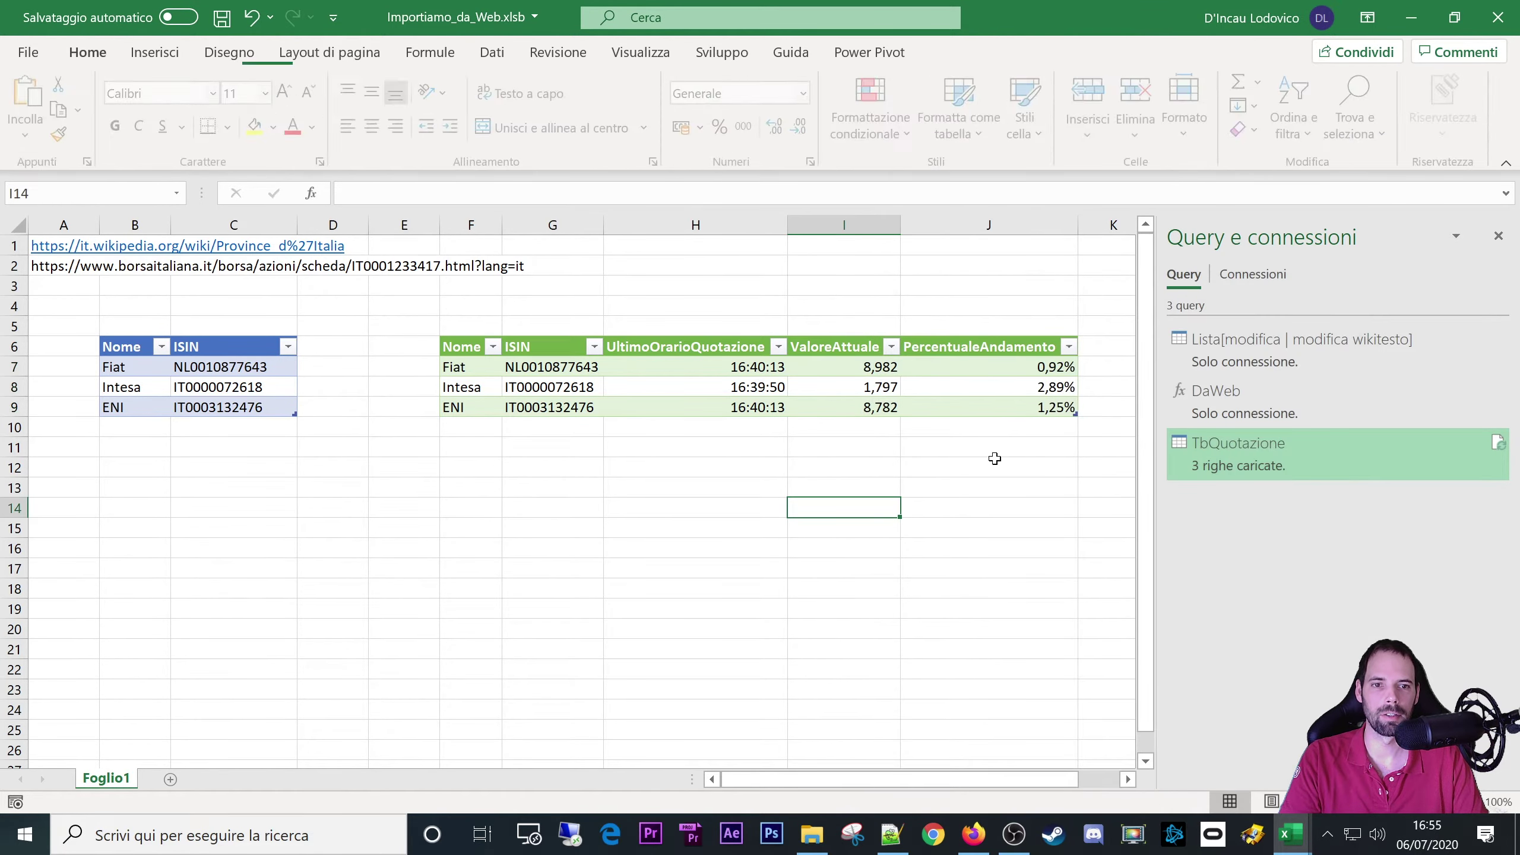
drag(1024, 367, 1028, 404)
click(987, 507)
- Compare the percentage changes of Intesa and ENI in the loaded table and review the Fiat row's name
click(478, 388)
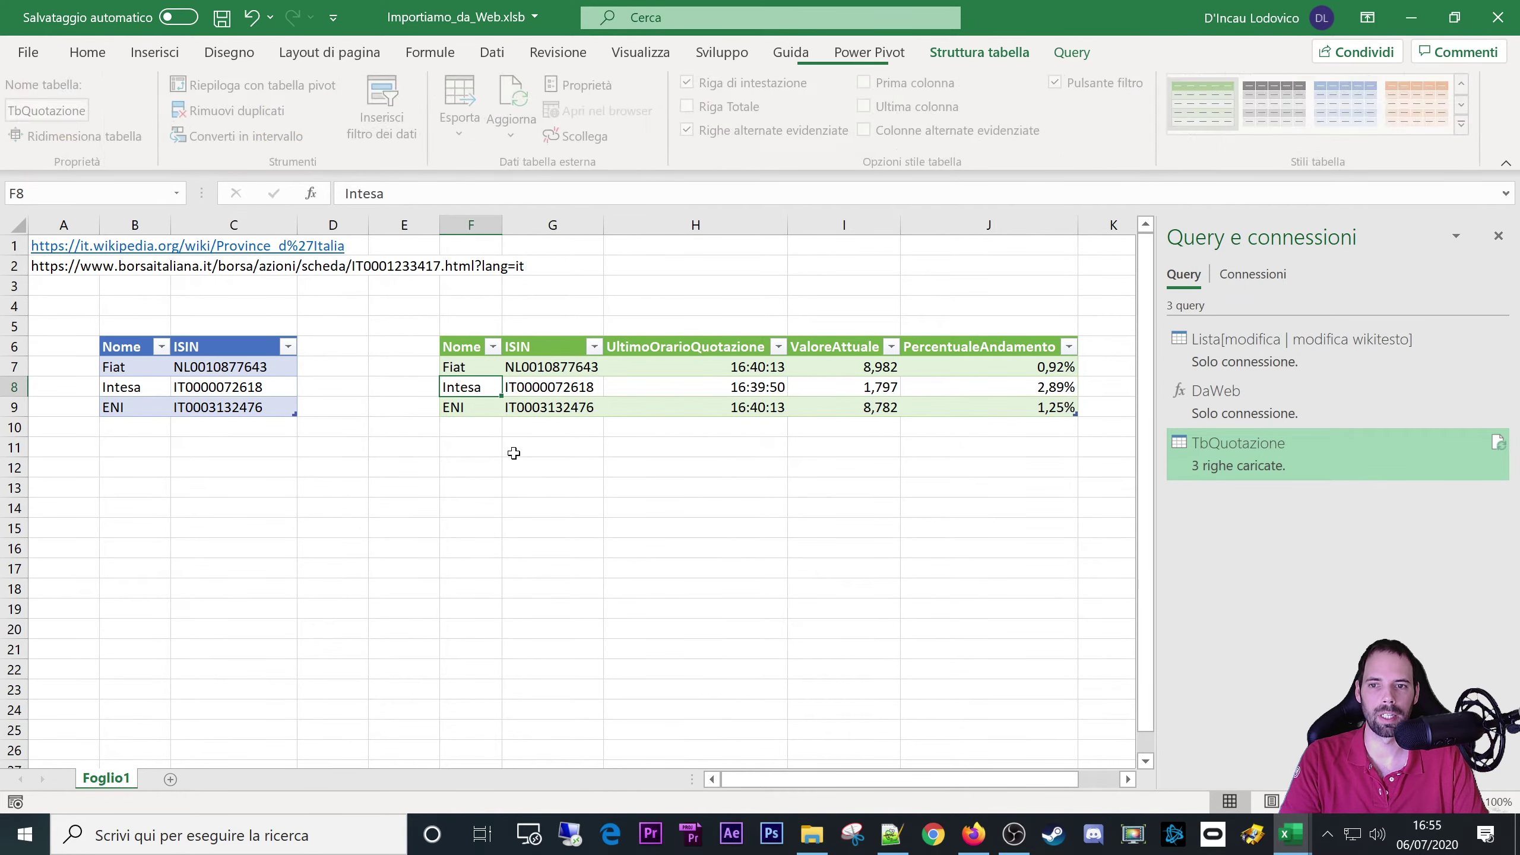
click(1023, 387)
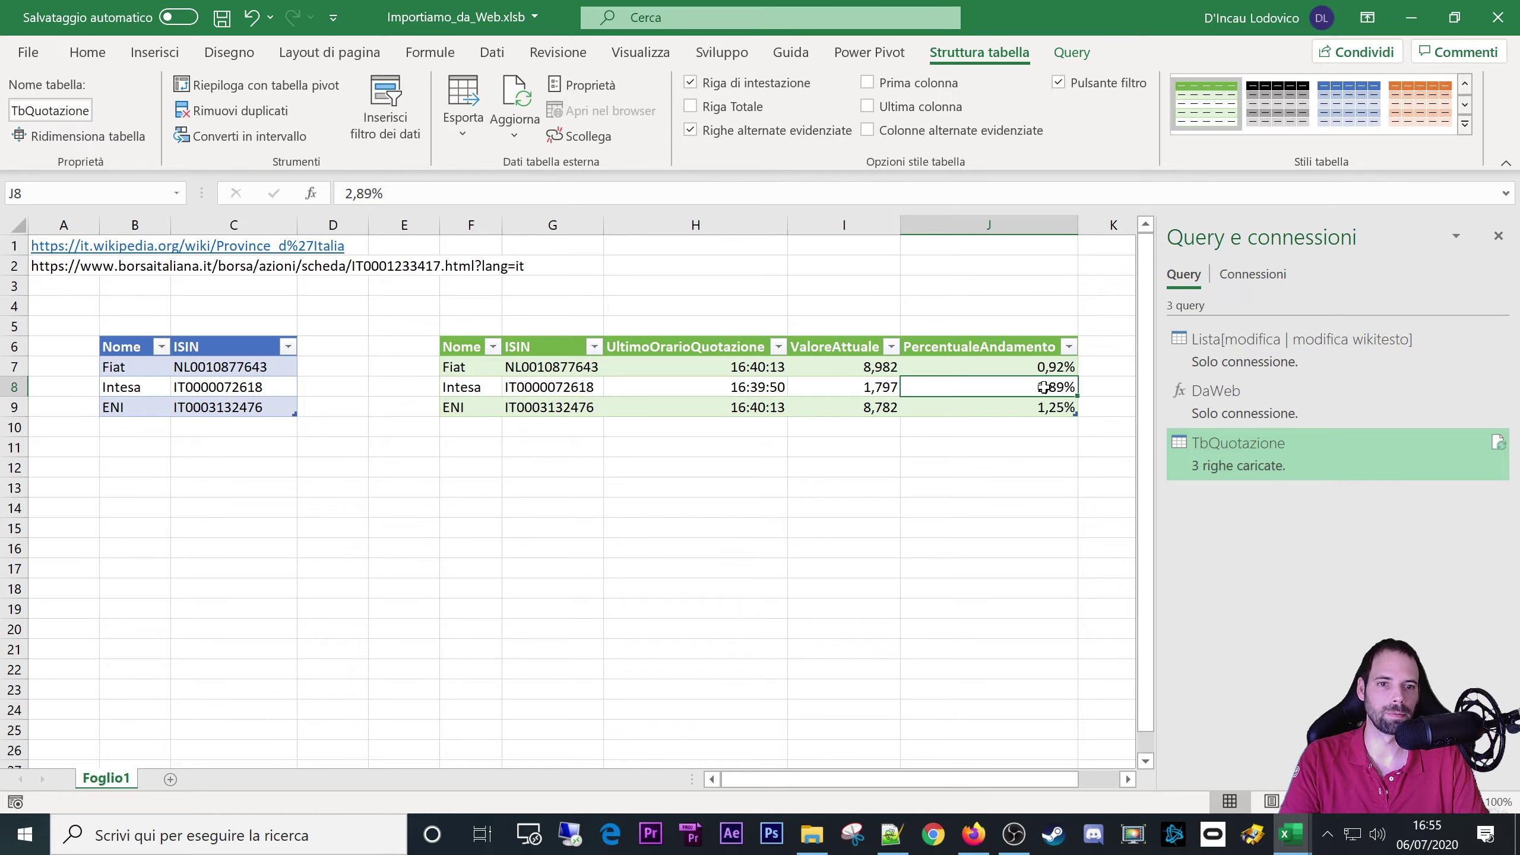
click(1018, 409)
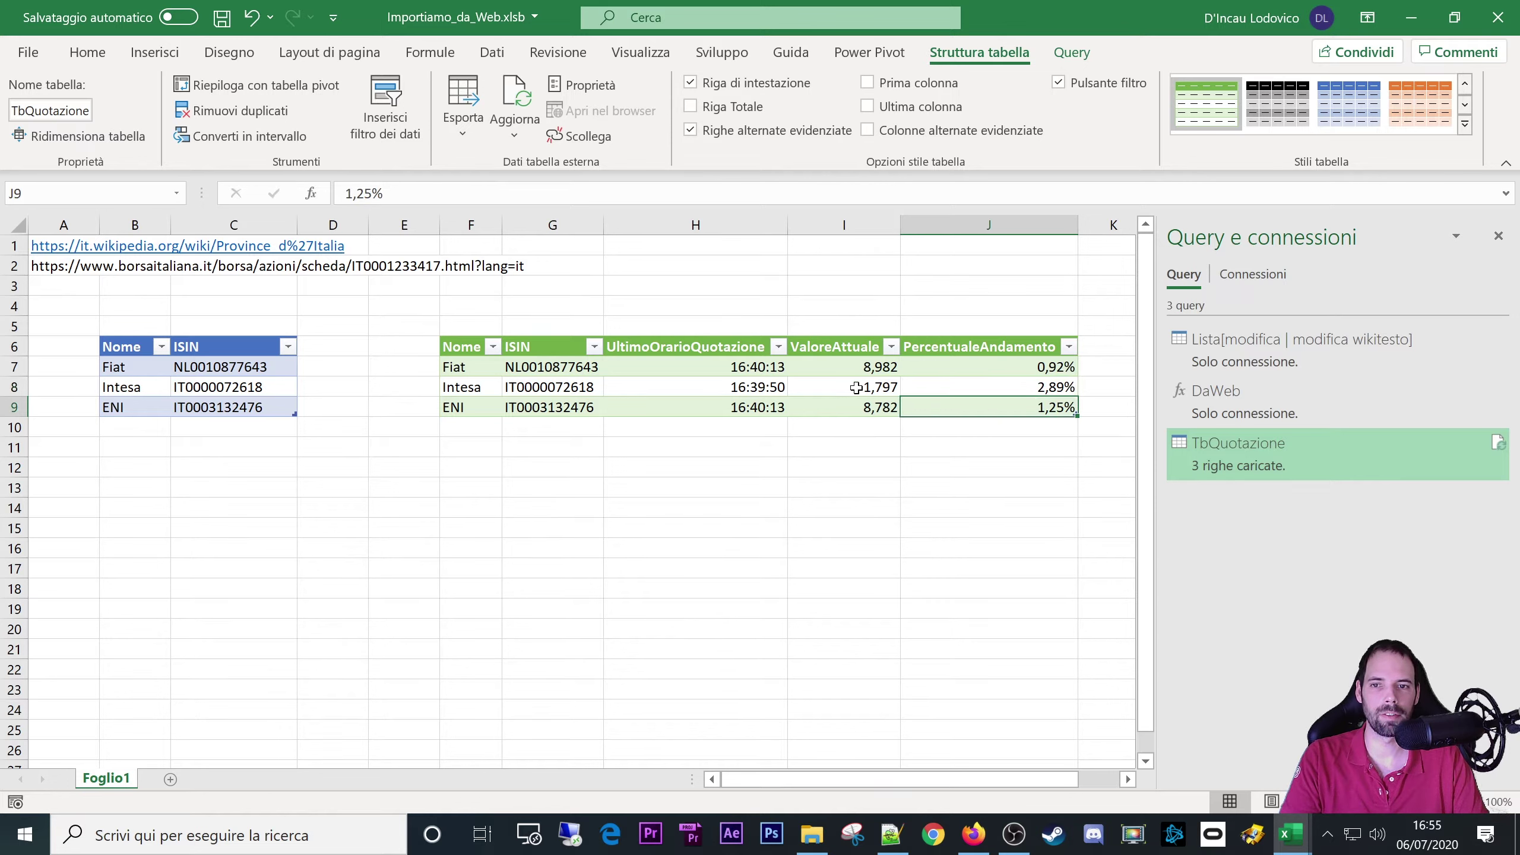
click(1031, 387)
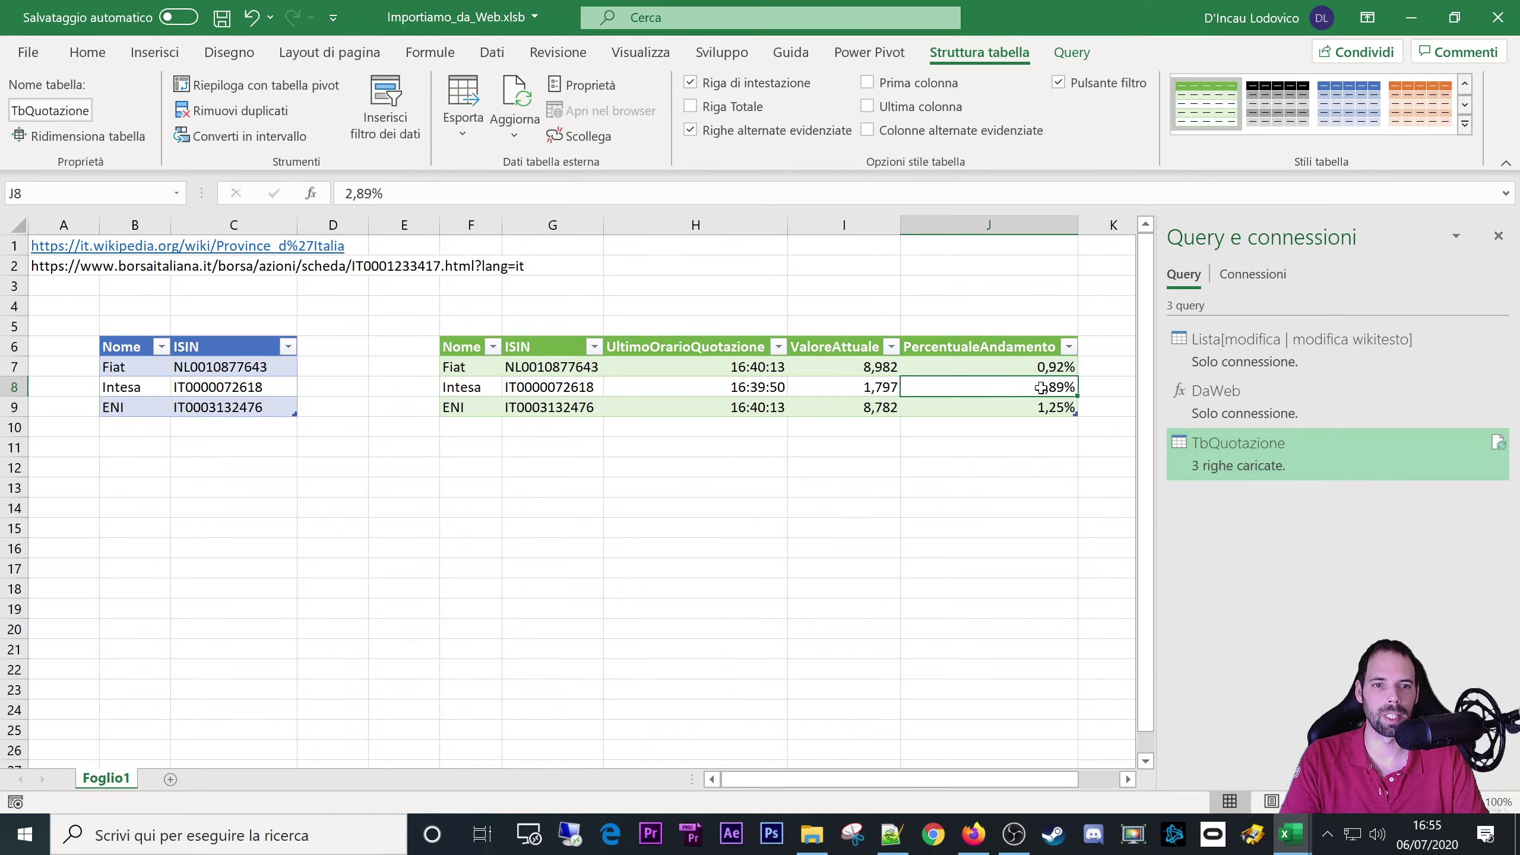
click(610, 390)
click(491, 374)
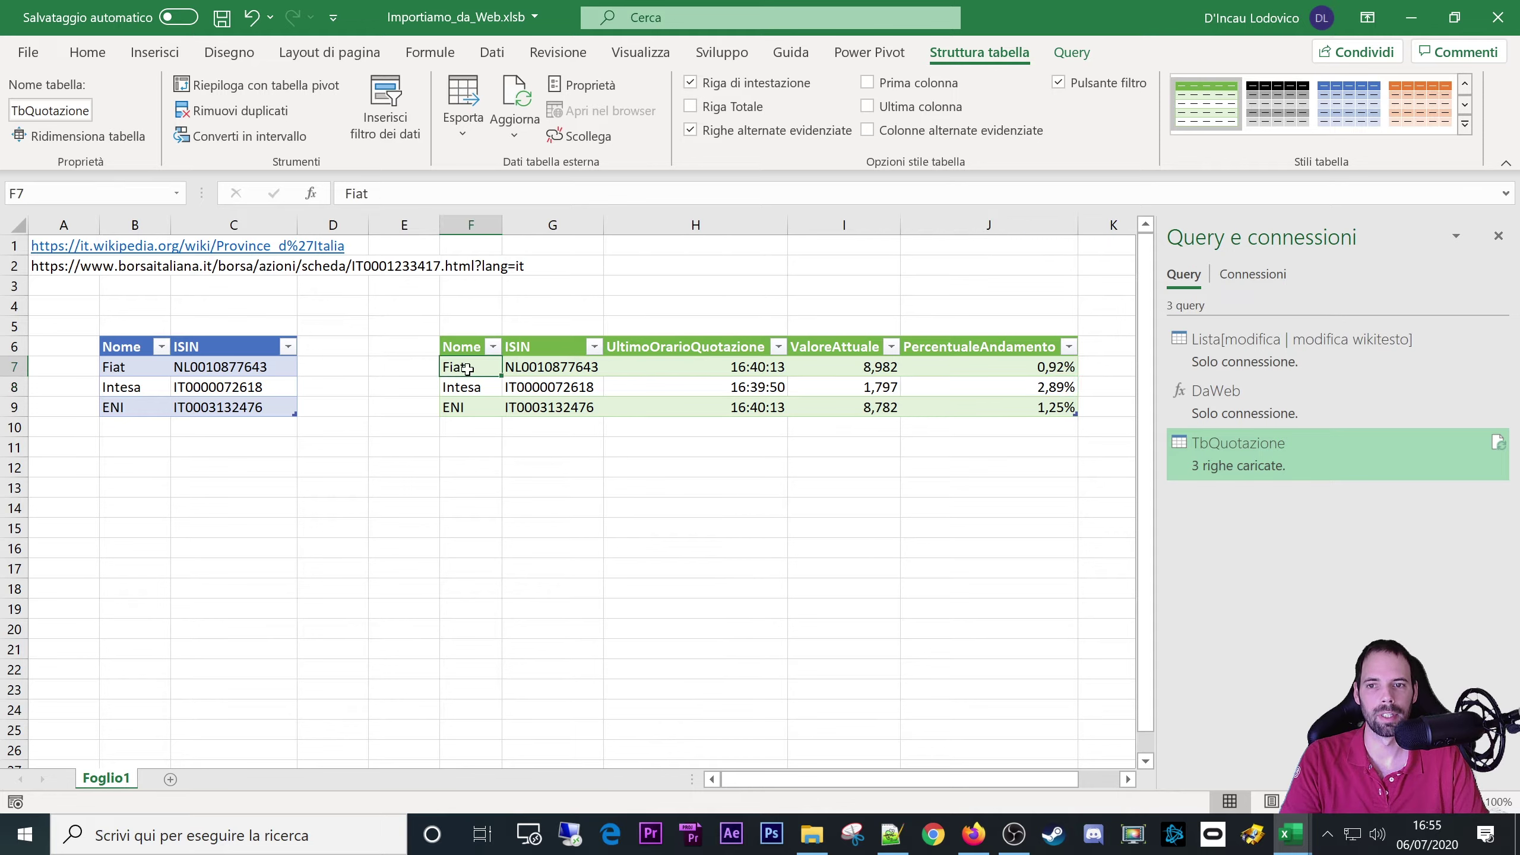
key(Up)
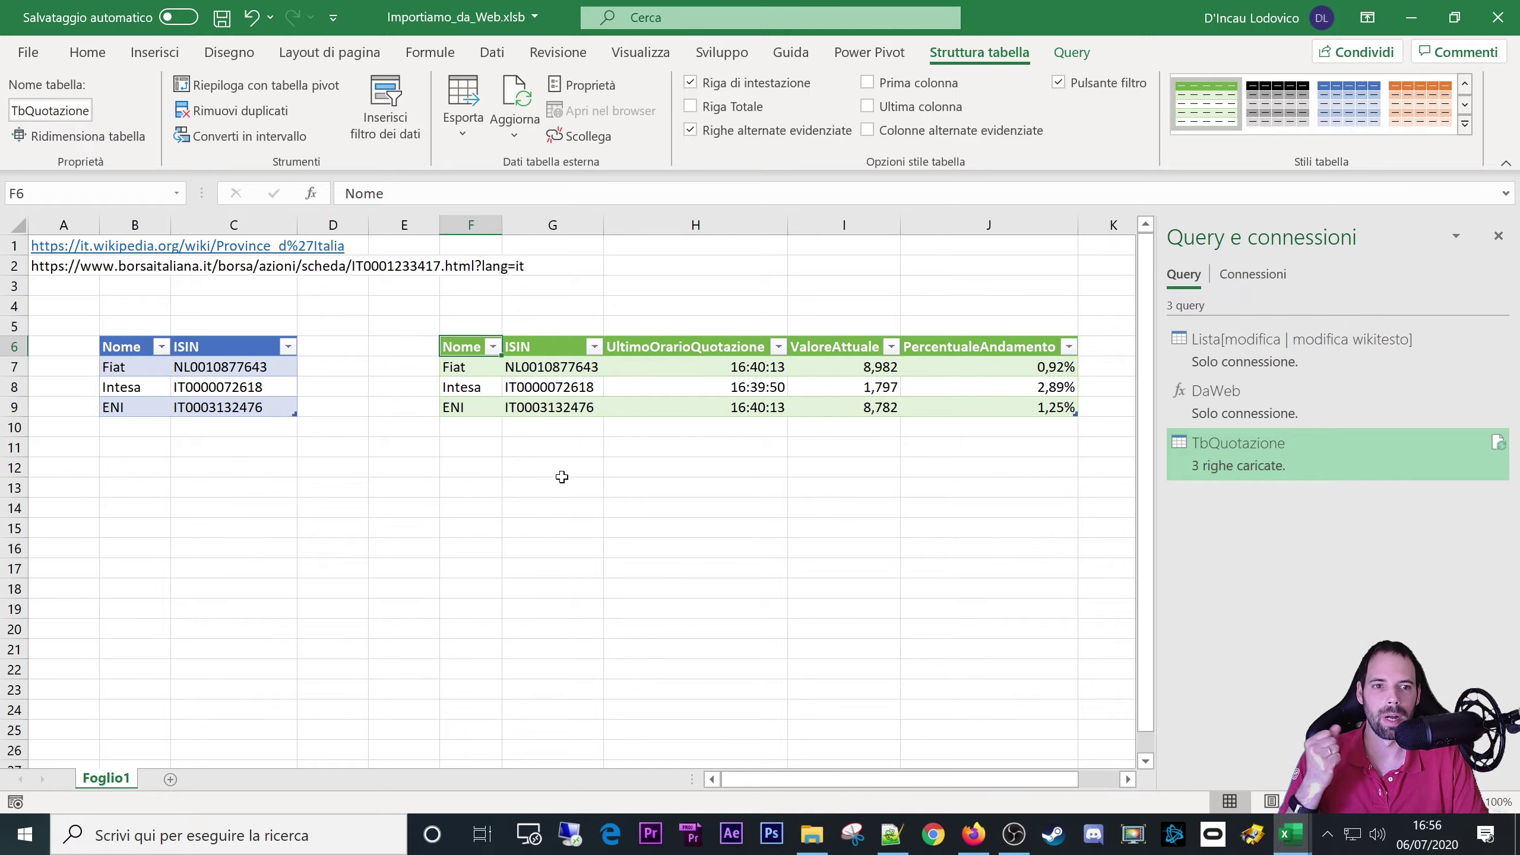
click(1194, 398)
right_click(1215, 414)
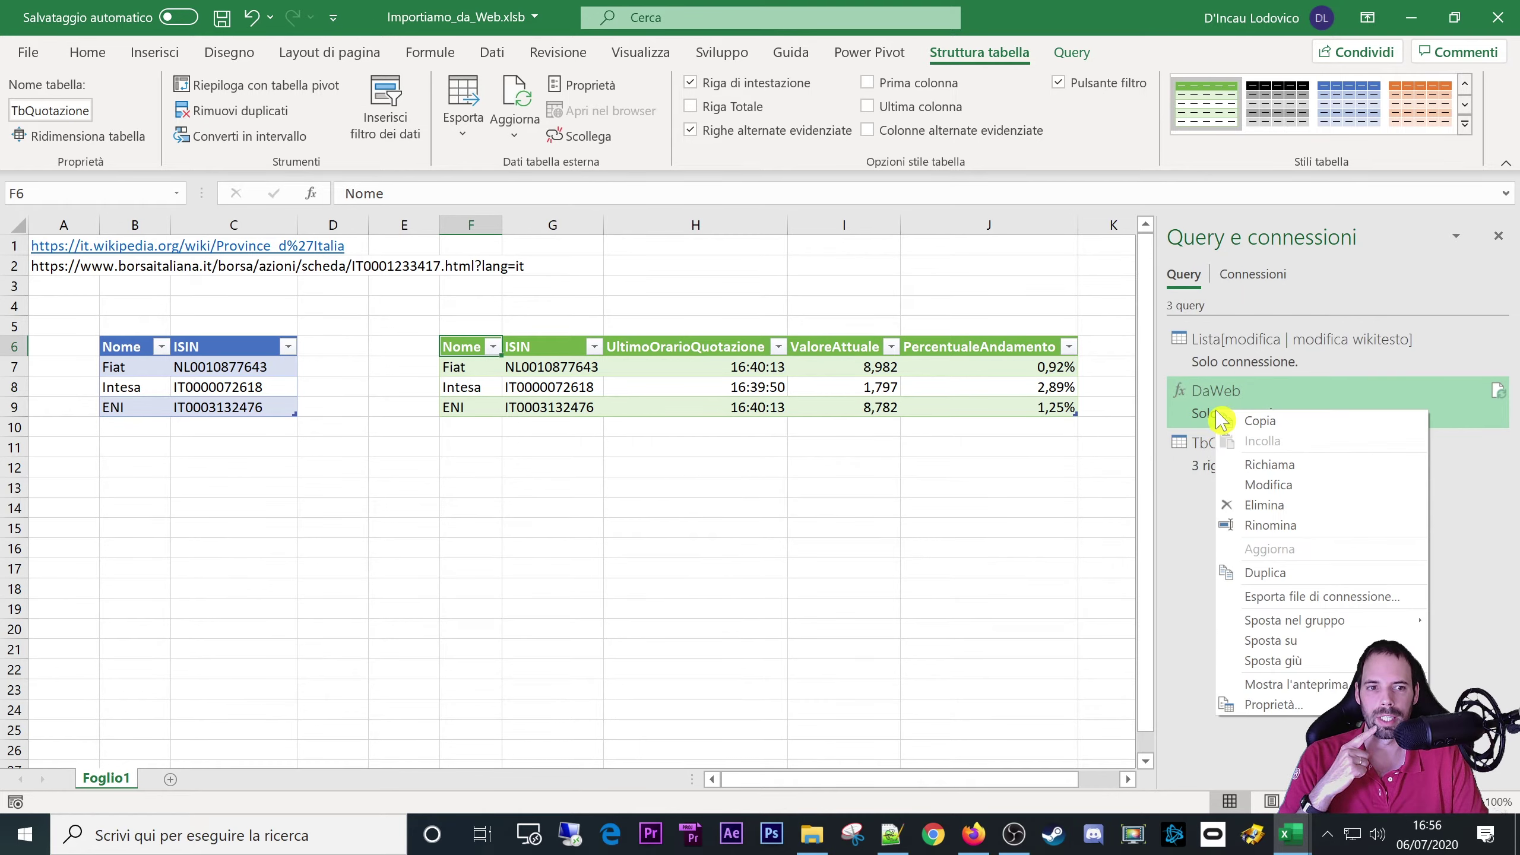
click(929, 507)
- Switch to Firefox and examine where the ISIN code sits in the Fiat Chrysler Automobiles page address on Borsa Italiana
key(alt+Tab)
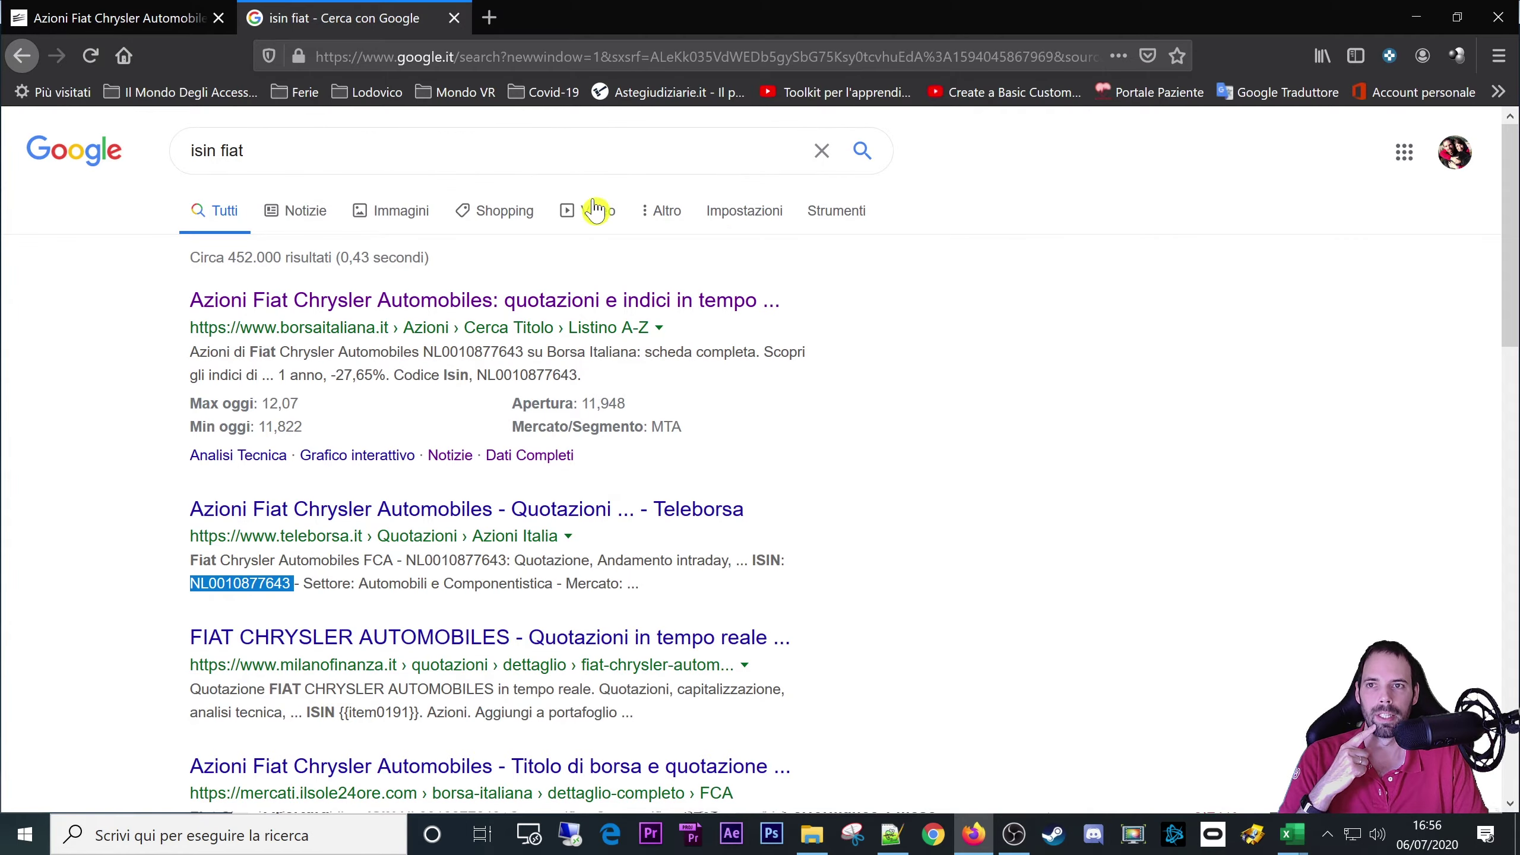
click(143, 11)
click(717, 58)
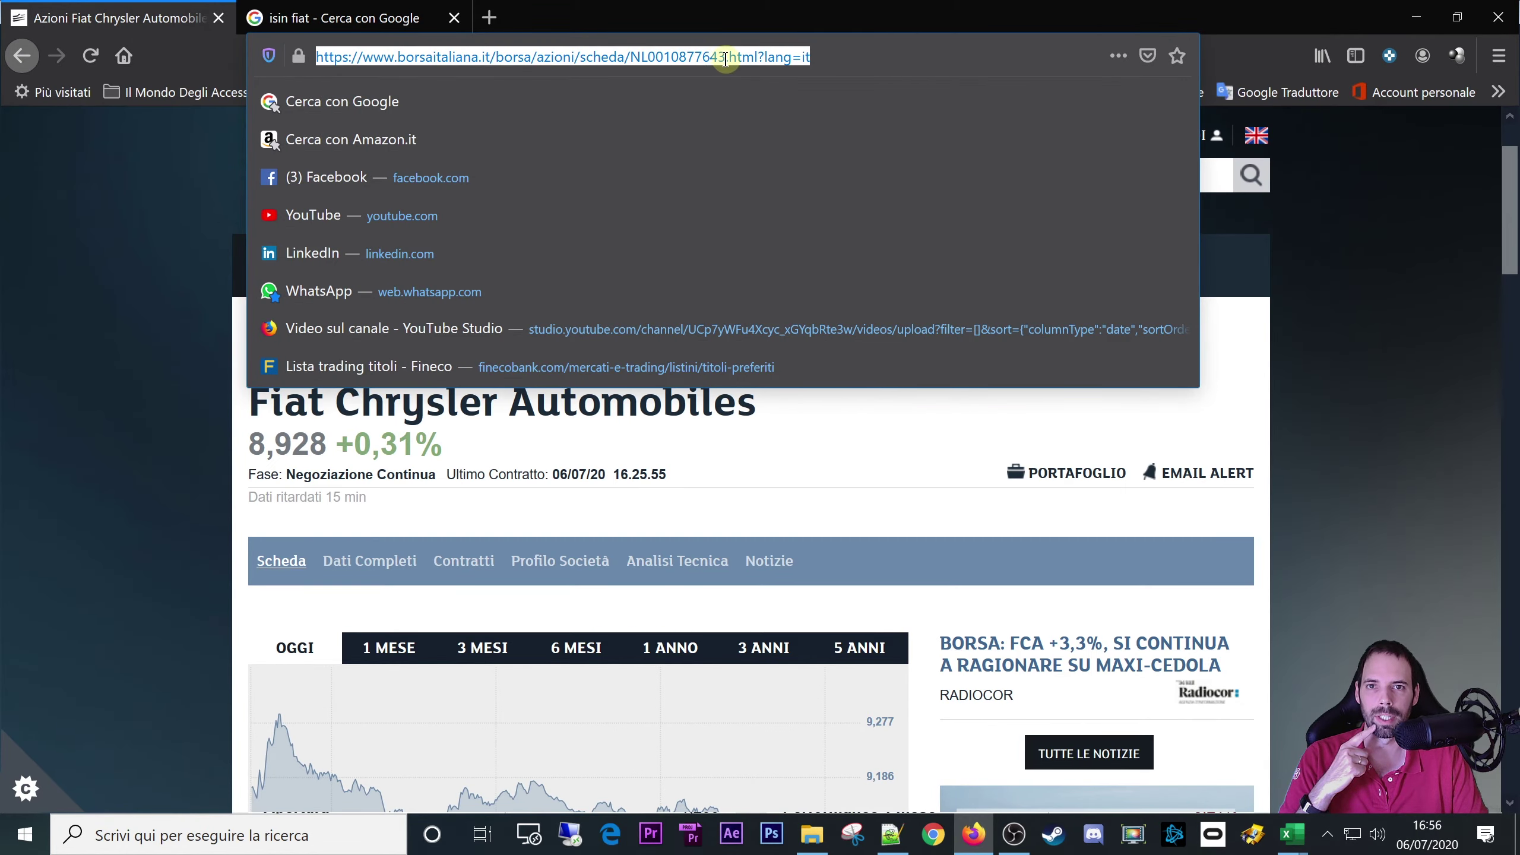
click(726, 58)
drag(722, 57, 638, 60)
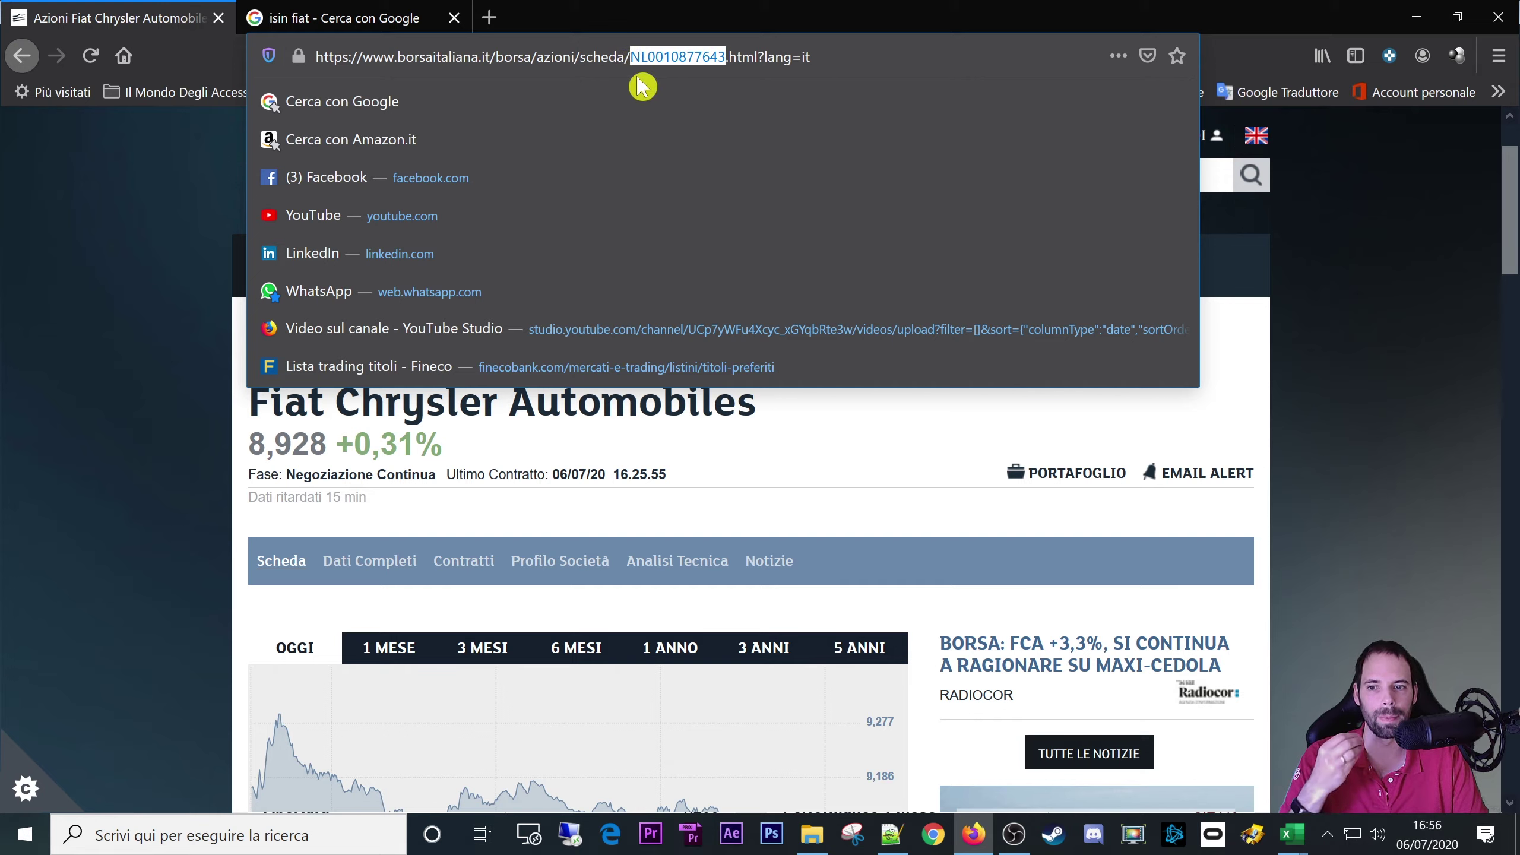
drag(812, 58, 315, 59)
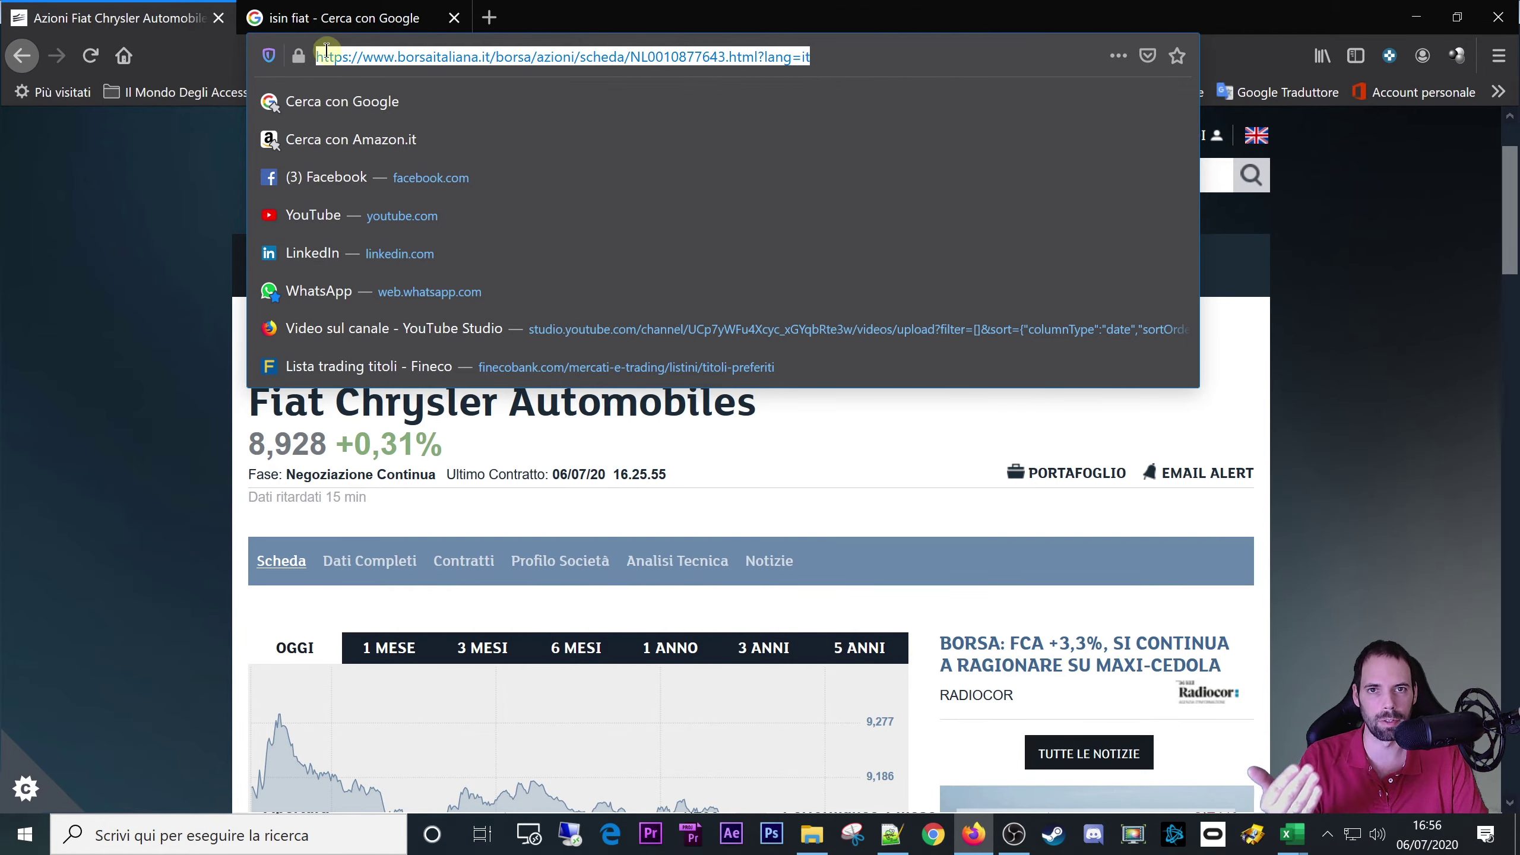
click(127, 363)
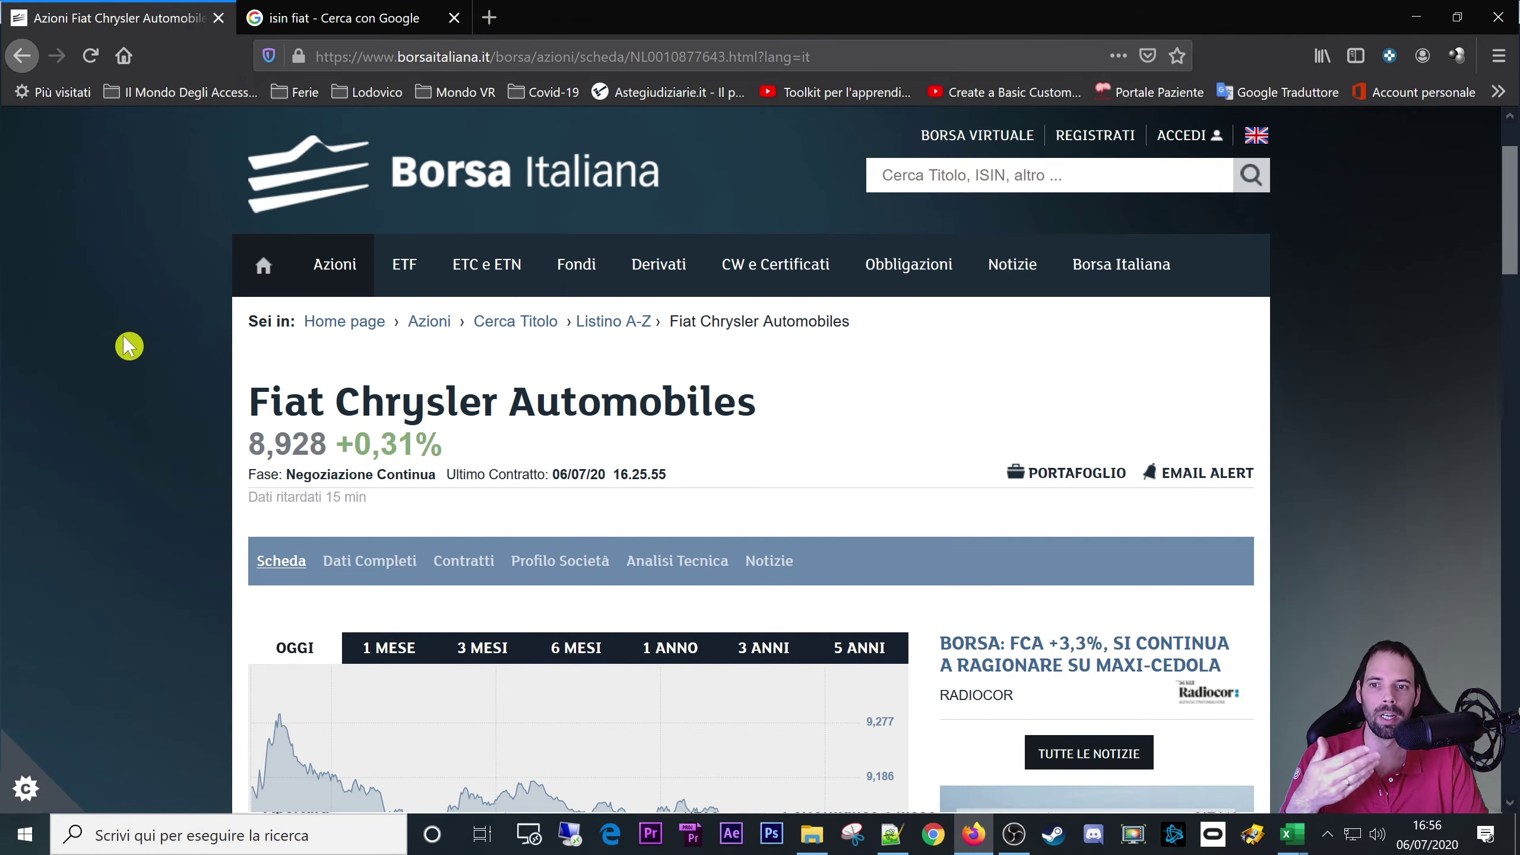
click(673, 57)
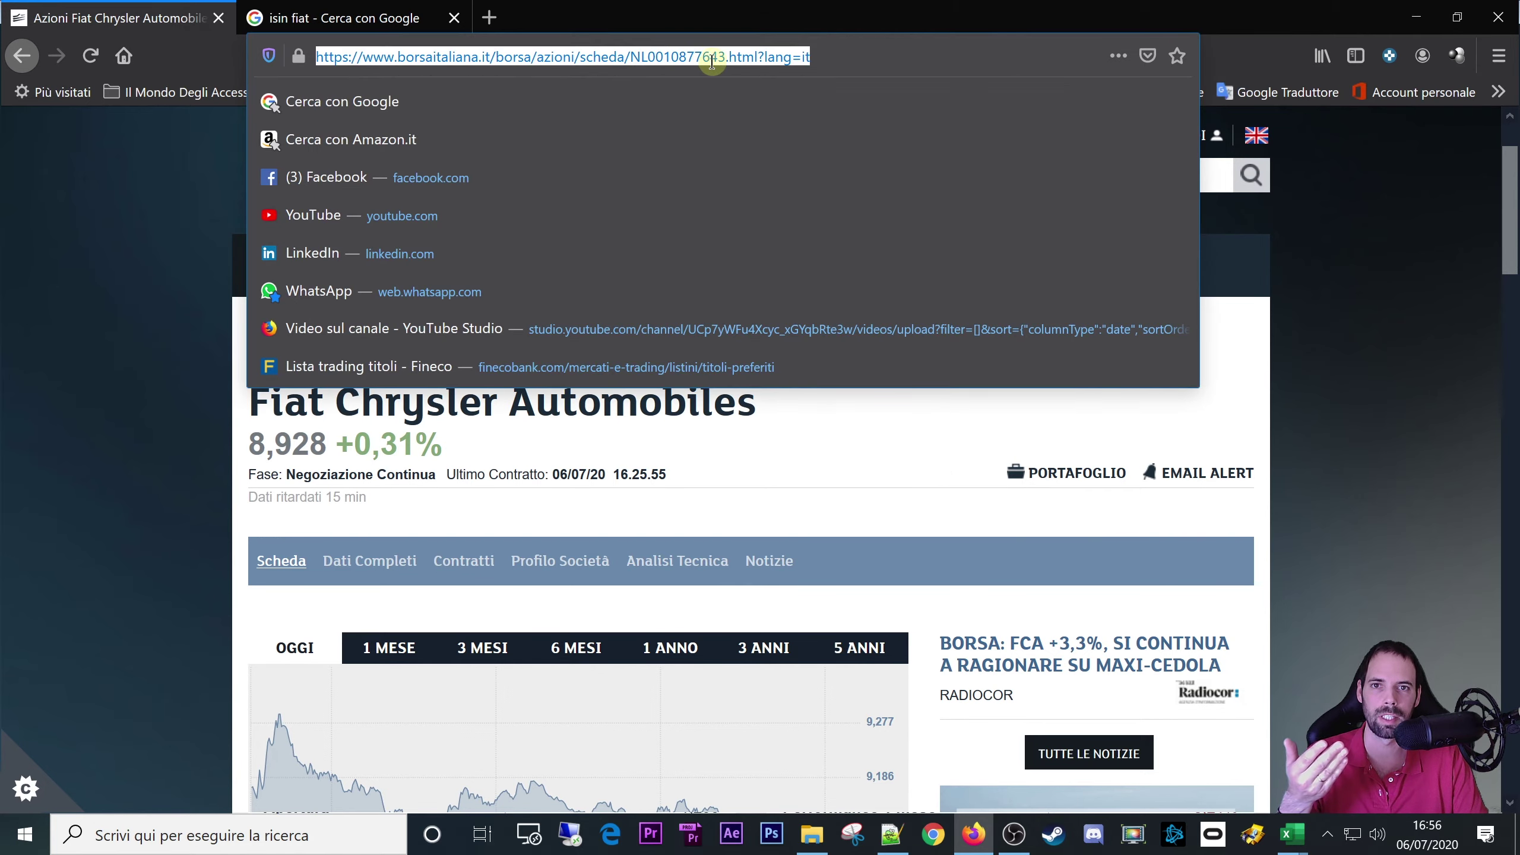
drag(725, 59, 634, 60)
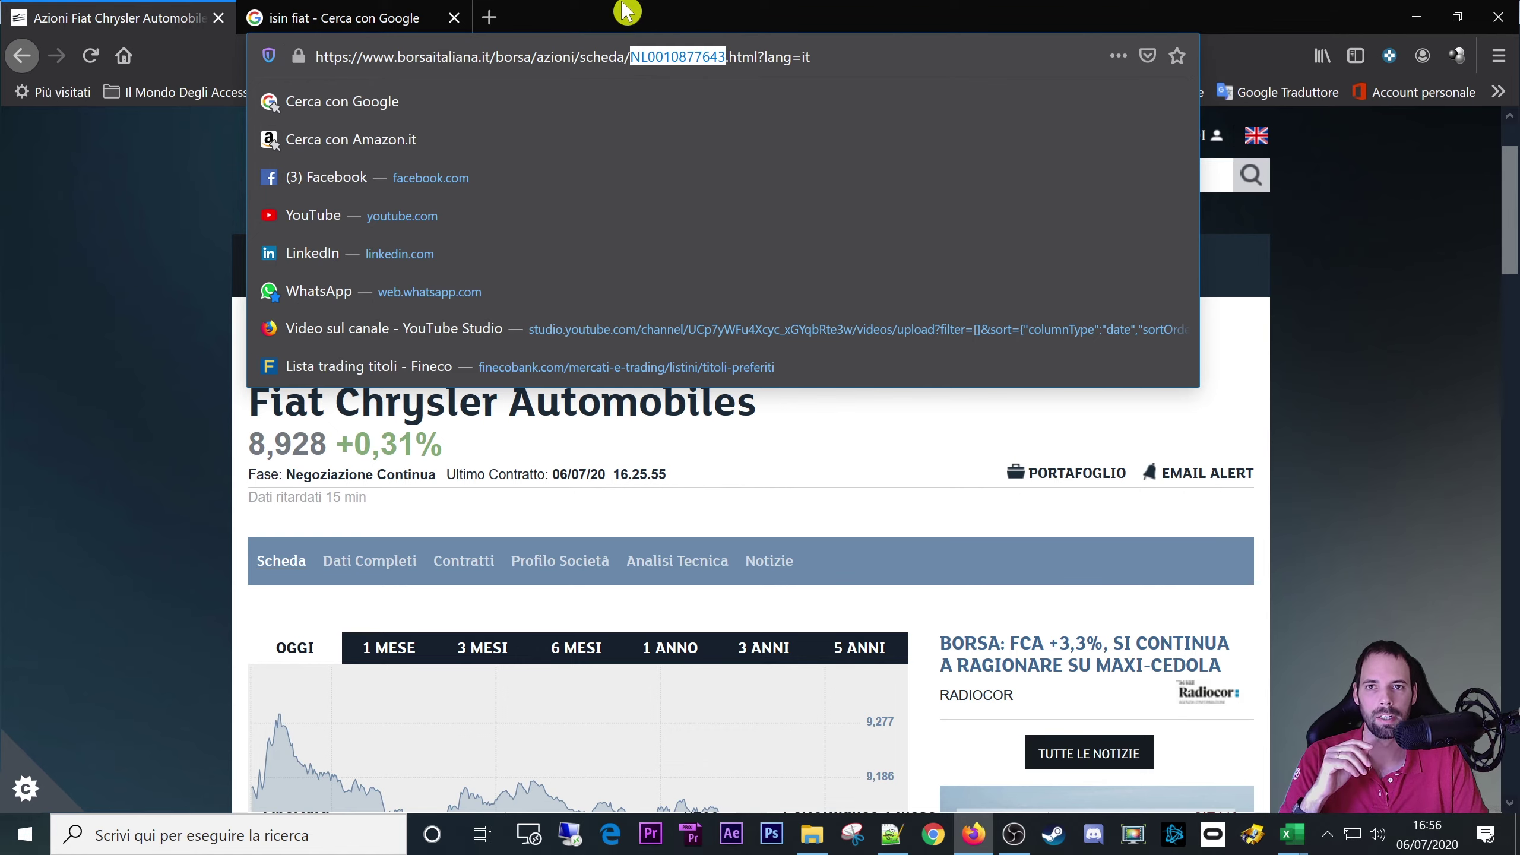
click(140, 229)
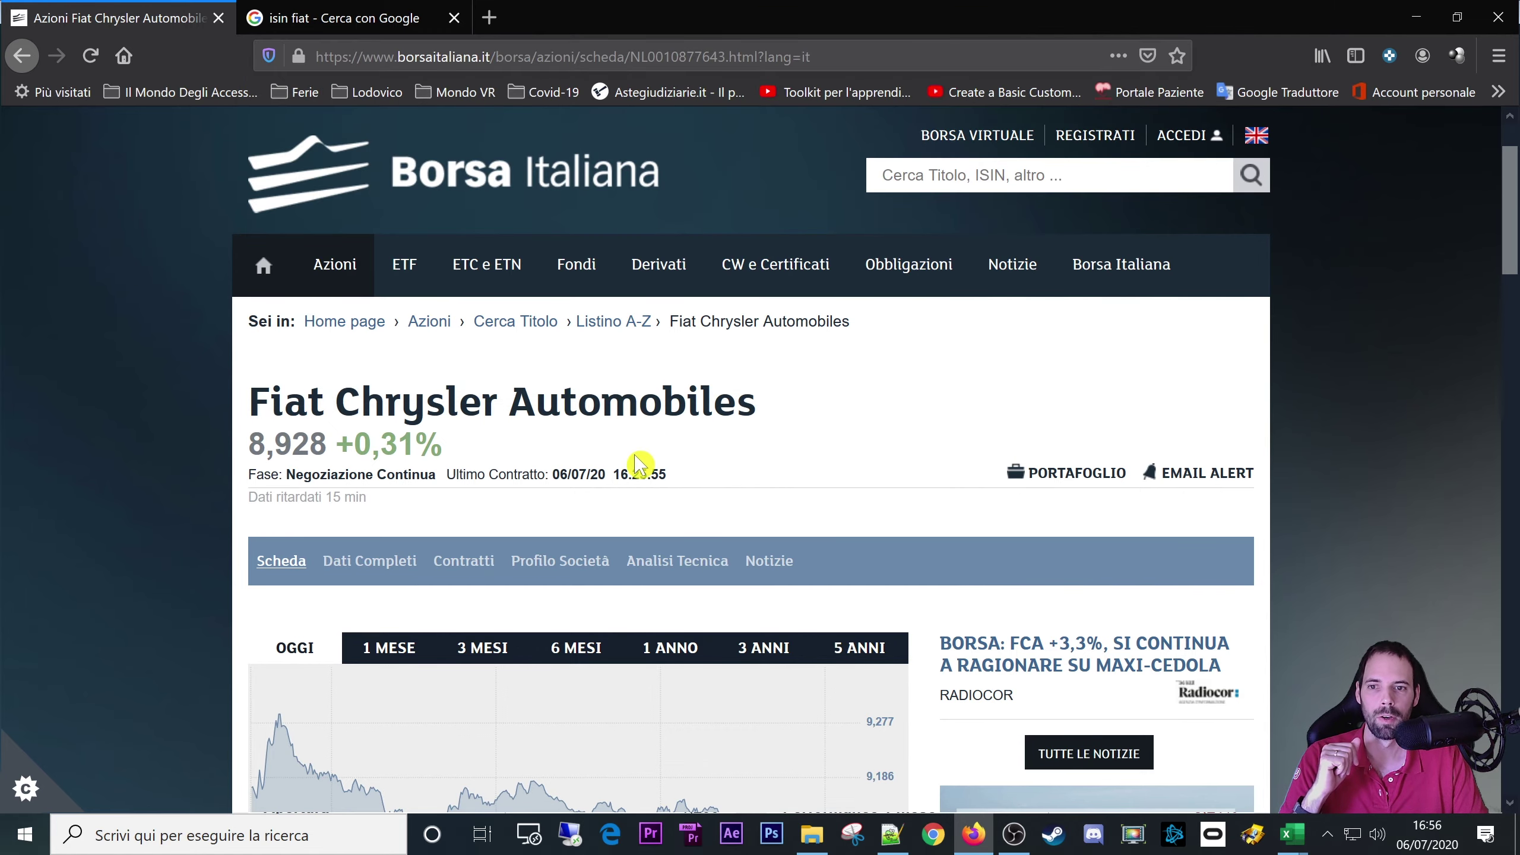
- Examine the Dati Mercato section of the Fiat Chrysler page, from Apertura to Mercato/Segmento, as further importable data
scroll(637, 472, down, 5)
scroll(814, 632, down, 8)
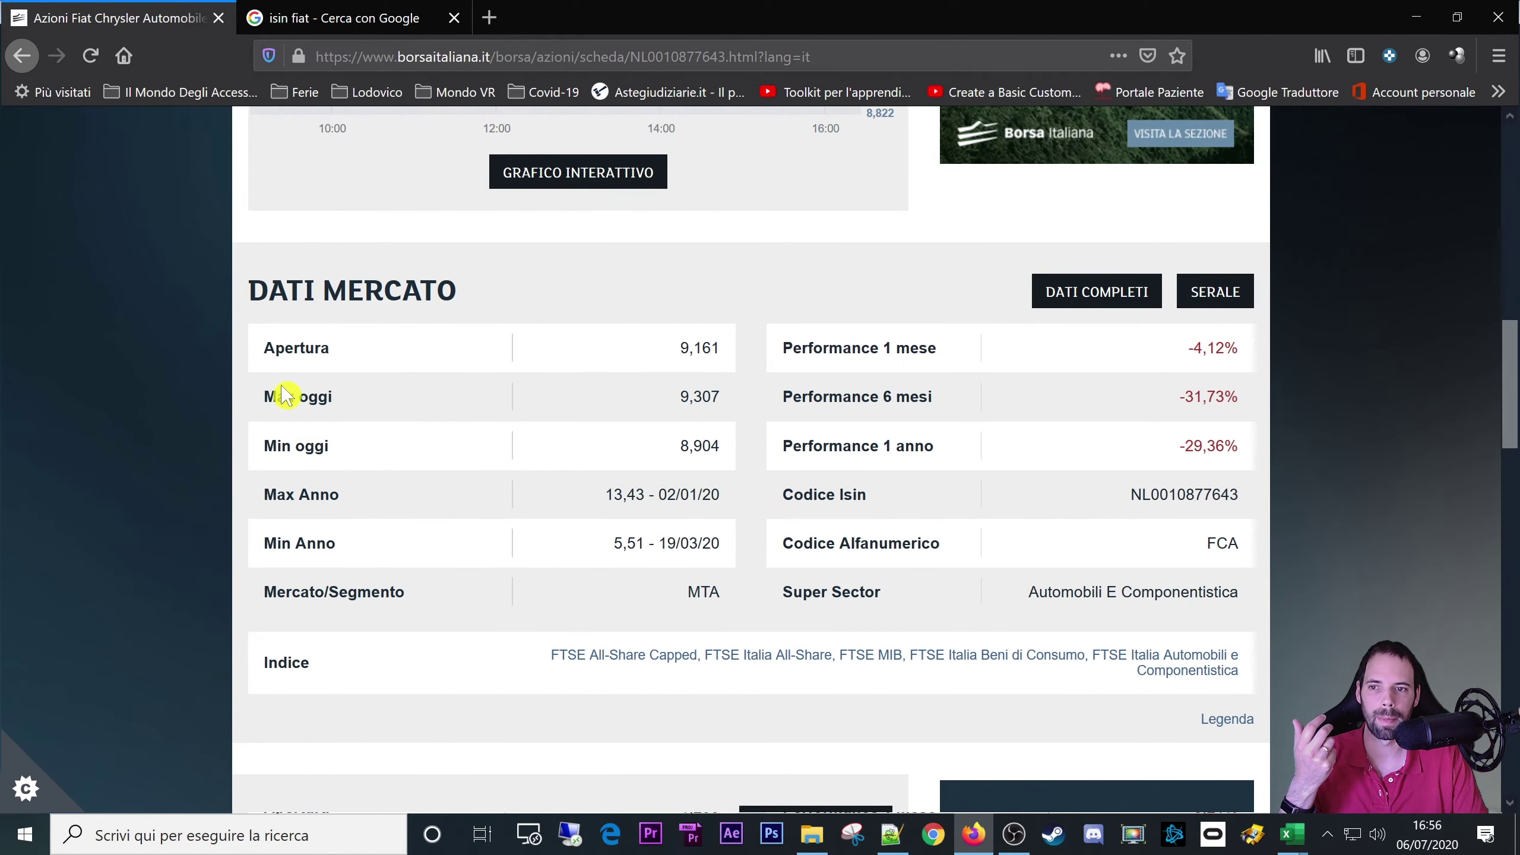
drag(263, 346, 620, 521)
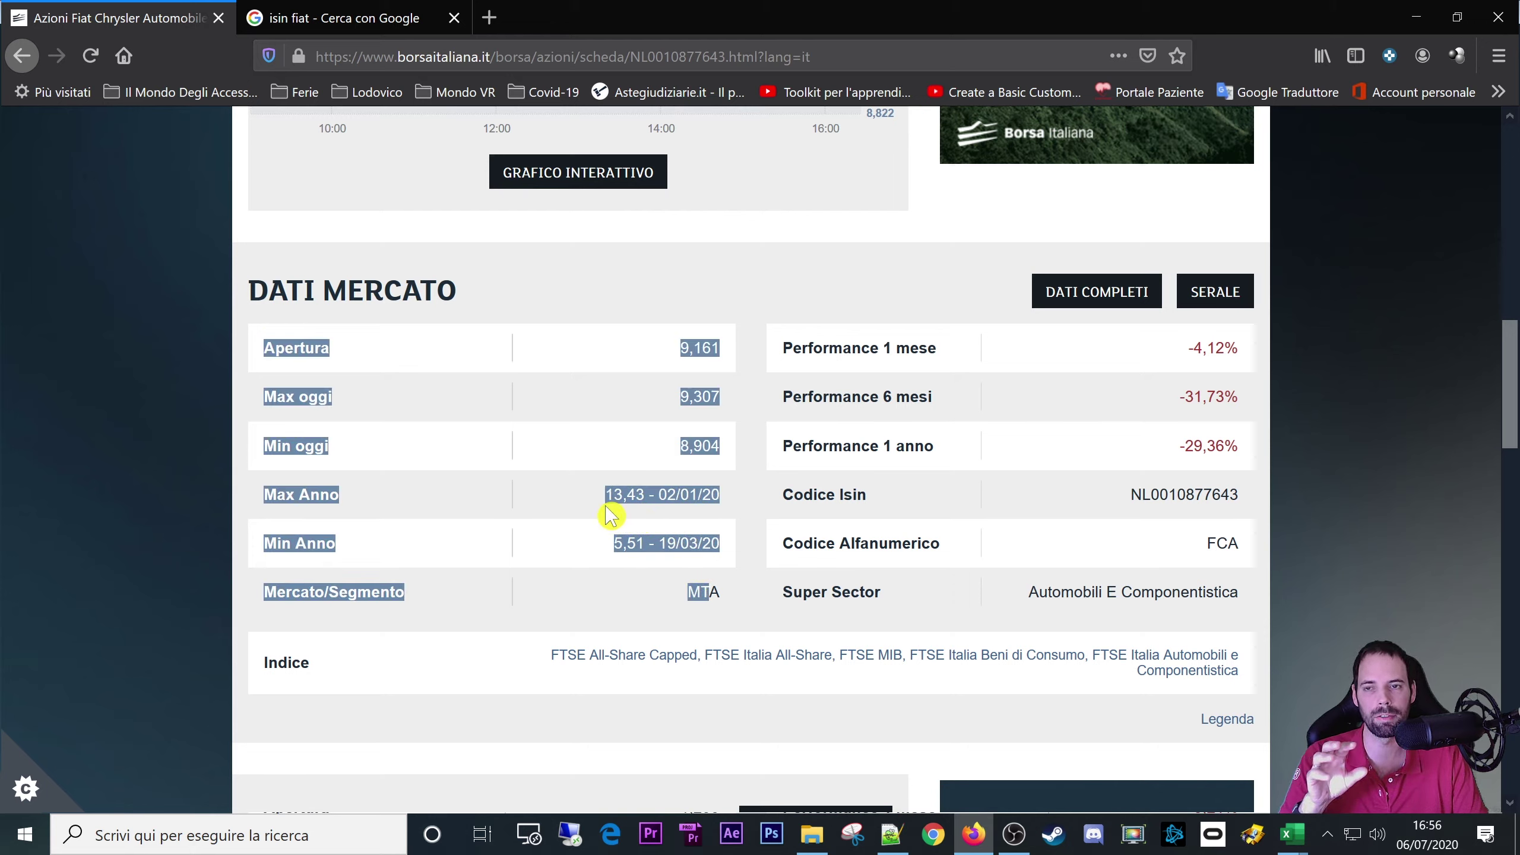
click(609, 514)
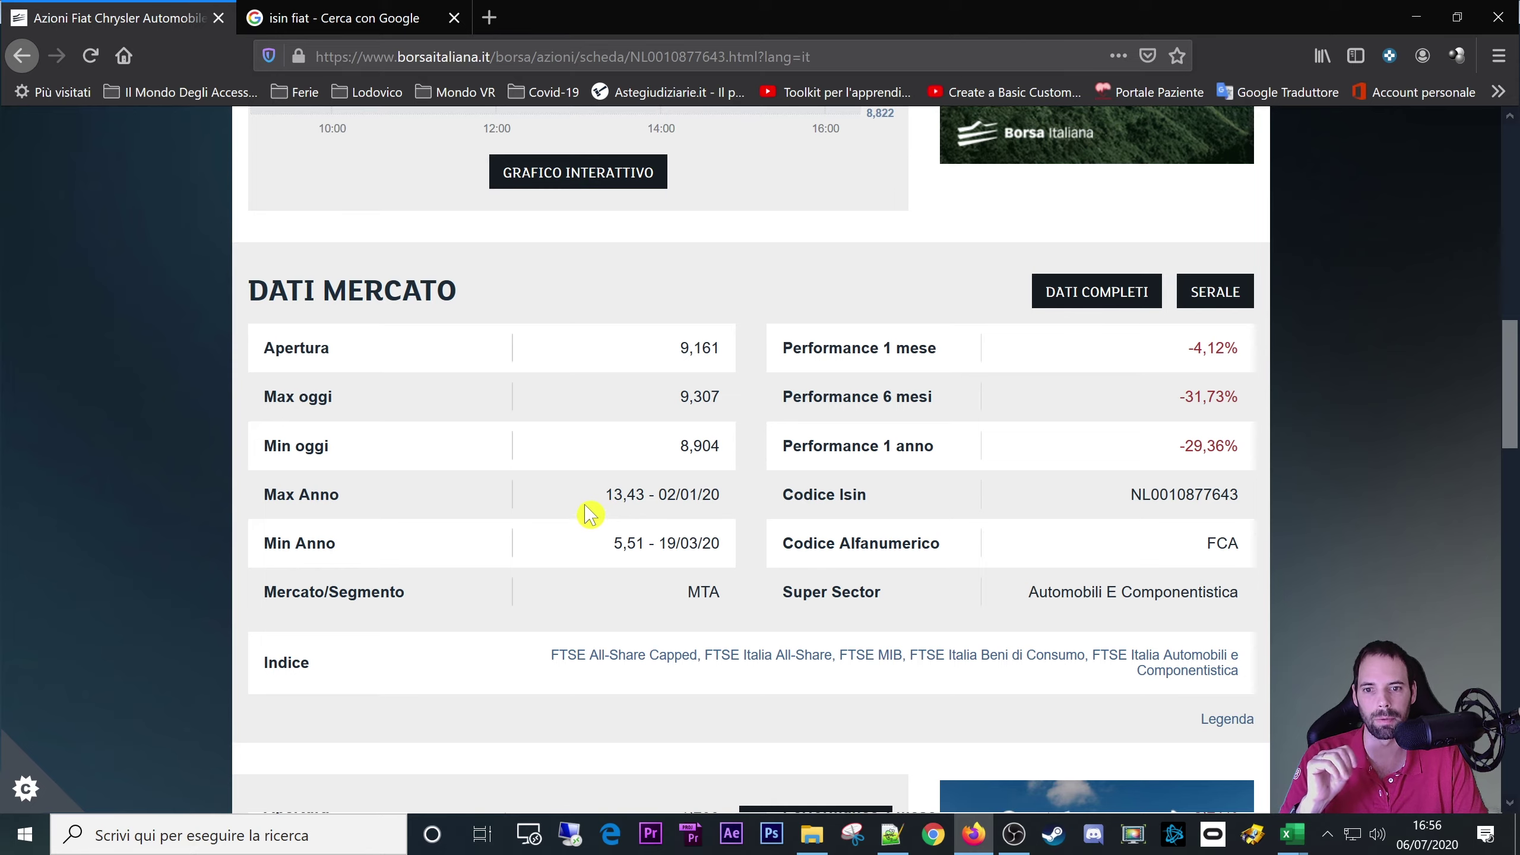
scroll(583, 527, down, 5)
scroll(580, 529, up, 15)
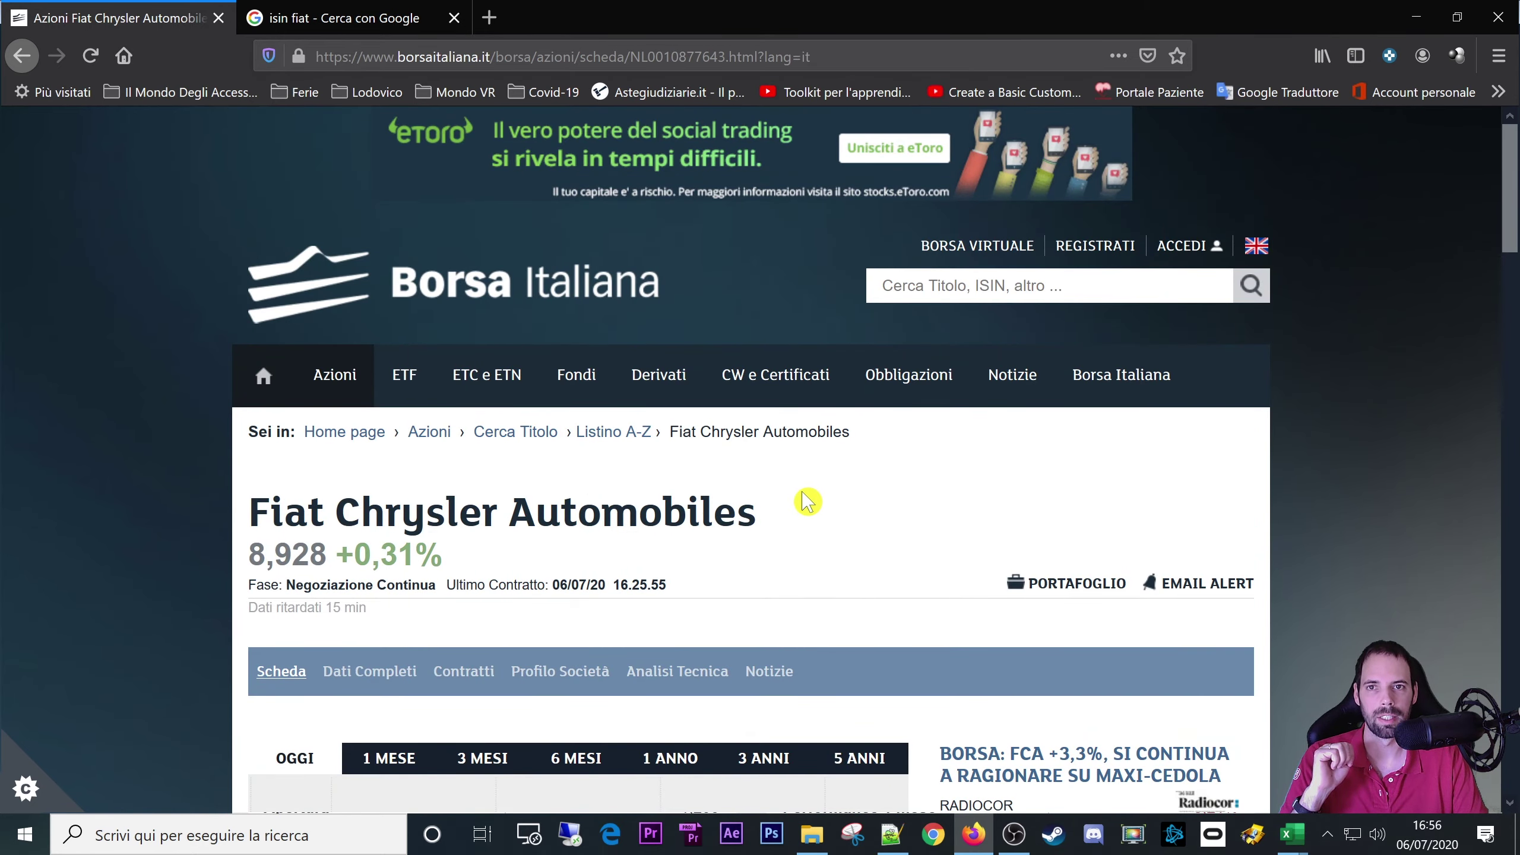
scroll(808, 502, down, 15)
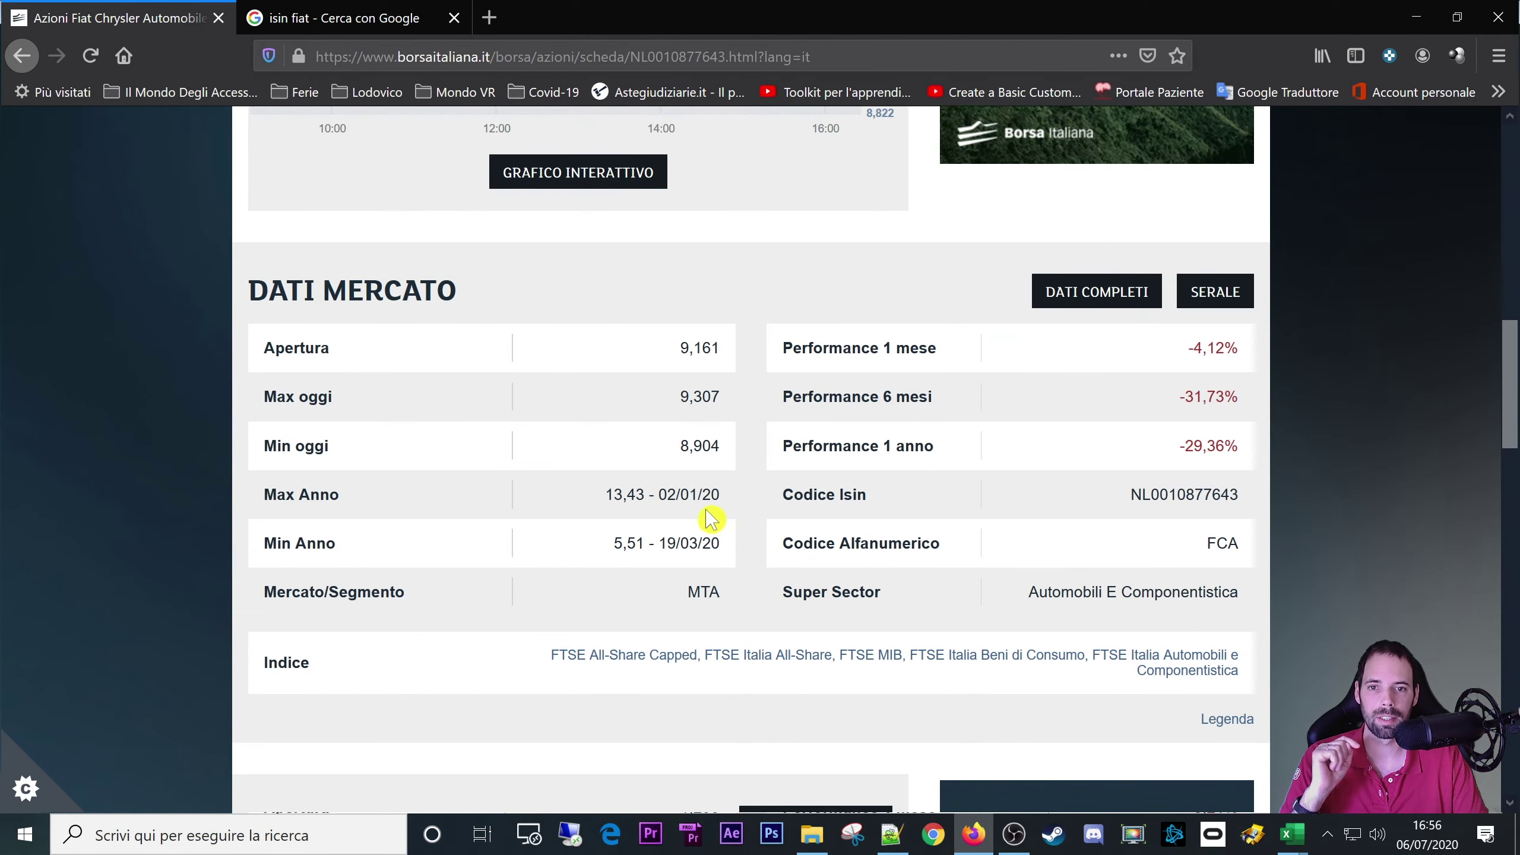
scroll(688, 474, down, 2)
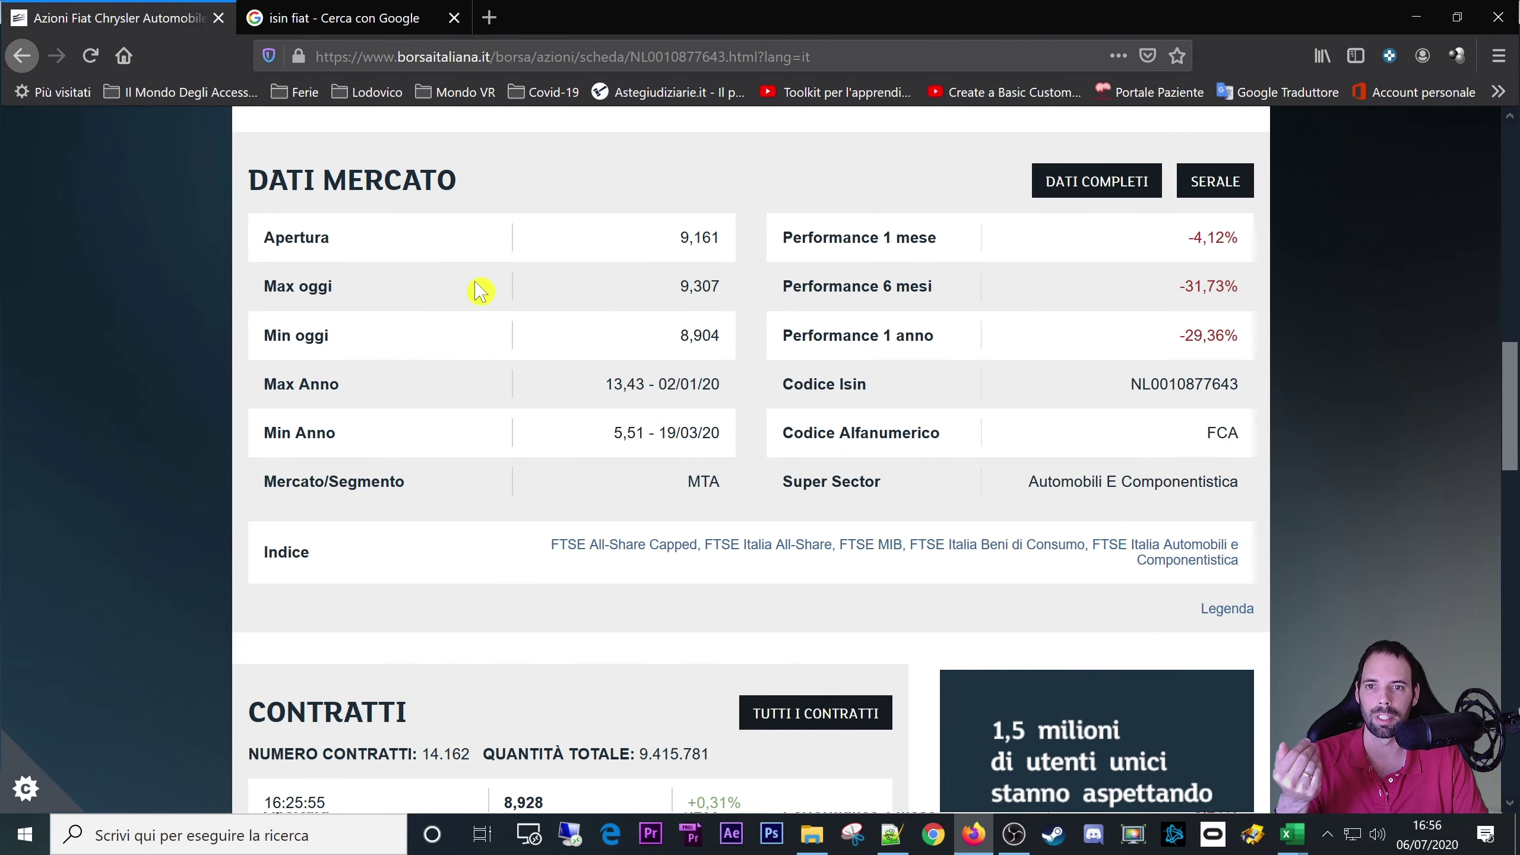
drag(267, 235, 726, 476)
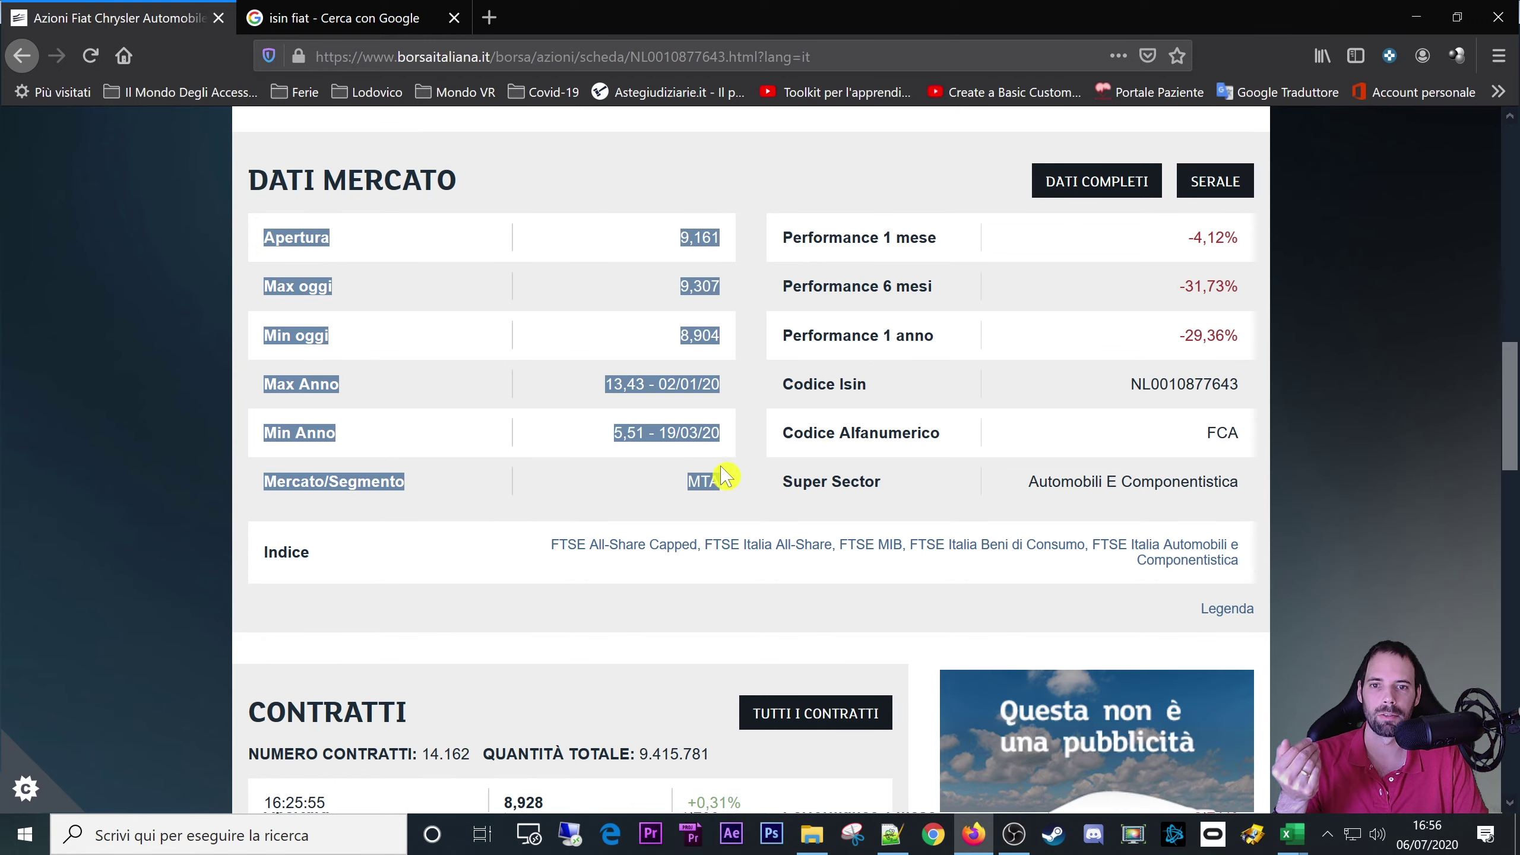
click(544, 299)
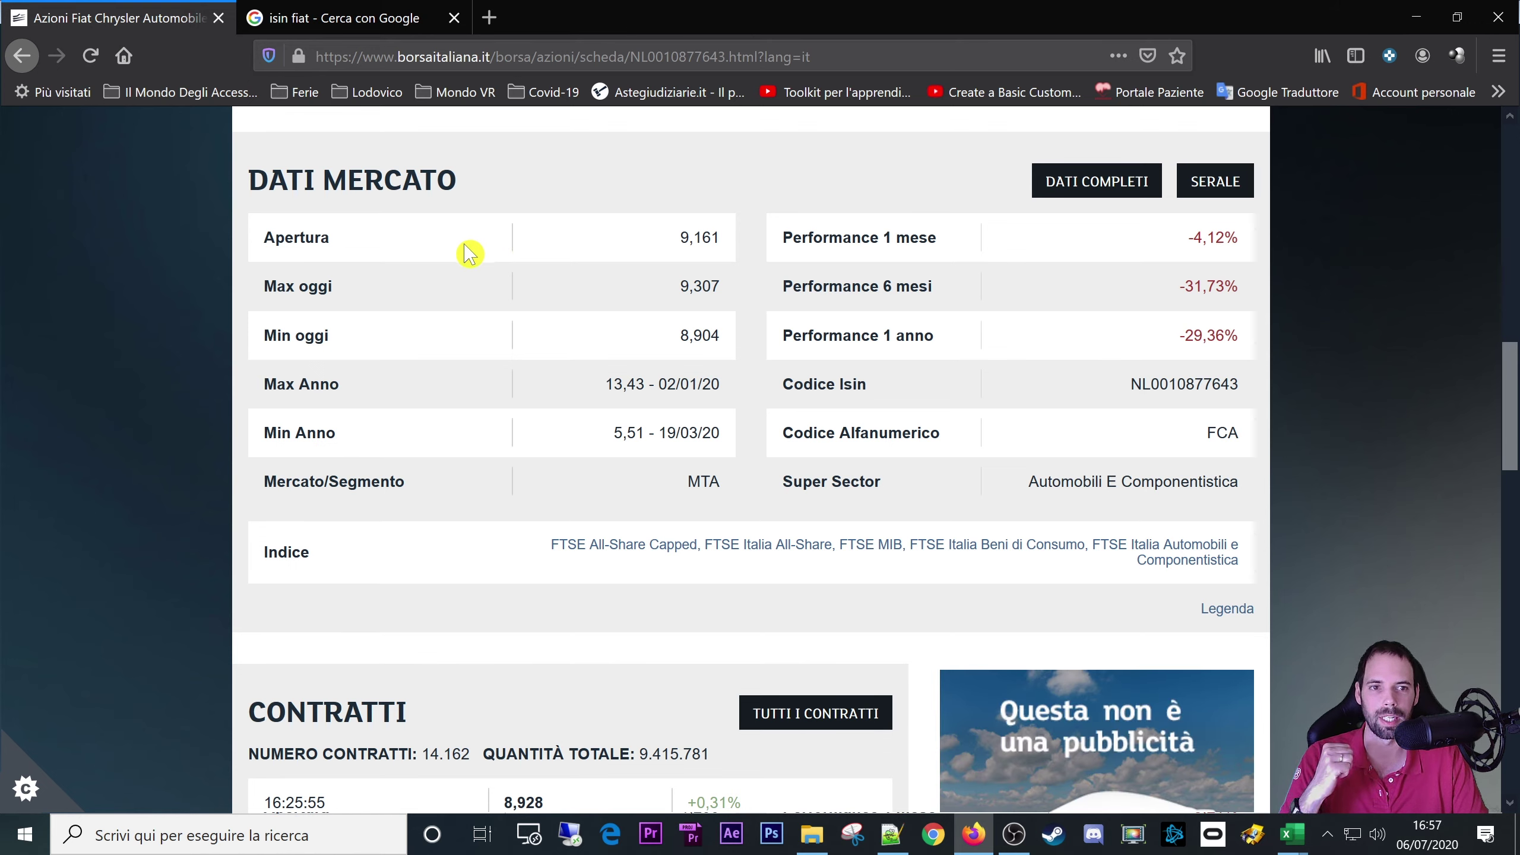
- Look through the rest of the Fiat Chrysler page, including its Info Strumento and Comunicati Societari sections
scroll(492, 304, up, 10)
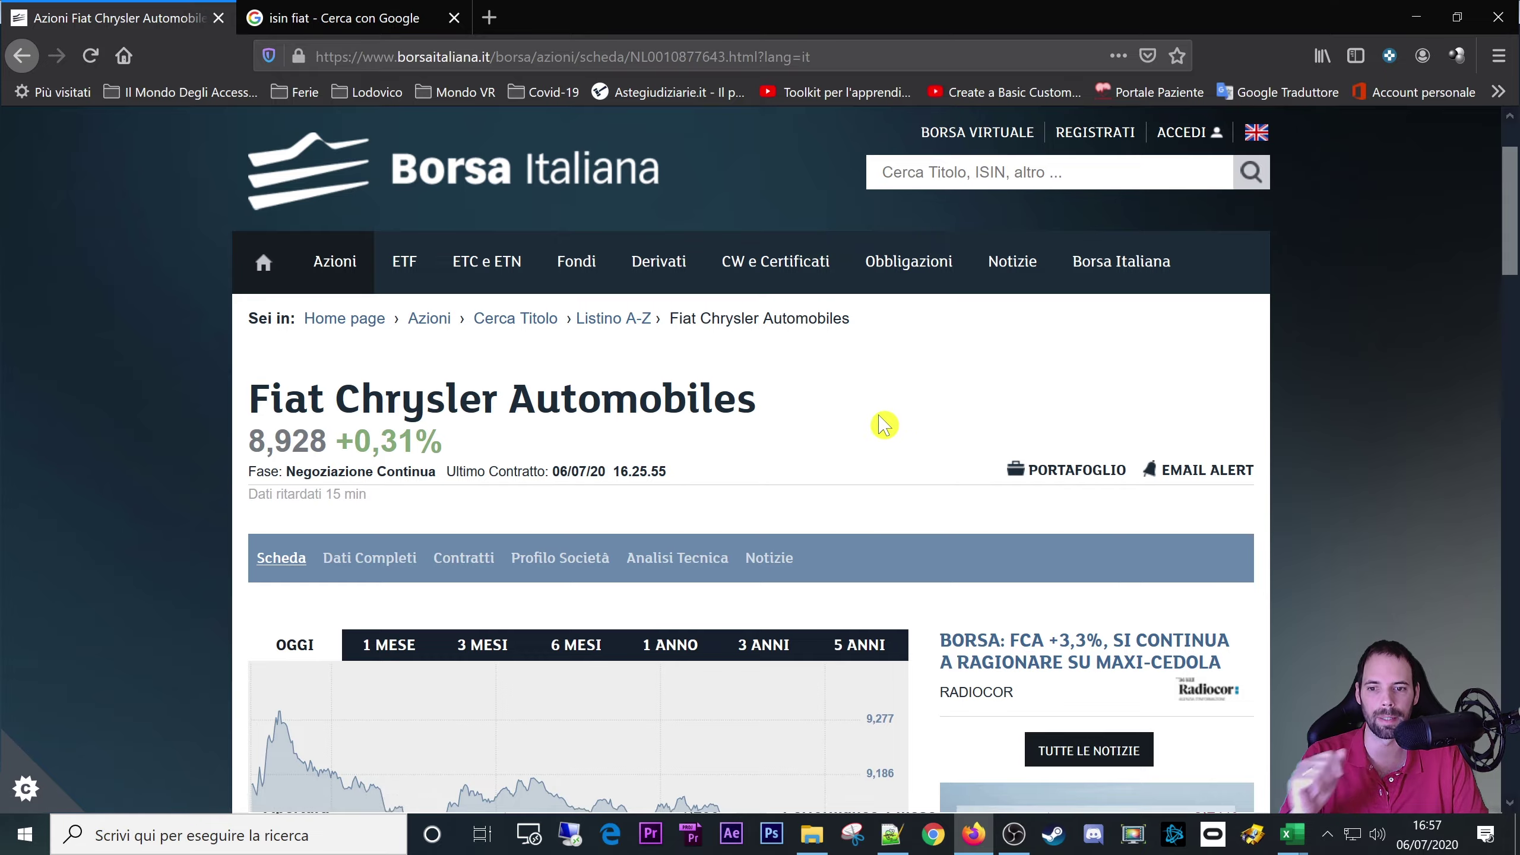
scroll(882, 421, down, 15)
scroll(482, 635, down, 8)
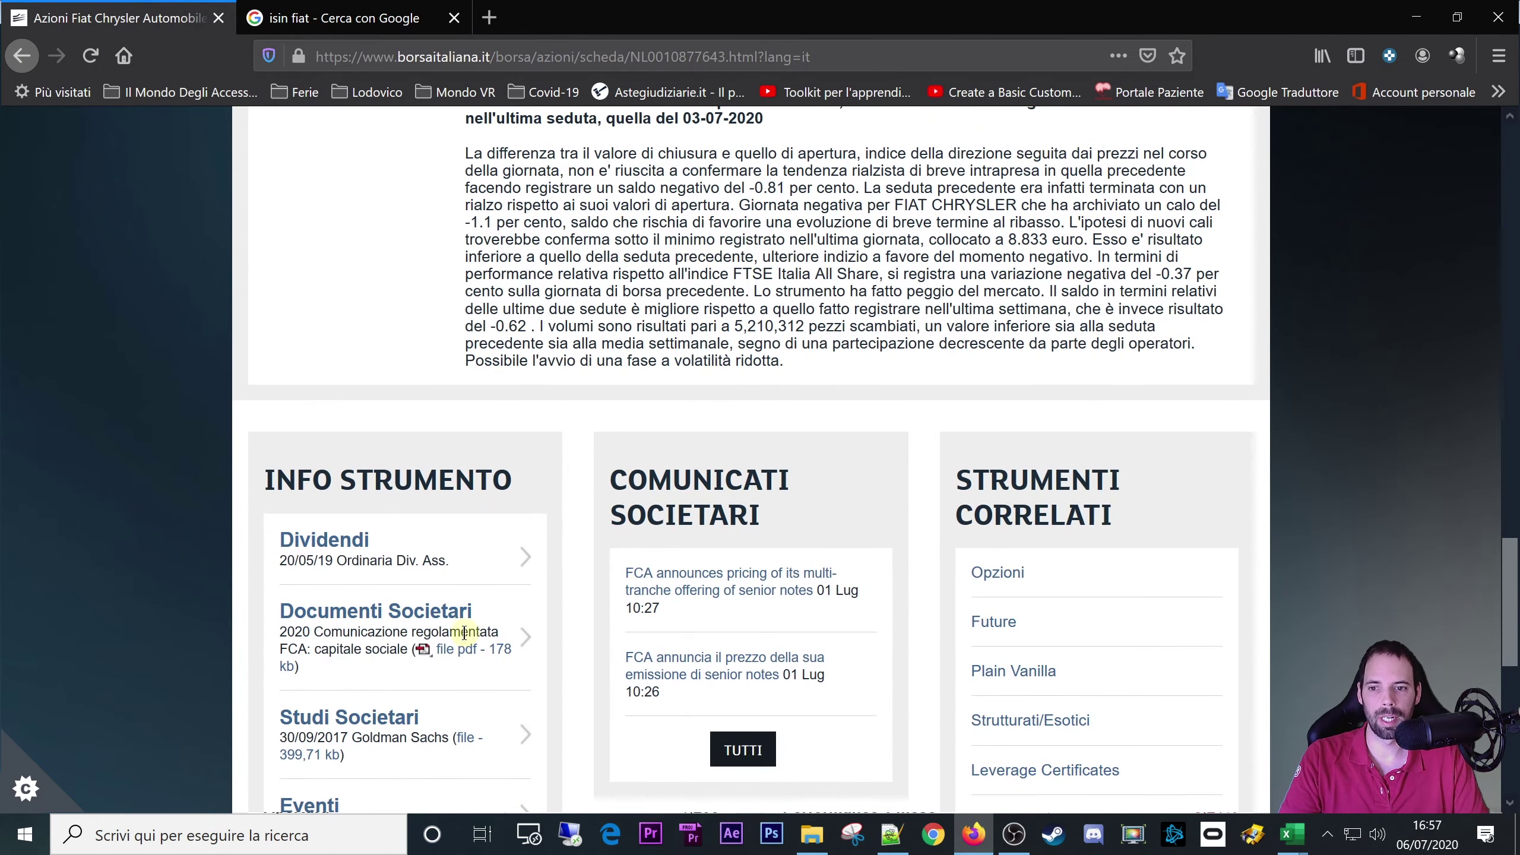
scroll(529, 577, up, 12)
scroll(529, 577, up, 11)
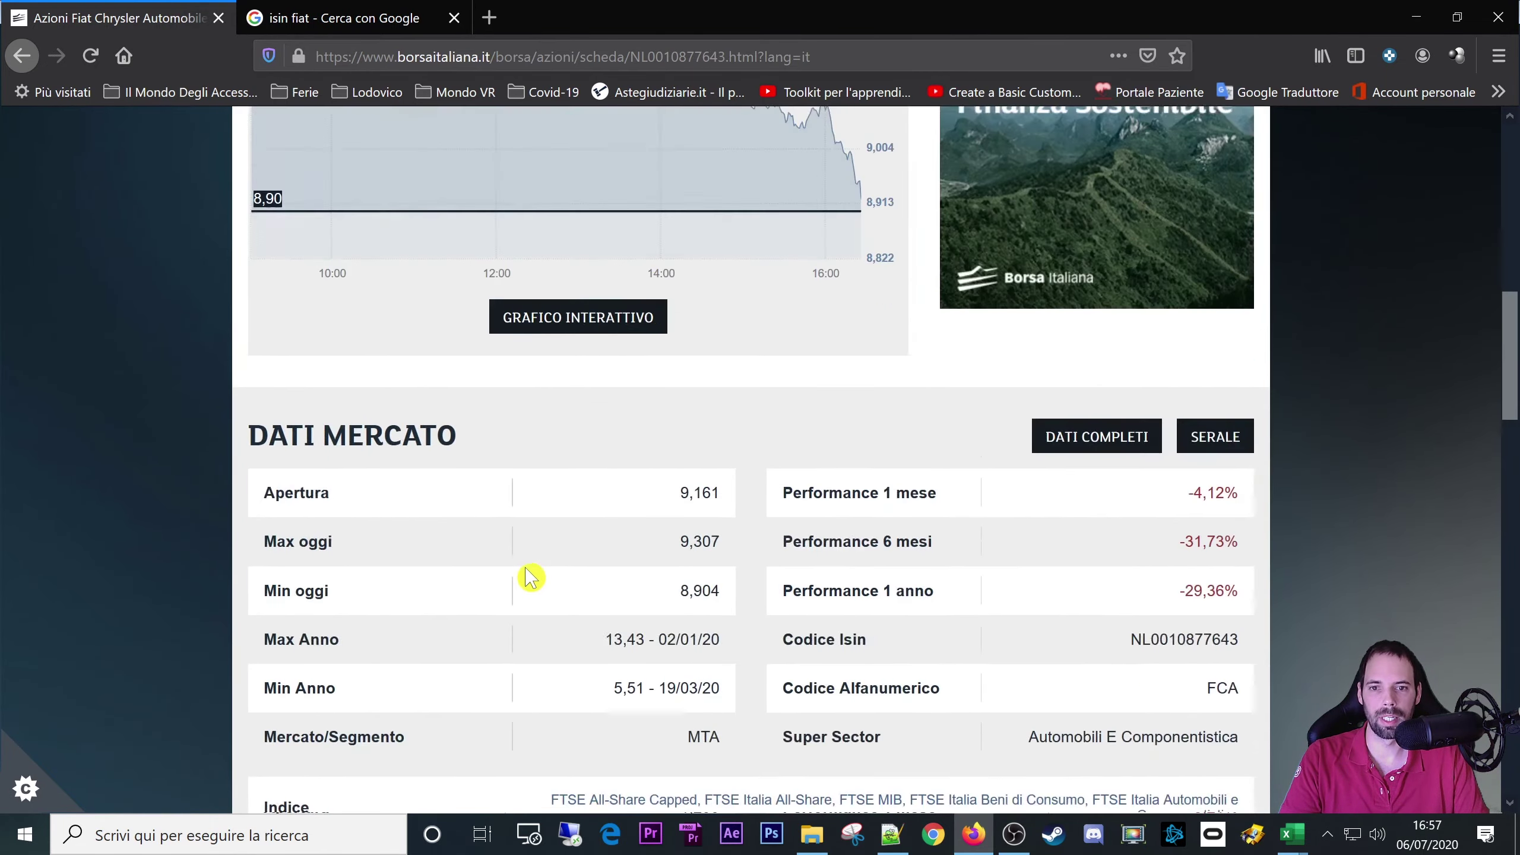
- Switch back to the Importiamo_da_Web.xlsb workbook in Excel and review the ISIN codes and quotes in the loaded TbQuotazione table
mouse_move(1281, 837)
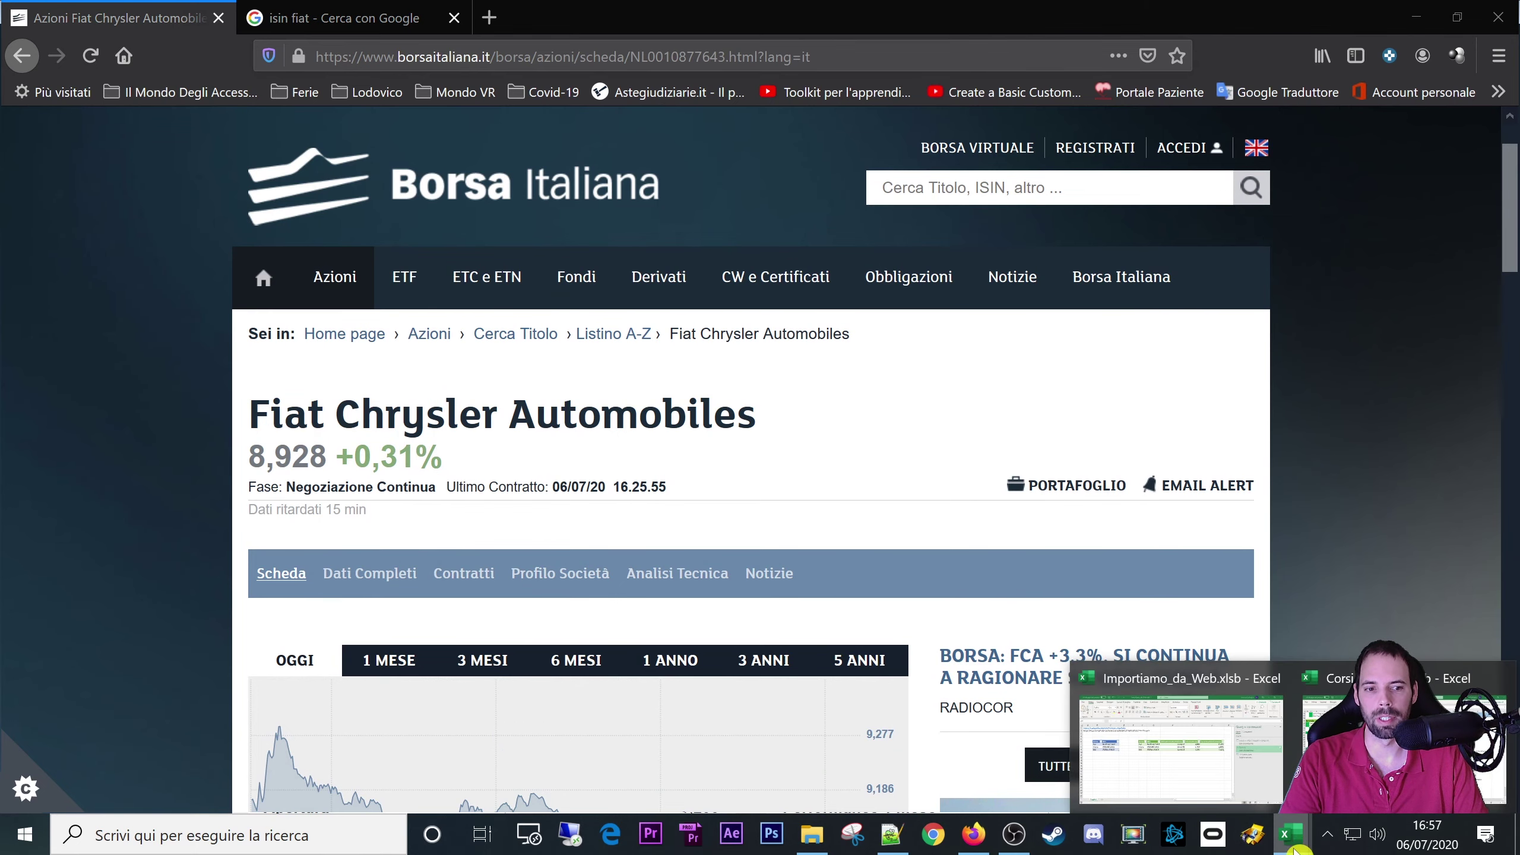
click(1221, 772)
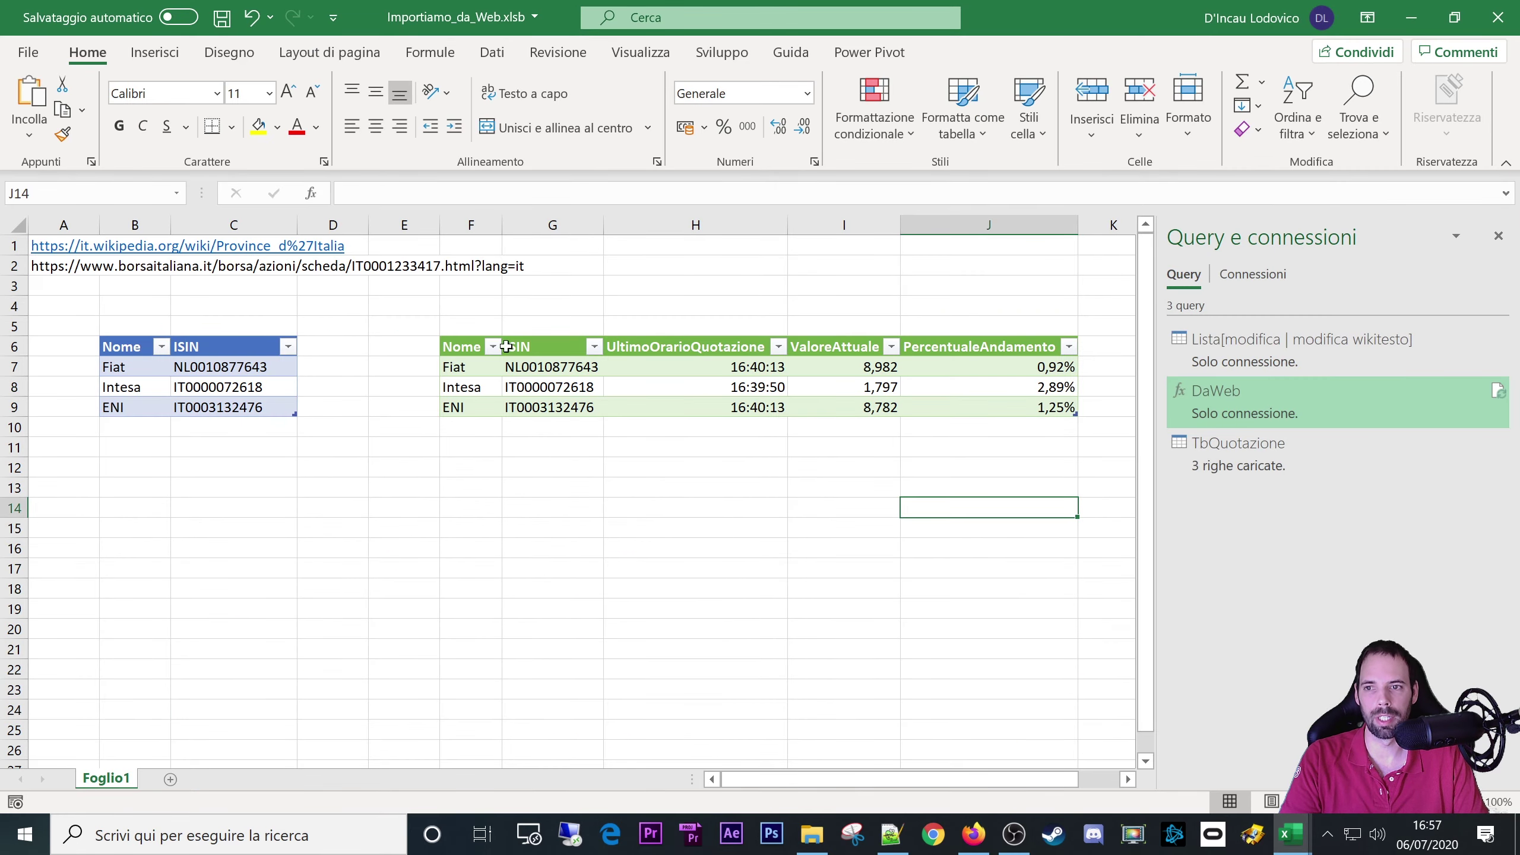
click(68, 270)
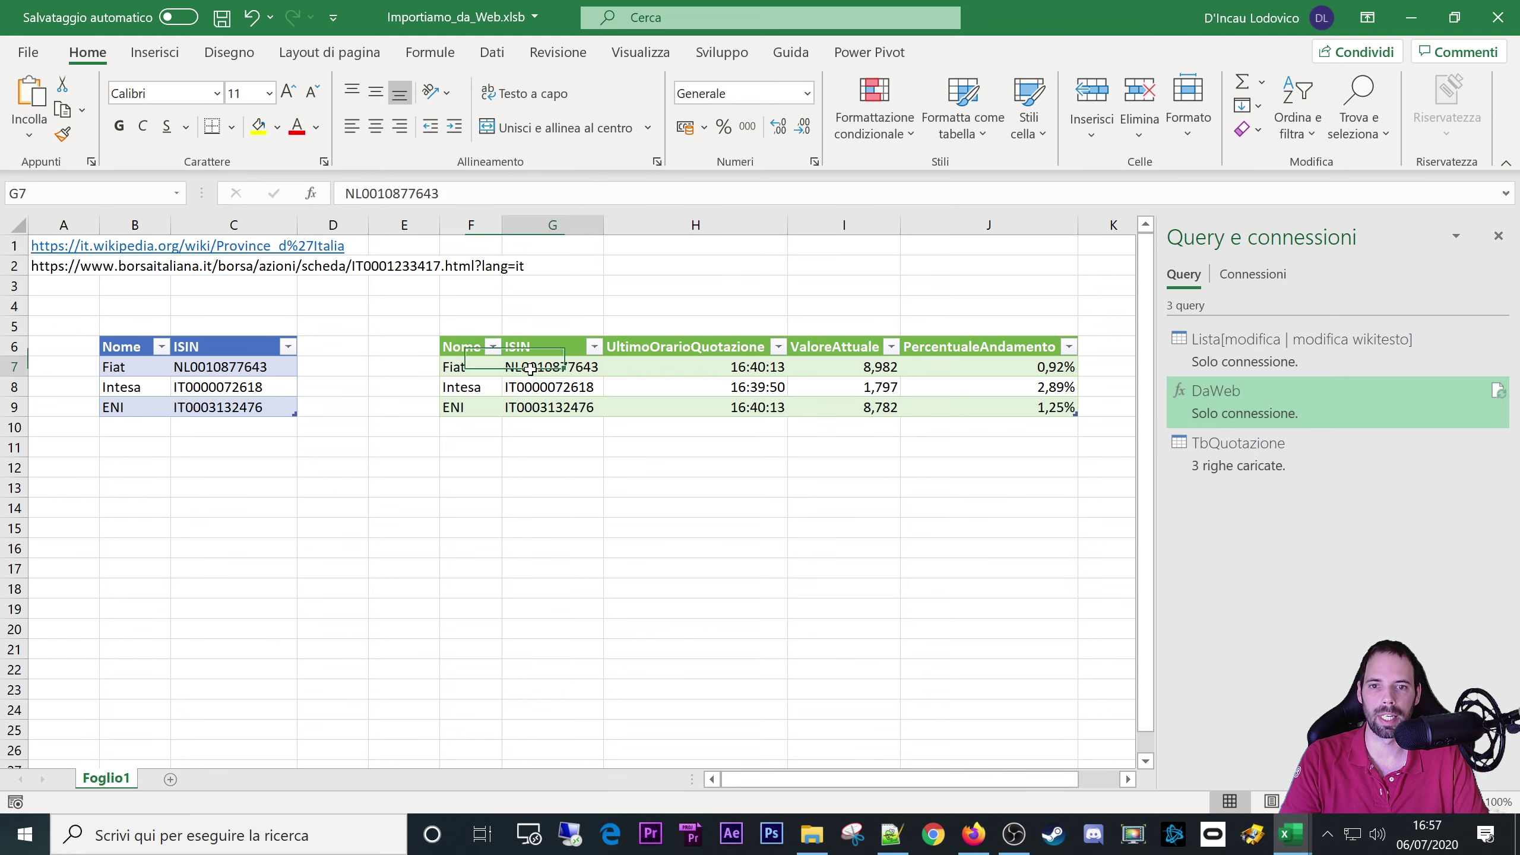
drag(506, 367, 993, 428)
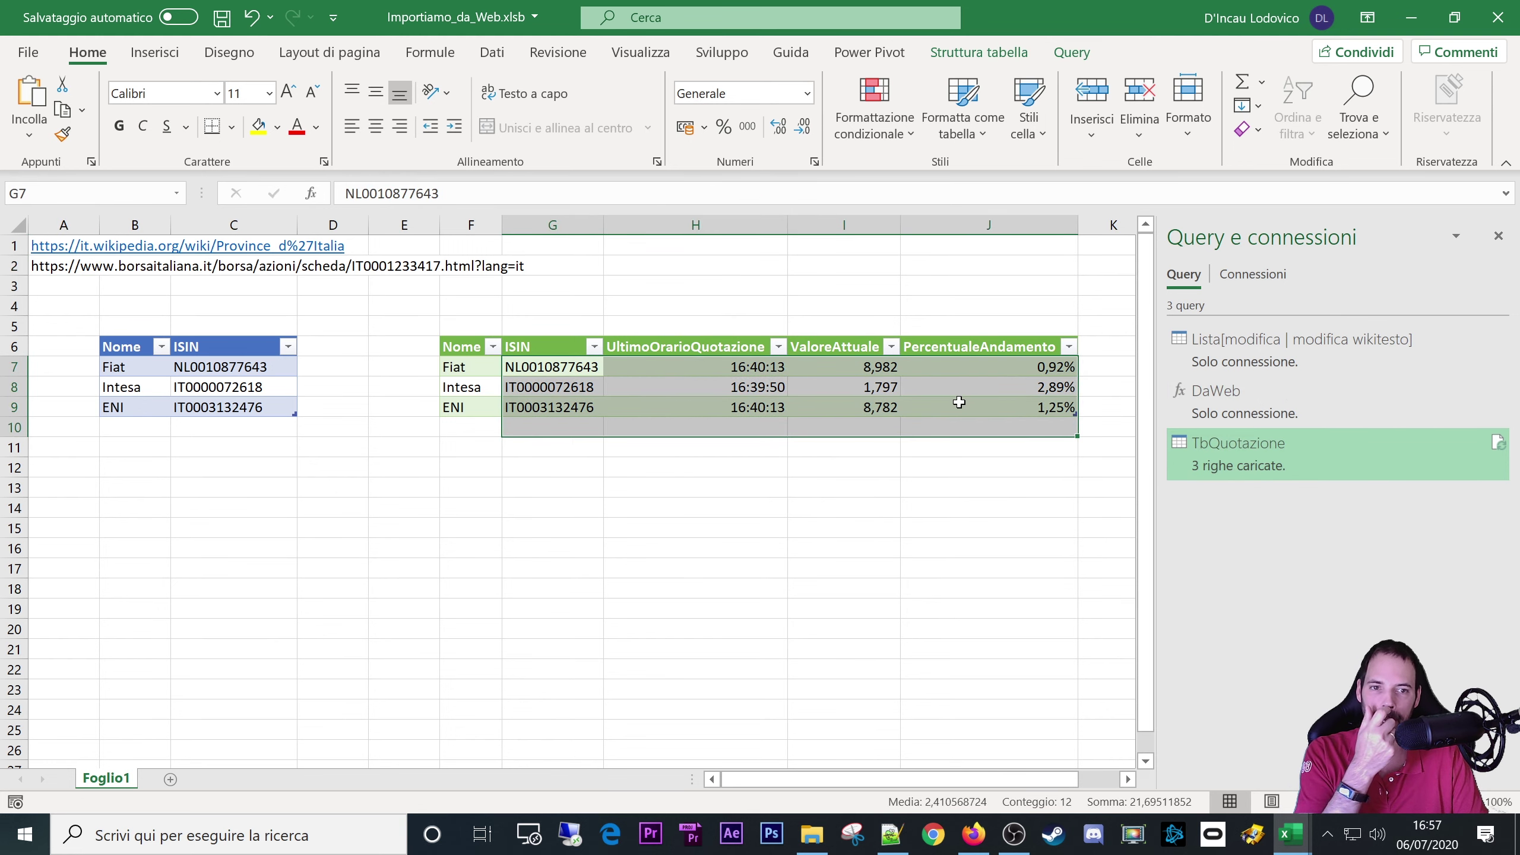
click(832, 424)
click(640, 458)
click(540, 409)
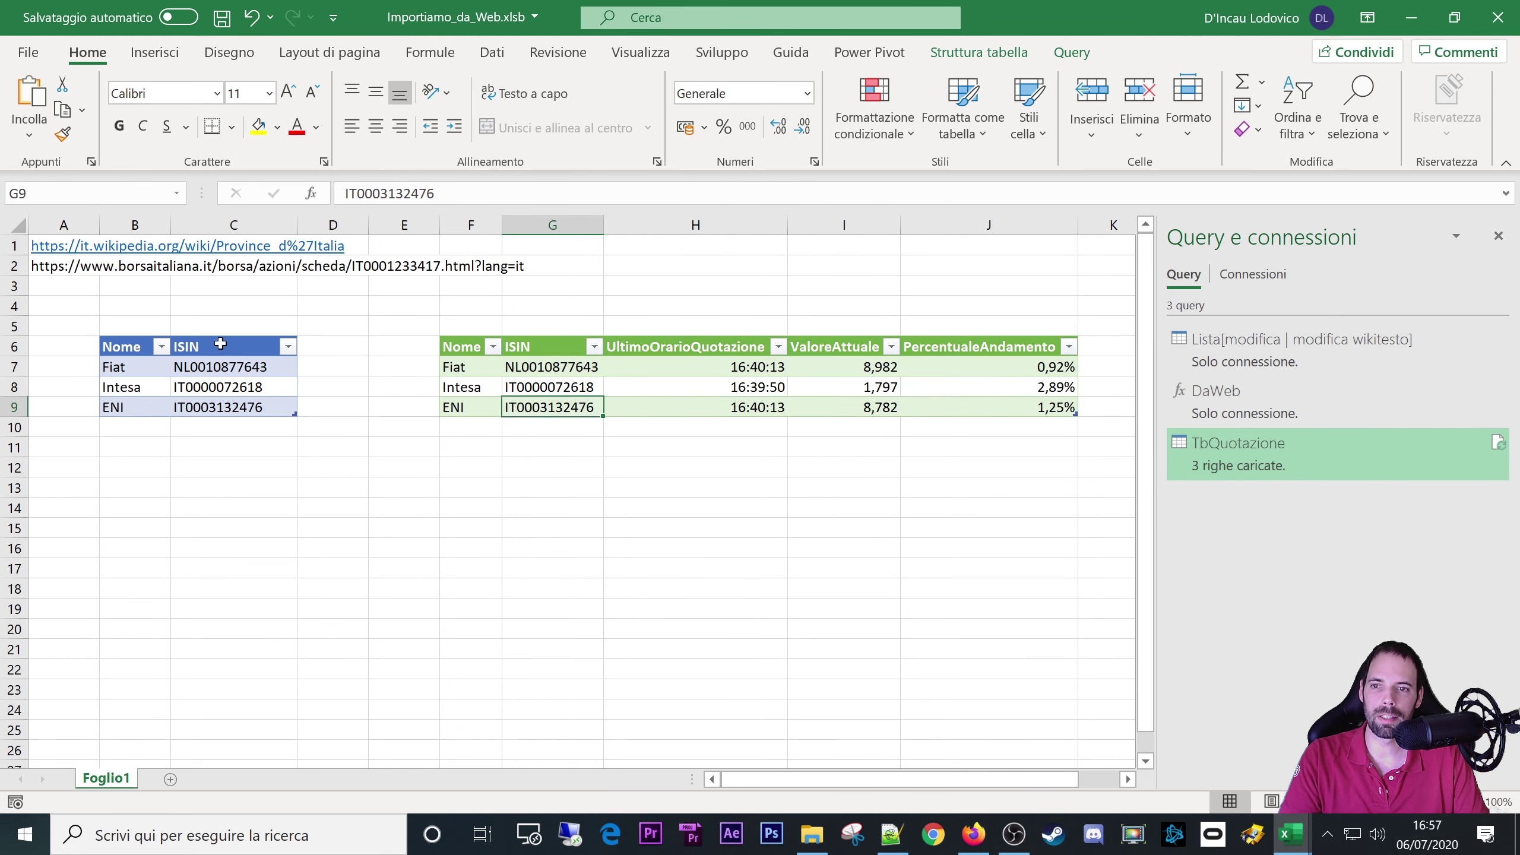
click(629, 366)
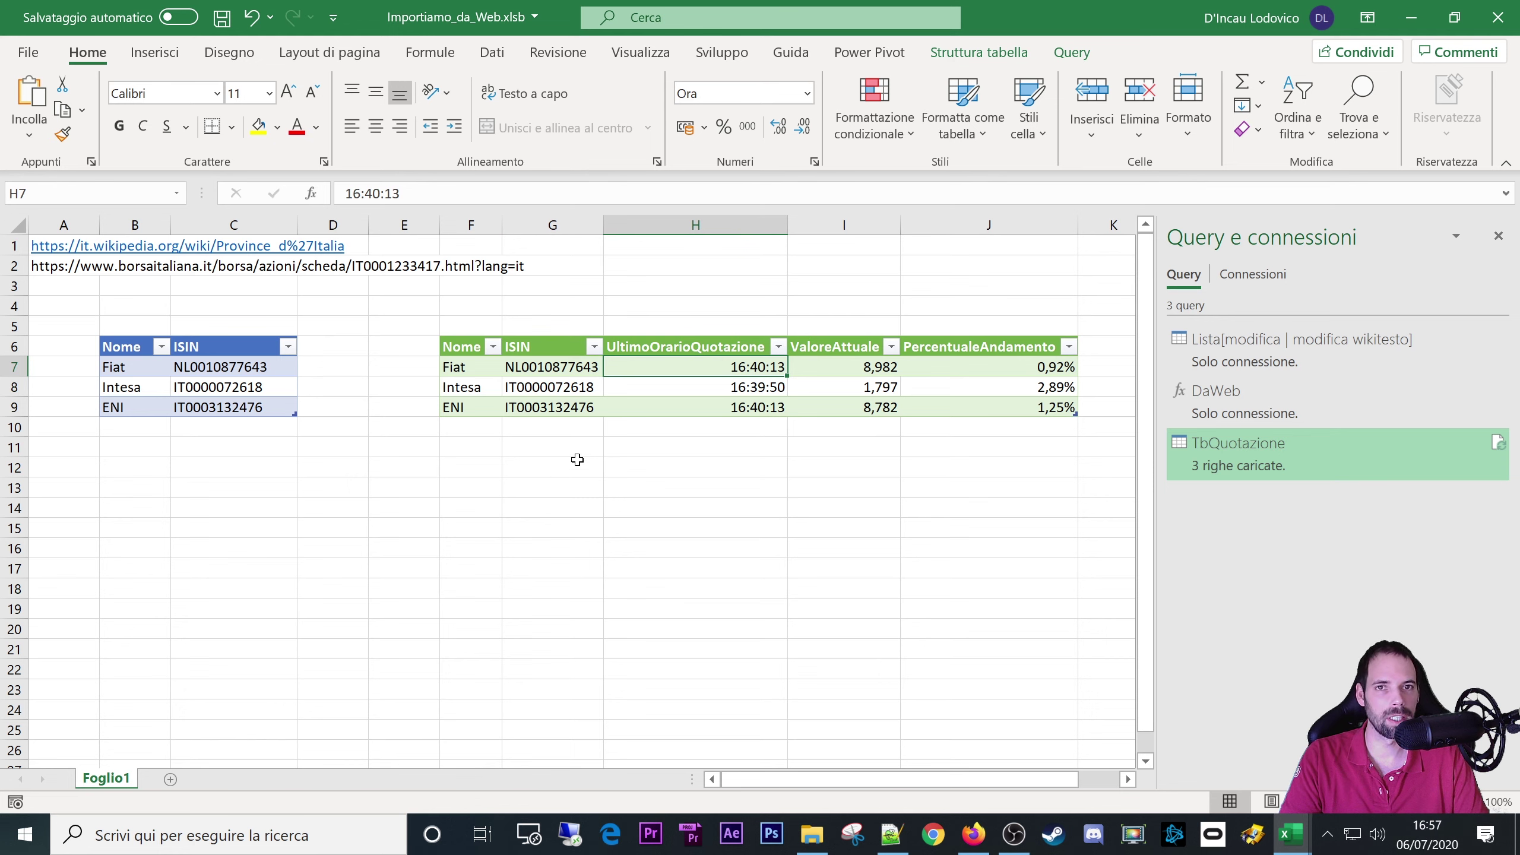